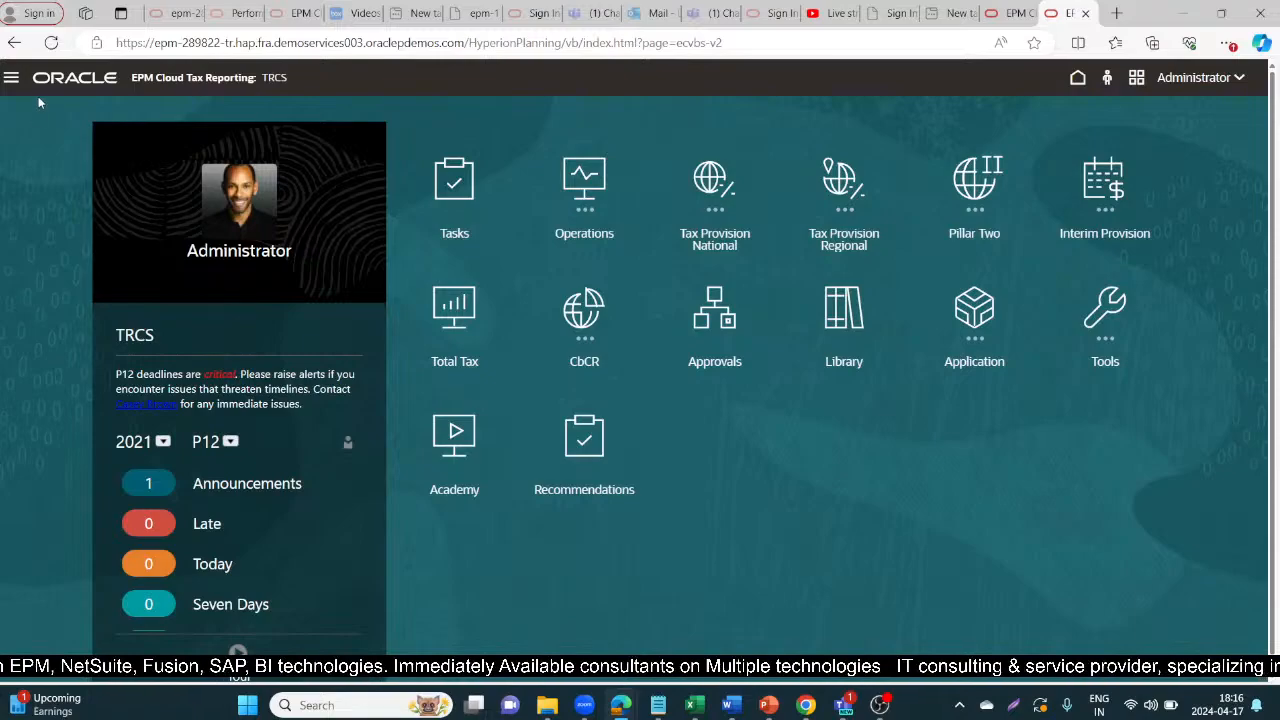
# Step: Open Data Management, look over its Workflow and Setup tasks, and view the Source System registration page
pyautogui.click(9, 82)
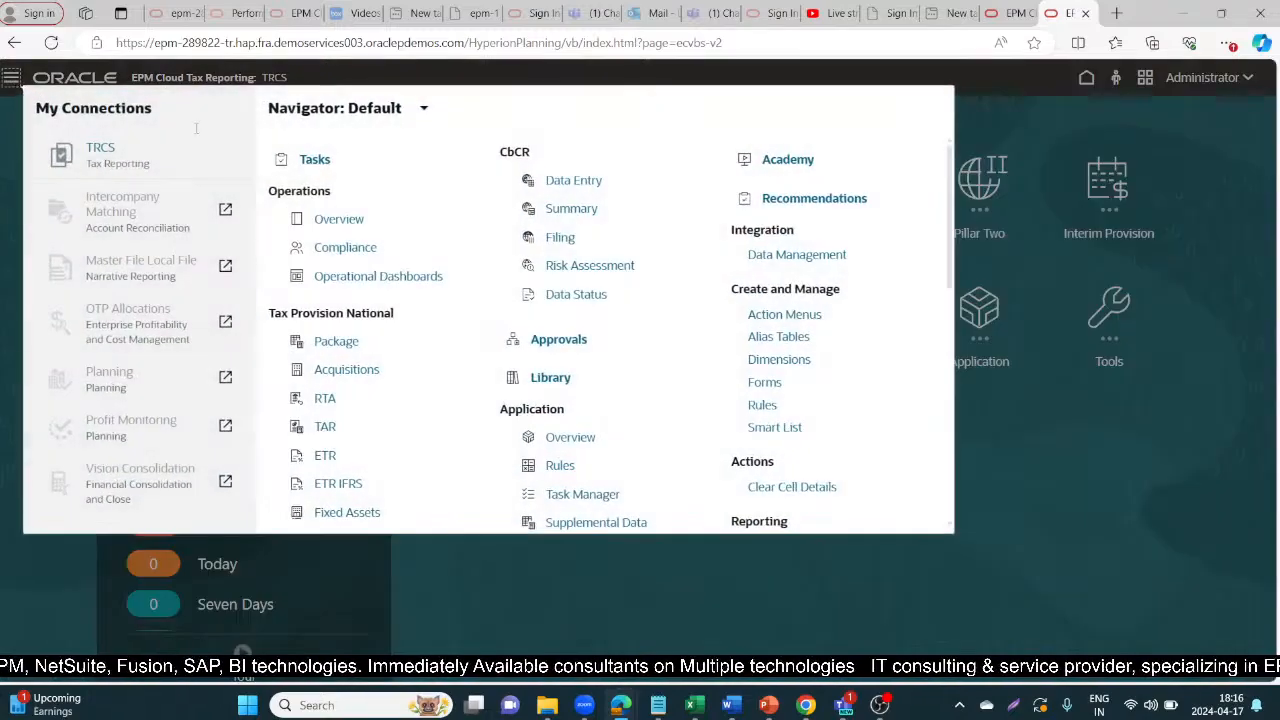
pyautogui.click(800, 257)
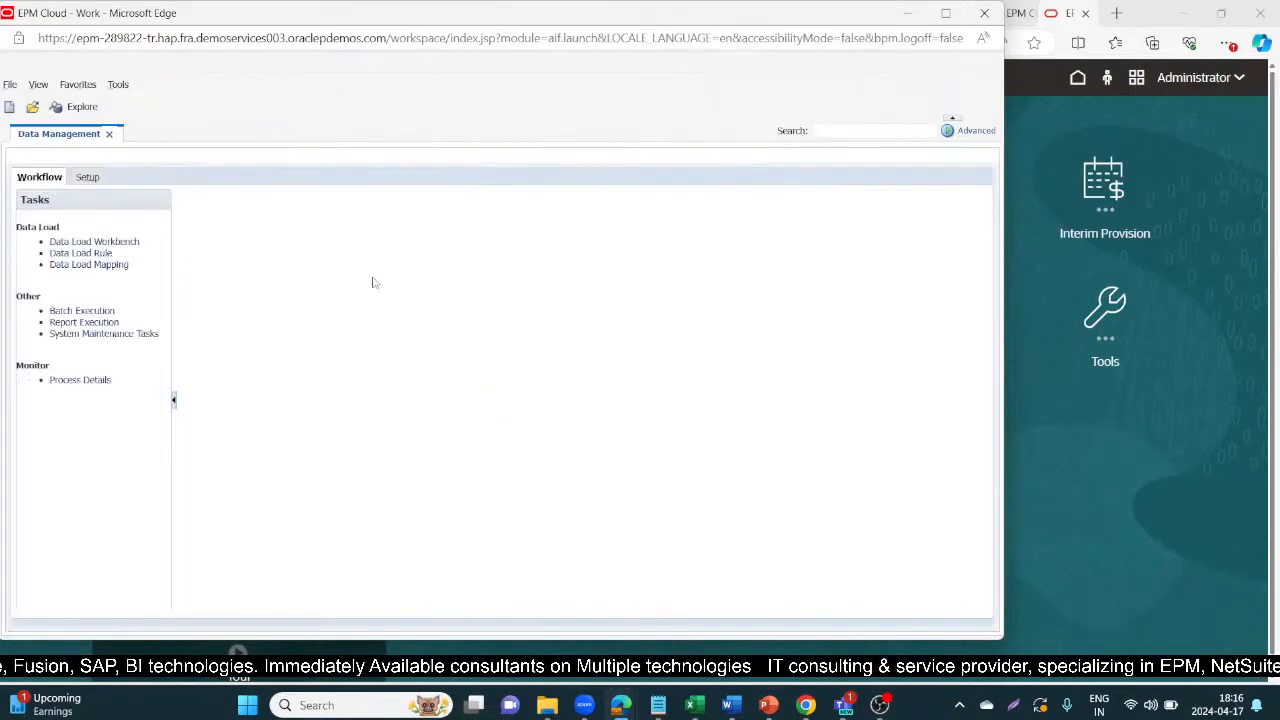
pyautogui.click(86, 178)
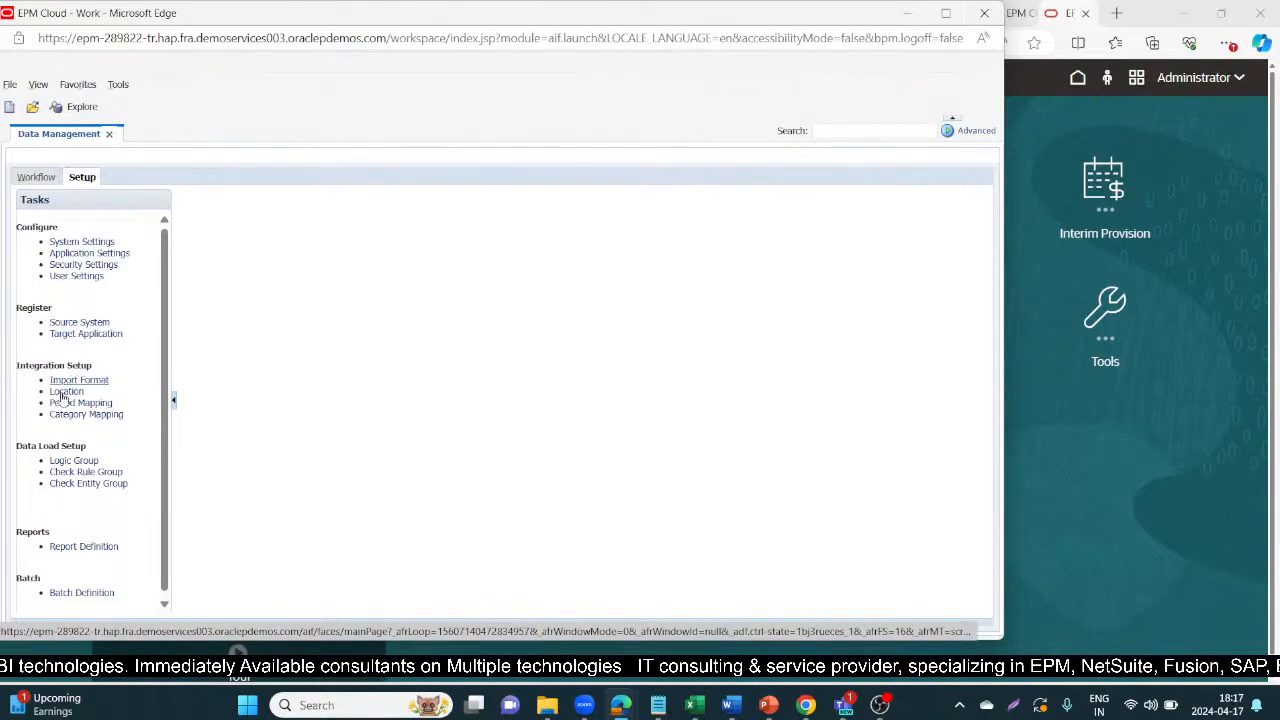
pyautogui.click(31, 176)
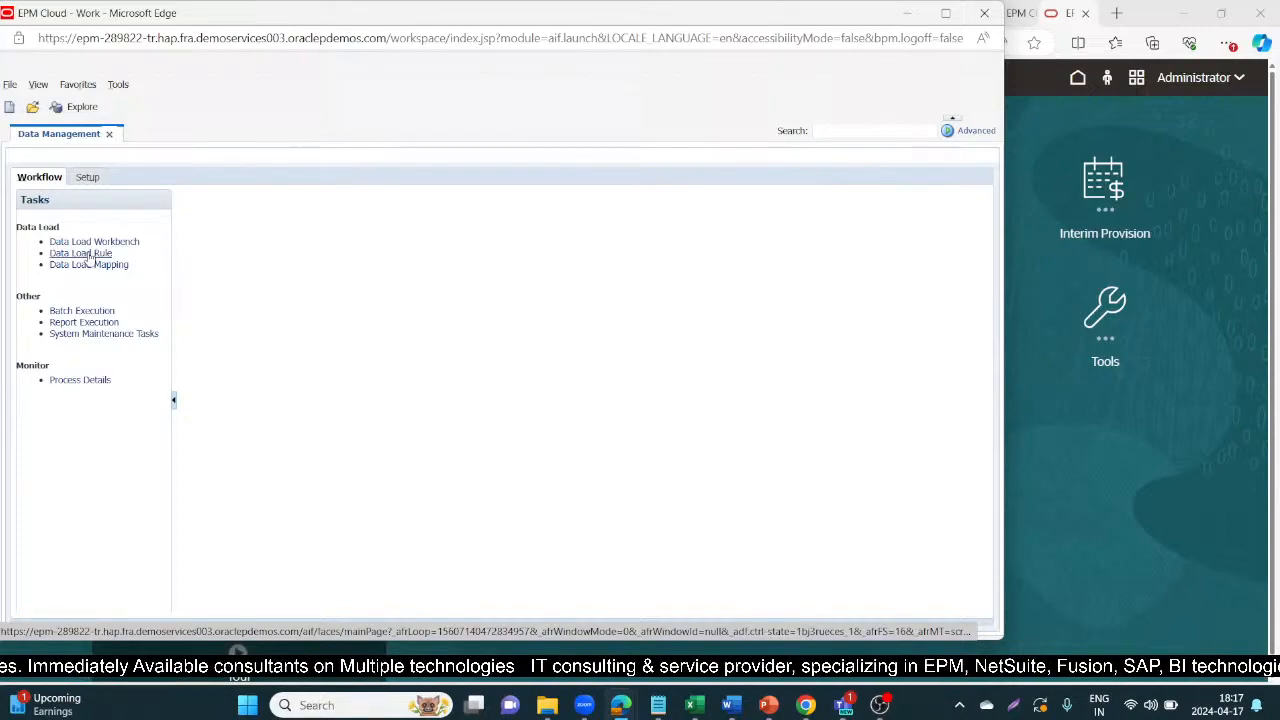
pyautogui.click(88, 178)
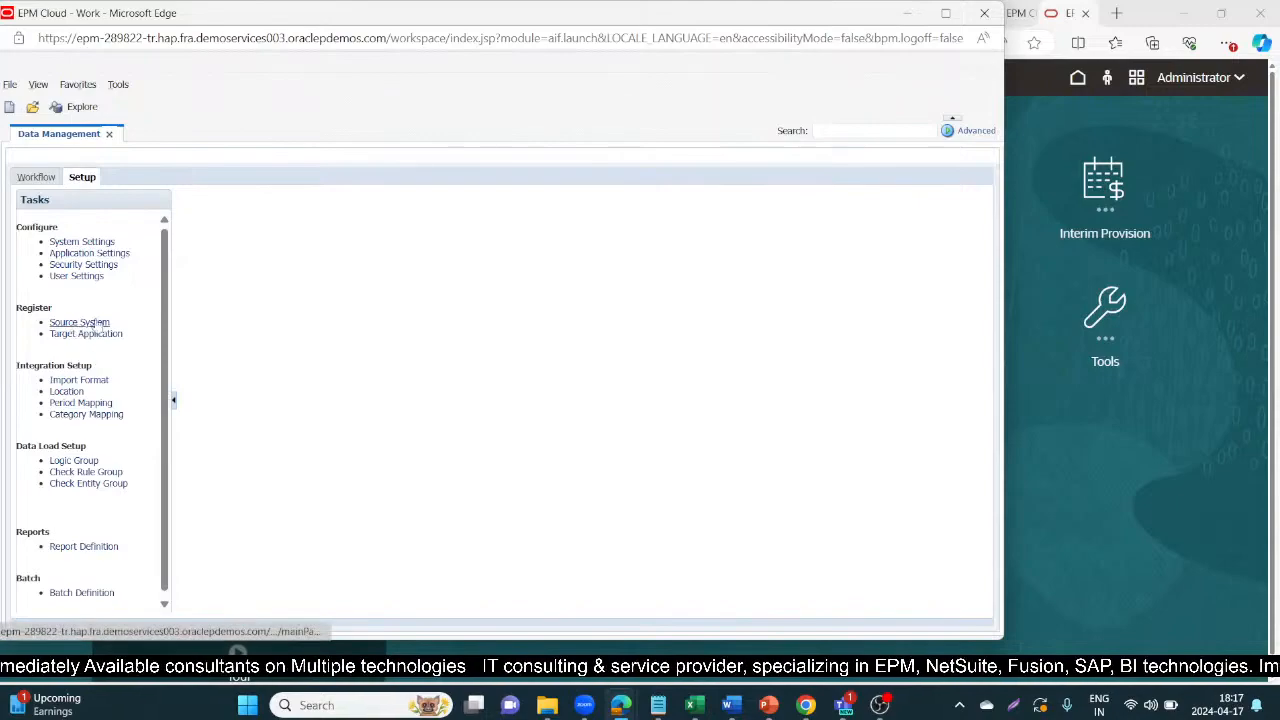
pyautogui.click(94, 324)
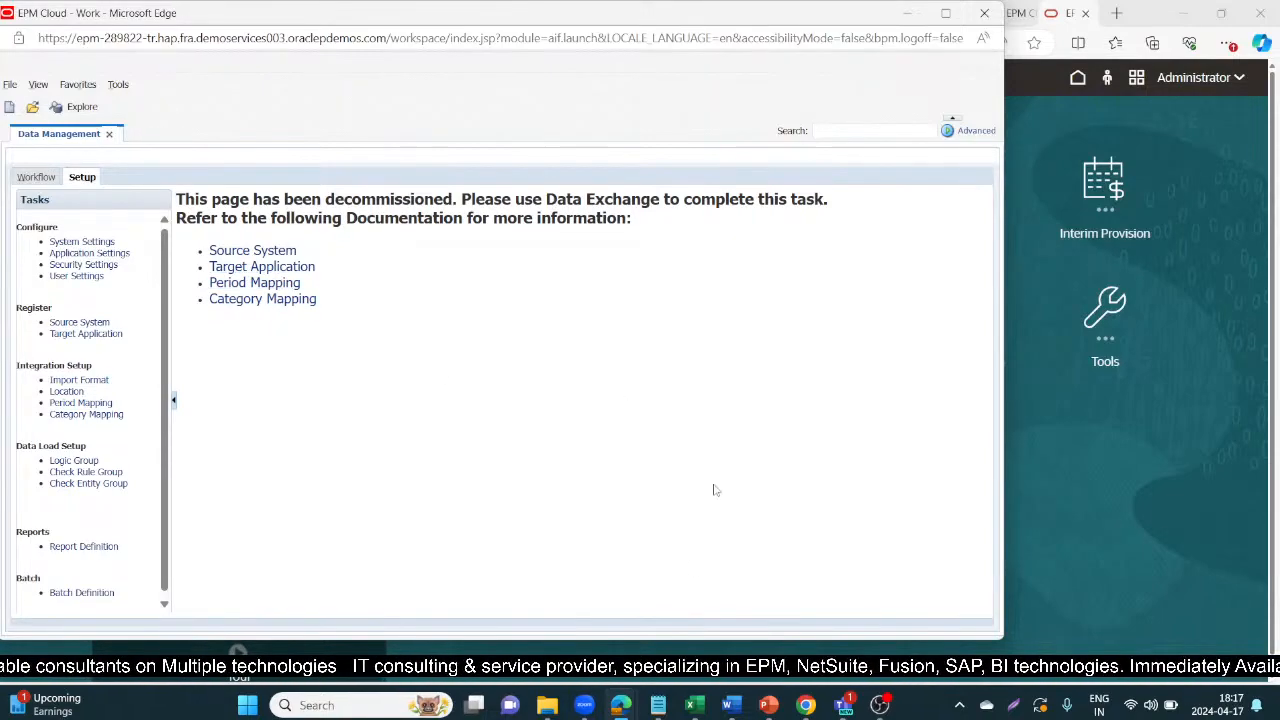
# Step: Switch back to the Tax Reporting window, try to open Data Exchange, and reload the timed-out session
pyautogui.moveTo(621, 705)
pyautogui.click(388, 619)
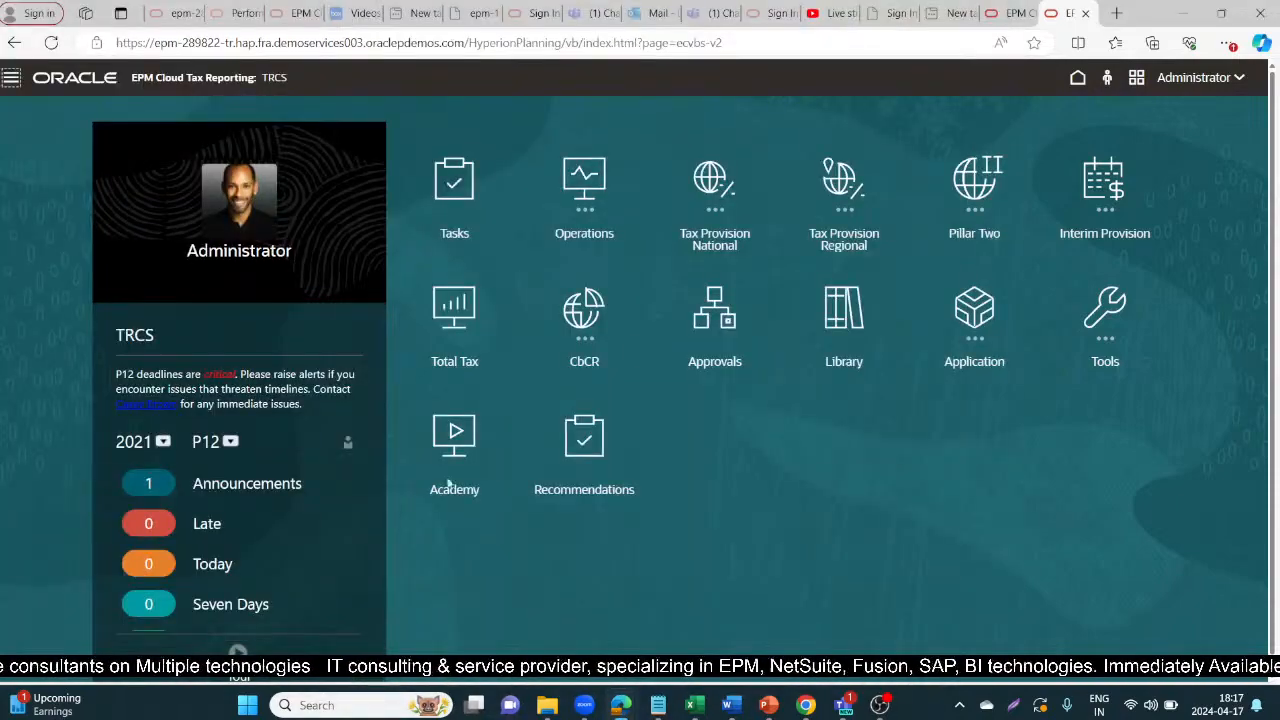
pyautogui.click(975, 312)
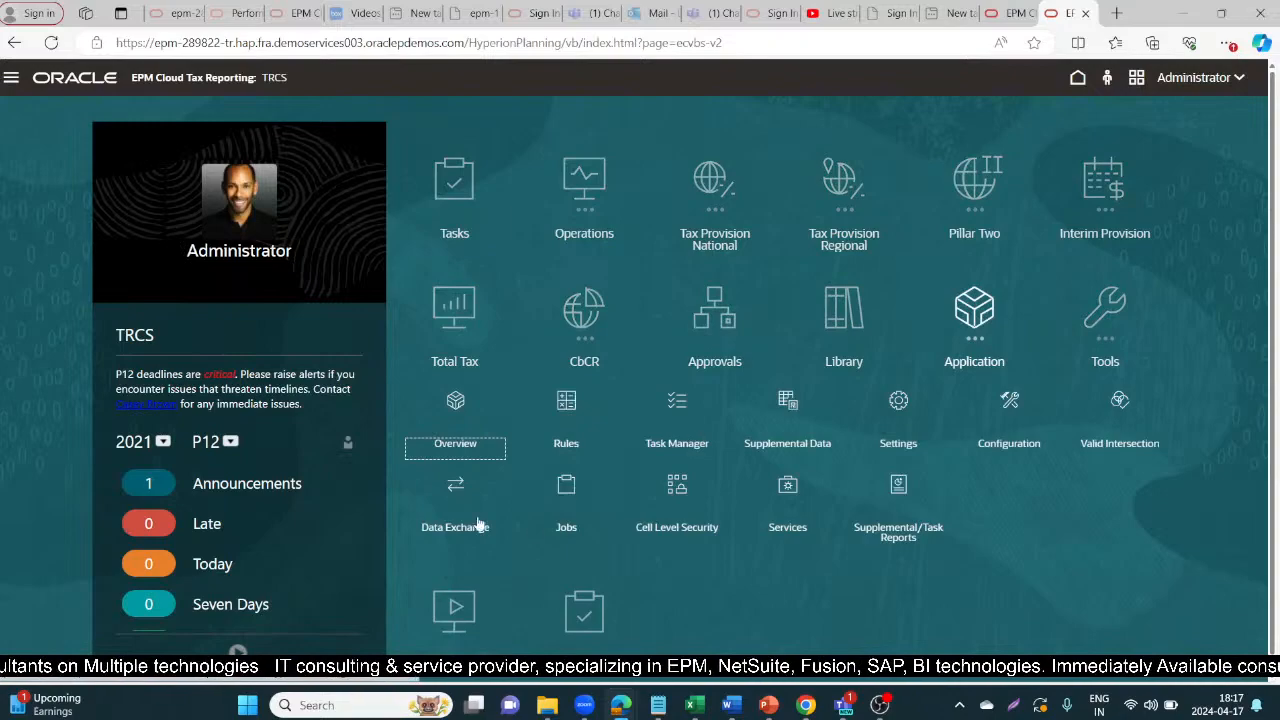
pyautogui.click(458, 492)
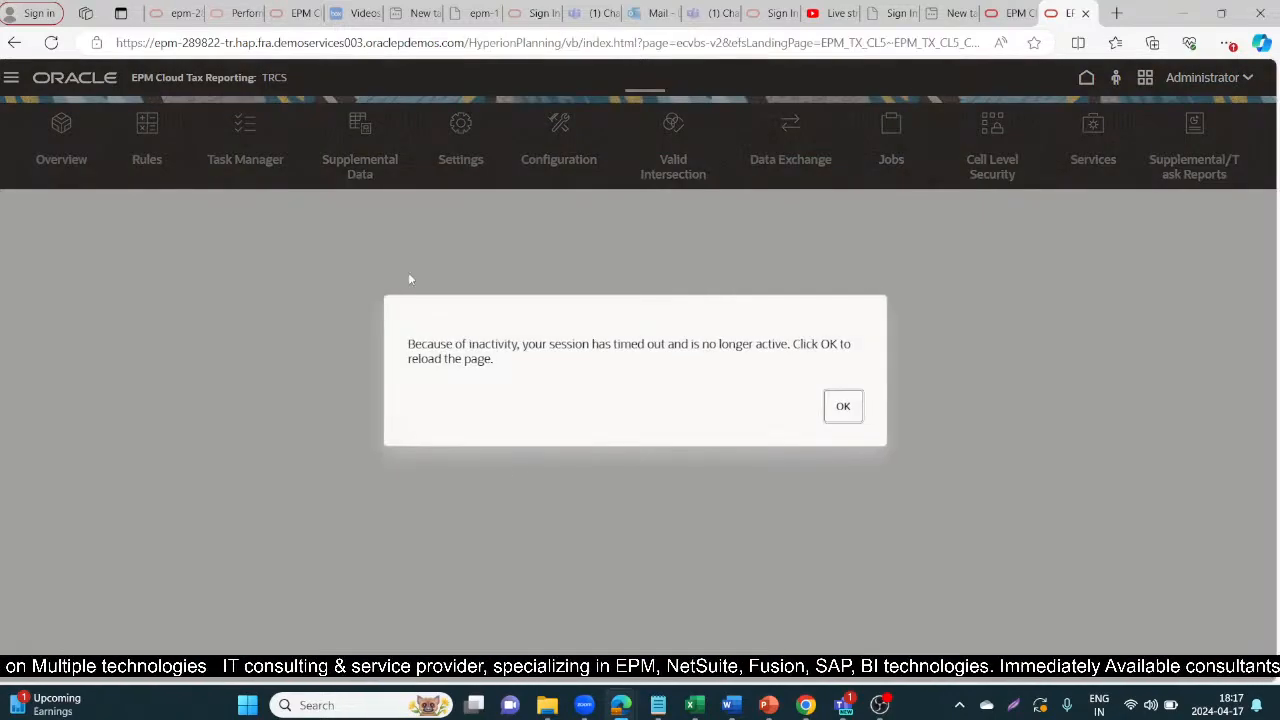
pyautogui.click(843, 406)
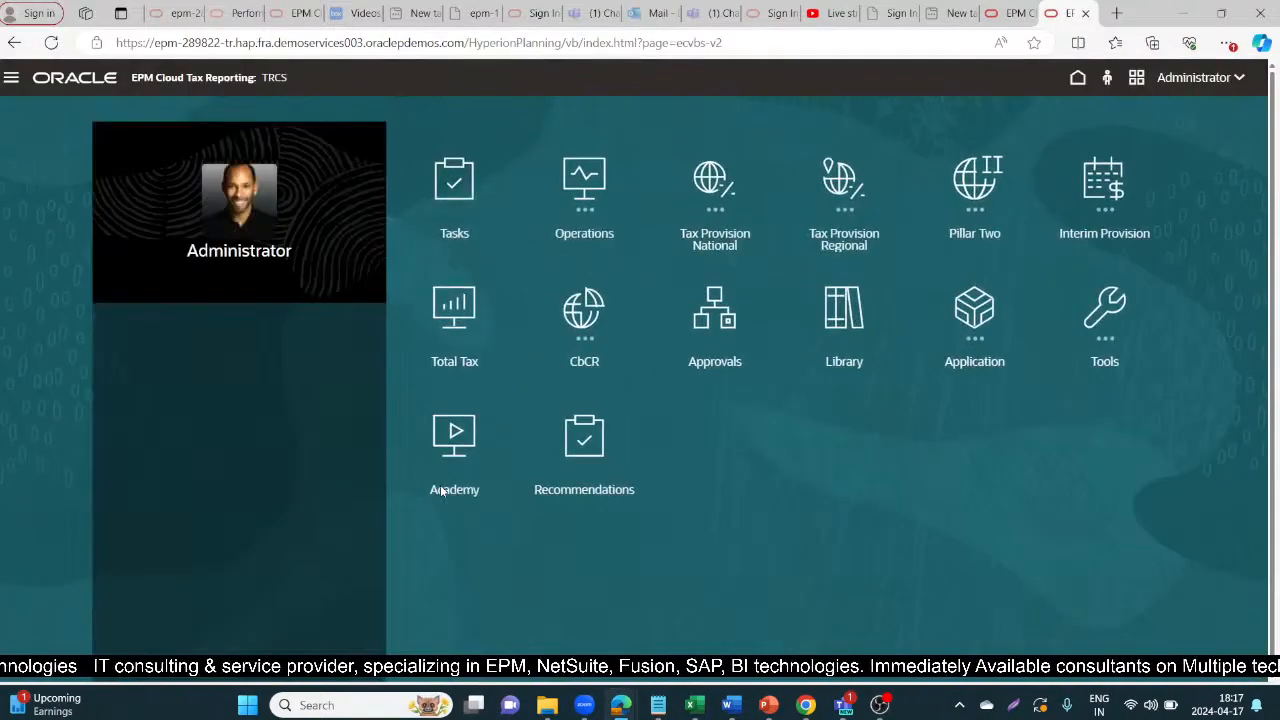
# Step: Open the Applications list from the application's Data Exchange page
pyautogui.click(12, 82)
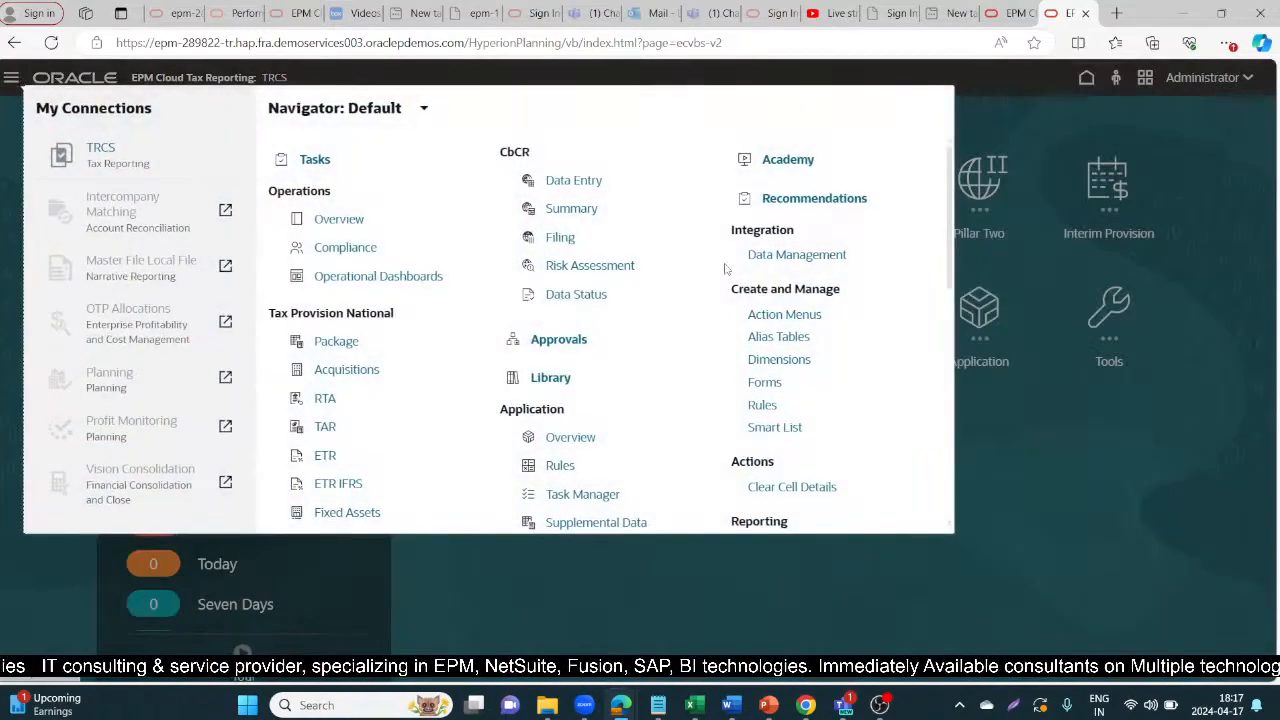
pyautogui.click(1035, 348)
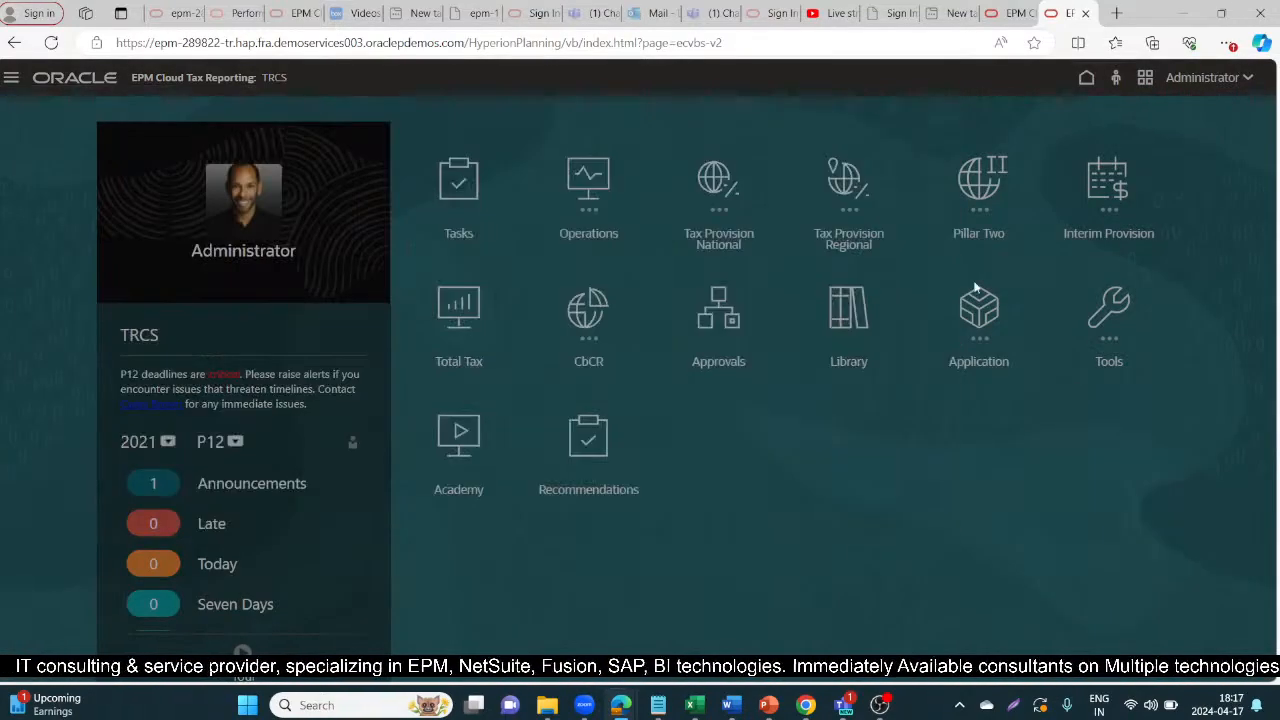
pyautogui.click(935, 357)
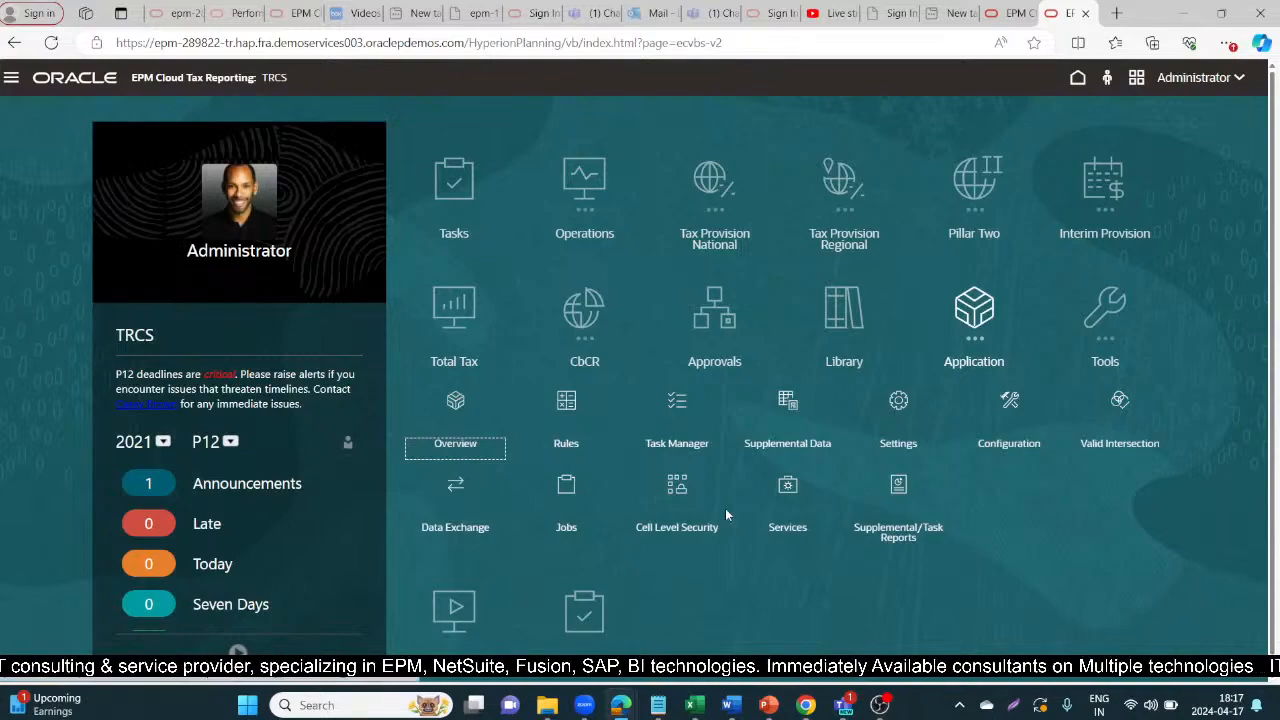
pyautogui.click(467, 500)
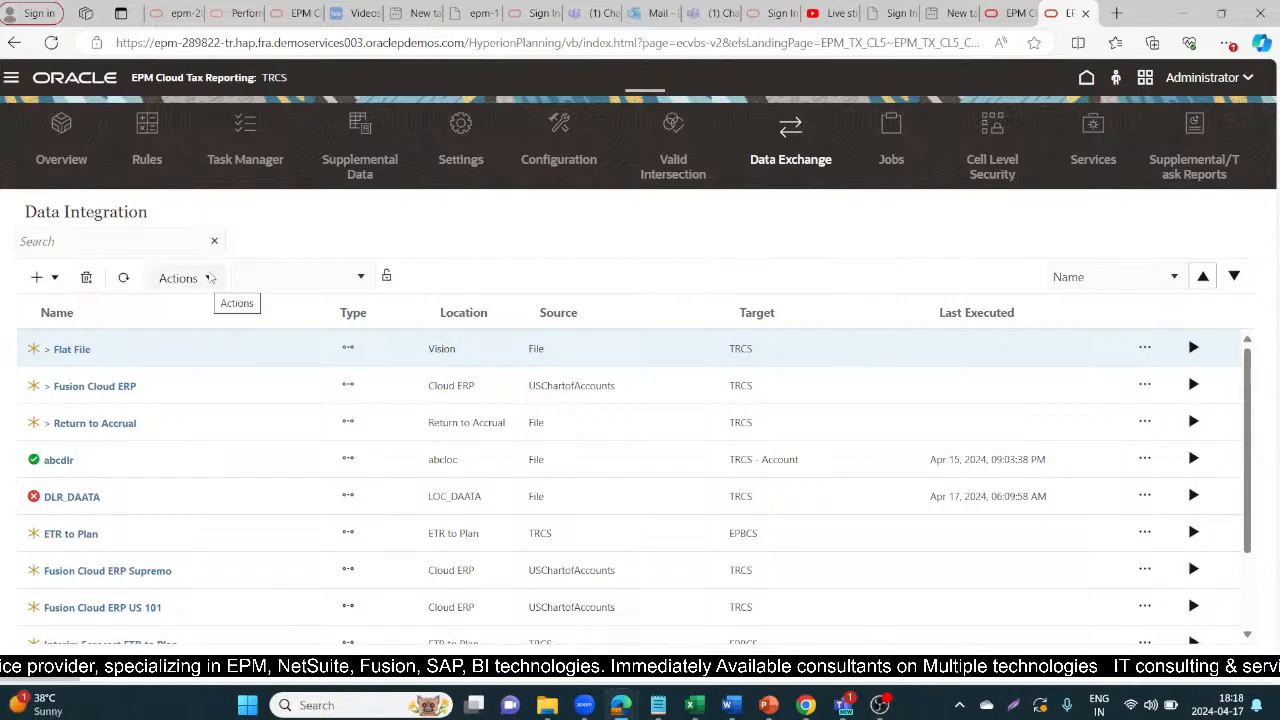
pyautogui.click(209, 279)
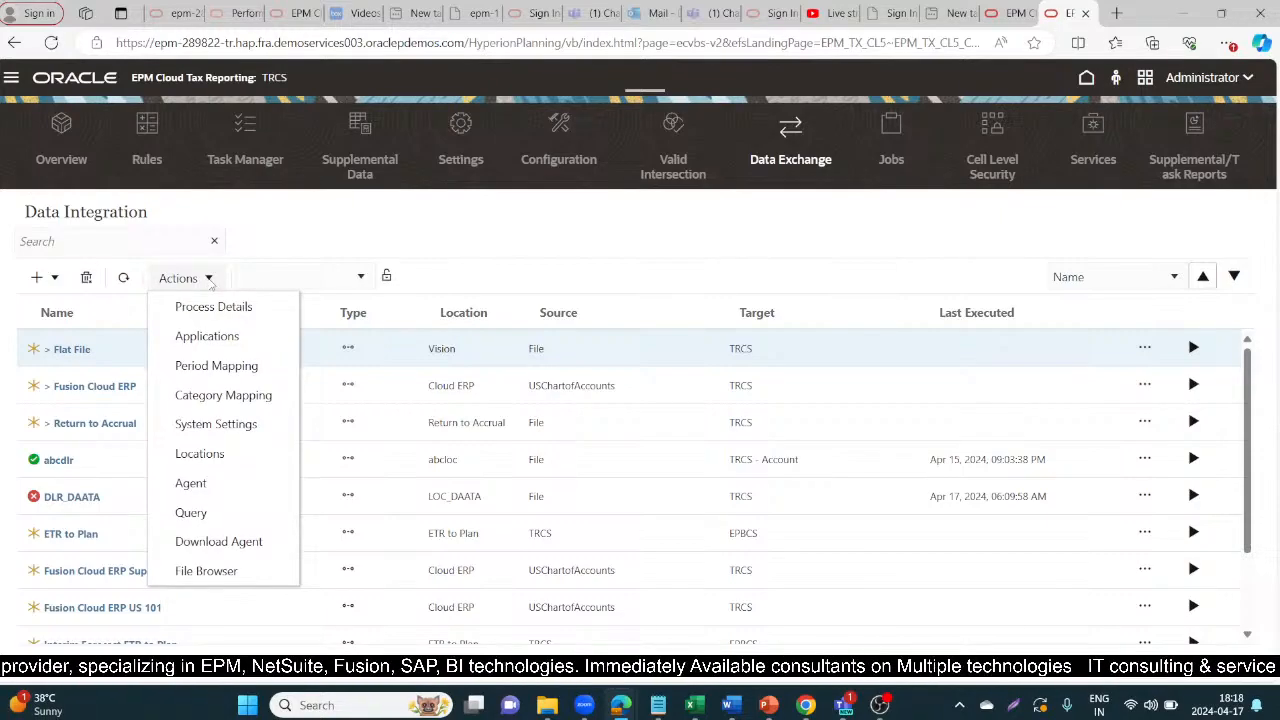
pyautogui.click(211, 338)
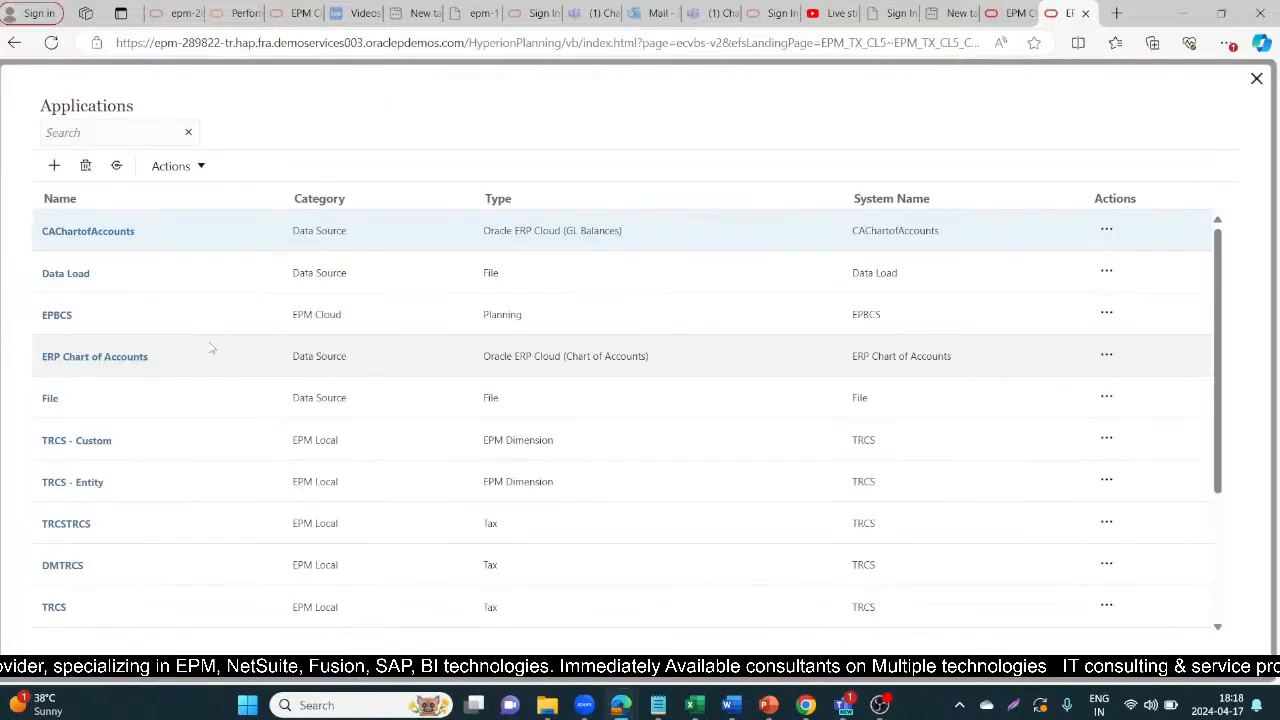
pyautogui.click(178, 166)
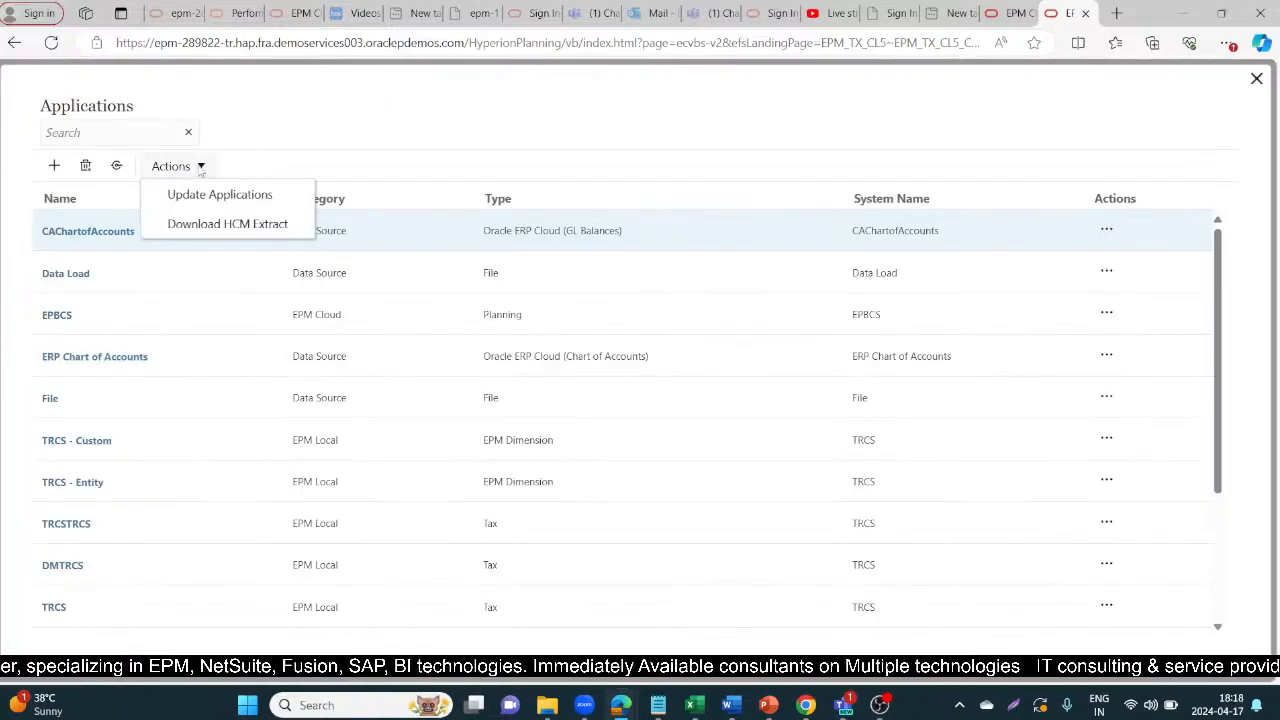
# Step: Register a new application with category Data Source, type File and the name File_DataLoad
pyautogui.click(55, 166)
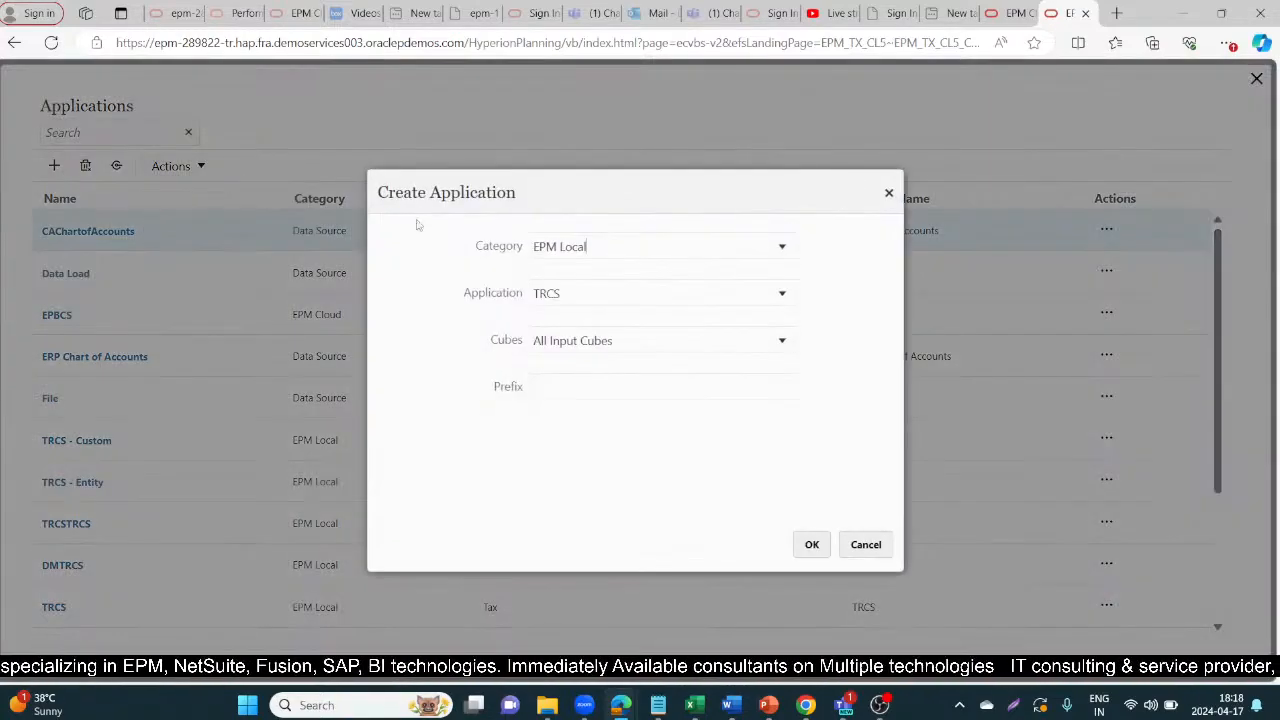
pyautogui.click(764, 244)
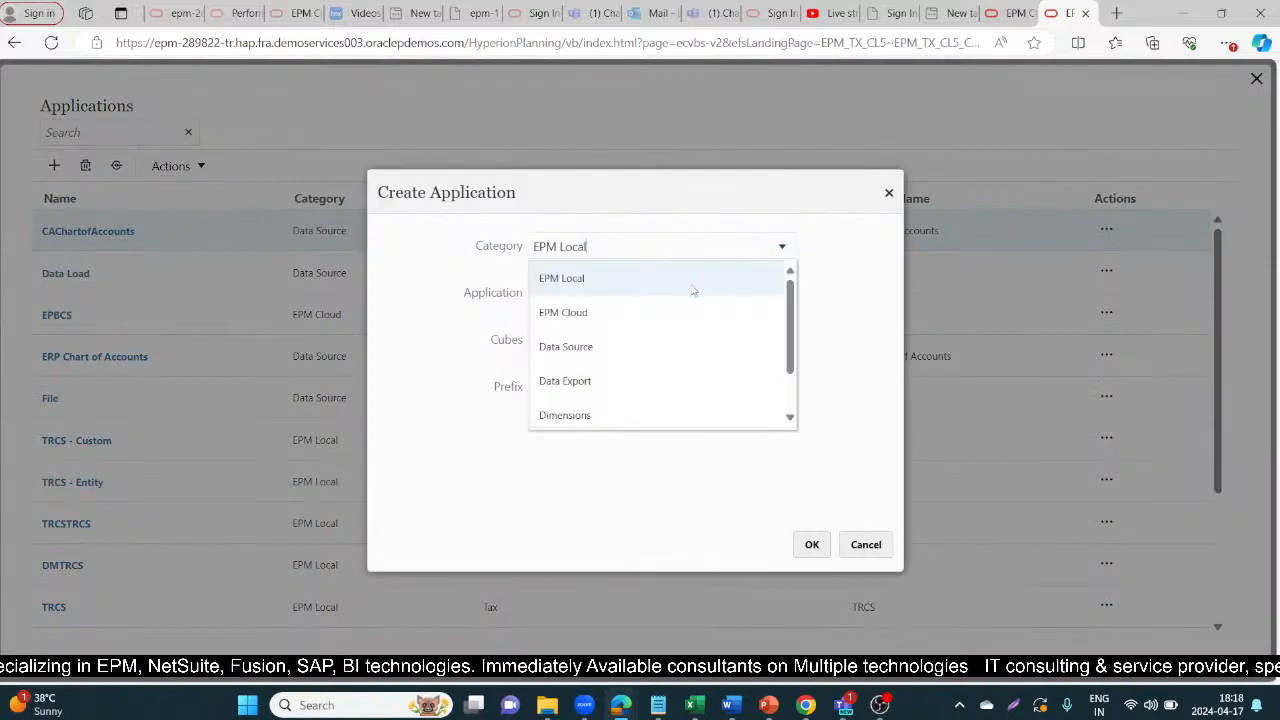
pyautogui.click(575, 350)
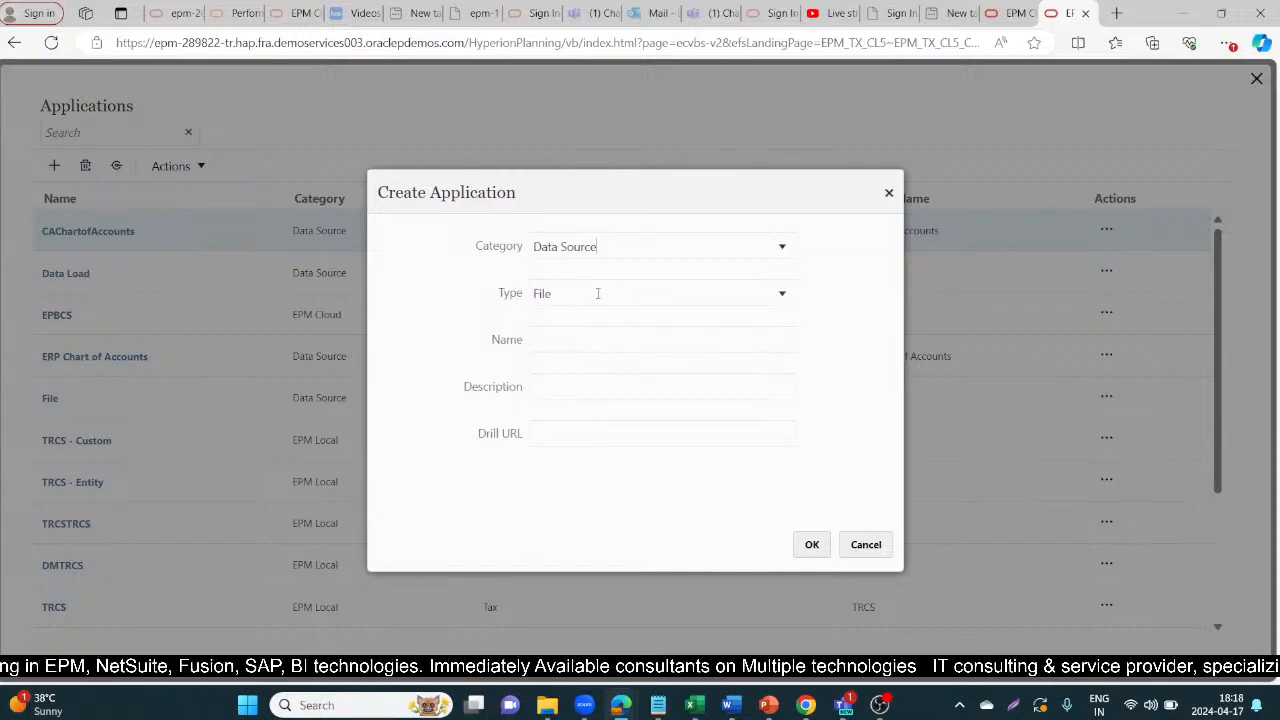
pyautogui.click(580, 346)
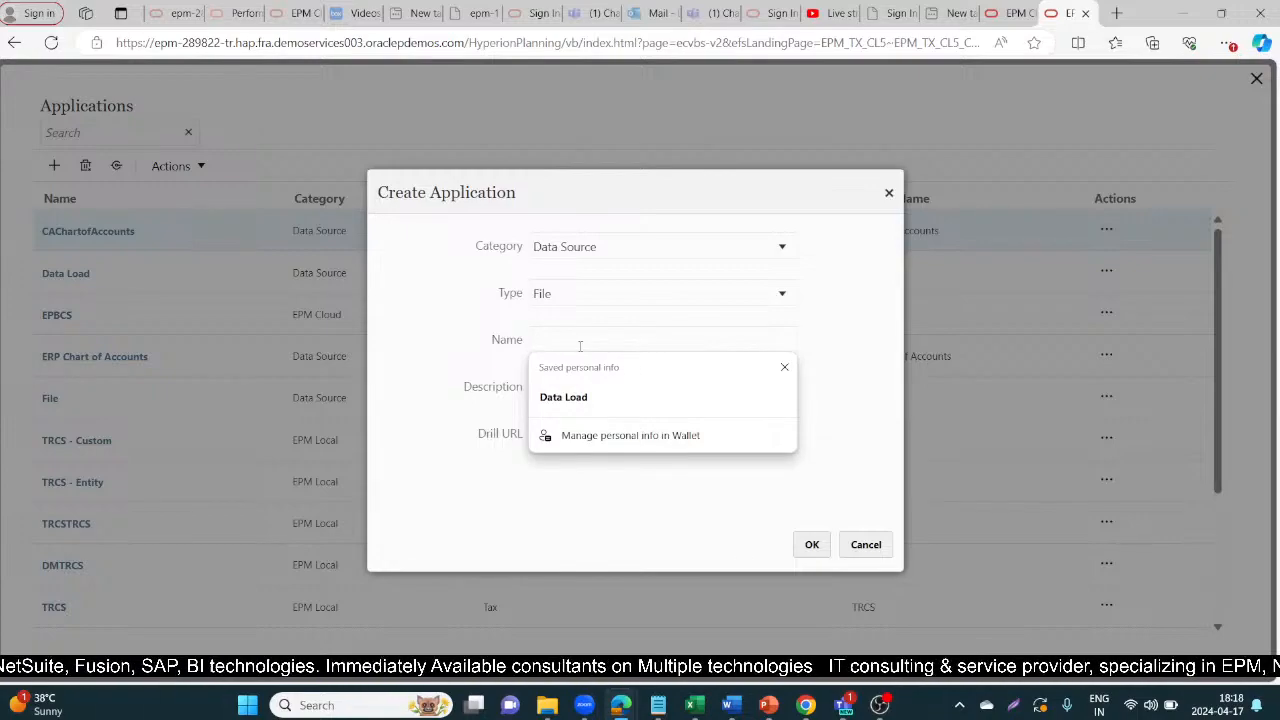
pyautogui.write('File_DataLoad')
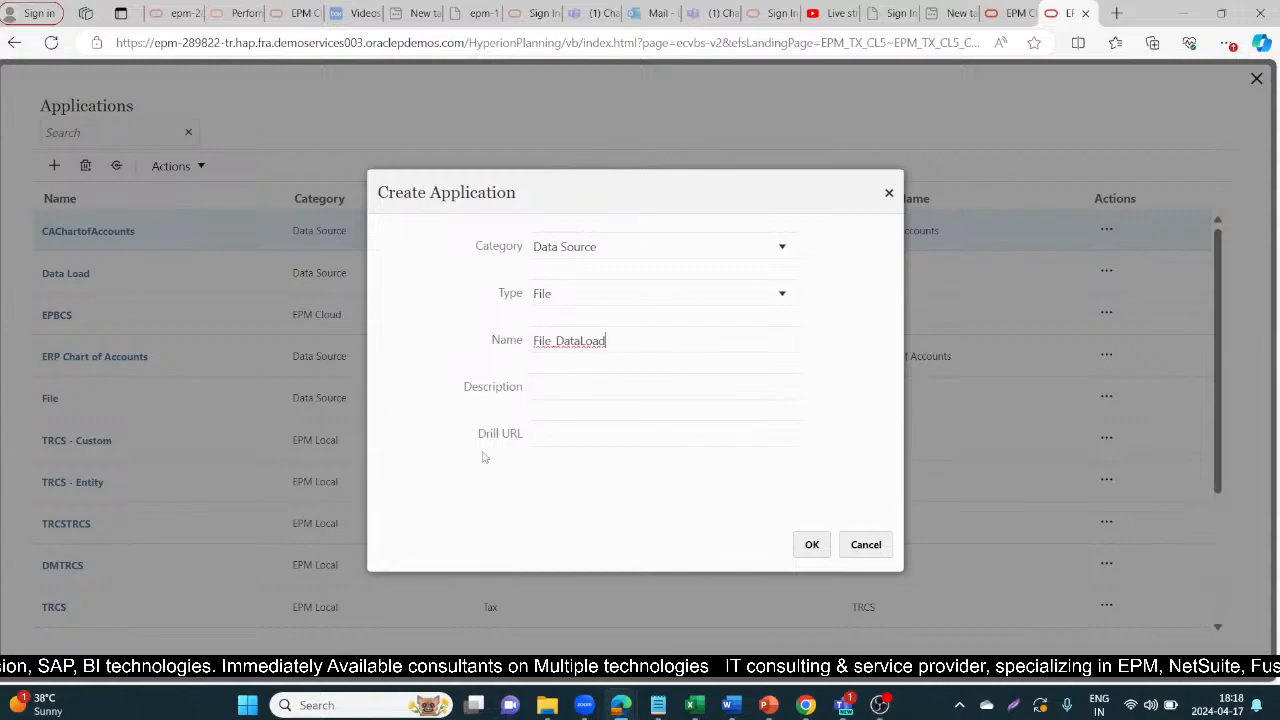
pyautogui.click(813, 547)
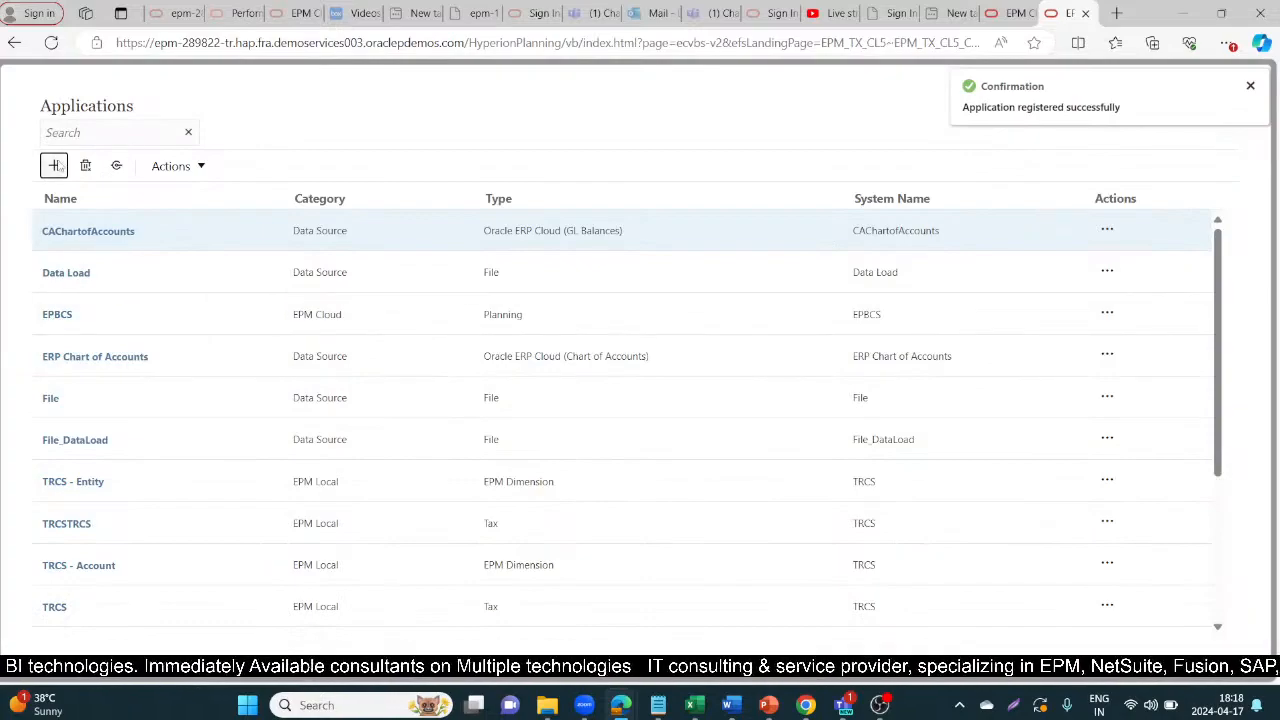
# Step: Try to register TRCS as an EPM Local application with All Input Cubes and no prefix
pyautogui.click(48, 165)
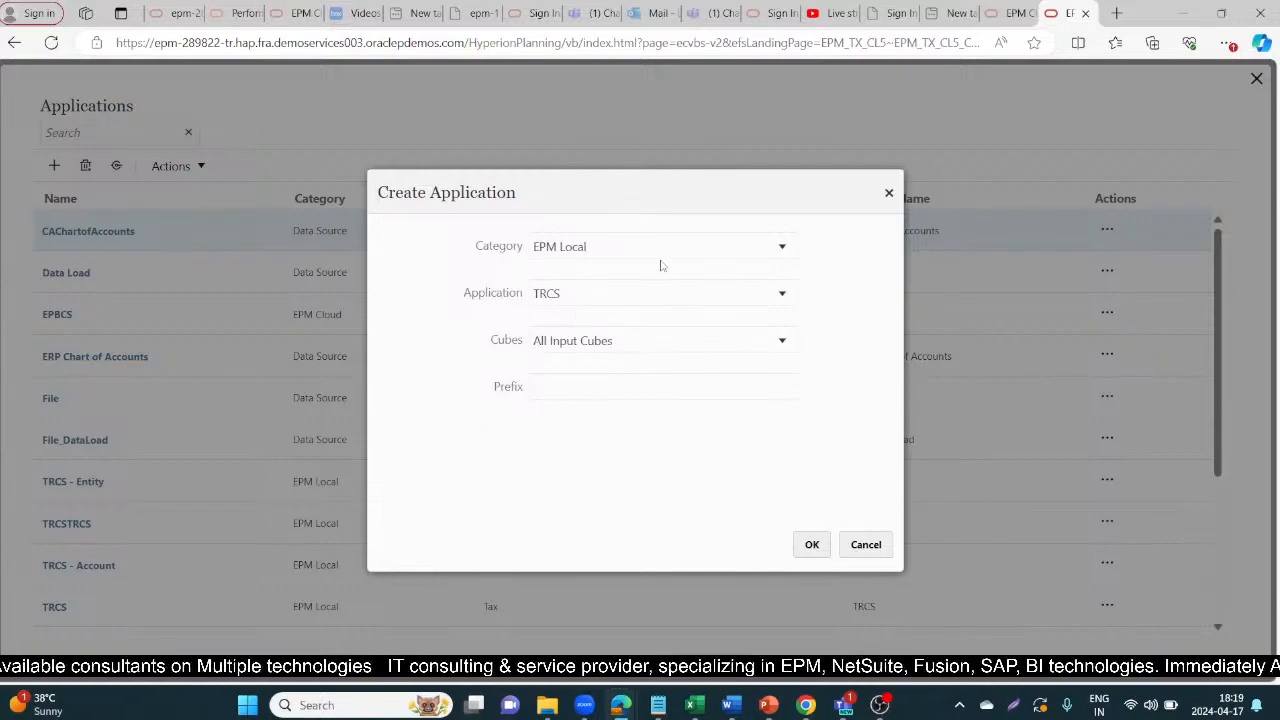
pyautogui.click(775, 258)
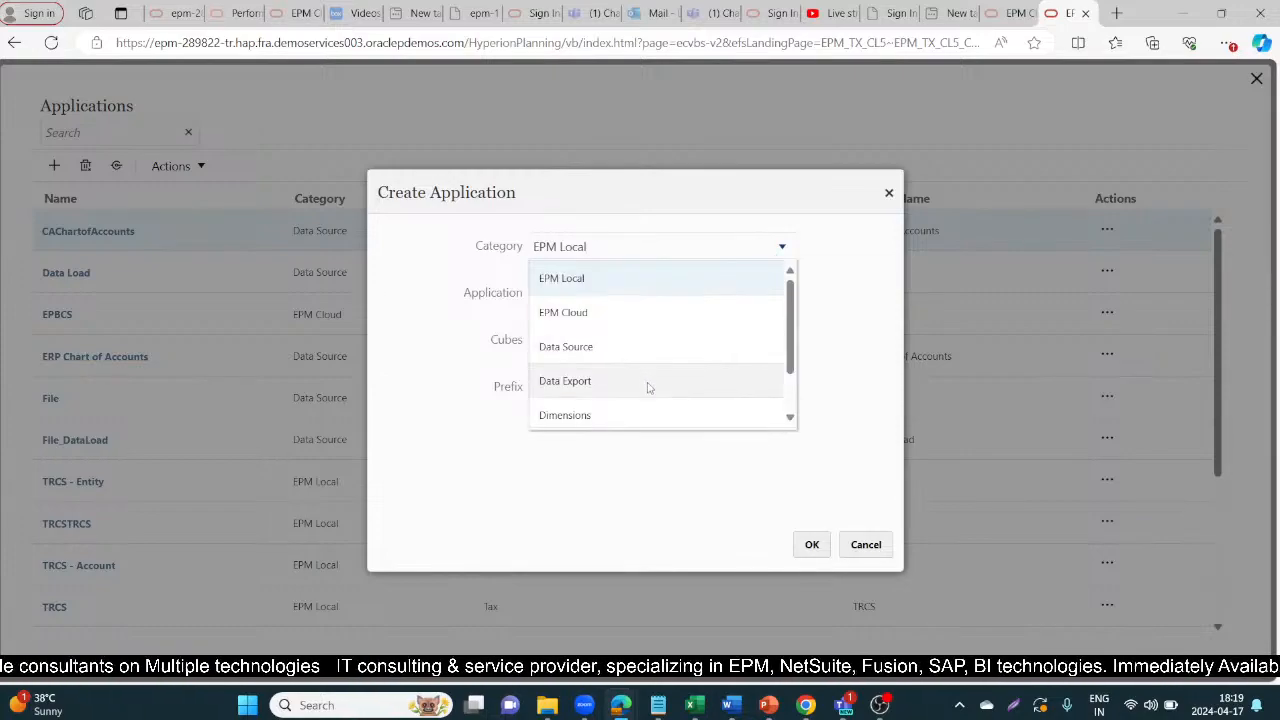
pyautogui.moveTo(793, 329); pyautogui.dragTo(797, 371)
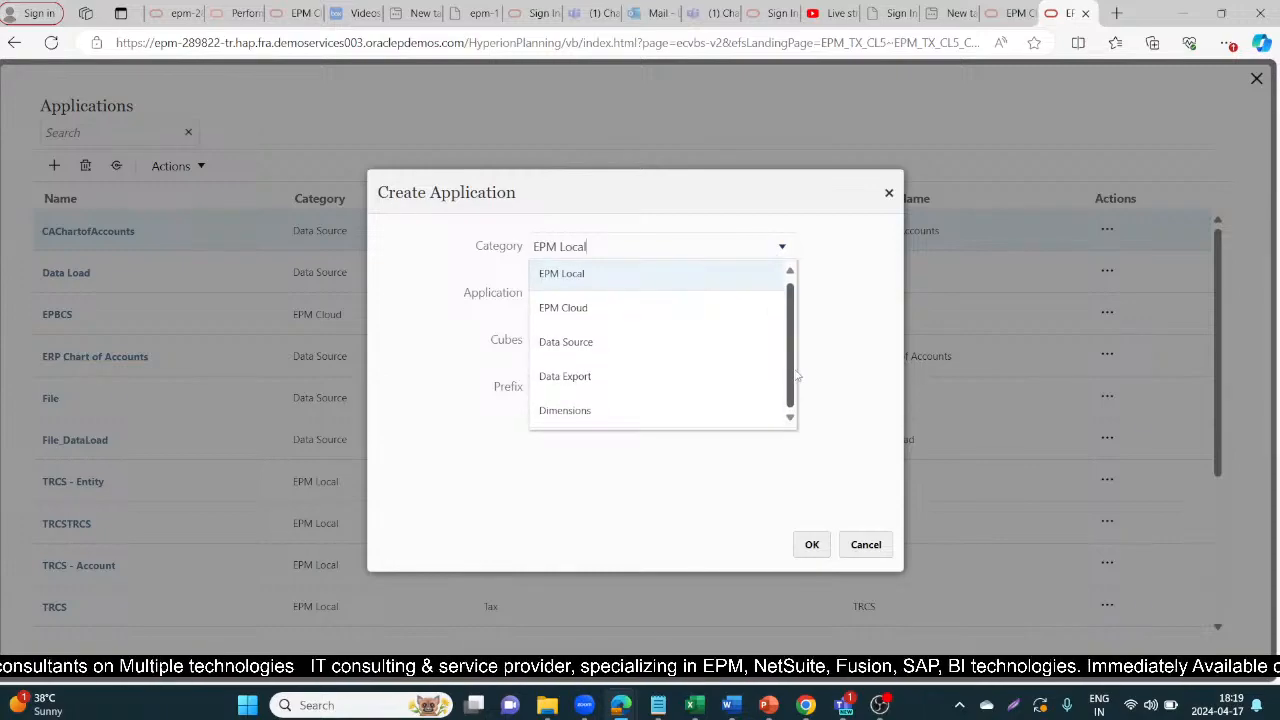
pyautogui.click(615, 286)
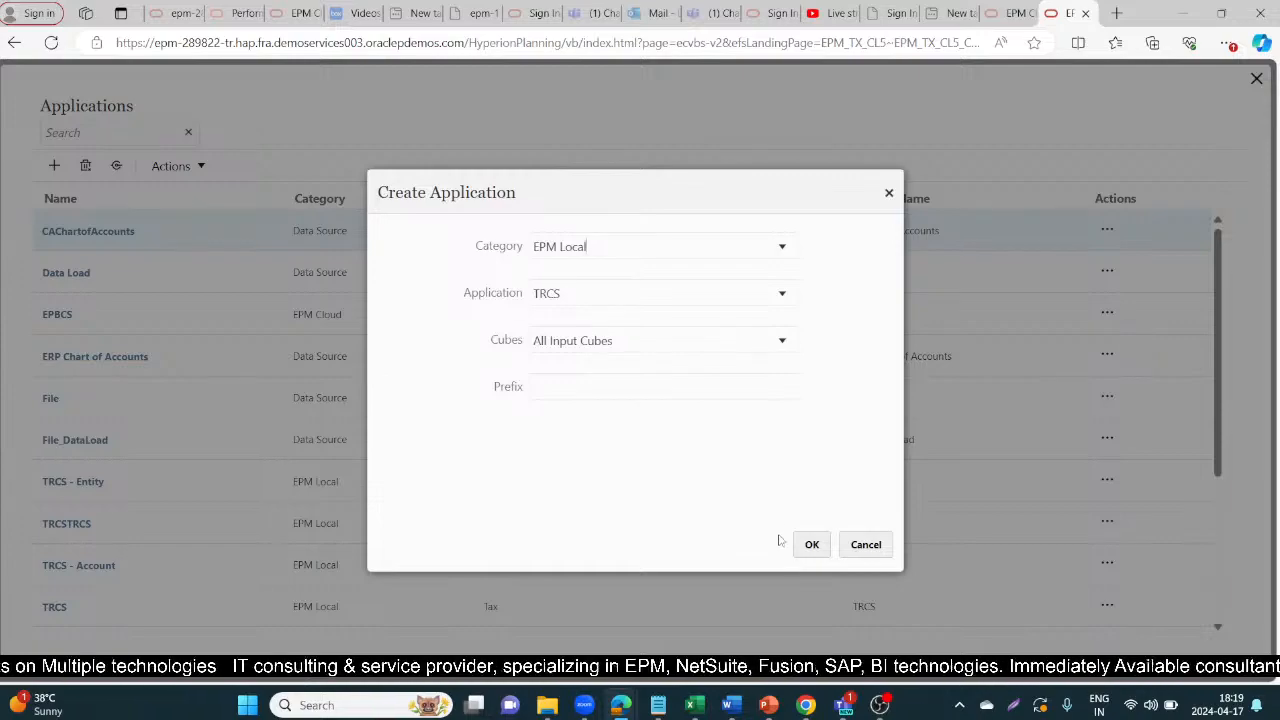
pyautogui.click(812, 545)
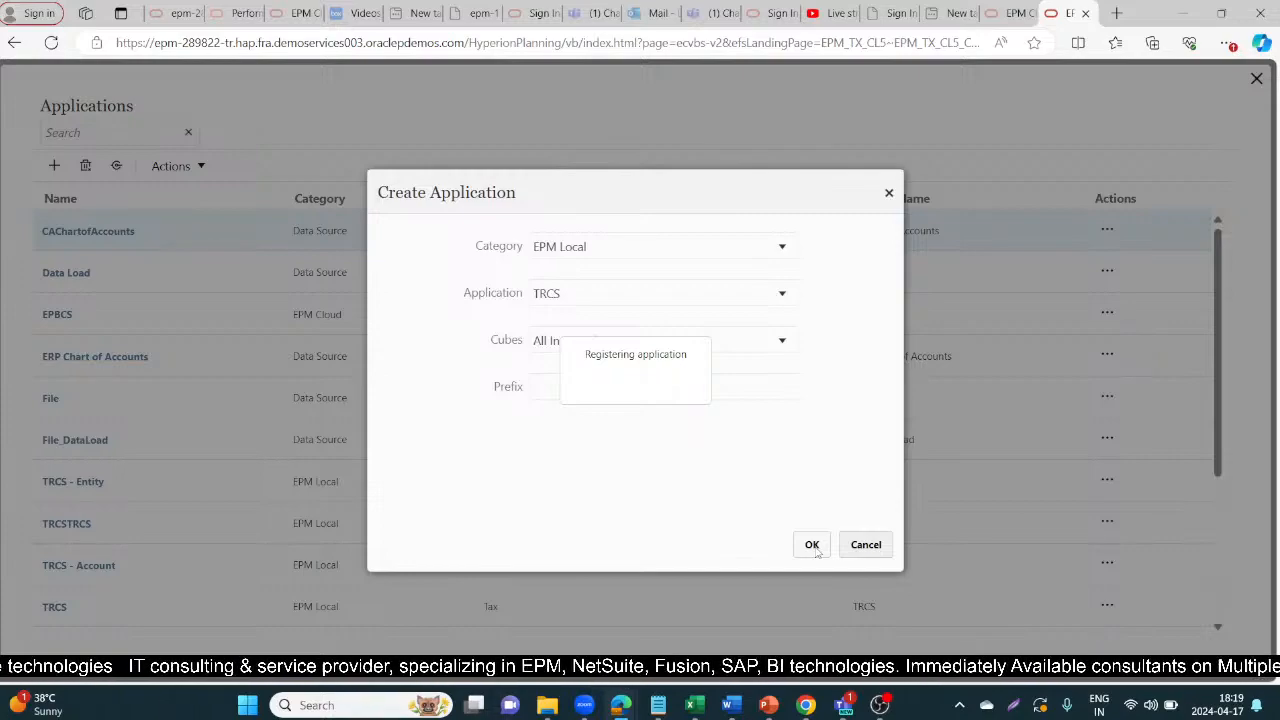
pyautogui.click(865, 545)
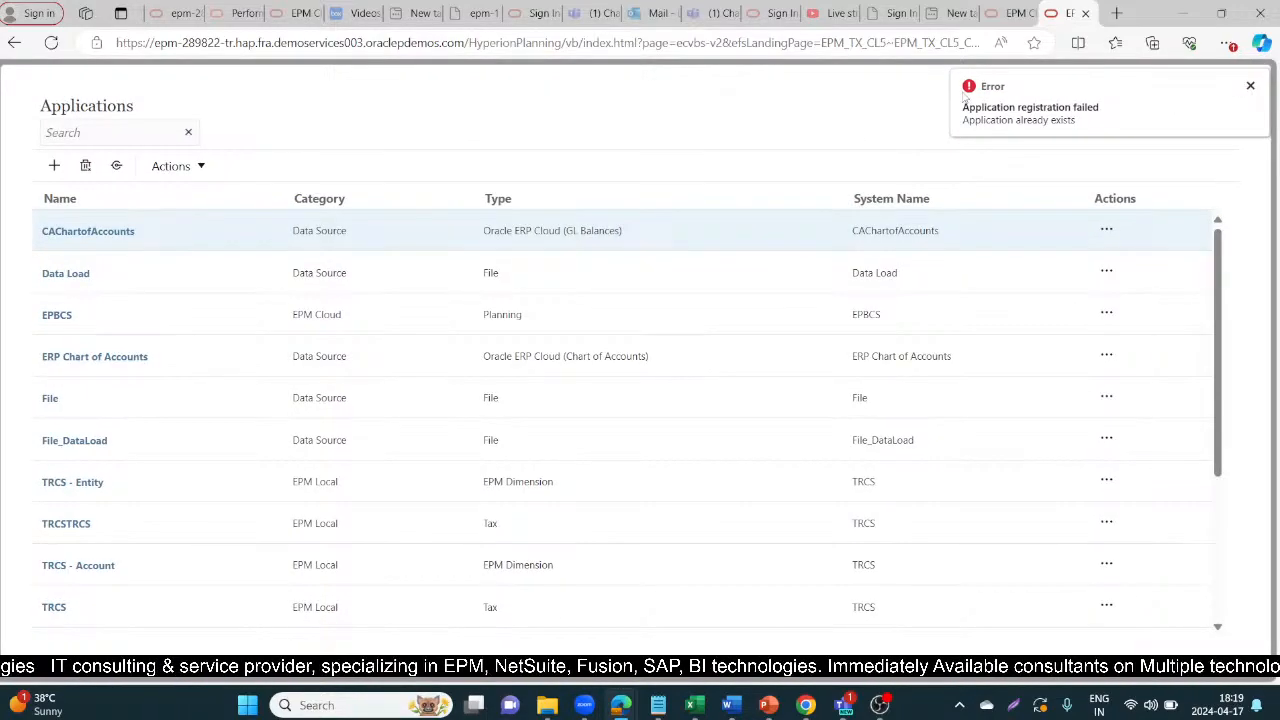
# Step: Search the registered applications for TRCS, and replace the search term with File
pyautogui.click(136, 135)
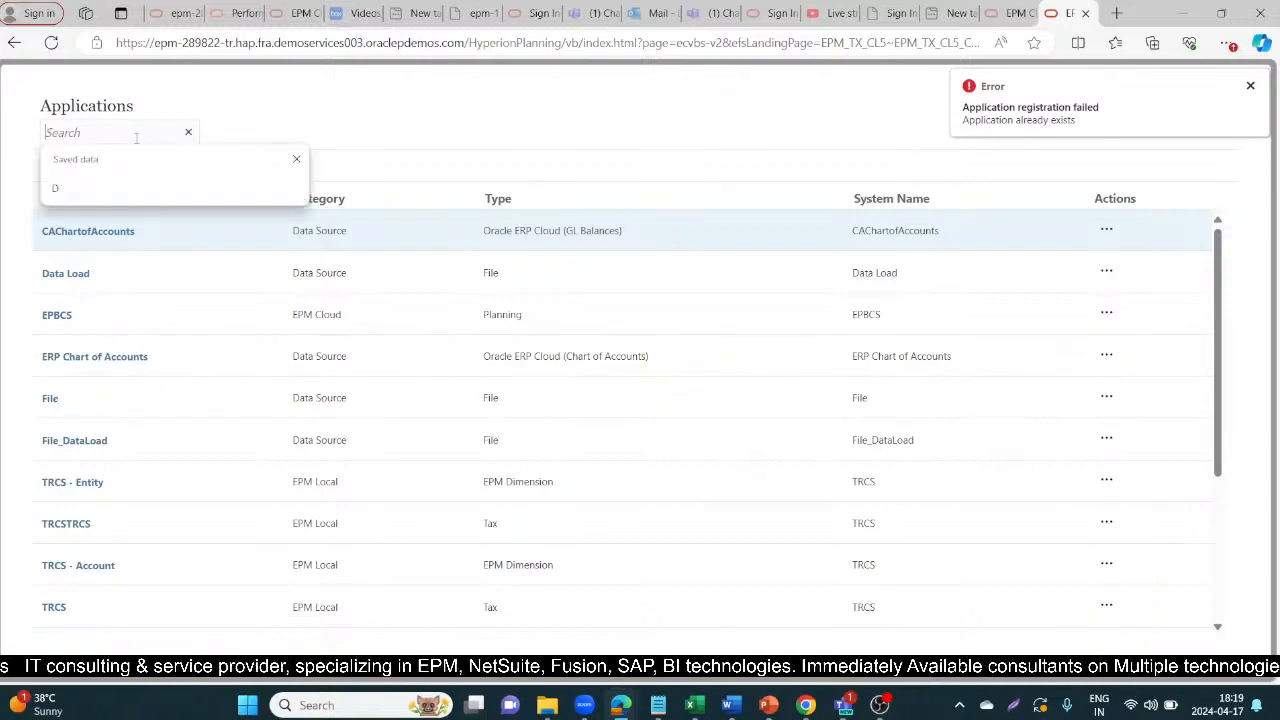
pyautogui.write('TRCS')
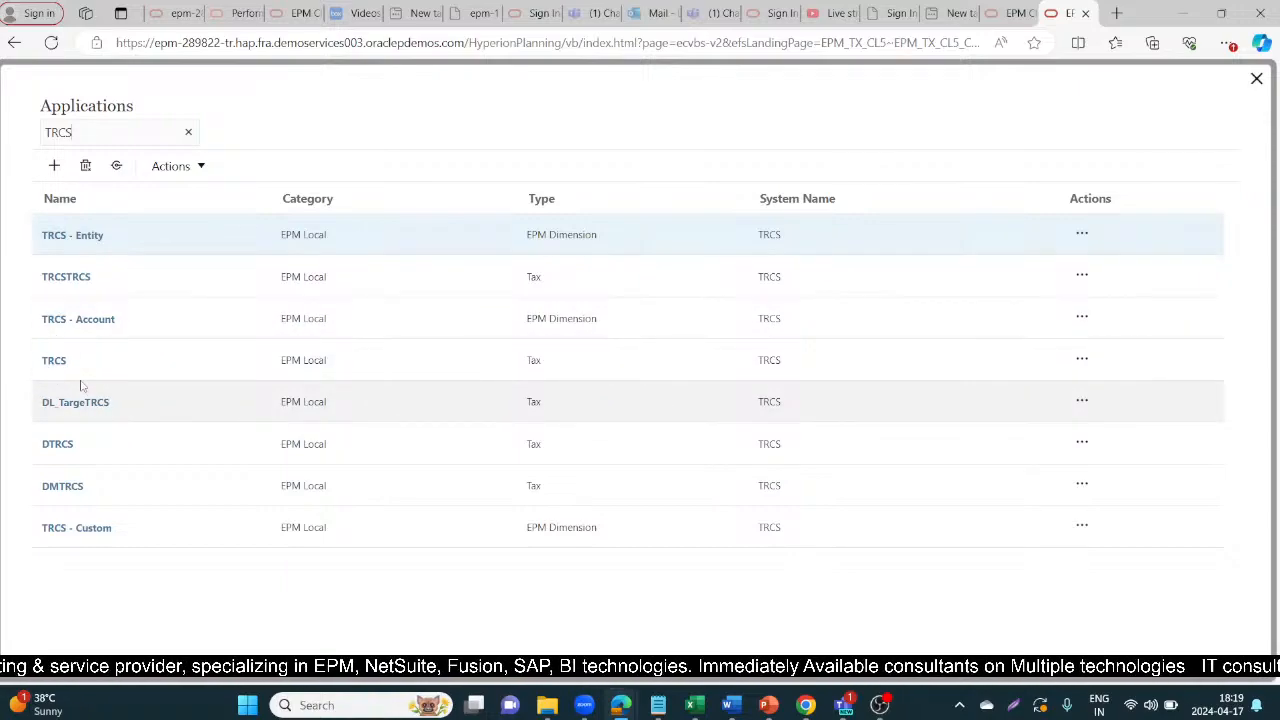
pyautogui.press('BackSpace')
pyautogui.press('BackSpace')
pyautogui.press('BackSpace')
pyautogui.press('BackSpace')
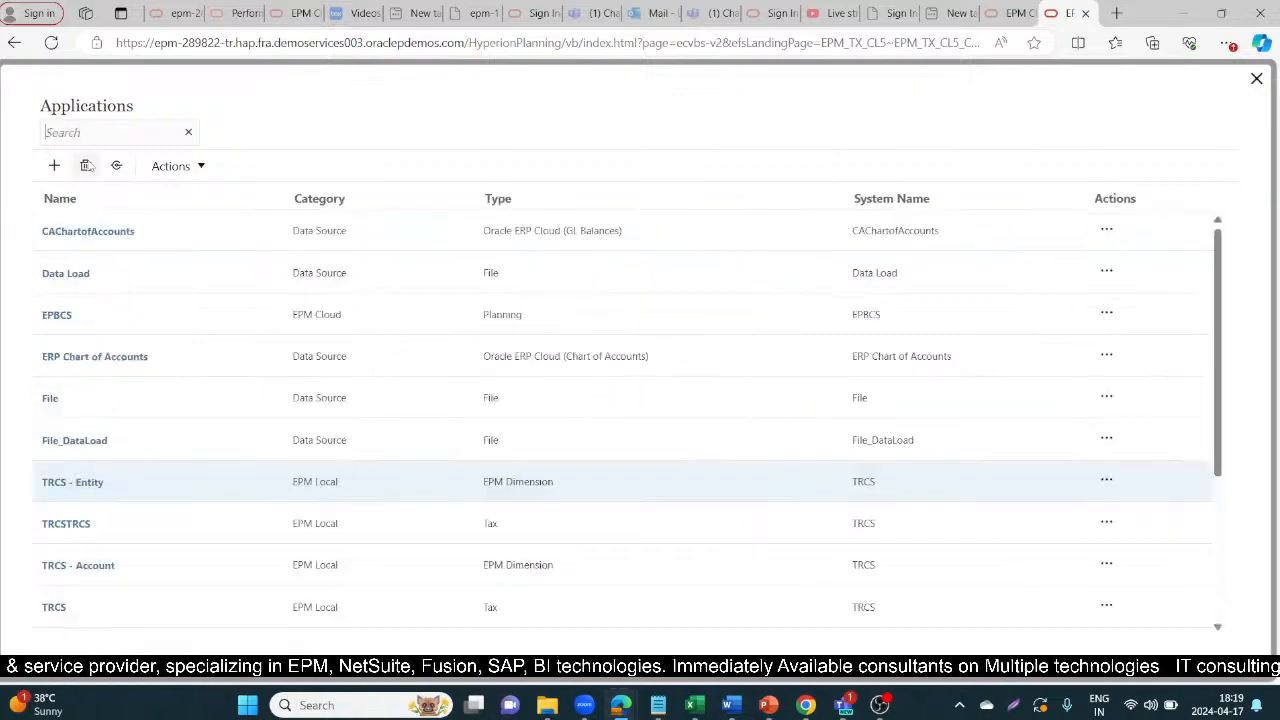
pyautogui.write('File')
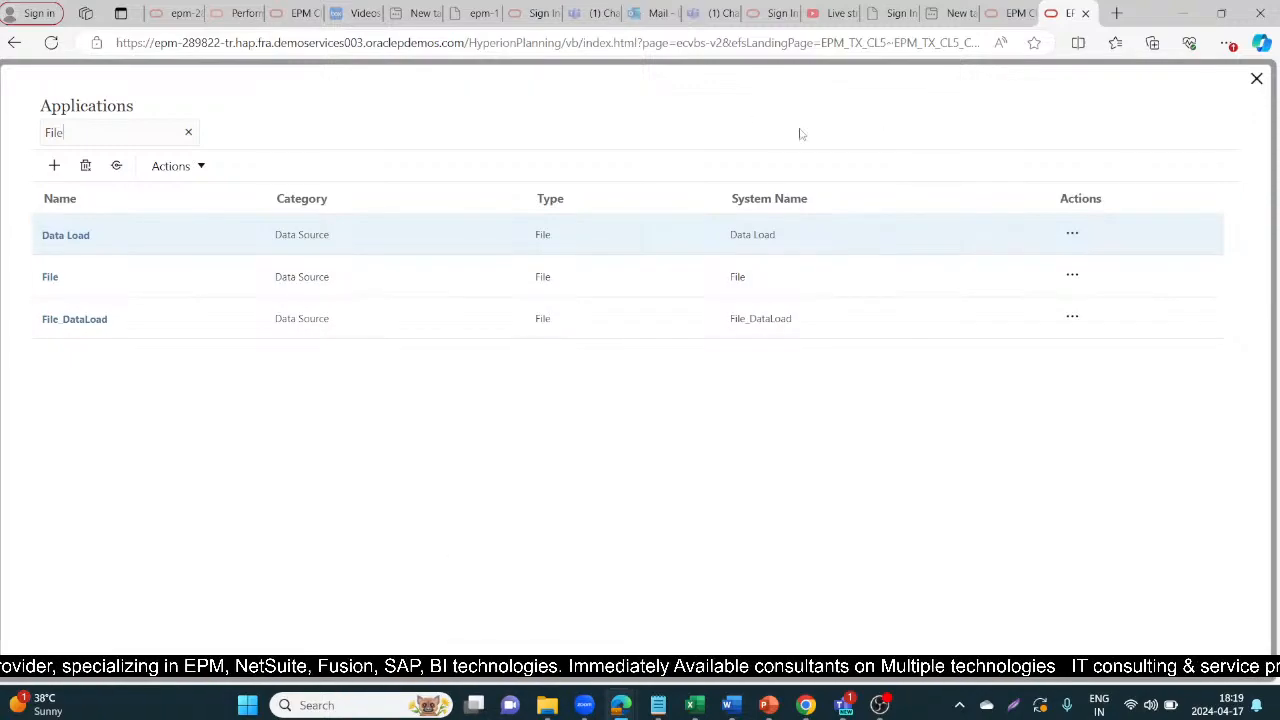
# Step: Close the outdated Data Management window and the Applications list
pyautogui.moveTo(622, 703)
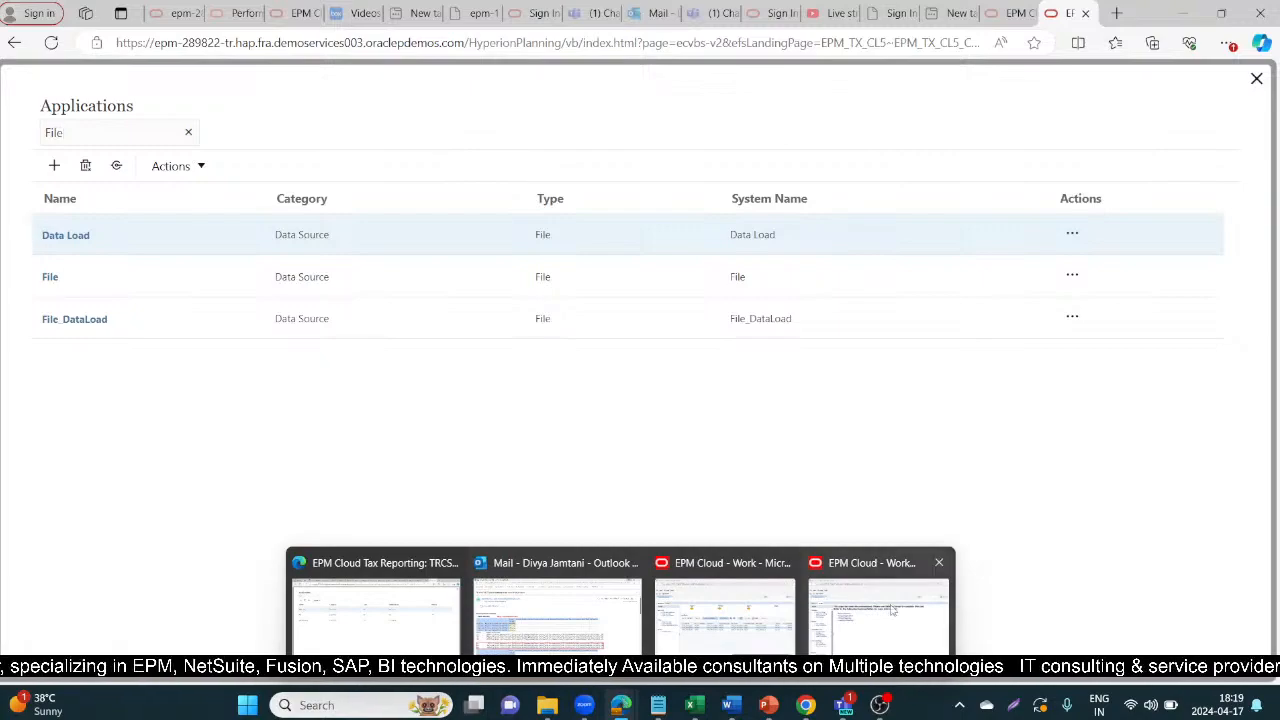
pyautogui.click(878, 605)
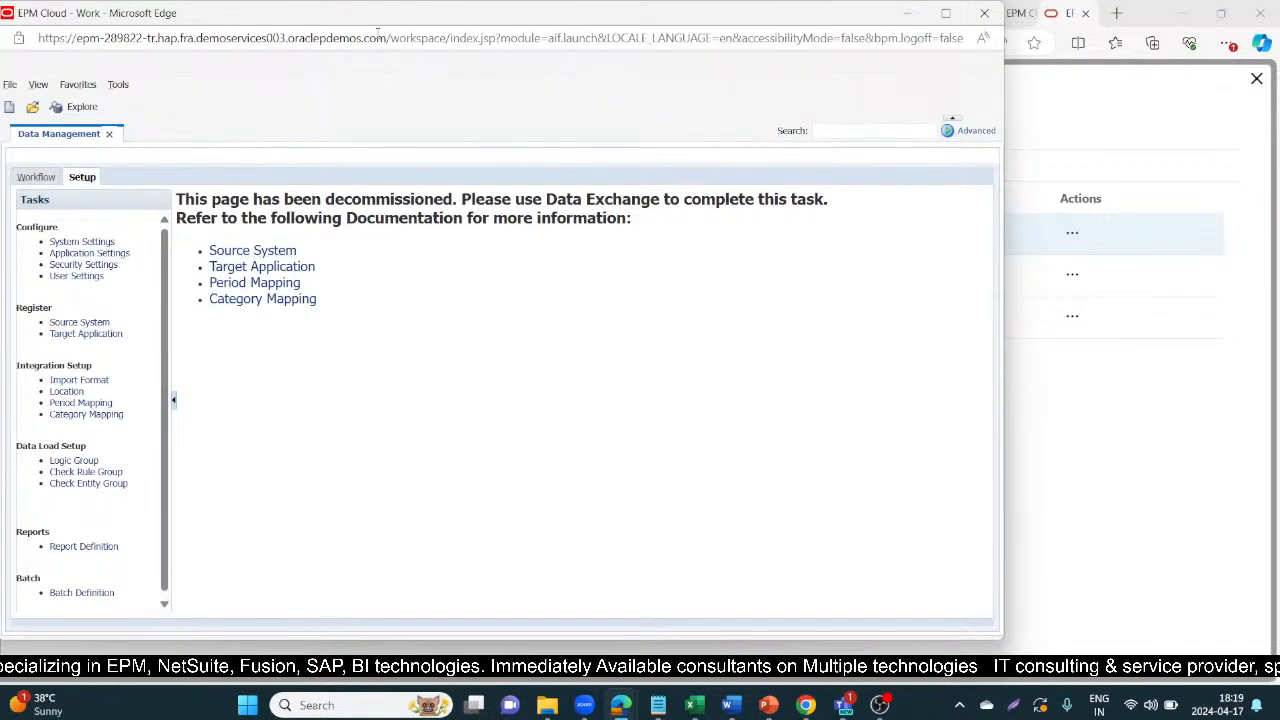
pyautogui.click(440, 38)
pyautogui.click(984, 13)
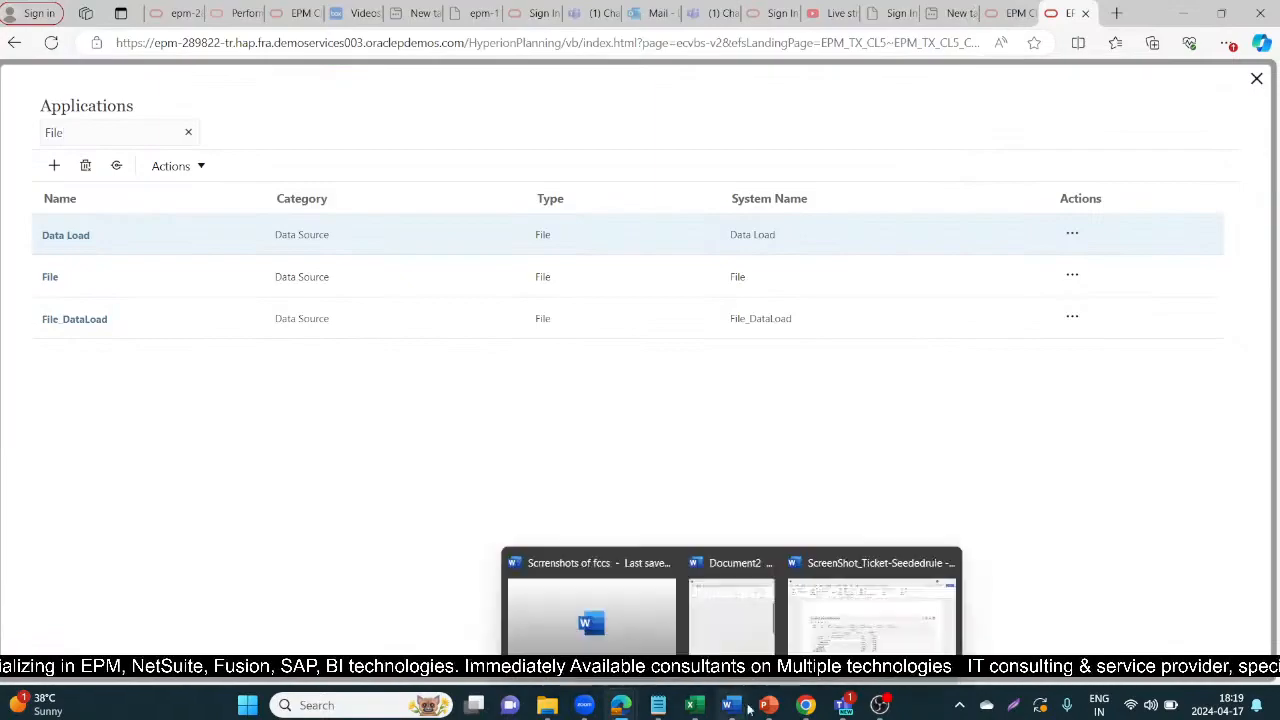
pyautogui.moveTo(620, 703)
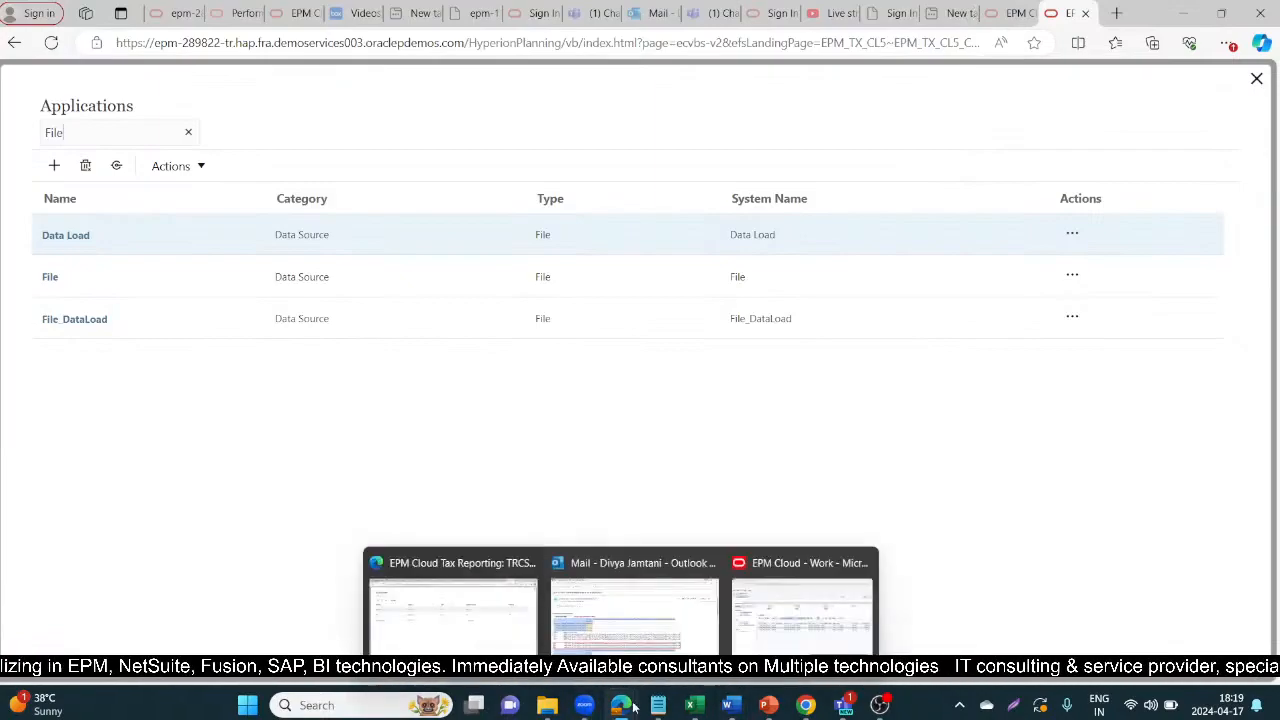
pyautogui.click(472, 643)
pyautogui.click(1256, 78)
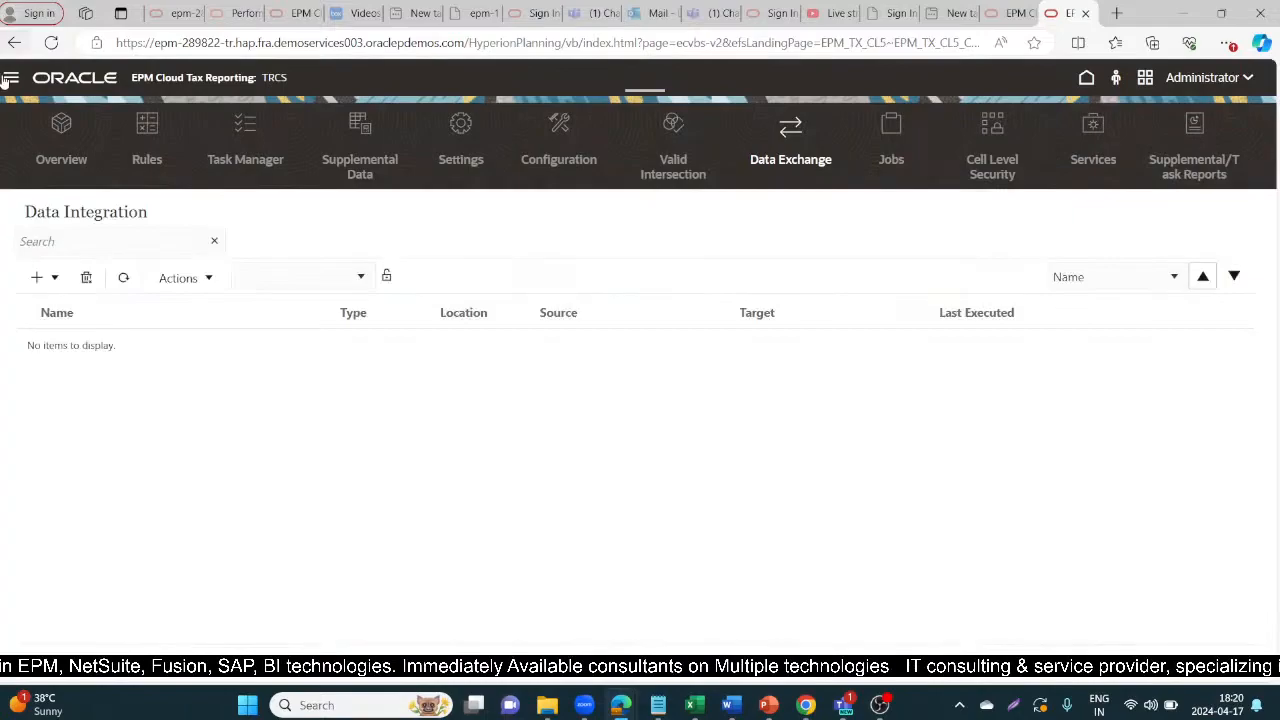
# Step: Open Data Management from the application's Navigator and go to the Import Format setup
pyautogui.click(11, 77)
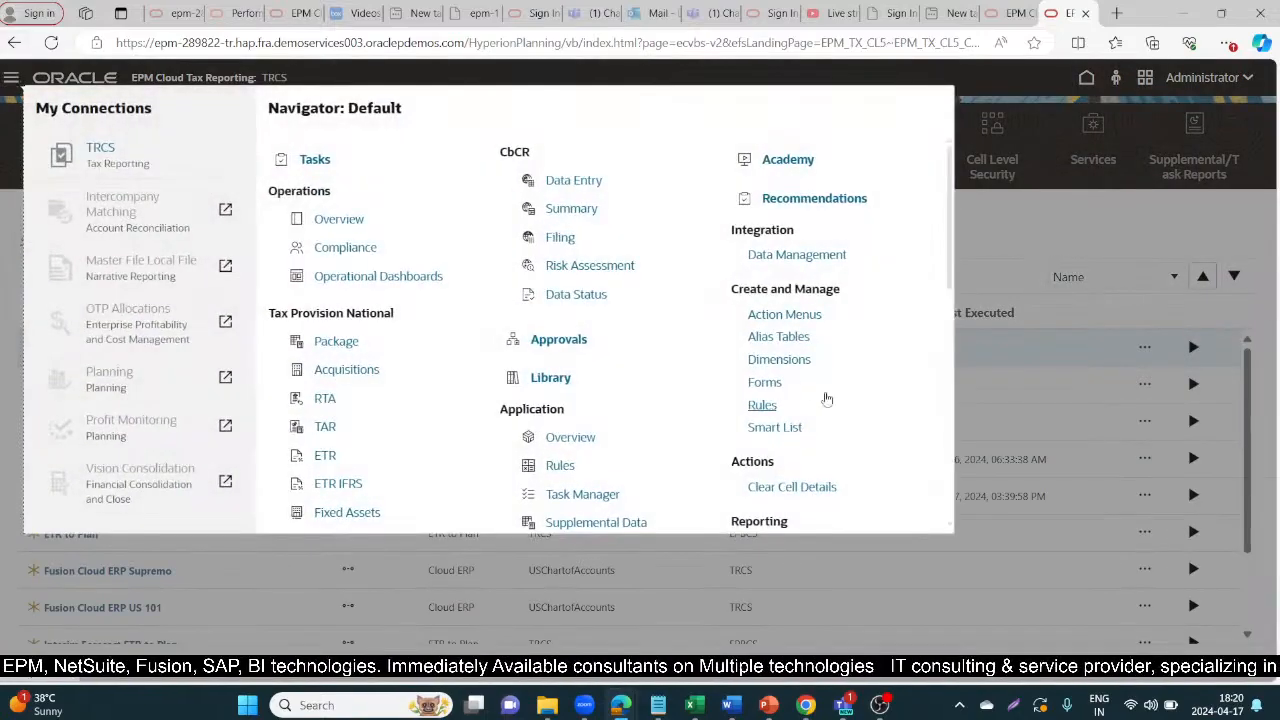
pyautogui.click(776, 256)
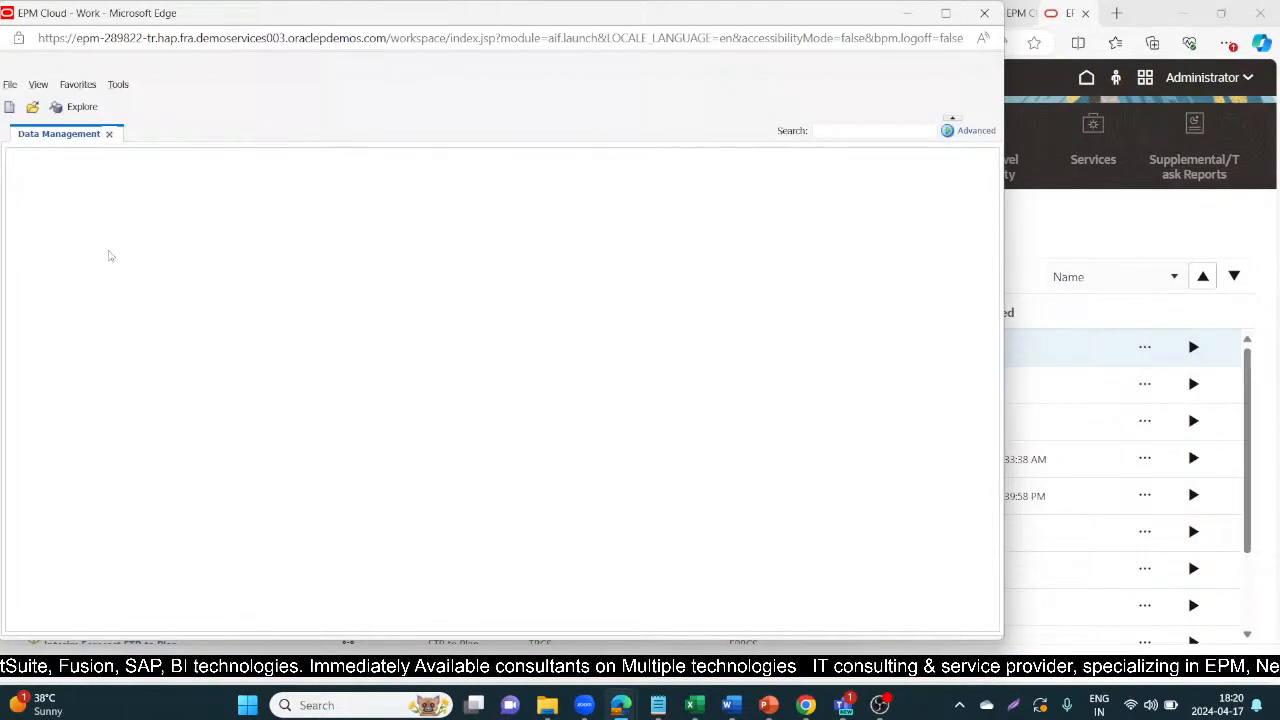
pyautogui.click(88, 177)
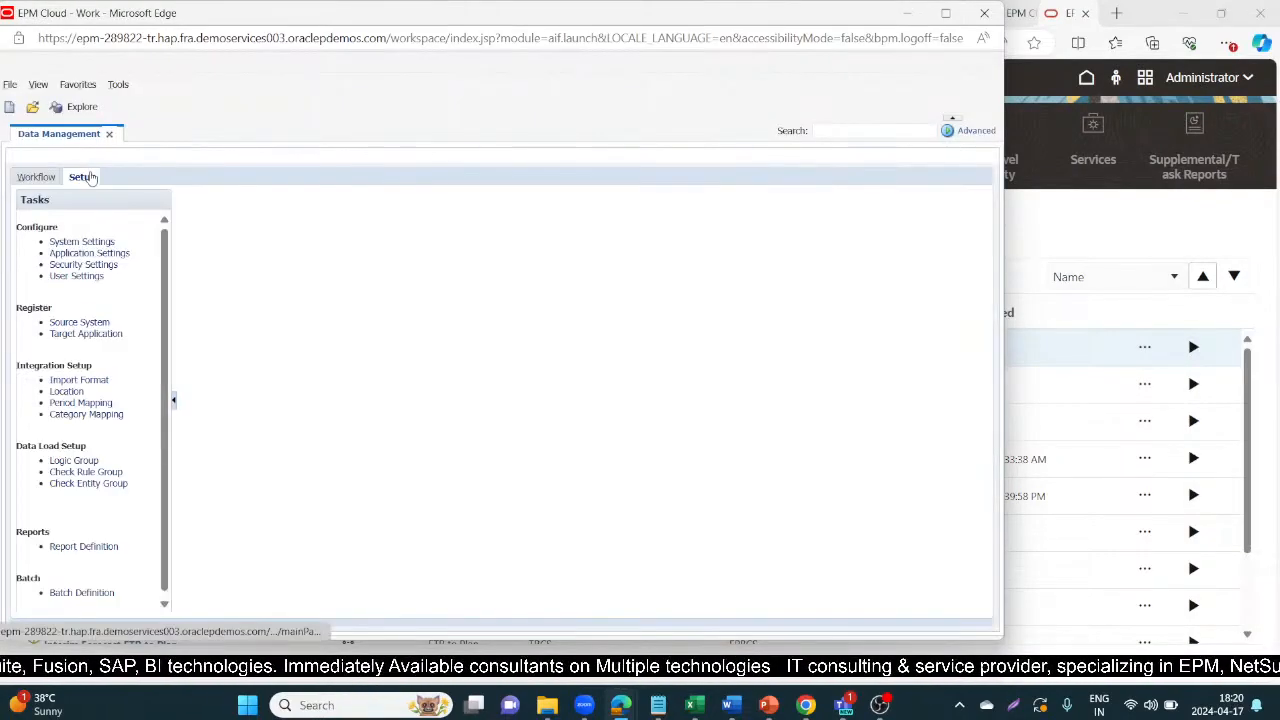
pyautogui.click(82, 380)
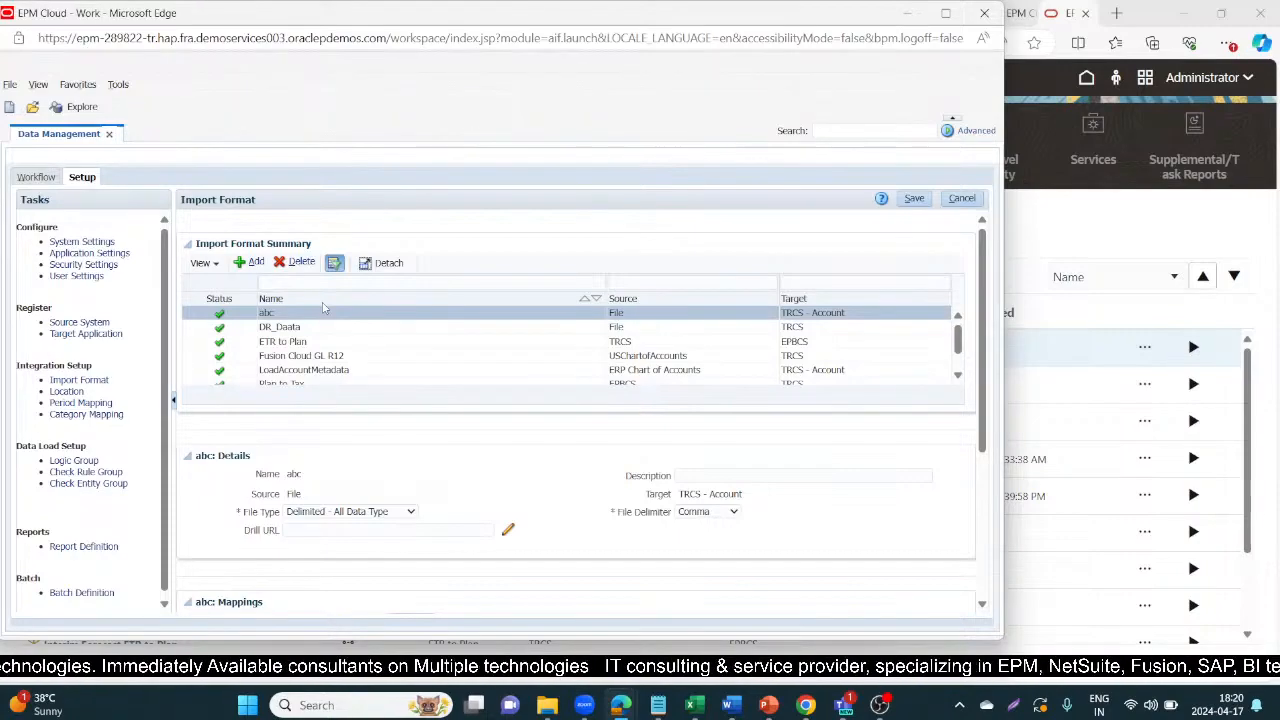
# Step: Add and save an import format named DM_DataLoad with source File, target TRCS and file type Delimited - Numeric Data
pyautogui.click(251, 264)
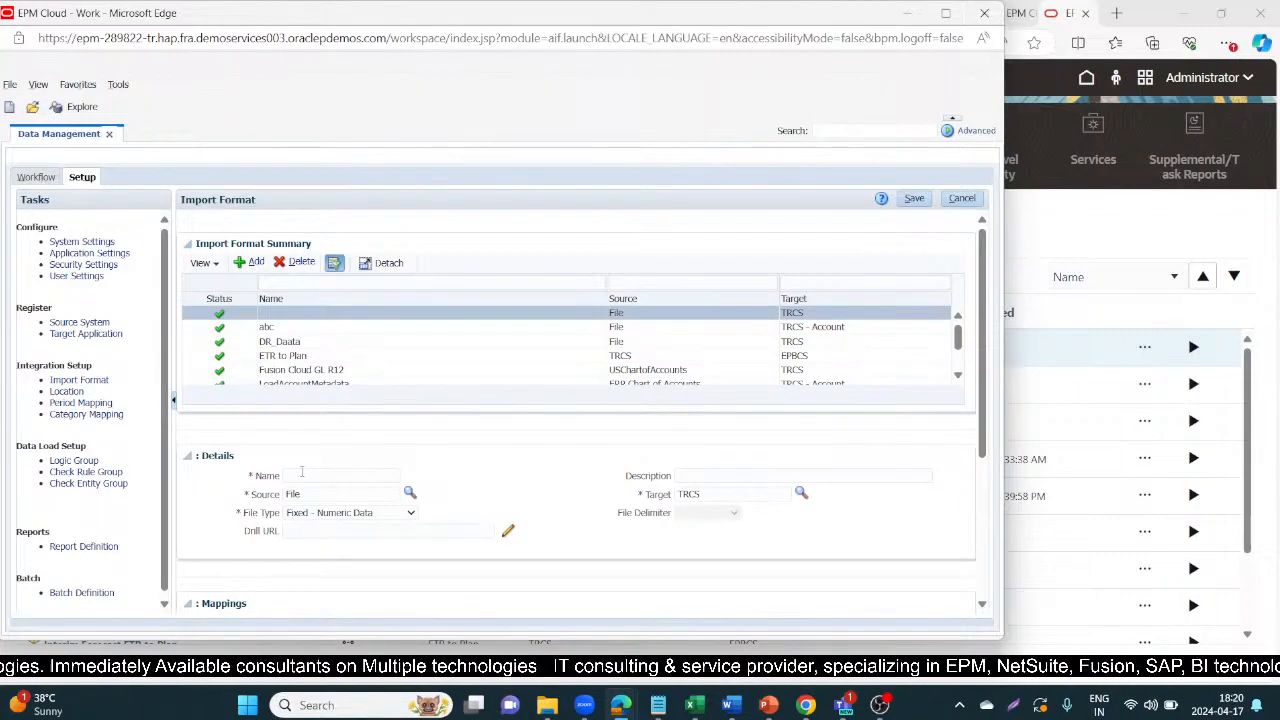
pyautogui.click(301, 475)
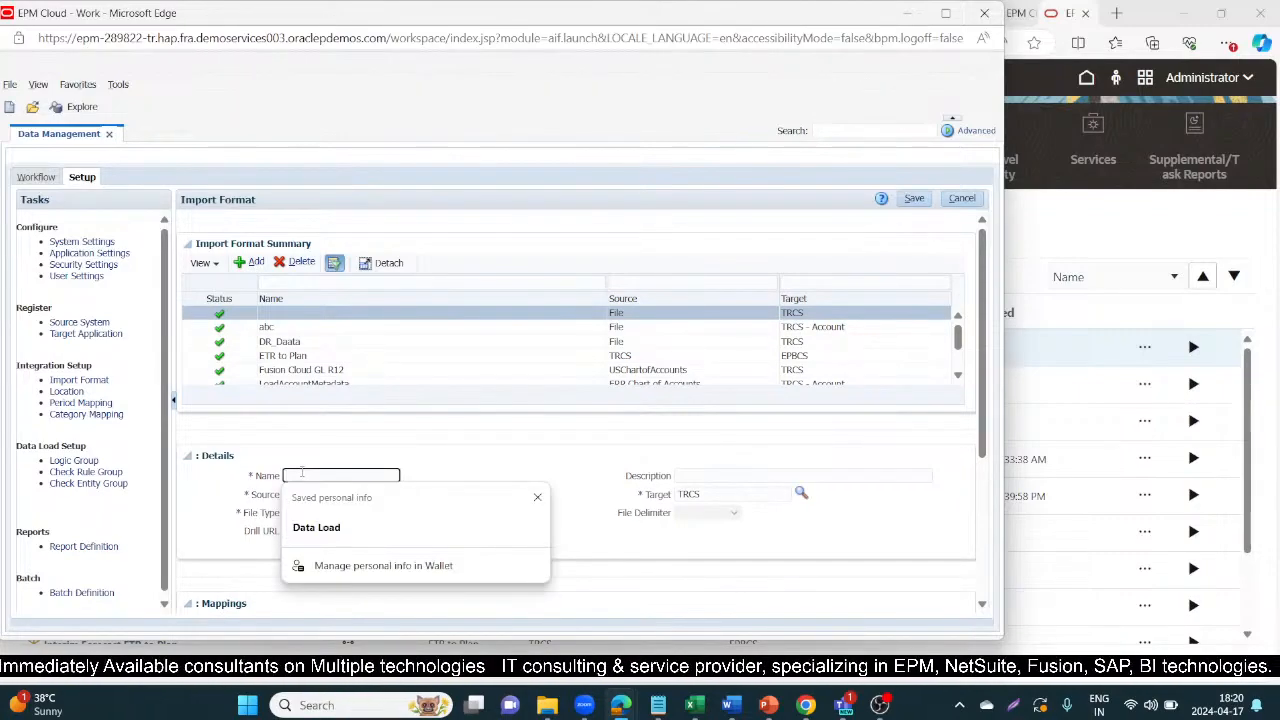
pyautogui.write('DM')
pyautogui.write('-')
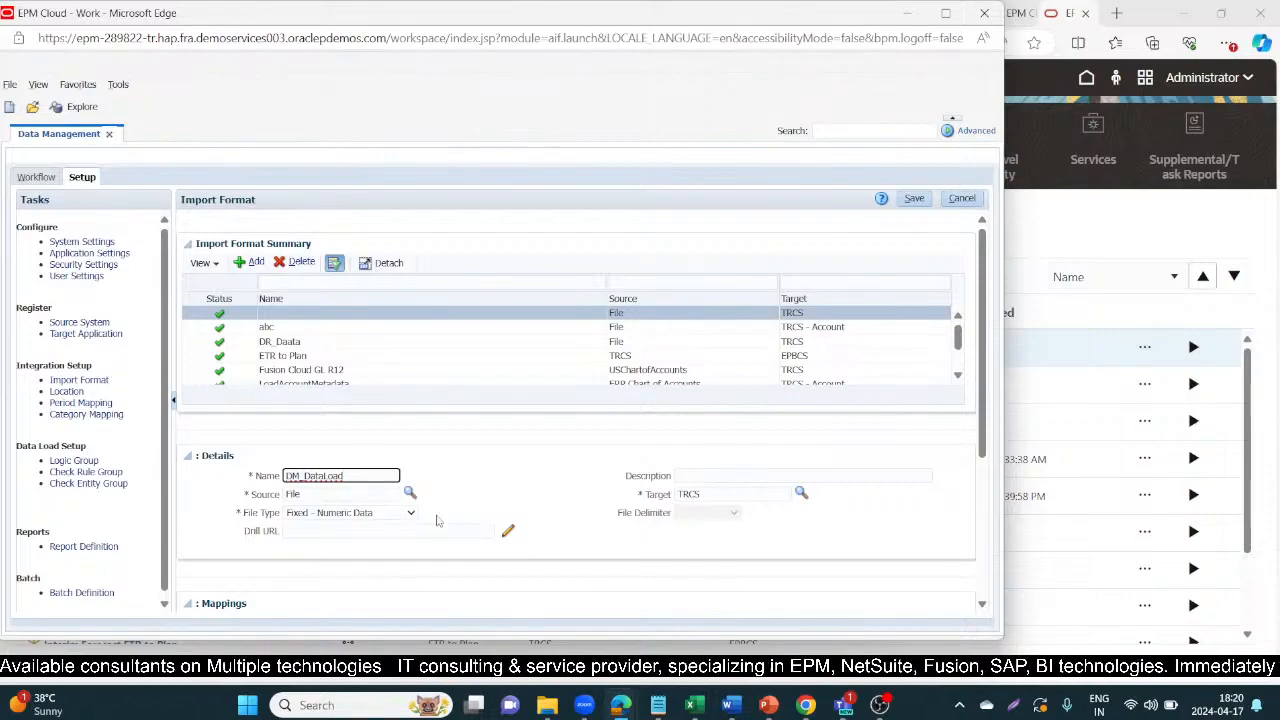
pyautogui.click(409, 513)
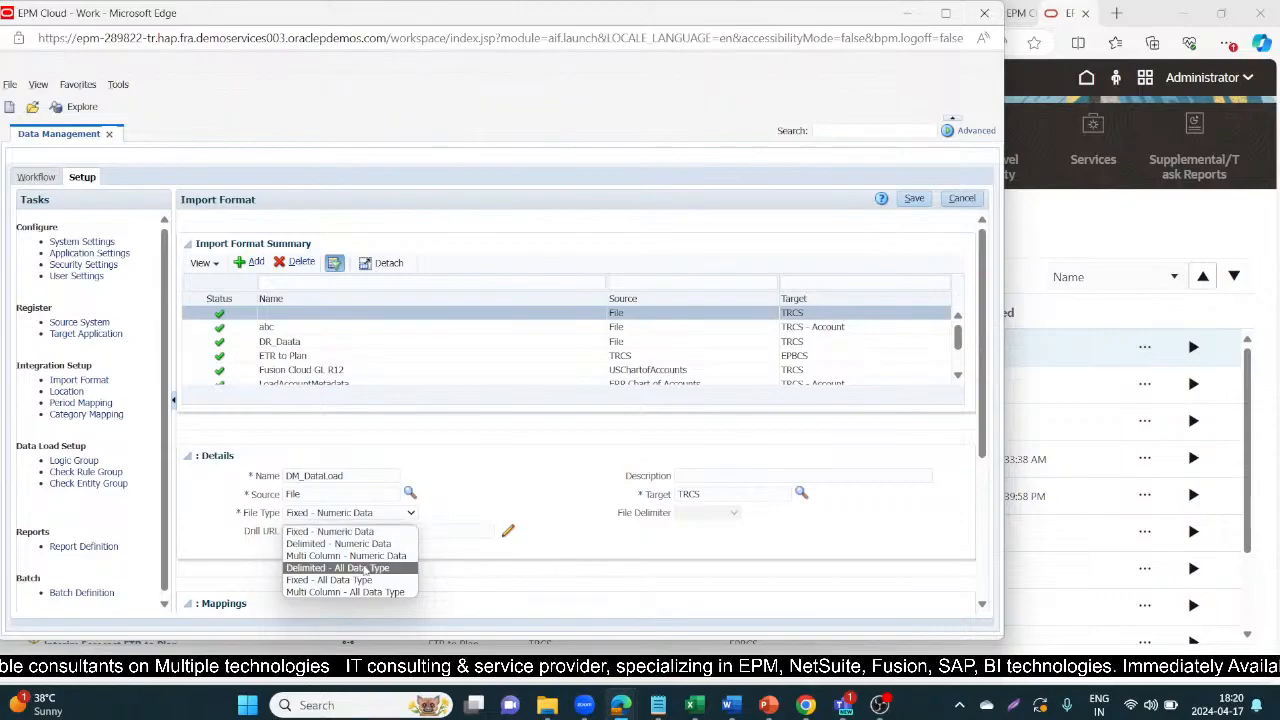
pyautogui.click(337, 544)
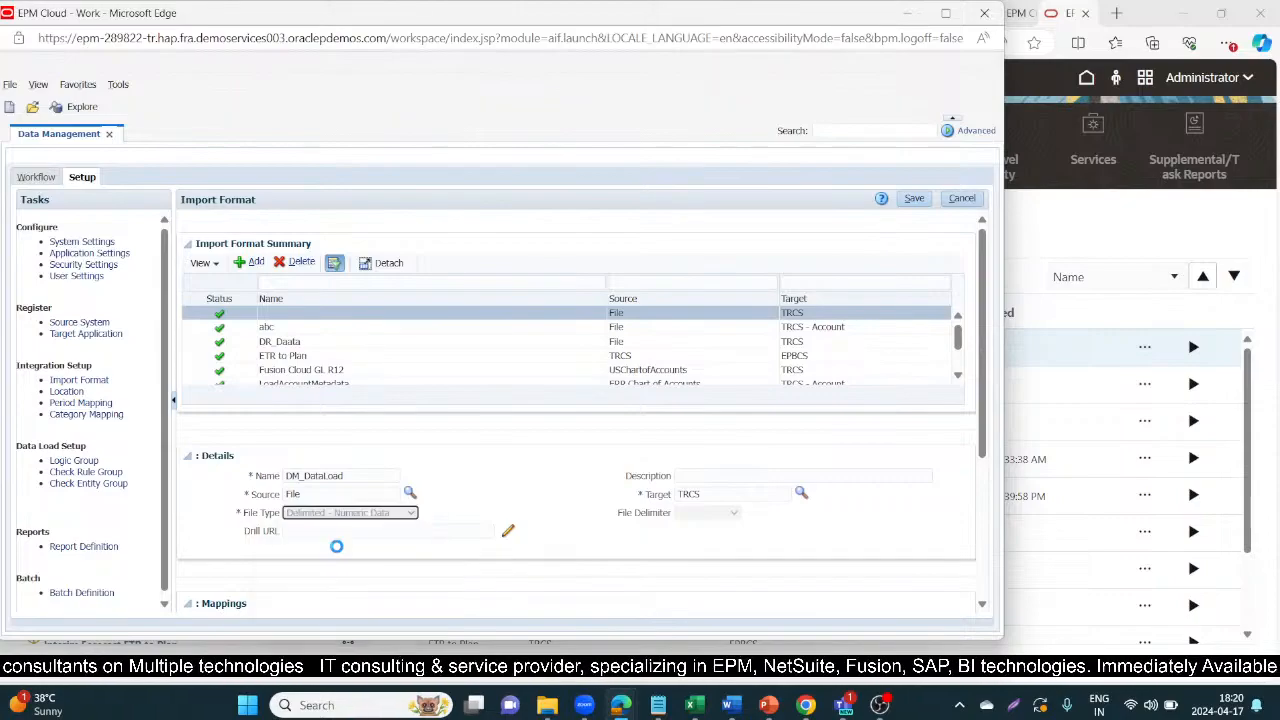
pyautogui.scroll(-3, 428, 533)
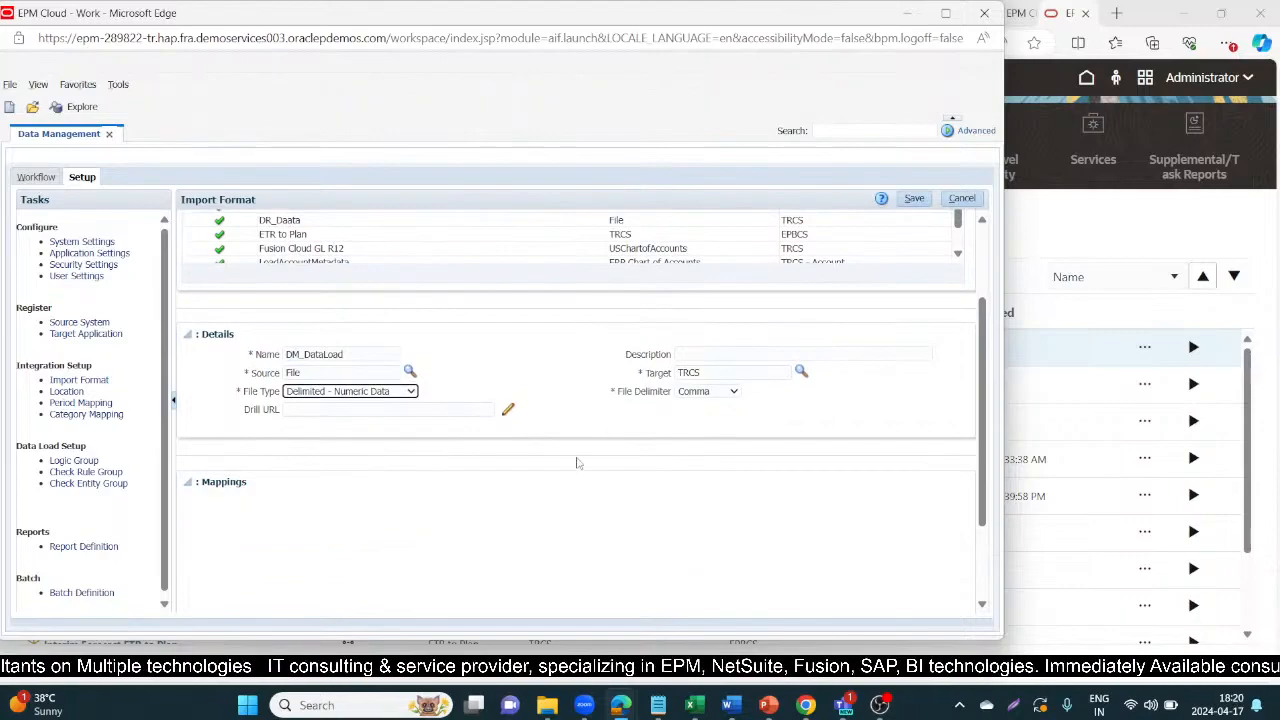
pyautogui.click(918, 203)
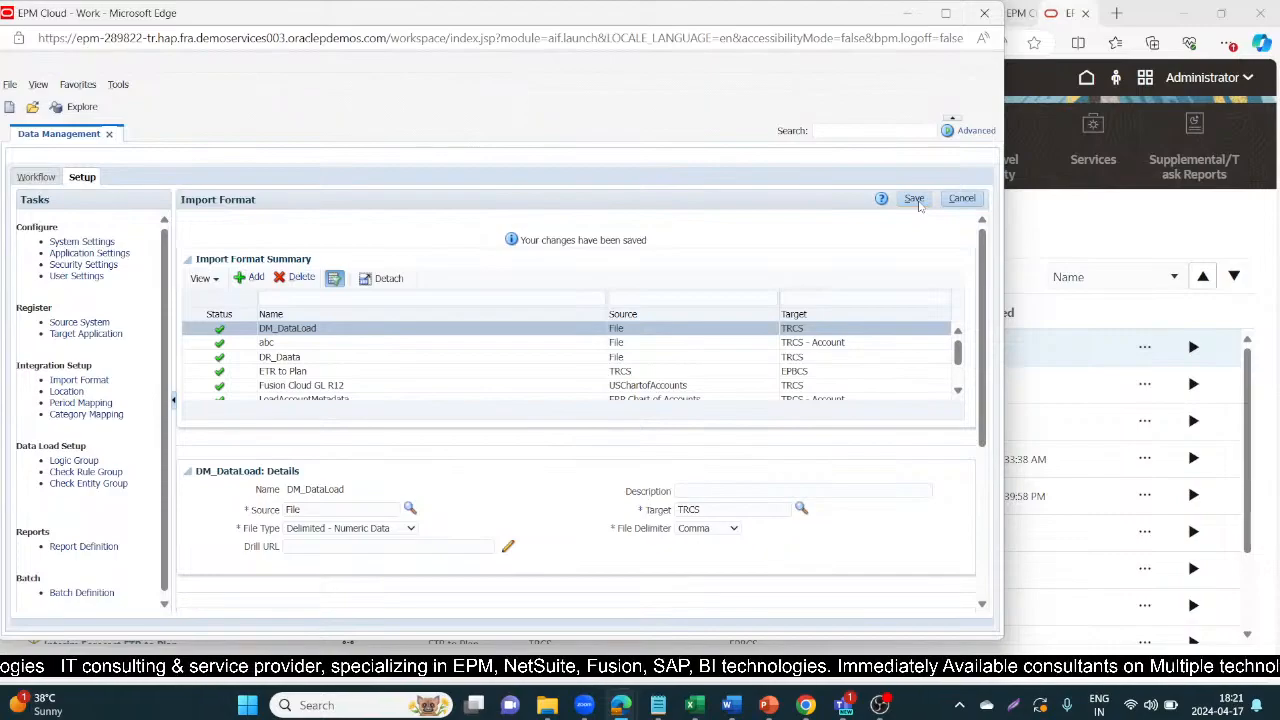
# Step: Check the column order of the source data in the Data Load_DM_TRCS text file in Notepad
pyautogui.scroll(-3, 294, 335)
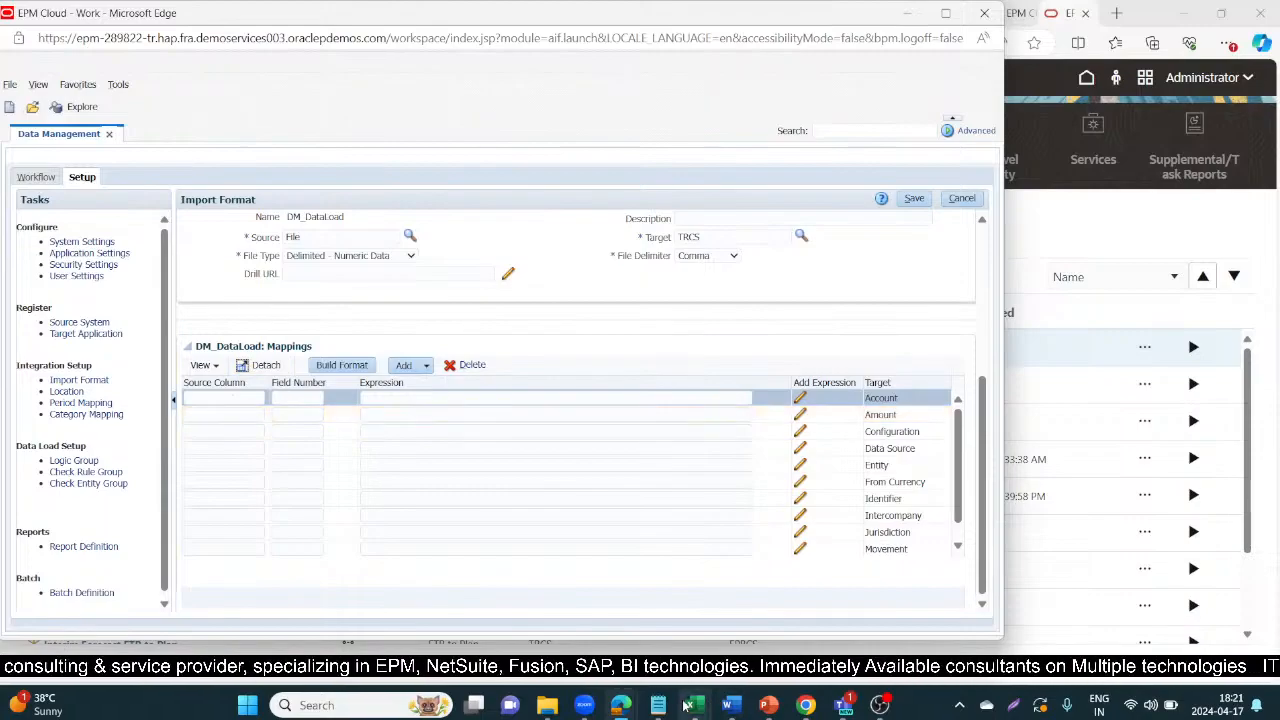
pyautogui.moveTo(690, 705)
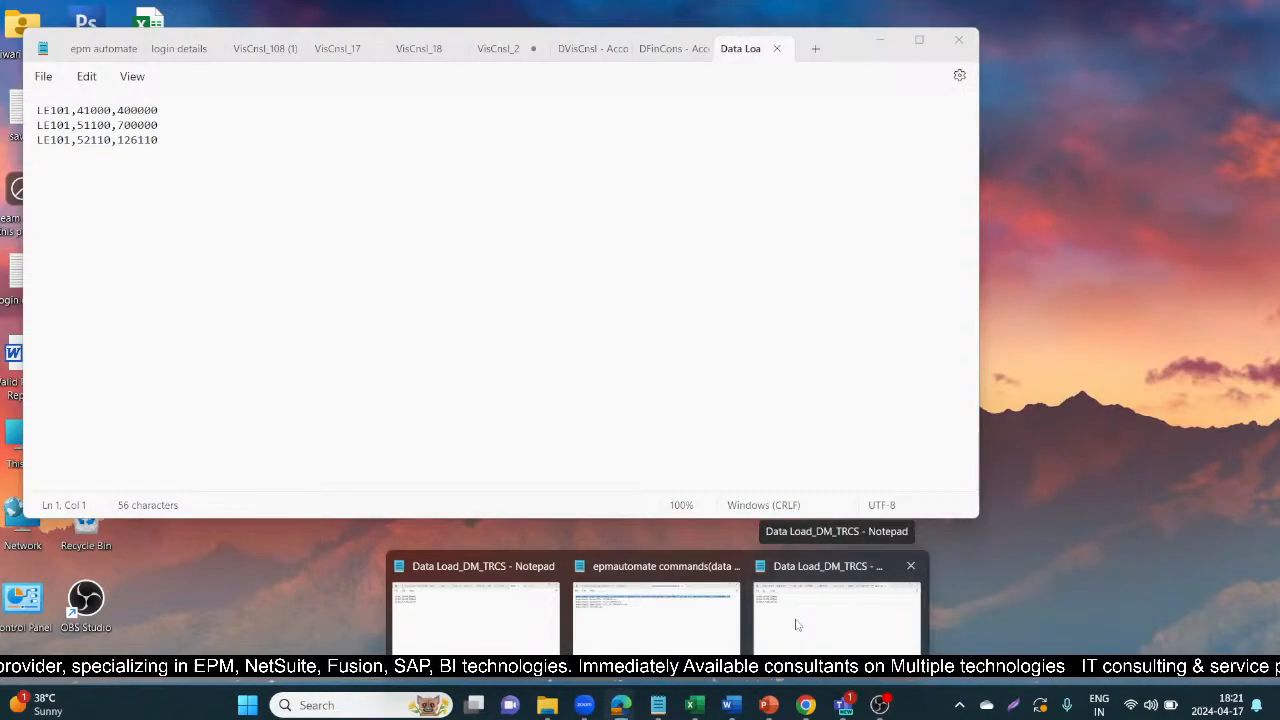
pyautogui.click(797, 625)
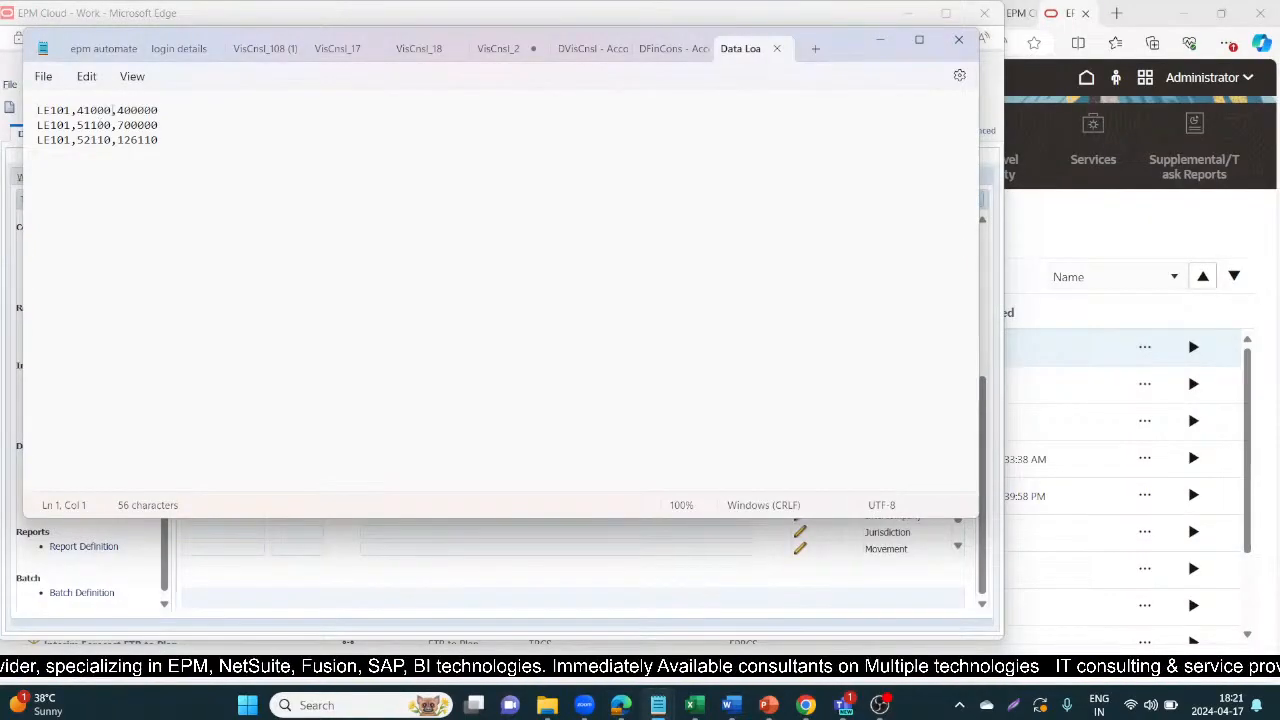
pyautogui.click(880, 40)
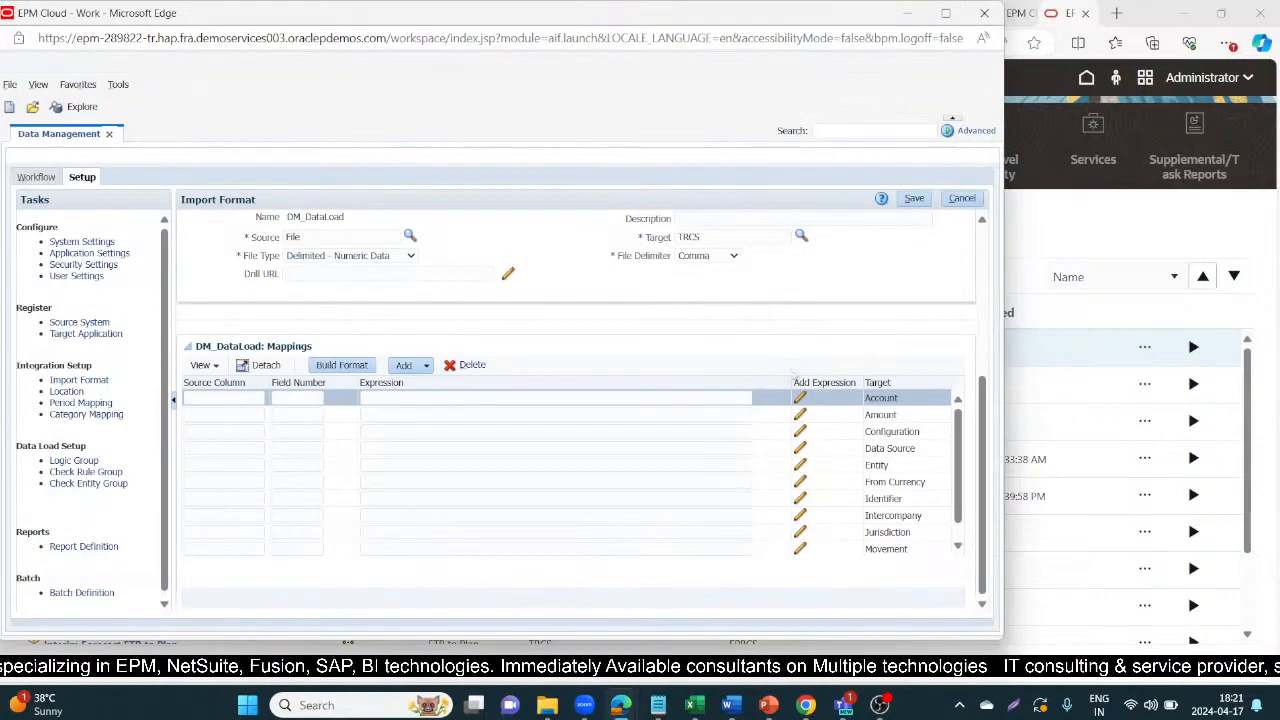
# Step: Map the Account target to source column Account with field number 2, checking the data file, and save the import format
pyautogui.moveTo(906, 399); pyautogui.dragTo(863, 398)
pyautogui.hotkey('ctrl', 'c')
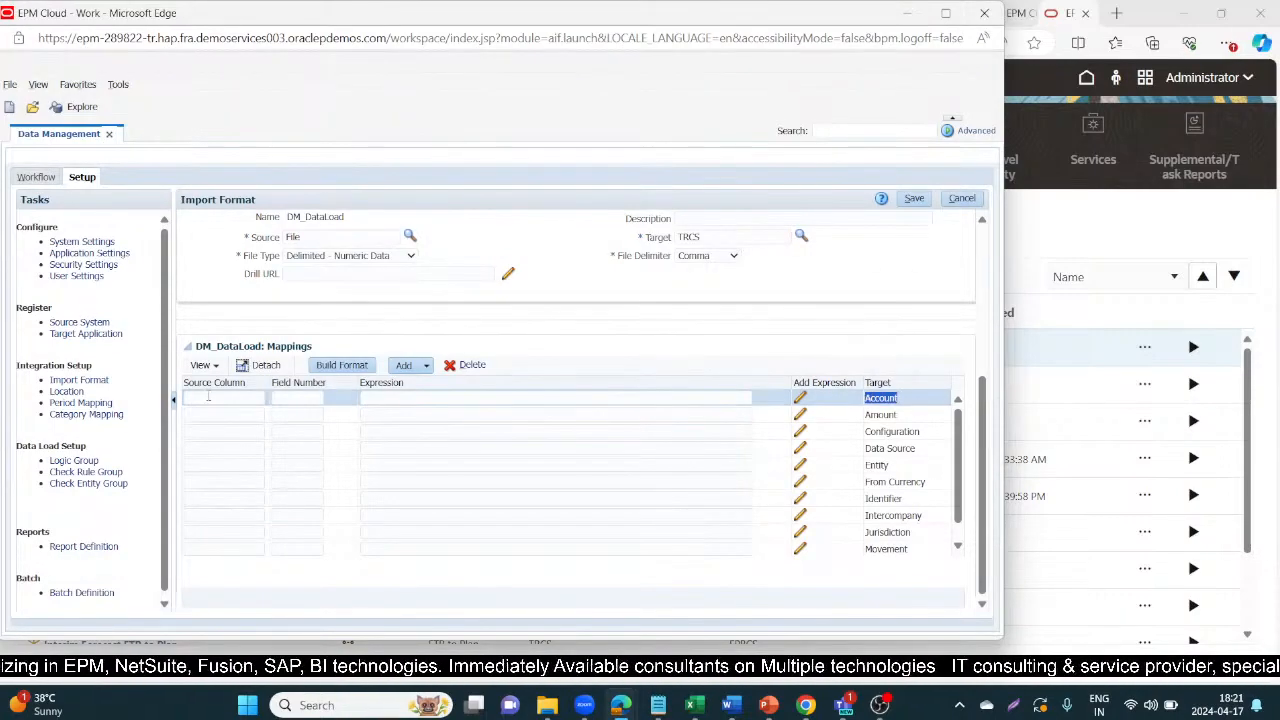
pyautogui.click(208, 396)
pyautogui.hotkey('ctrl', 'v')
pyautogui.click(281, 397)
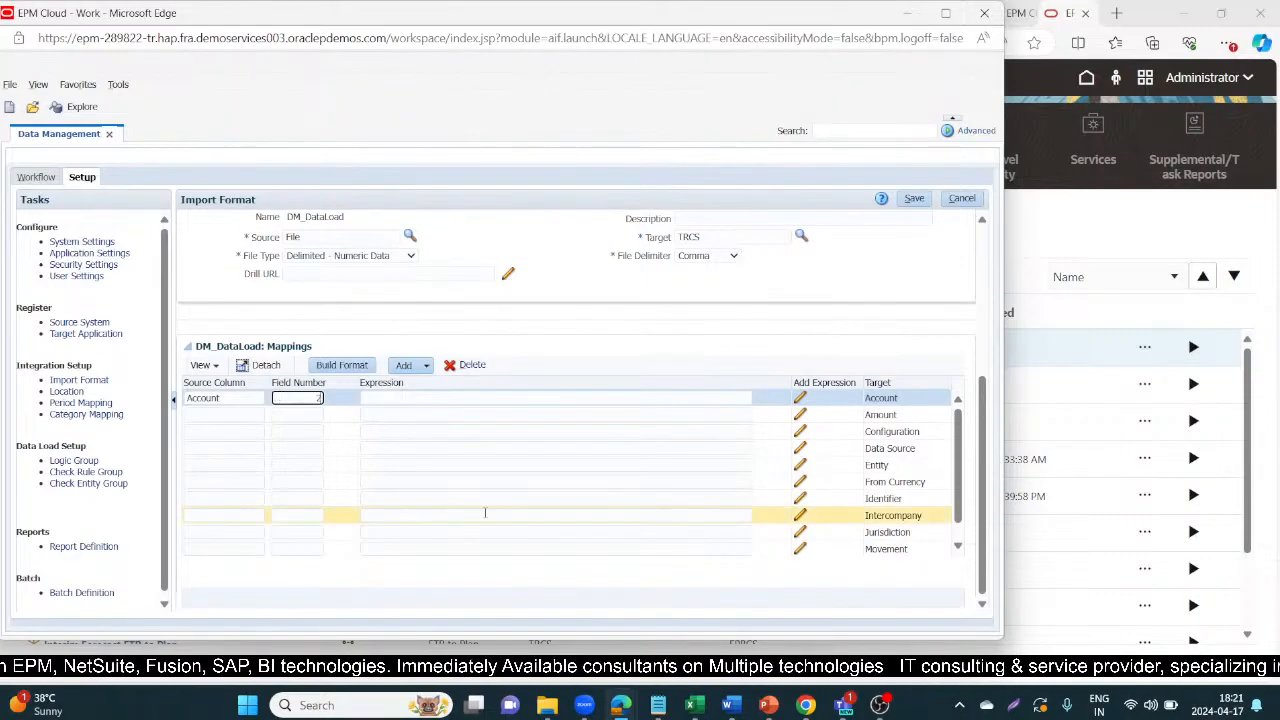
pyautogui.hotkey('alt', 'Tab')
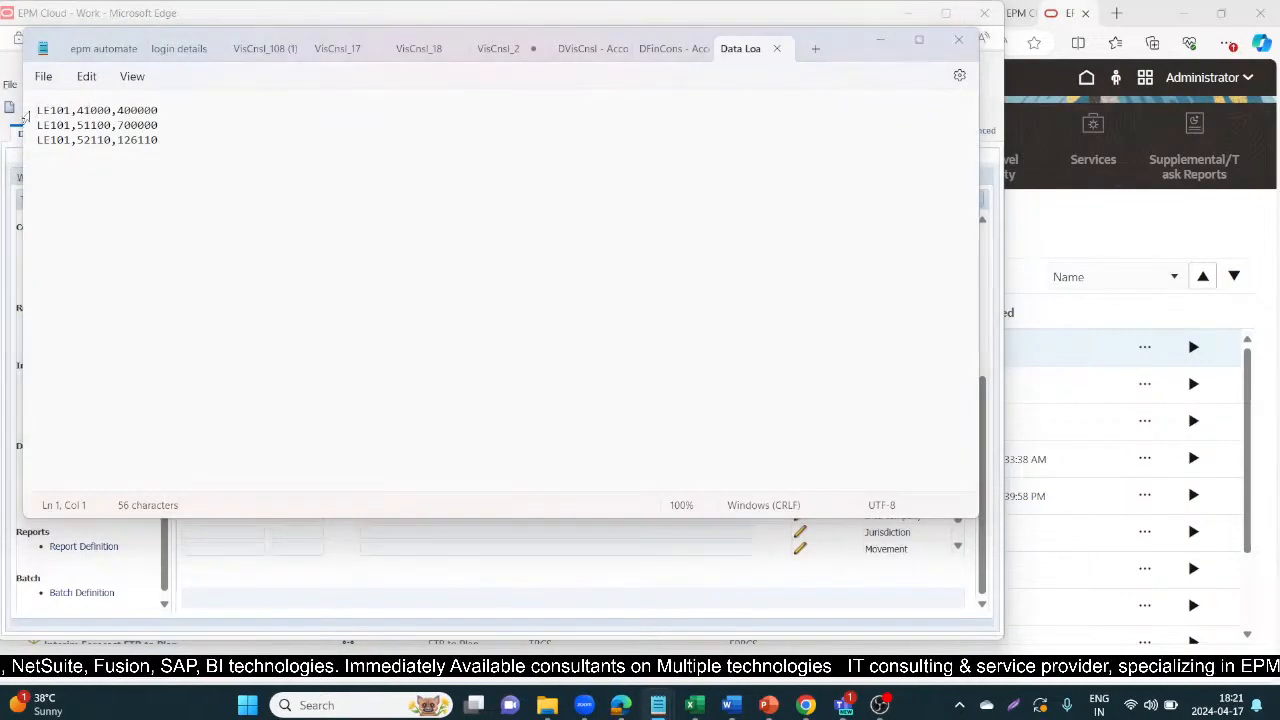
pyautogui.hotkey('alt', 'Tab')
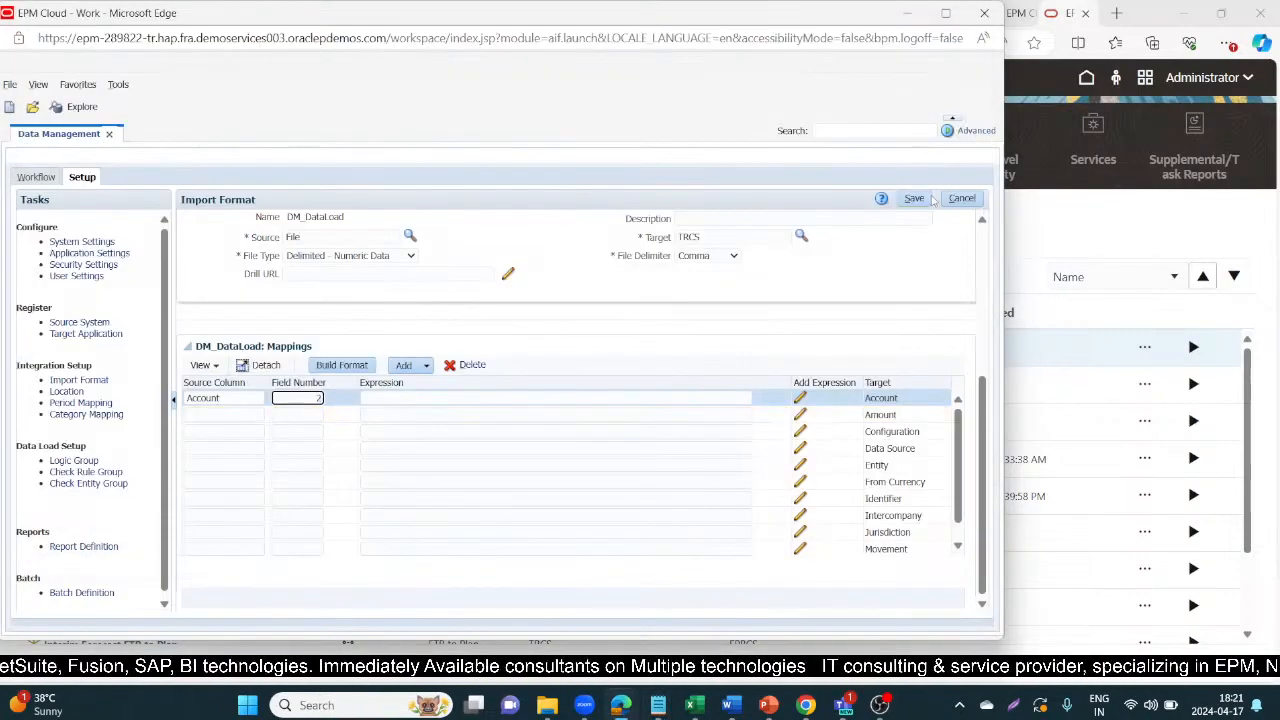
pyautogui.click(912, 198)
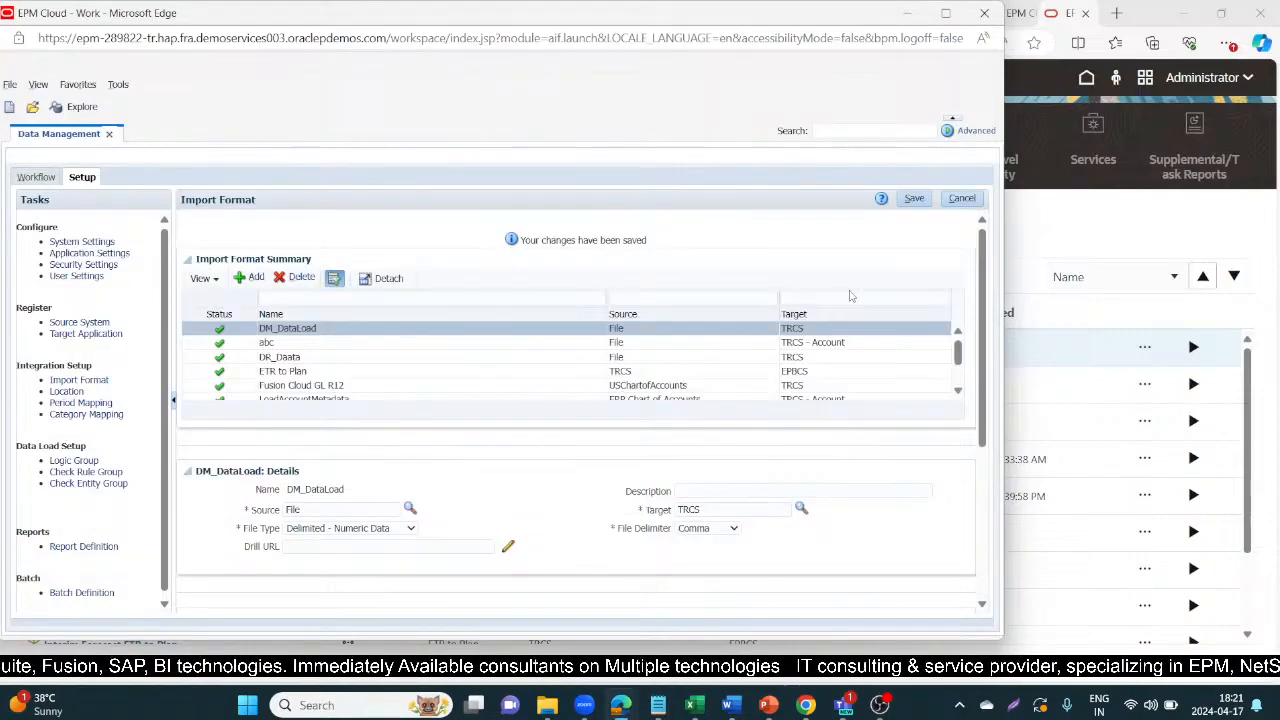
# Step: Map the Amount target to source column Amount with field number 3 and save the import format
pyautogui.scroll(-3, 714, 396)
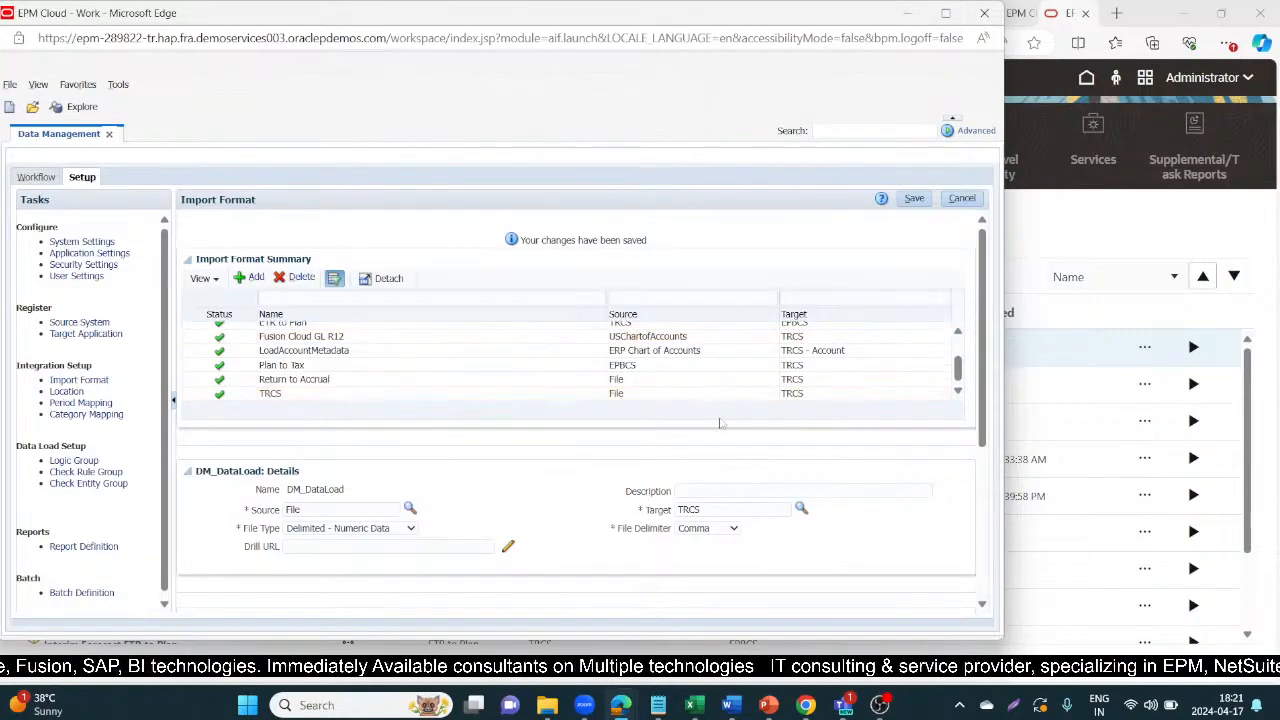
pyautogui.scroll(-3, 724, 423)
pyautogui.click(903, 446)
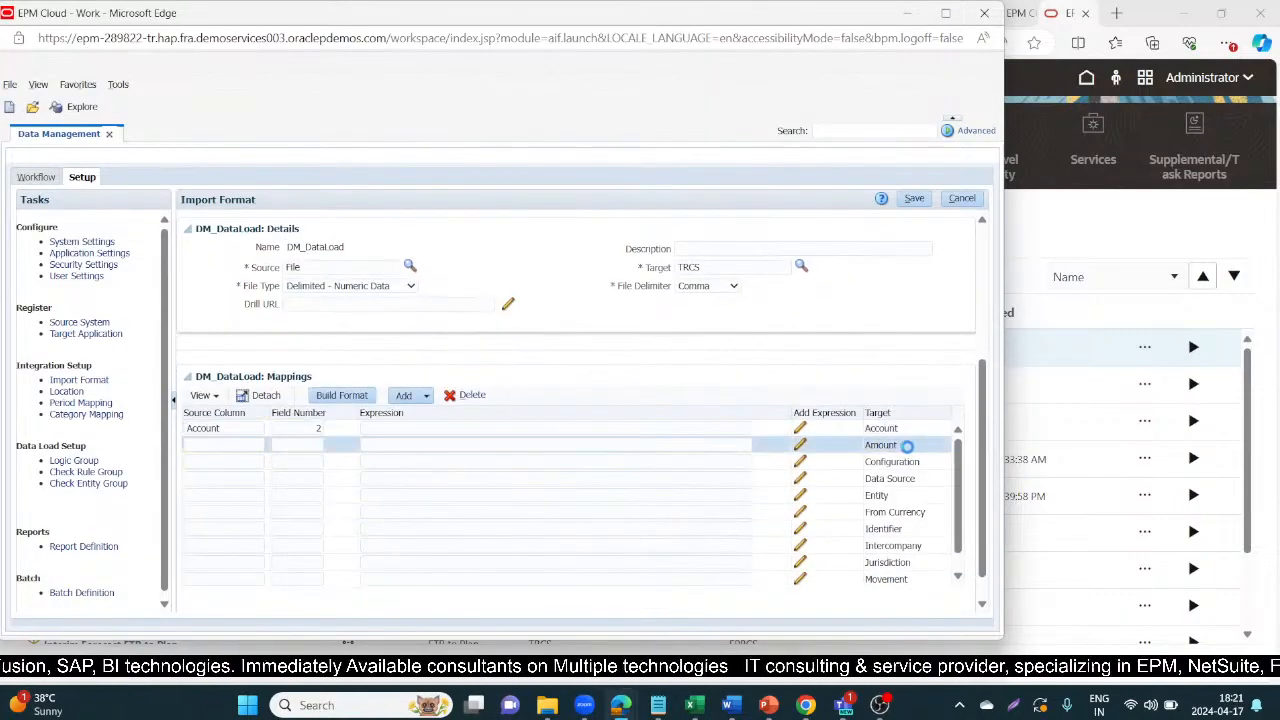
pyautogui.moveTo(900, 446); pyautogui.dragTo(866, 451)
pyautogui.hotkey('ctrl', 'c')
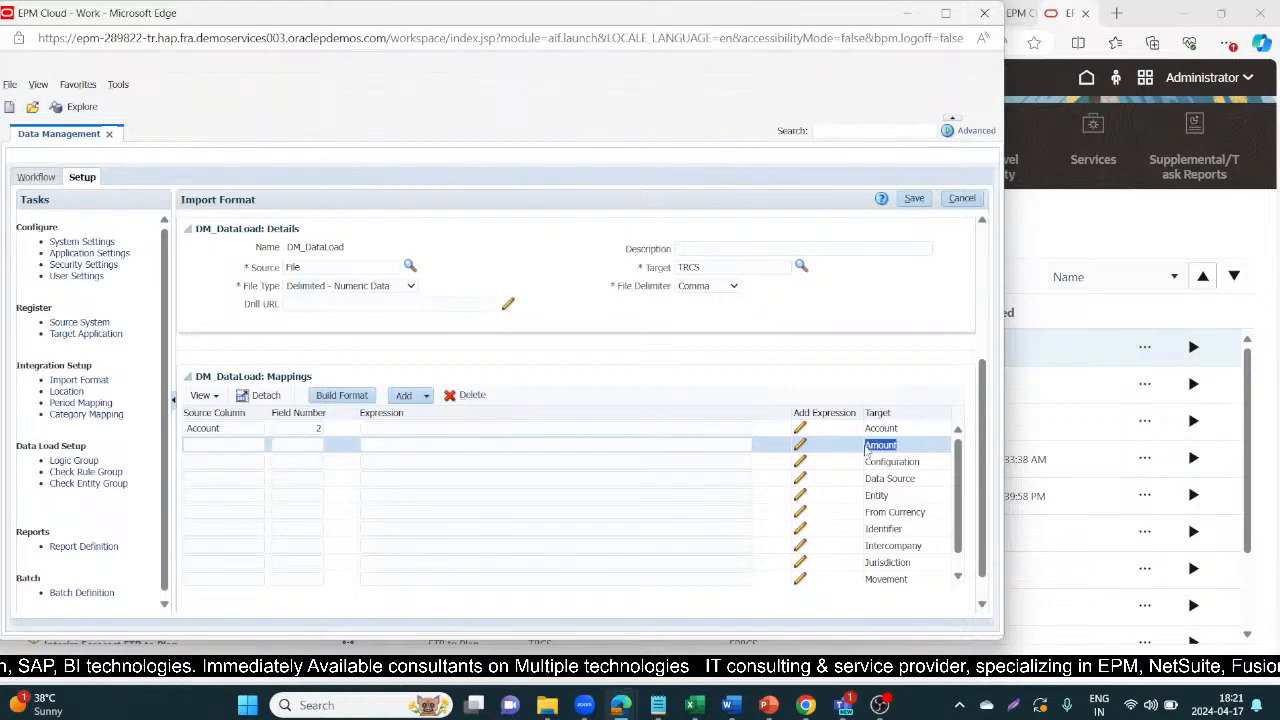
pyautogui.click(188, 444)
pyautogui.hotkey('ctrl', 'v')
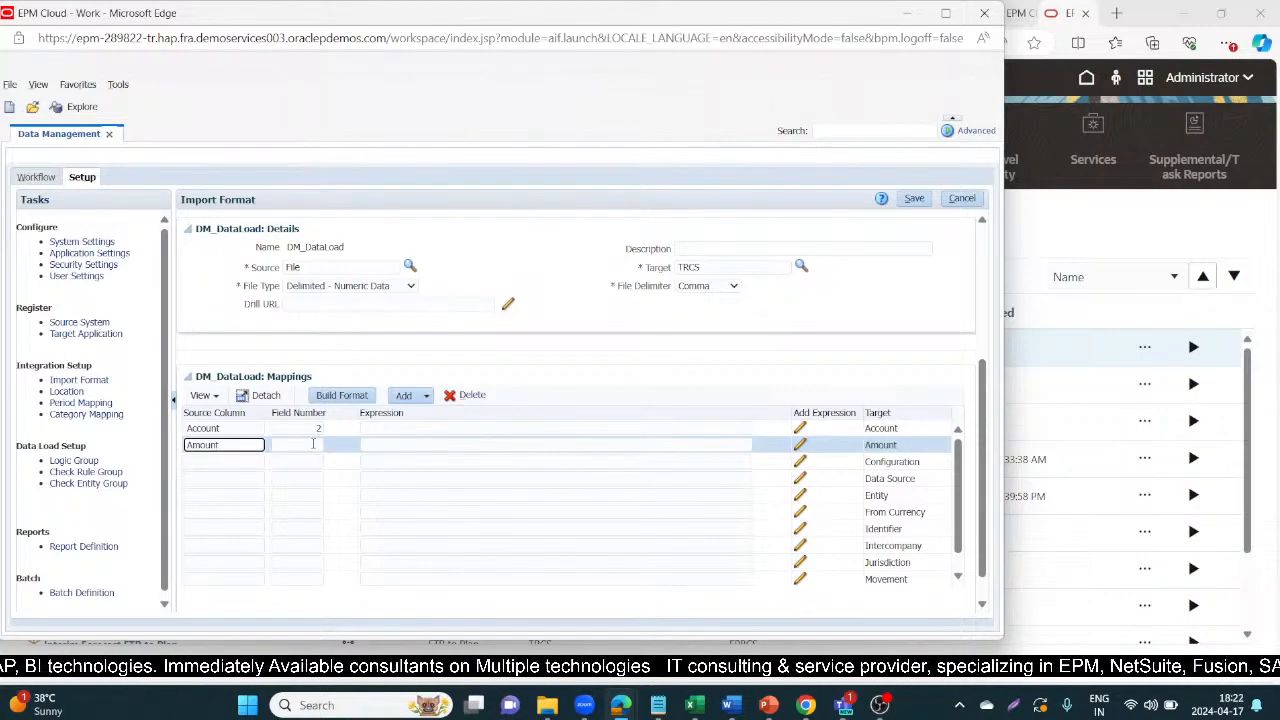
pyautogui.click(314, 444)
pyautogui.write('3')
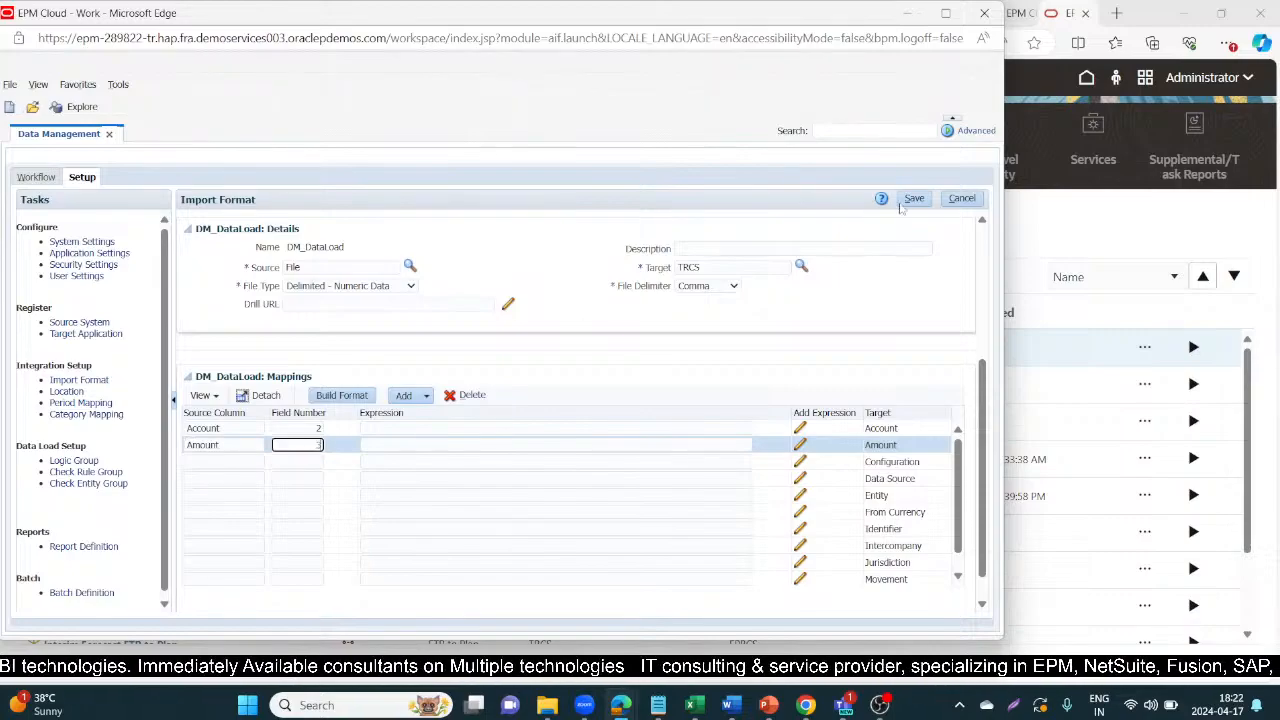
pyautogui.click(912, 199)
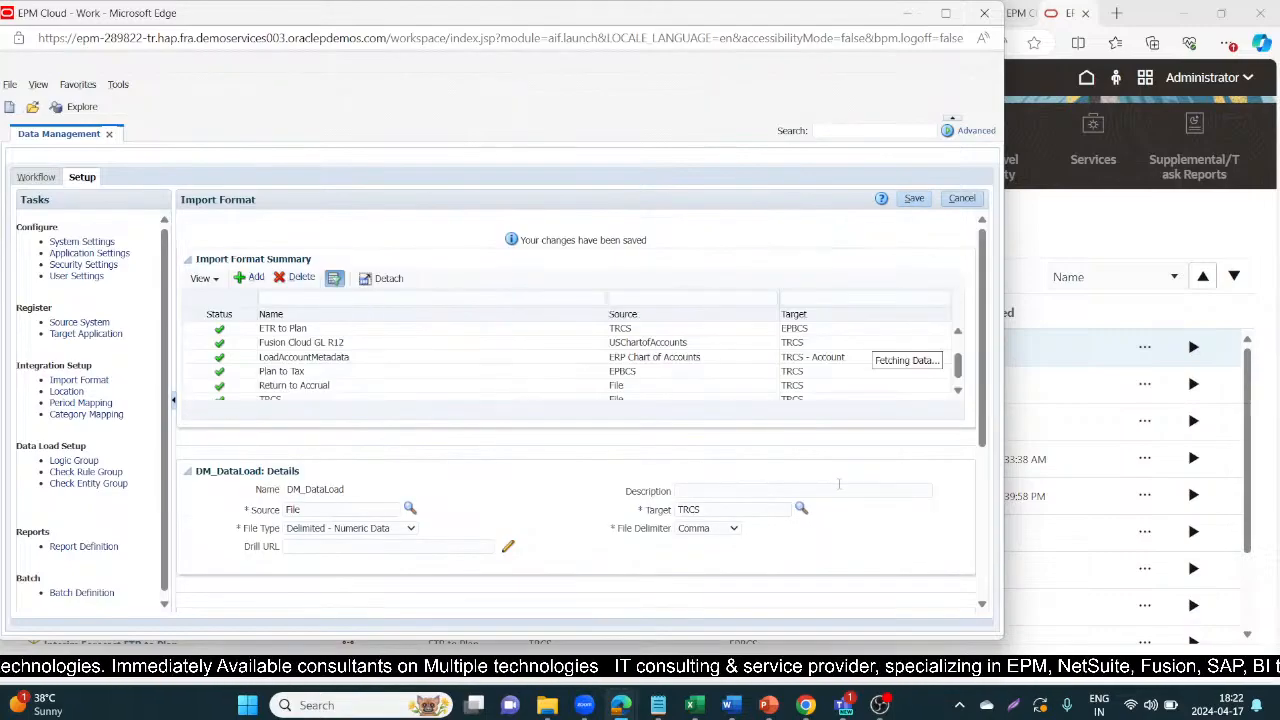
# Step: Map the Data Source target to source column Data Source with field number 3 in DM_DataLoad and save the import format
pyautogui.scroll(-3, 468, 489)
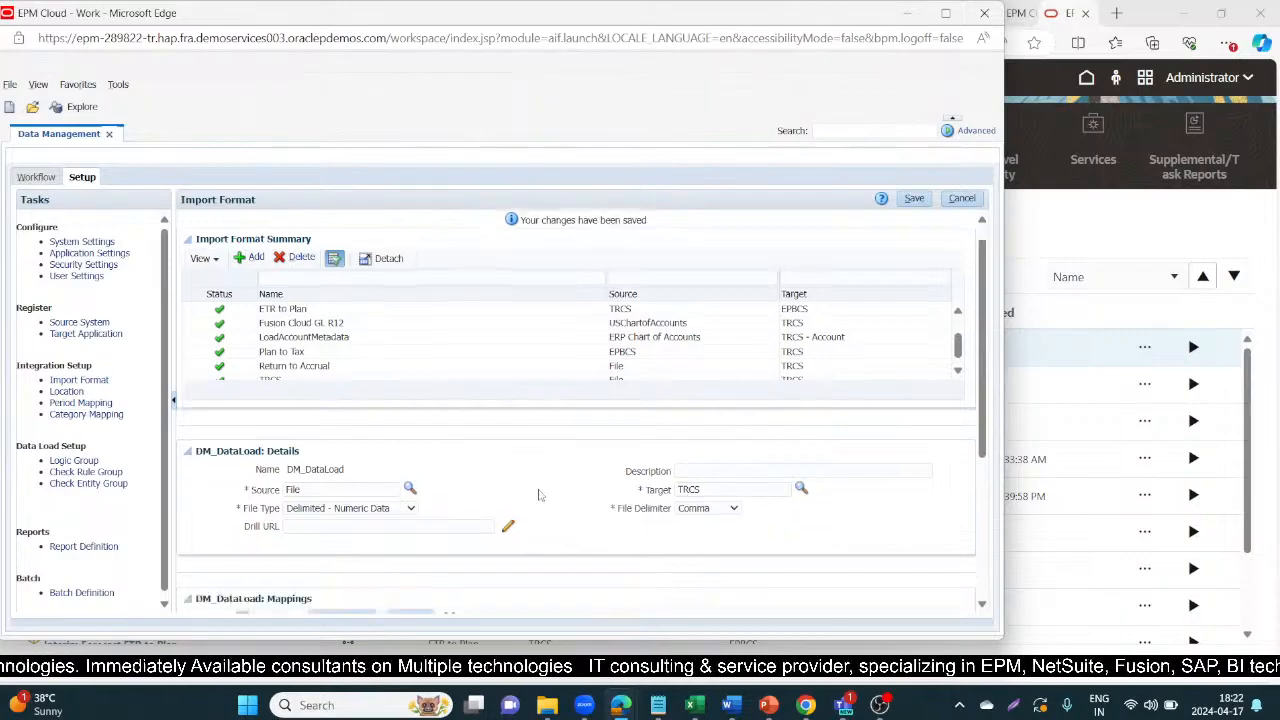
pyautogui.scroll(3, 538, 489)
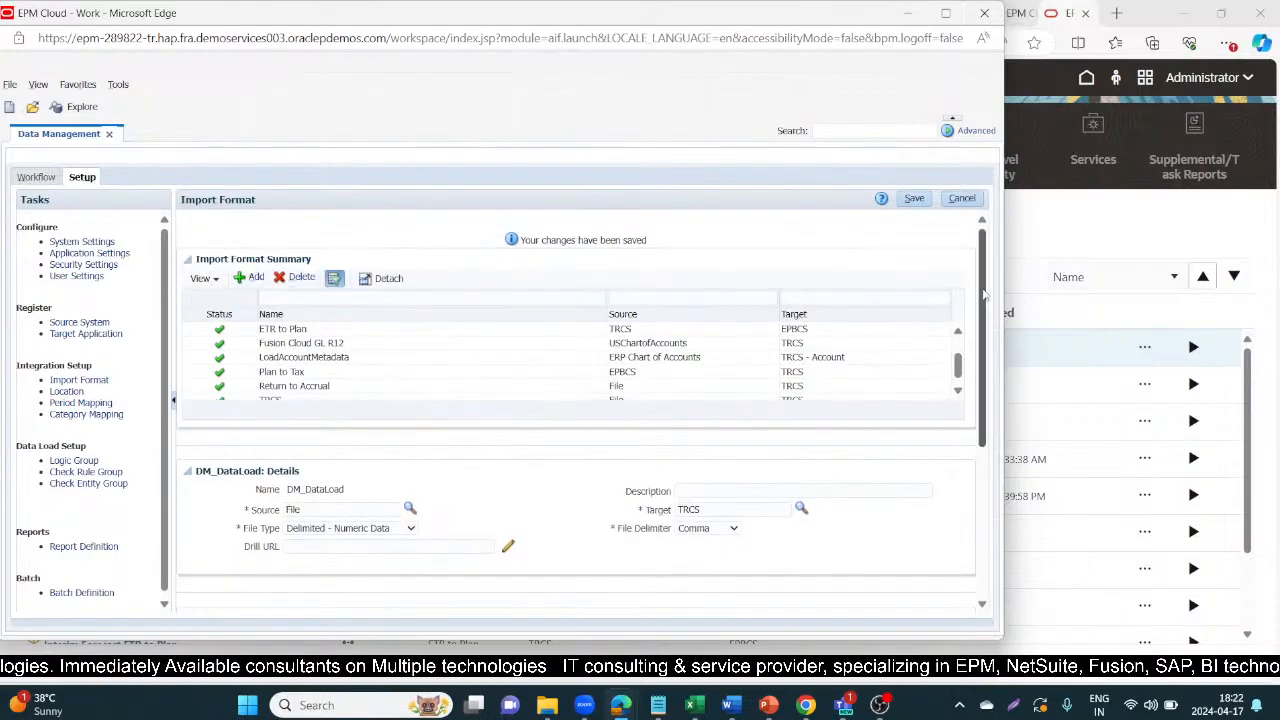
pyautogui.click(958, 334)
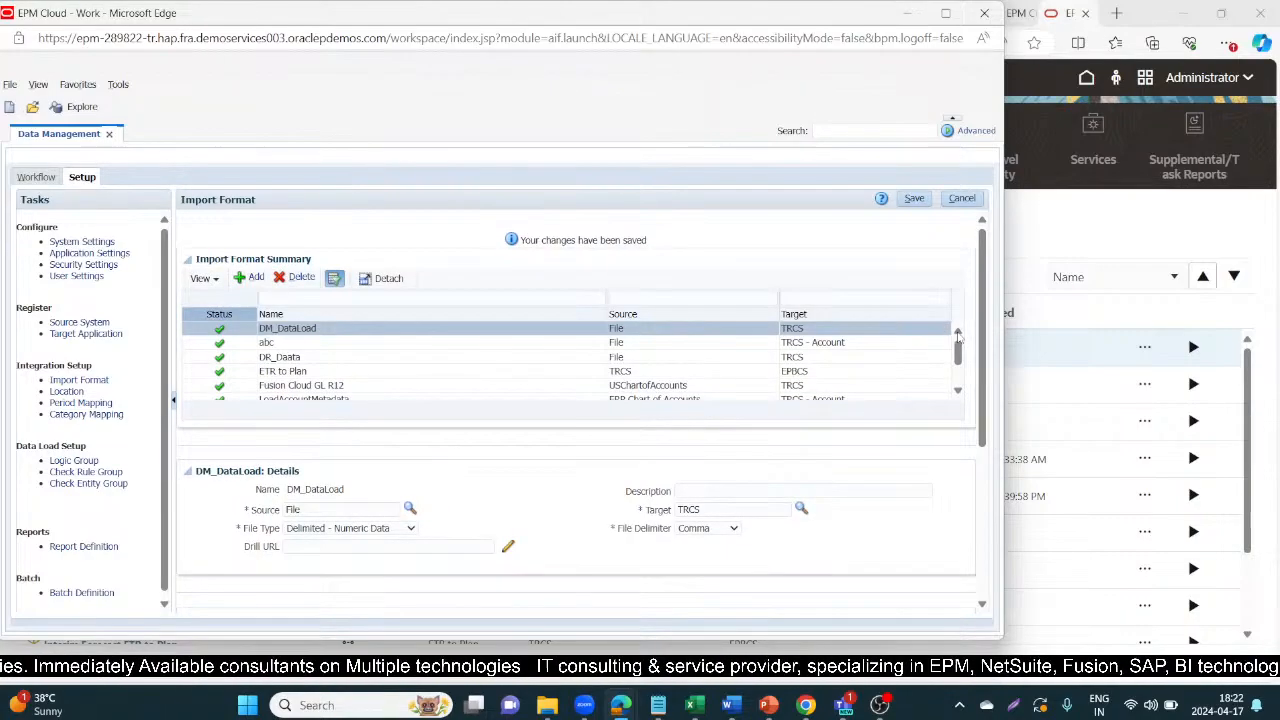
pyautogui.scroll(-5, 985, 418)
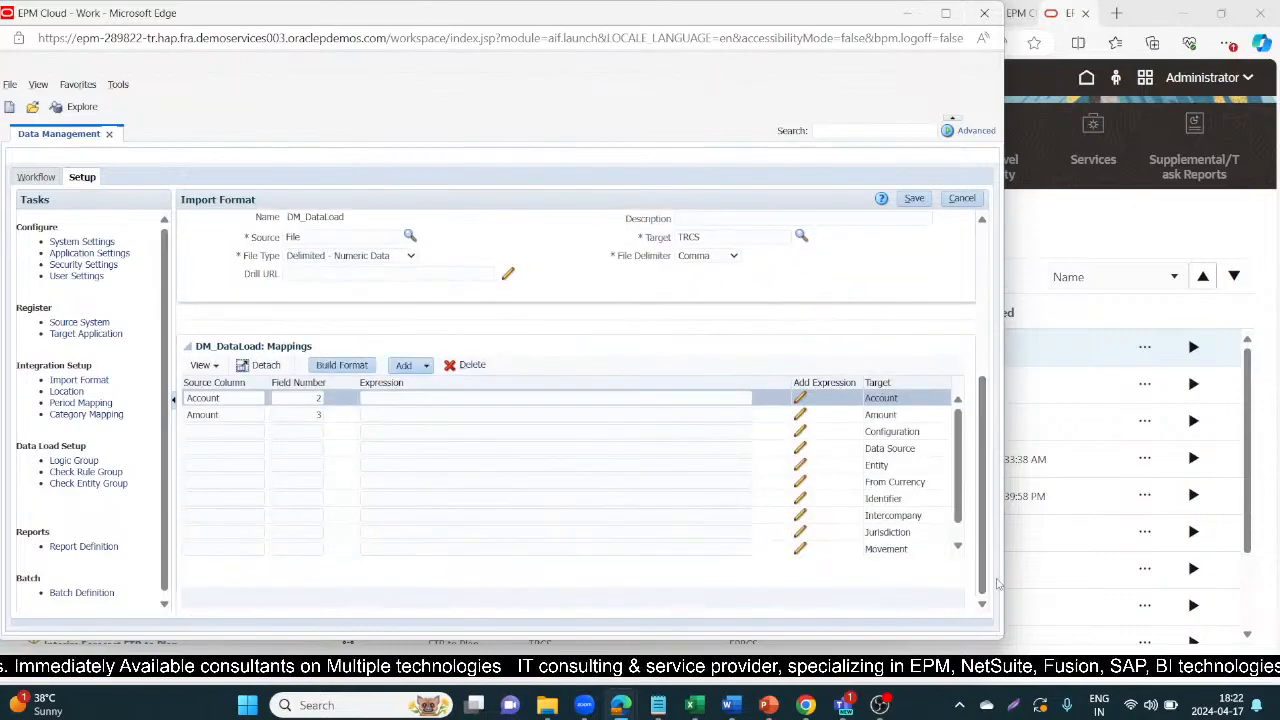
pyautogui.click(926, 452)
pyautogui.hotkey('ctrl', 'c')
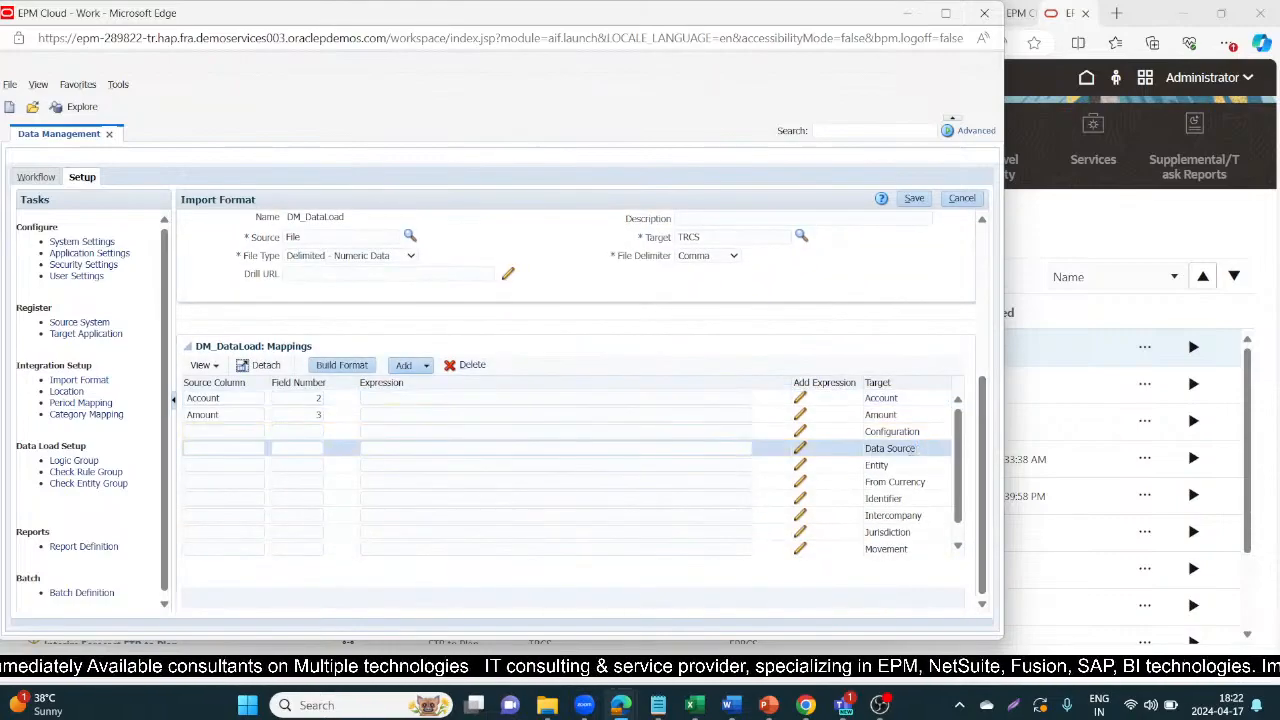
pyautogui.click(208, 449)
pyautogui.hotkey('ctrl', 'v')
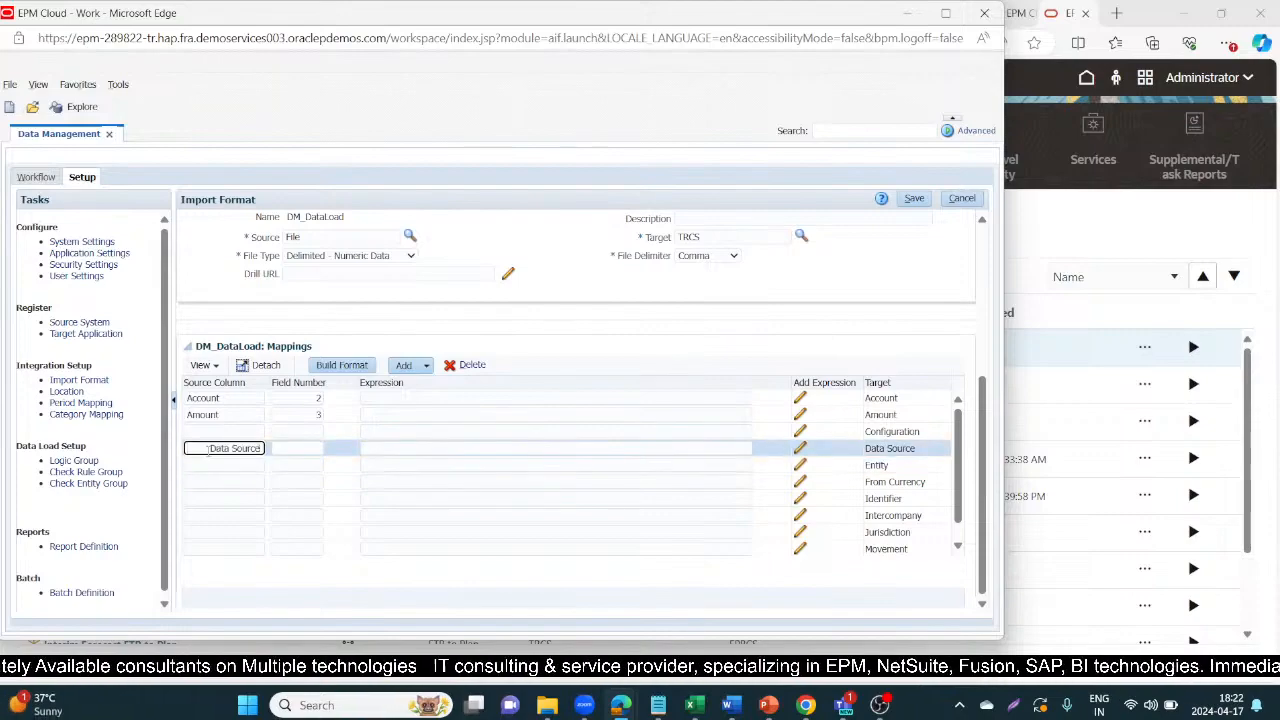
pyautogui.press('BackSpace')
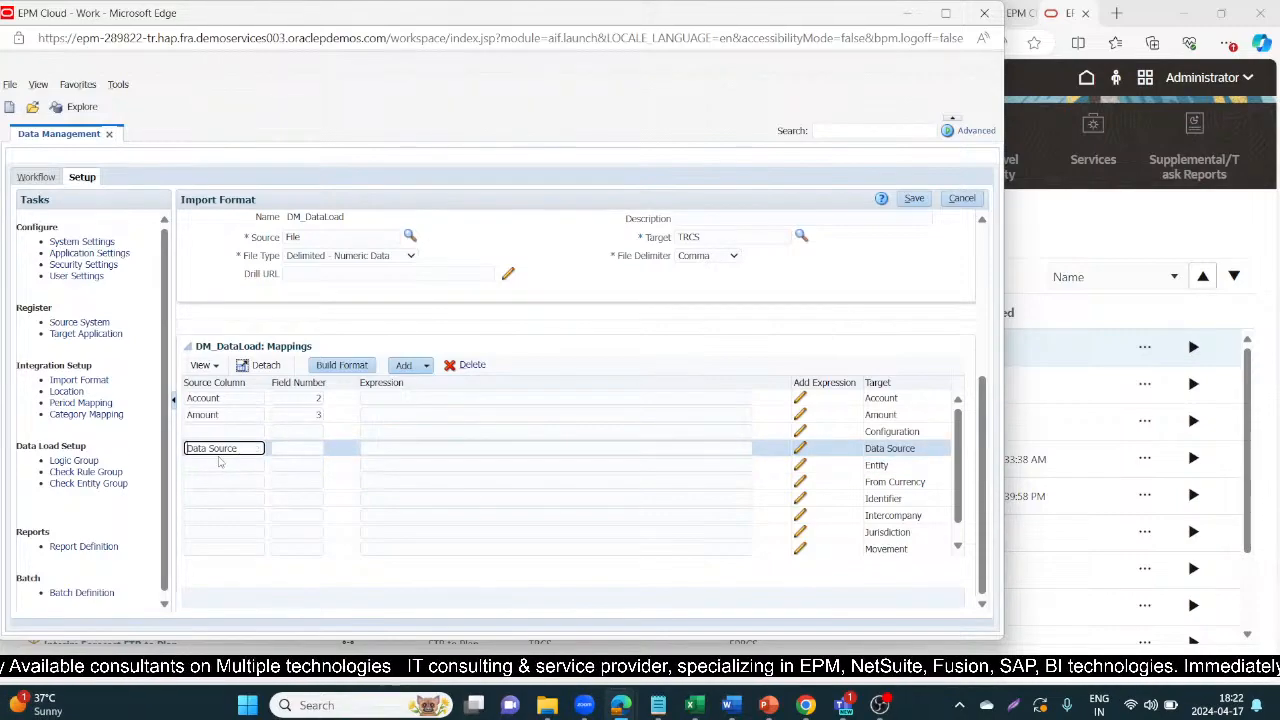
pyautogui.click(288, 449)
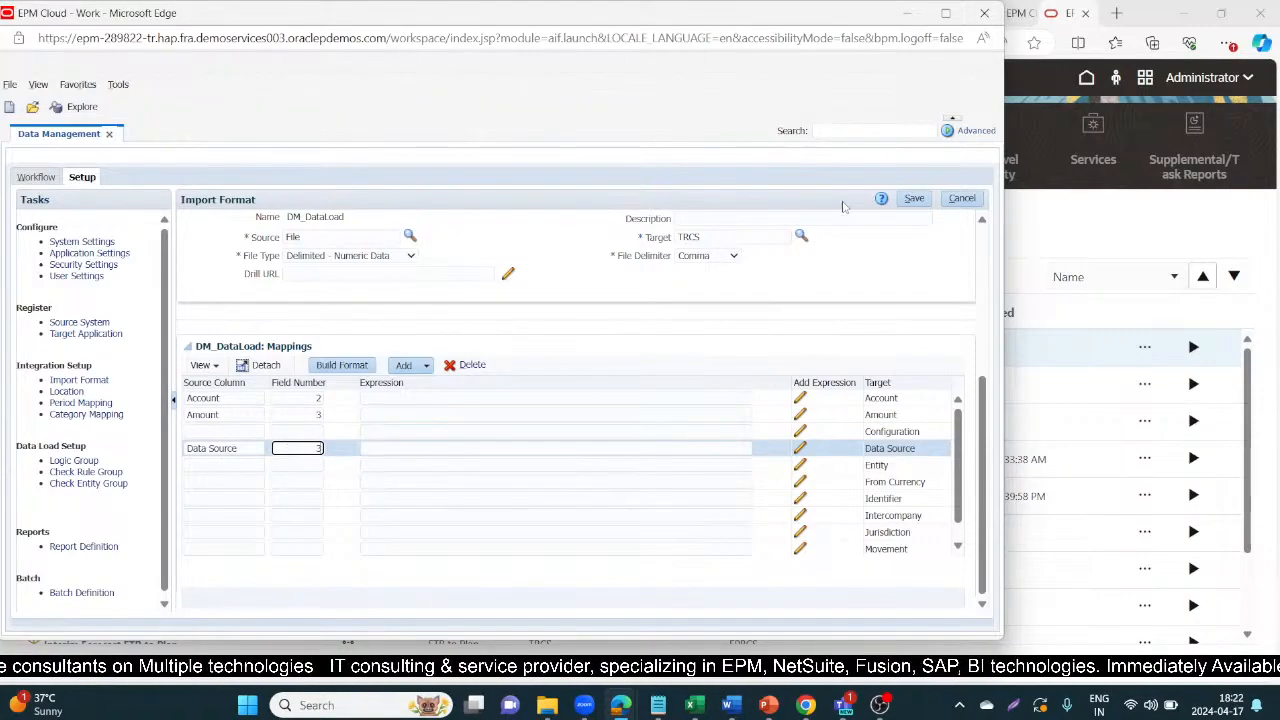
pyautogui.click(914, 198)
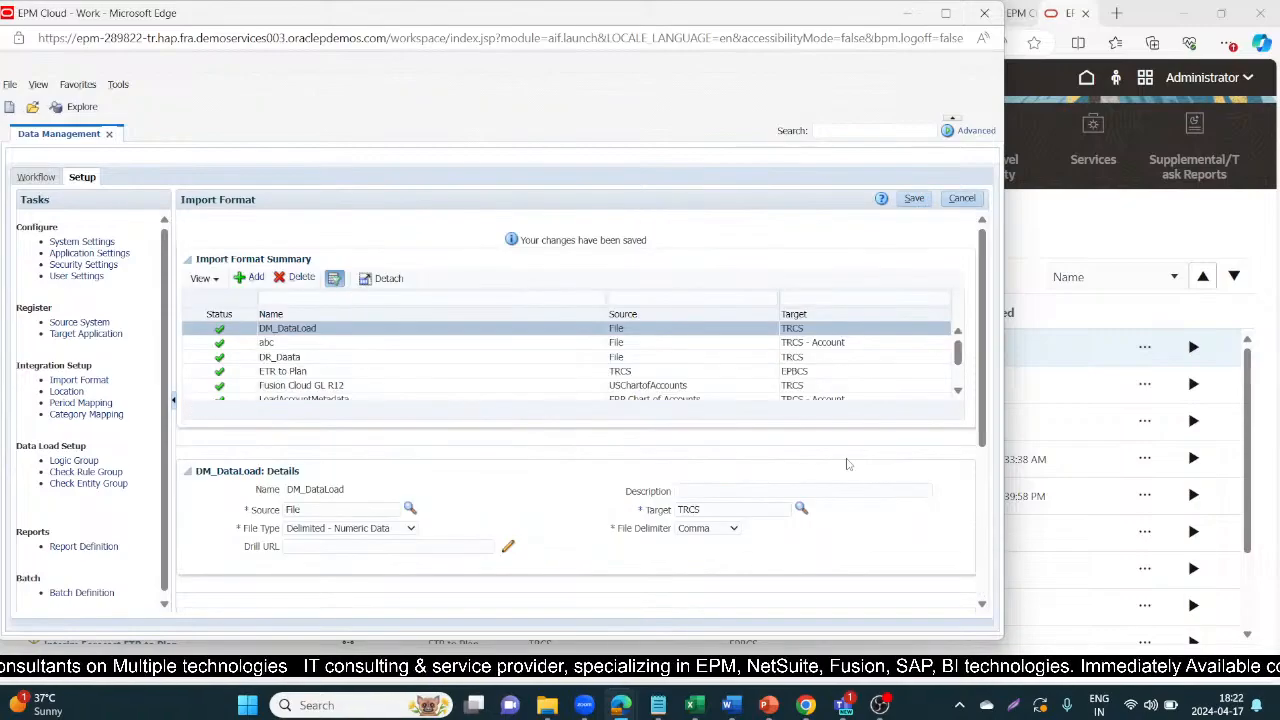
# Step: Map the Entity target to source column Entity with field number 1 and save the import format
pyautogui.scroll(-4, 868, 480)
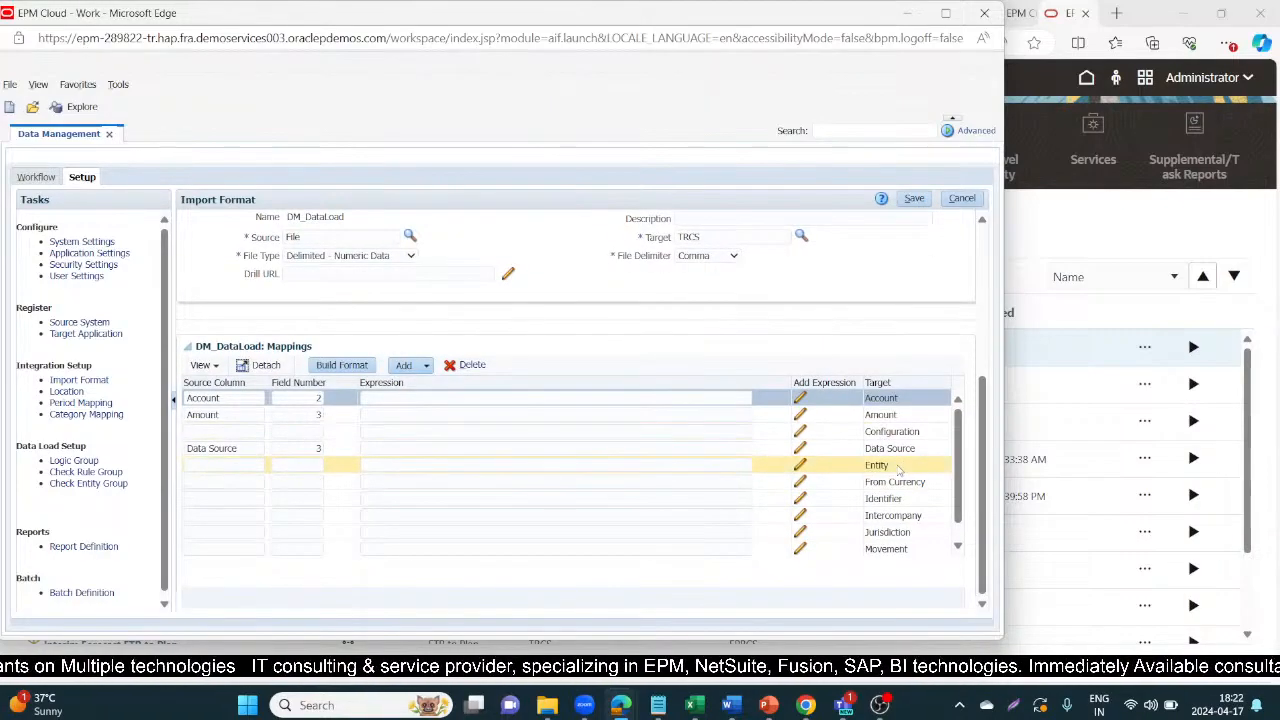
pyautogui.click(898, 470)
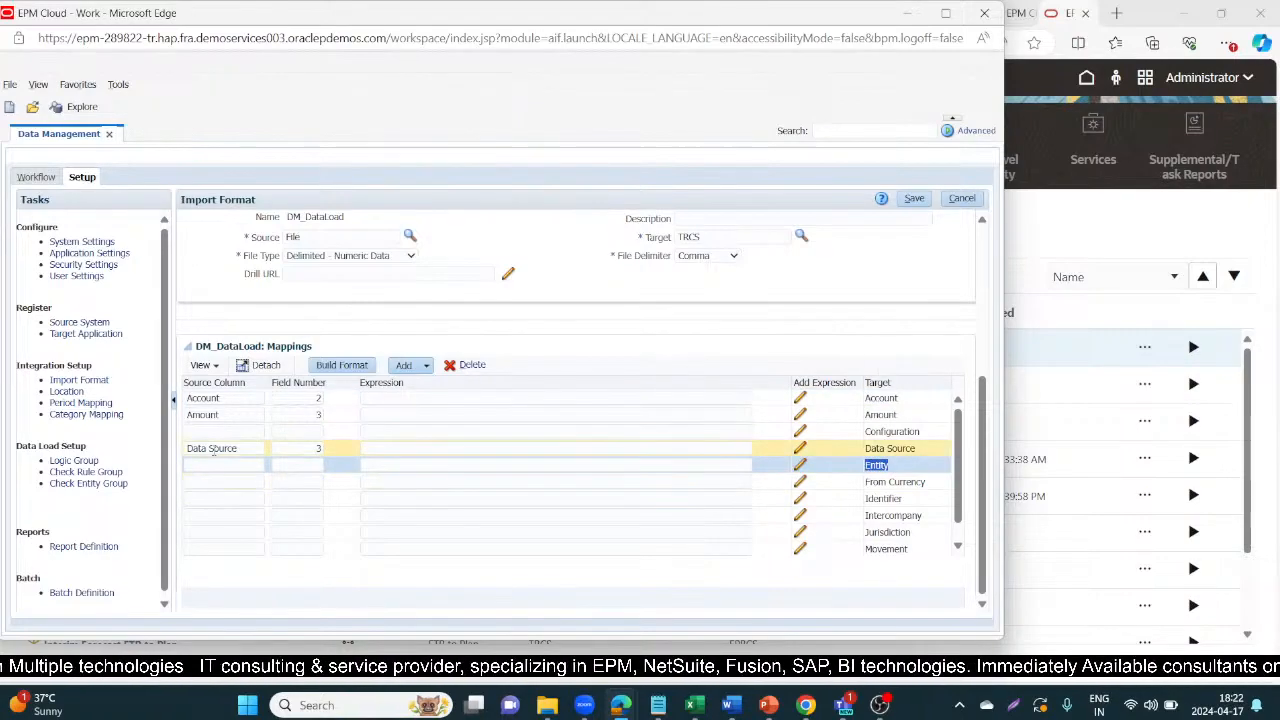
pyautogui.click(196, 465)
pyautogui.write('Entity')
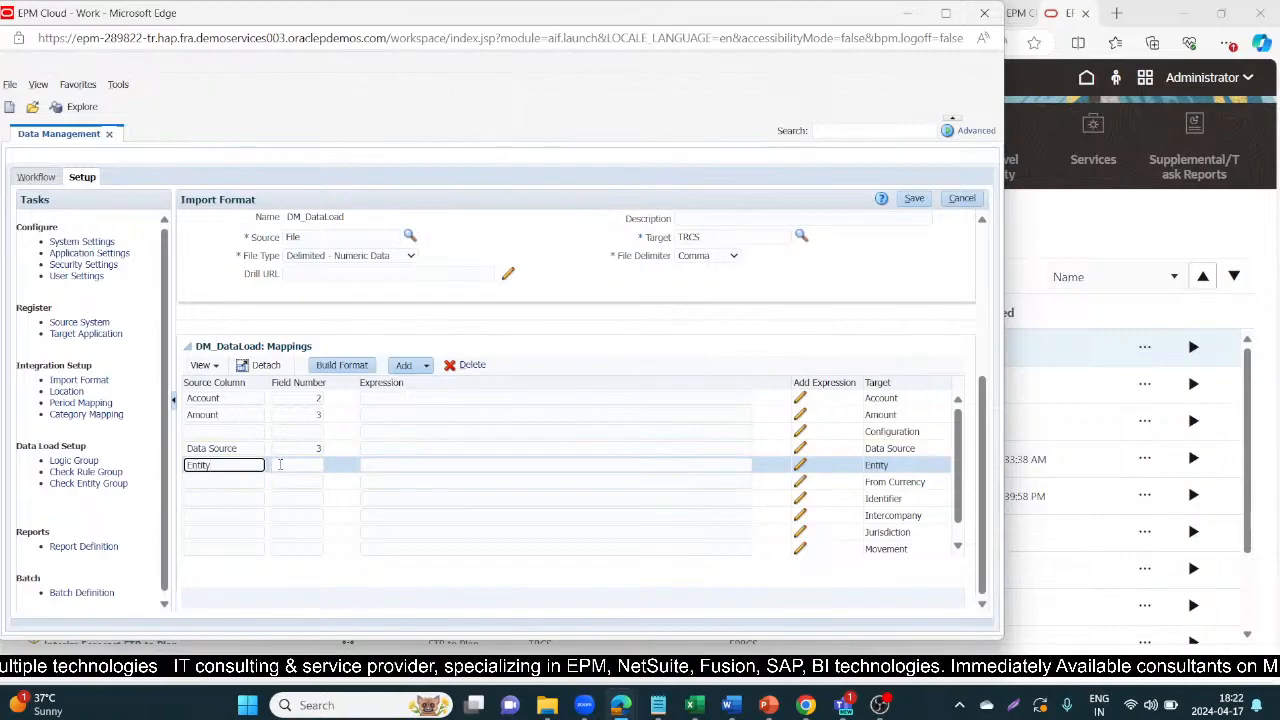
pyautogui.click(280, 465)
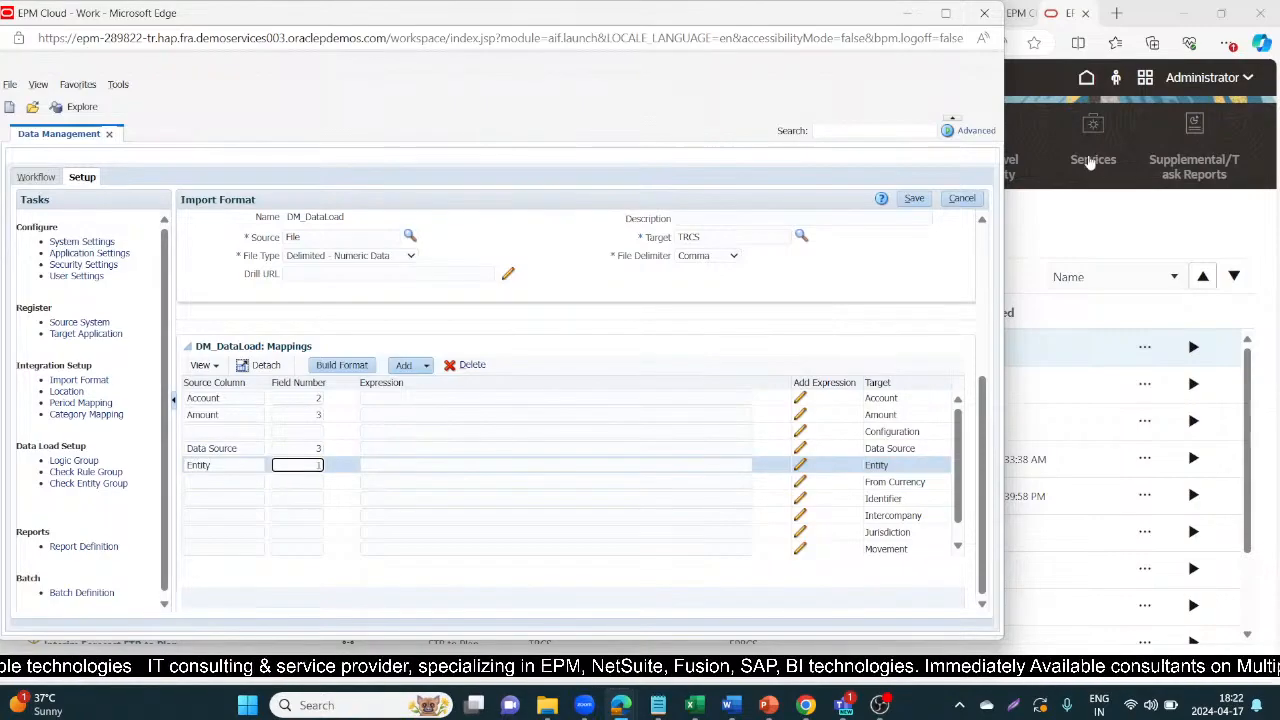
pyautogui.click(912, 198)
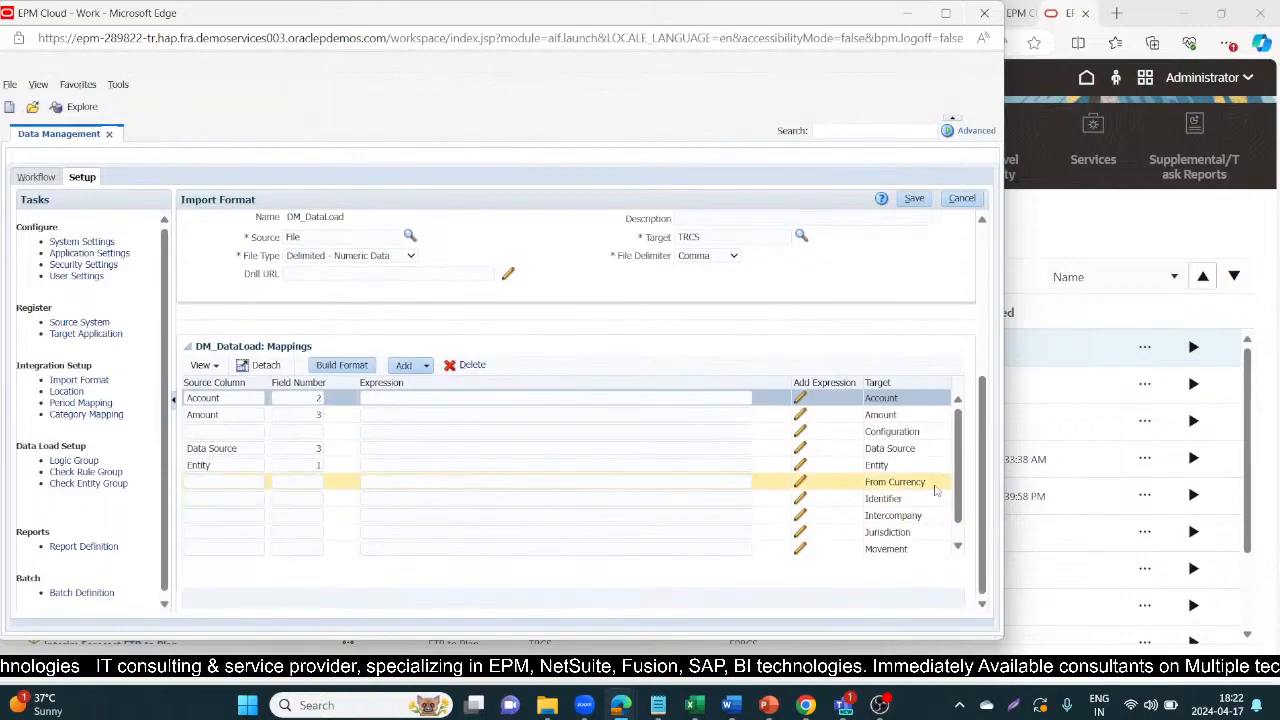
# Step: Try to save the From Currency target mapped to source column From Currency without a field number
pyautogui.click(930, 485)
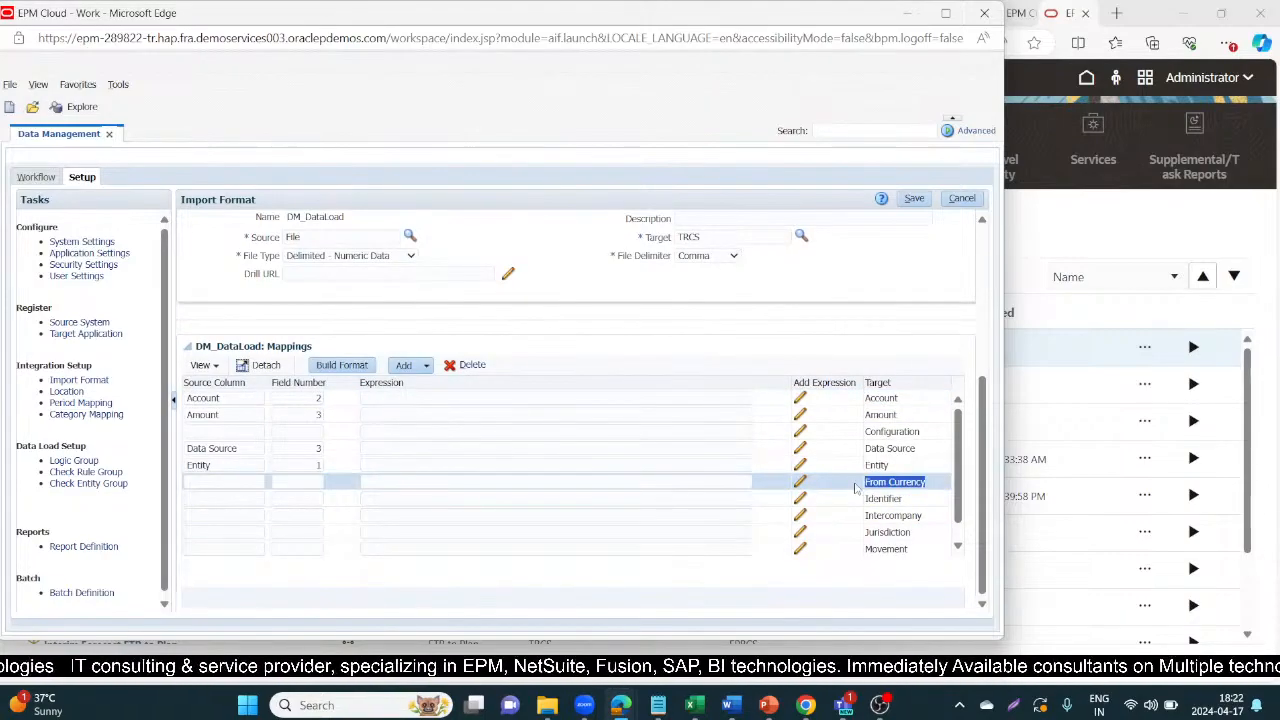
pyautogui.click(187, 482)
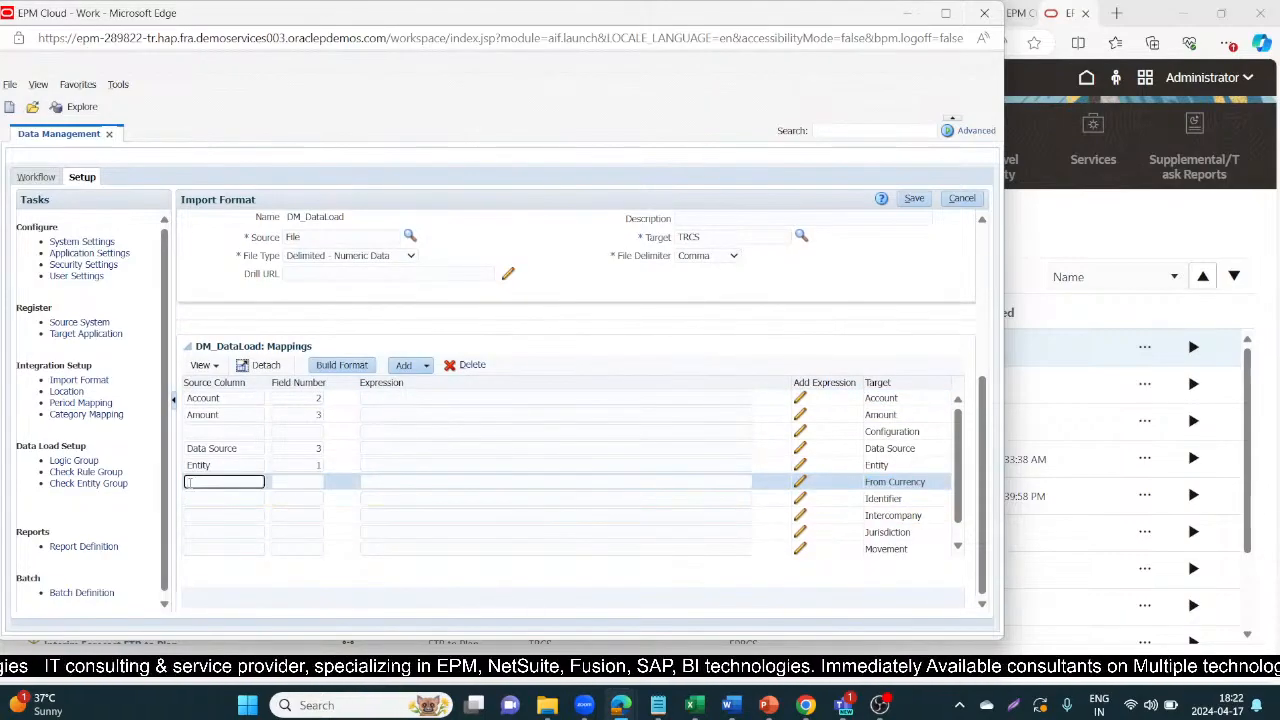
pyautogui.write('From Currency')
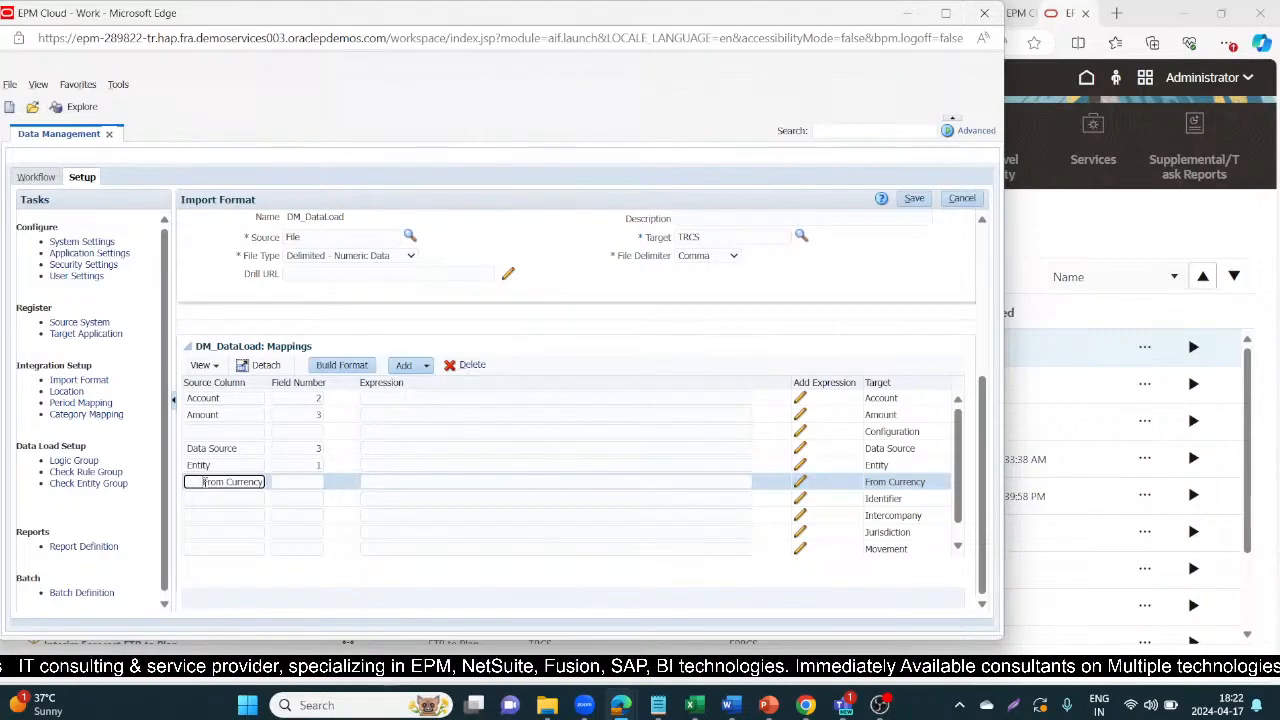
pyautogui.press('BackSpace')
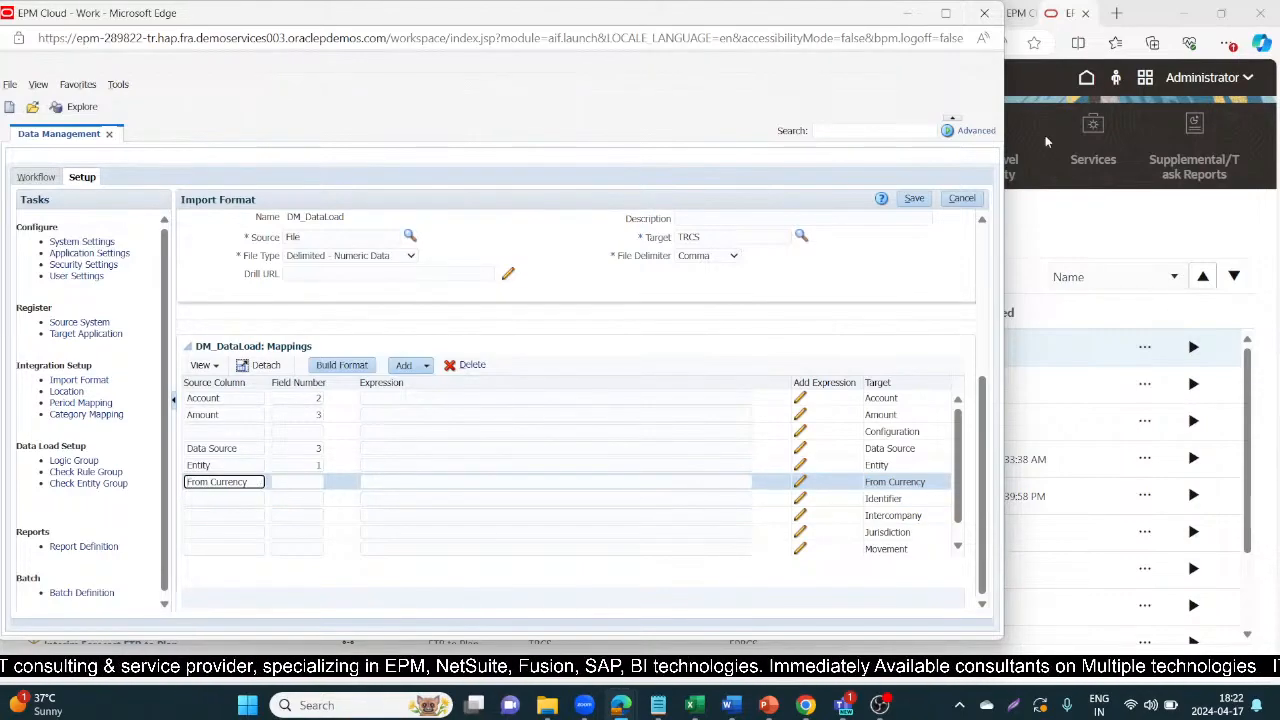
pyautogui.click(914, 198)
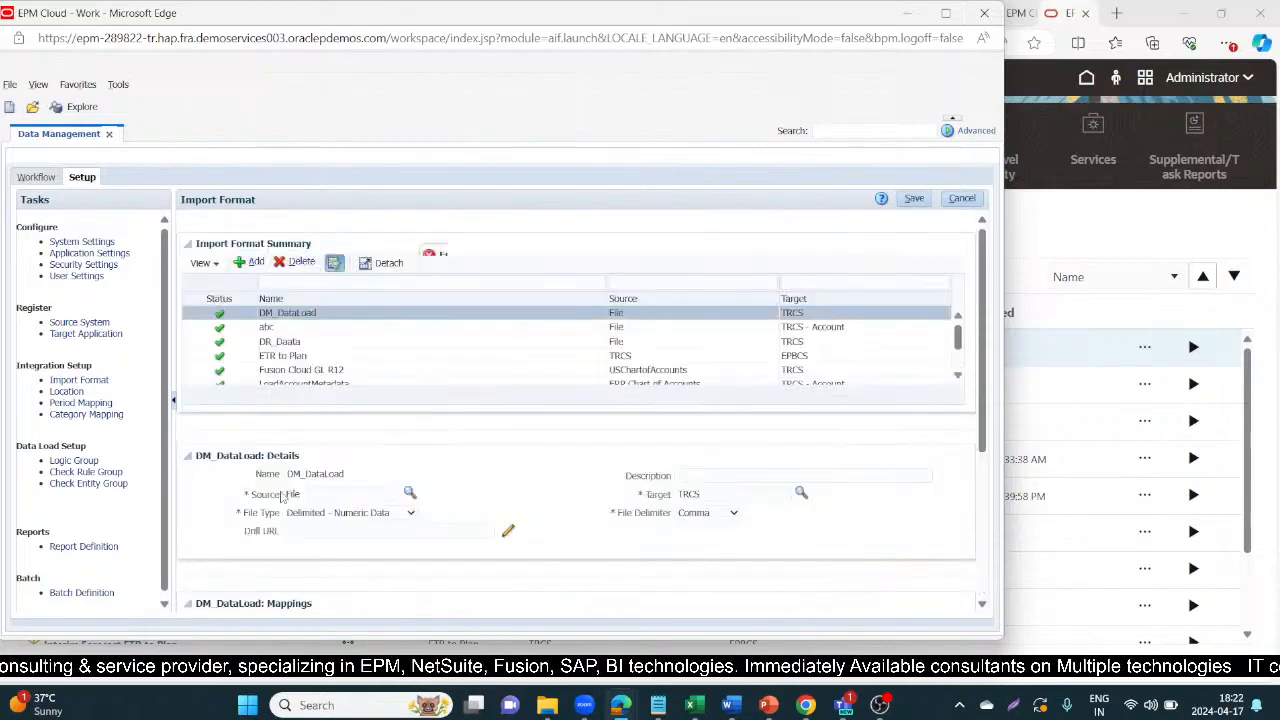
pyautogui.click(556, 303)
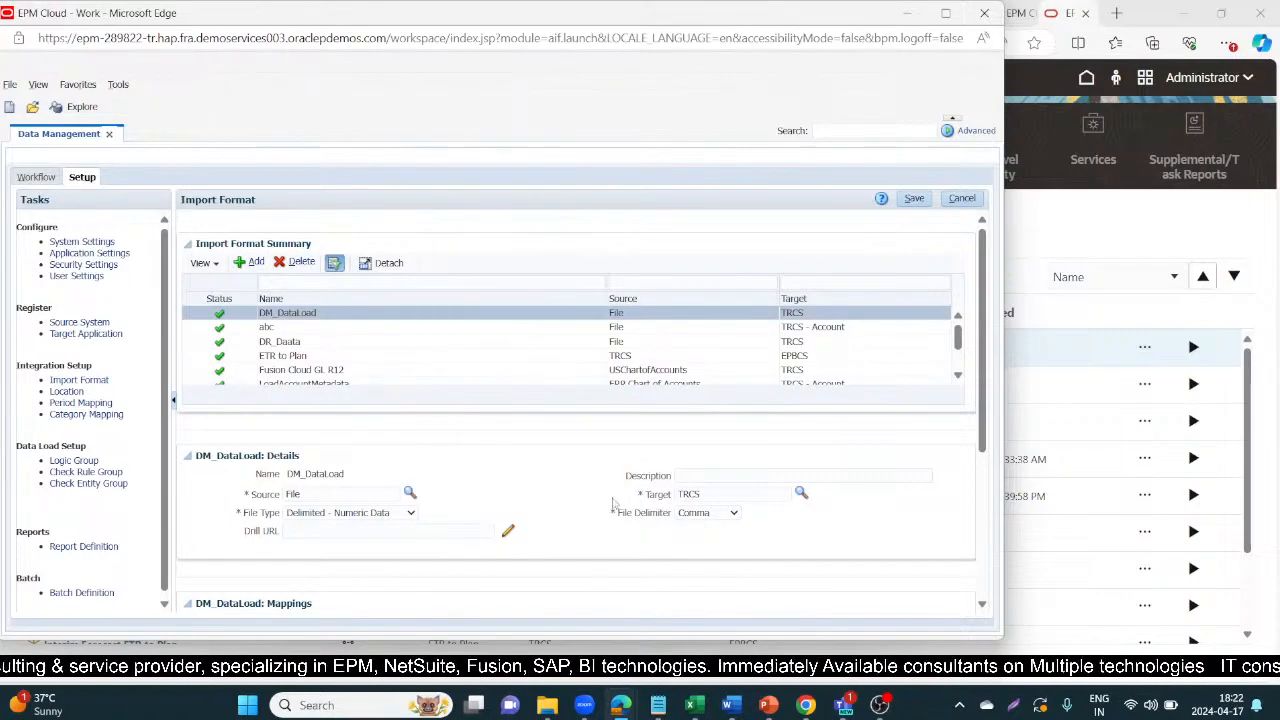
# Step: Try to map the From Currency target to source column From Currency with field number 3 and save the import format
pyautogui.click(922, 483)
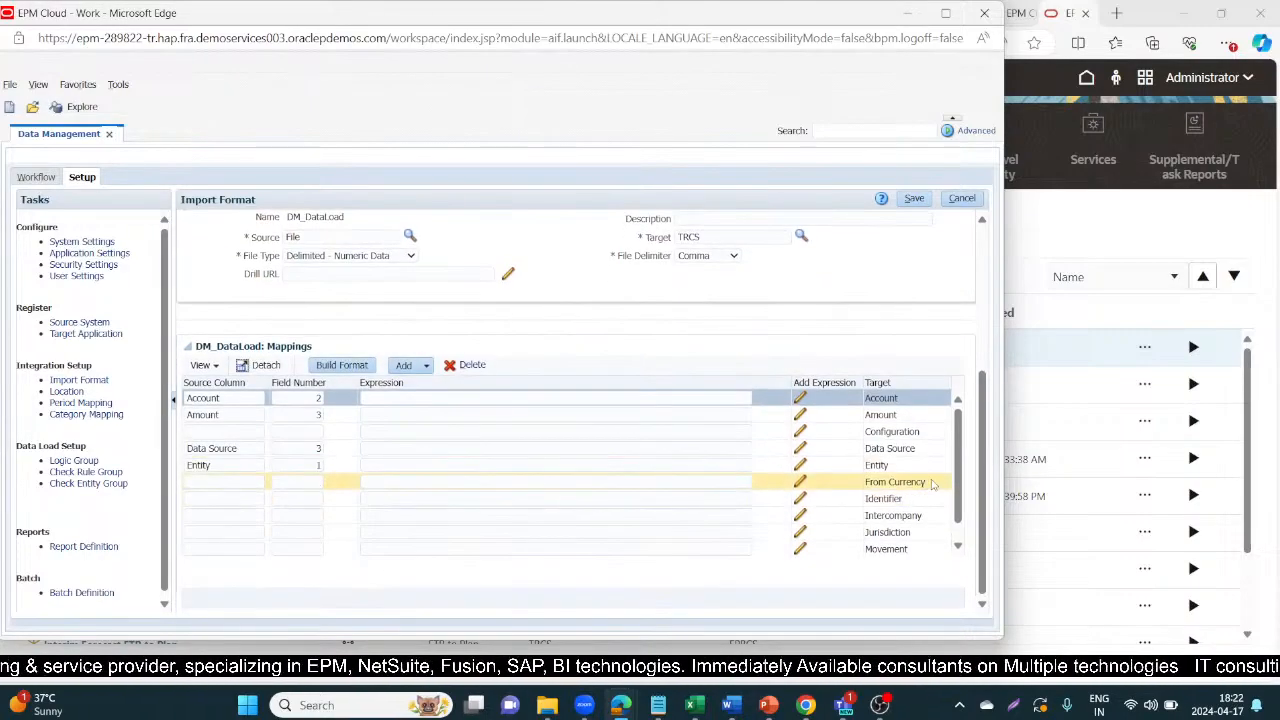
pyautogui.doubleClick(910, 482)
pyautogui.tripleClick(870, 481)
pyautogui.hotkey('ctrl', 'c')
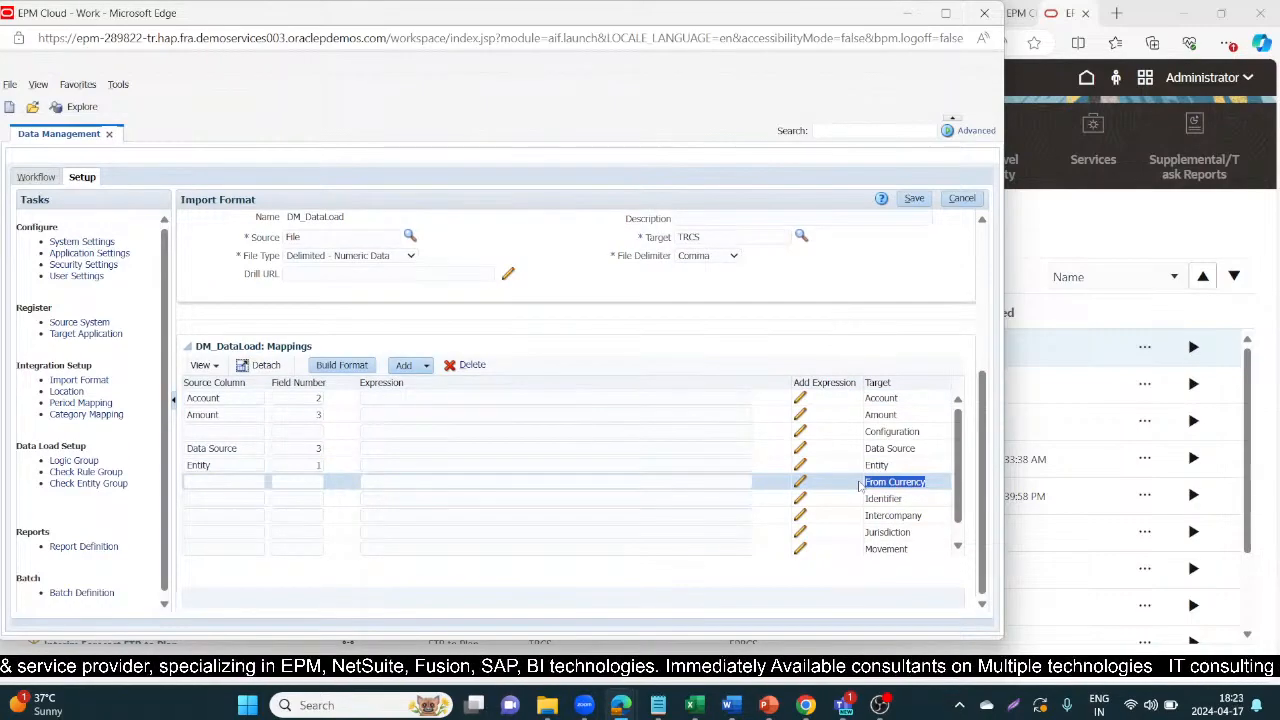
pyautogui.click(187, 481)
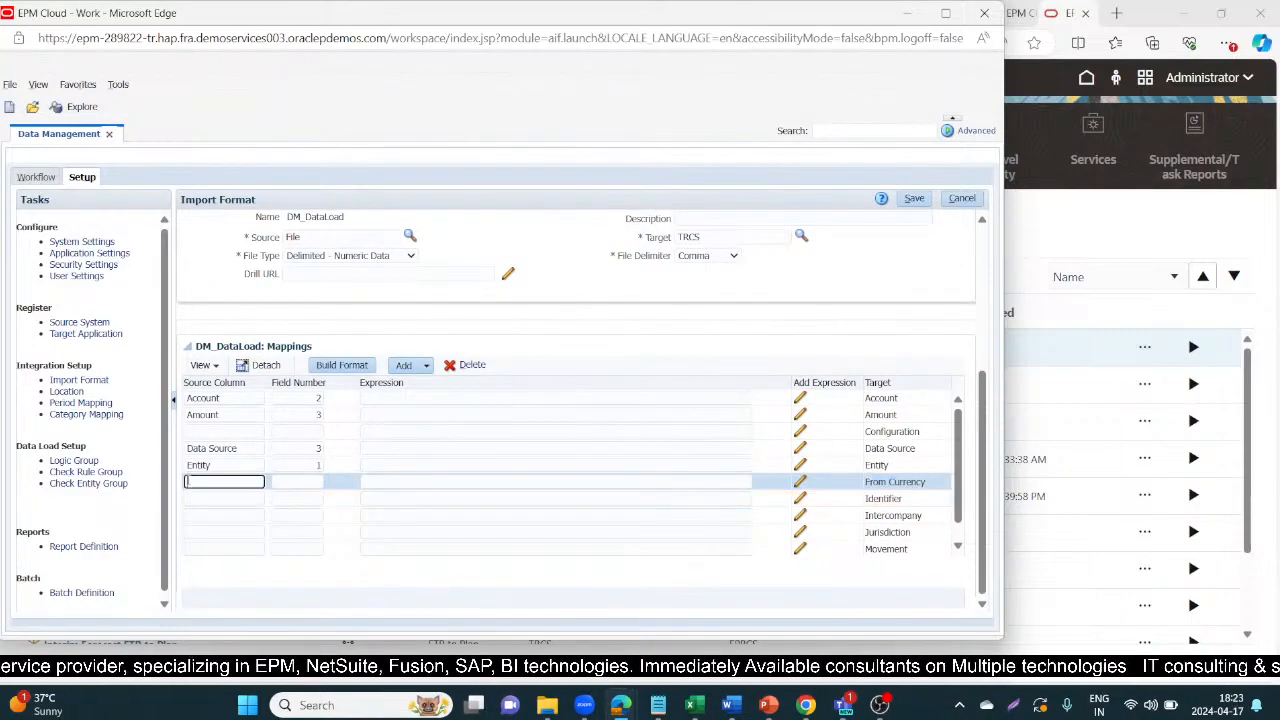
pyautogui.hotkey('ctrl', 'v')
pyautogui.press('BackSpace')
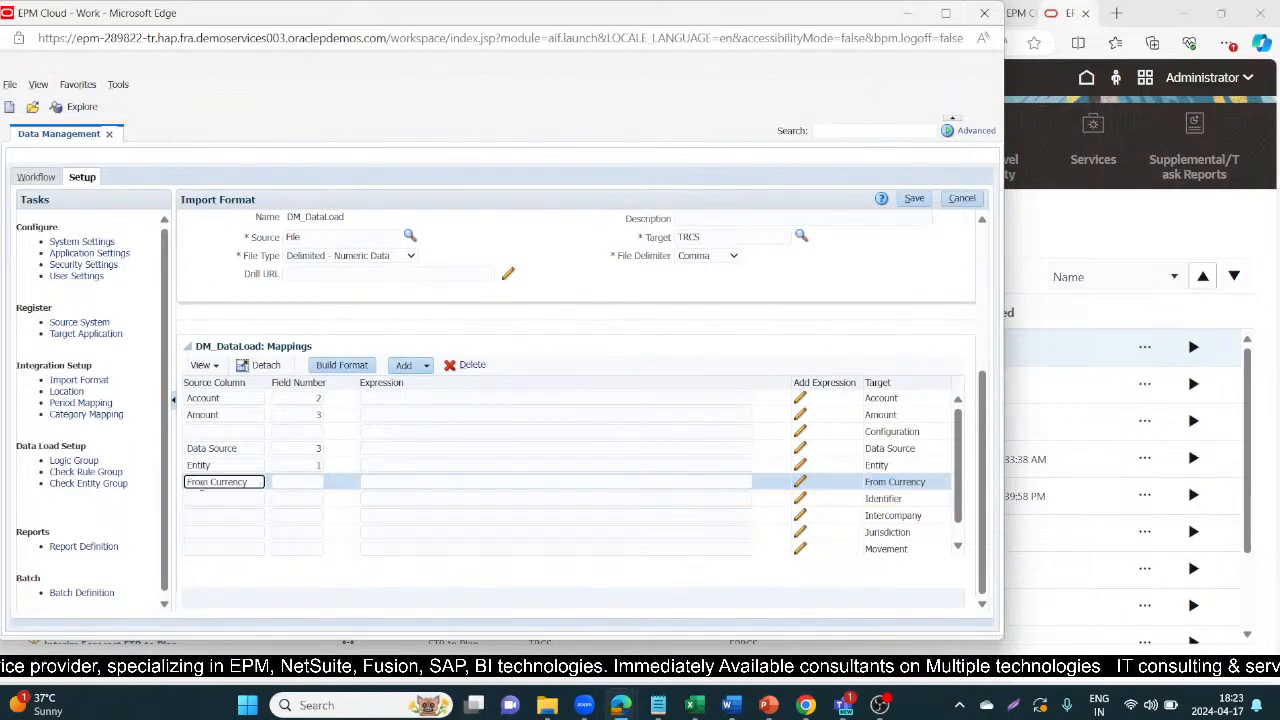
pyautogui.click(289, 482)
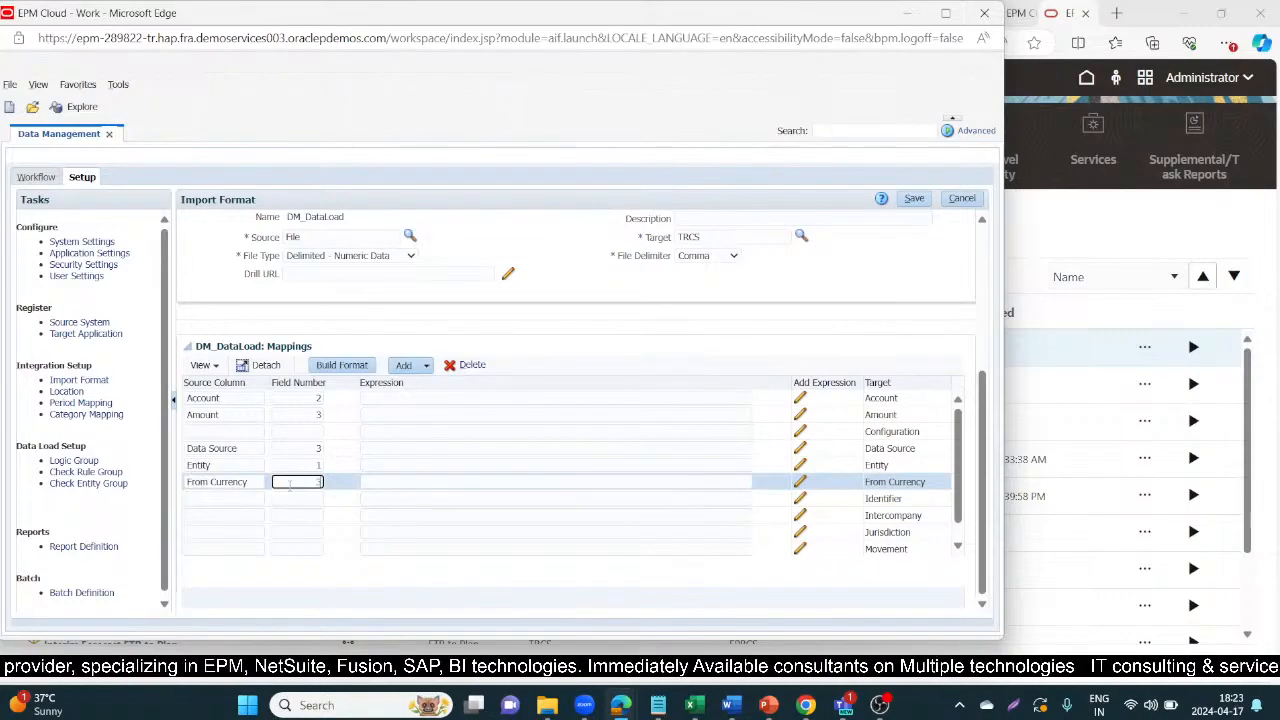
pyautogui.click(913, 198)
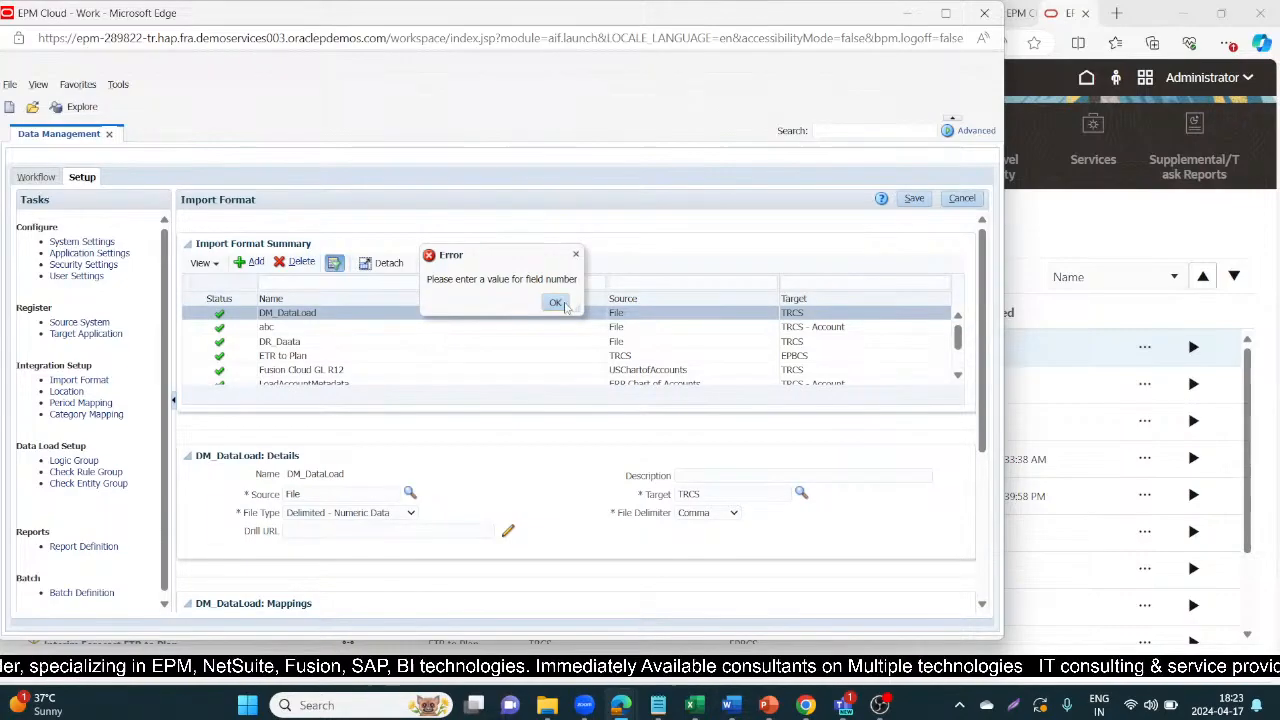
pyautogui.click(568, 305)
# Step: Try to map the Intercompany target to source column Intercompany with field number 3 and save the import format
pyautogui.moveTo(981, 424); pyautogui.dragTo(961, 383)
pyautogui.scroll(5, 440, 371)
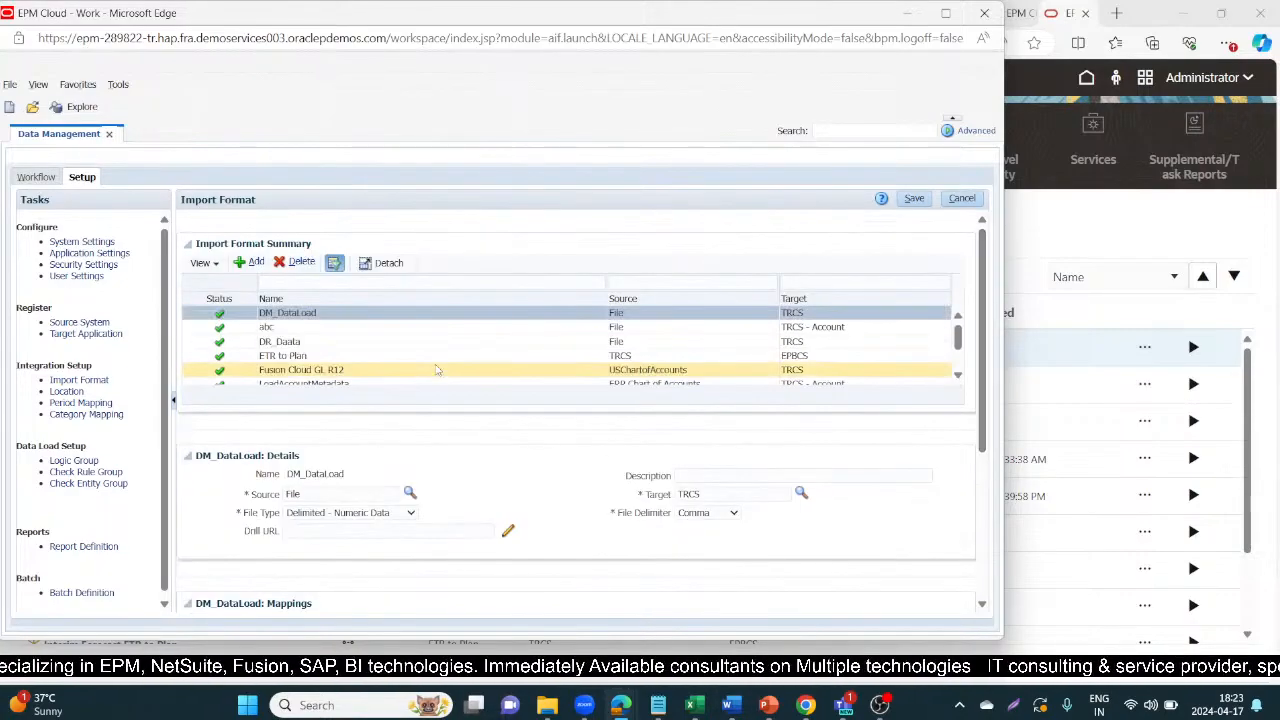
pyautogui.scroll(-3, 829, 511)
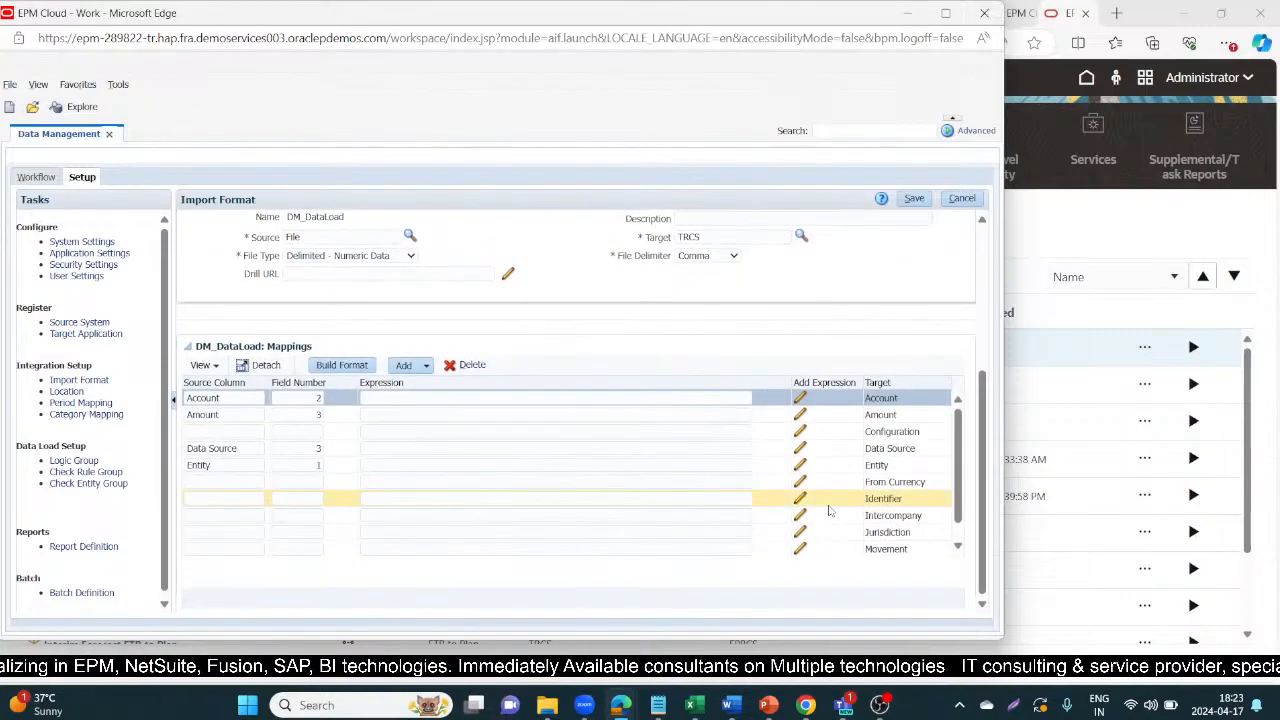
pyautogui.click(291, 483)
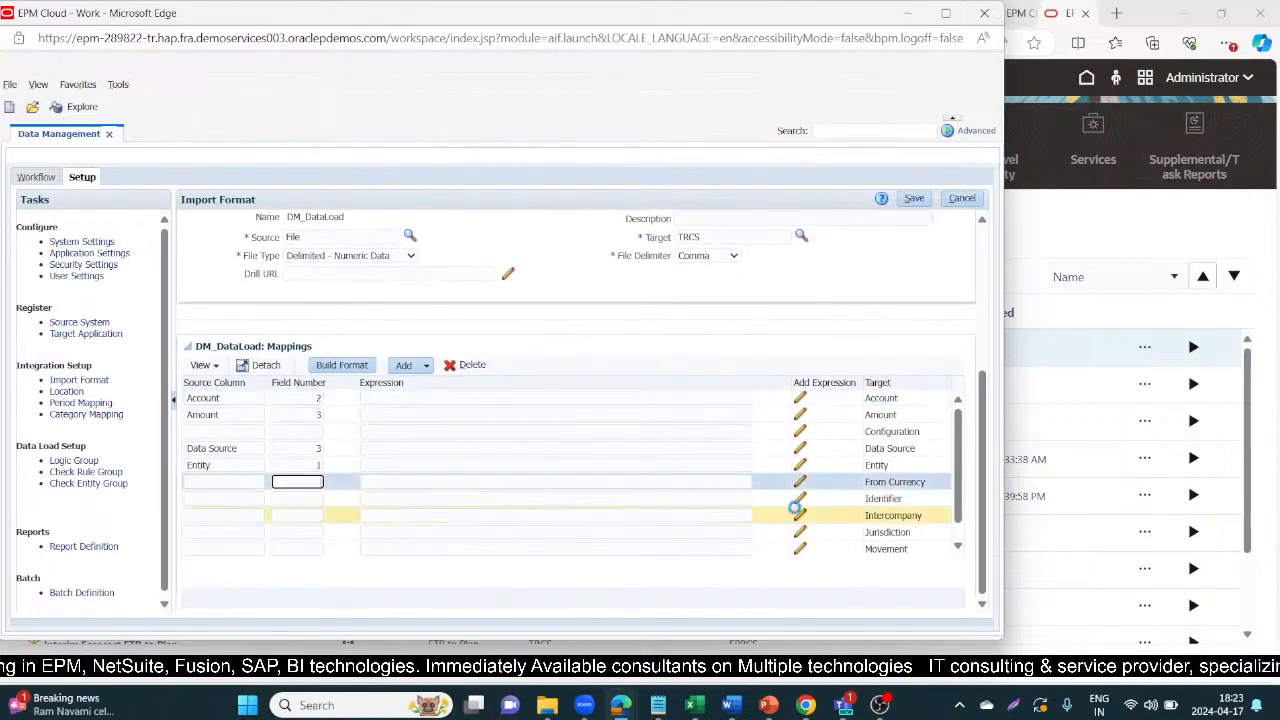
pyautogui.click(921, 498)
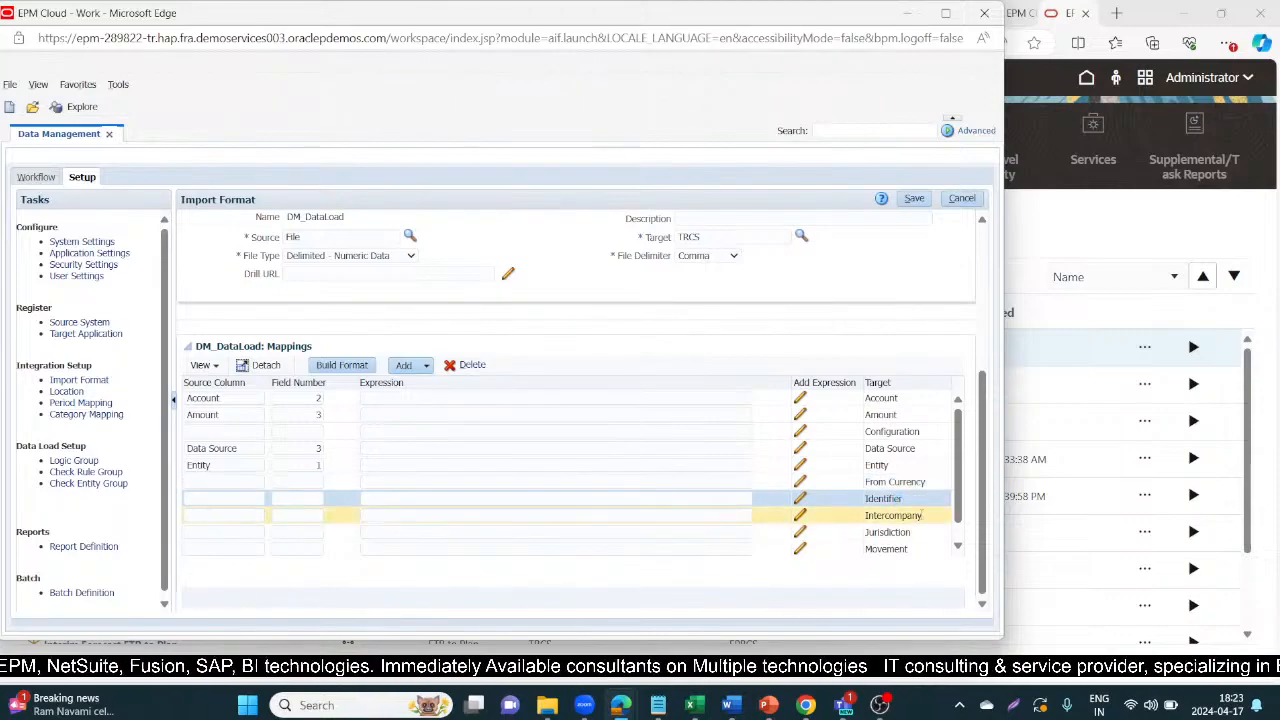
pyautogui.moveTo(921, 515); pyautogui.dragTo(856, 516)
pyautogui.hotkey('ctrl', 'c')
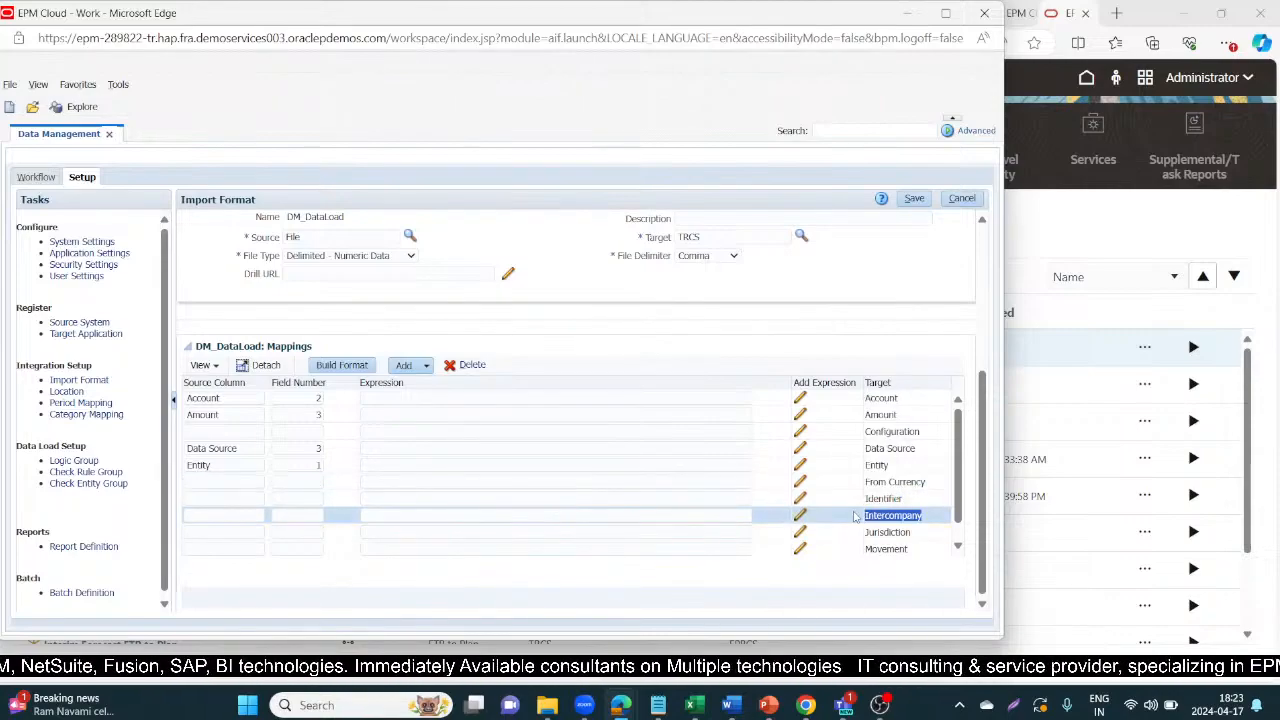
pyautogui.click(190, 514)
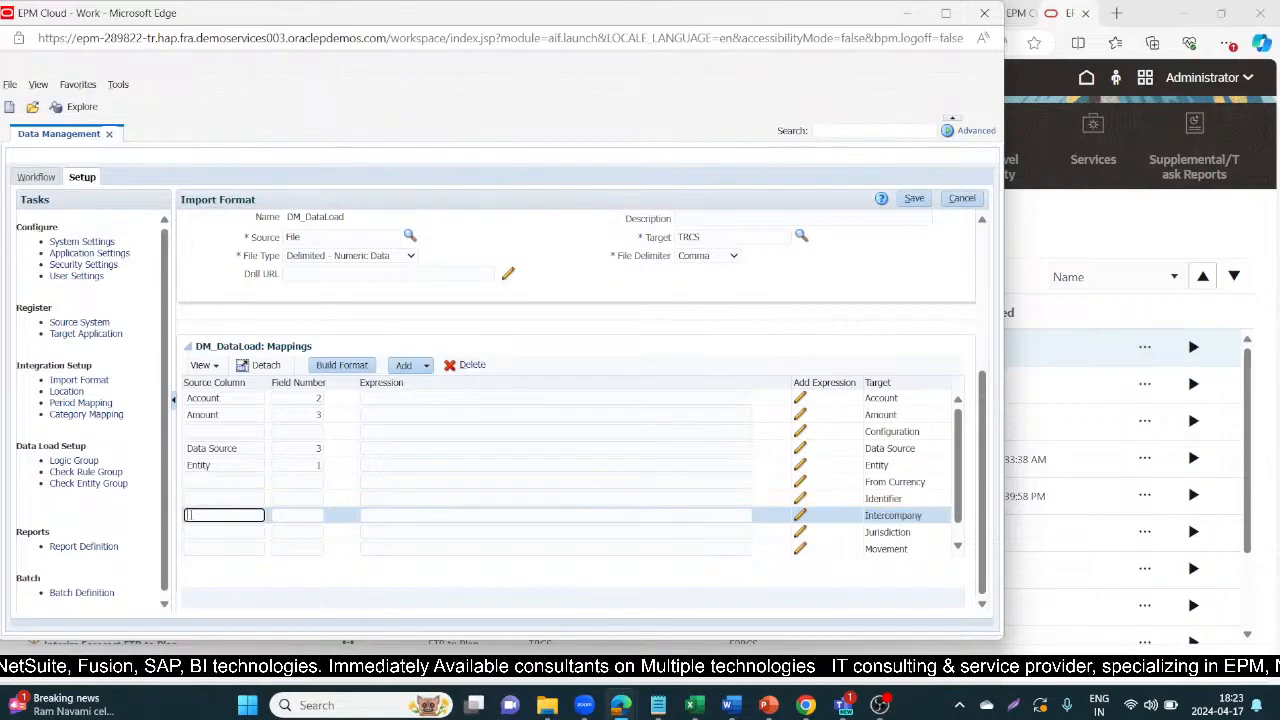
pyautogui.hotkey('ctrl', 'v')
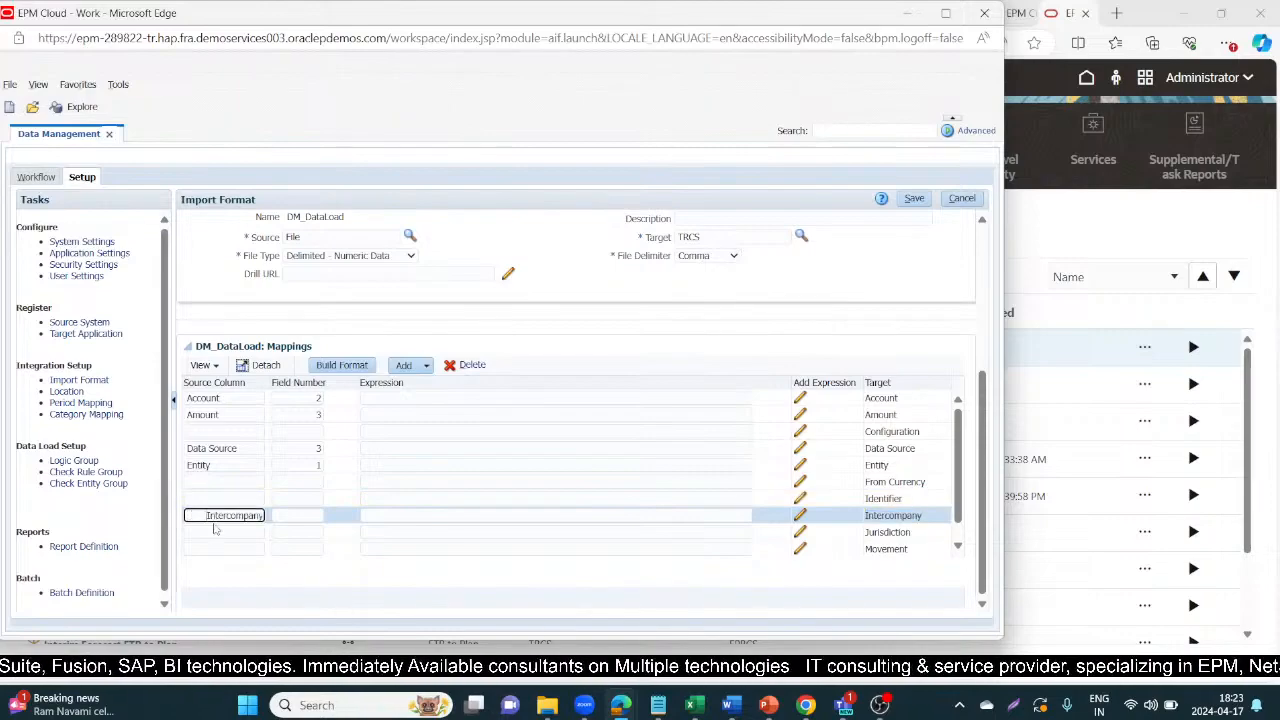
pyautogui.press('BackSpace')
pyautogui.click(292, 514)
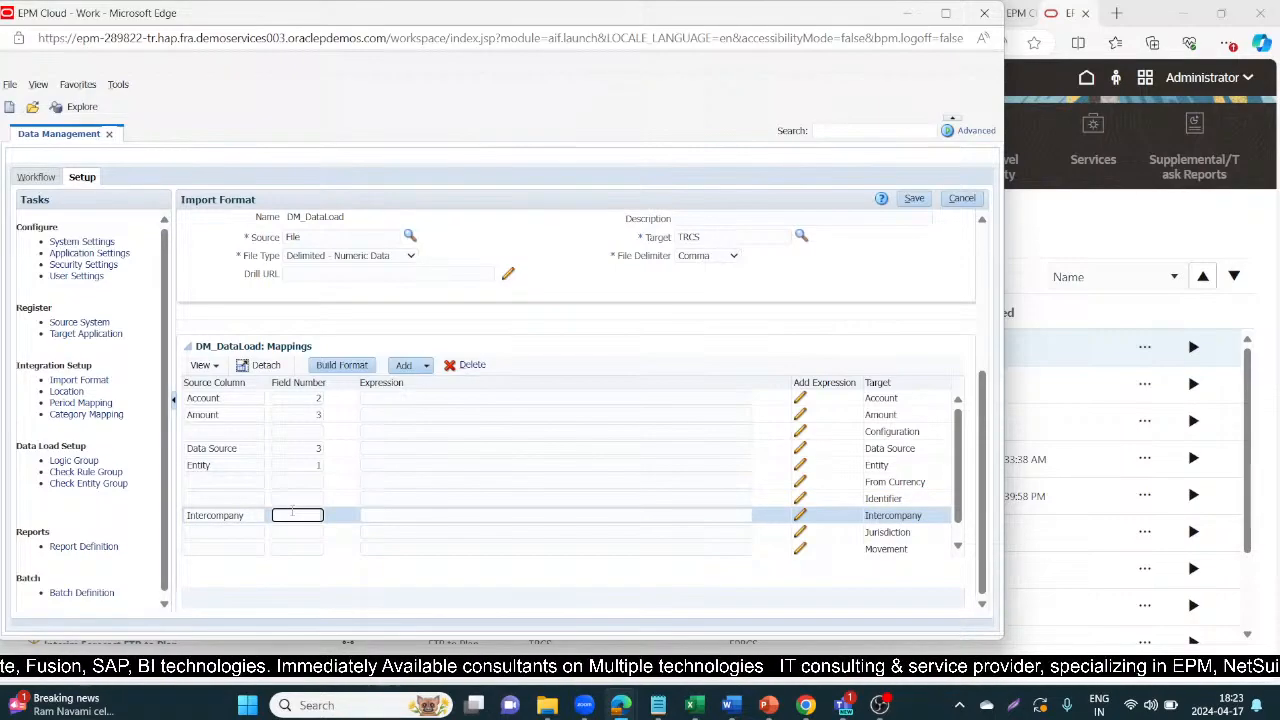
pyautogui.click(580, 354)
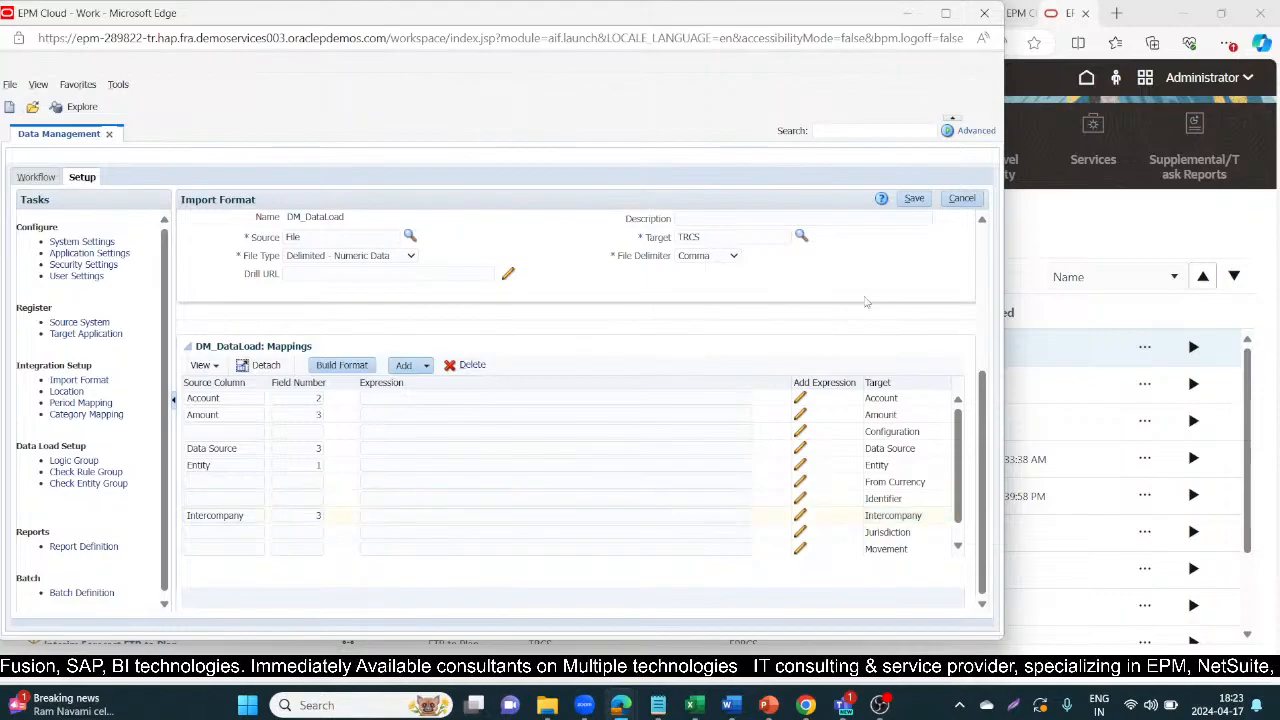
pyautogui.click(912, 199)
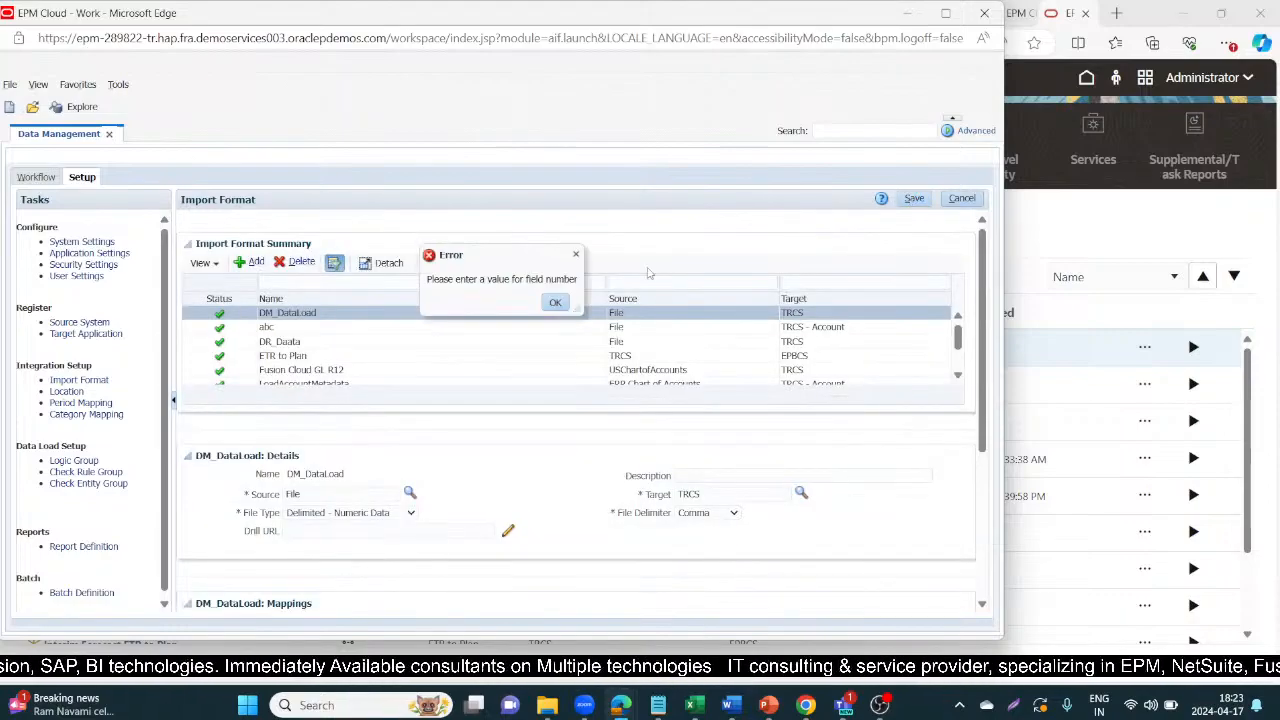
pyautogui.click(555, 303)
# Step: Reselect the DM_DataLoad import format and try to save its From Currency target mapped to source column From Currency with field number 3
pyautogui.click(296, 338)
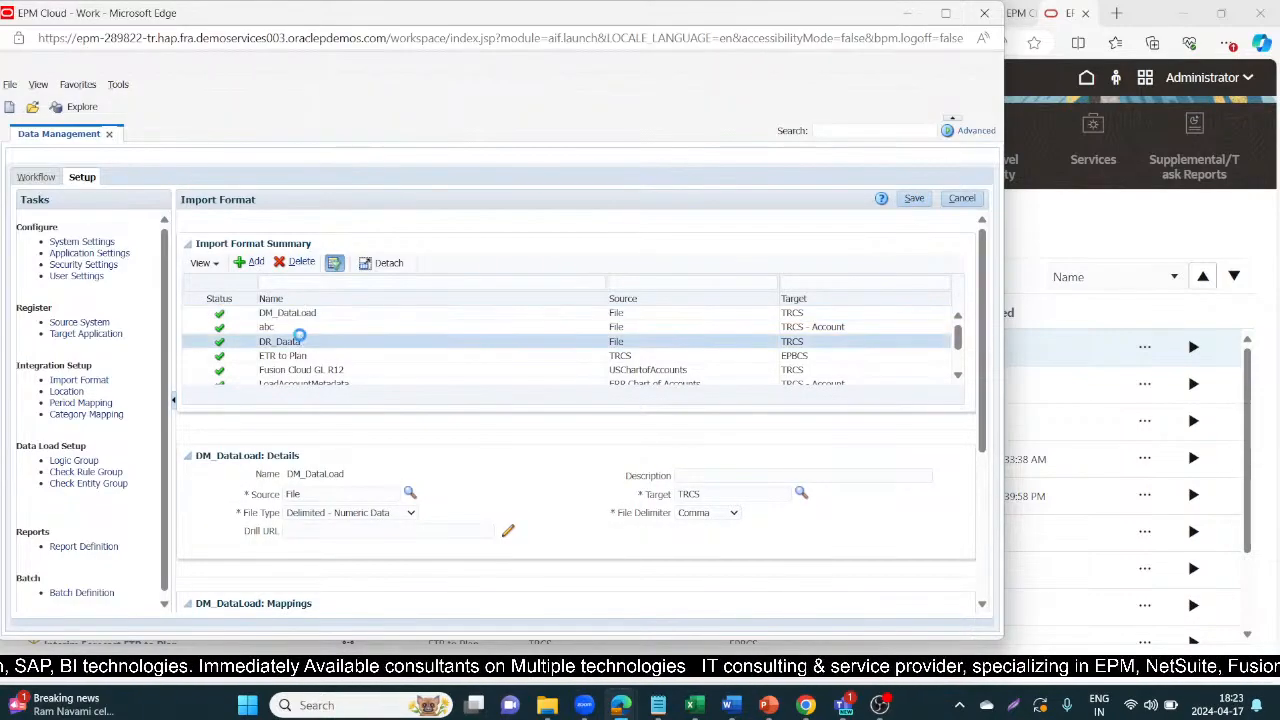
pyautogui.click(305, 313)
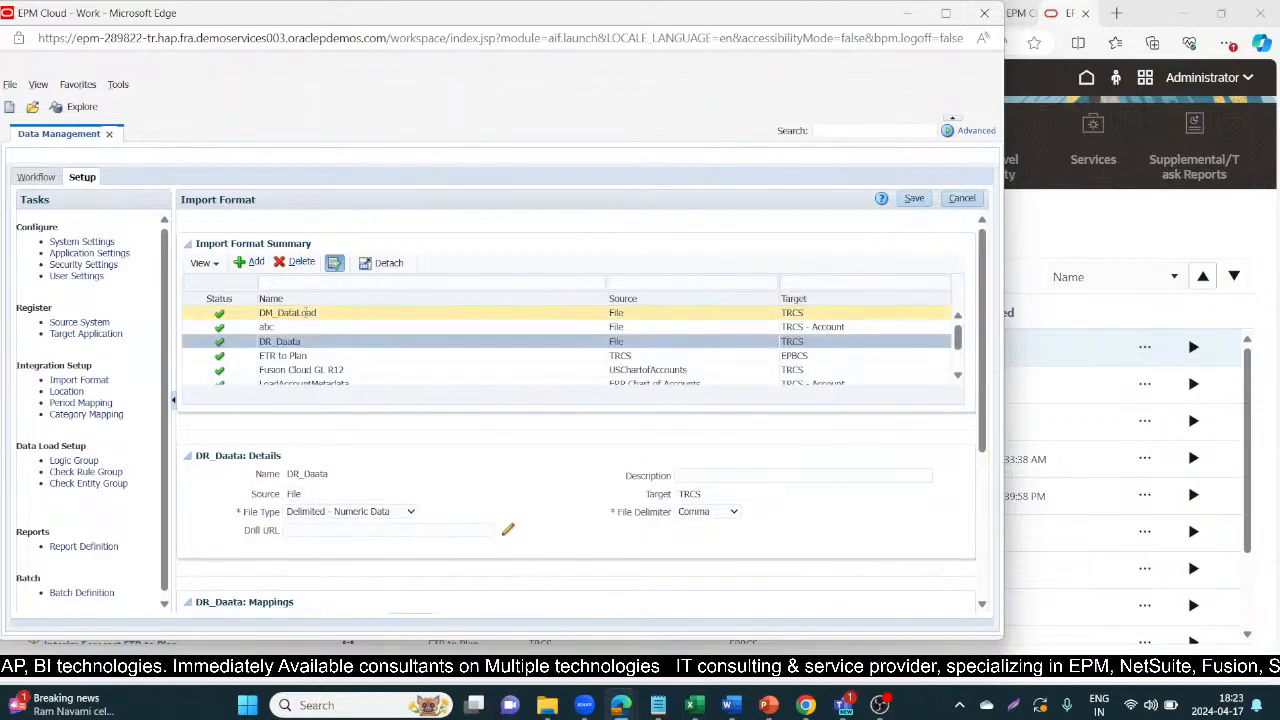
pyautogui.scroll(-5, 336, 362)
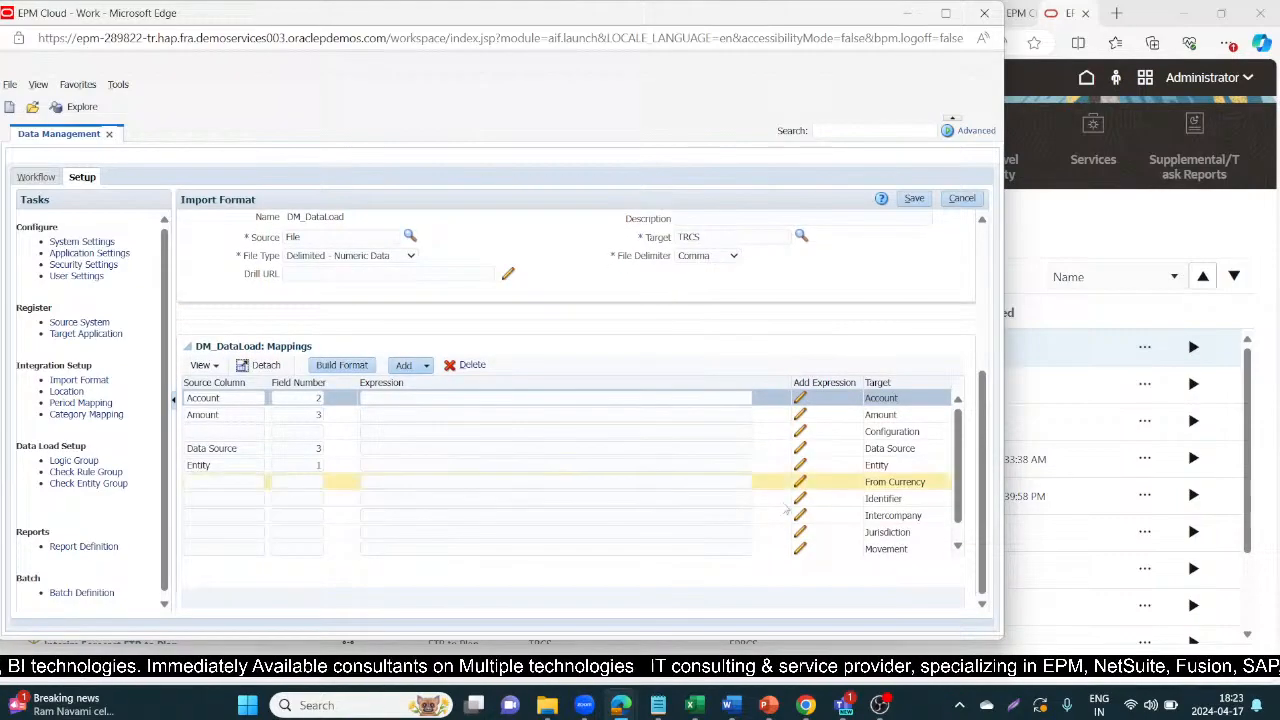
pyautogui.click(932, 492)
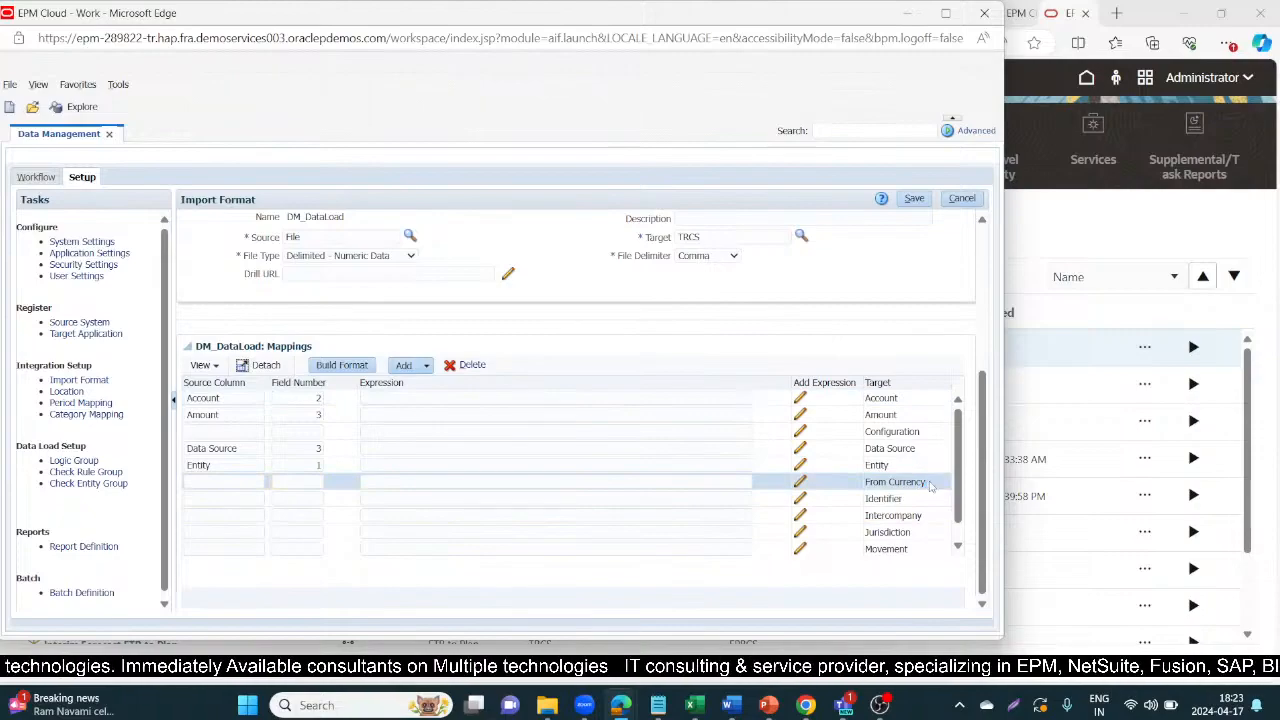
pyautogui.moveTo(929, 483); pyautogui.dragTo(868, 482)
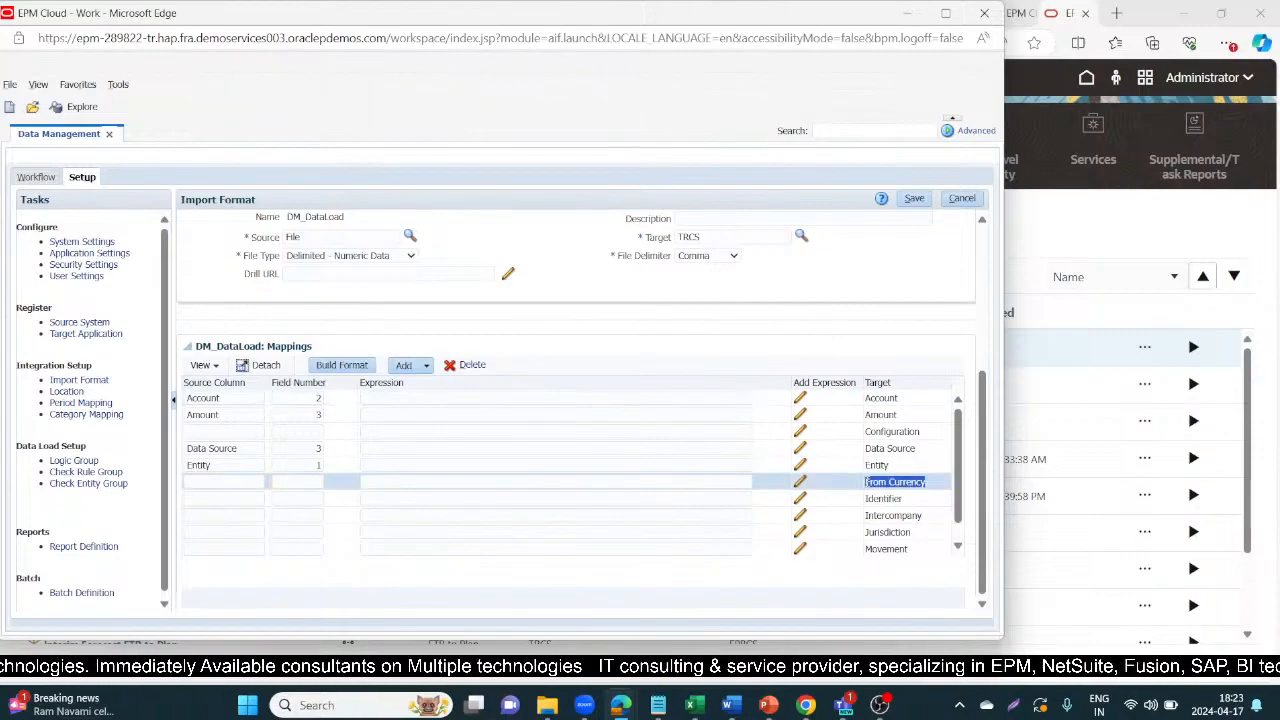
pyautogui.click(187, 481)
pyautogui.hotkey('ctrl', 'v')
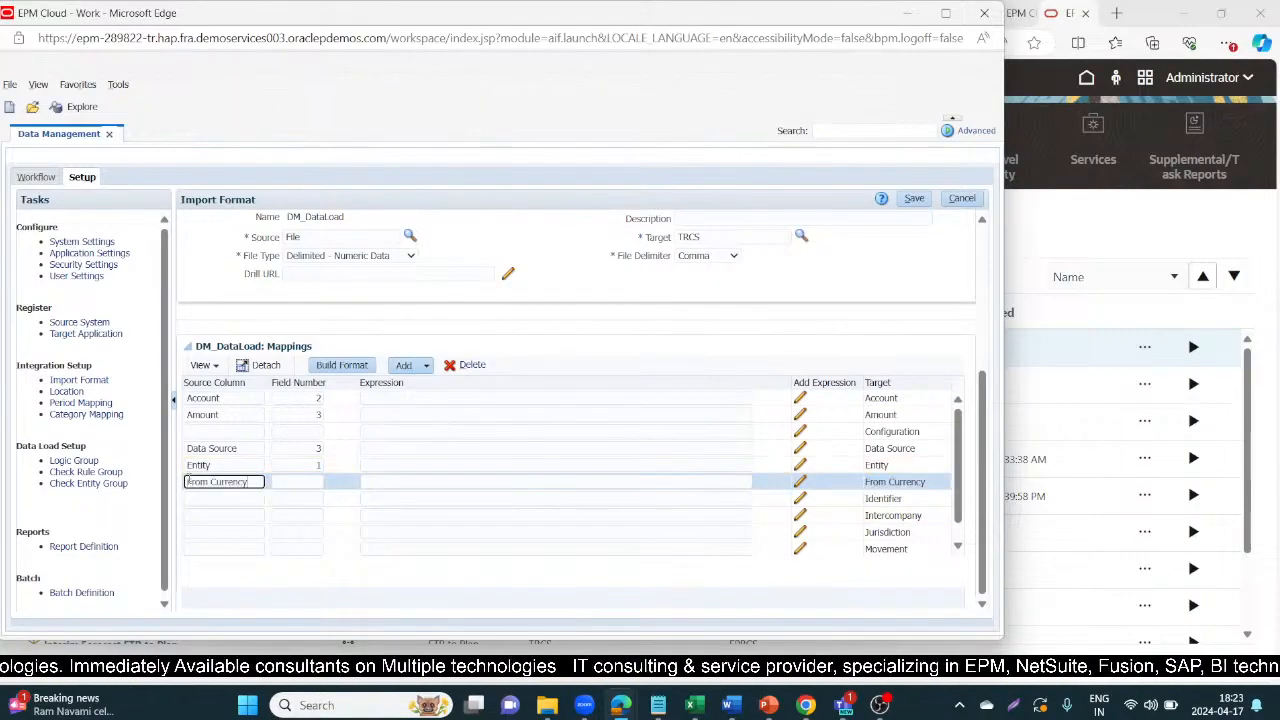
pyautogui.click(310, 481)
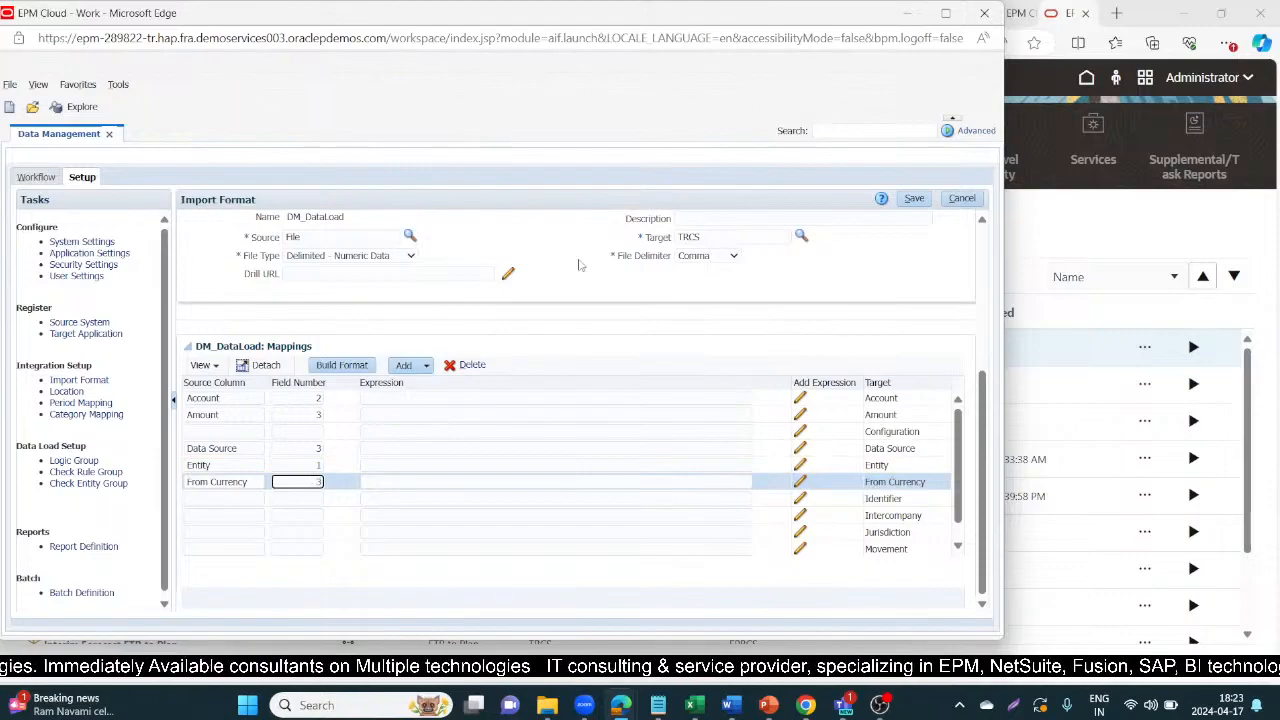
pyautogui.click(912, 199)
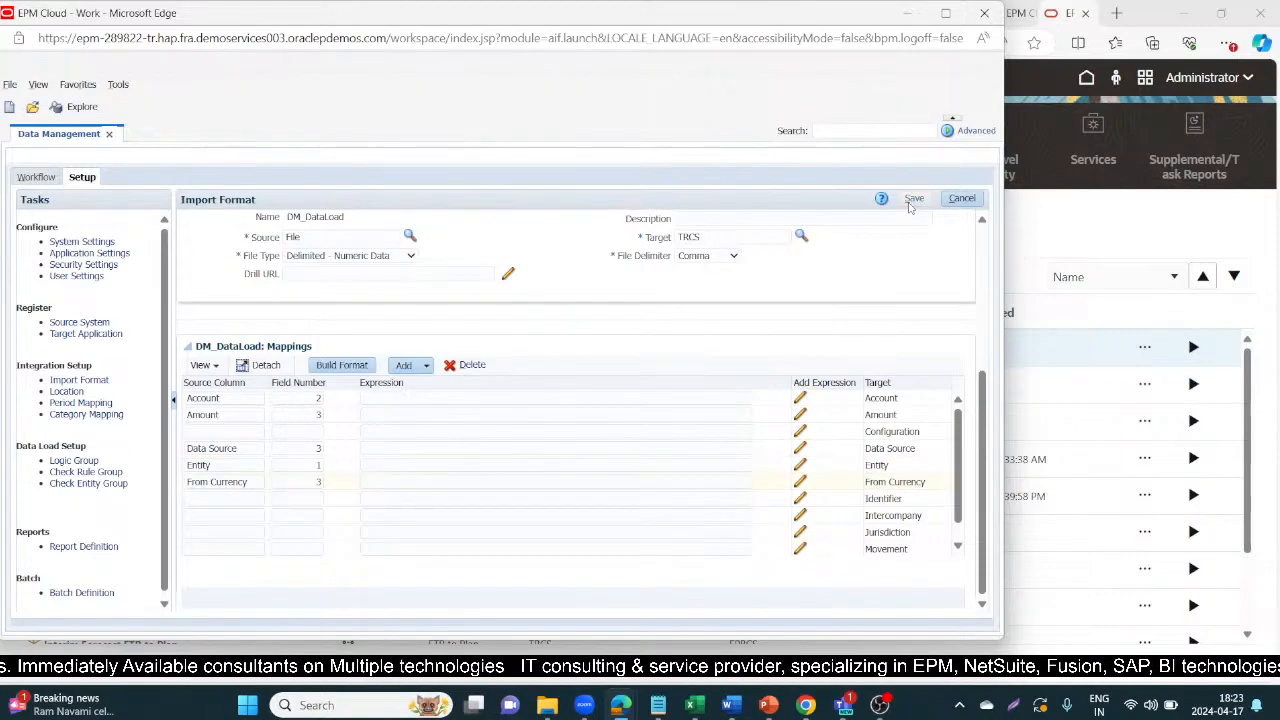
pyautogui.click(555, 302)
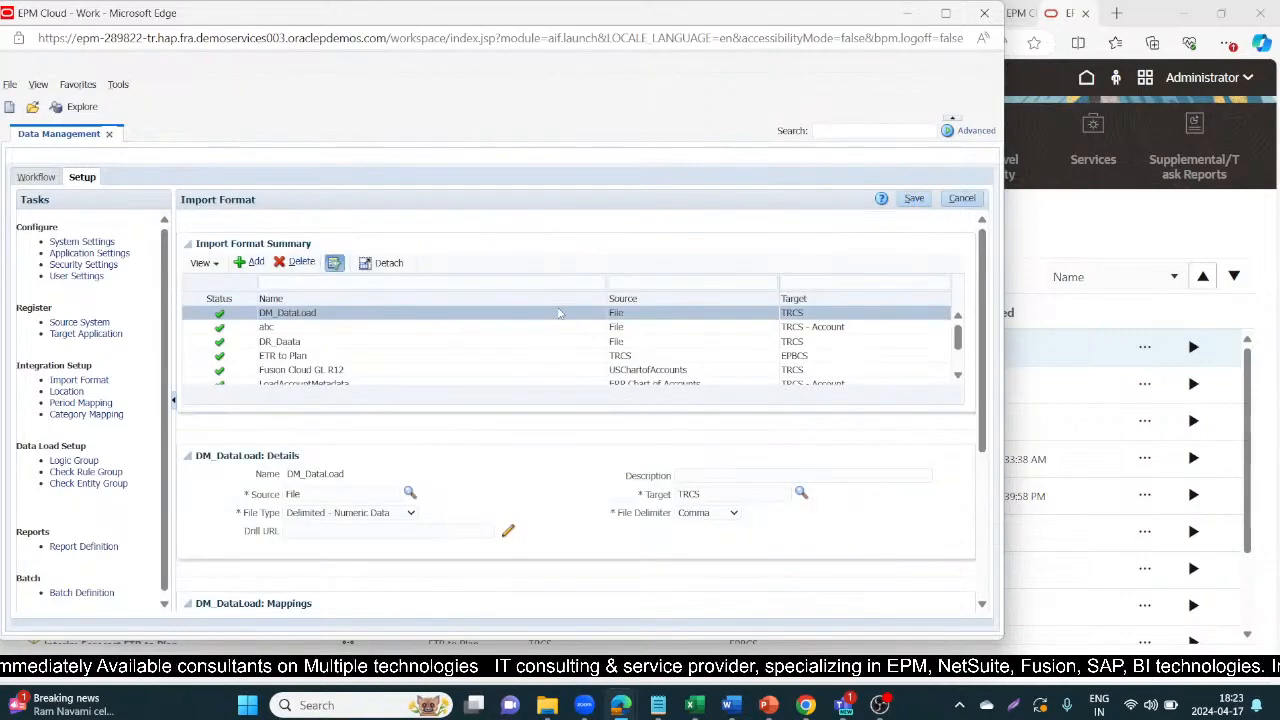
pyautogui.scroll(-5, 690, 415)
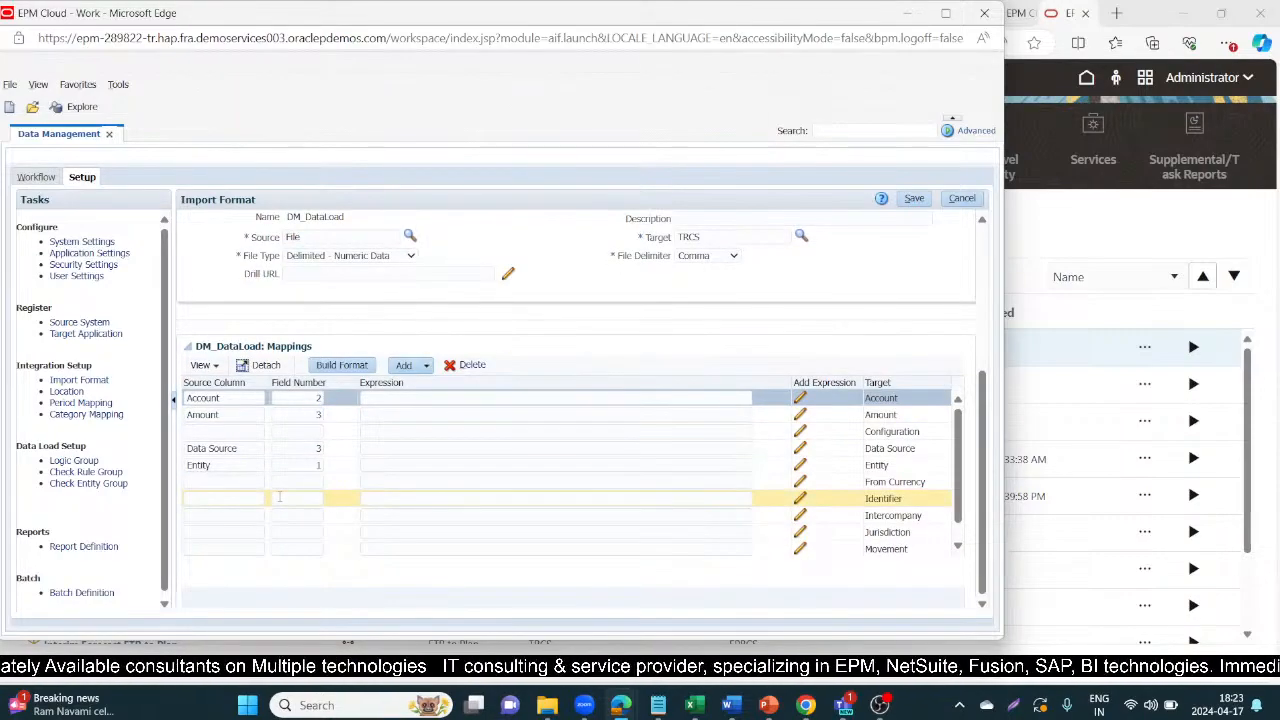
pyautogui.click(188, 498)
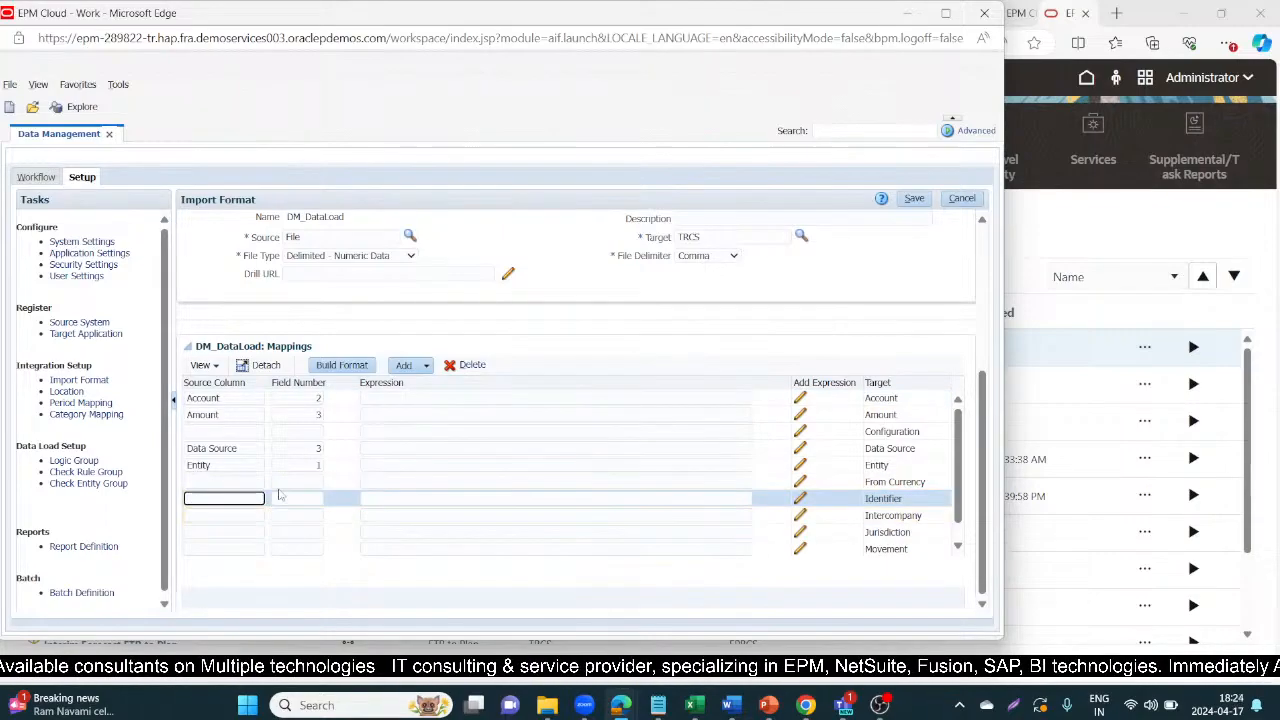
pyautogui.scroll(5, 280, 495)
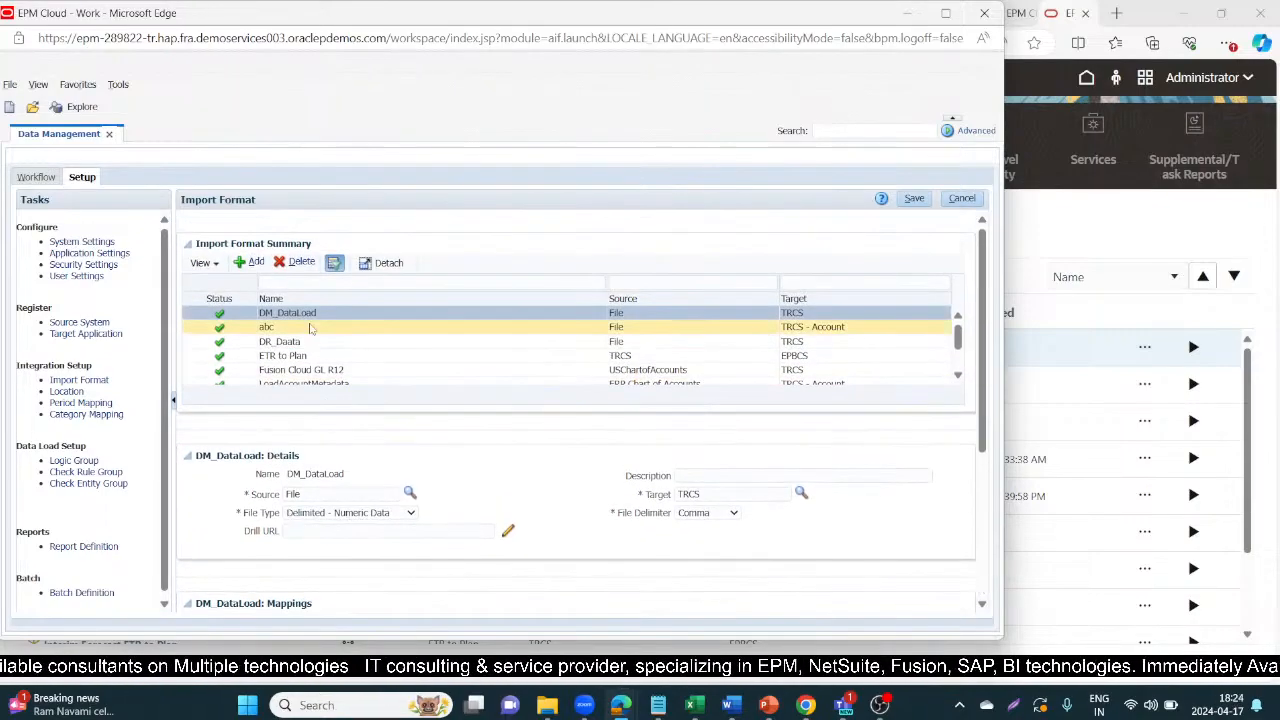
# Step: Reload the Import Format setup by switching to Location and back, and reopen the DM_DataLoad import format
pyautogui.click(302, 356)
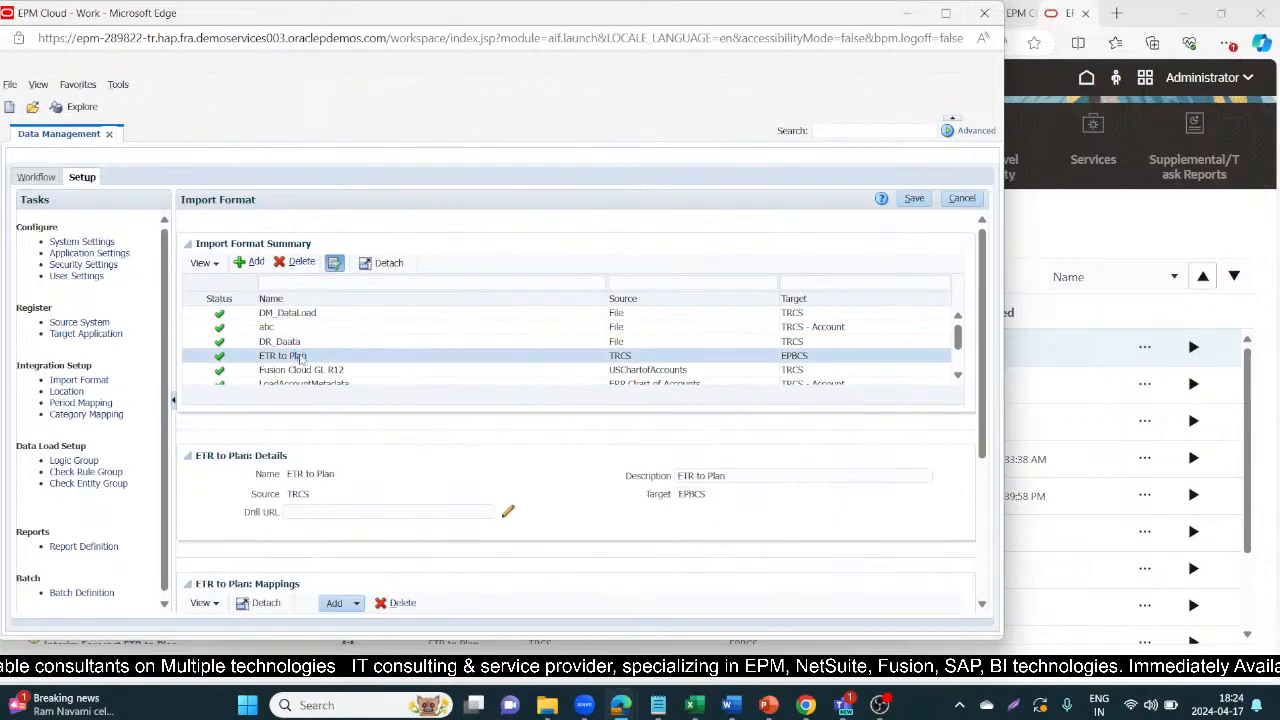
pyautogui.click(82, 404)
pyautogui.click(74, 393)
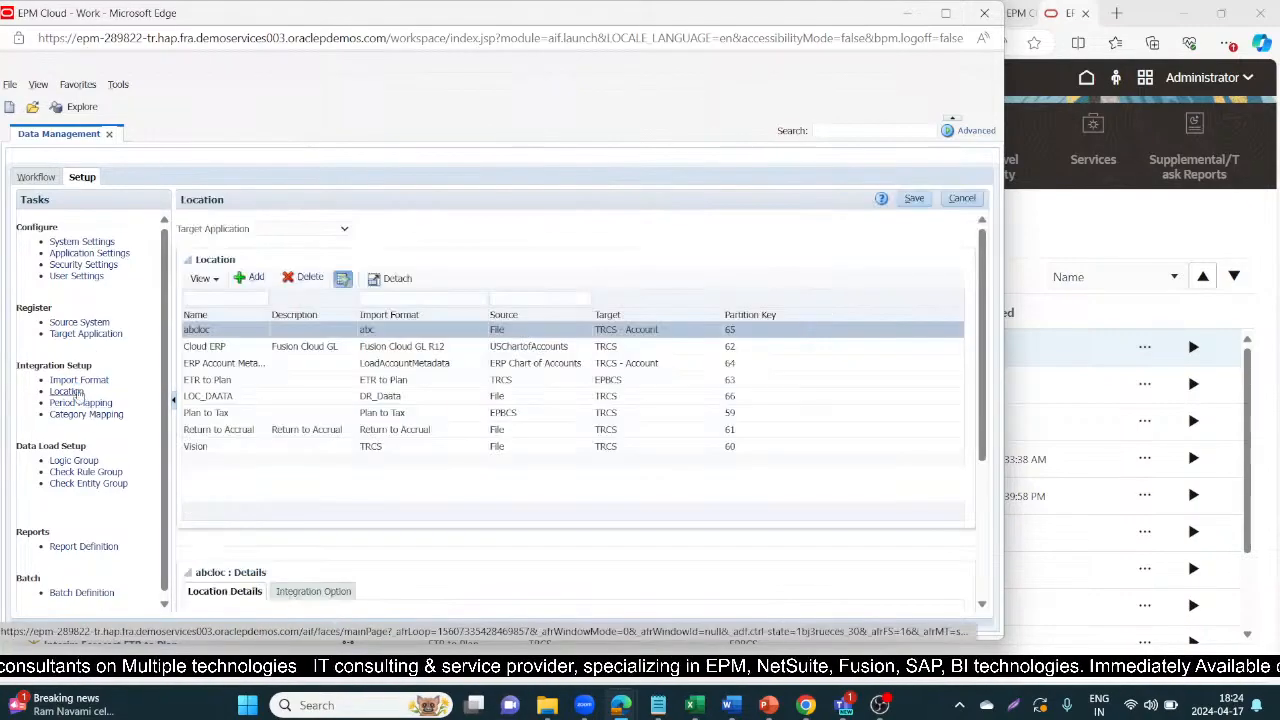
pyautogui.click(78, 380)
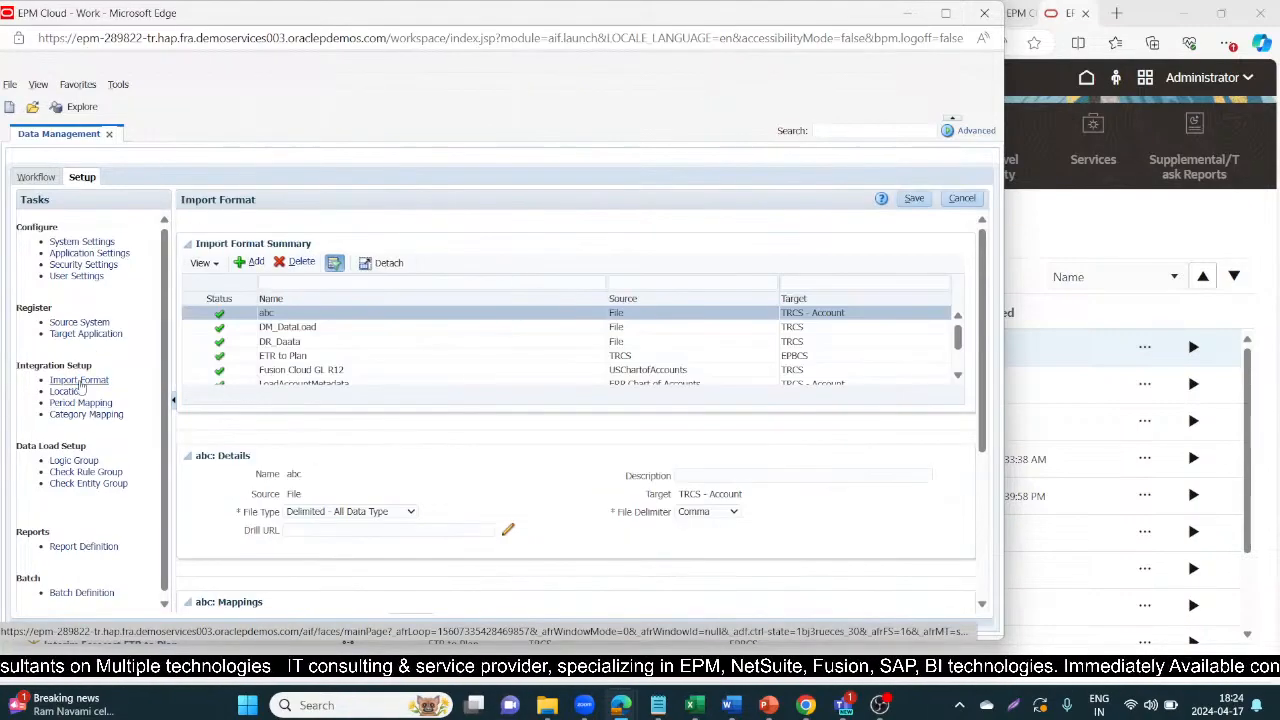
pyautogui.click(361, 328)
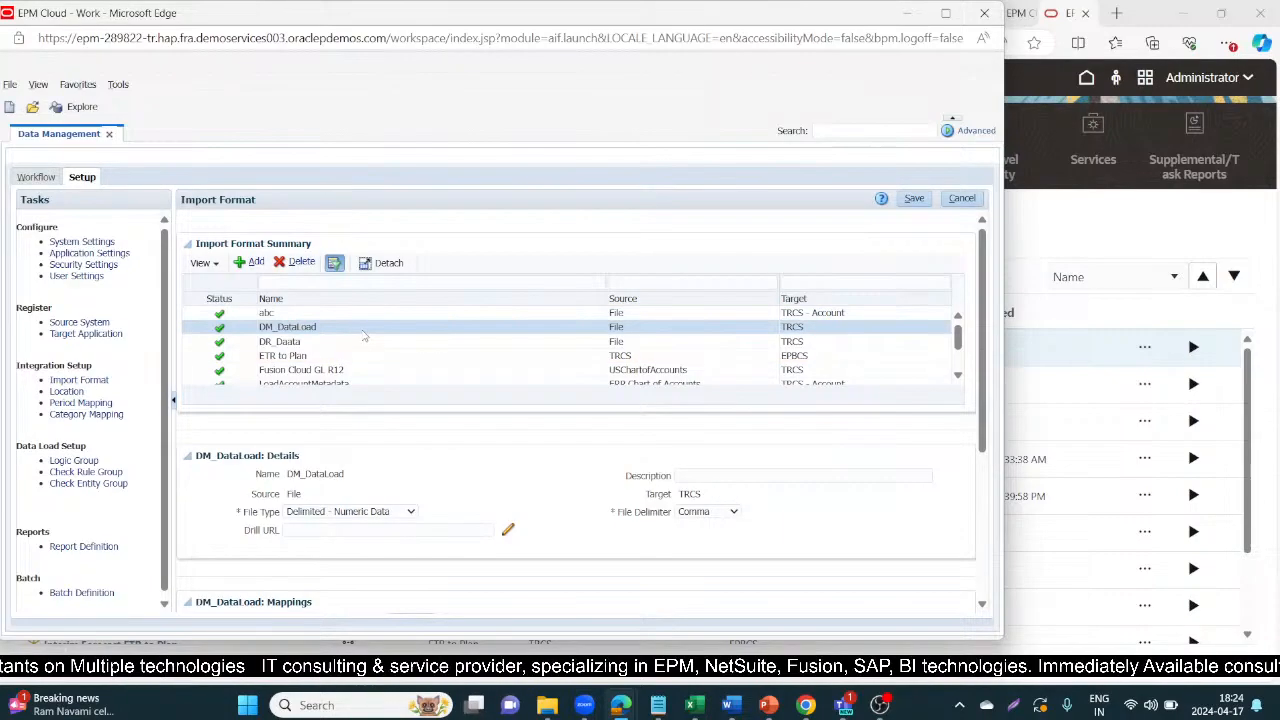
# Step: Map the From Currency target to source column From Currency with field number 3 in DM_DataLoad and save the import format
pyautogui.scroll(-3, 400, 530)
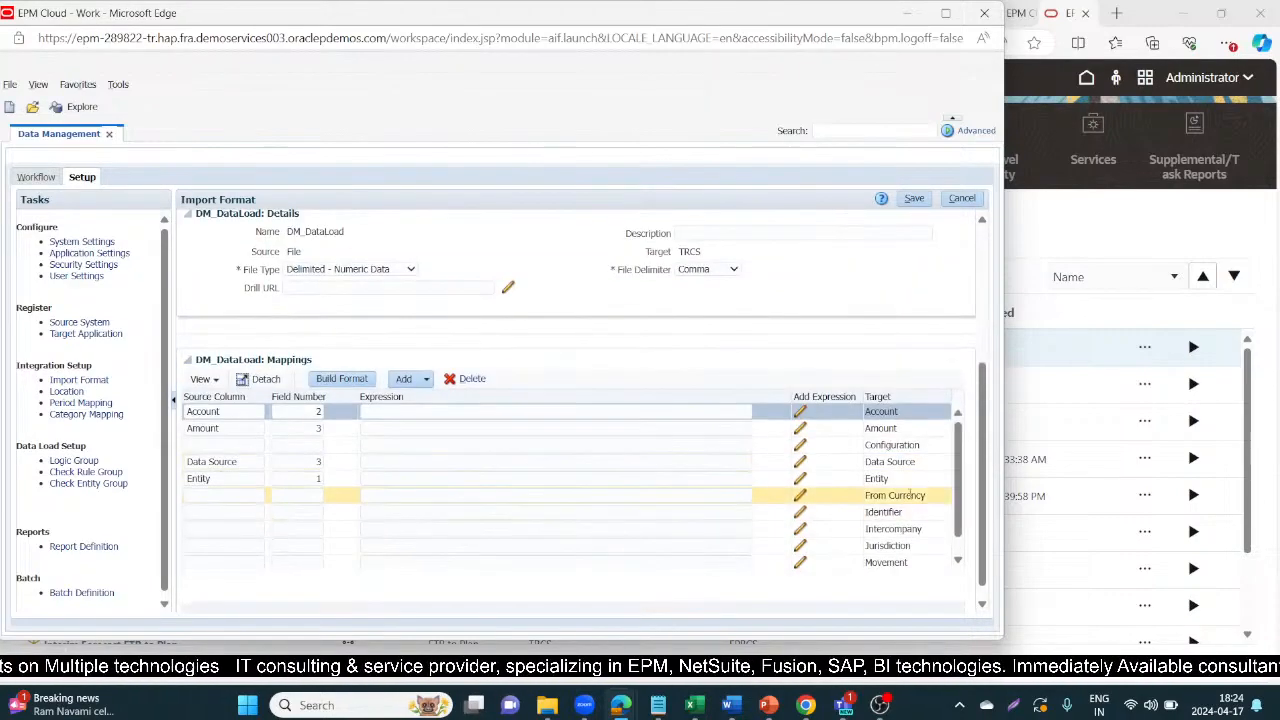
pyautogui.click(926, 495)
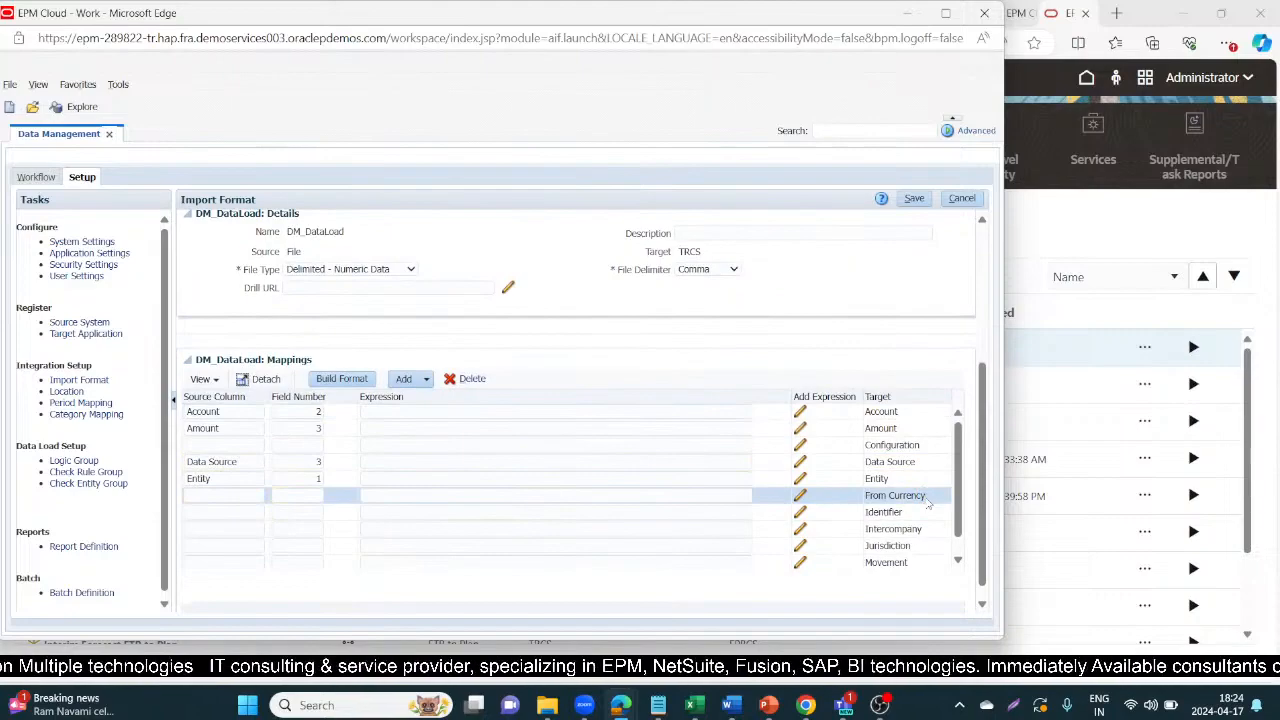
pyautogui.moveTo(926, 495); pyautogui.dragTo(858, 505)
pyautogui.hotkey('ctrl', 'c')
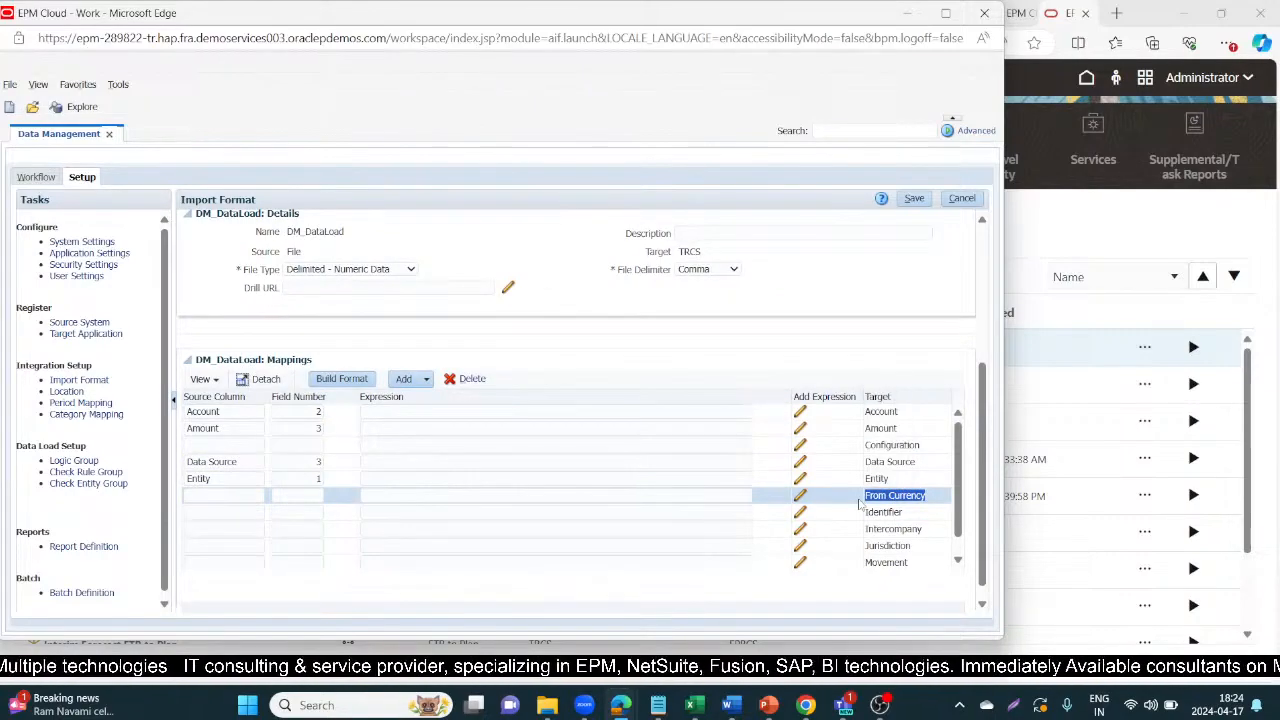
pyautogui.click(194, 494)
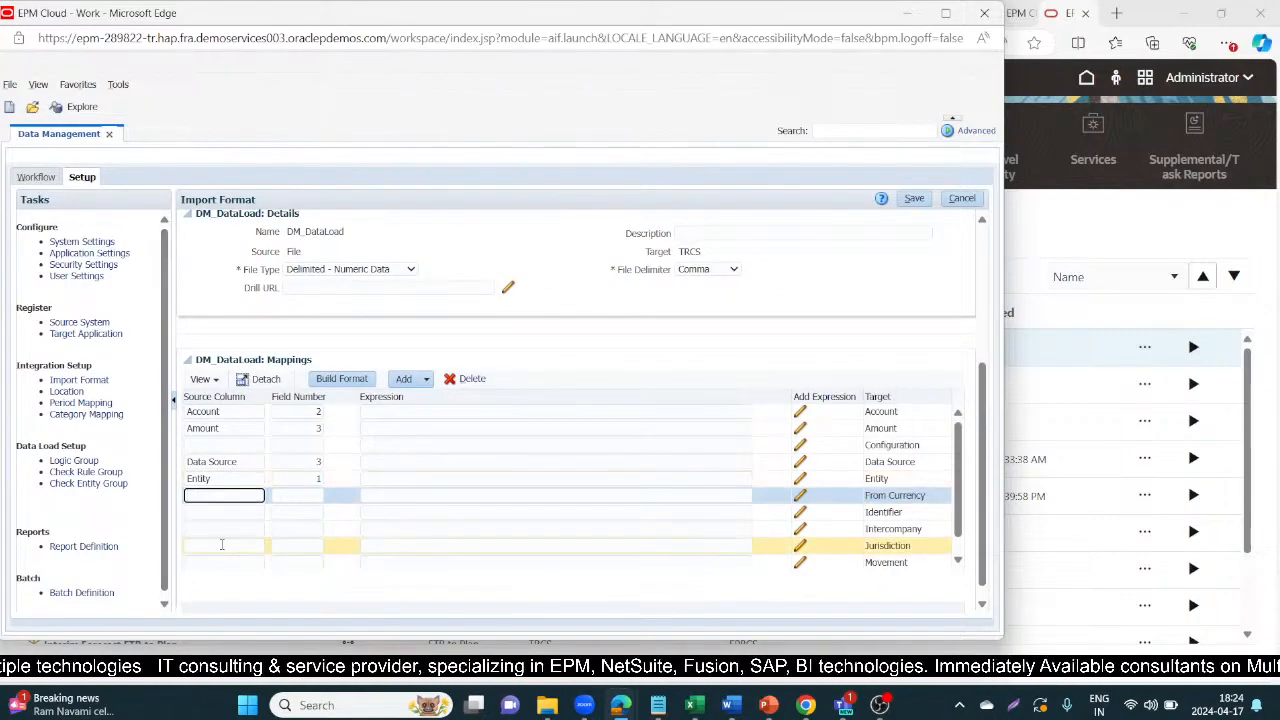
pyautogui.hotkey('ctrl', 'v')
pyautogui.press('BackSpace')
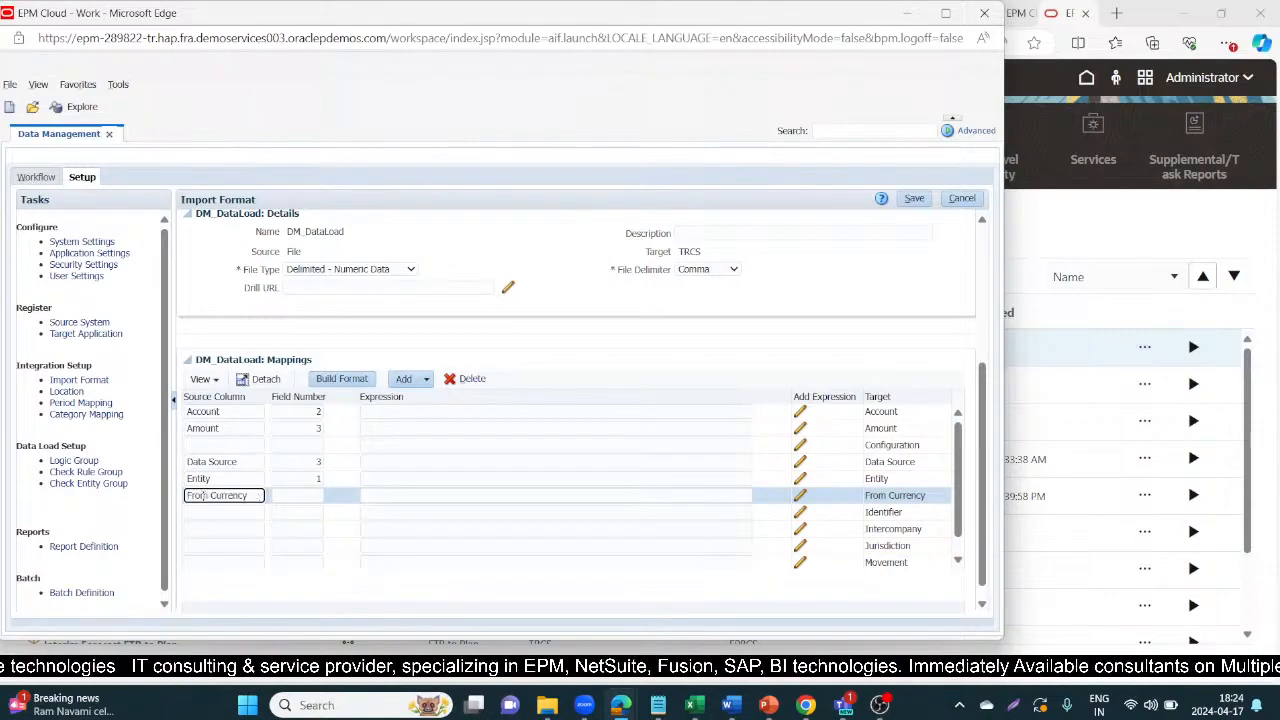
pyautogui.click(314, 495)
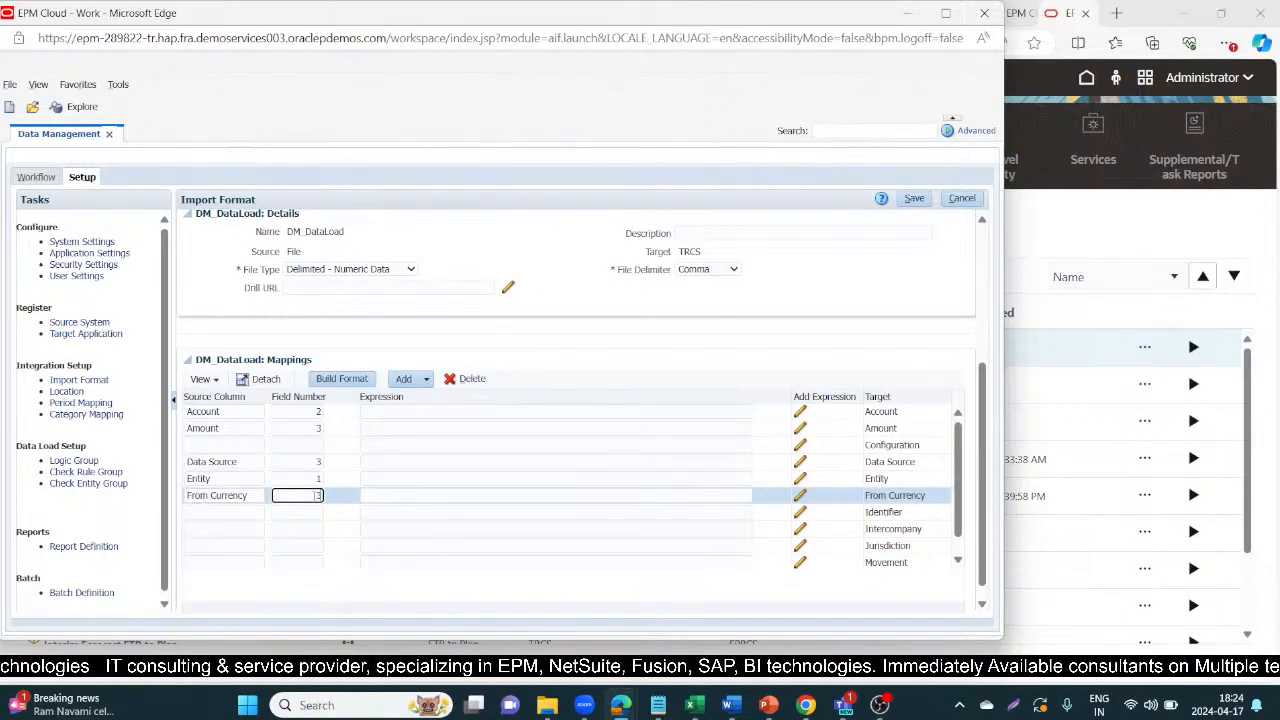
pyautogui.click(915, 199)
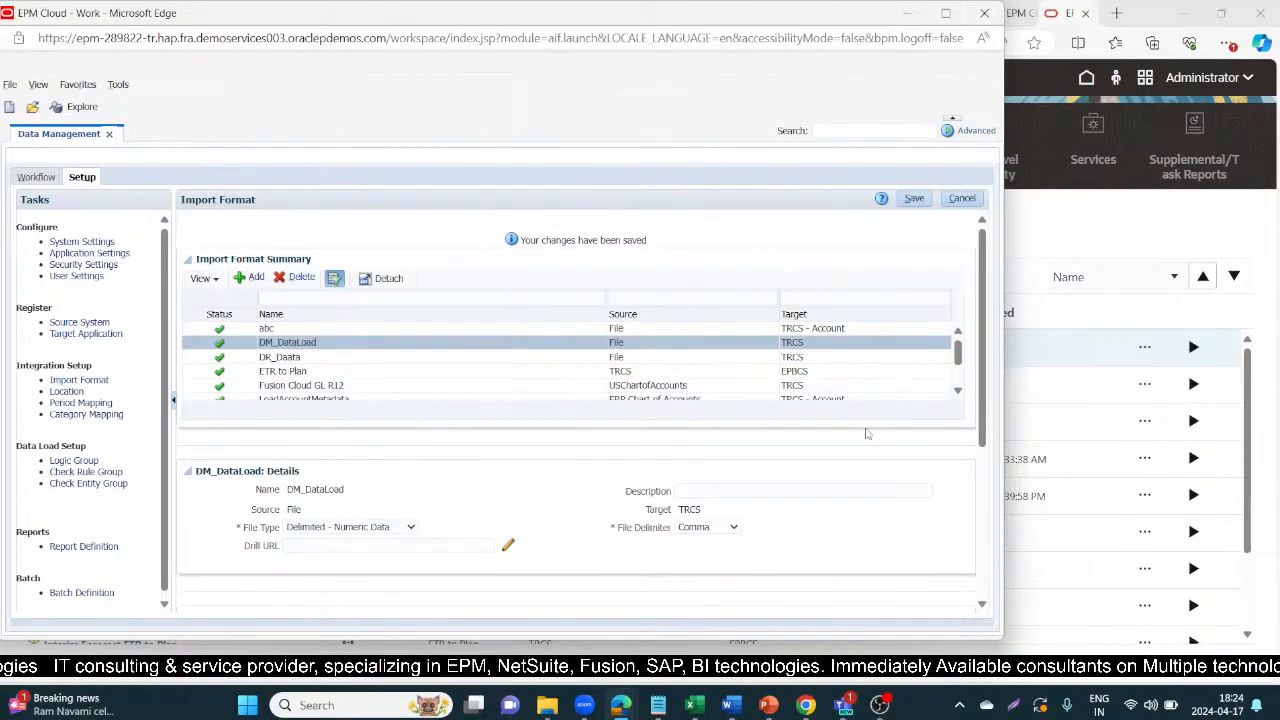
# Step: Map the Intercompany target to source column Intercompany with field number 3 in DM_DataLoad and save the import format
pyautogui.scroll(-3, 741, 381)
pyautogui.click(921, 515)
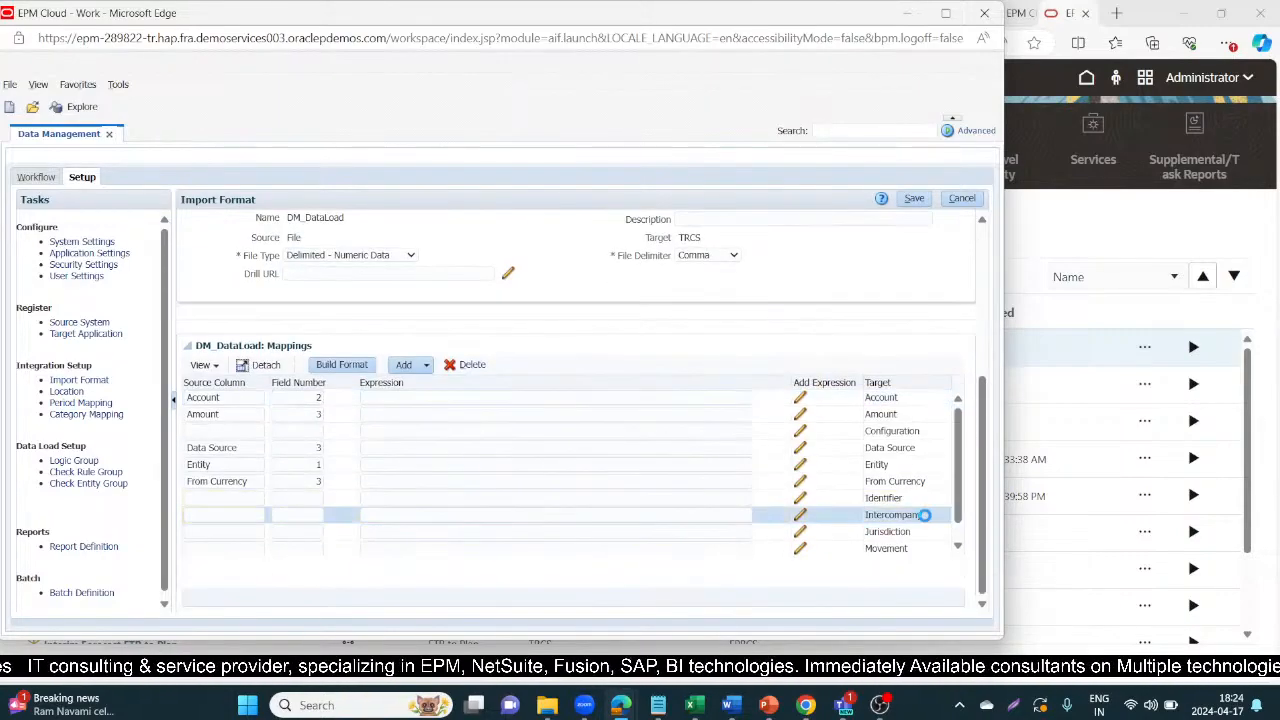
pyautogui.moveTo(922, 515); pyautogui.dragTo(870, 515)
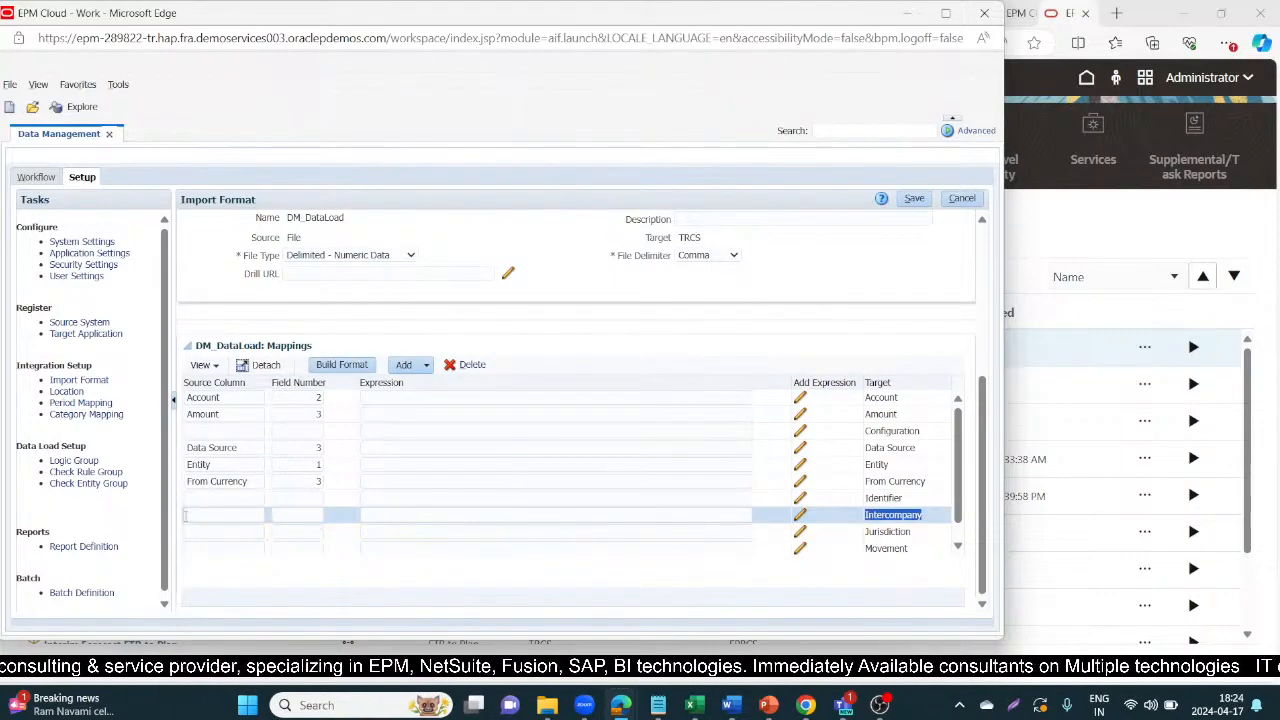
pyautogui.click(185, 515)
pyautogui.write('Intercompany')
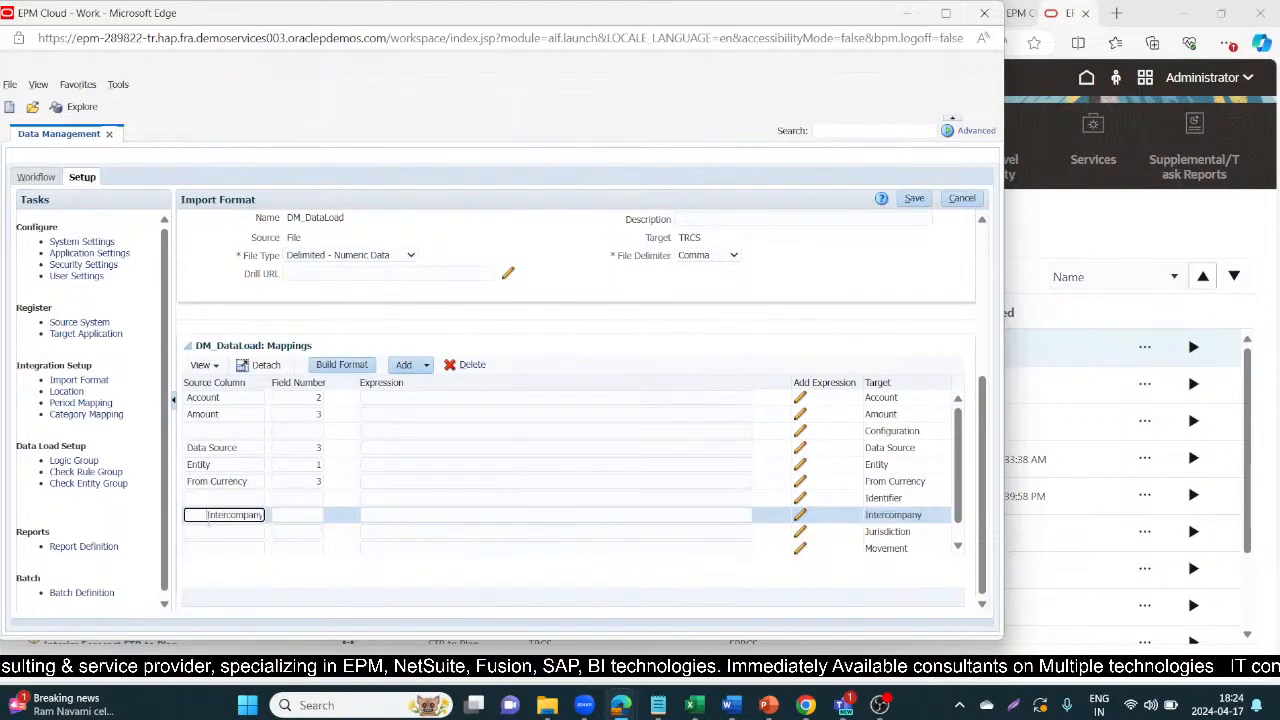
pyautogui.press('BackSpace')
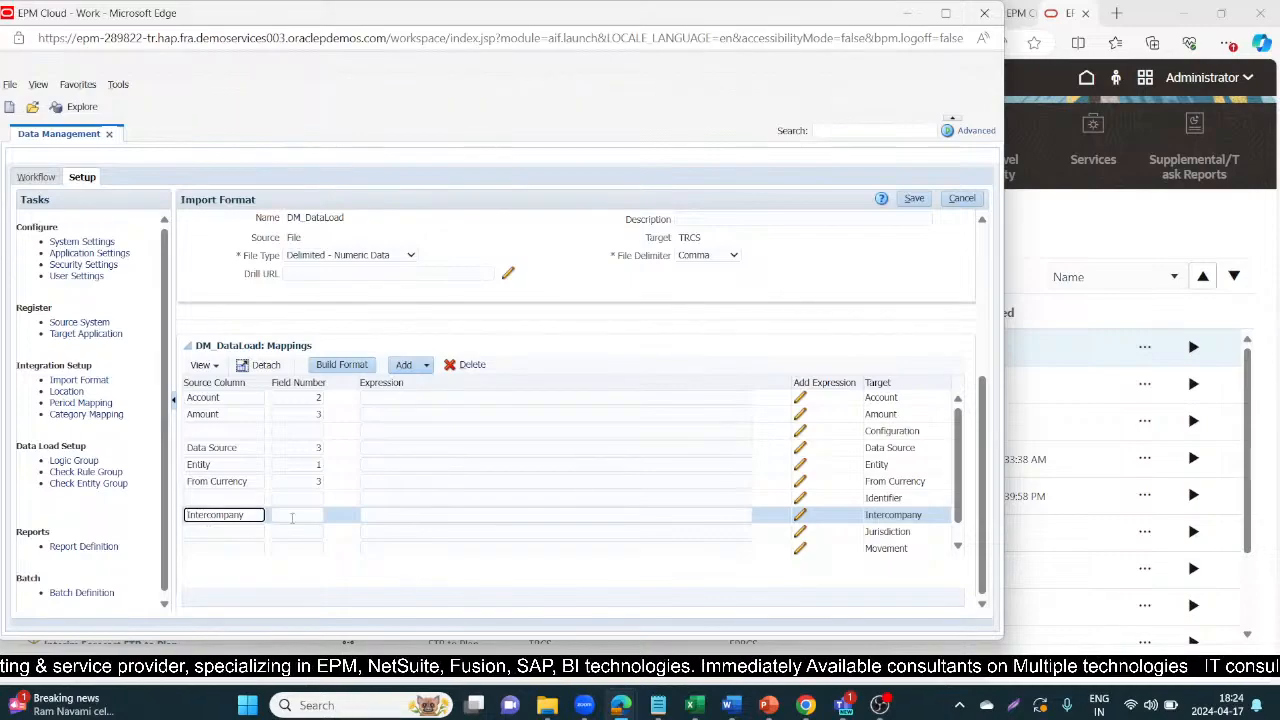
pyautogui.click(292, 516)
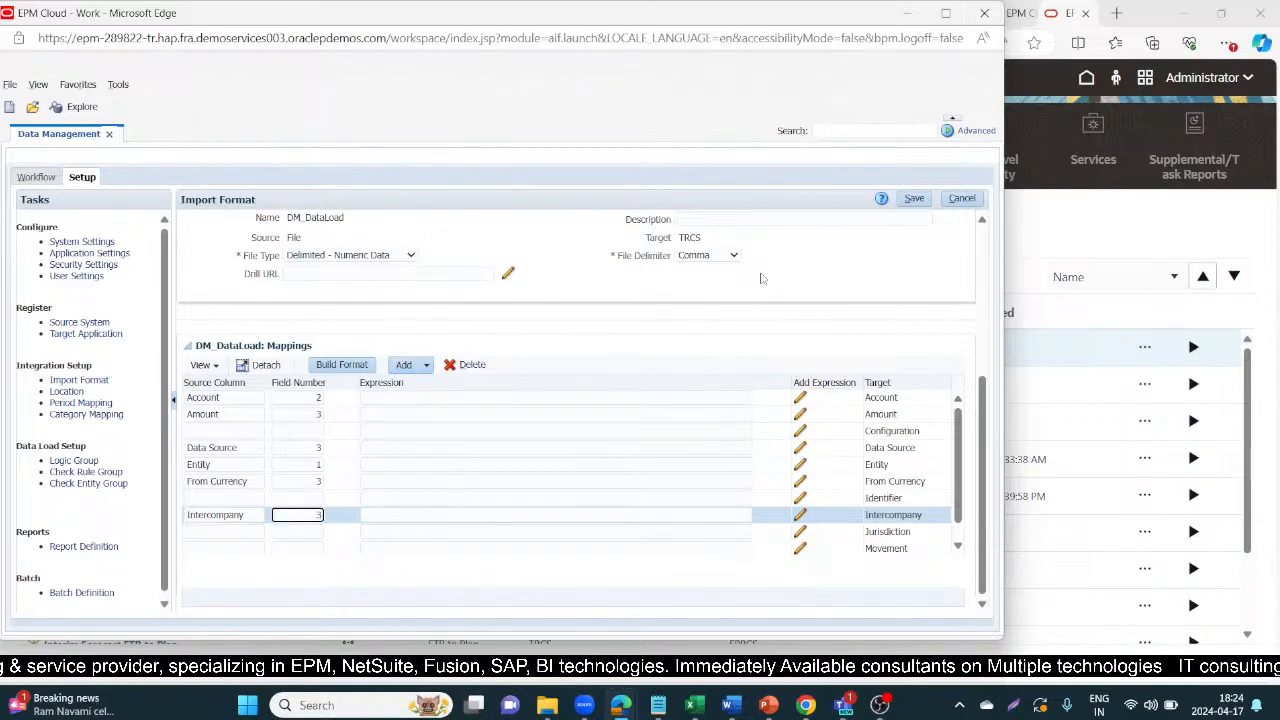
pyautogui.click(914, 198)
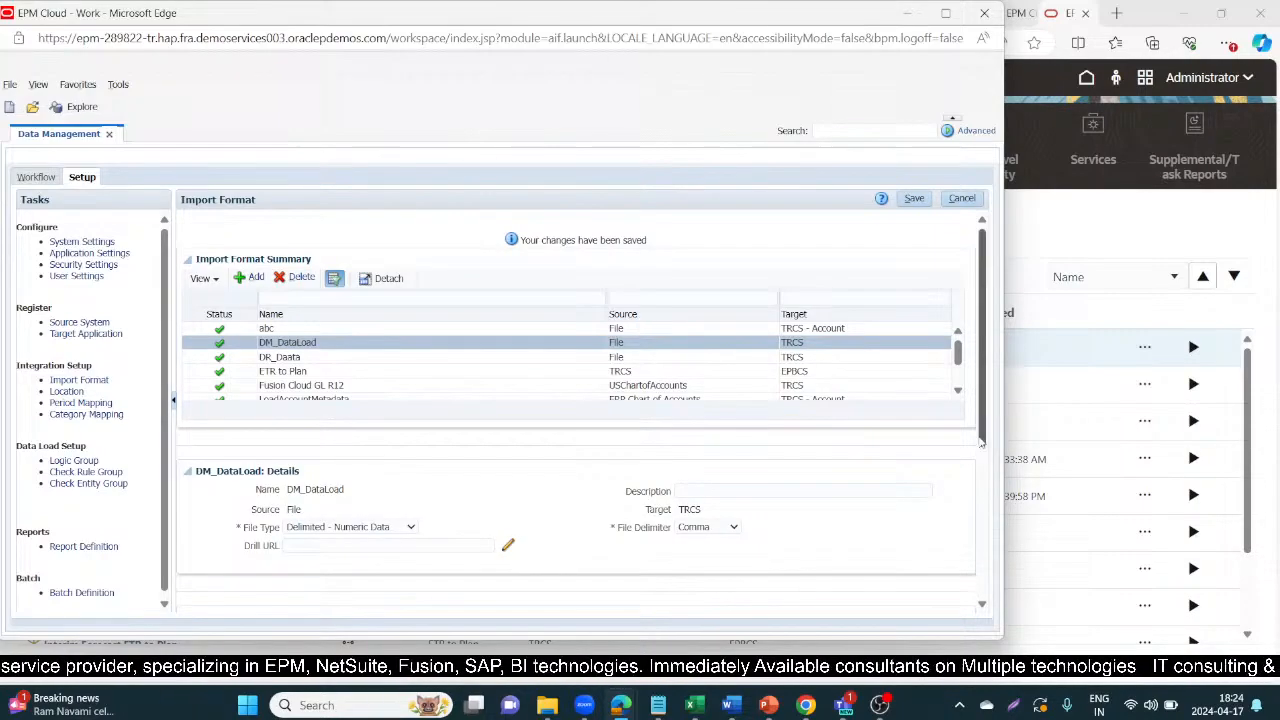
# Step: Map the Jurisdiction target to source column Jurisdiction with field number 3 in DM_DataLoad and save the import format
pyautogui.scroll(-2, 985, 560)
pyautogui.scroll(-2, 985, 560)
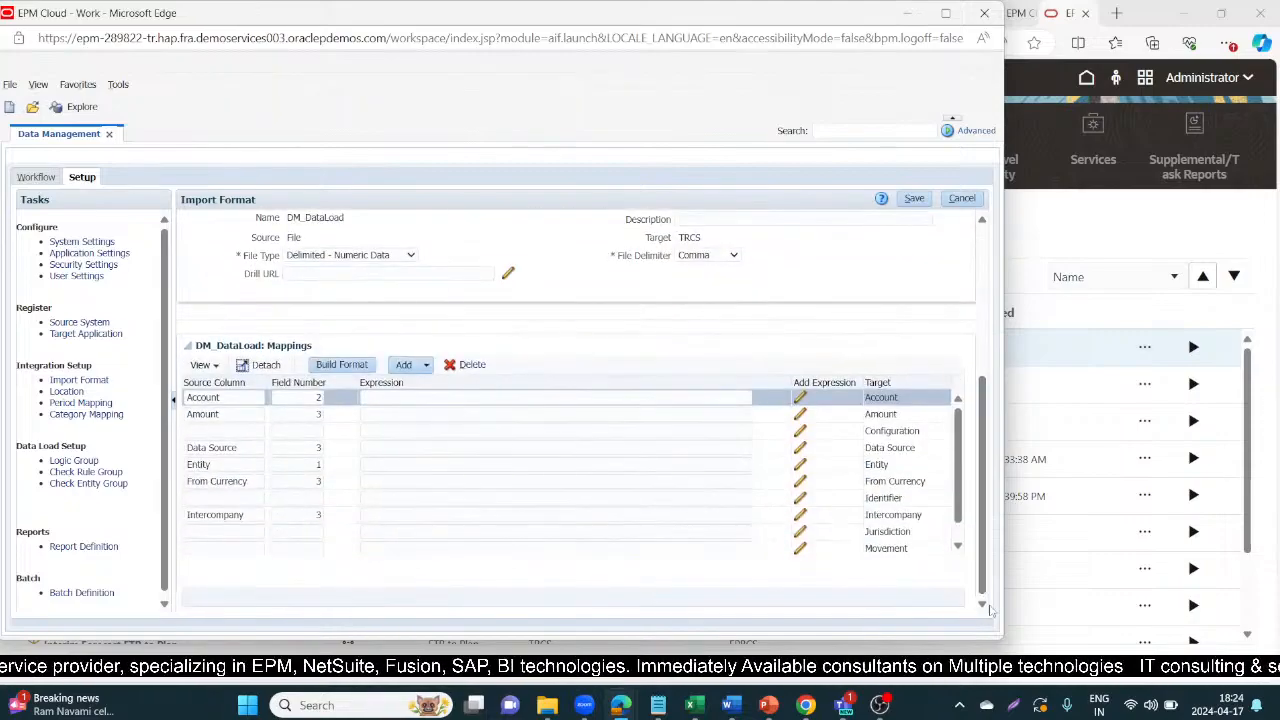
pyautogui.click(912, 532)
pyautogui.moveTo(912, 532); pyautogui.dragTo(856, 535)
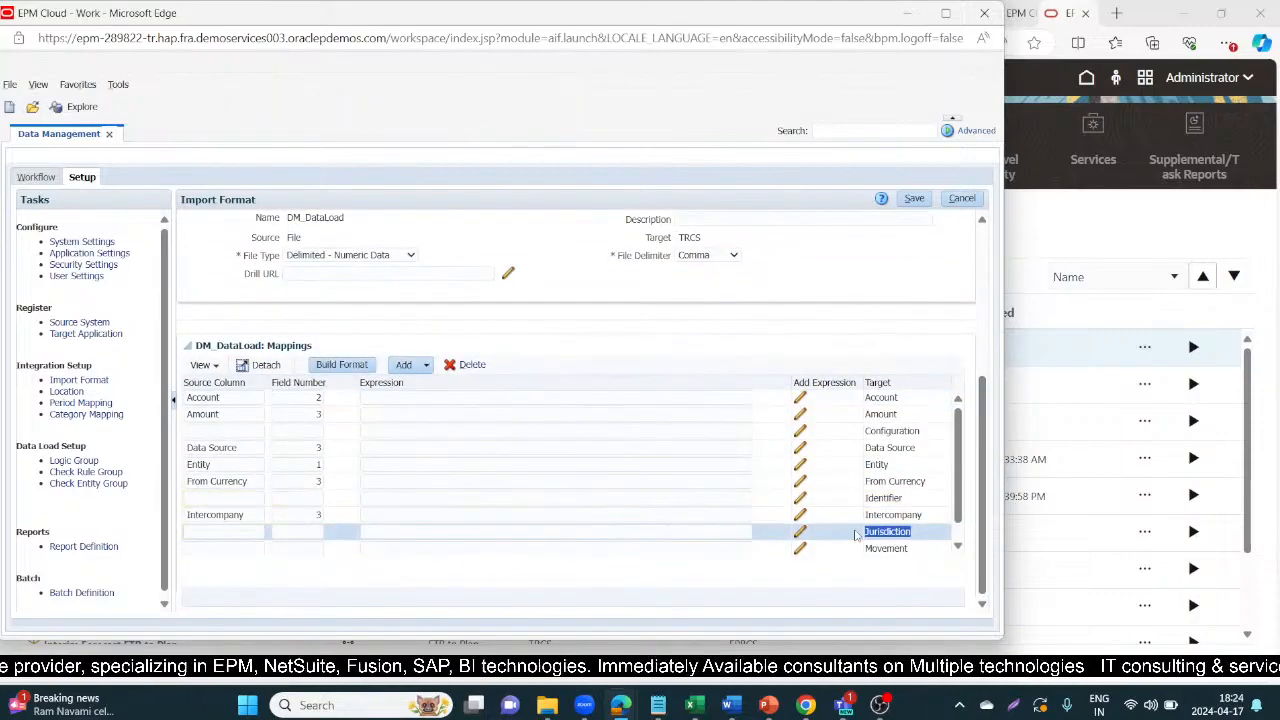
pyautogui.hotkey('ctrl', 'c')
pyautogui.click(250, 532)
pyautogui.hotkey('ctrl', 'v')
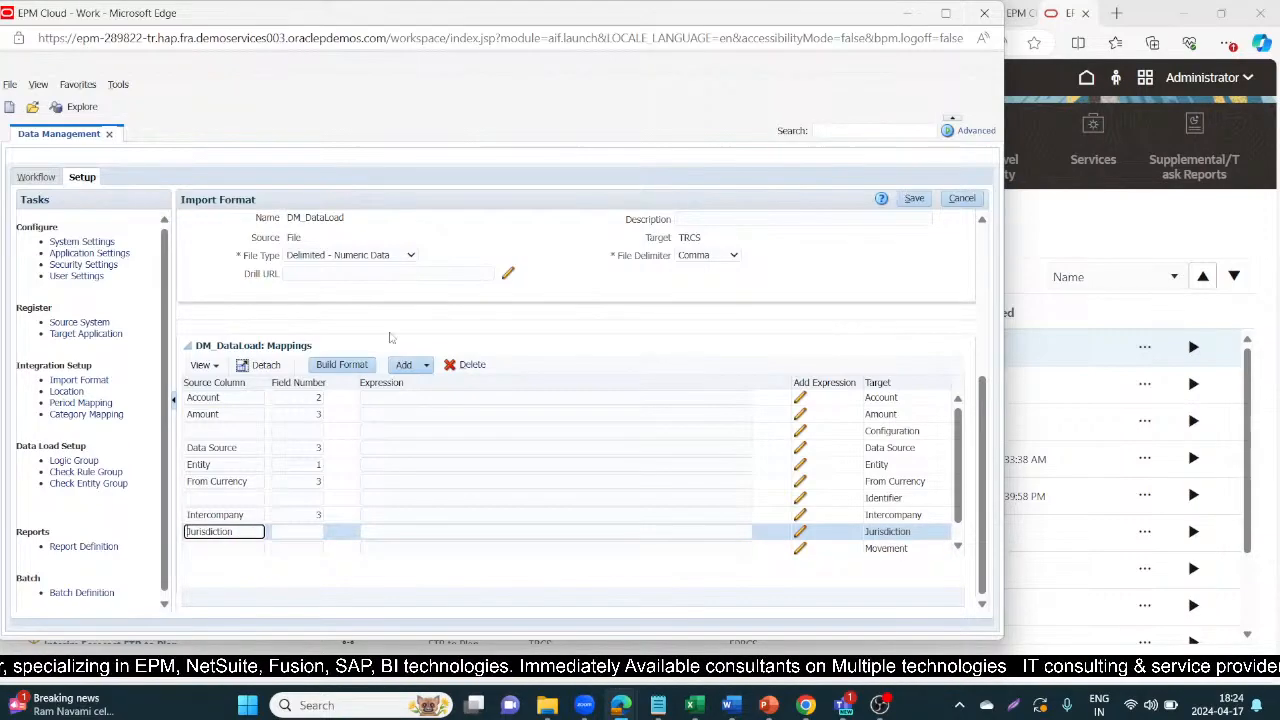
pyautogui.click(288, 531)
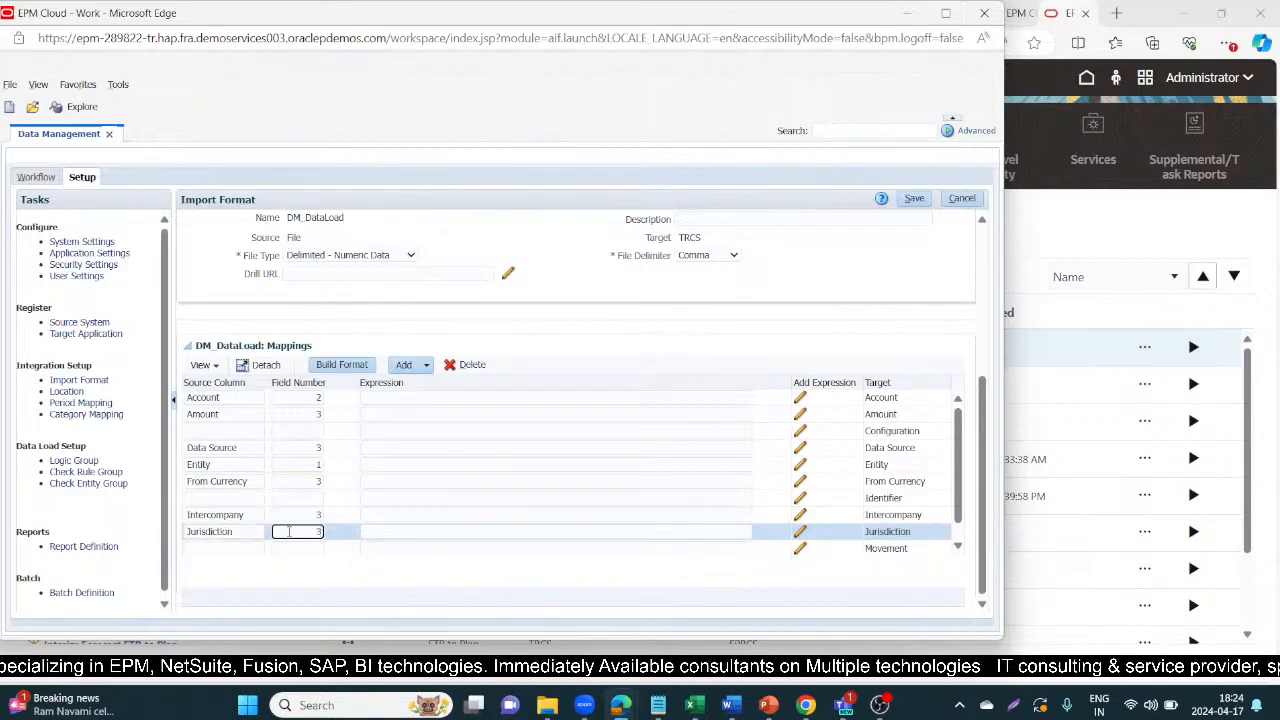
pyautogui.write('3')
pyautogui.click(913, 199)
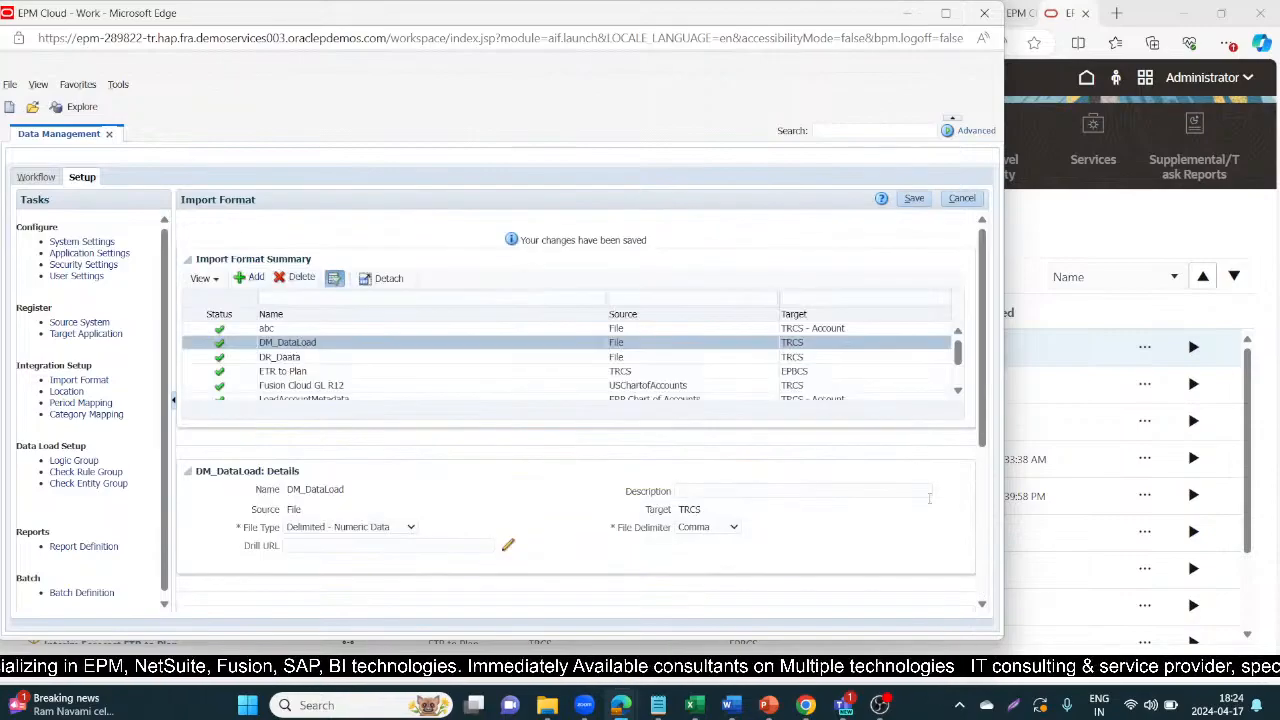
# Step: Map the Movement target to source column Movement with field number 3 in DM_DataLoad and save the import format
pyautogui.scroll(-3, 938, 490)
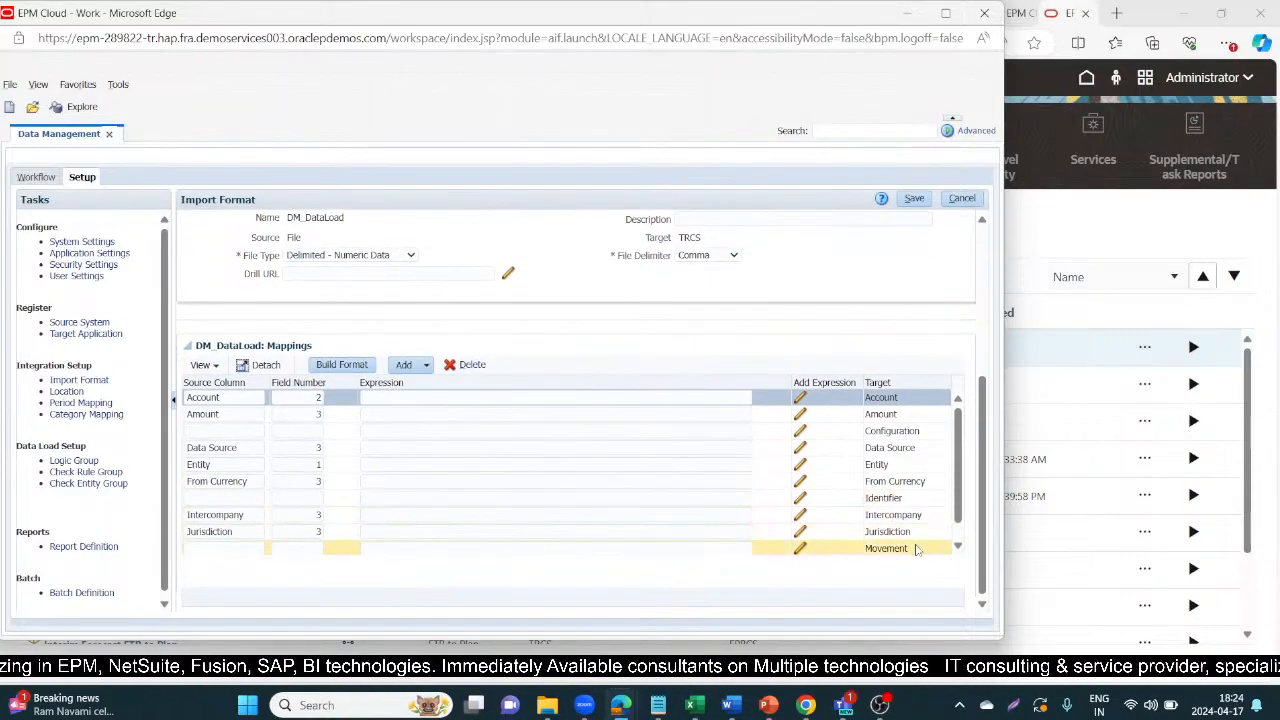
pyautogui.click(915, 546)
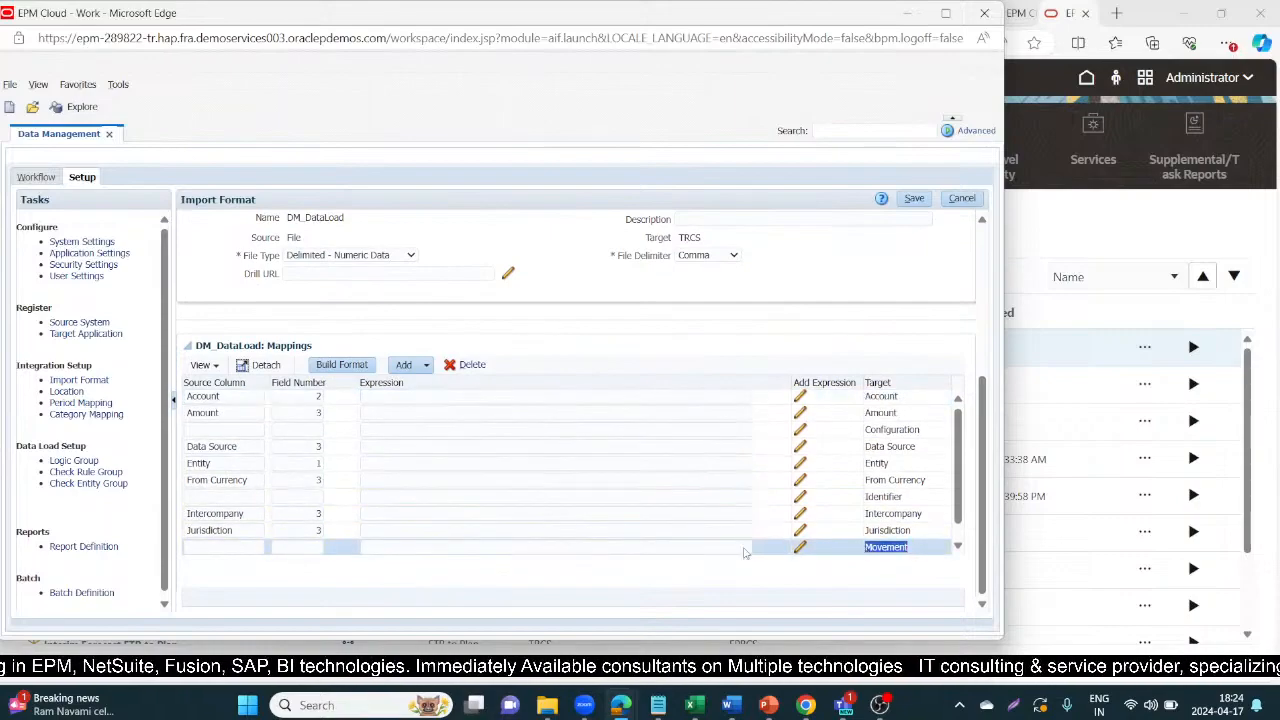
pyautogui.click(189, 548)
pyautogui.hotkey('ctrl', 'v')
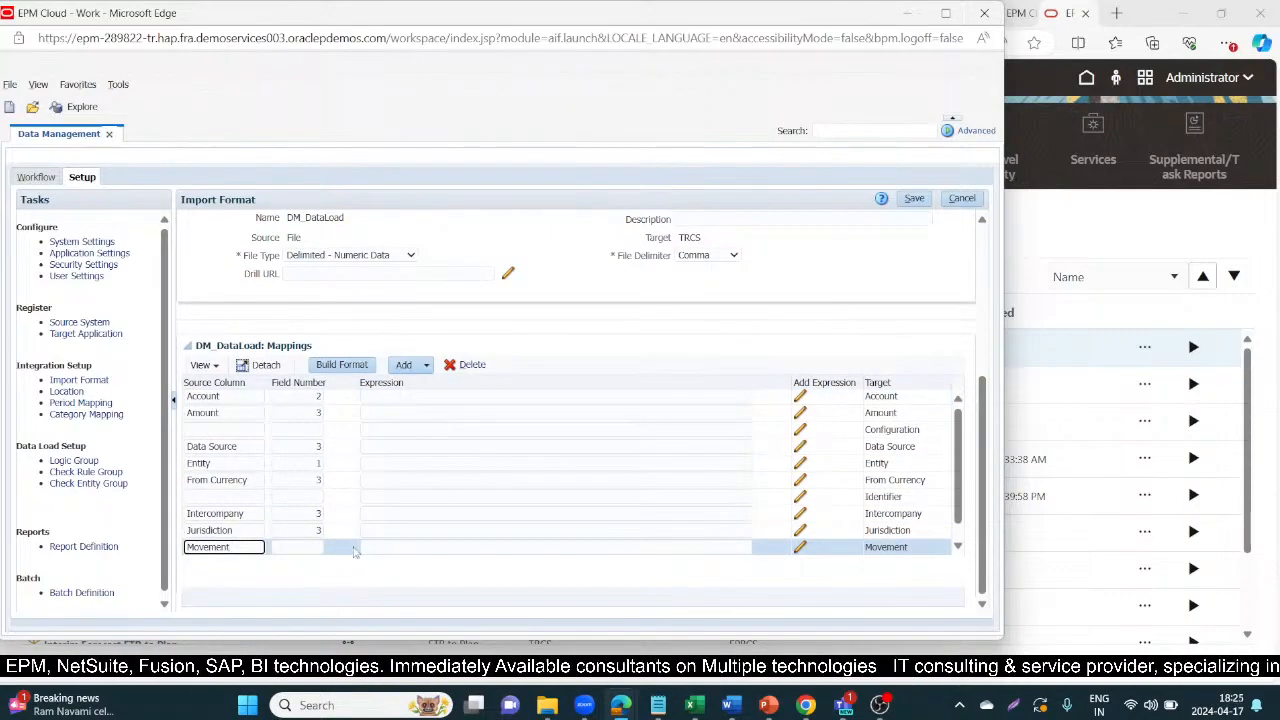
pyautogui.click(306, 547)
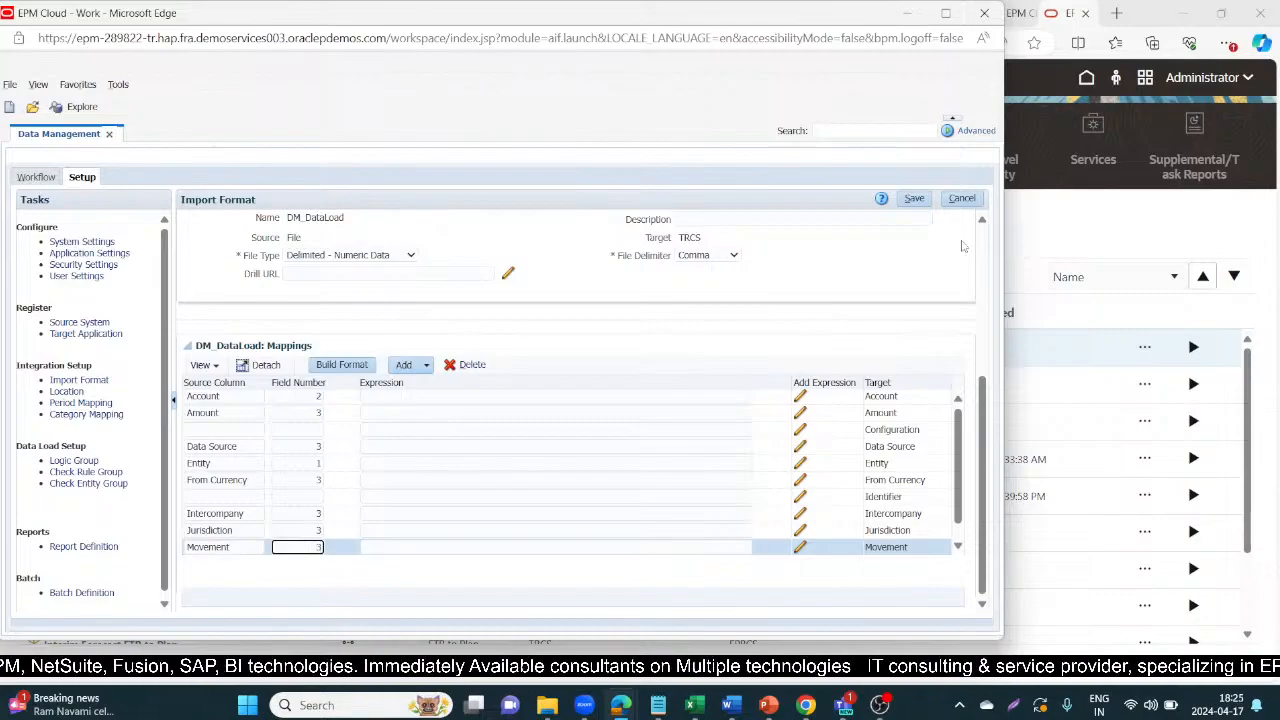
pyautogui.click(914, 198)
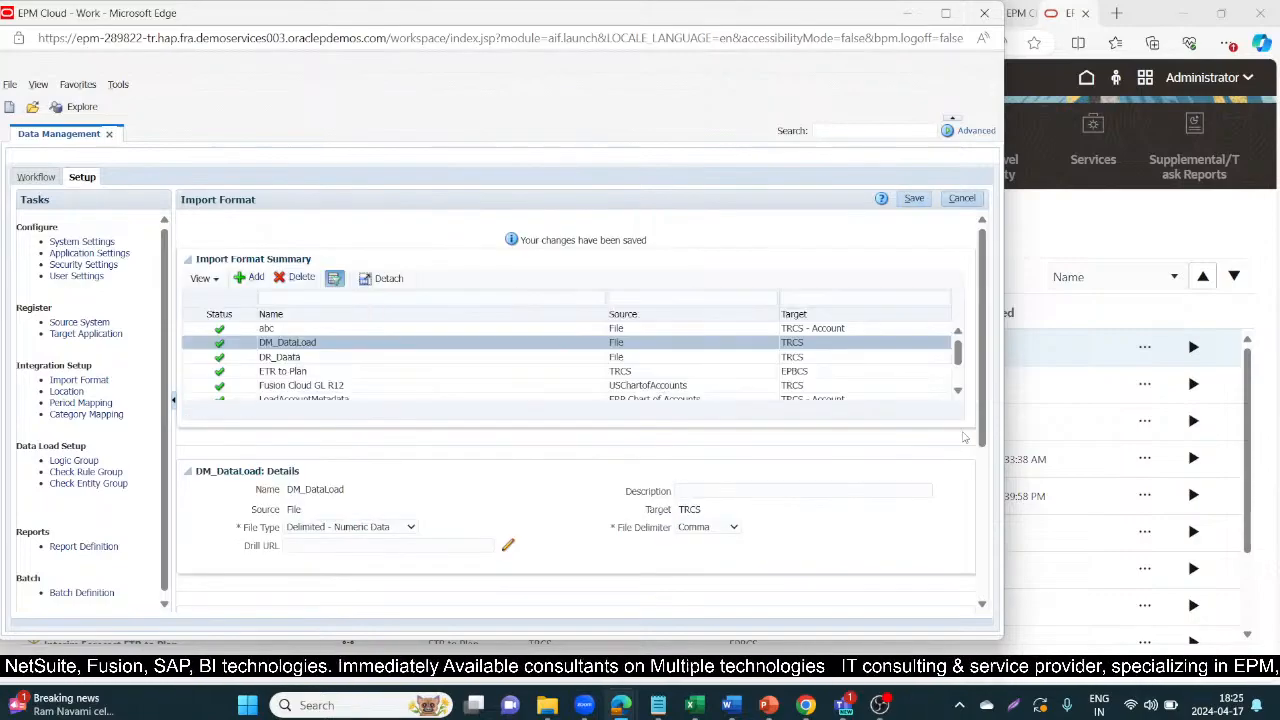
# Step: Map the Multi-GAAP target to source column Multi-GAAP with field number 3 in DM_DataLoad and save the import format
pyautogui.scroll(-3, 891, 433)
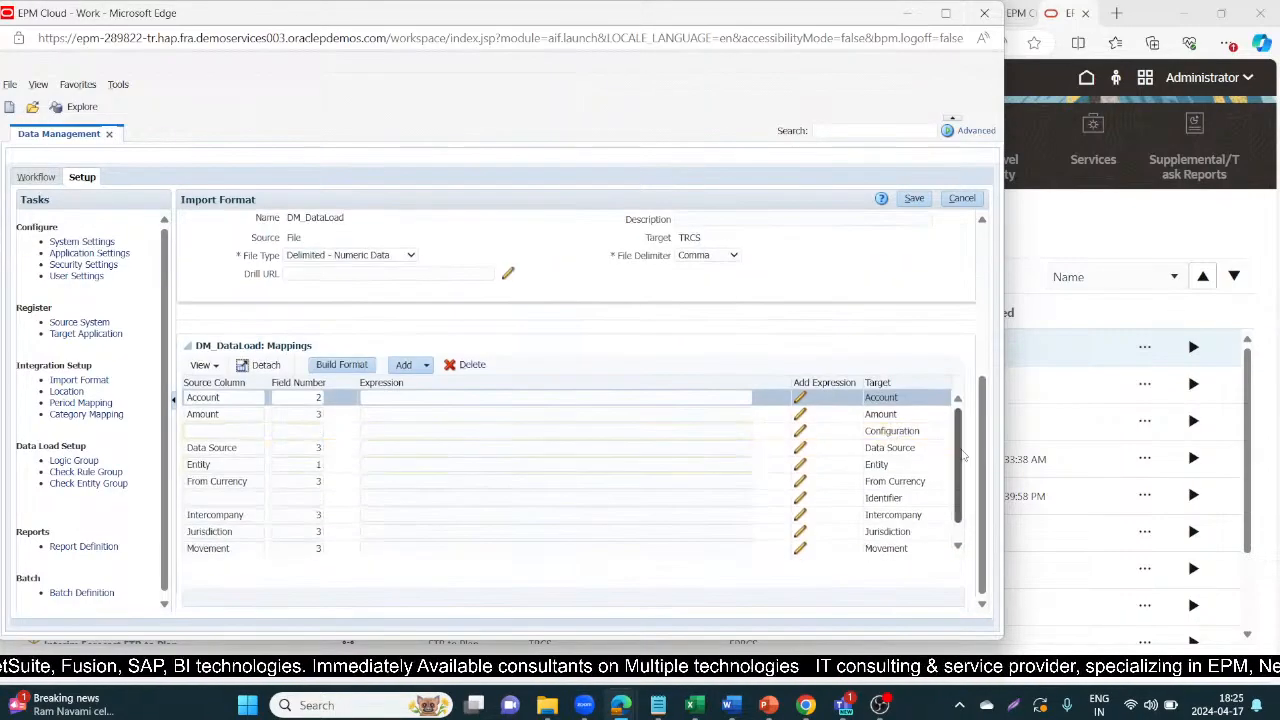
pyautogui.scroll(-1, 962, 520)
pyautogui.moveTo(963, 520); pyautogui.dragTo(856, 551)
pyautogui.click(909, 545)
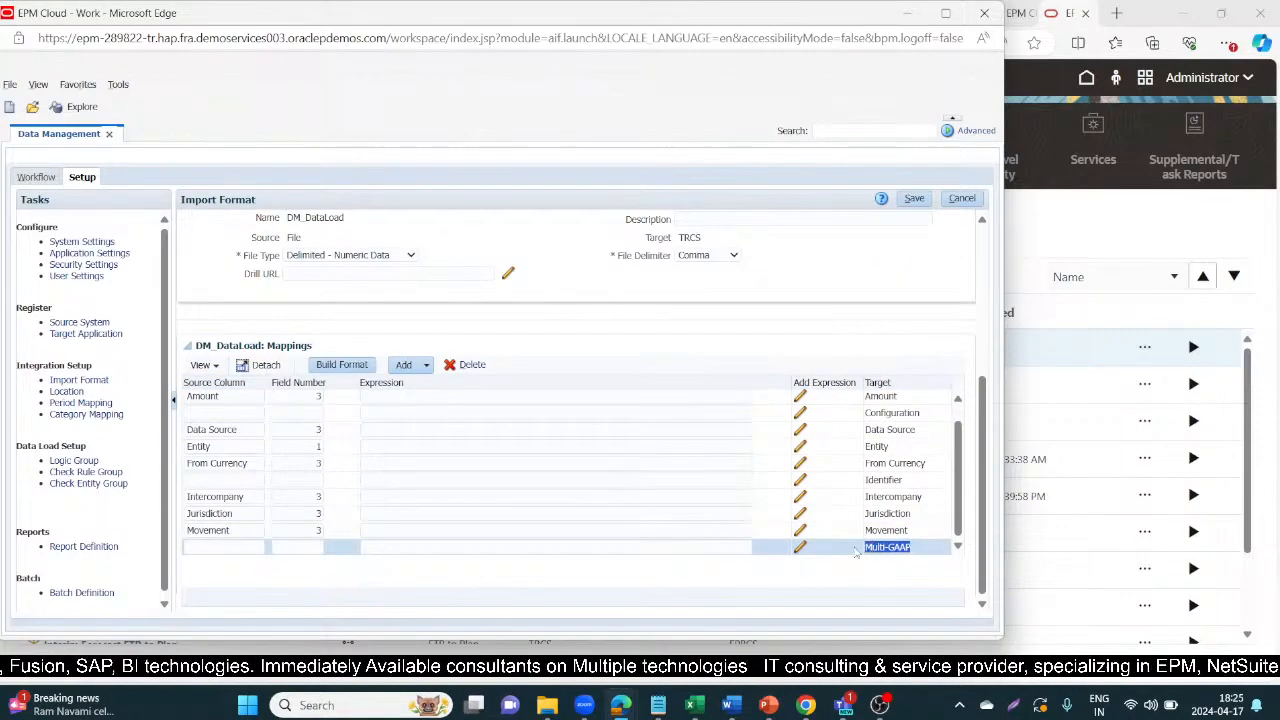
pyautogui.click(195, 547)
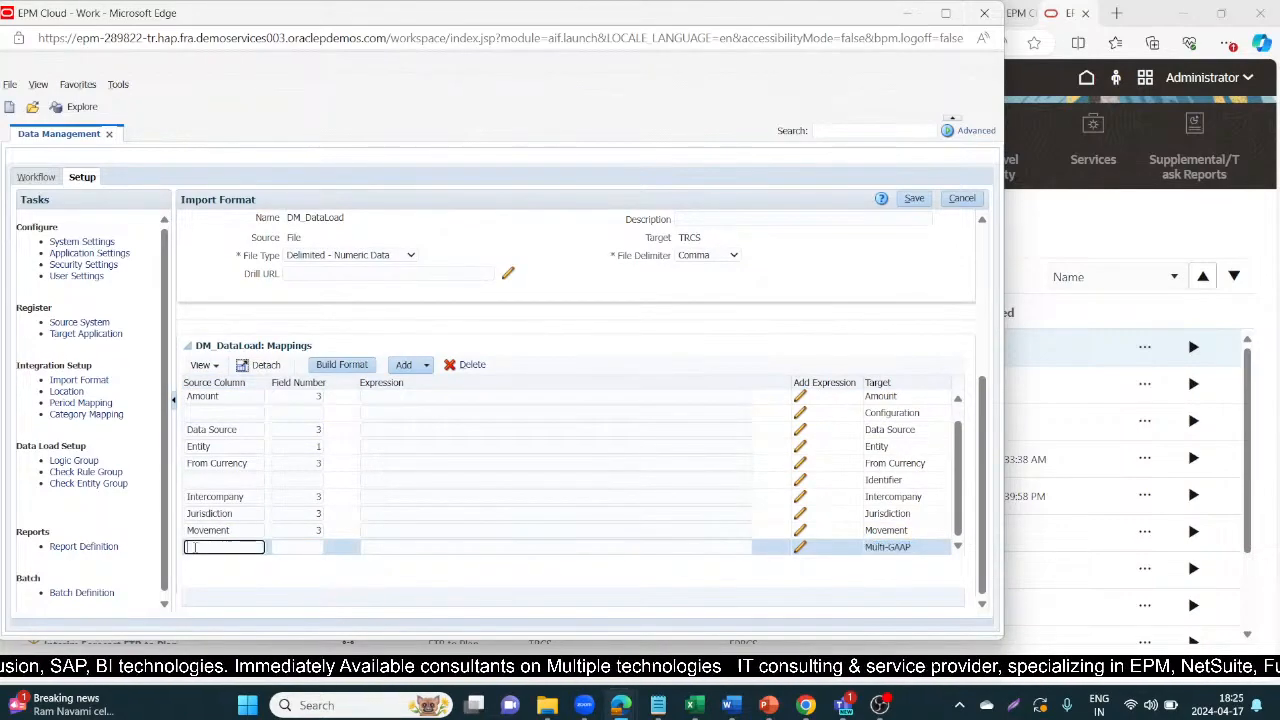
pyautogui.hotkey('ctrl', 'v')
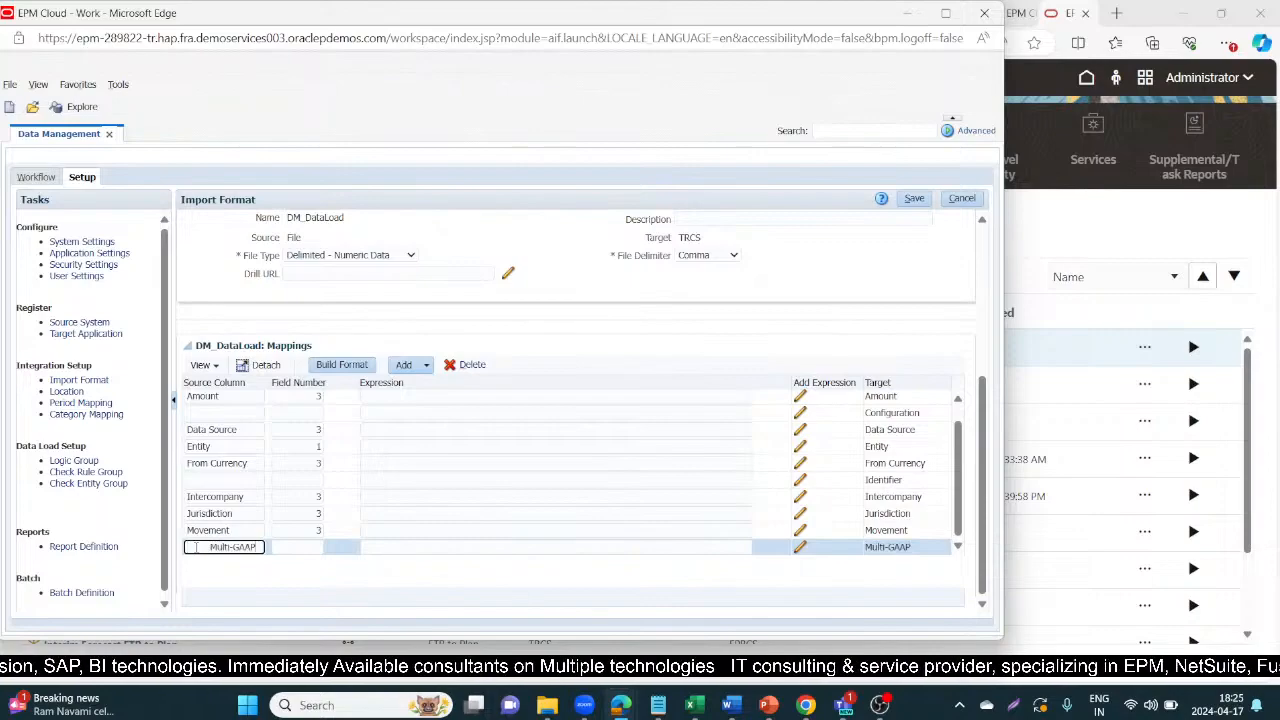
pyautogui.click(305, 547)
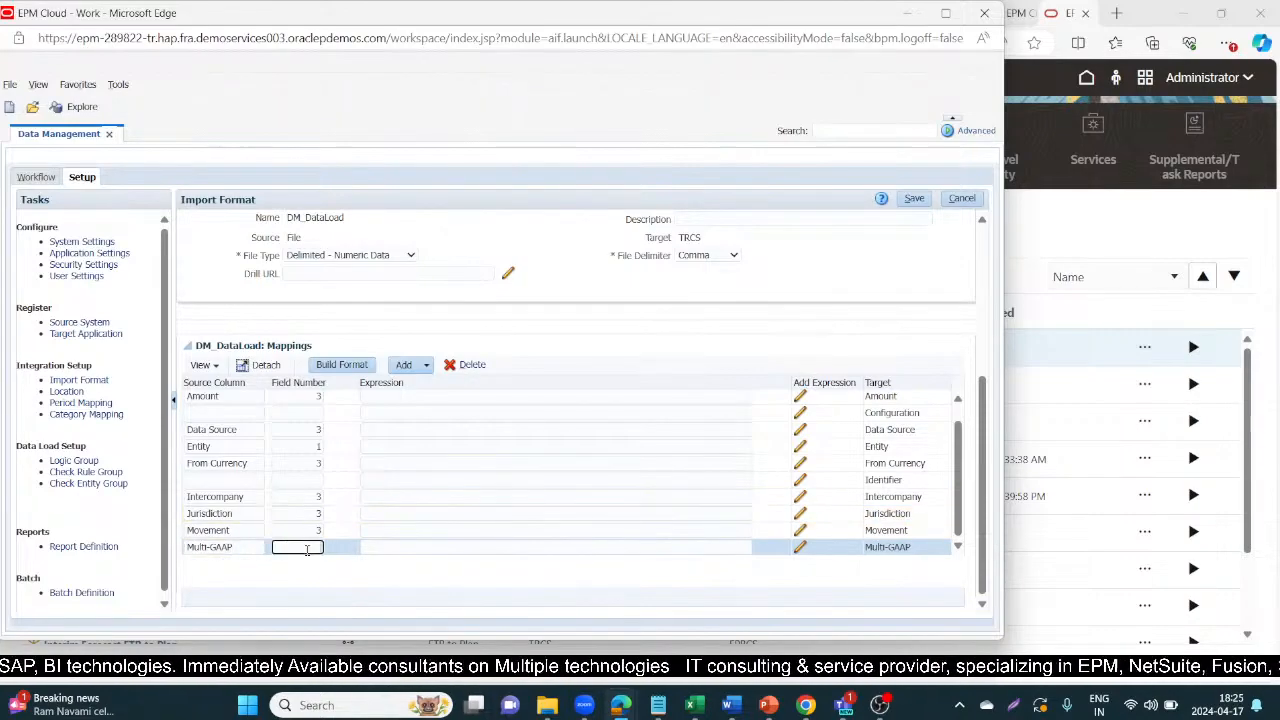
pyautogui.write('3')
pyautogui.click(914, 198)
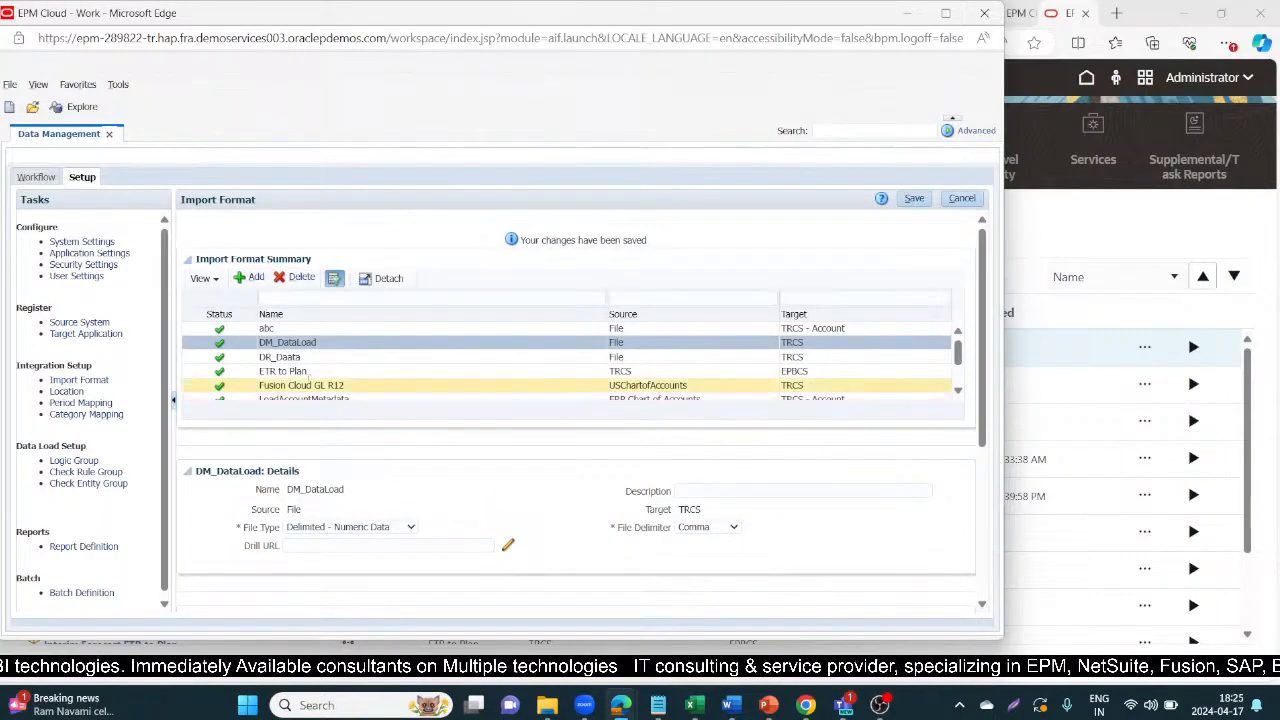
pyautogui.scroll(-3, 420, 500)
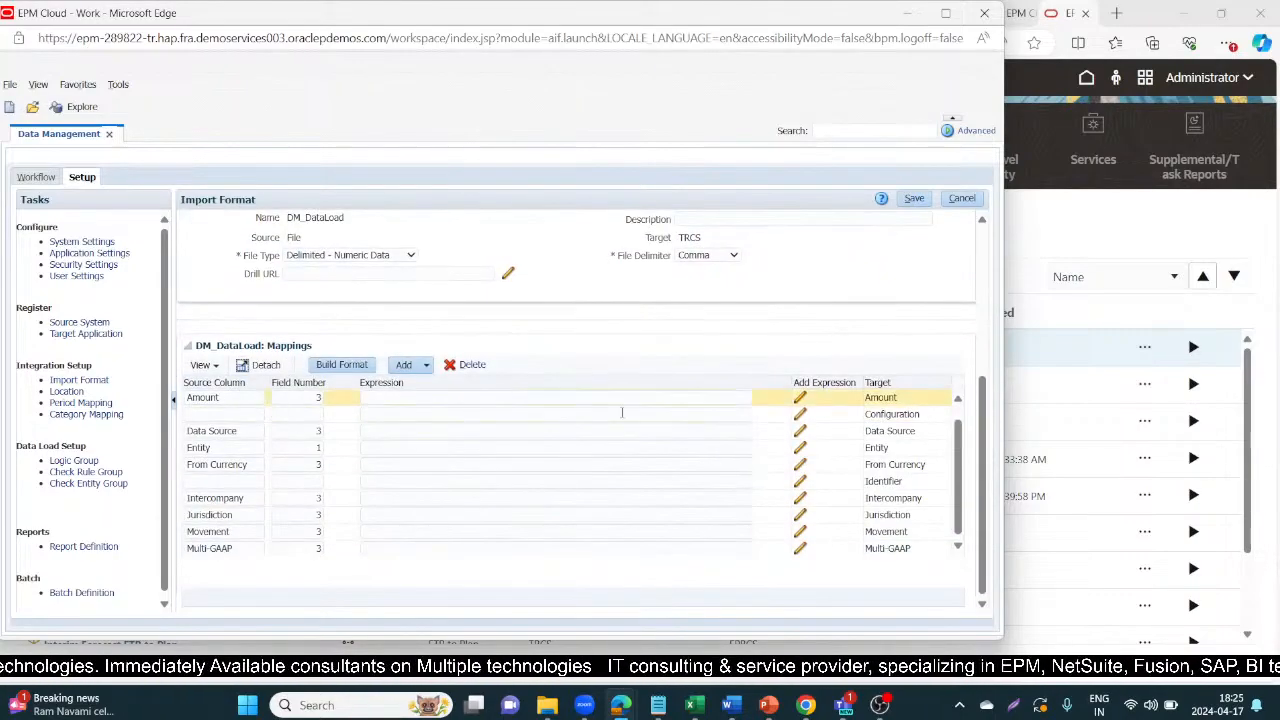
# Step: Add a new location in the Location setup and name it Loc_DataLoad
pyautogui.click(56, 392)
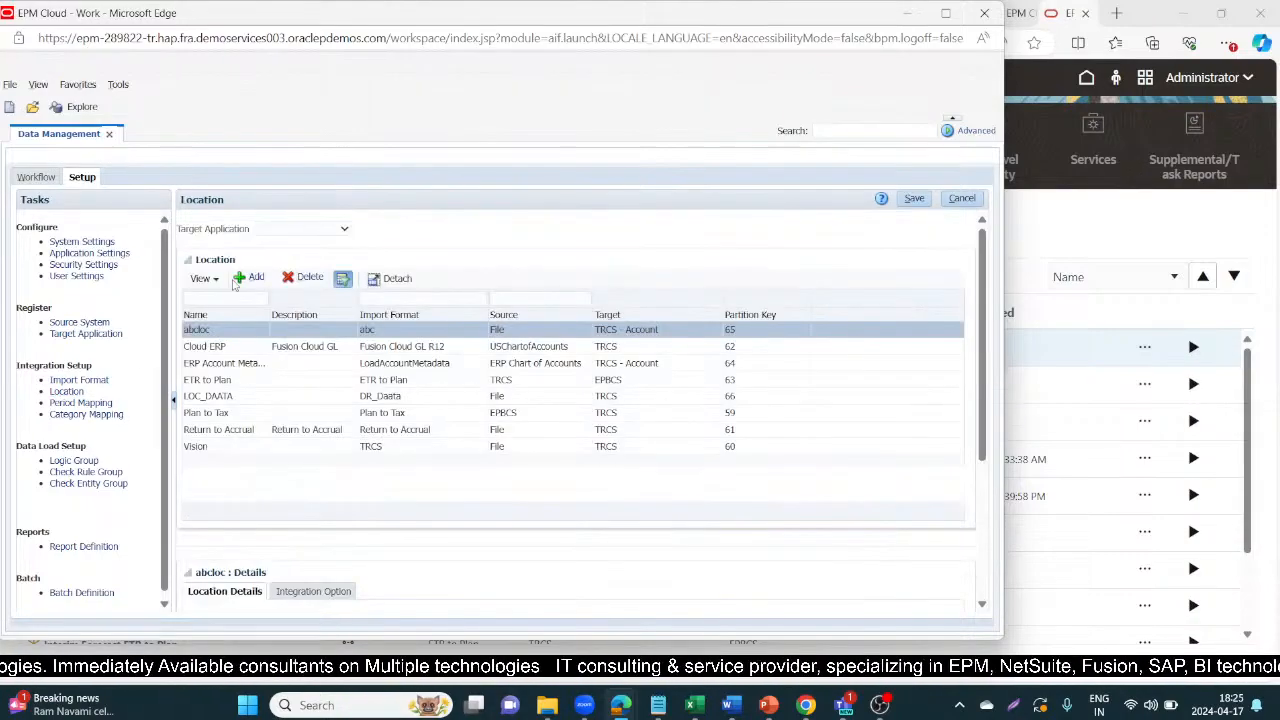
pyautogui.click(241, 280)
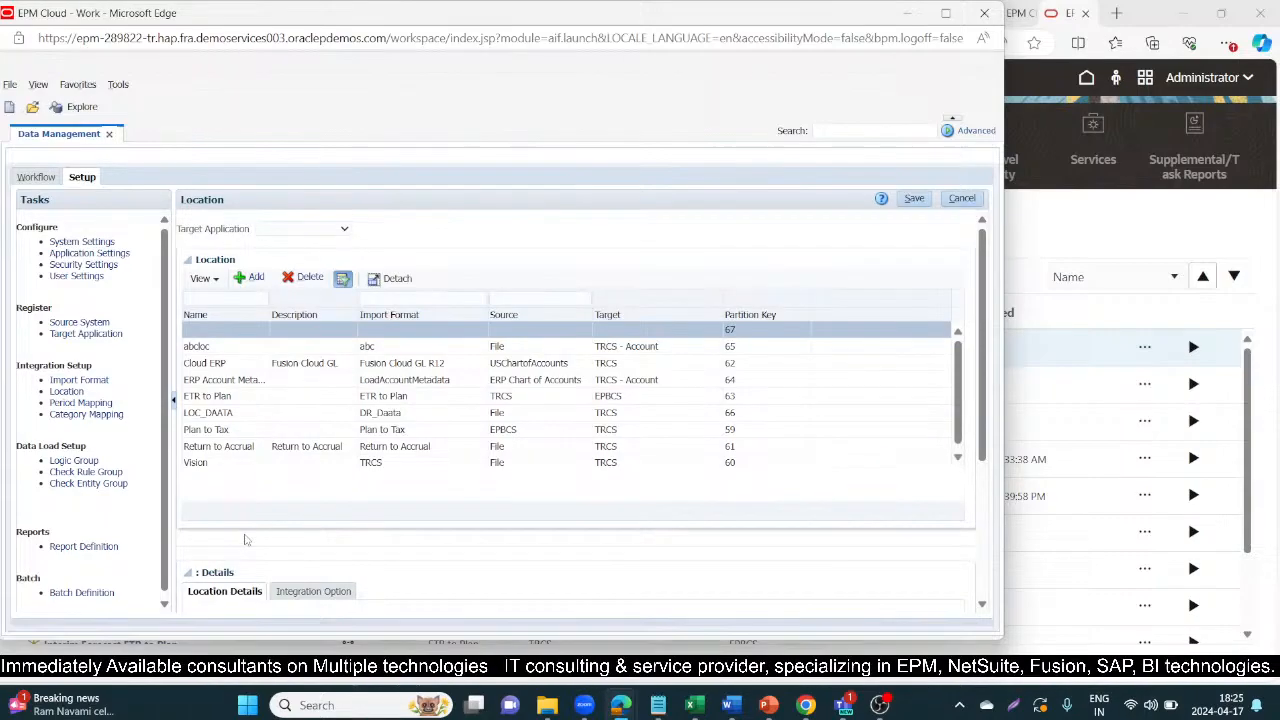
pyautogui.scroll(-3, 263, 530)
pyautogui.click(296, 448)
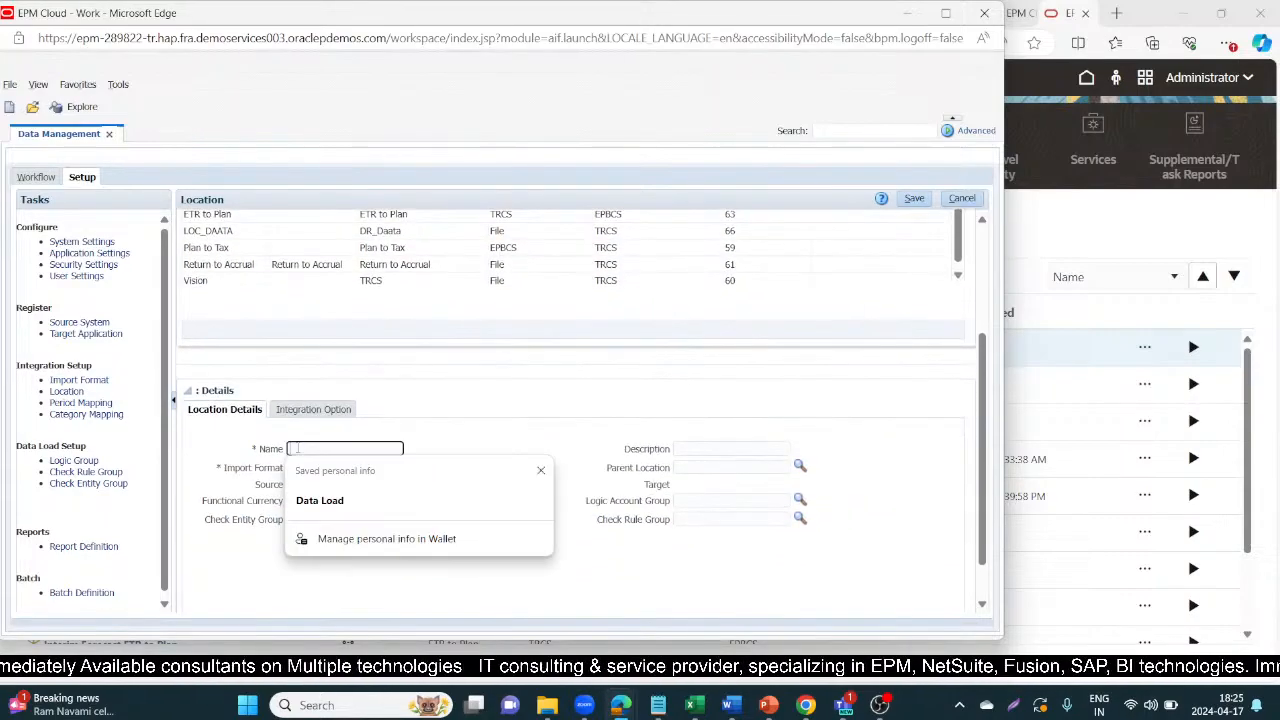
pyautogui.write('Loc')
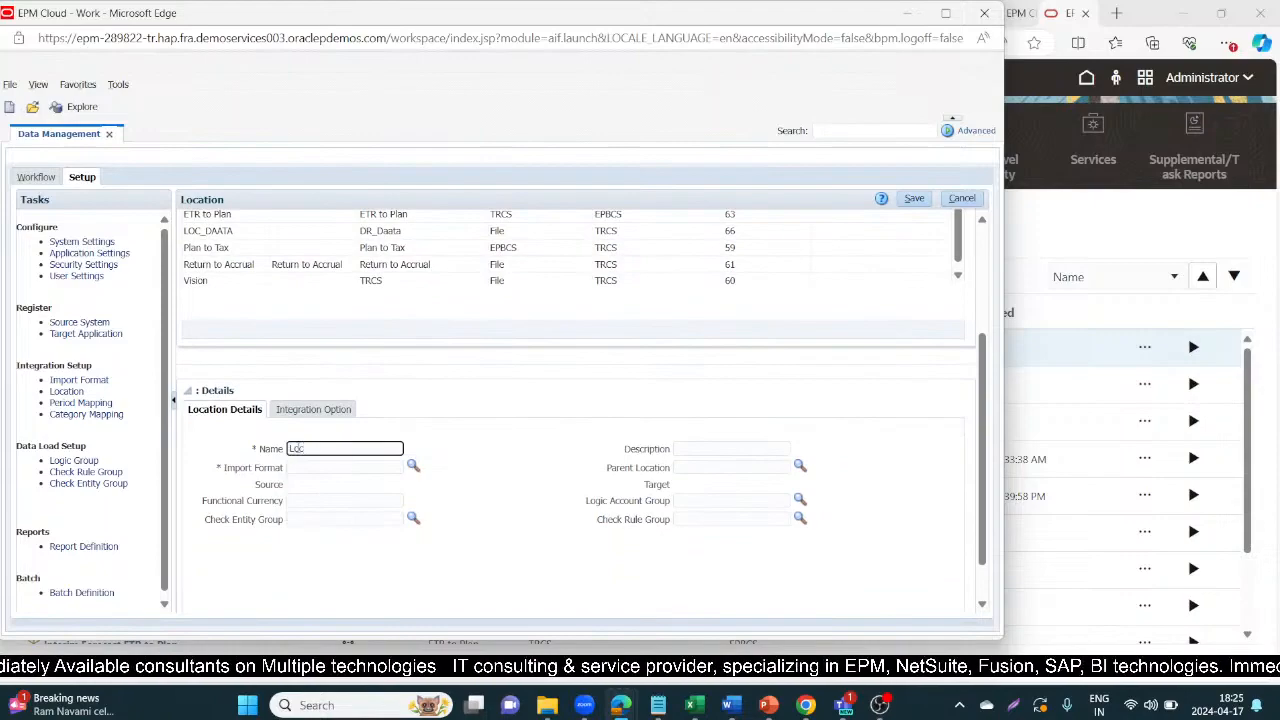
pyautogui.write('_DataLoad')
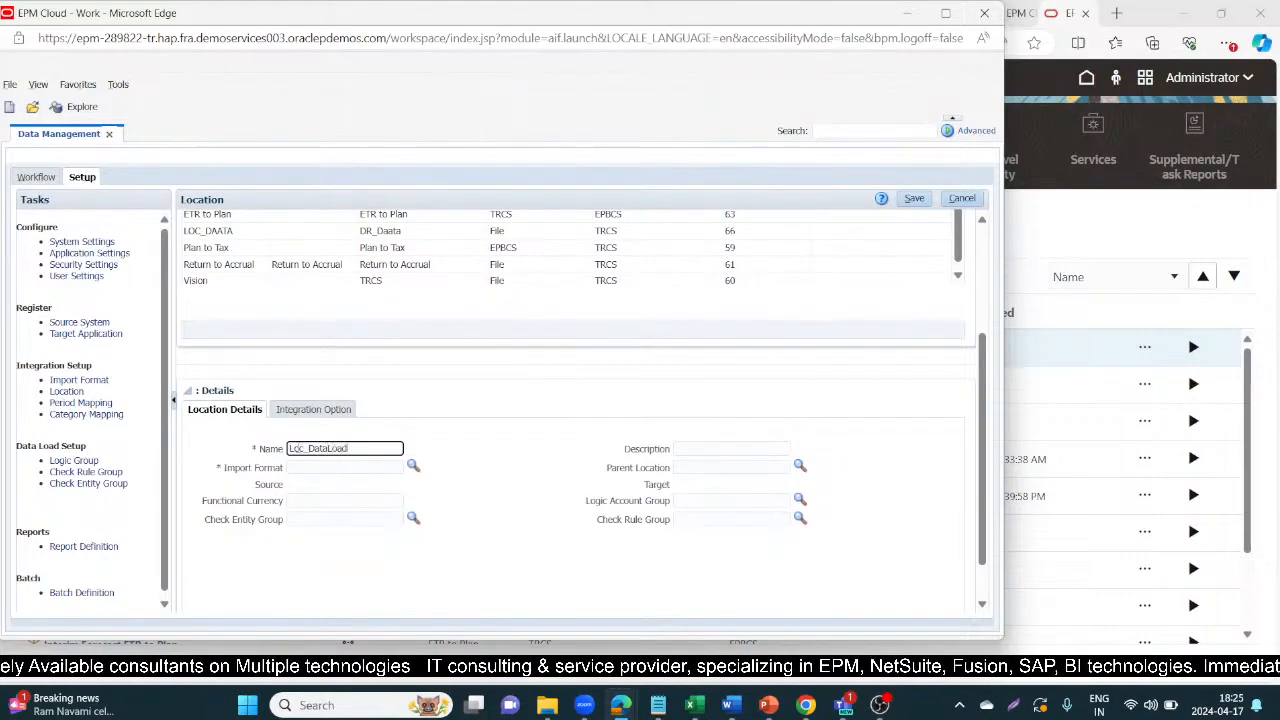
# Step: Assign the DM_DataLoad import format to the Loc_DataLoad location and save it
pyautogui.click(414, 467)
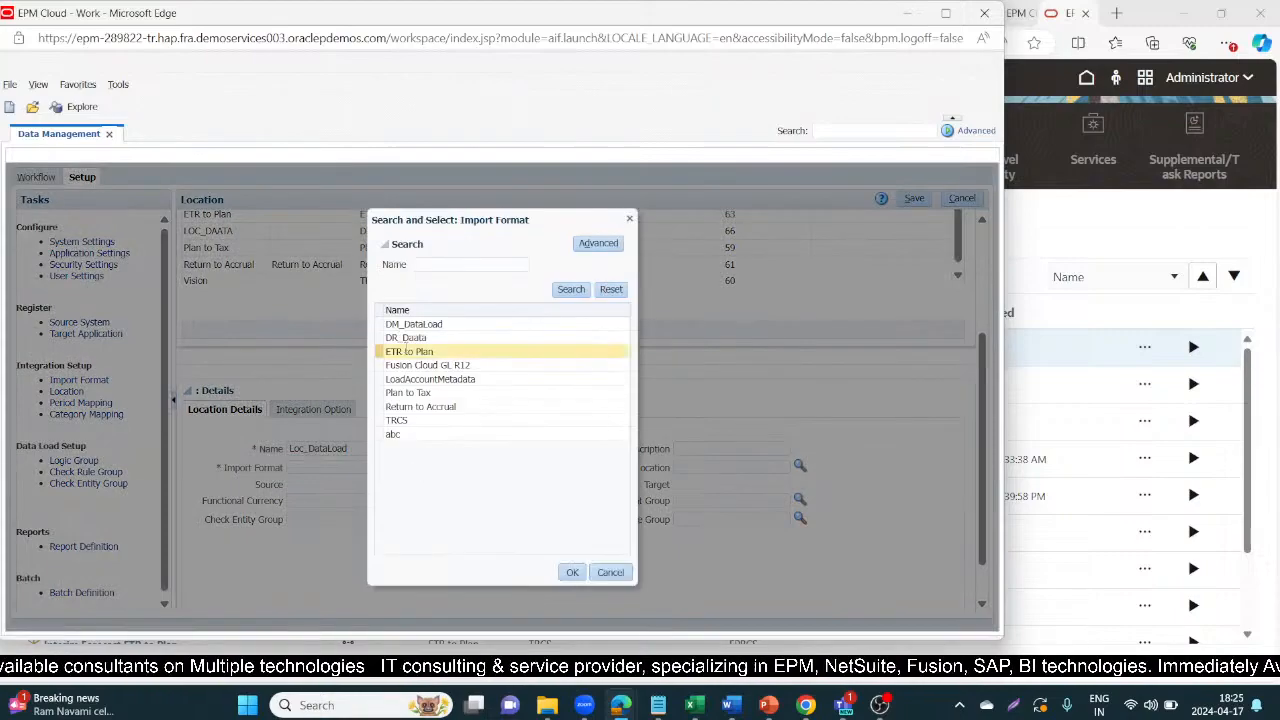
pyautogui.click(420, 324)
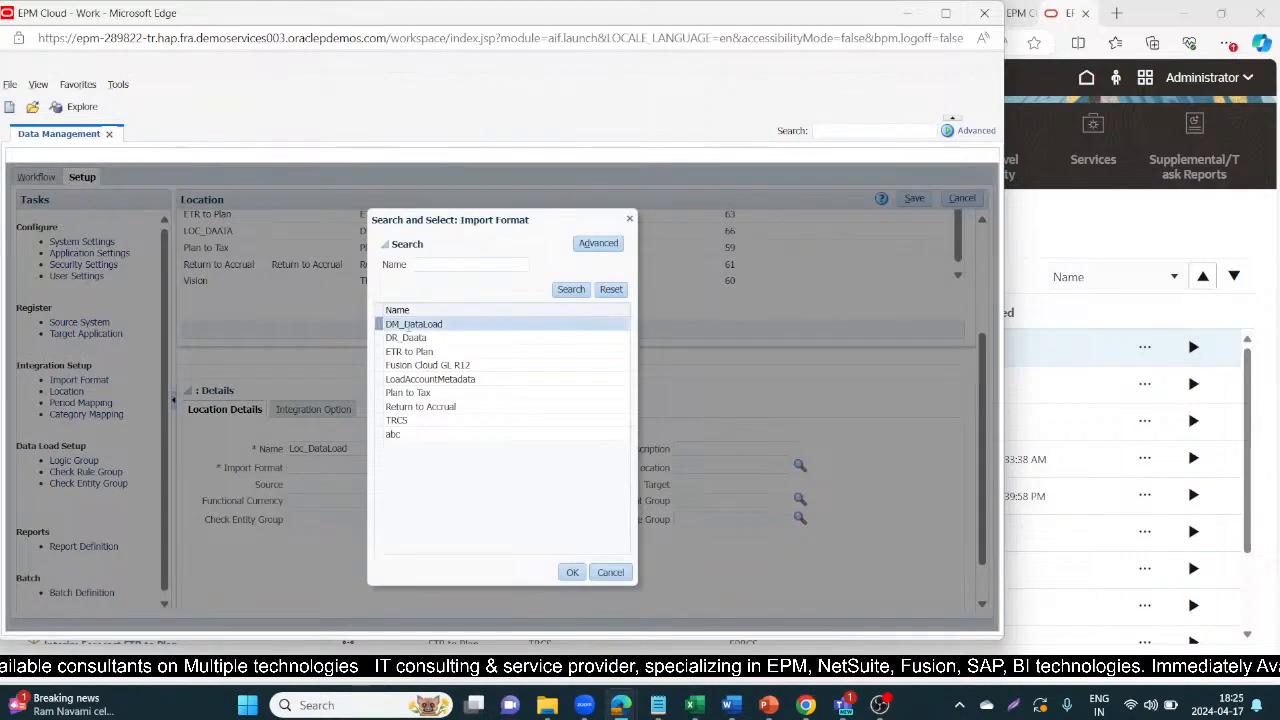
pyautogui.click(572, 572)
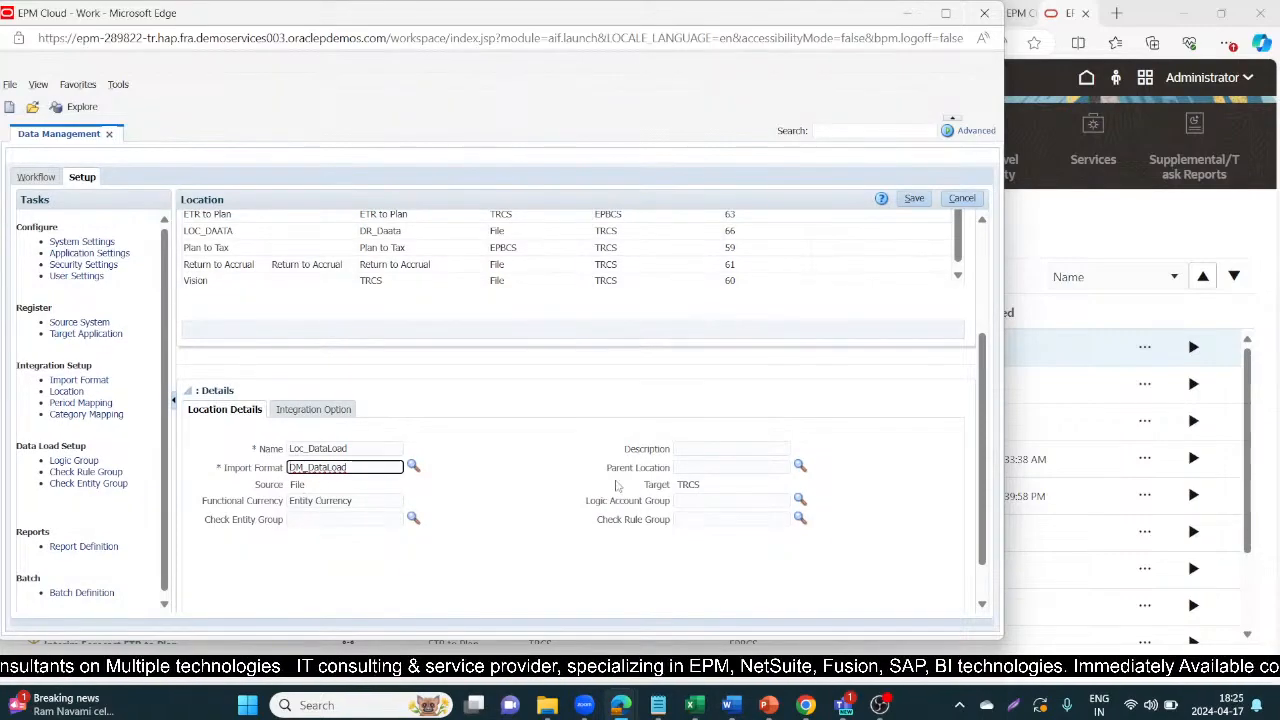
pyautogui.click(914, 198)
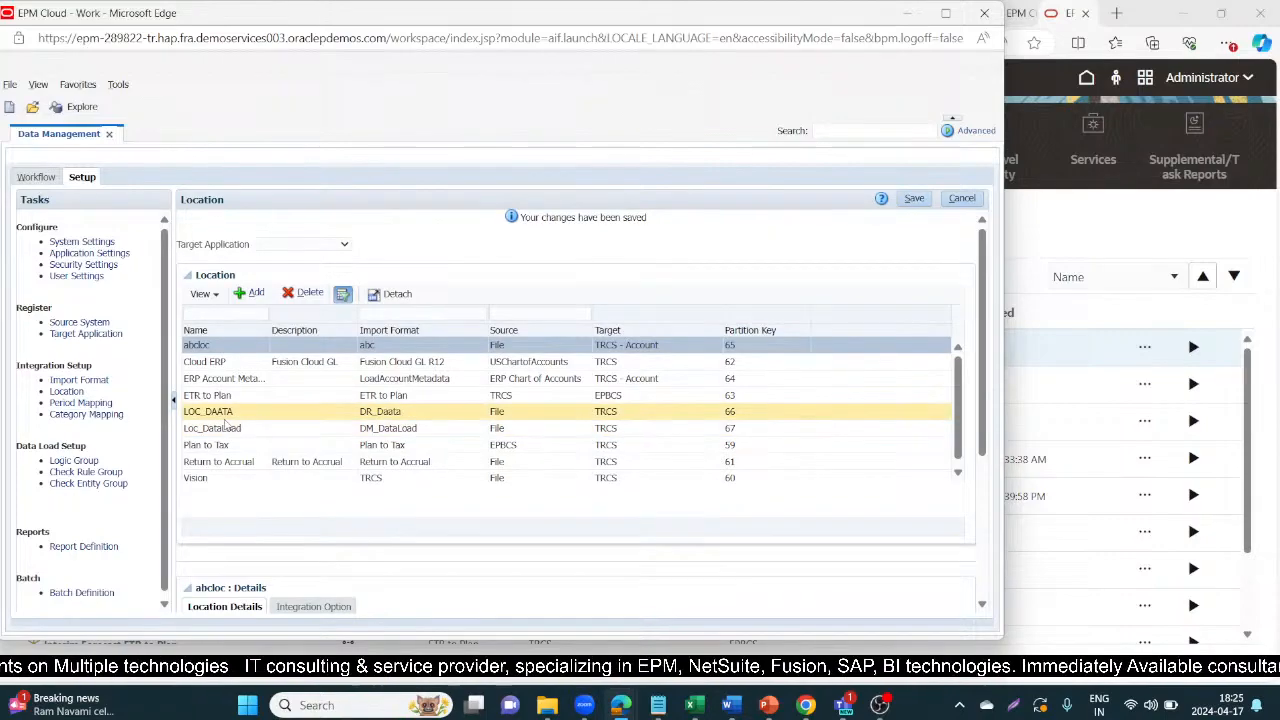
# Step: Switch from the Location setup to the data load Workflow tasks
pyautogui.click(40, 177)
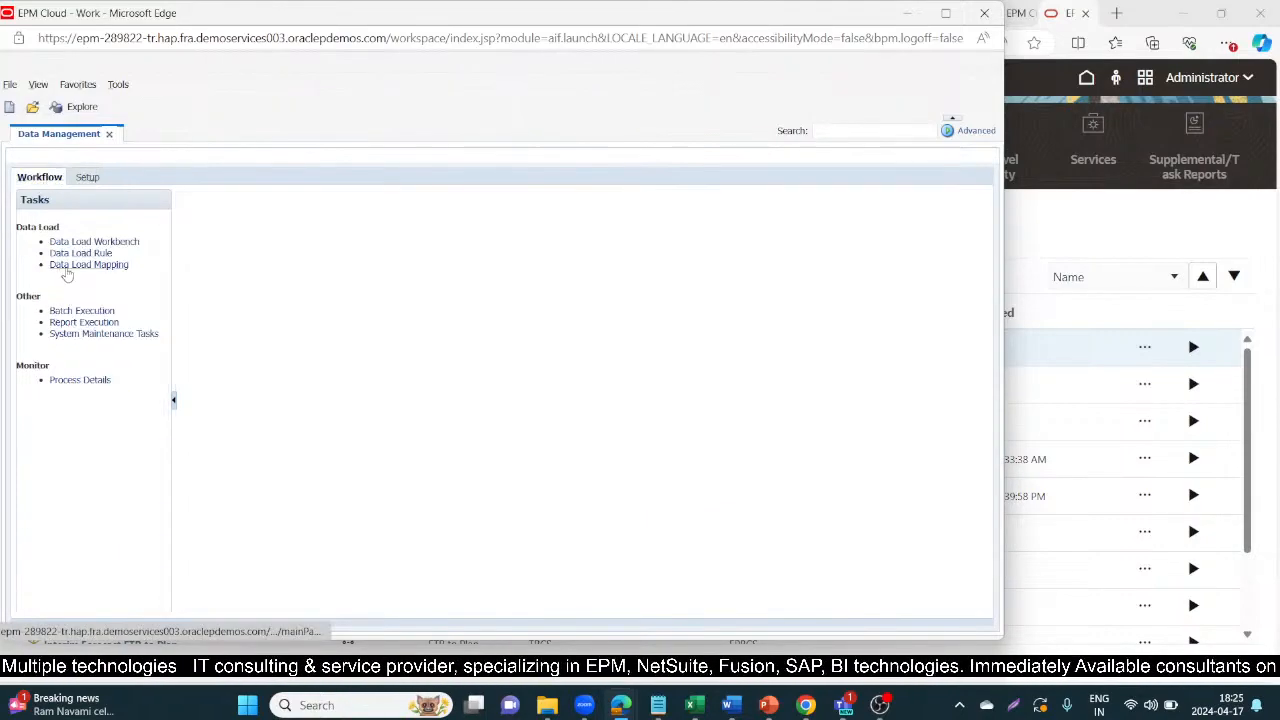
pyautogui.click(86, 179)
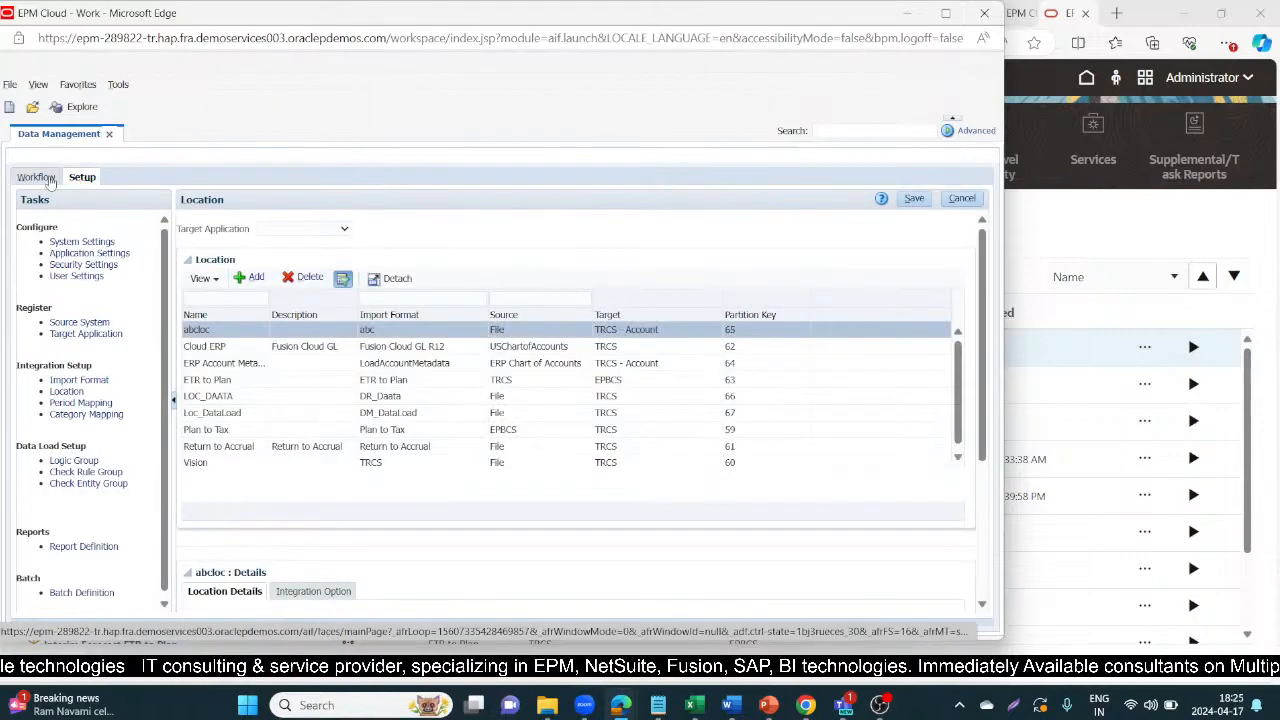
pyautogui.click(48, 178)
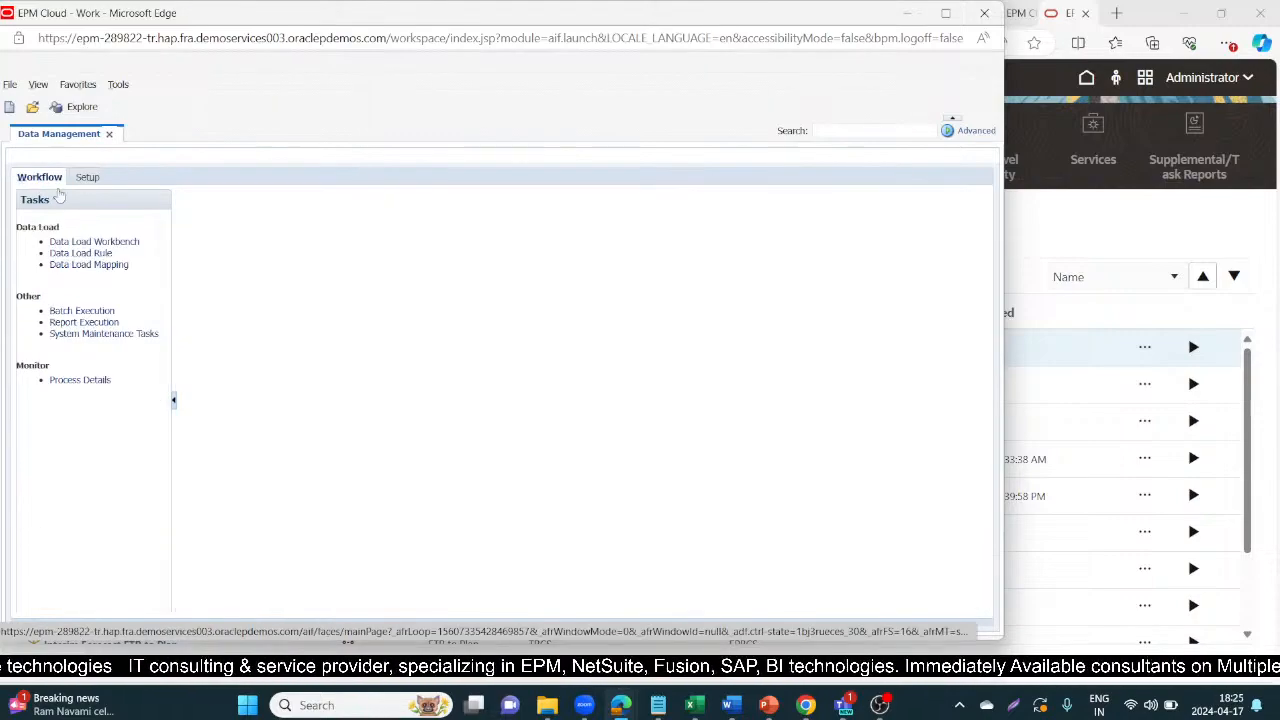
# Step: Open the Data Load Mapping task and select Loc_DataLoad as the point-of-view location
pyautogui.click(86, 265)
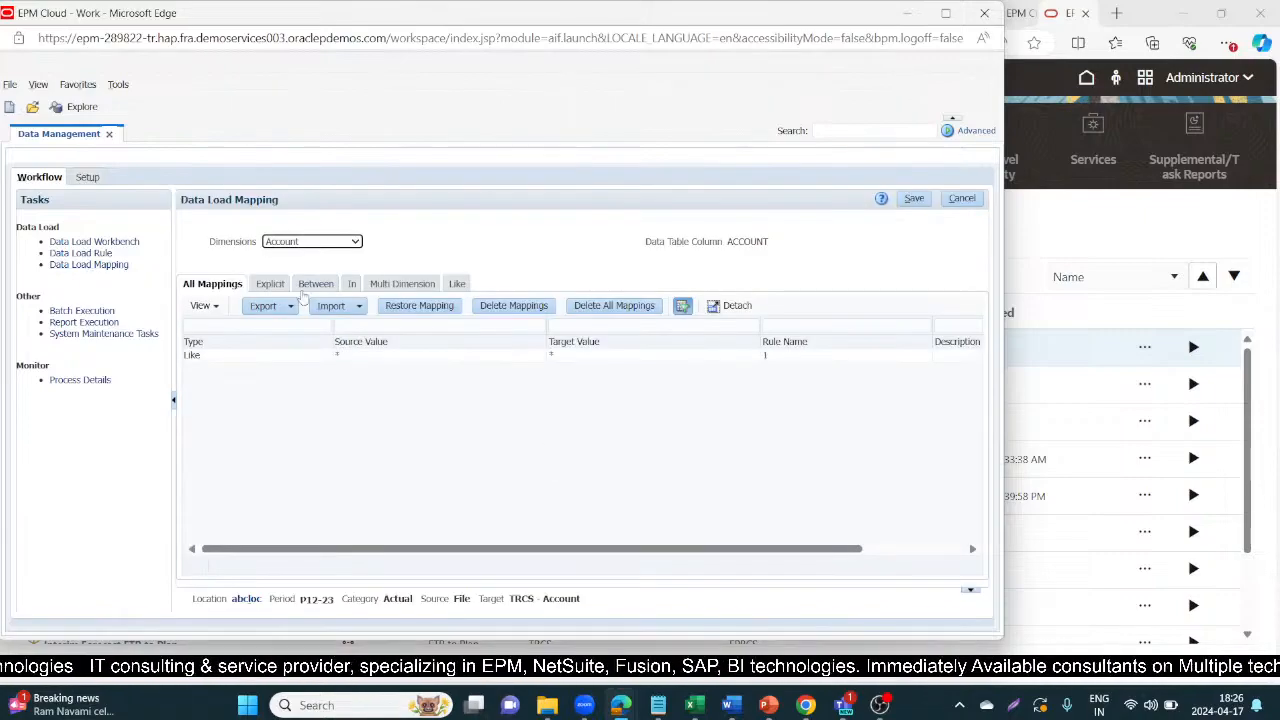
pyautogui.click(247, 600)
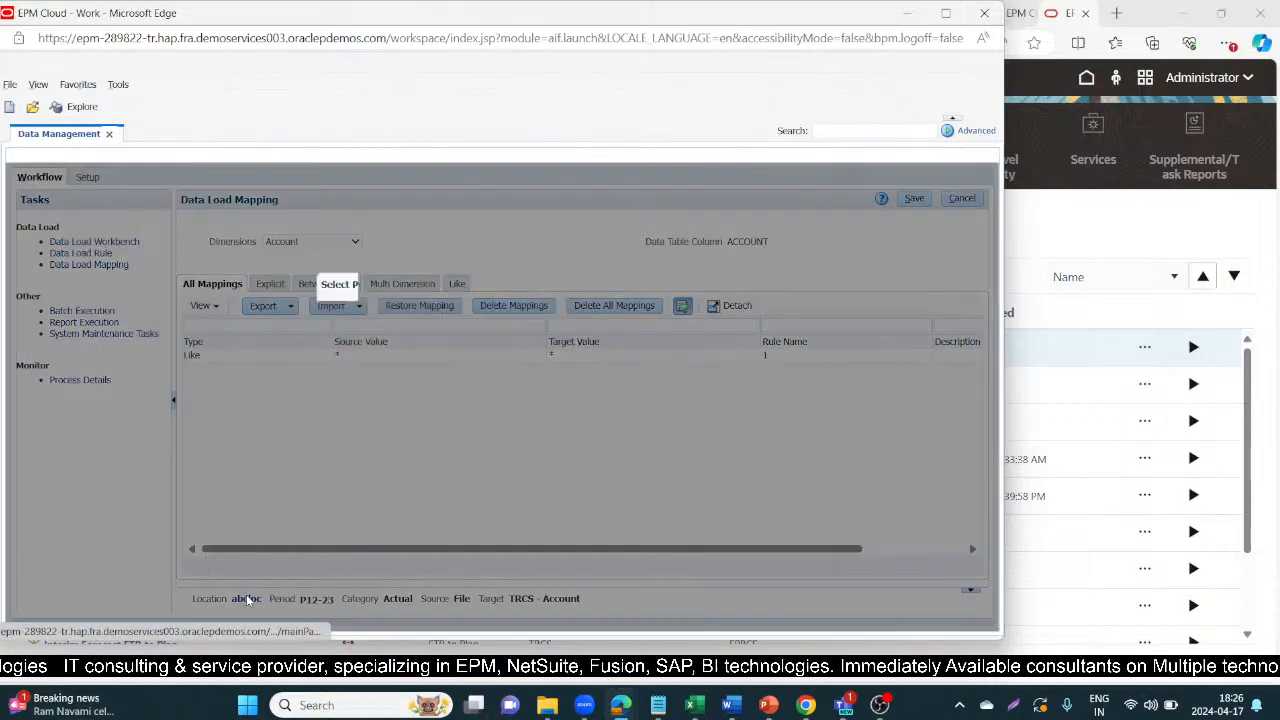
pyautogui.click(655, 340)
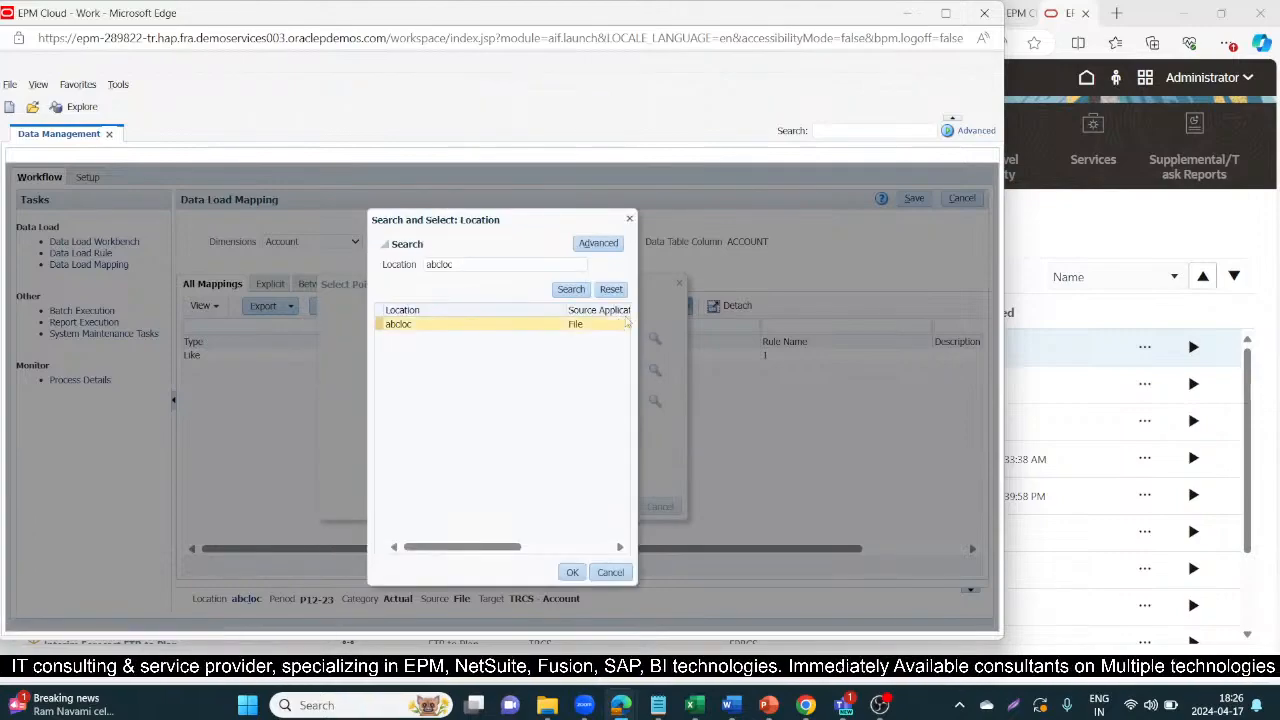
pyautogui.click(612, 290)
pyautogui.click(571, 289)
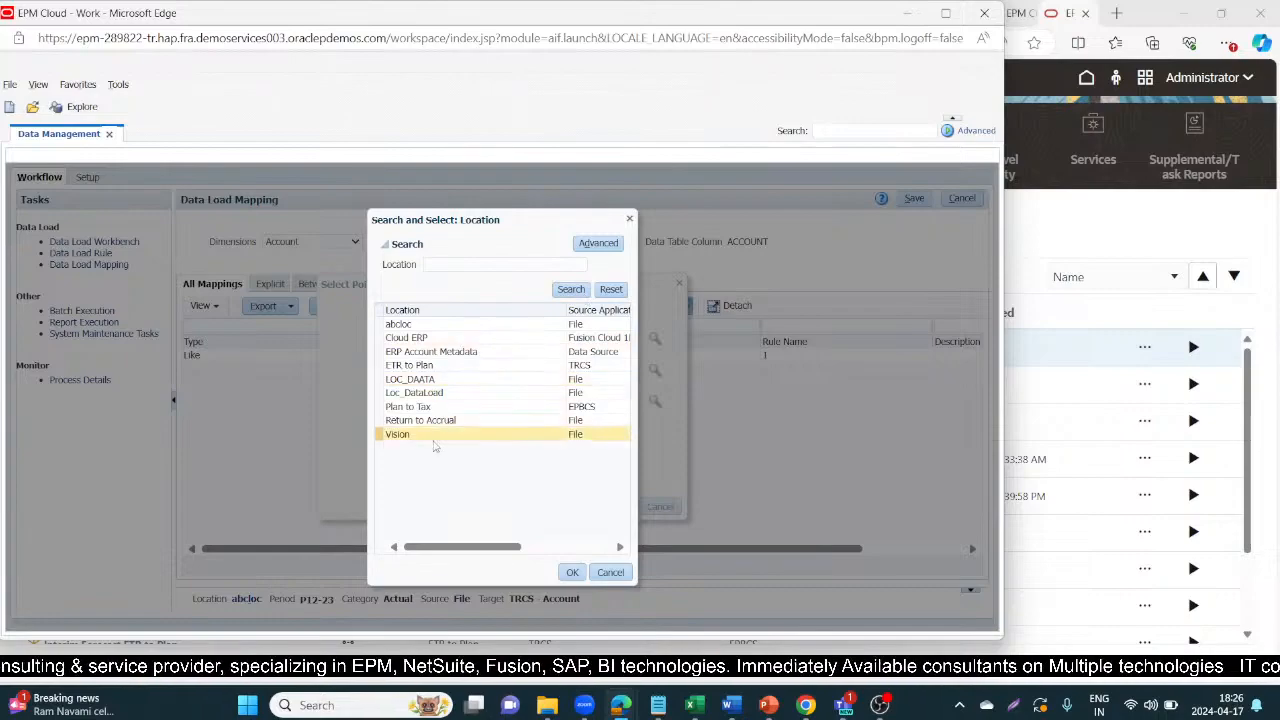
pyautogui.click(430, 392)
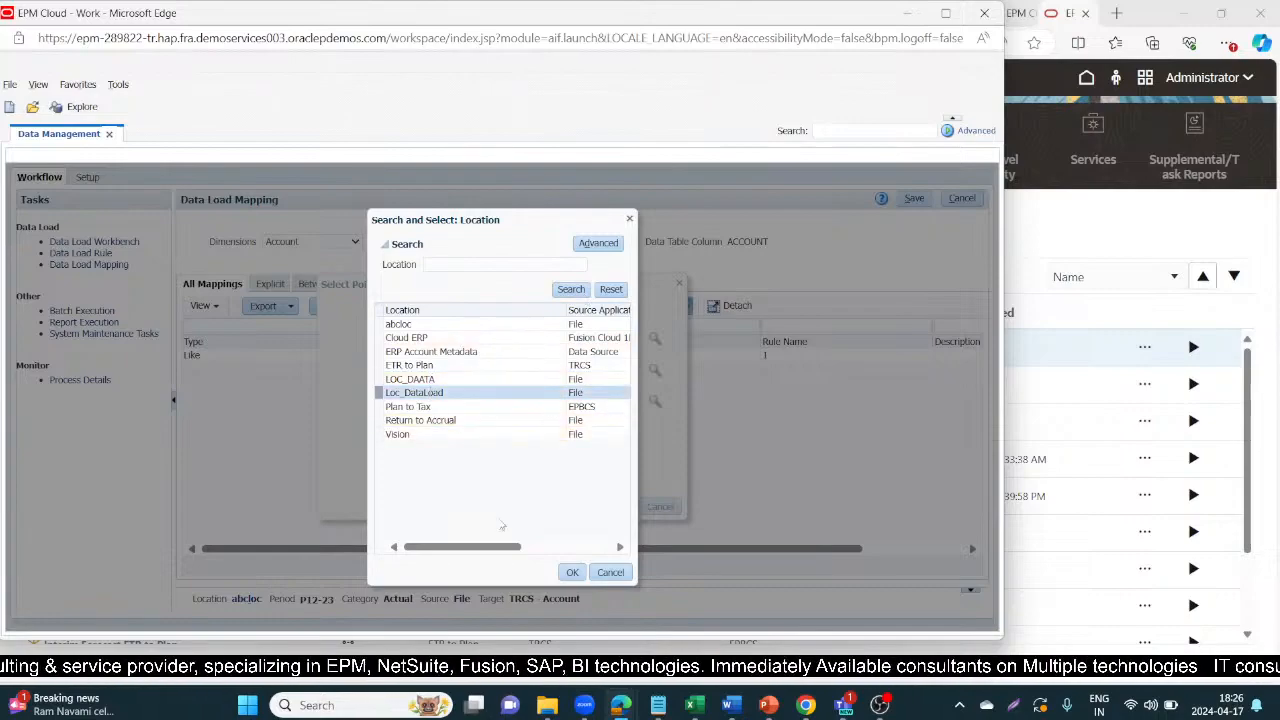
pyautogui.click(570, 572)
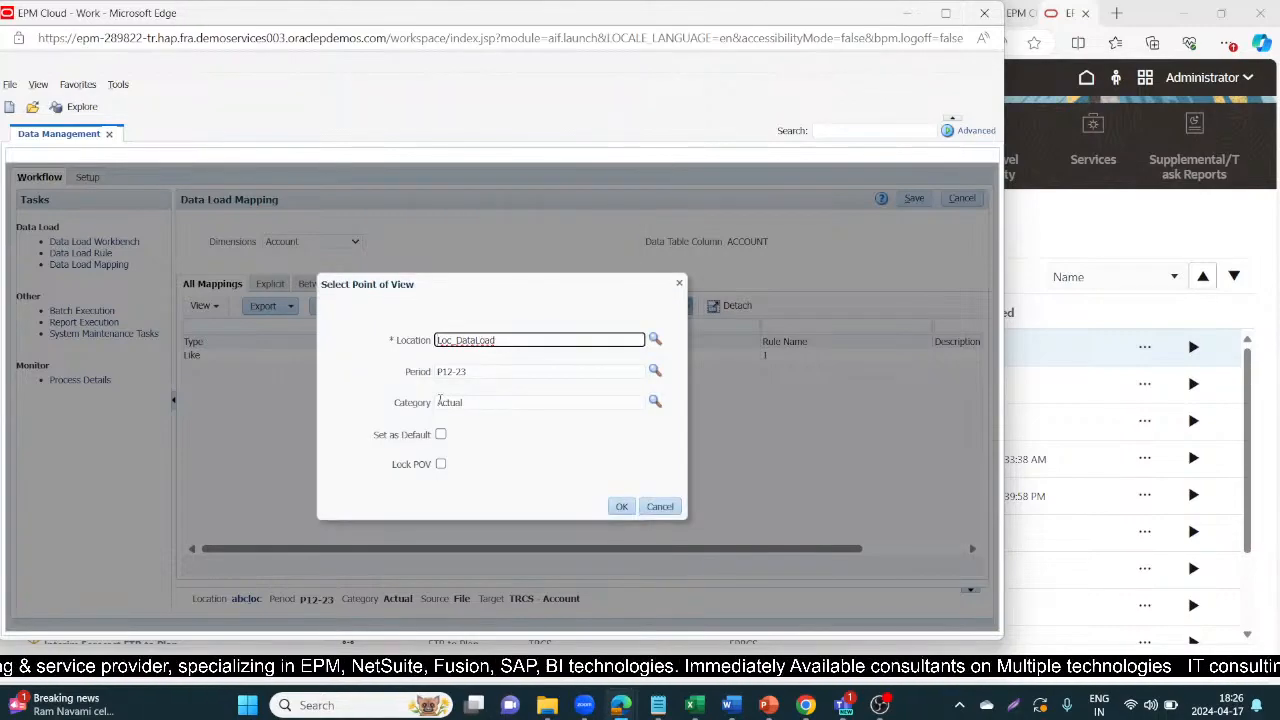
# Step: Set the point-of-view period to P12-20, keep the Actual category and apply the selection
pyautogui.click(478, 373)
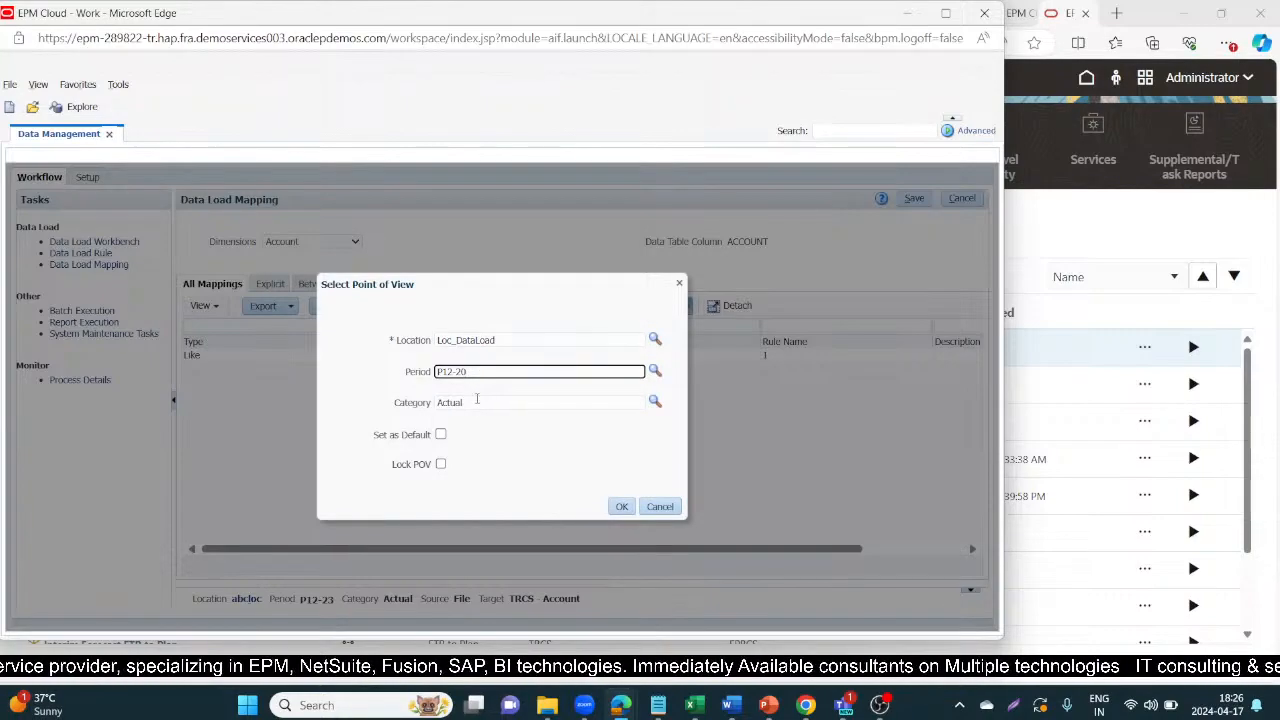
pyautogui.click(477, 400)
pyautogui.click(620, 507)
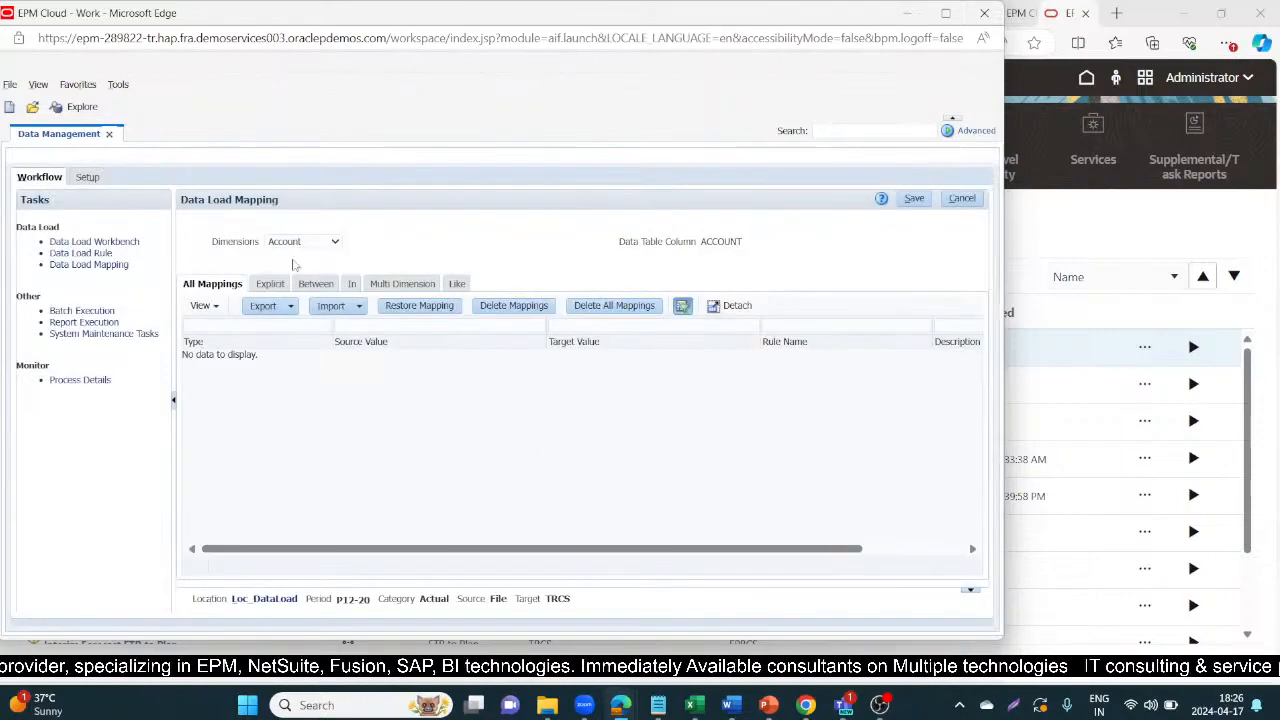
# Step: Add a Like mapping for the Account dimension with source *, target * and rule name A1, and save it
pyautogui.click(457, 284)
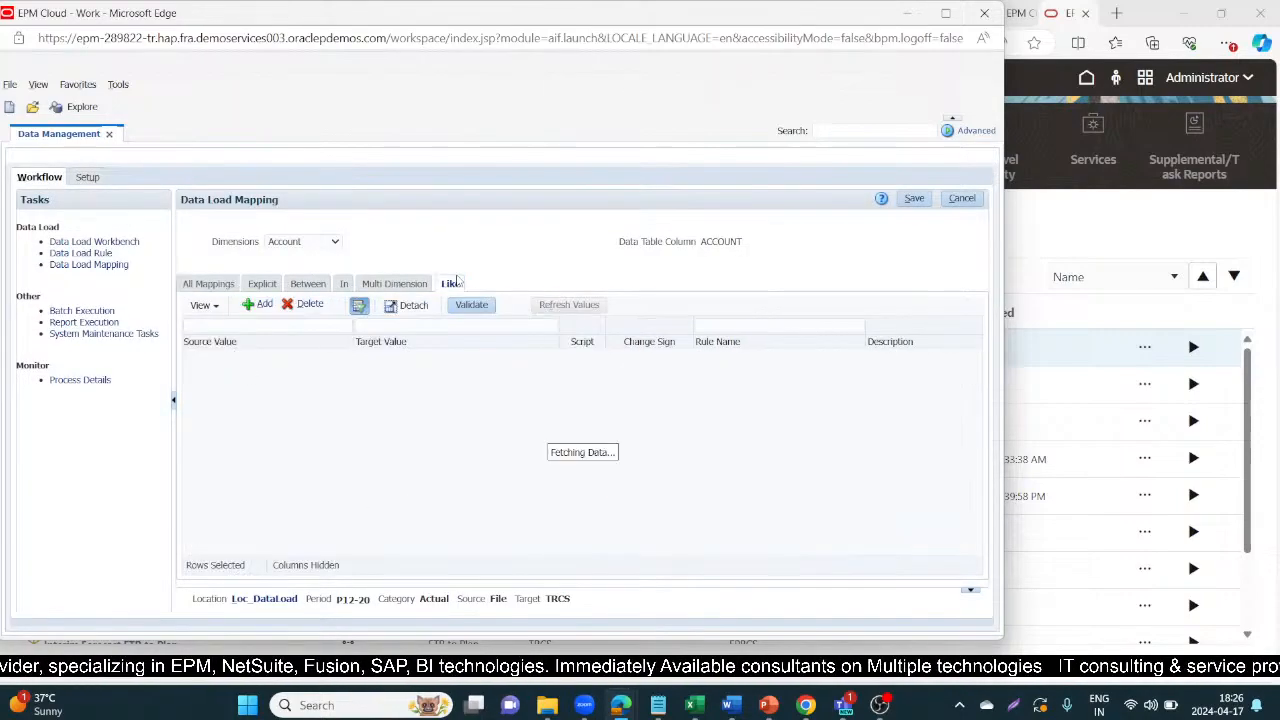
pyautogui.click(258, 304)
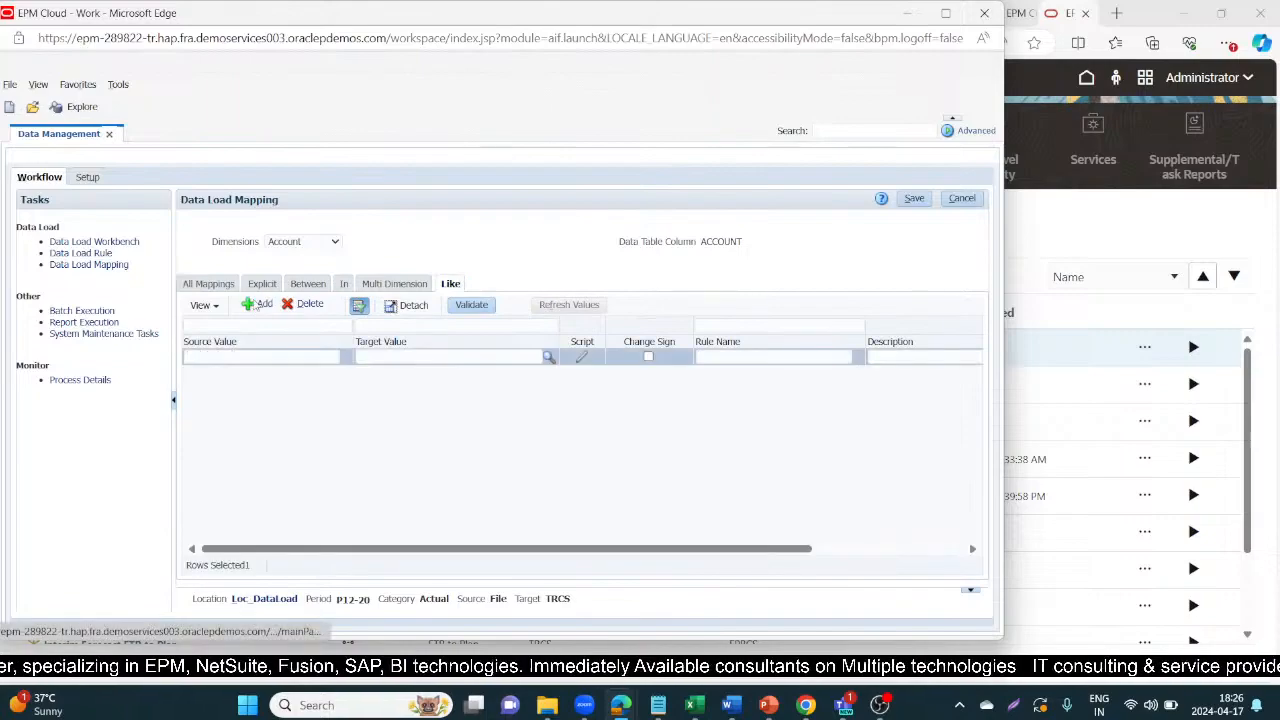
pyautogui.click(257, 356)
pyautogui.write('*')
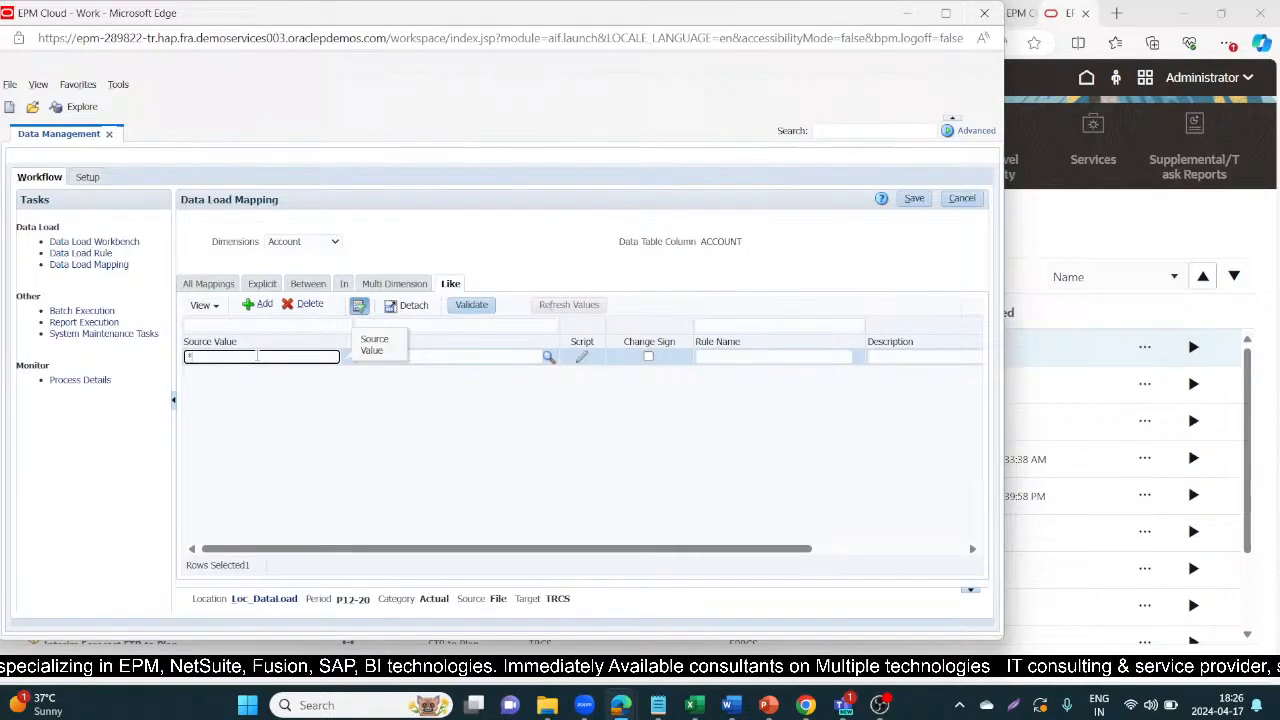
pyautogui.press('Tab')
pyautogui.write('*')
pyautogui.press('Tab')
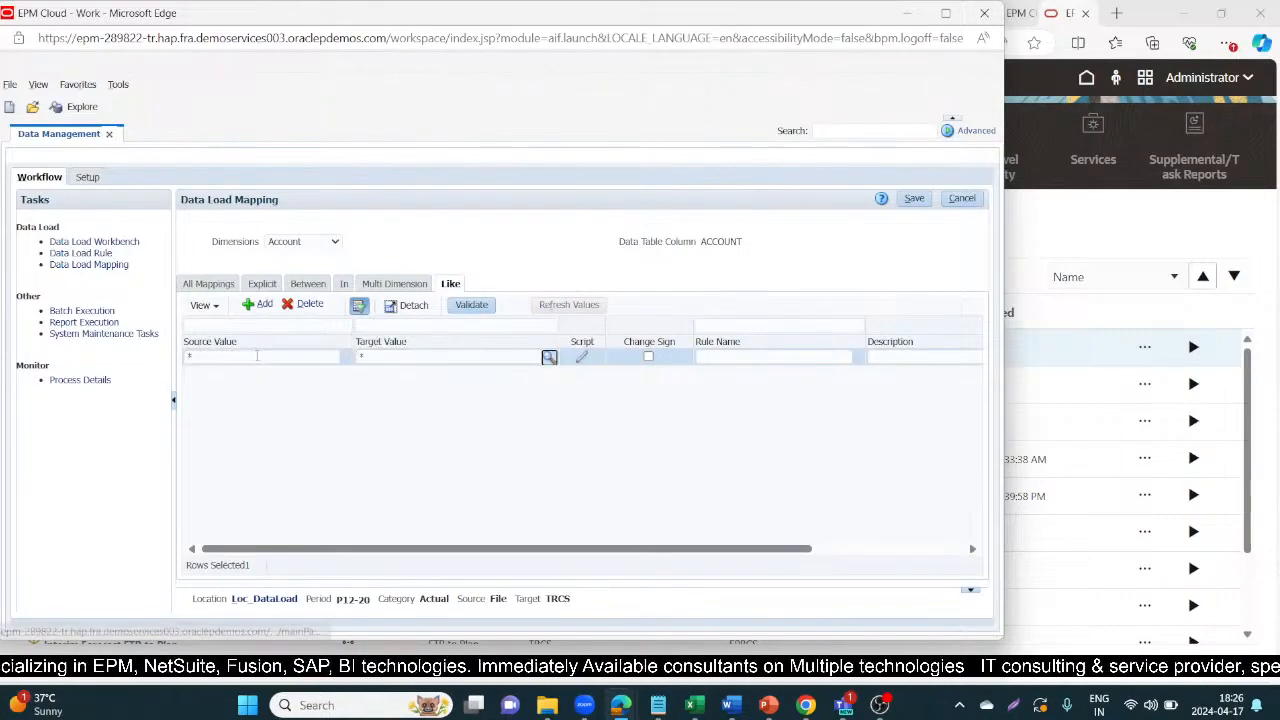
pyautogui.press('Tab')
pyautogui.press('Tab')
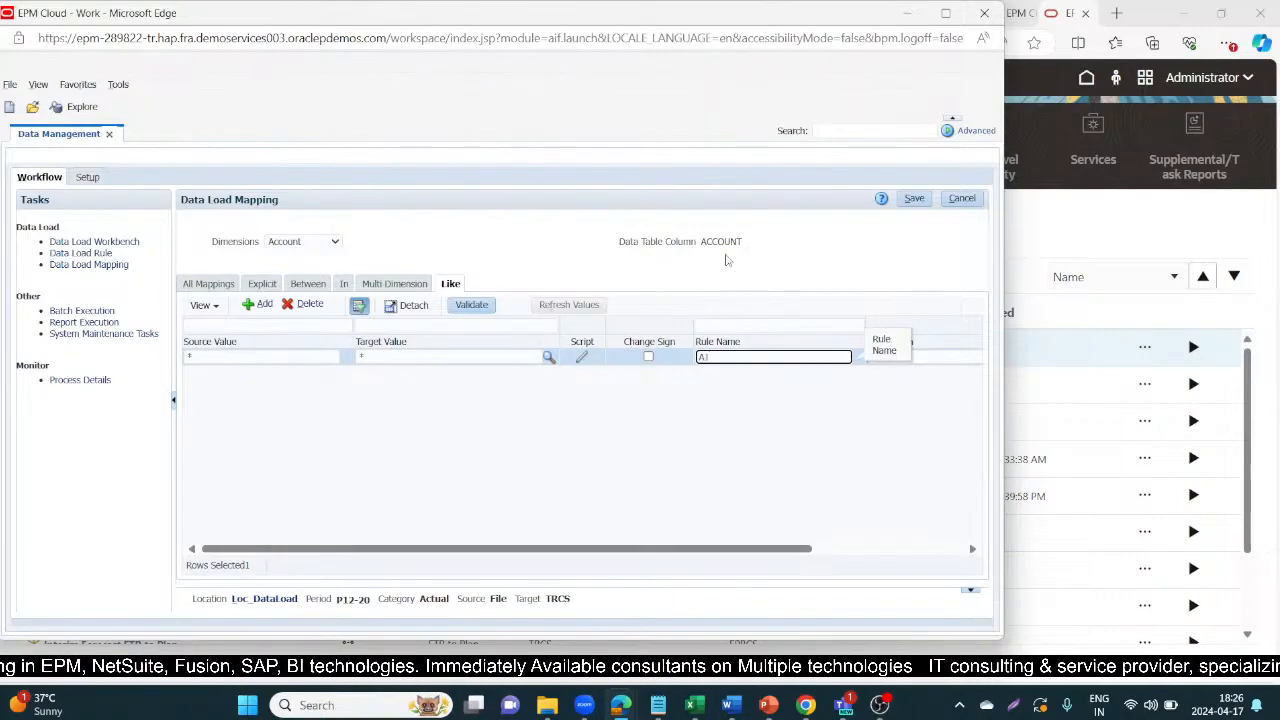
pyautogui.click(916, 198)
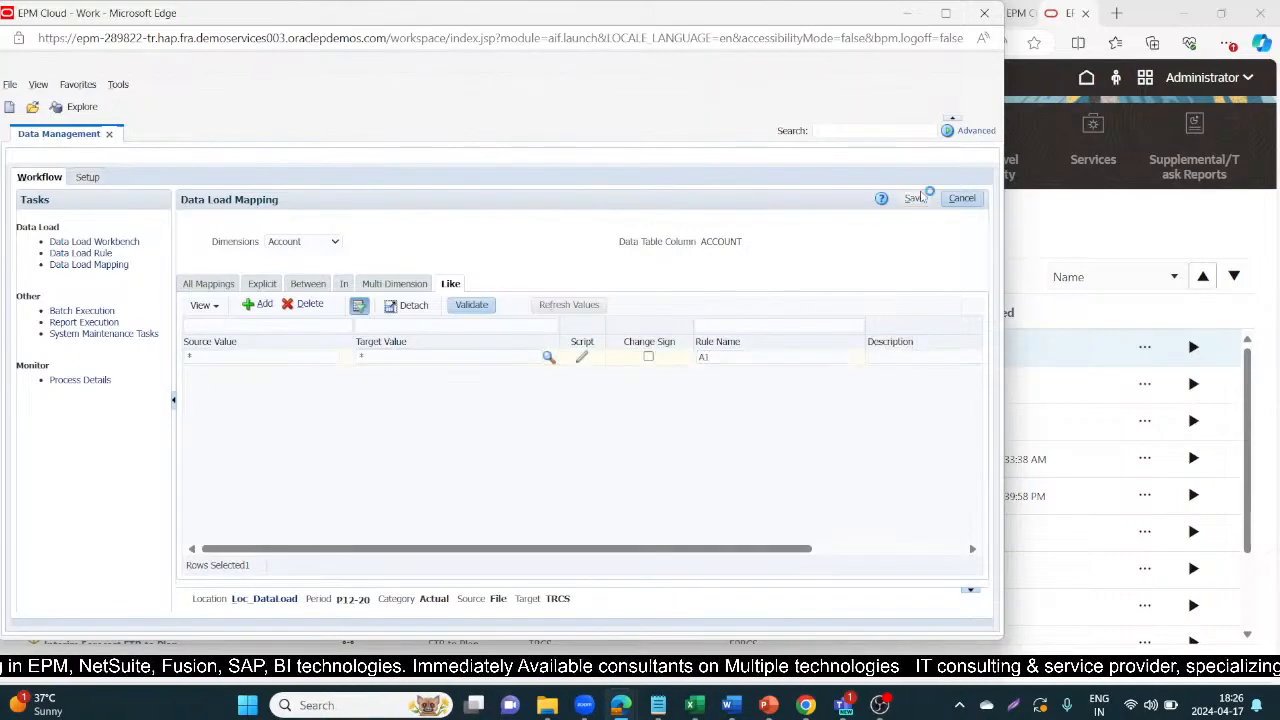
# Step: Add a Like mapping for the Data dimension with source *, target * and rule name D1, and save it
pyautogui.click(302, 246)
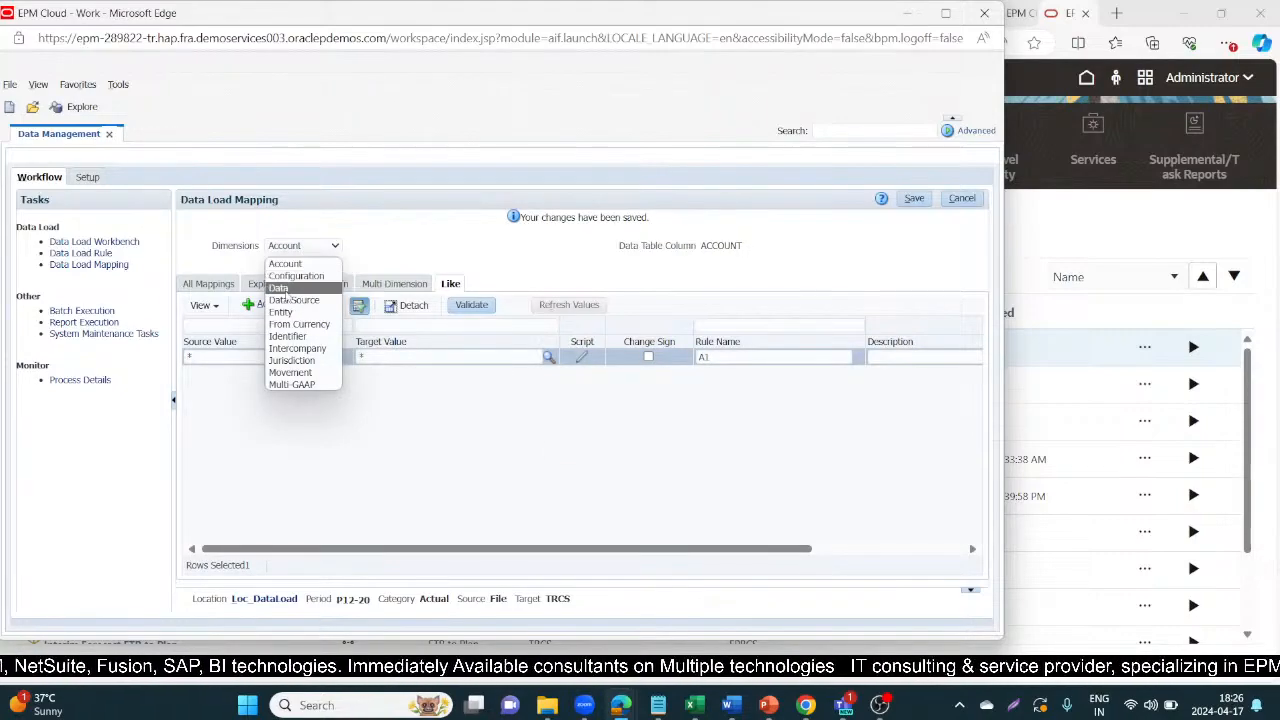
pyautogui.click(282, 289)
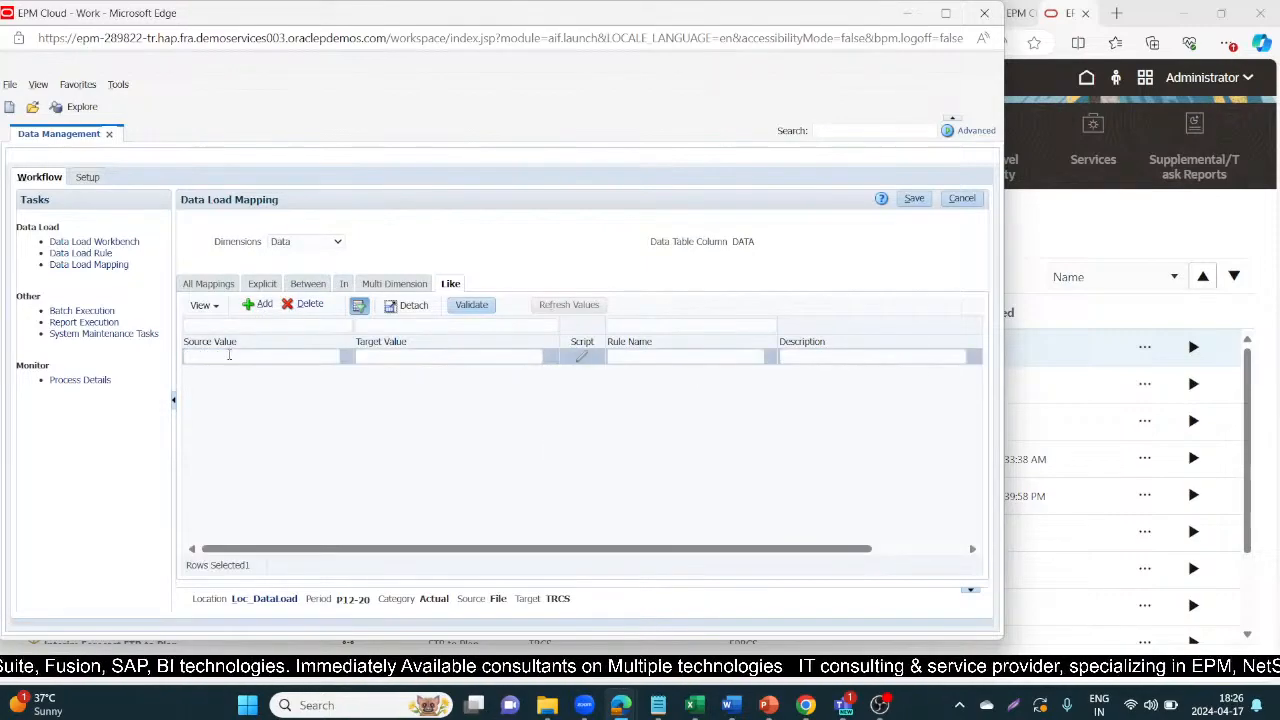
pyautogui.click(229, 355)
pyautogui.write('*')
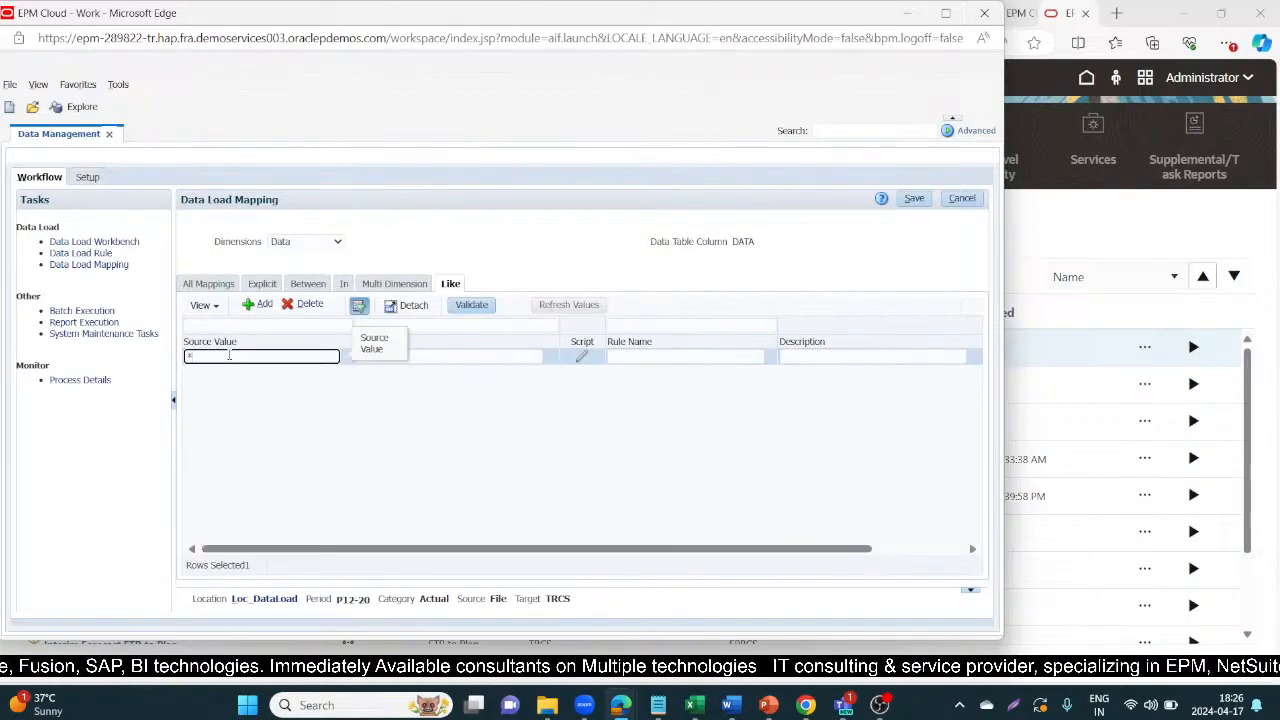
pyautogui.press('Tab')
pyautogui.write('*')
pyautogui.press('Tab')
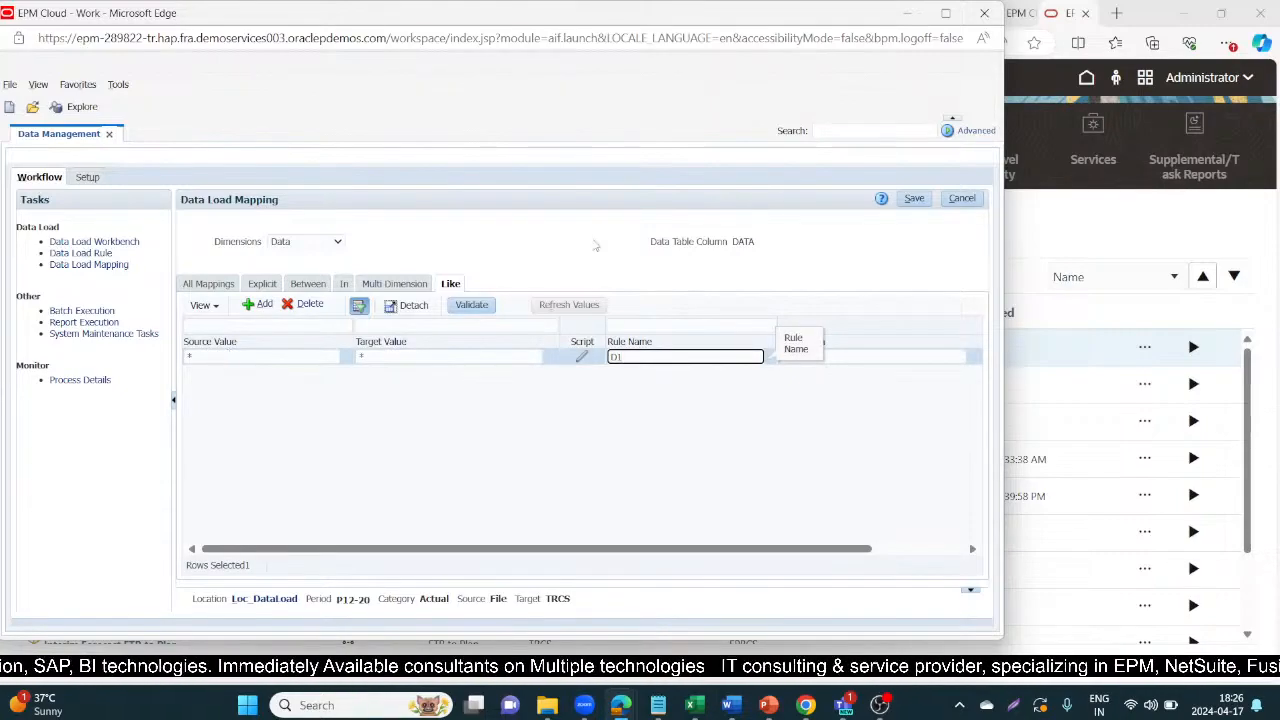
pyautogui.click(916, 200)
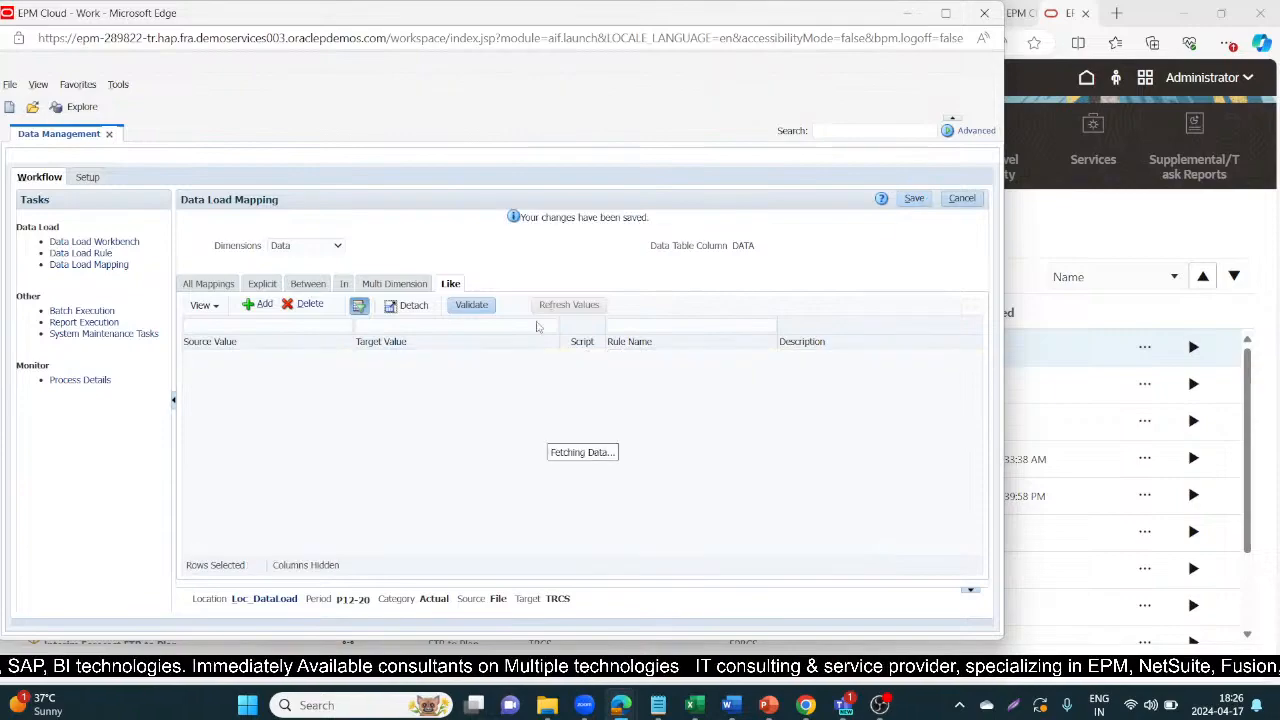
pyautogui.click(315, 249)
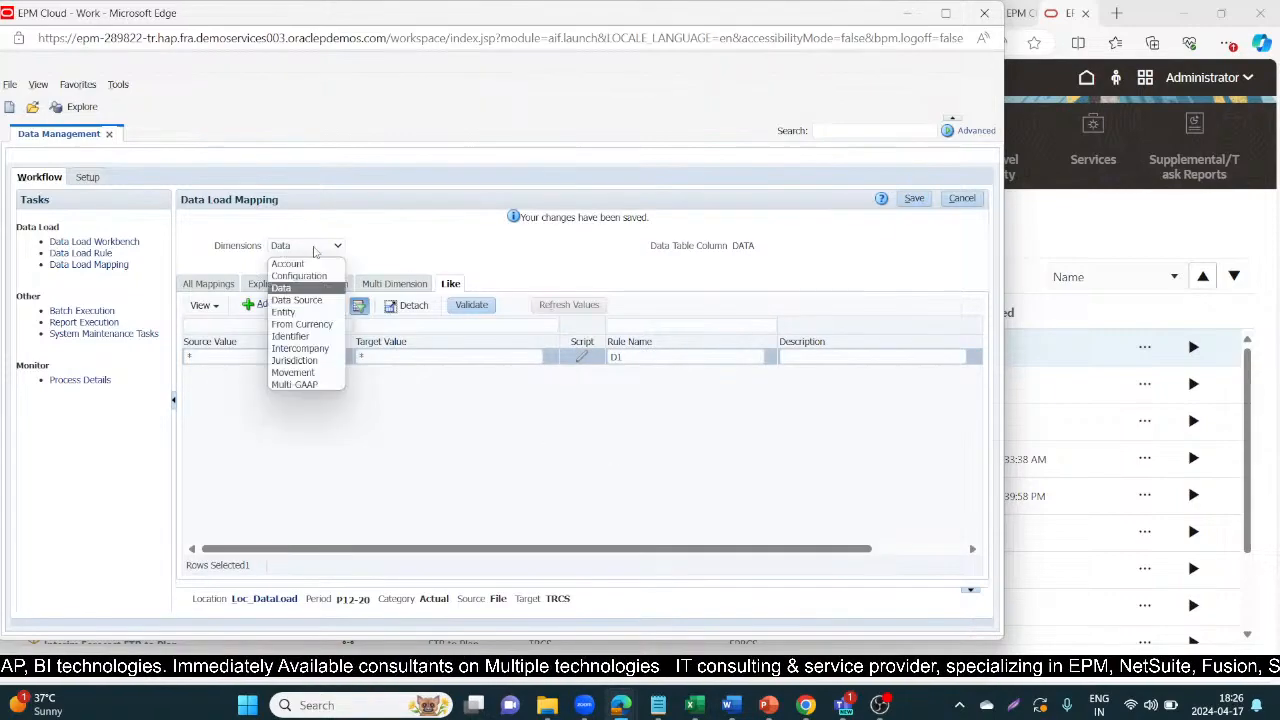
pyautogui.click(308, 300)
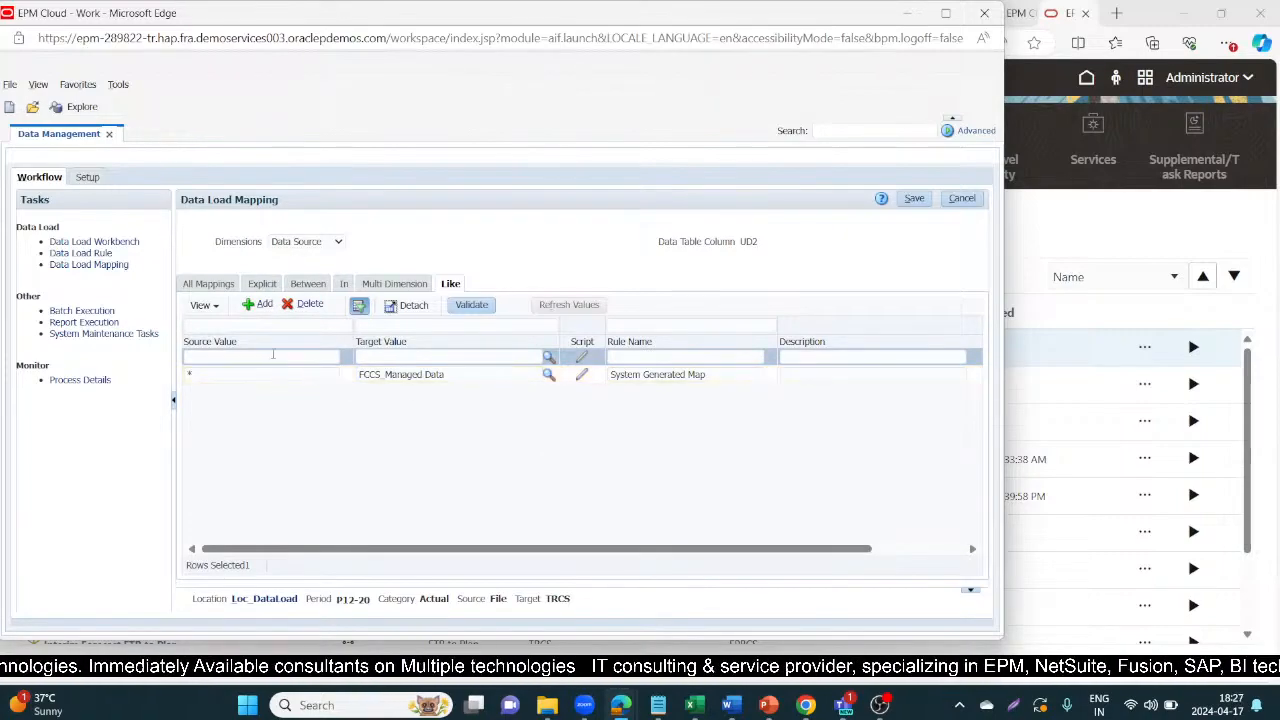
pyautogui.click(296, 305)
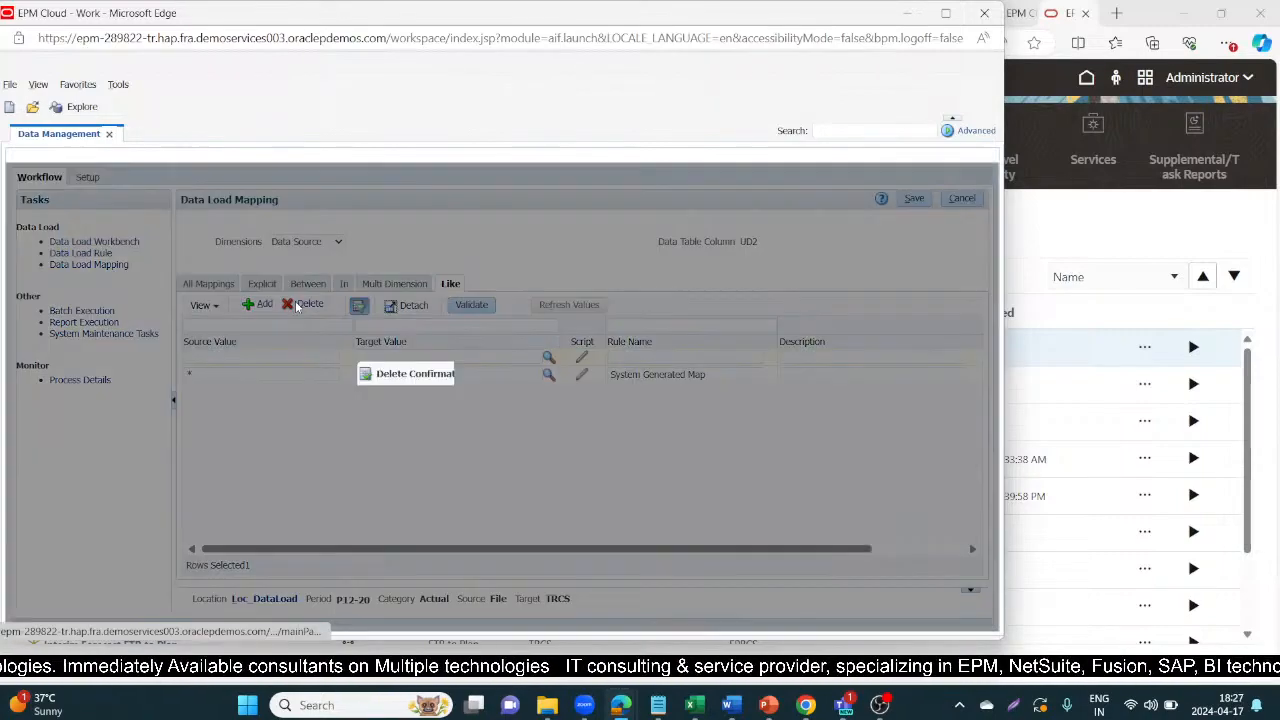
pyautogui.click(597, 418)
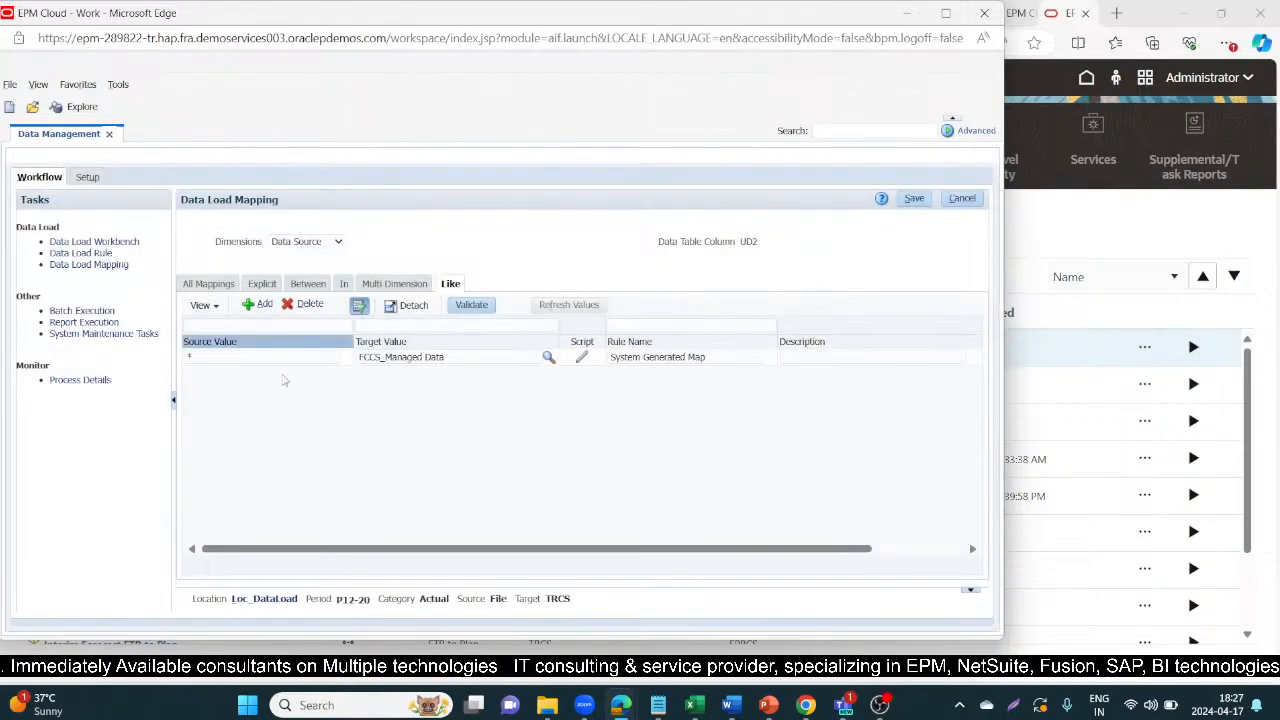
pyautogui.click(269, 357)
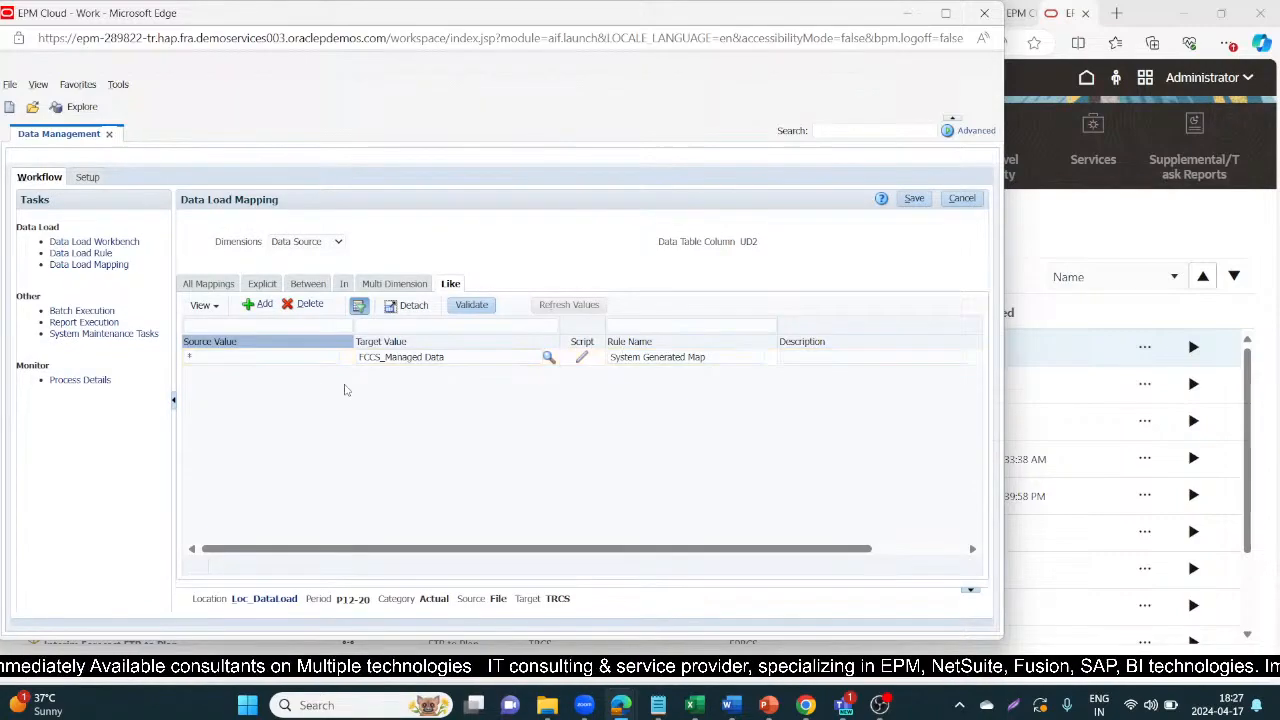
# Step: Add a Like mapping for the Entity dimension with source *, target * and rule name E1, and save it
pyautogui.click(338, 241)
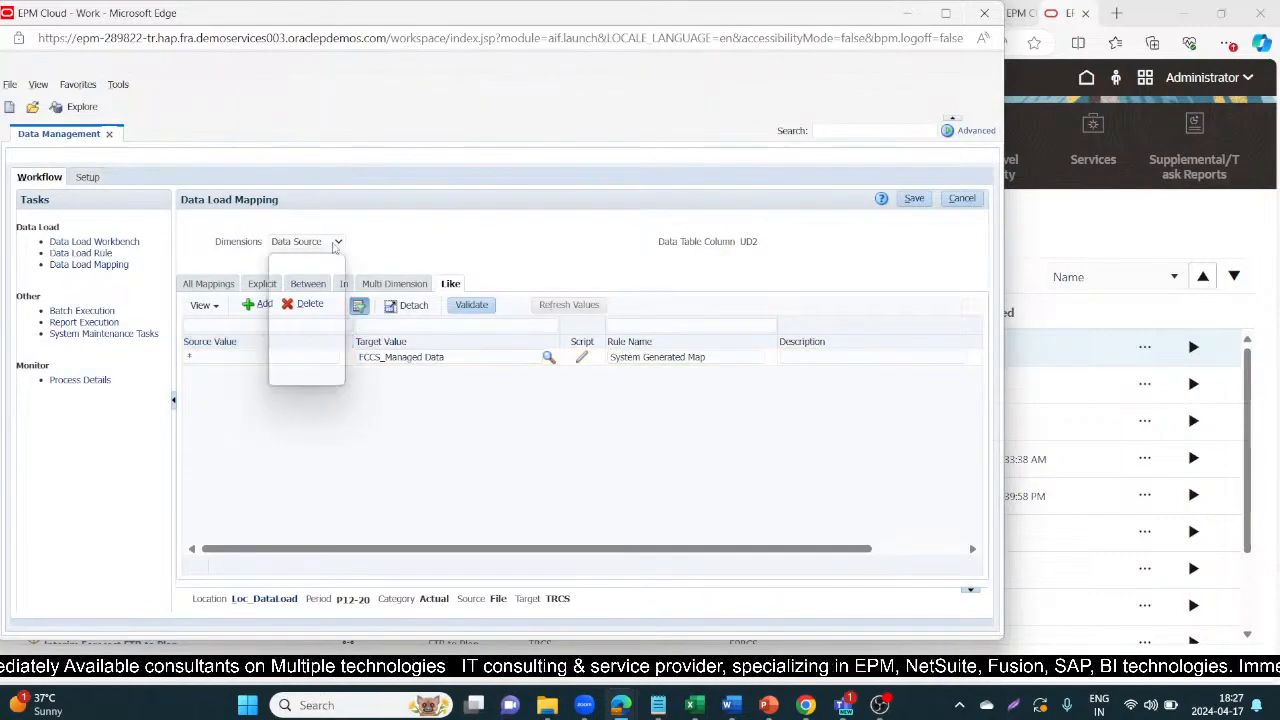
pyautogui.click(318, 309)
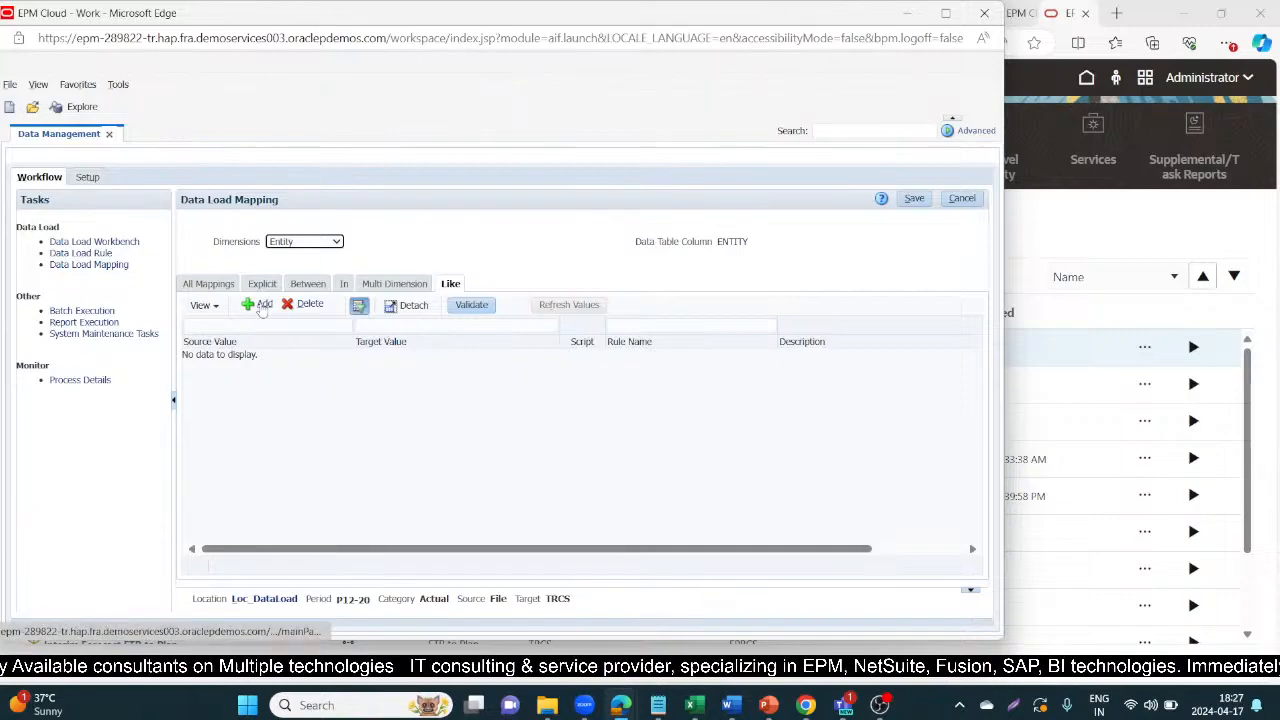
pyautogui.click(260, 307)
pyautogui.click(256, 360)
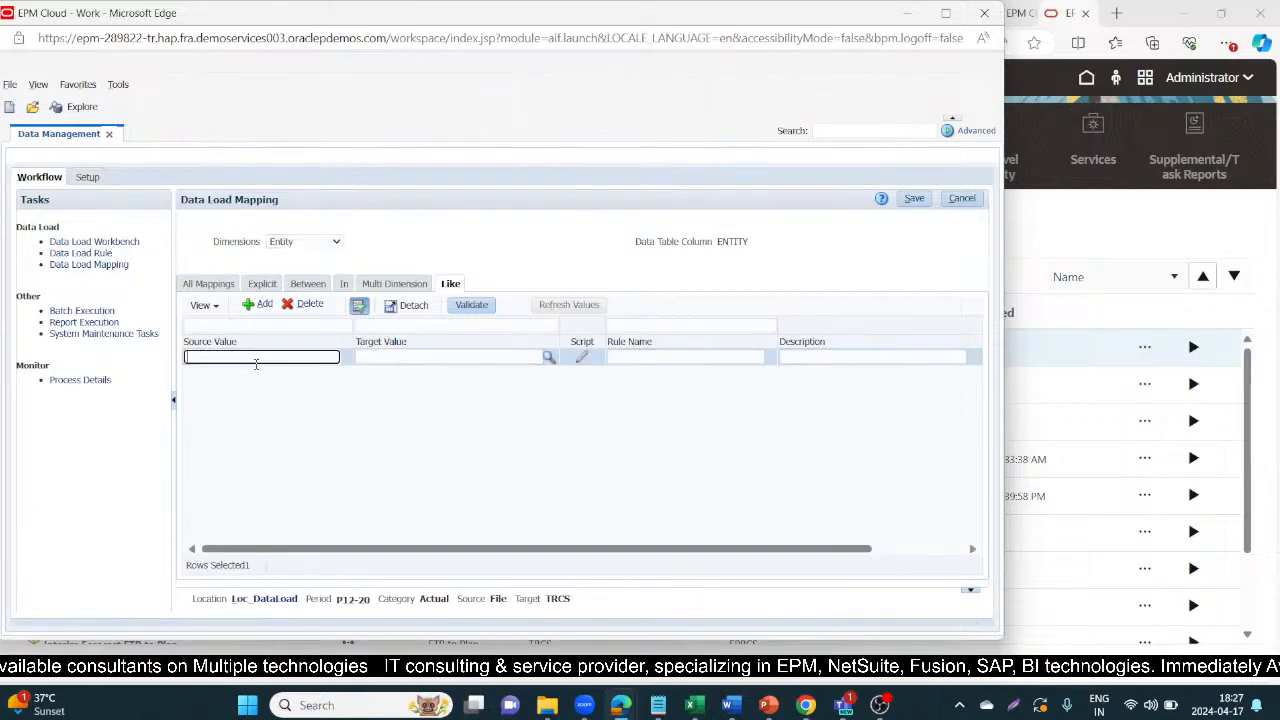
pyautogui.press('Tab')
pyautogui.write('*')
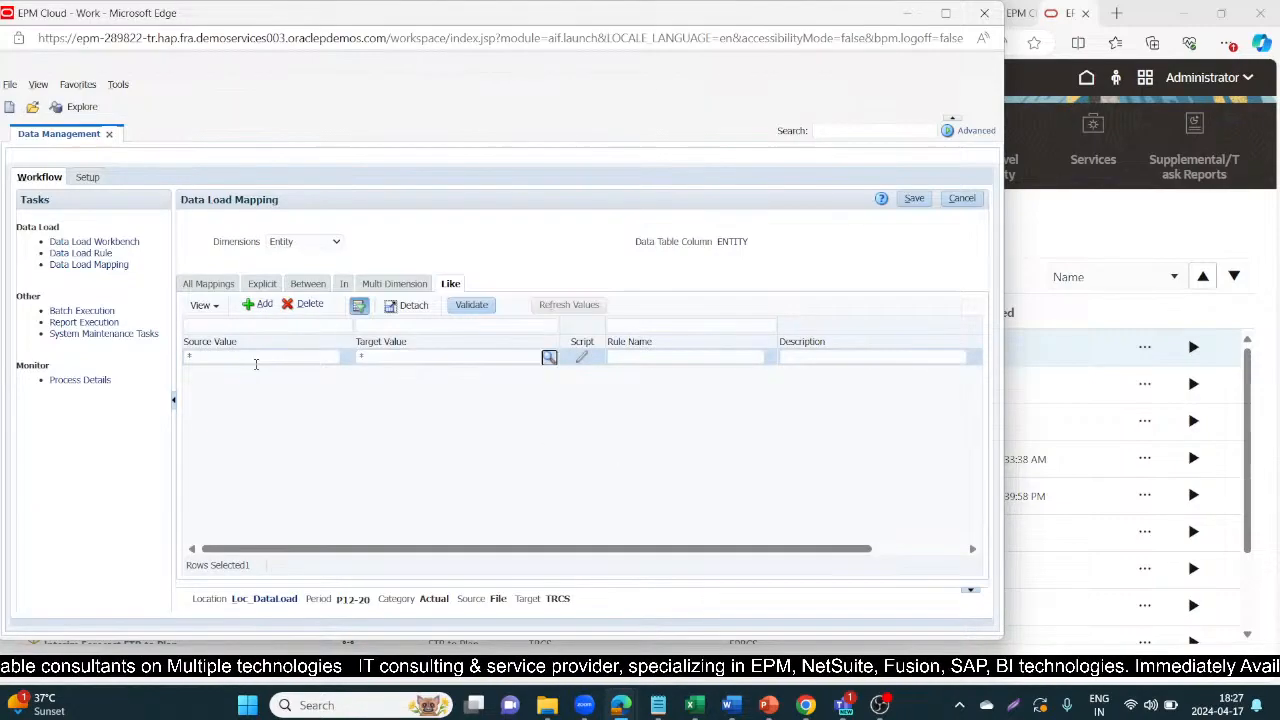
pyautogui.press('Tab')
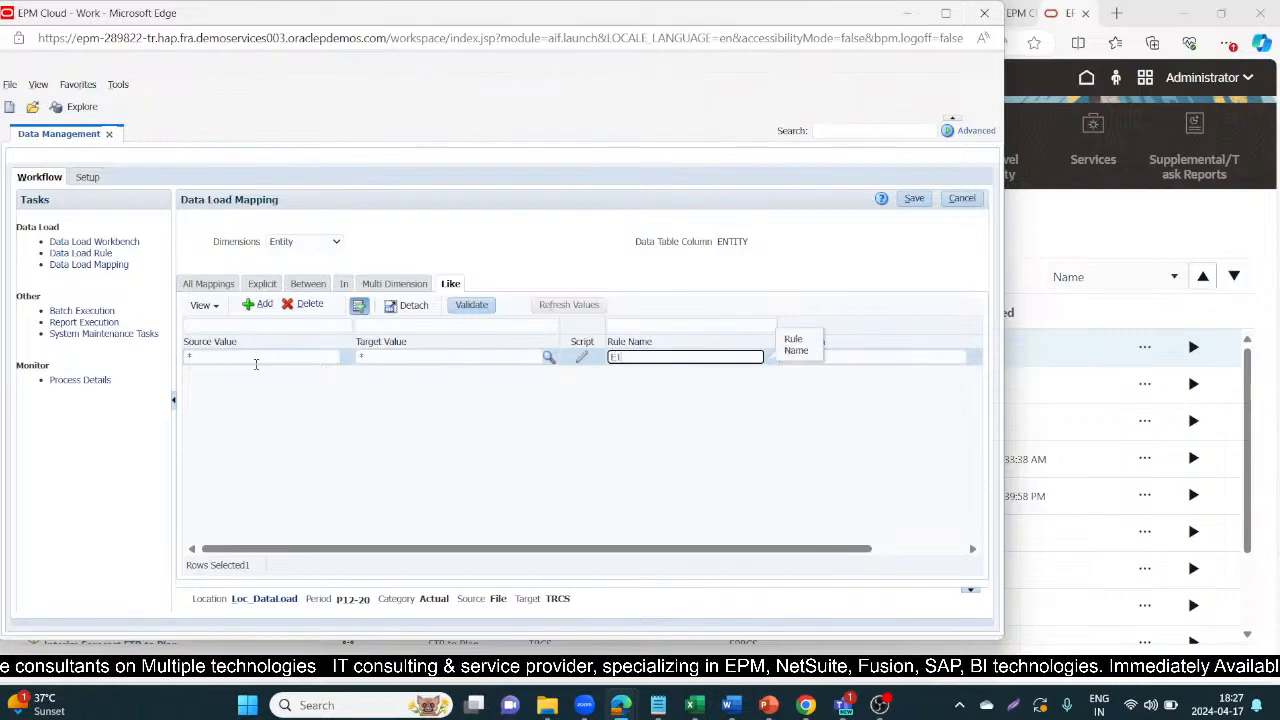
pyautogui.click(908, 201)
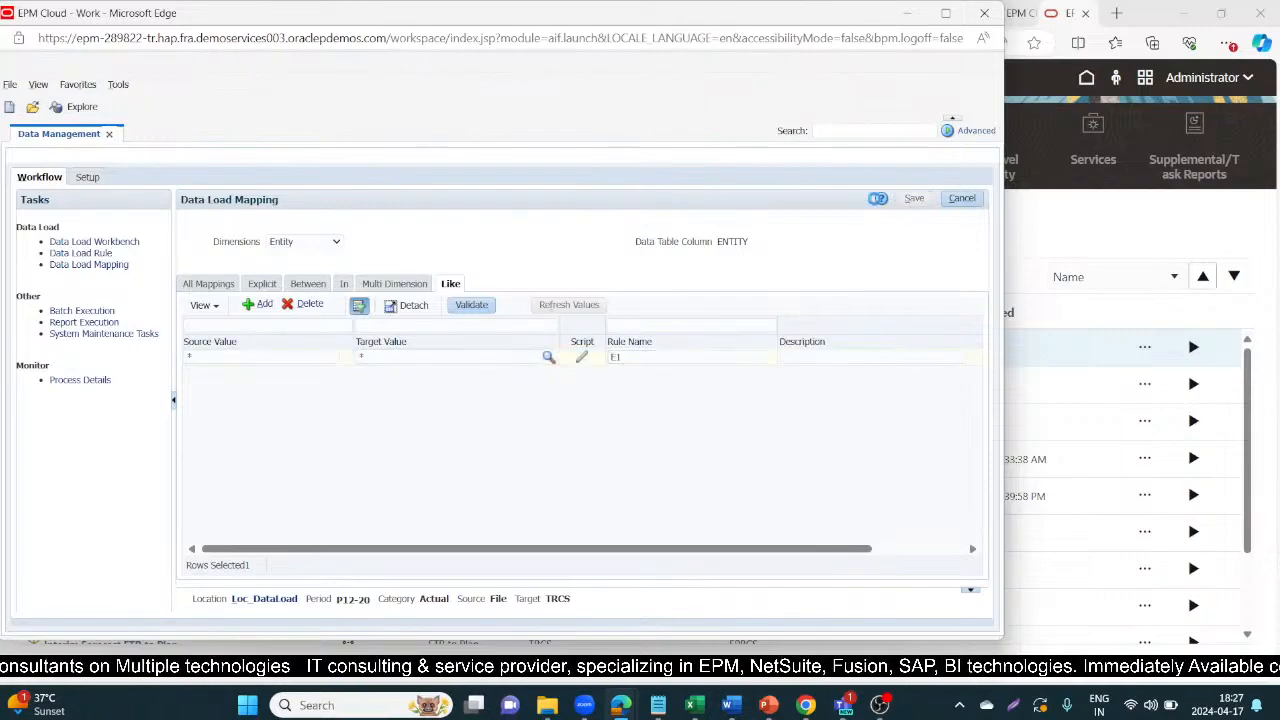
# Step: Add a Like mapping for the From Currency dimension with source *, target * and rule name C1, and save it
pyautogui.click(336, 246)
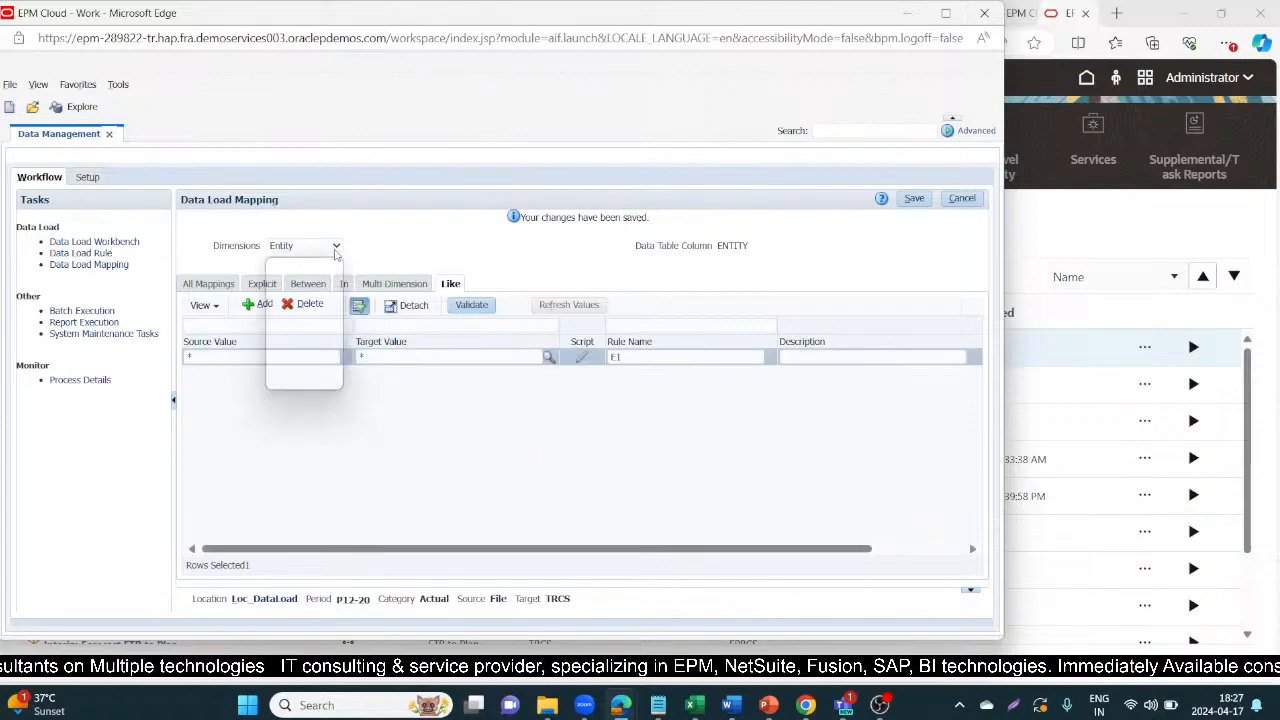
pyautogui.click(299, 324)
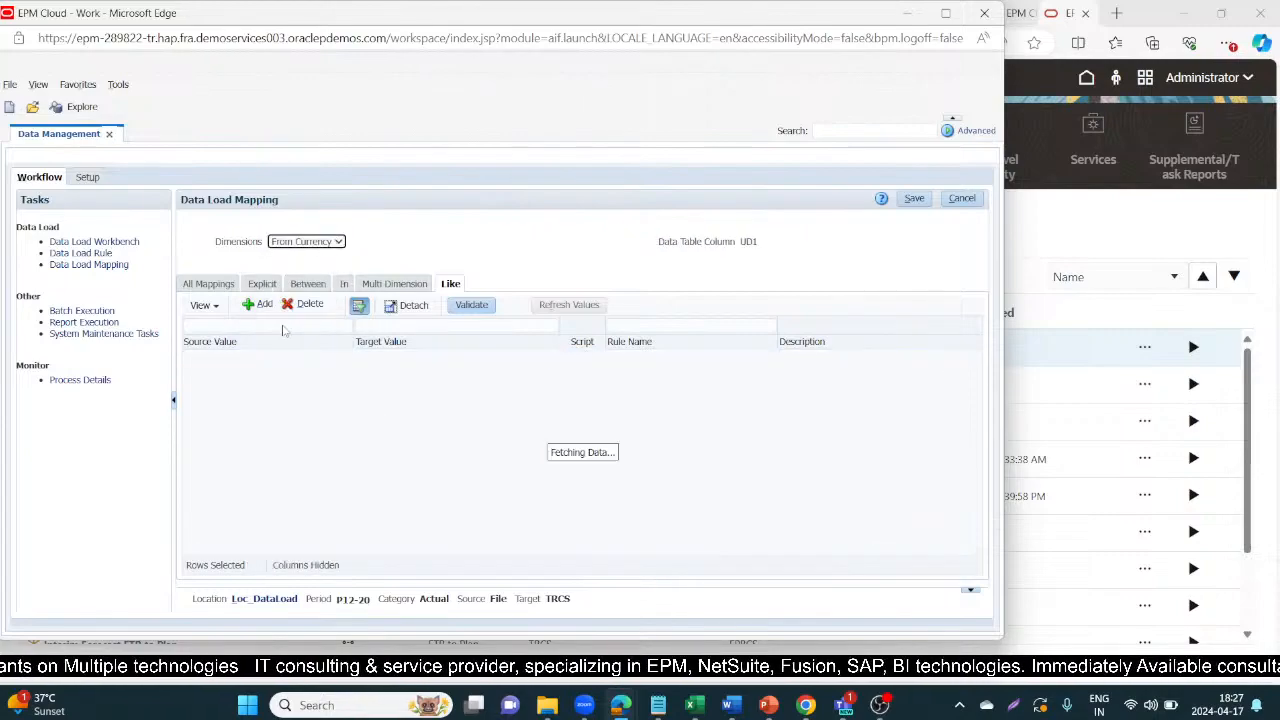
pyautogui.click(259, 305)
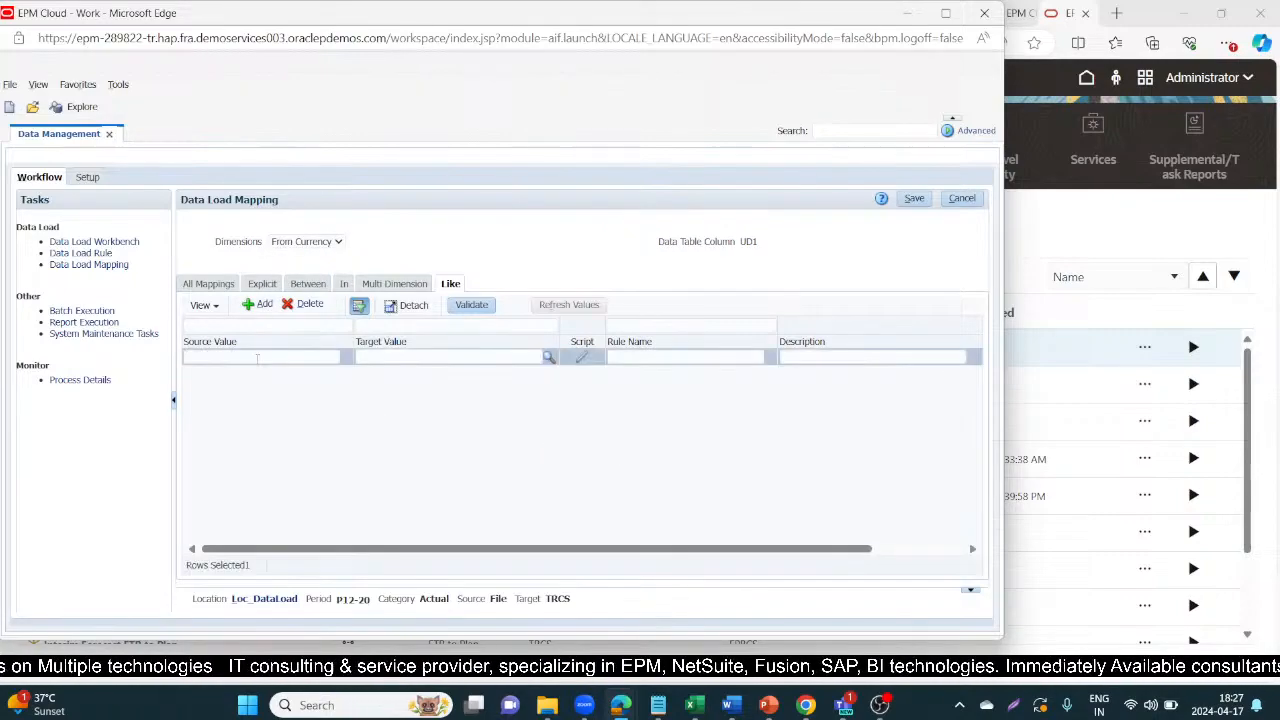
pyautogui.press('Tab')
pyautogui.write('*')
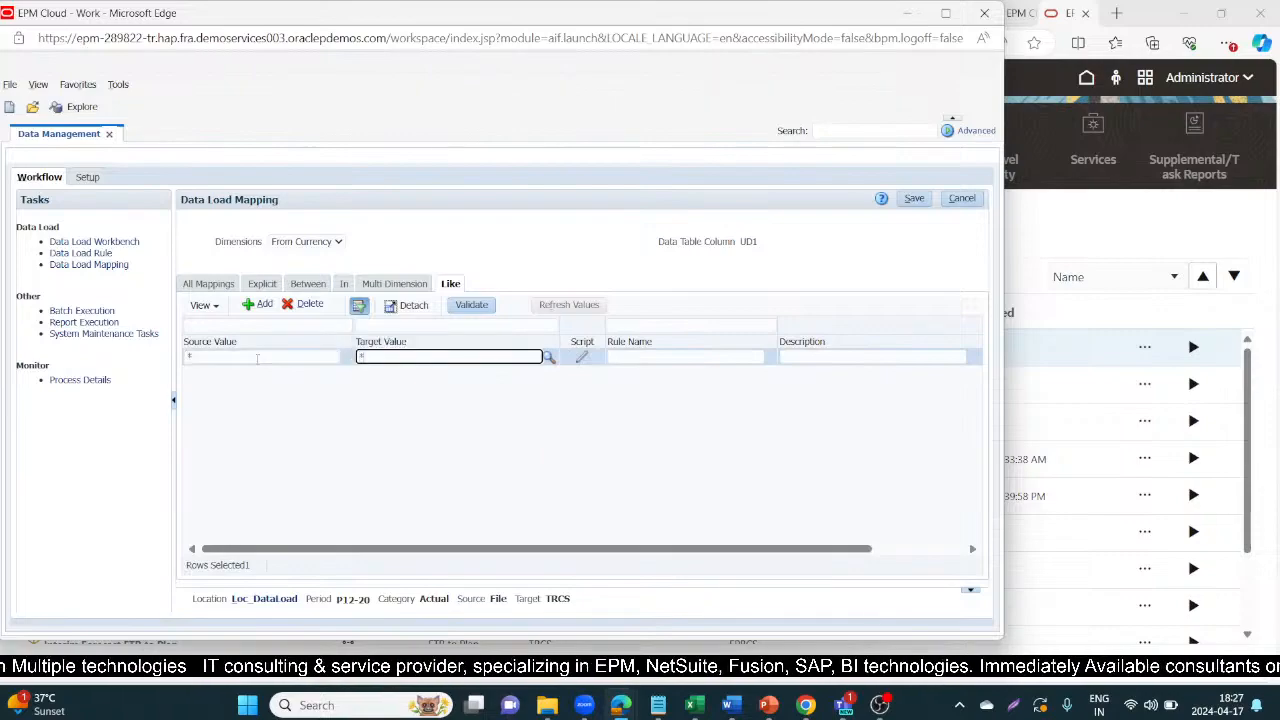
pyautogui.press('Tab')
pyautogui.press('Tab')
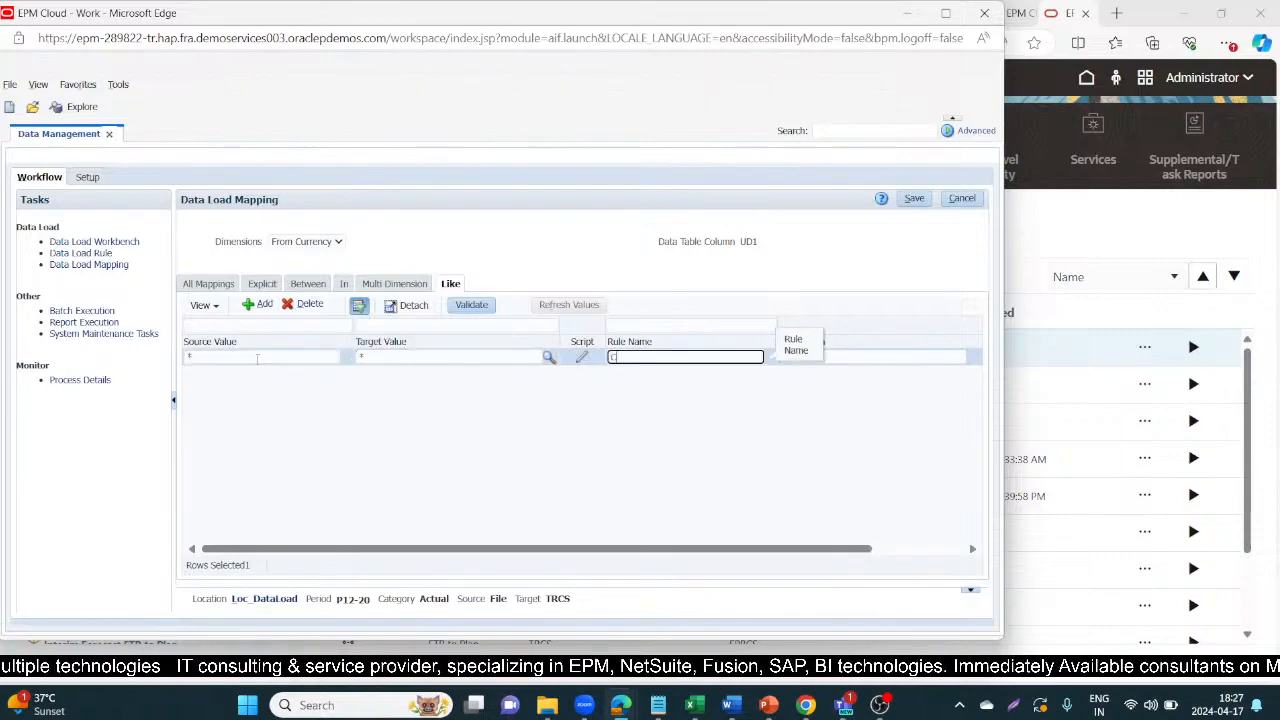
pyautogui.write('C1')
pyautogui.click(914, 199)
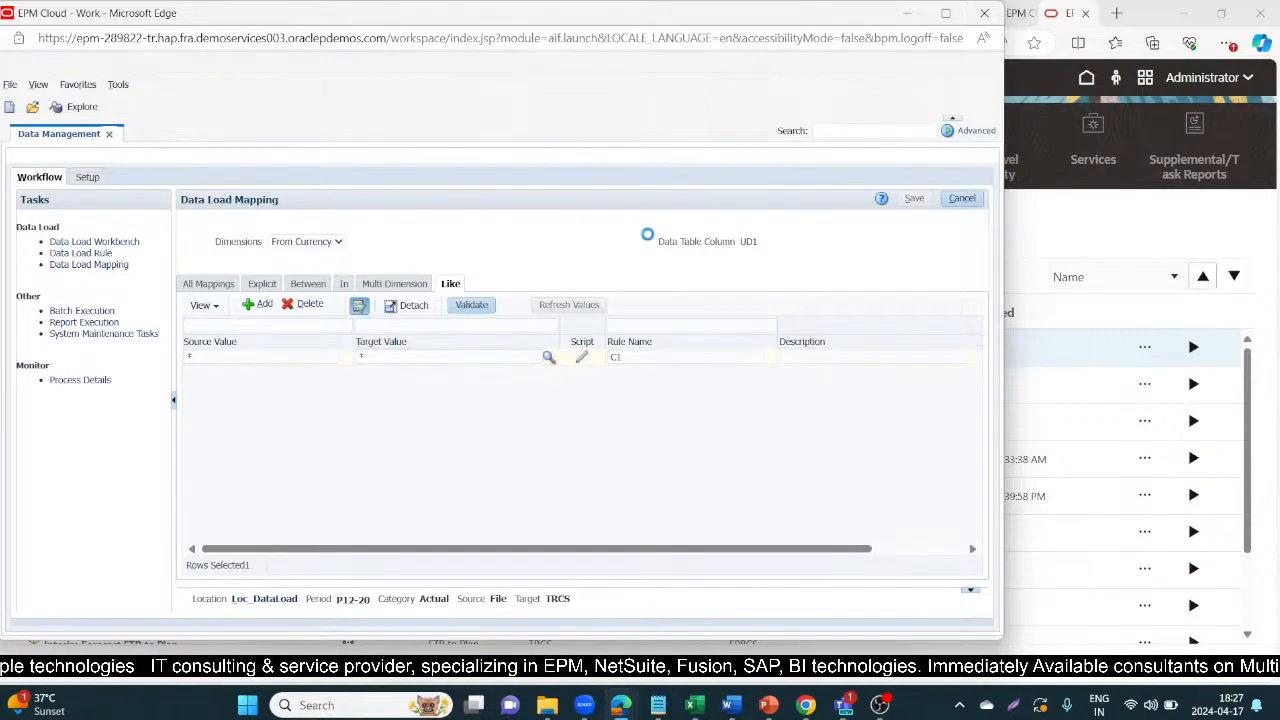
# Step: Add a Like mapping row for the Intercompany dimension with source value *
pyautogui.click(306, 246)
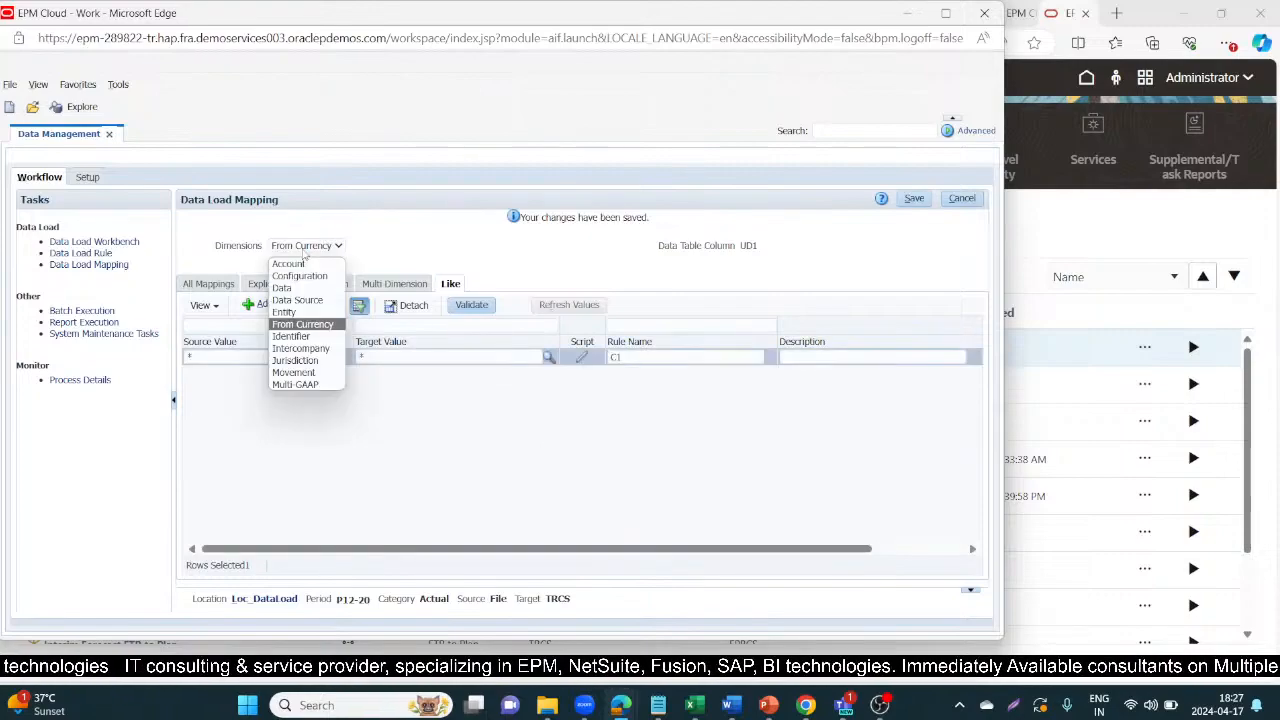
pyautogui.click(298, 349)
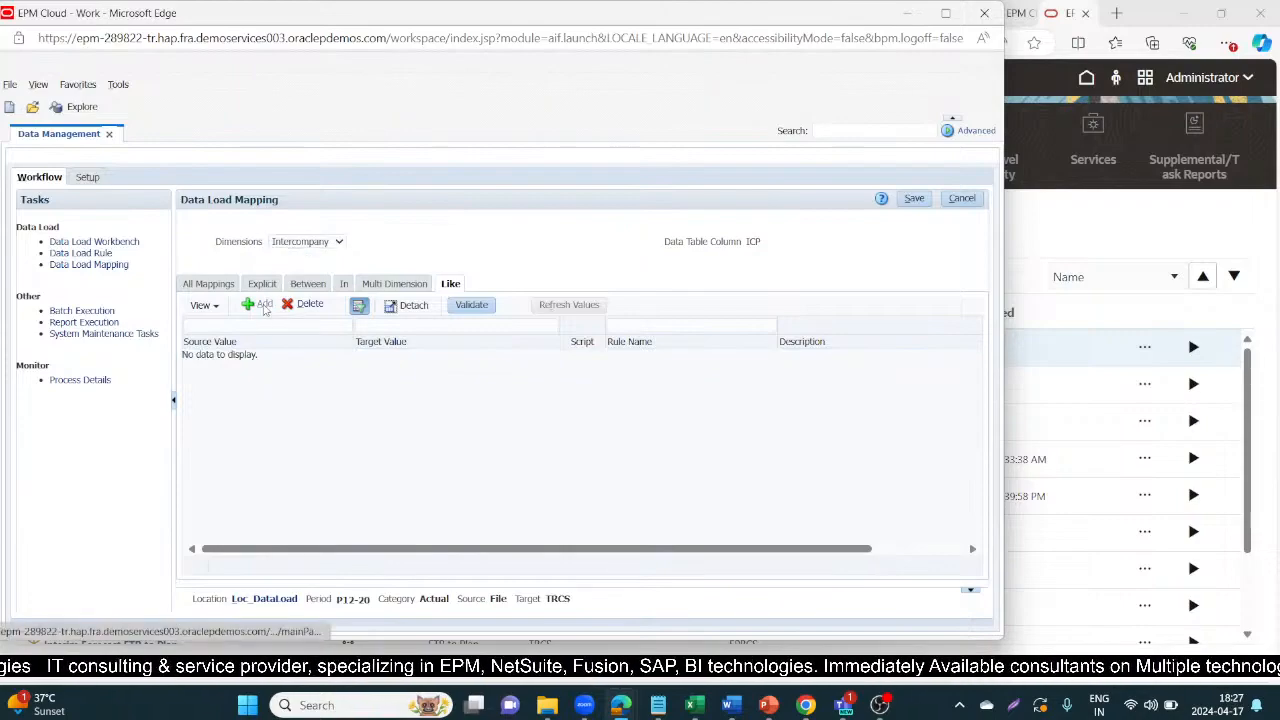
pyautogui.click(262, 306)
pyautogui.click(228, 358)
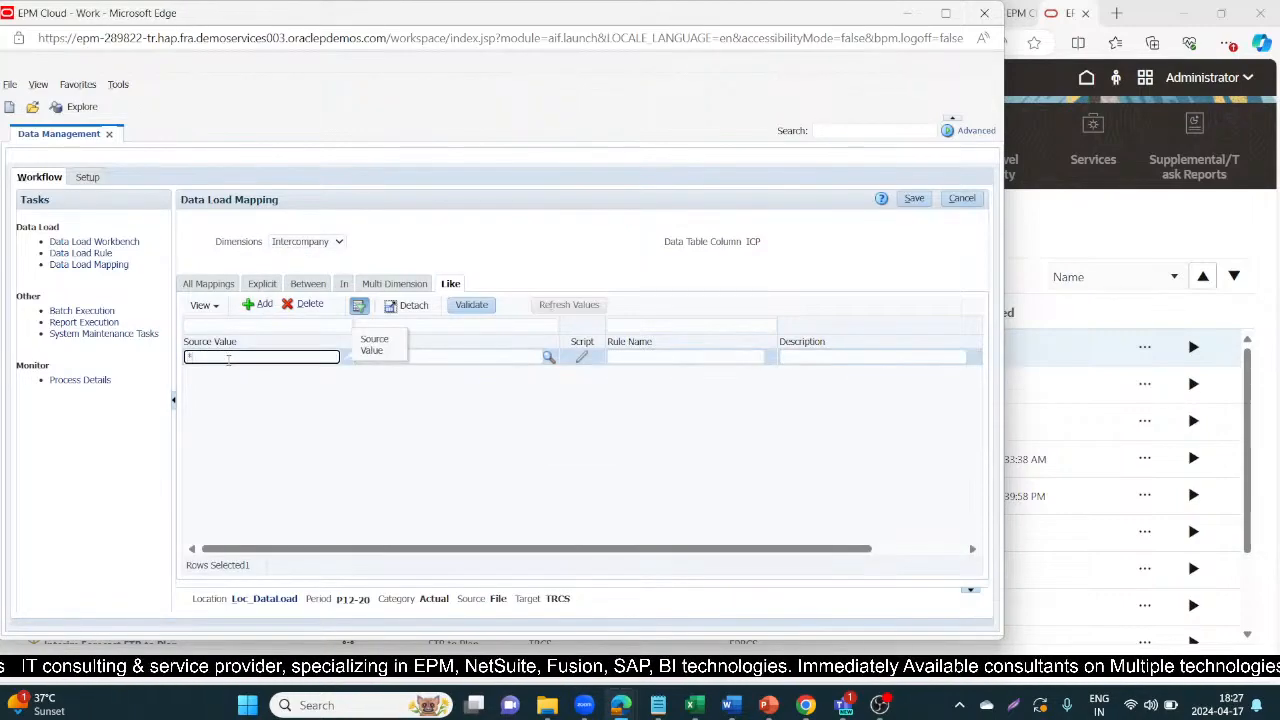
pyautogui.write('*')
pyautogui.press('Tab')
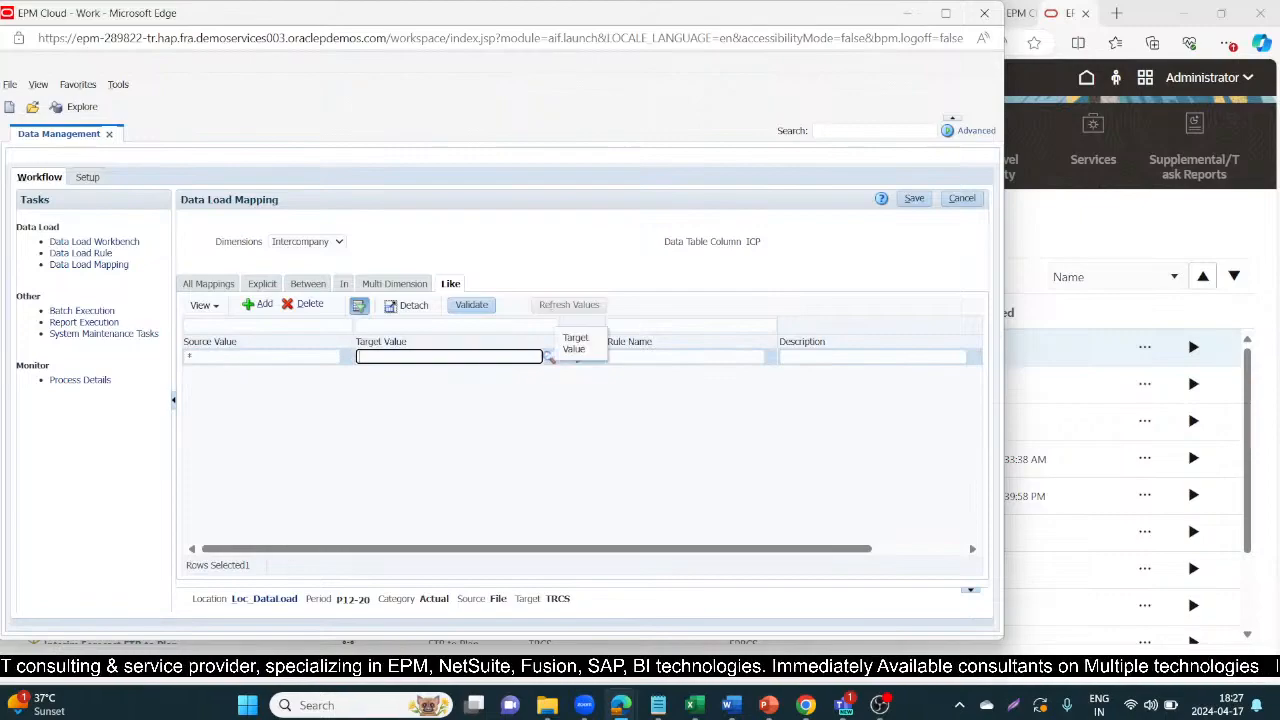
# Step: Switch to the EPM Cloud Tax Reporting window and open the application's dimension editor
pyautogui.moveTo(621, 705)
pyautogui.click(375, 600)
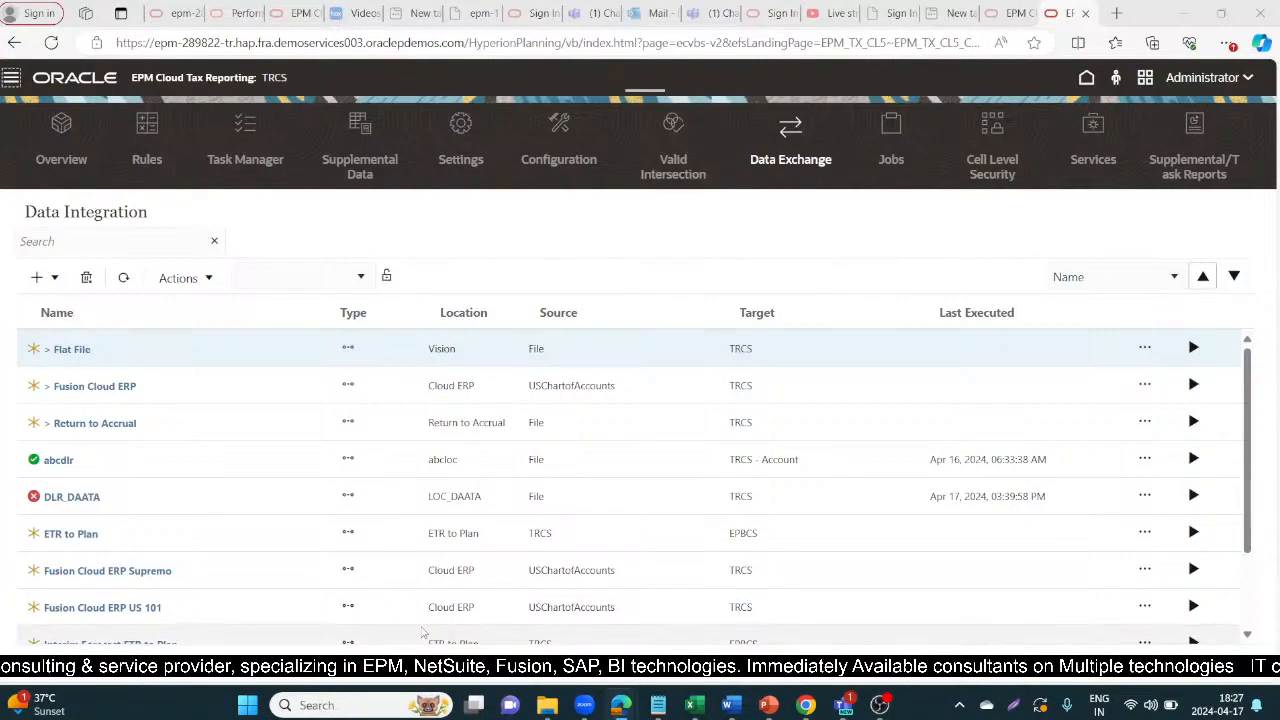
pyautogui.click(10, 78)
pyautogui.click(778, 360)
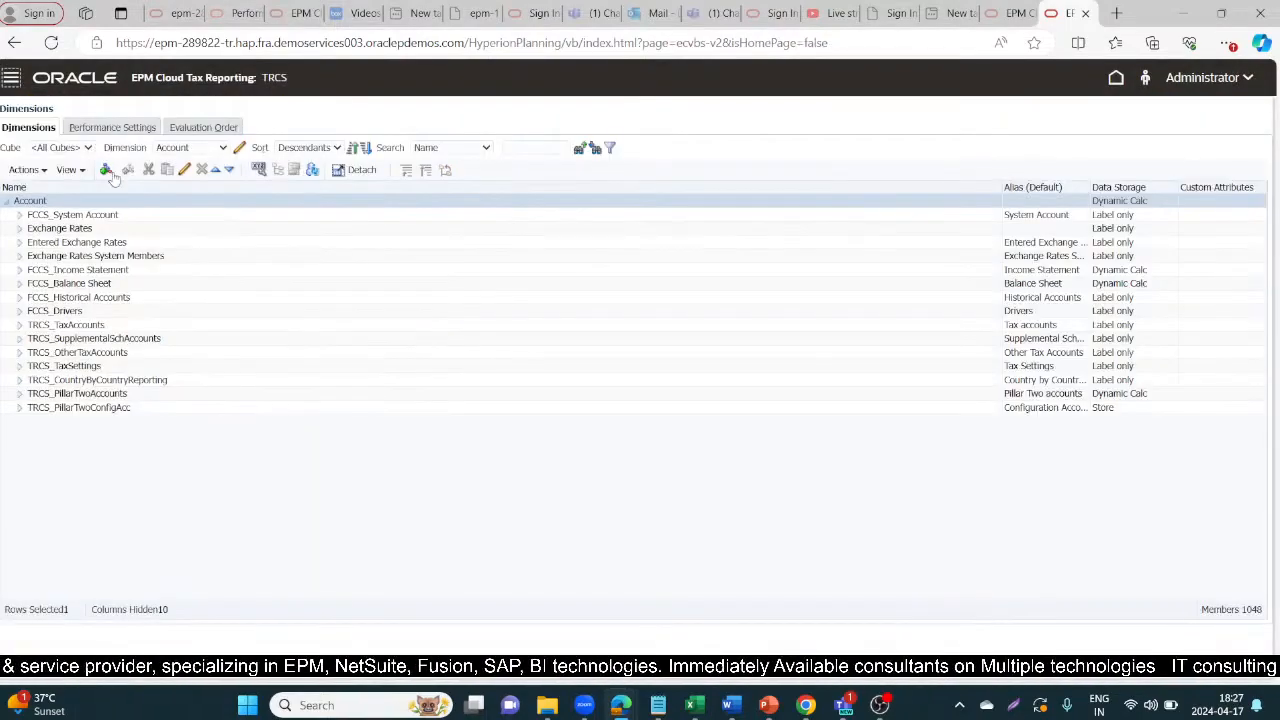
# Step: Show the Intercompany dimension, expand FCCS_Intercompany Top and copy the member name FCCS_No Intercompany
pyautogui.click(203, 150)
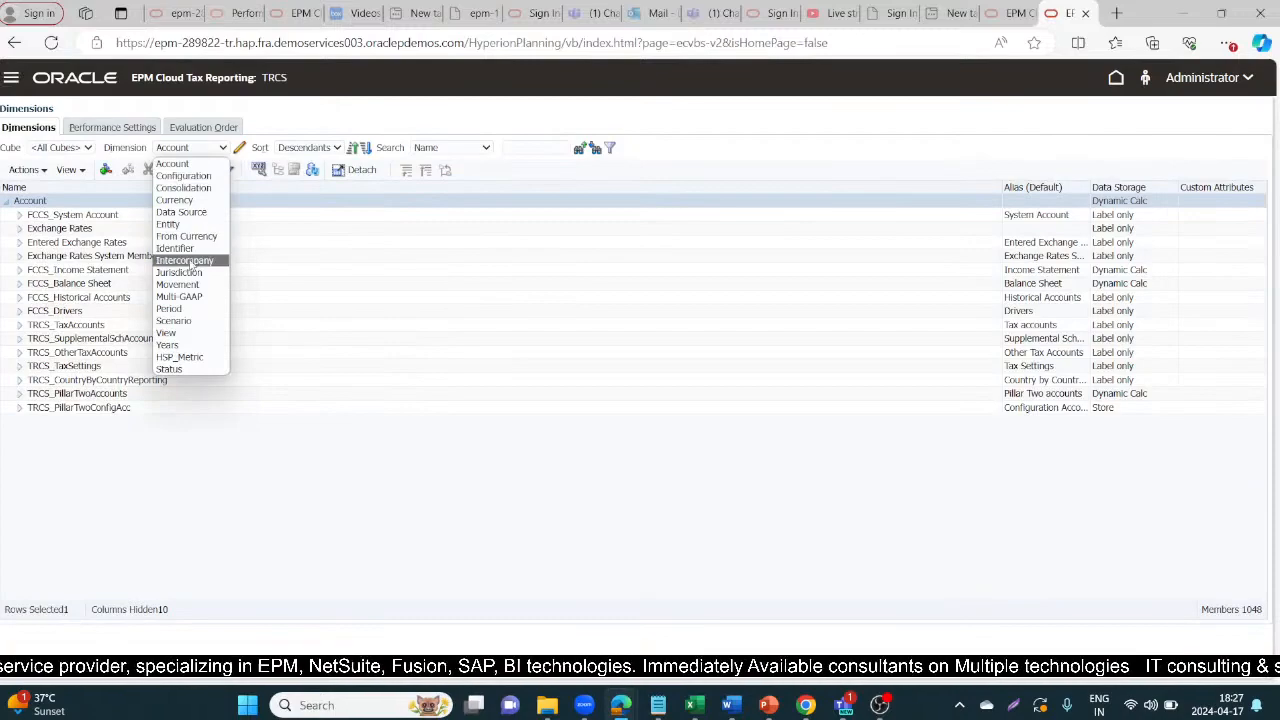
pyautogui.click(189, 258)
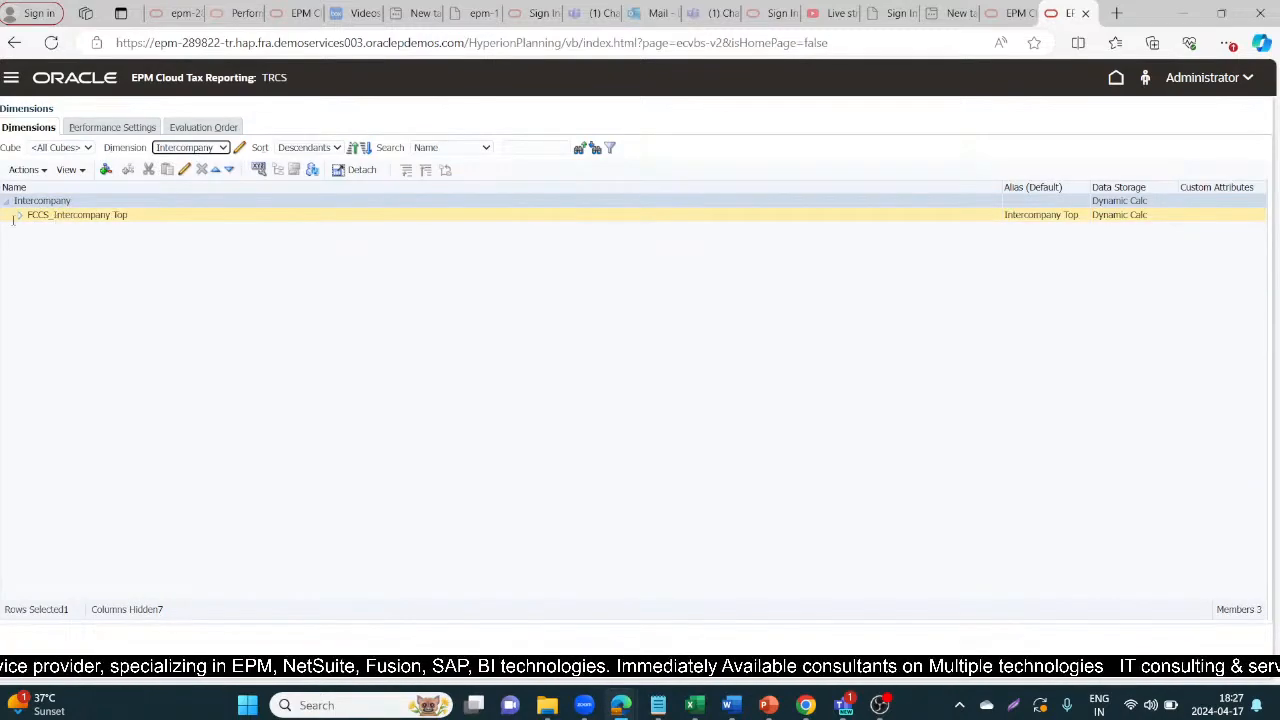
pyautogui.click(20, 217)
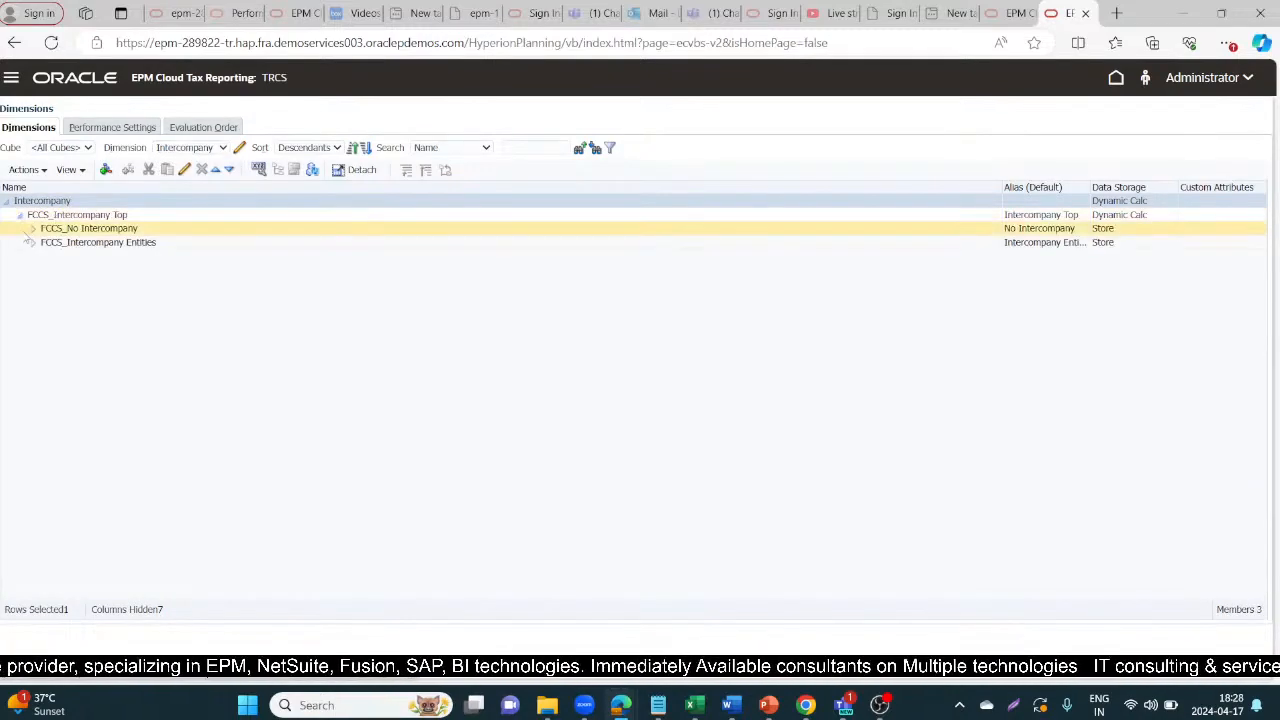
pyautogui.click(131, 229)
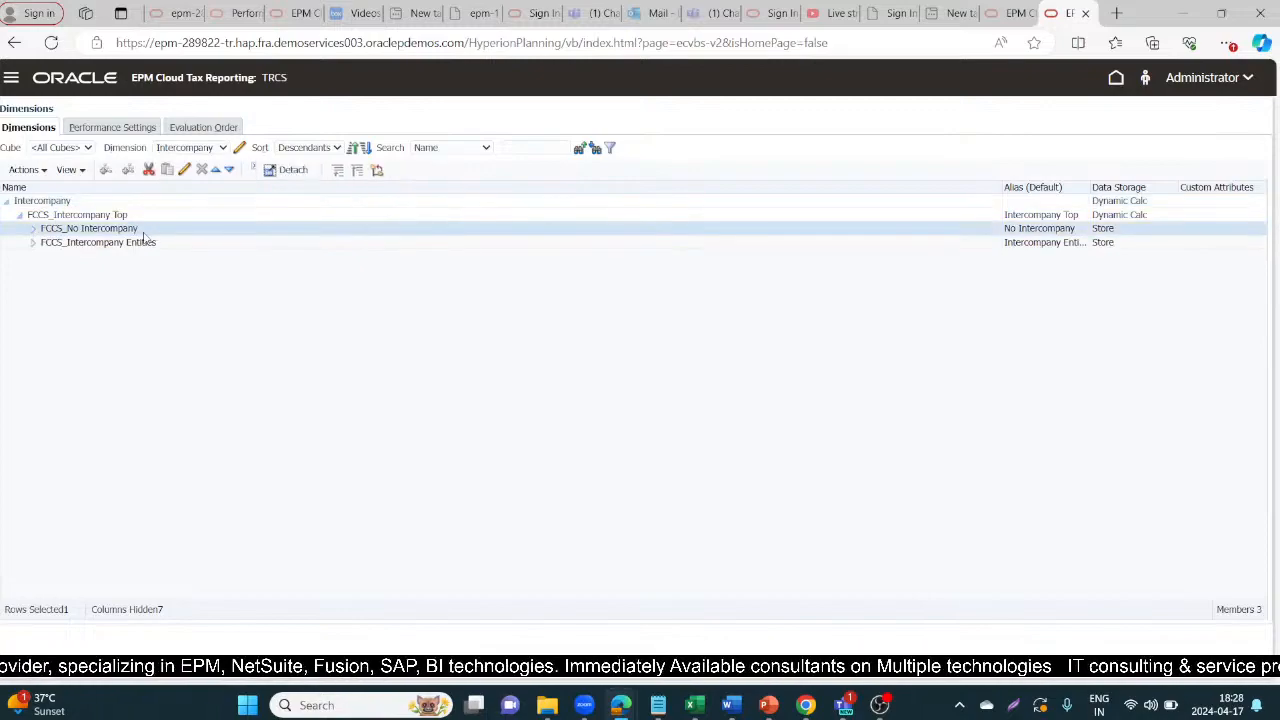
pyautogui.moveTo(145, 229); pyautogui.dragTo(41, 231)
pyautogui.hotkey('ctrl', 'c')
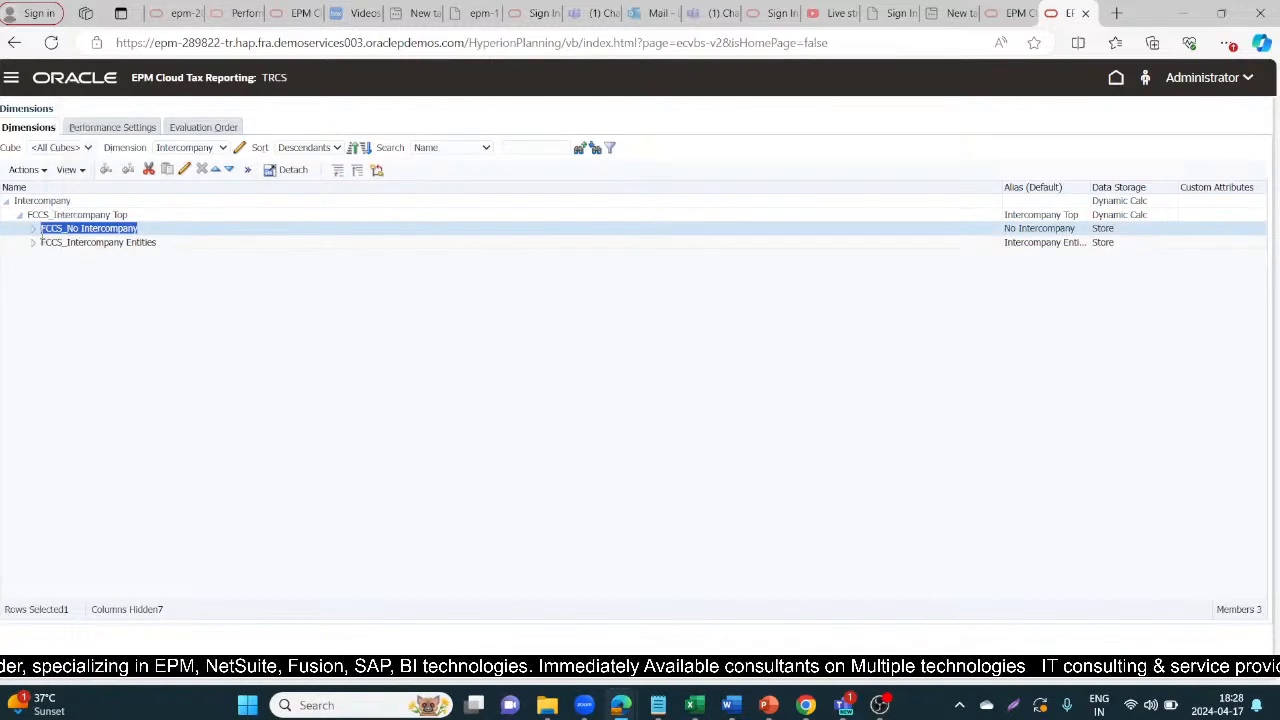
# Step: Back in Data Management, set the Intercompany mapping's target to FCCS_No Intercompany and its rule name to I1, and save it
pyautogui.hotkey('alt', 'Tab')
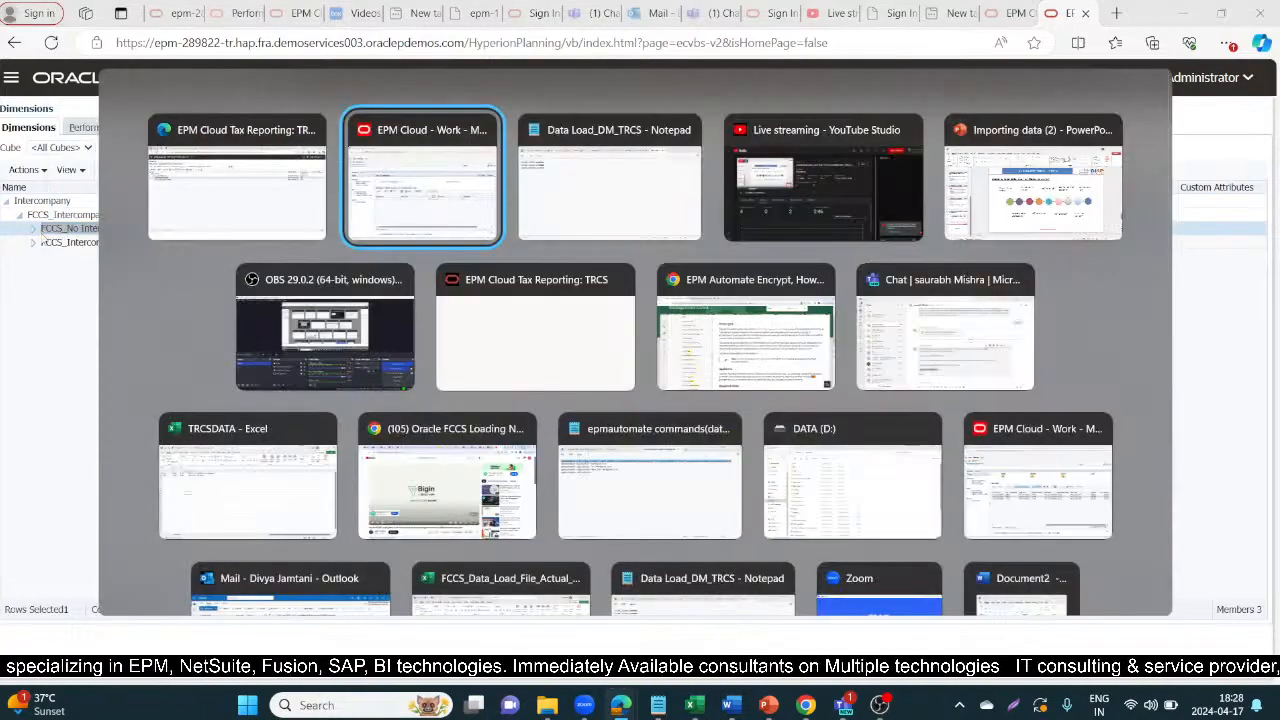
pyautogui.hotkey('ctrl', 'v')
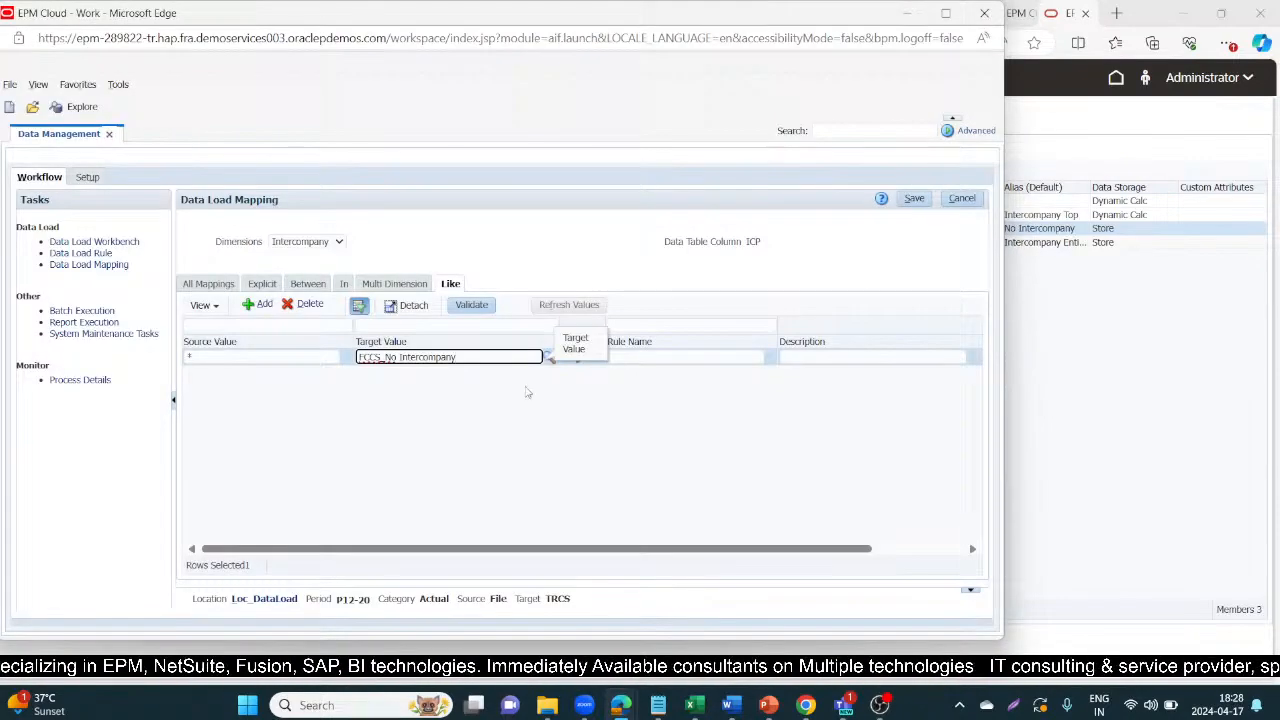
pyautogui.click(660, 358)
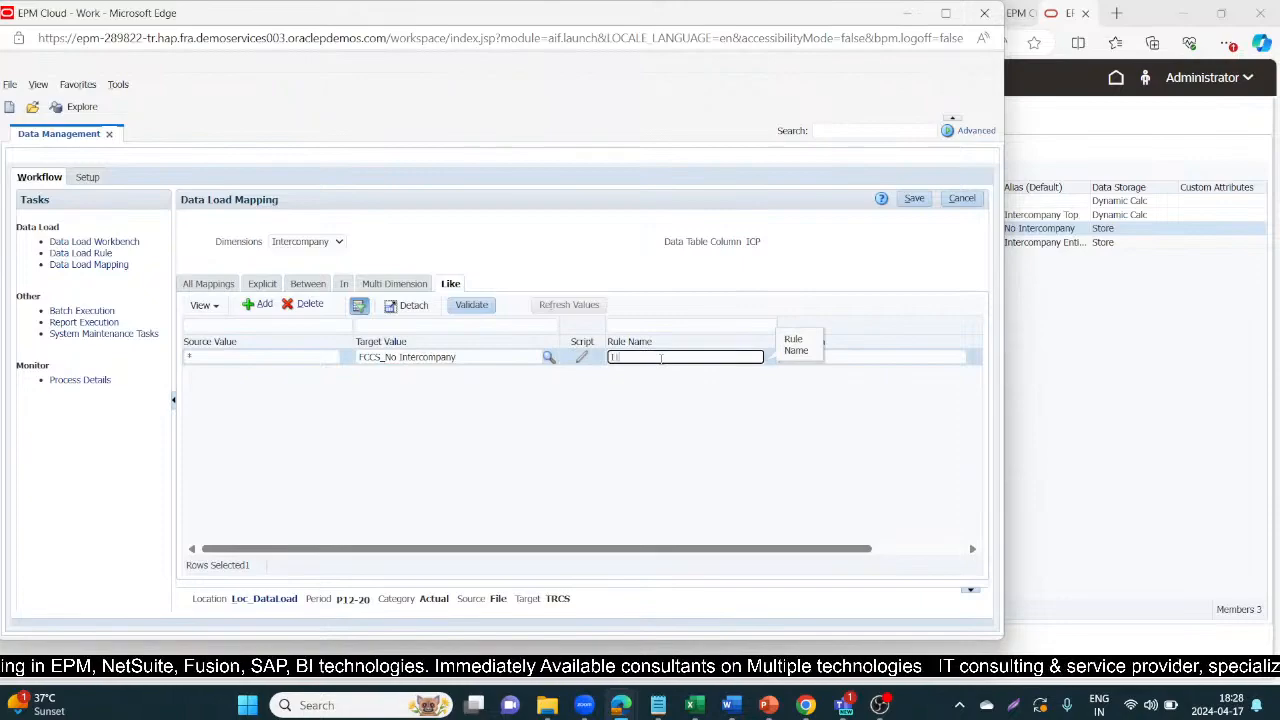
pyautogui.click(914, 198)
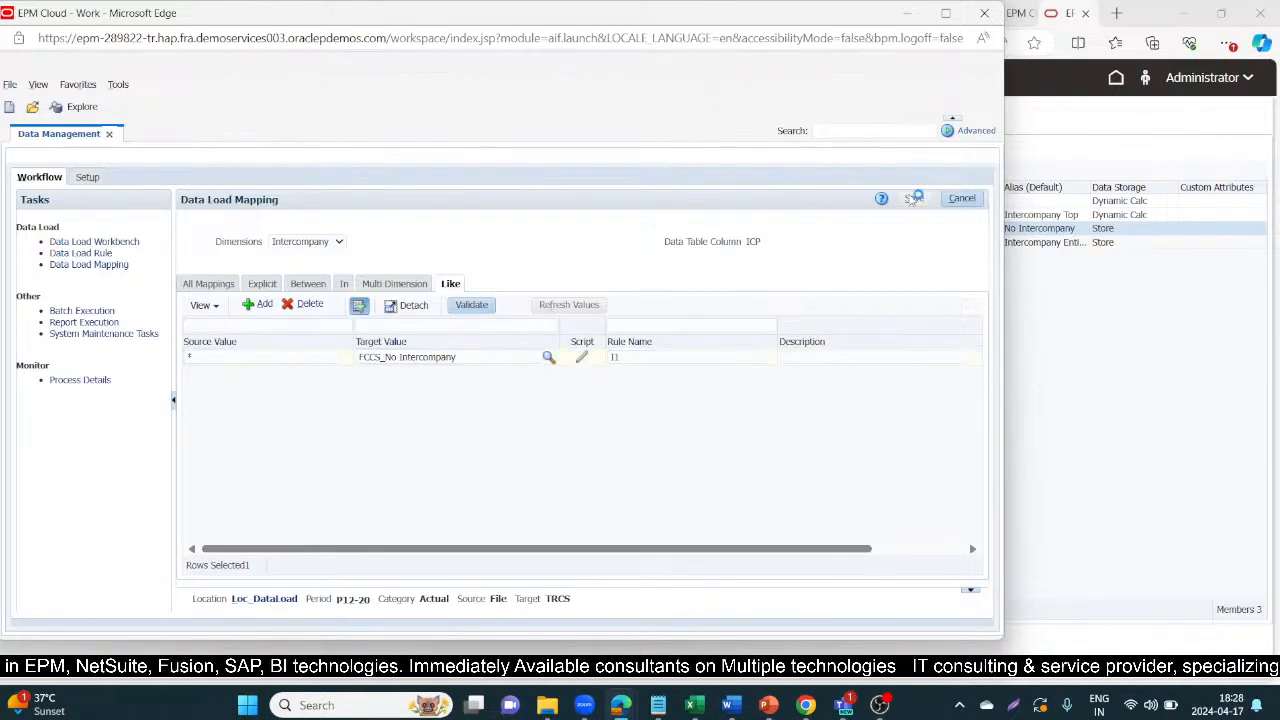
# Step: Check the existing Like mappings of the Jurisdiction, Movement and Multi-GAAP dimensions
pyautogui.click(333, 245)
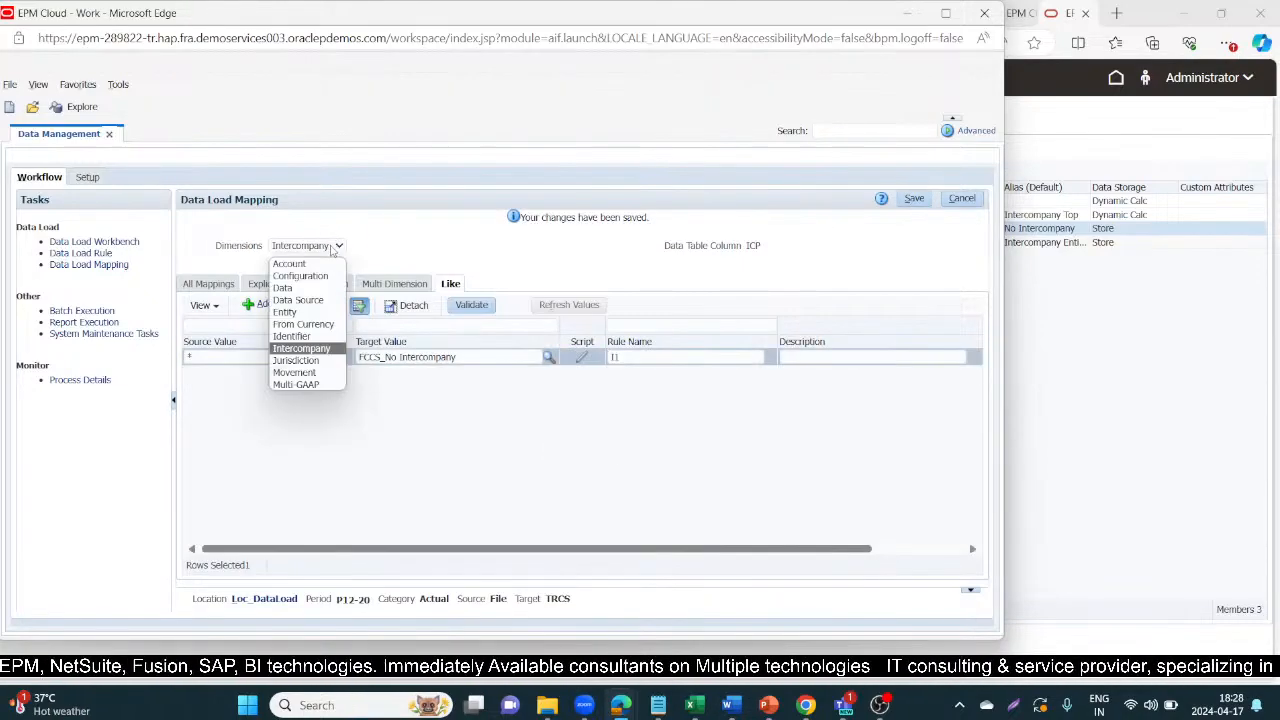
pyautogui.click(312, 360)
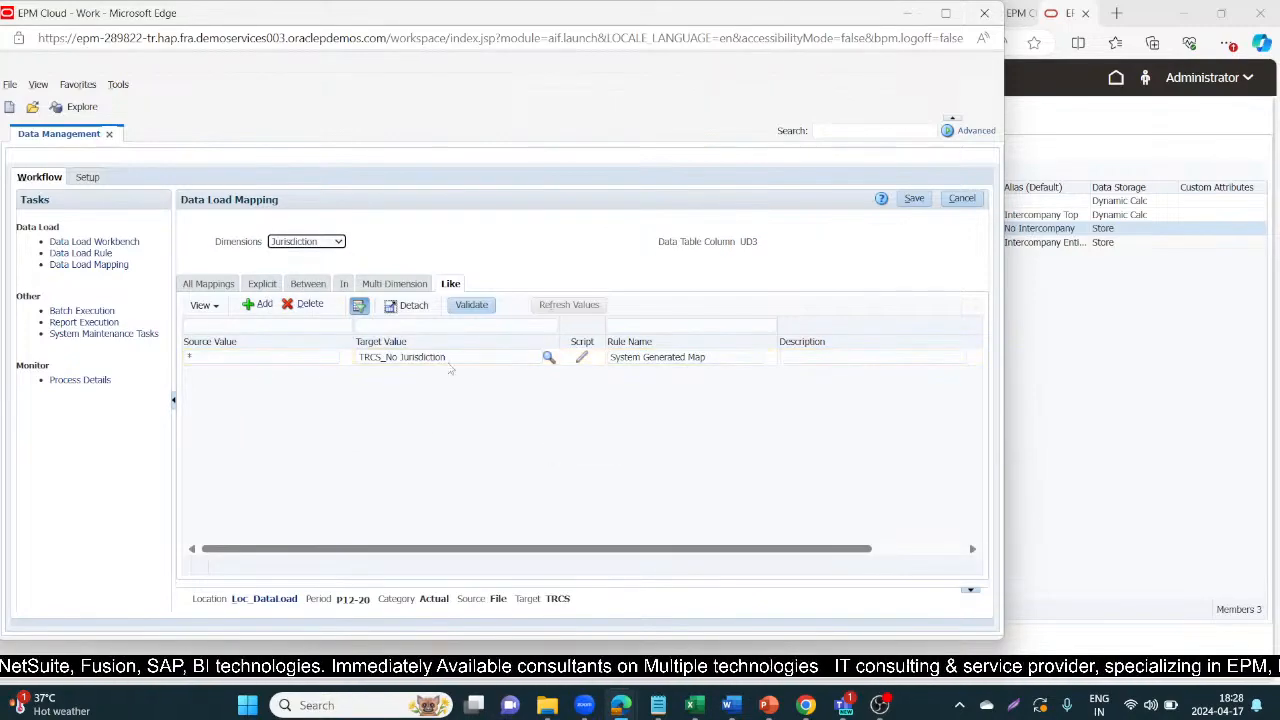
pyautogui.click(338, 243)
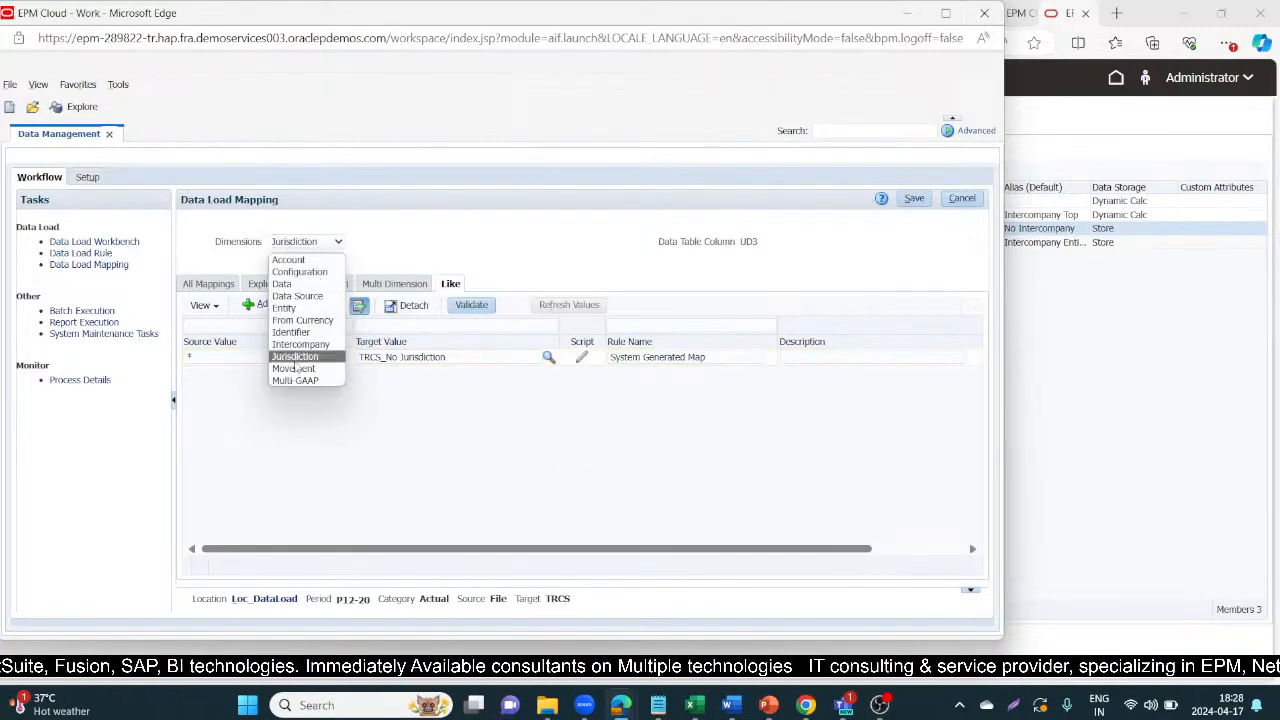
pyautogui.click(294, 368)
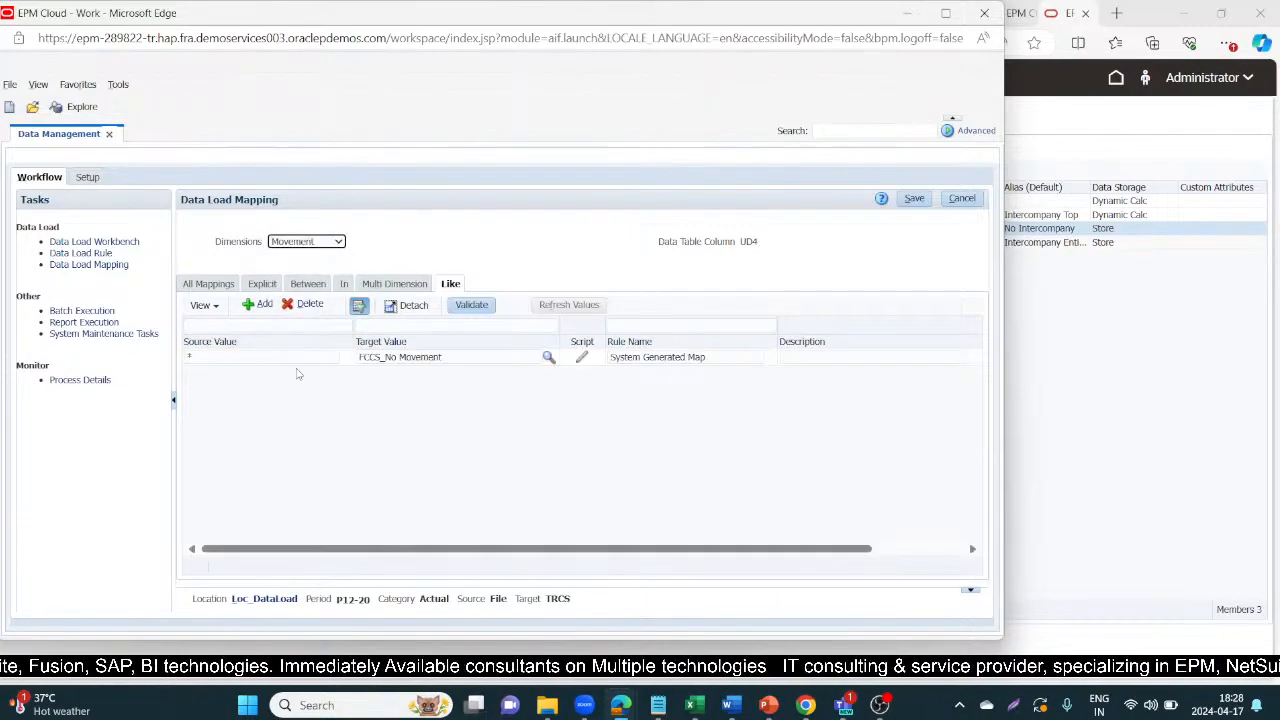
pyautogui.click(339, 243)
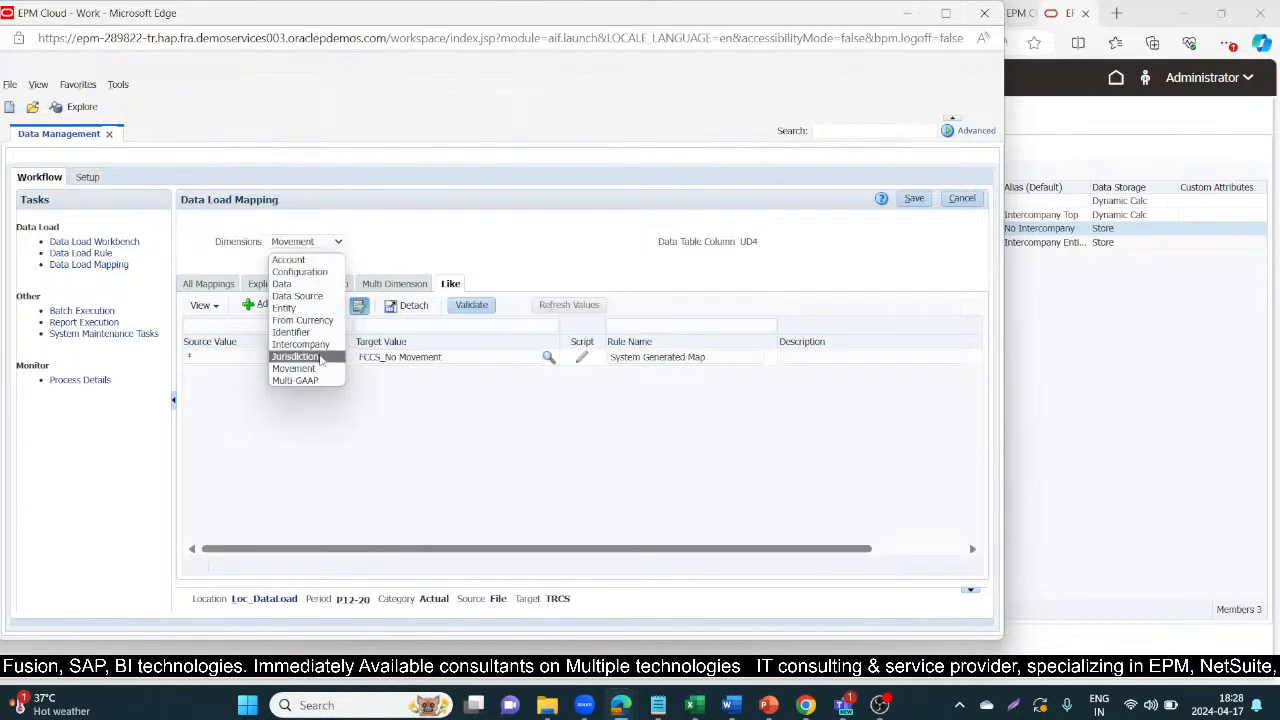
pyautogui.click(301, 380)
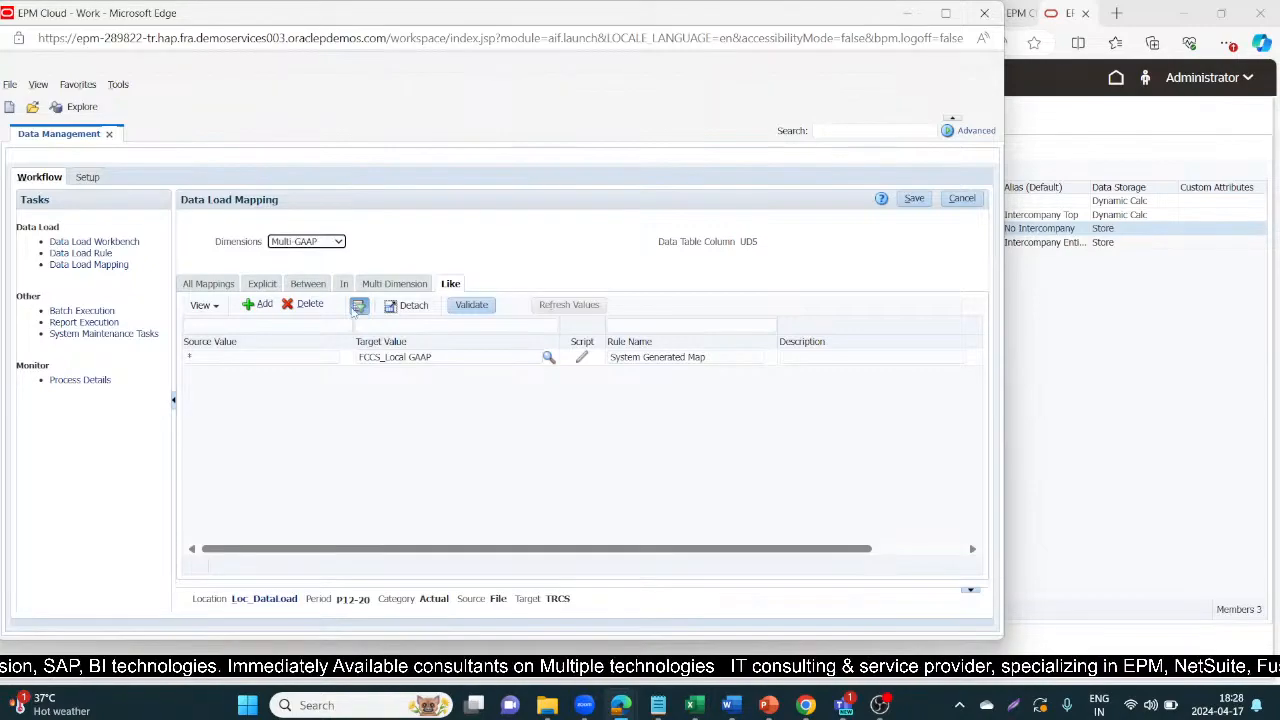
# Step: Review the Like mappings of the Account, Data, Data Source, Entity, From Currency and Identifier dimensions one after another
pyautogui.click(339, 244)
pyautogui.click(322, 255)
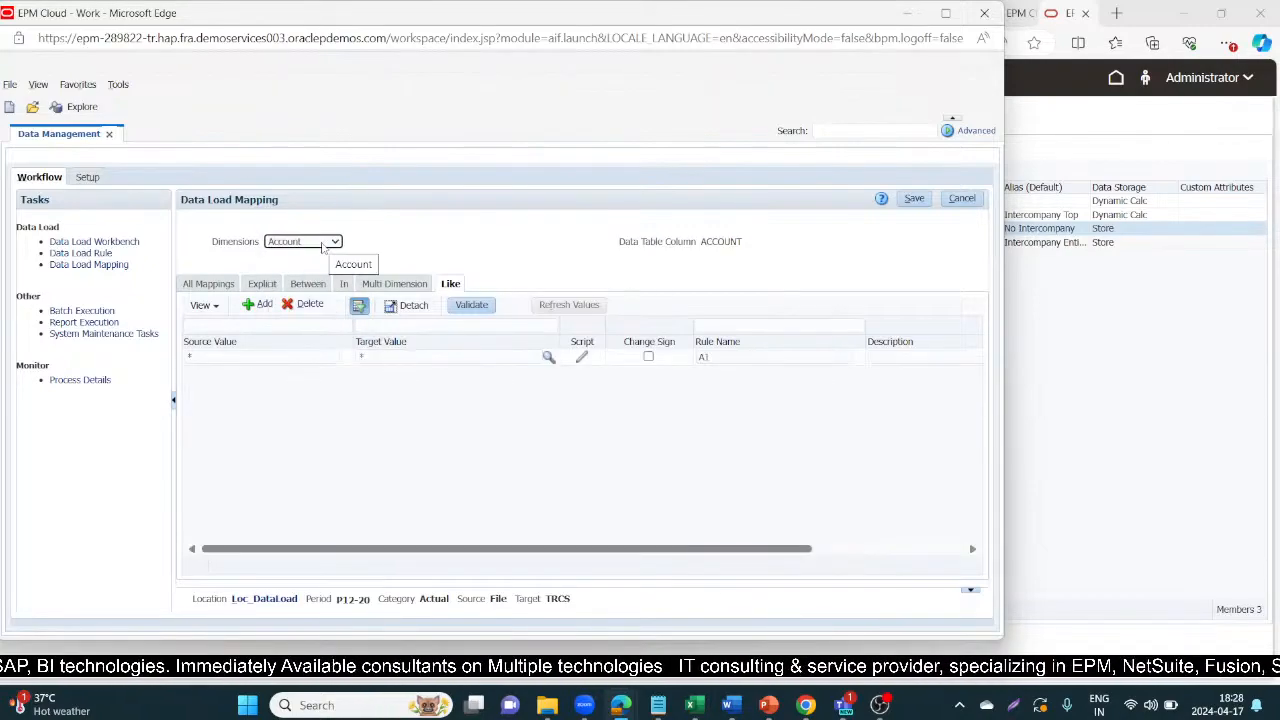
pyautogui.click(323, 244)
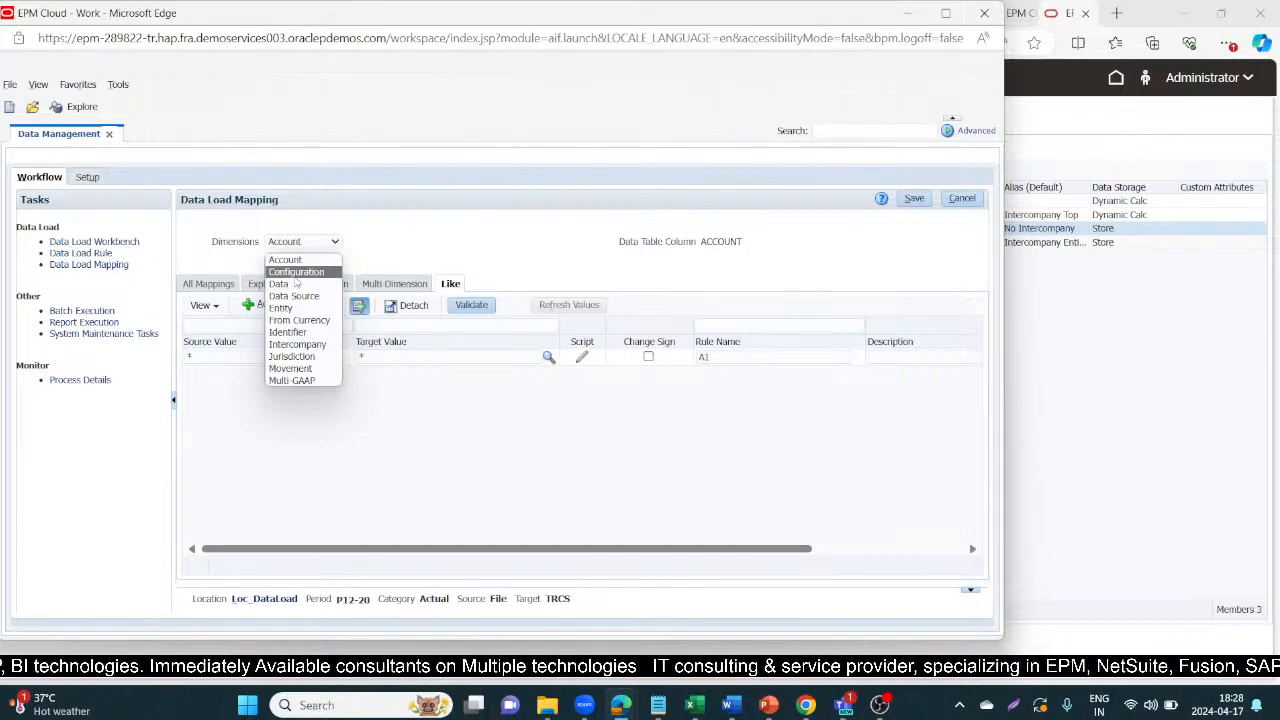
pyautogui.click(288, 284)
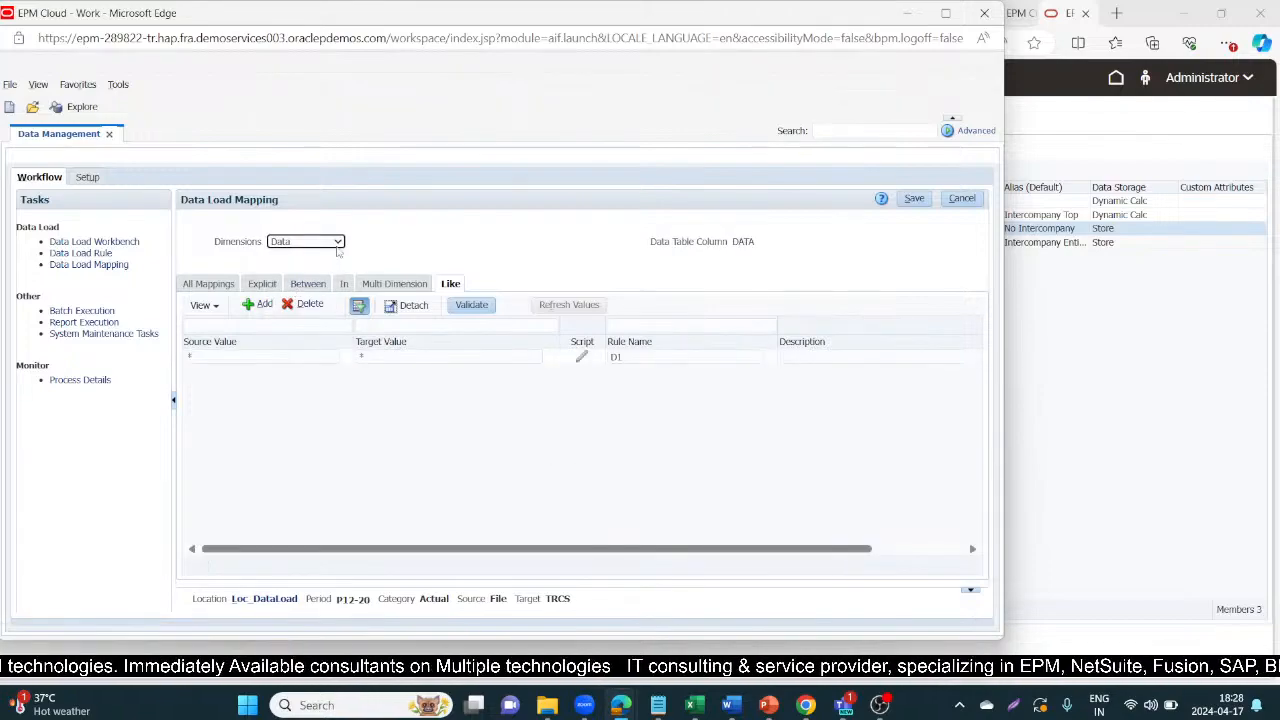
pyautogui.click(337, 245)
pyautogui.click(298, 296)
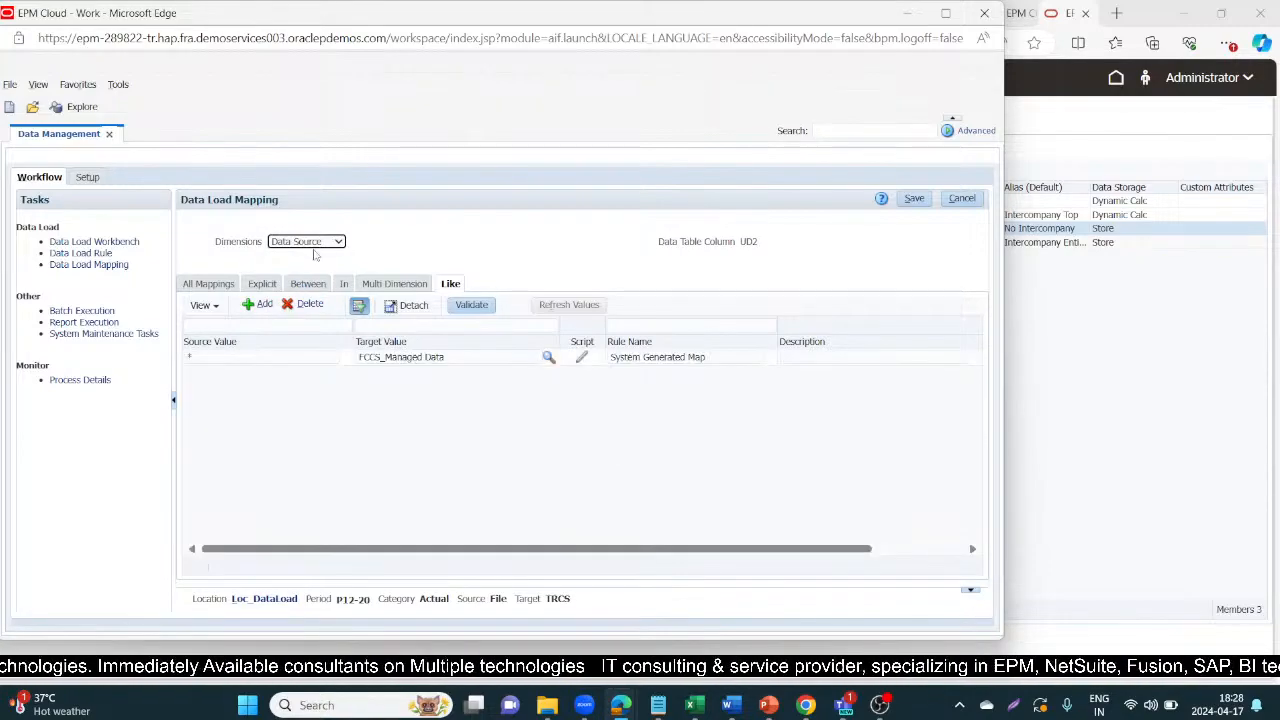
pyautogui.click(320, 244)
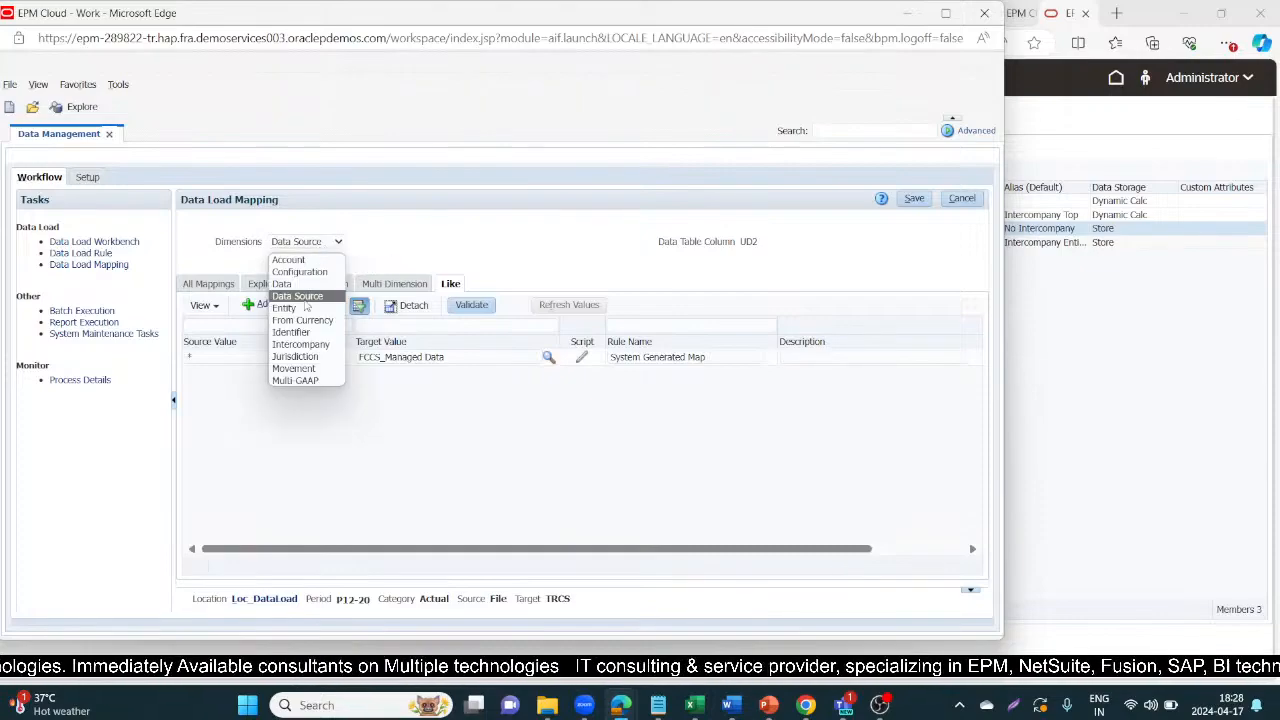
pyautogui.click(284, 310)
pyautogui.click(318, 244)
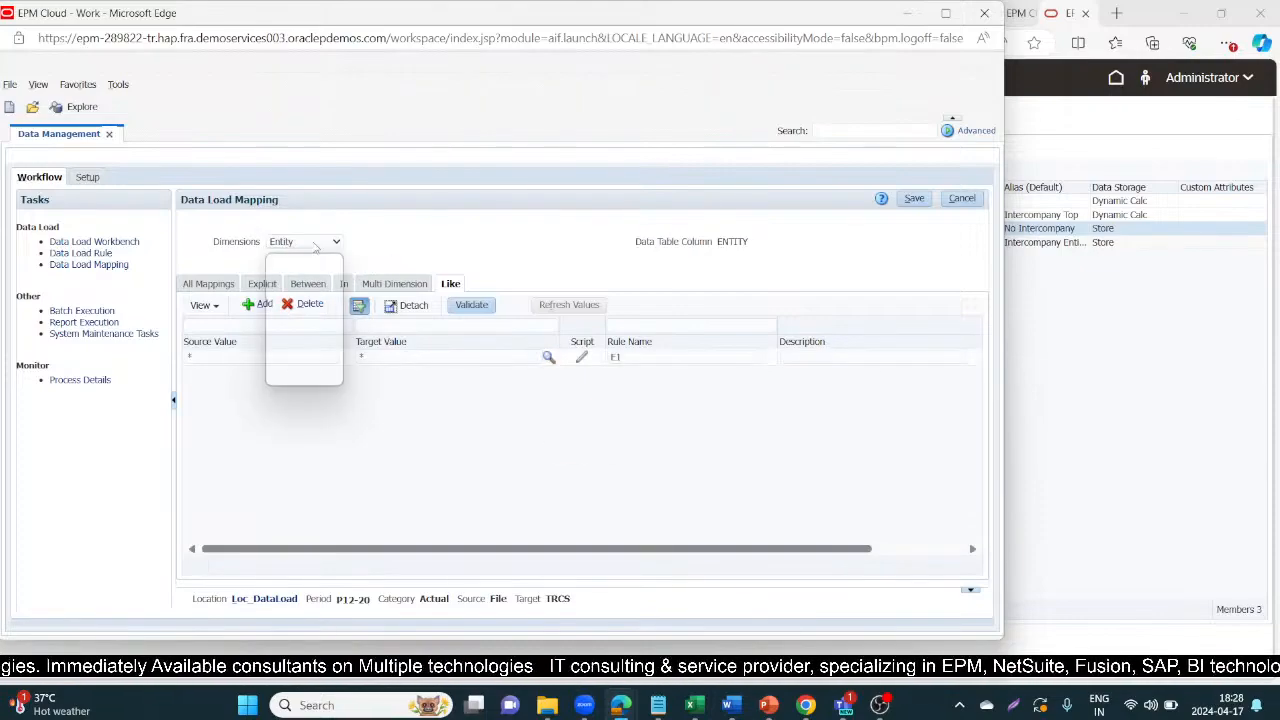
pyautogui.click(308, 321)
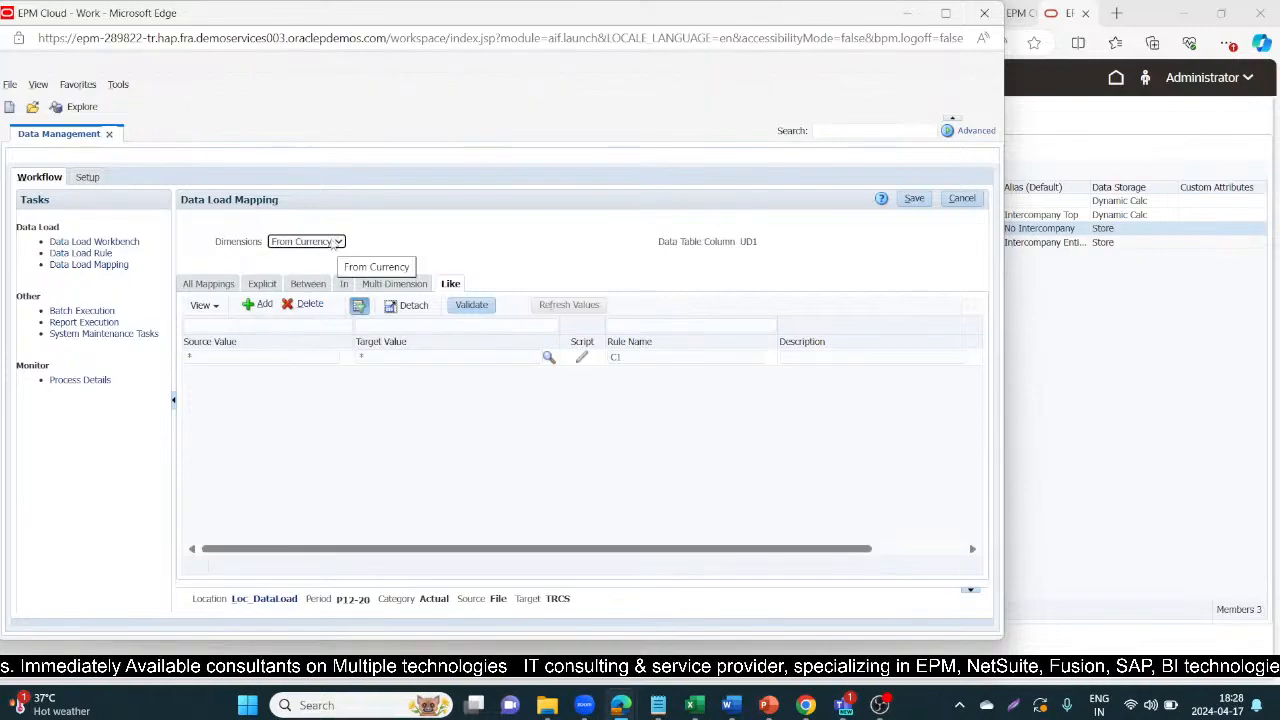
pyautogui.click(320, 242)
pyautogui.click(315, 333)
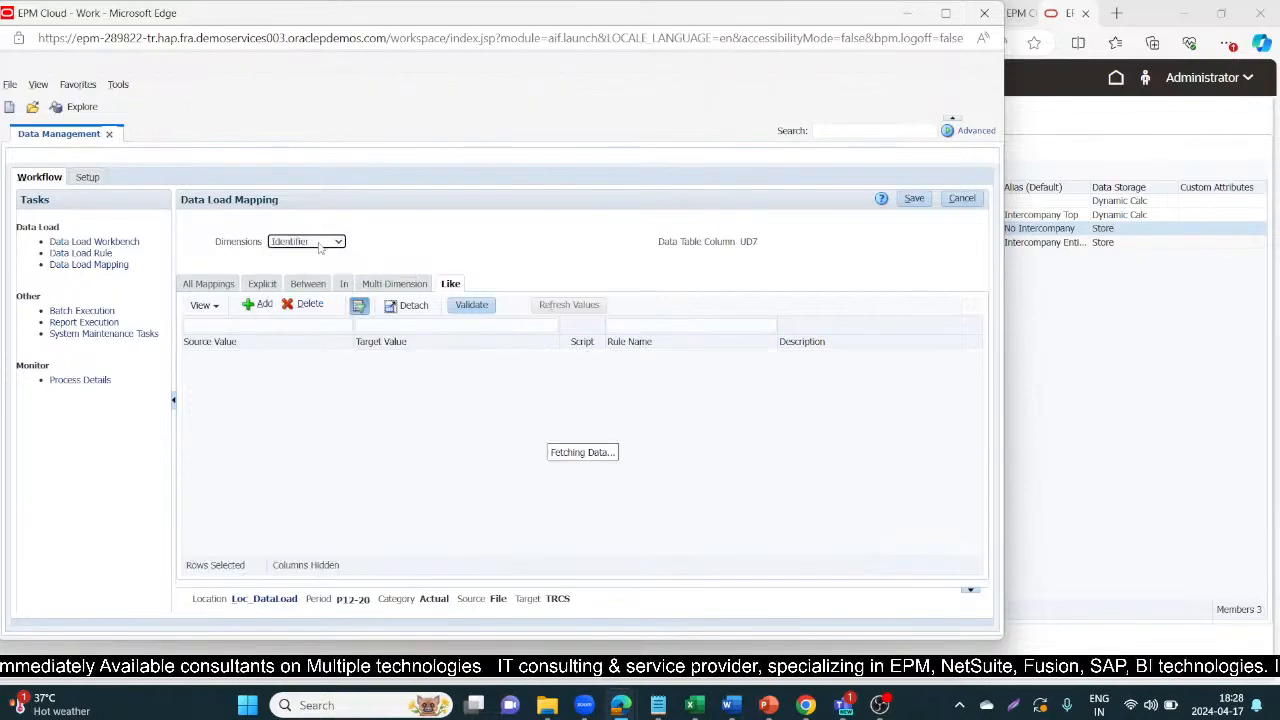
# Step: Review the Like mappings of the Intercompany, Jurisdiction, Movement and Multi-GAAP dimensions in turn
pyautogui.click(320, 242)
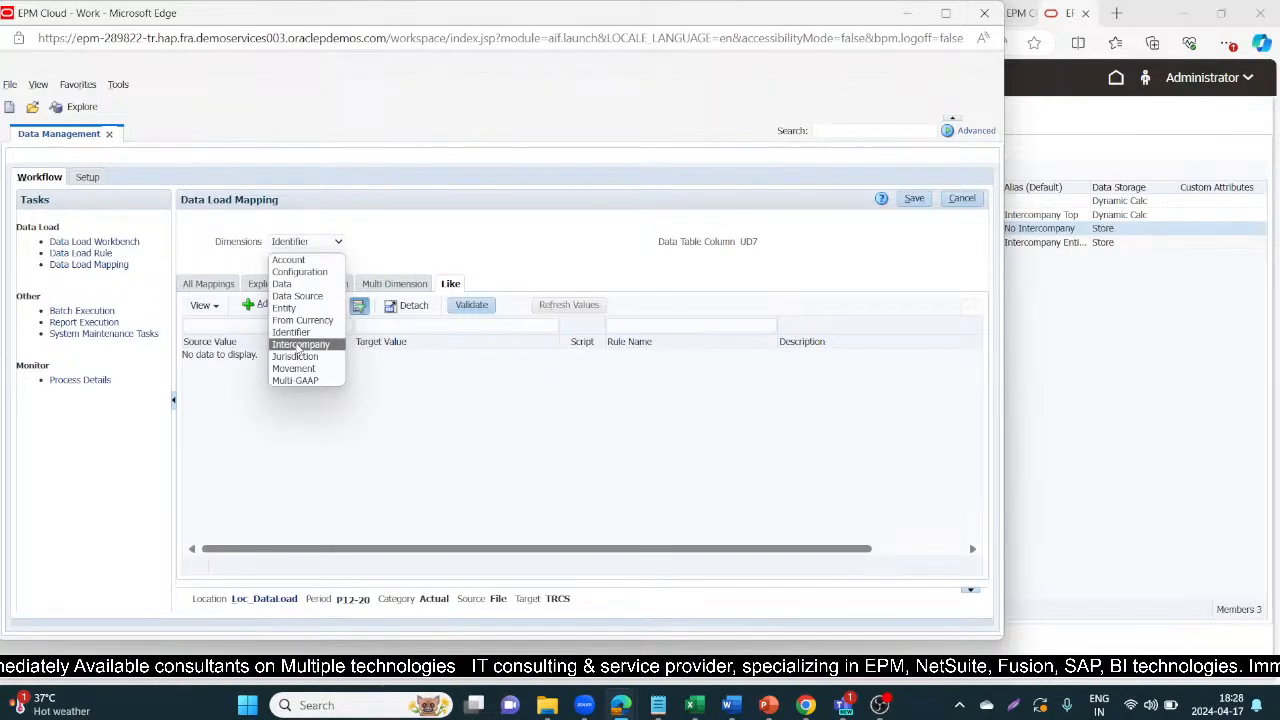
pyautogui.click(300, 344)
pyautogui.click(338, 243)
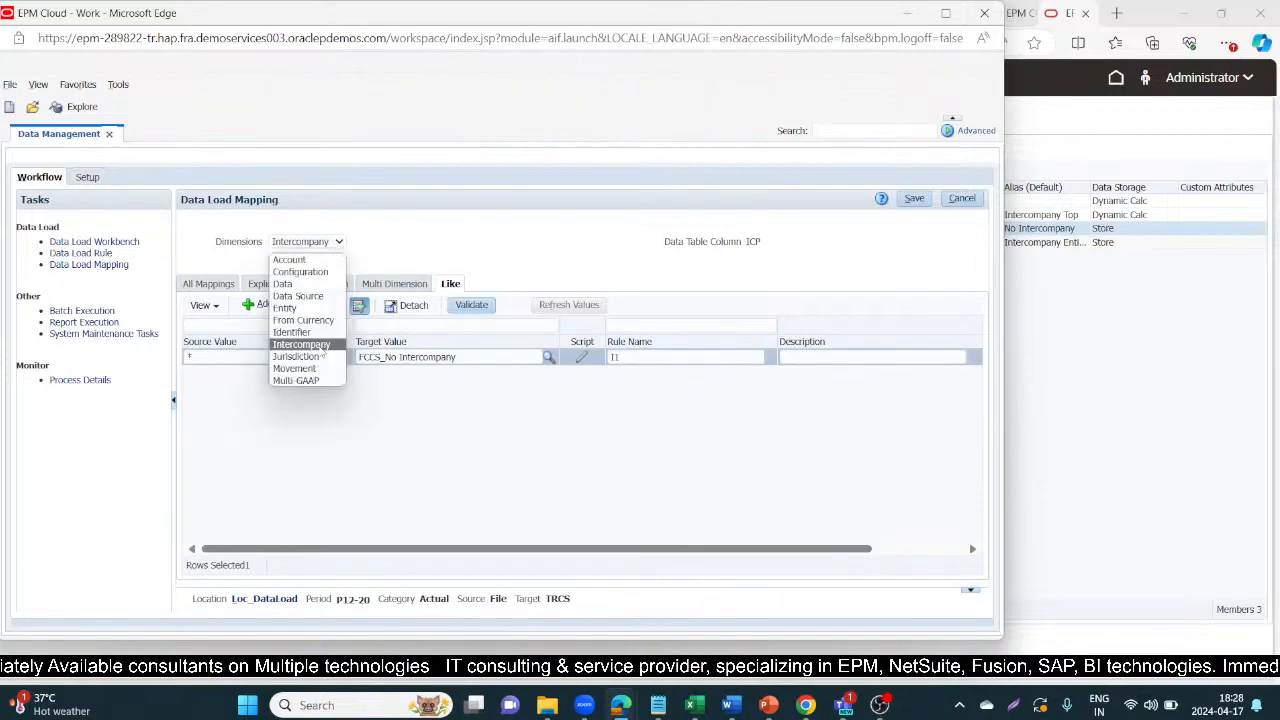
pyautogui.click(315, 356)
pyautogui.click(335, 242)
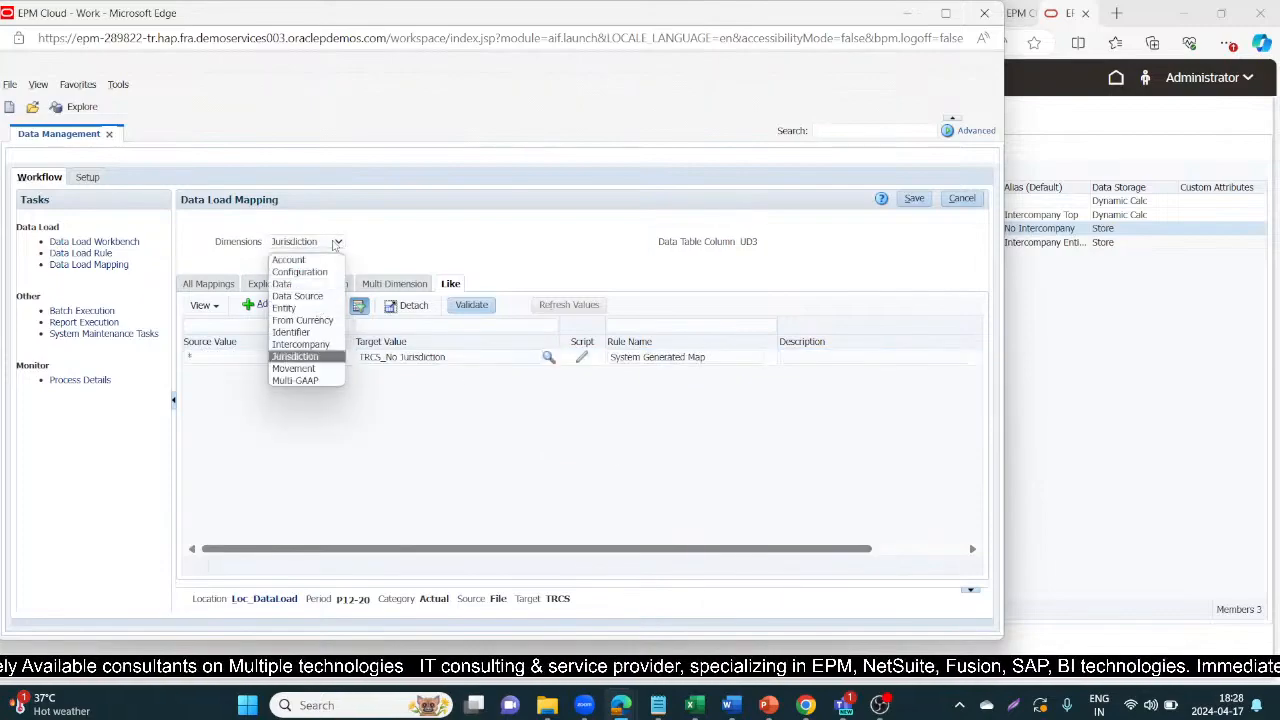
pyautogui.click(315, 368)
pyautogui.click(305, 242)
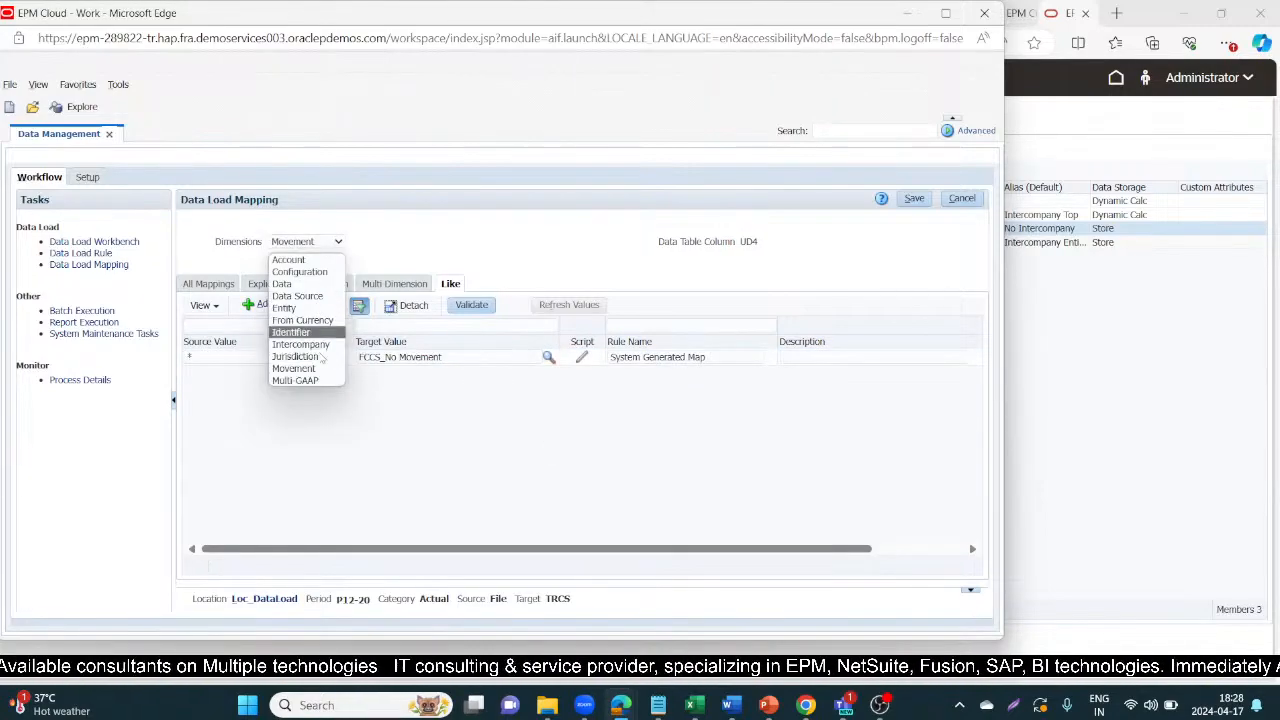
pyautogui.click(307, 370)
pyautogui.click(318, 242)
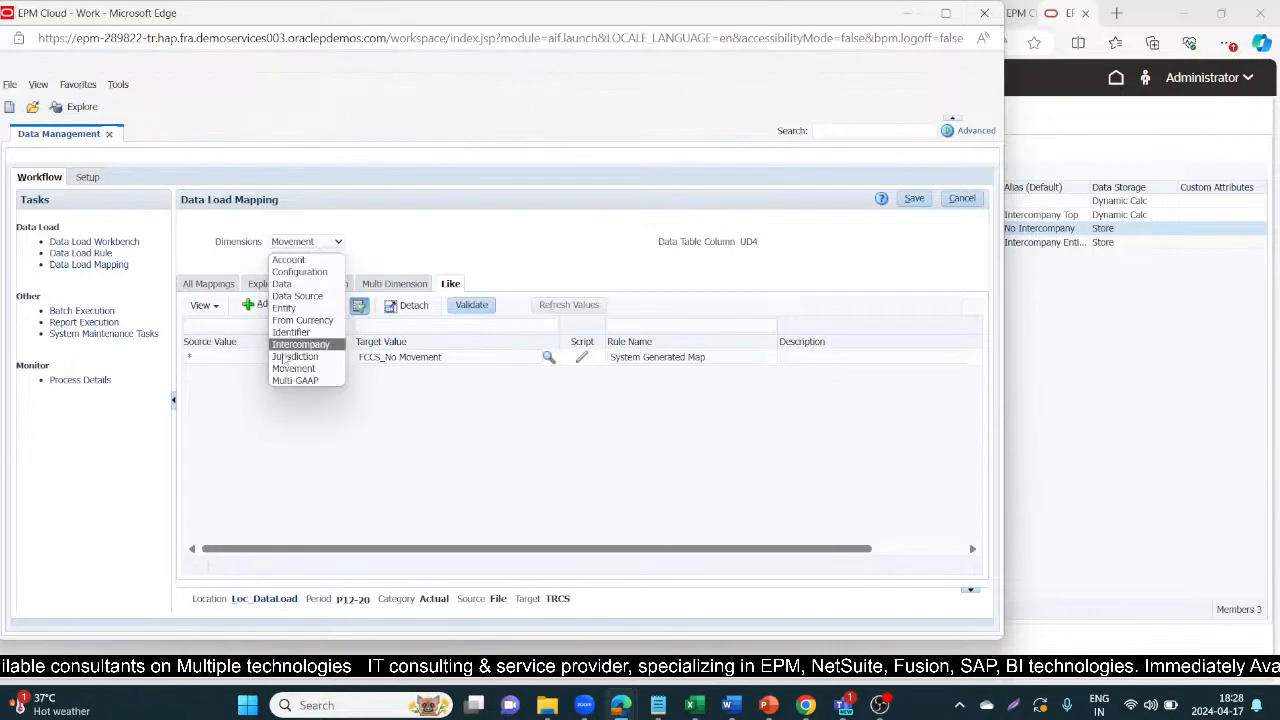
pyautogui.click(319, 380)
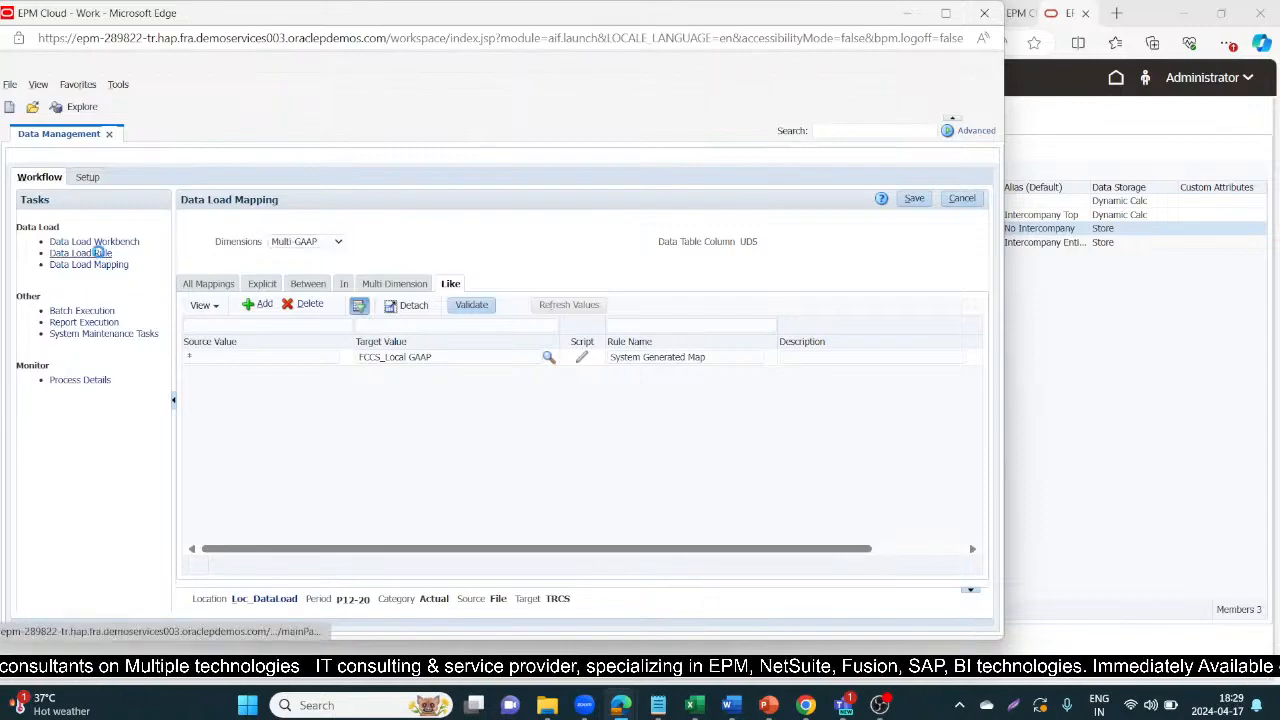
# Step: Create a data load rule named DLR_DataLoad with the import format DM_DataLoad, and save it
pyautogui.click(100, 255)
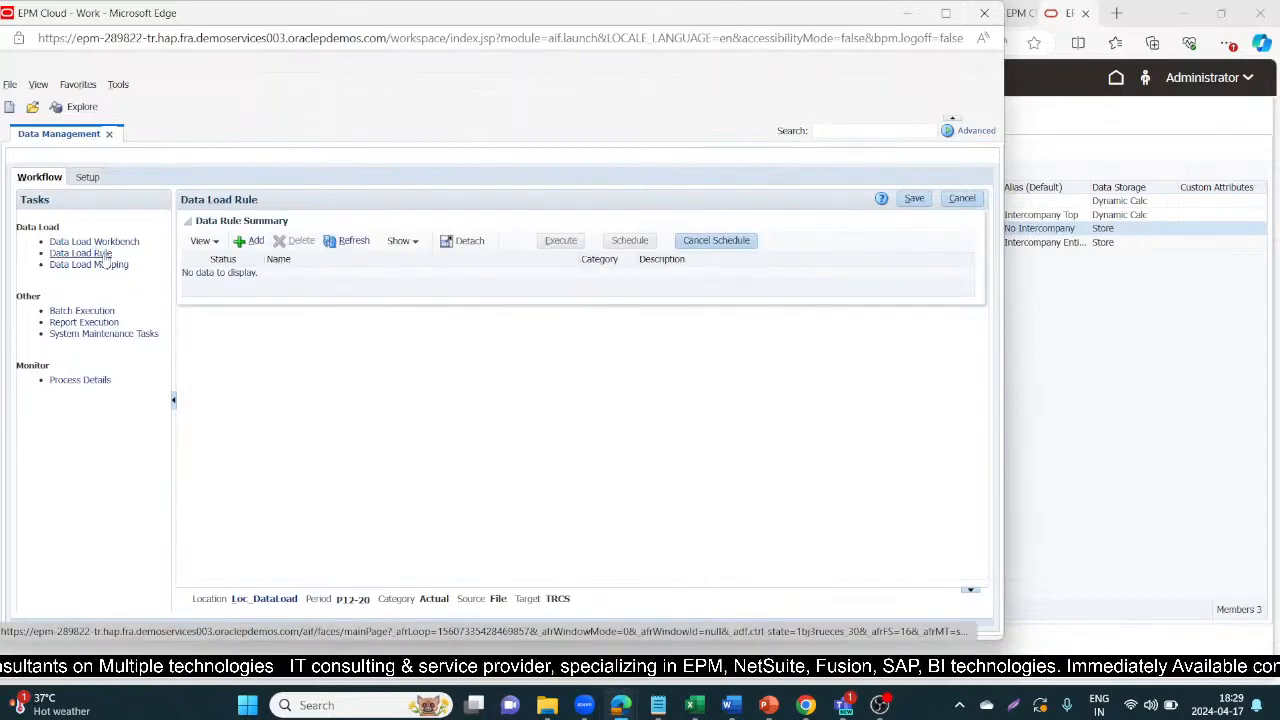
pyautogui.click(249, 243)
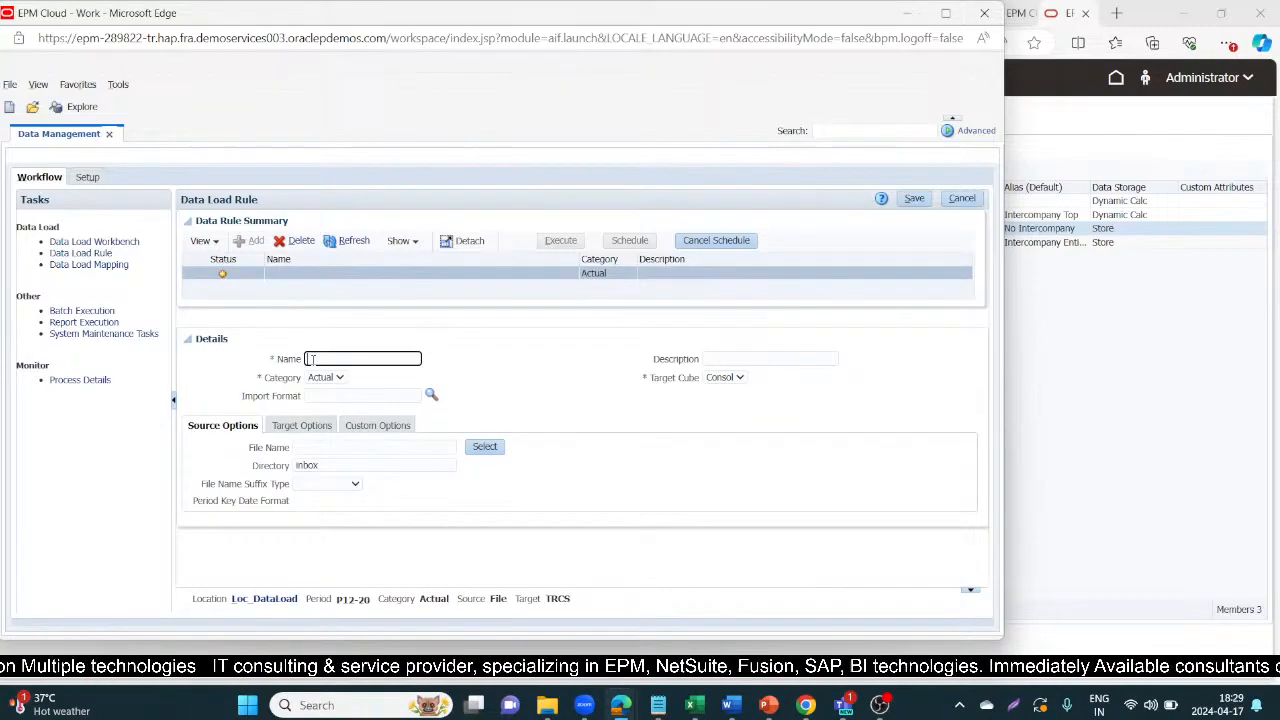
pyautogui.write('DLR')
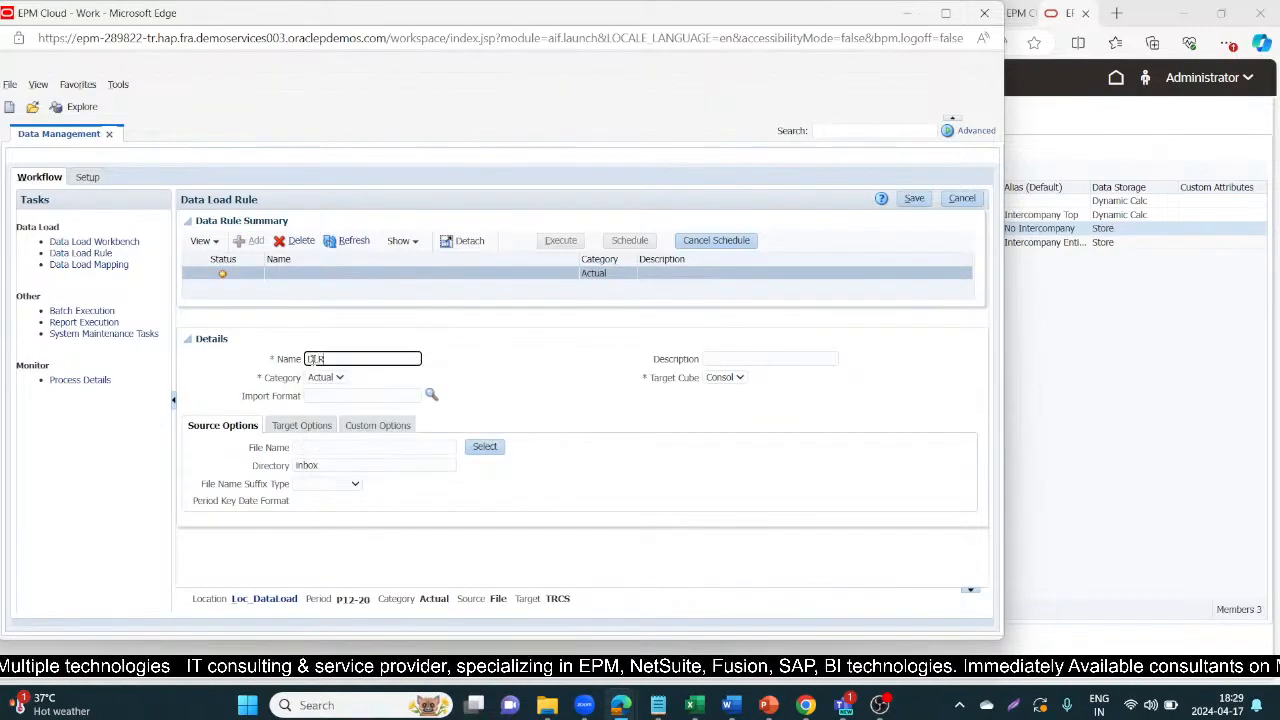
pyautogui.write('_DataLoad')
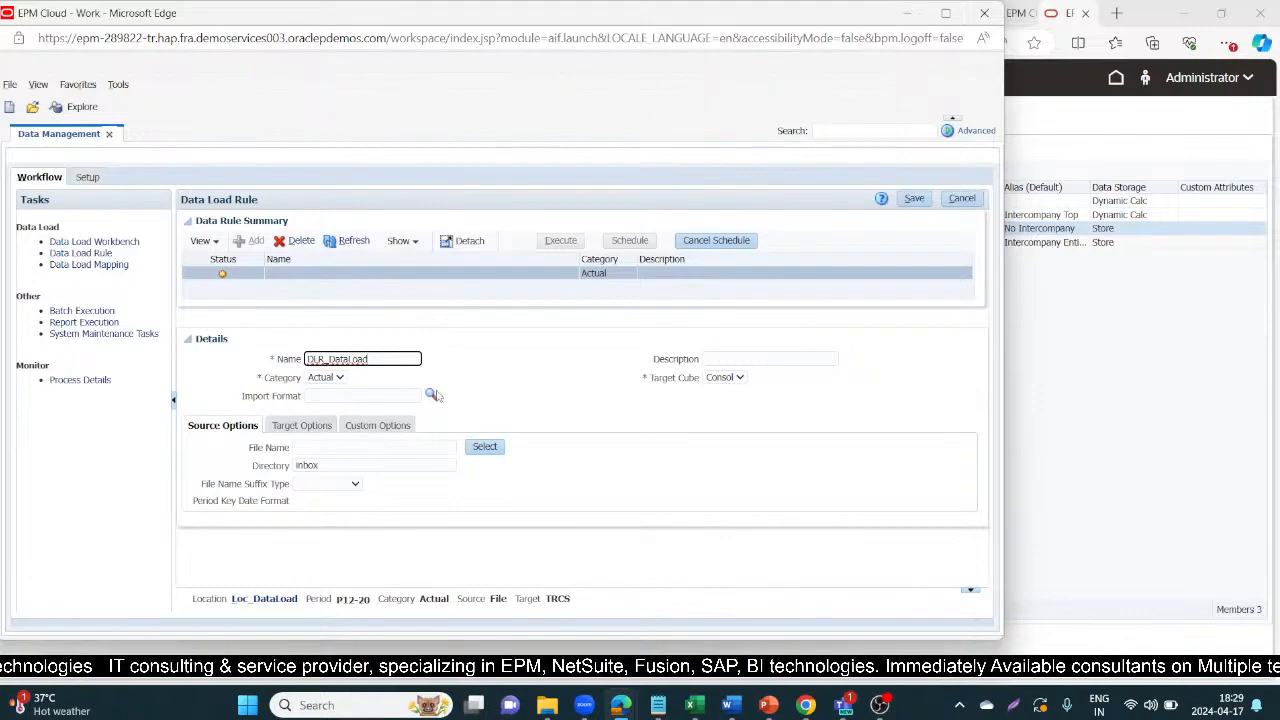
pyautogui.click(431, 394)
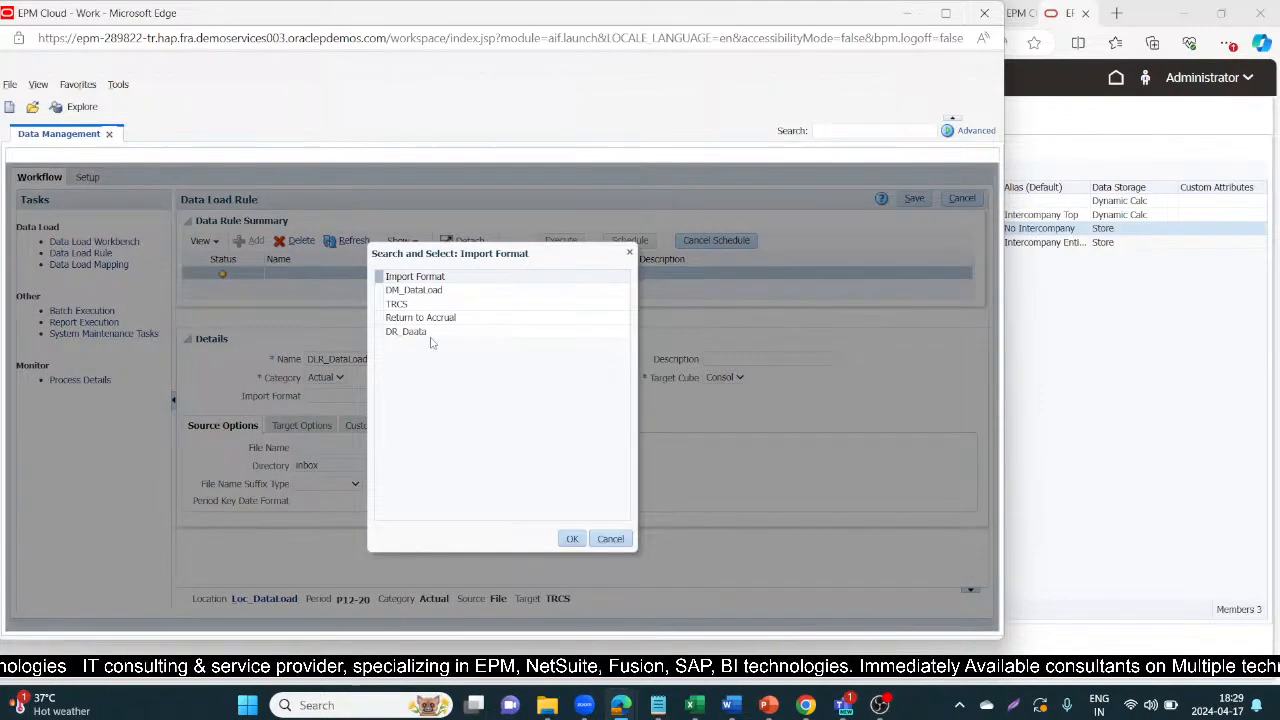
pyautogui.click(414, 290)
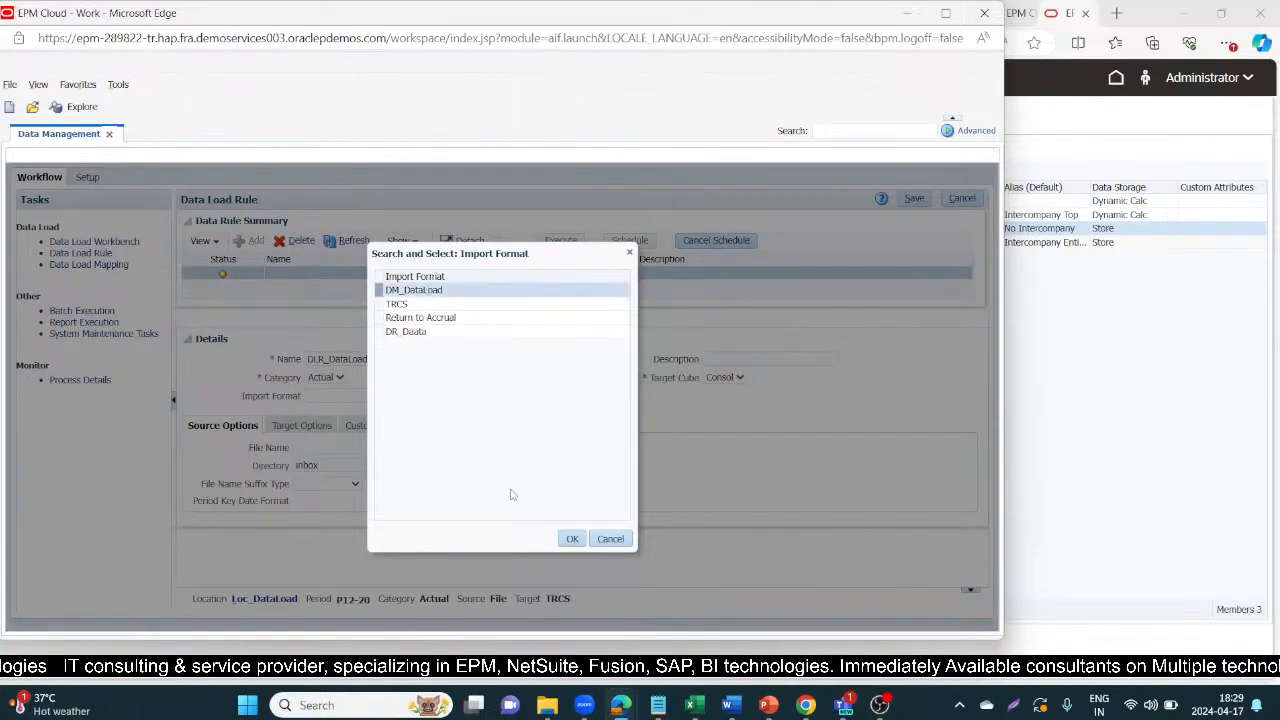
pyautogui.click(572, 540)
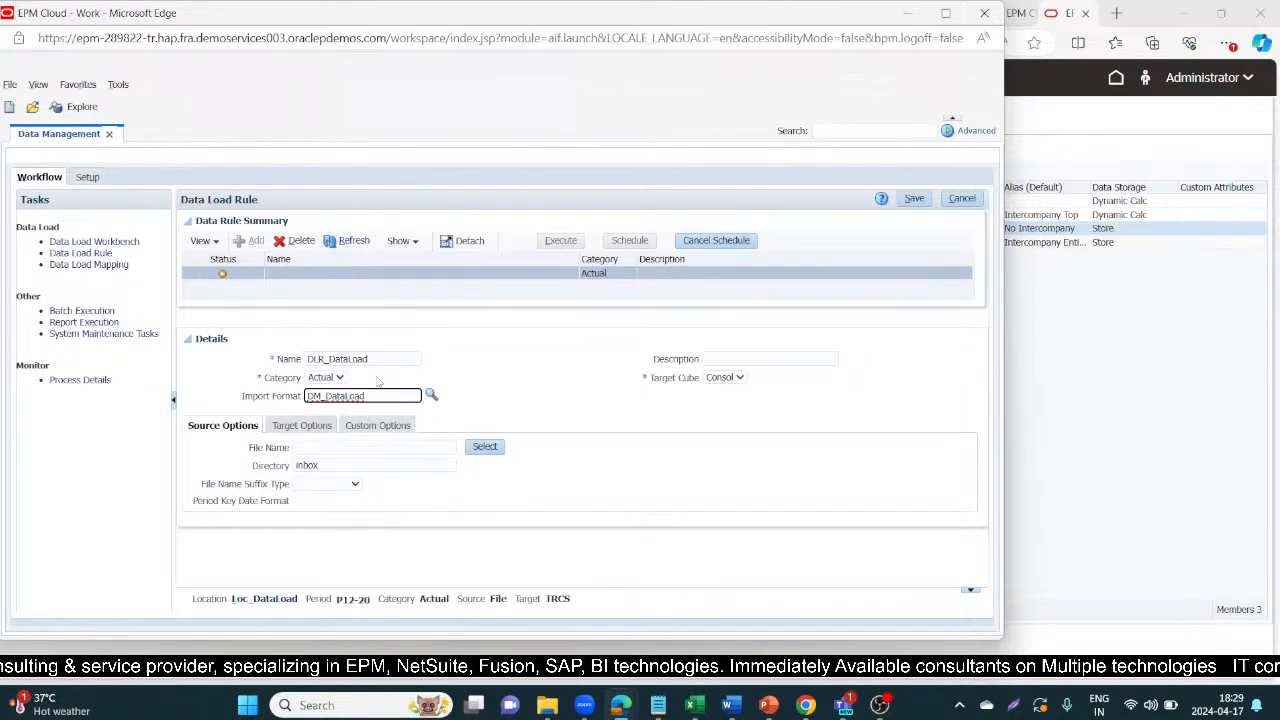
pyautogui.click(912, 198)
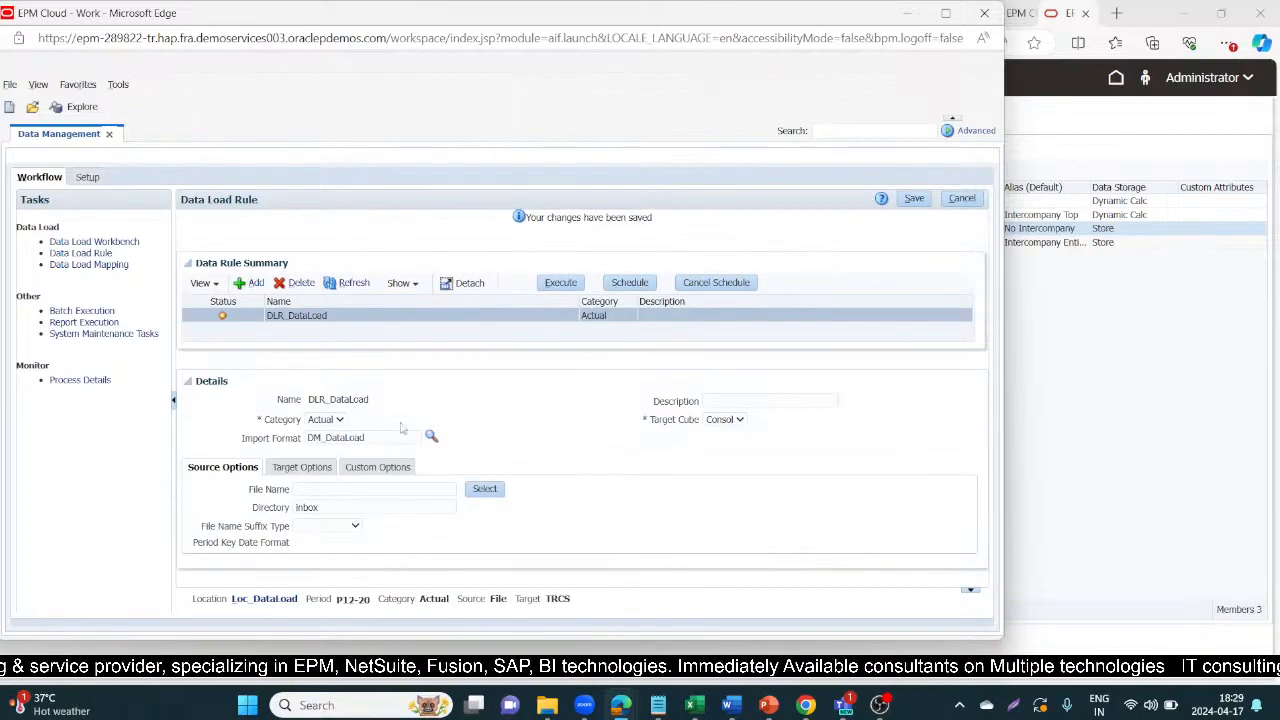
# Step: In the rule's source file selection, delete the existing file Data Load_DM_TRCS.txt from the server
pyautogui.click(485, 490)
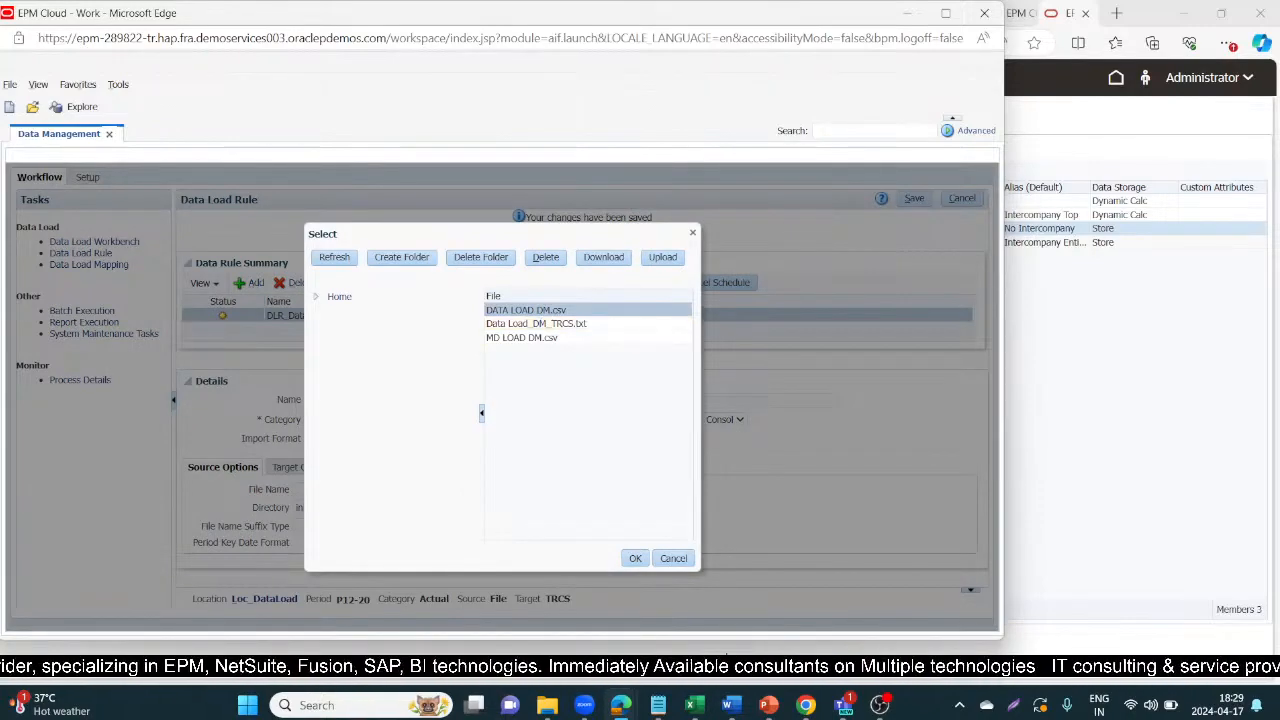
pyautogui.moveTo(658, 705)
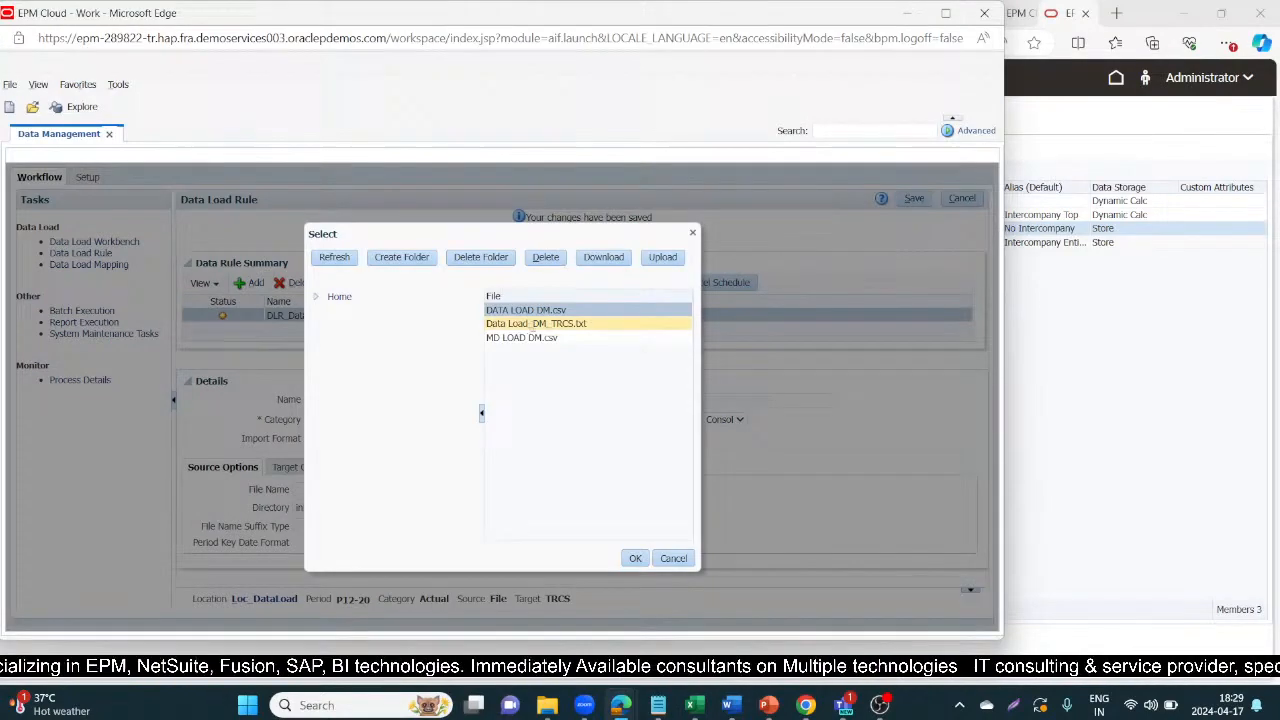
pyautogui.click(531, 324)
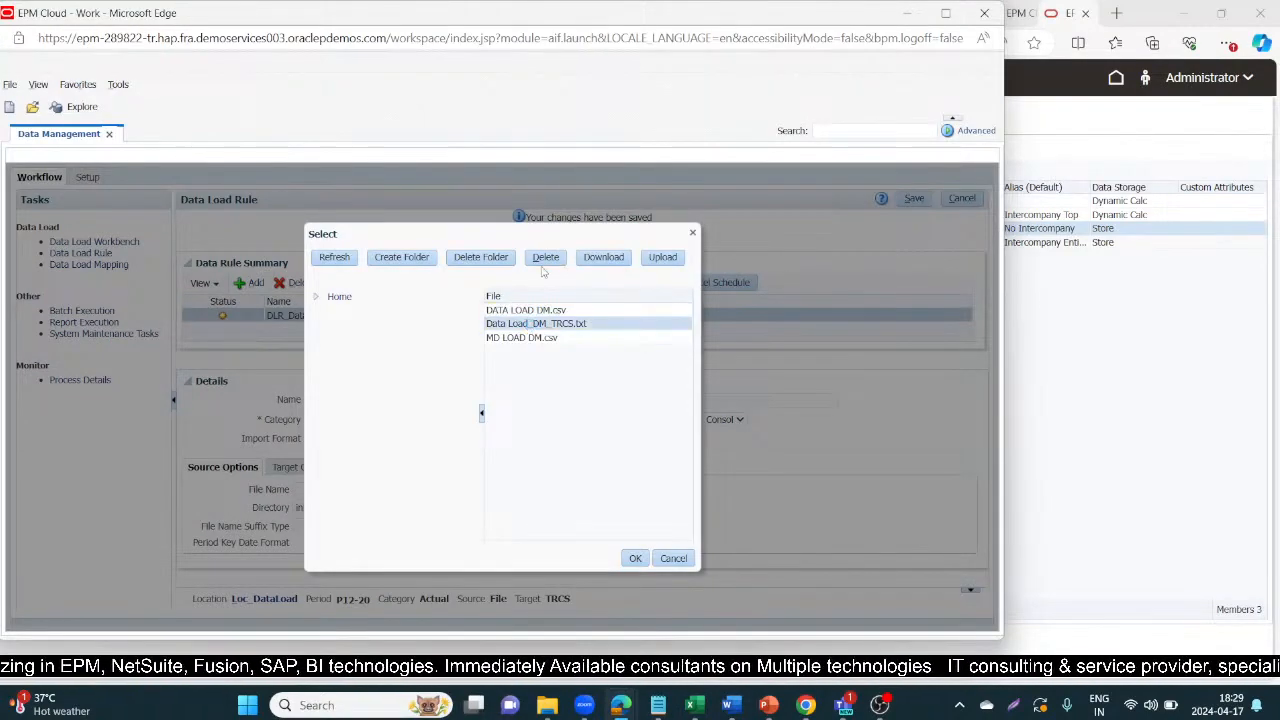
pyautogui.click(545, 264)
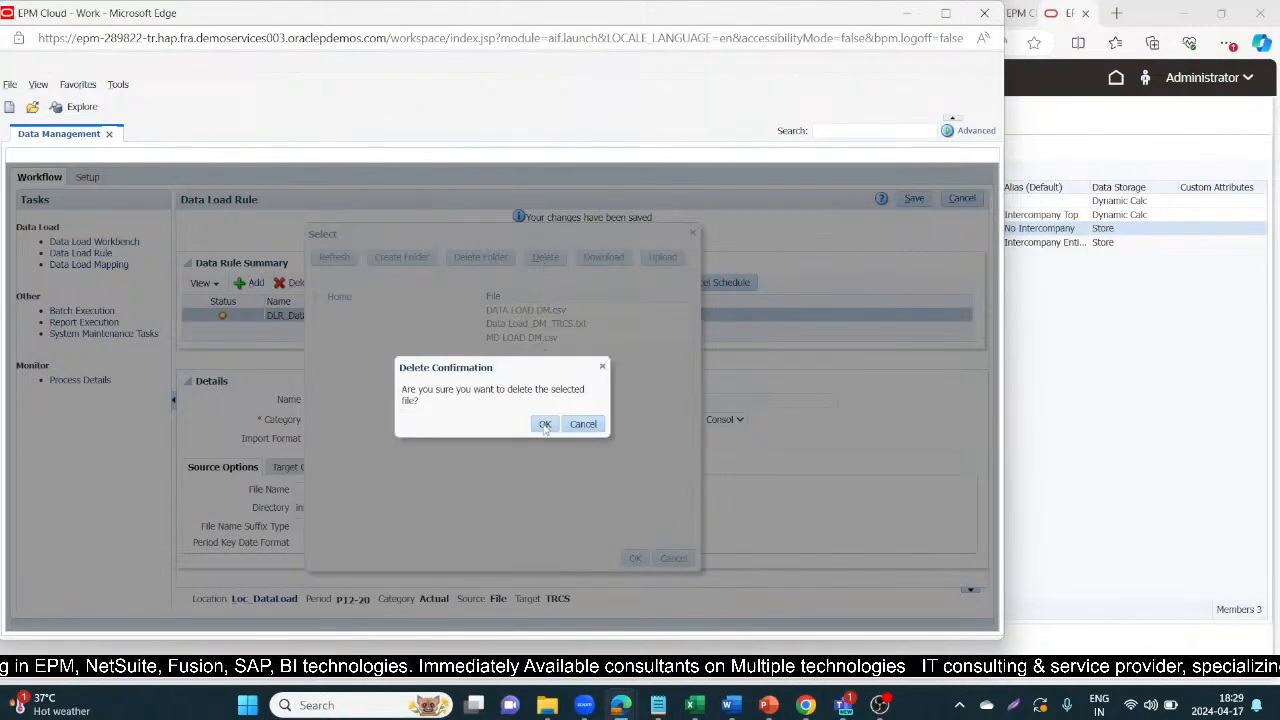
pyautogui.click(545, 424)
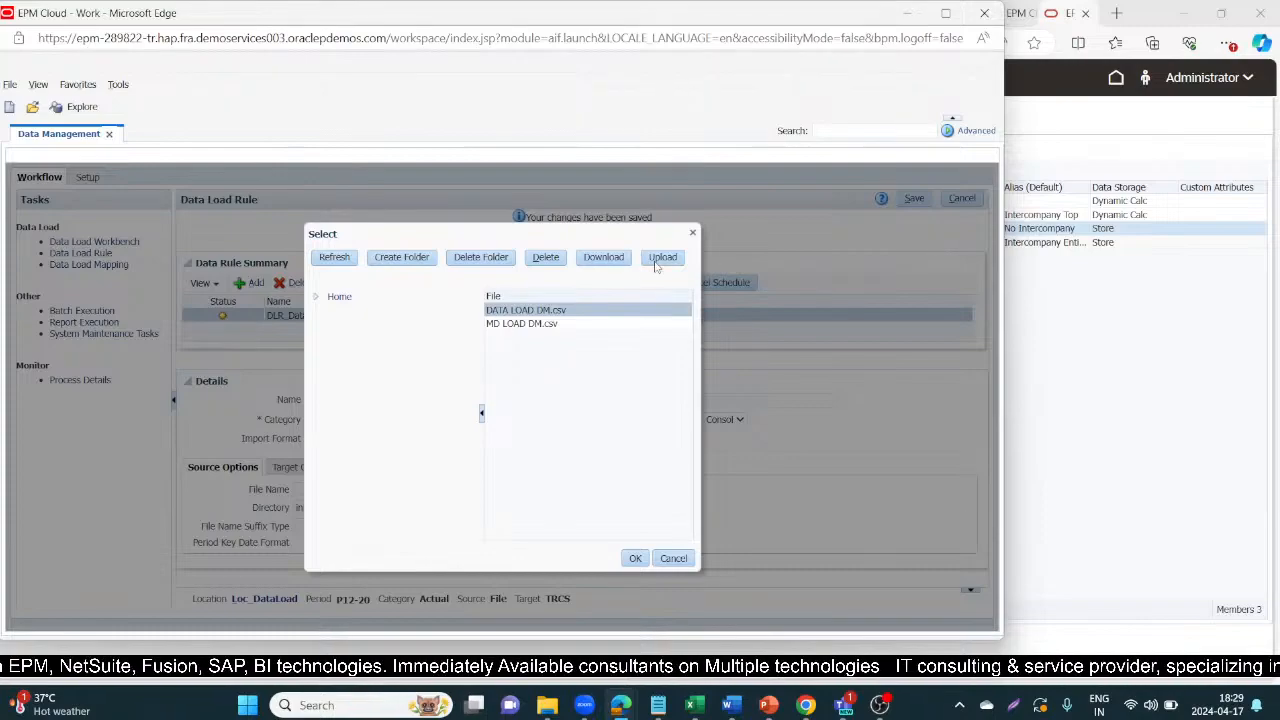
# Step: Start uploading a source data file for the rule from the local computer
pyautogui.click(658, 260)
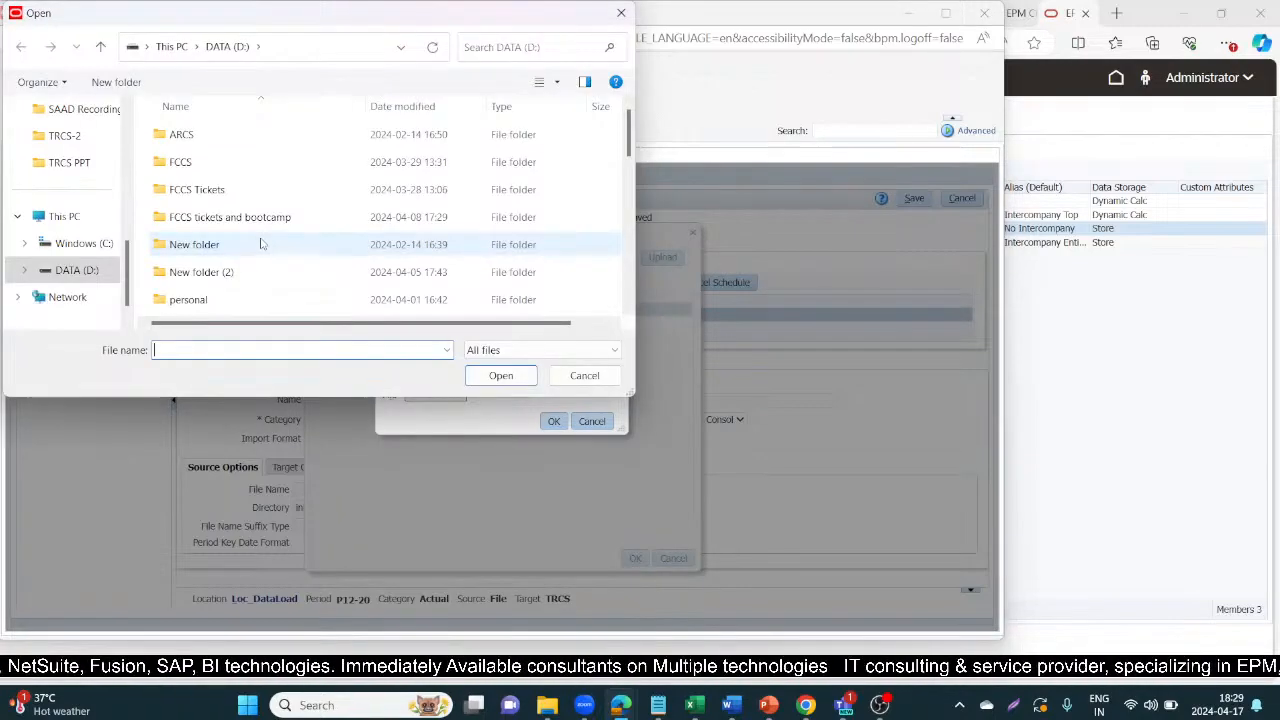
# Step: Upload Data Load_DM_TRCS.txt from the DATA (D:) drive and choose it as the source file of the DLR_DataLoad rule
pyautogui.scroll(-10, 260, 244)
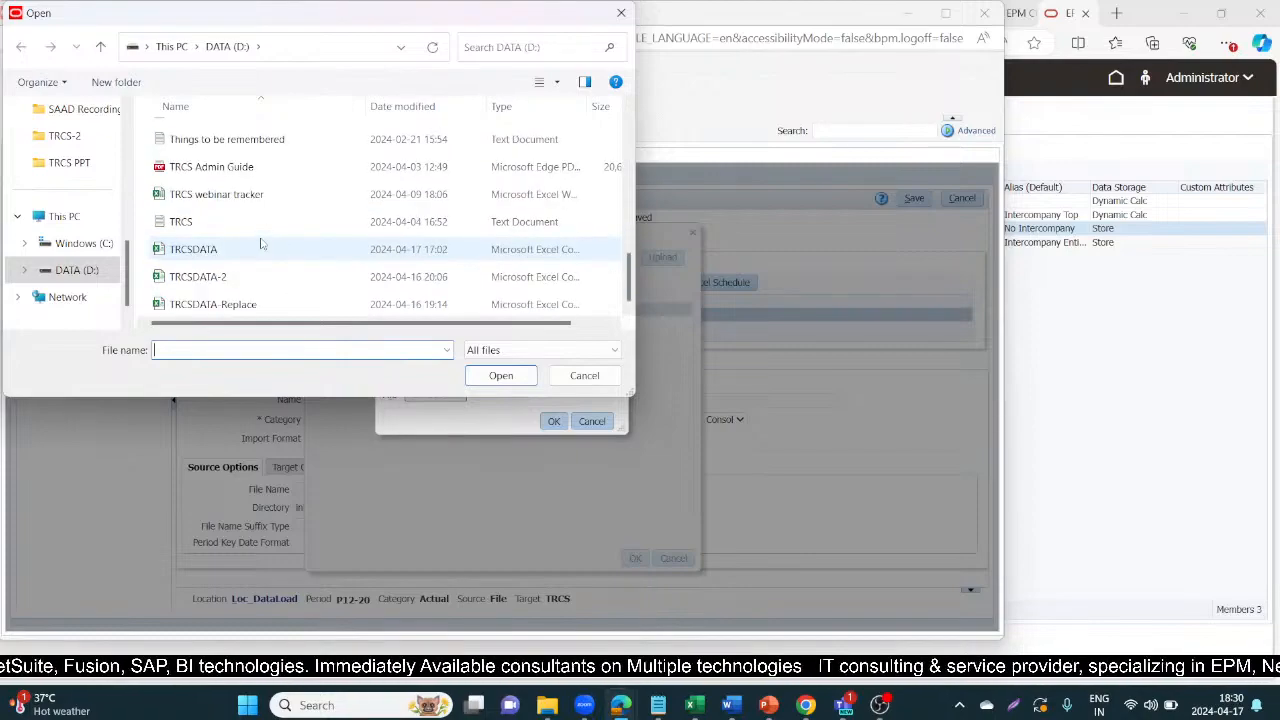
pyautogui.scroll(2, 260, 244)
pyautogui.scroll(1, 260, 244)
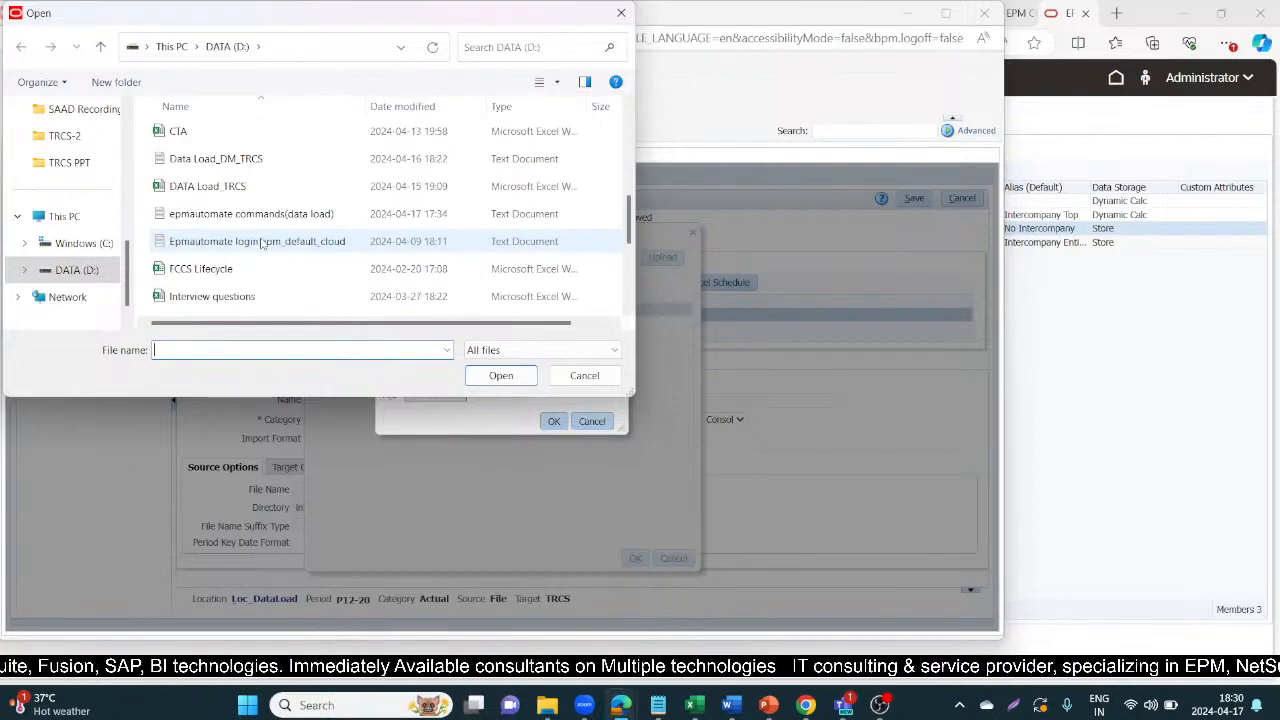
pyautogui.click(260, 160)
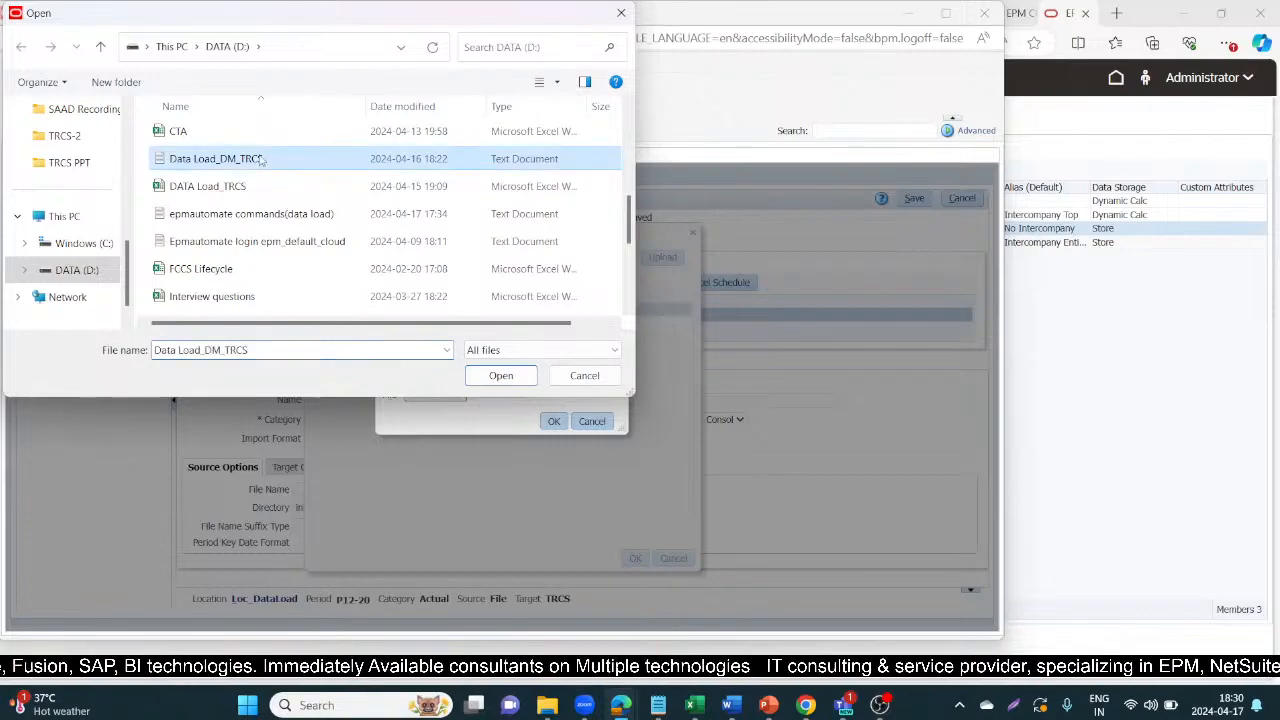
pyautogui.click(487, 375)
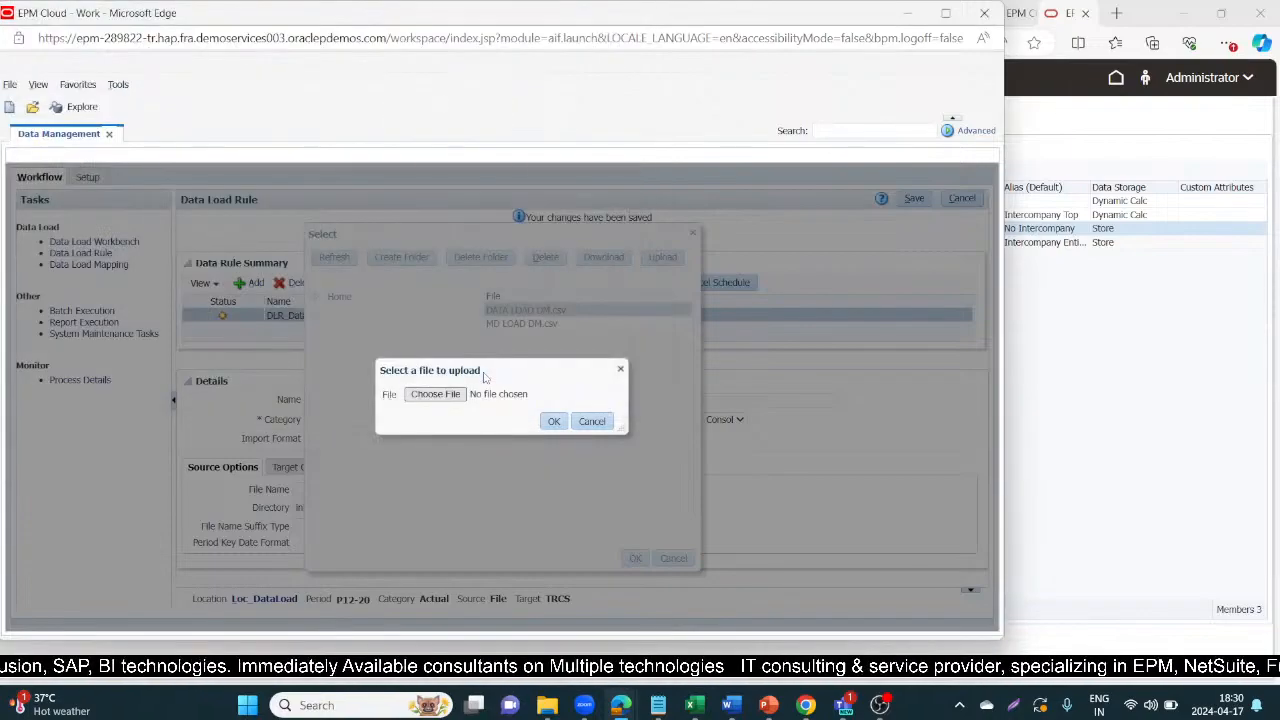
pyautogui.click(554, 422)
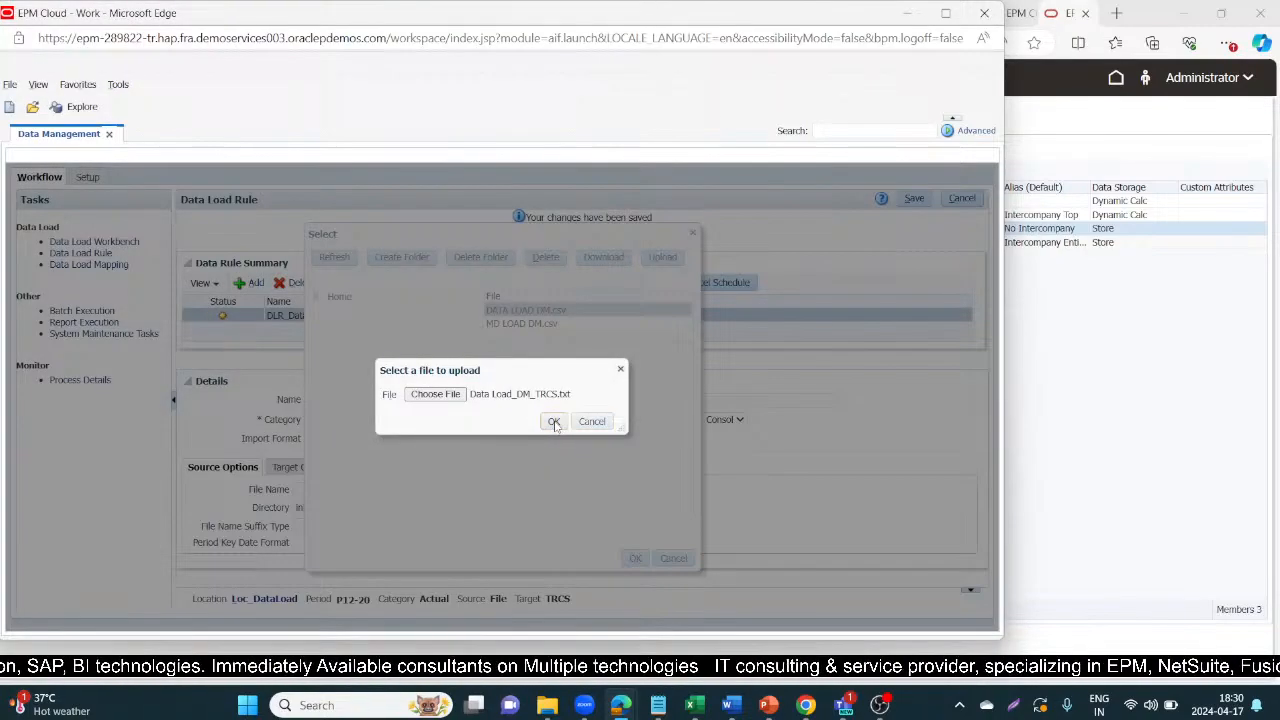
pyautogui.click(591, 323)
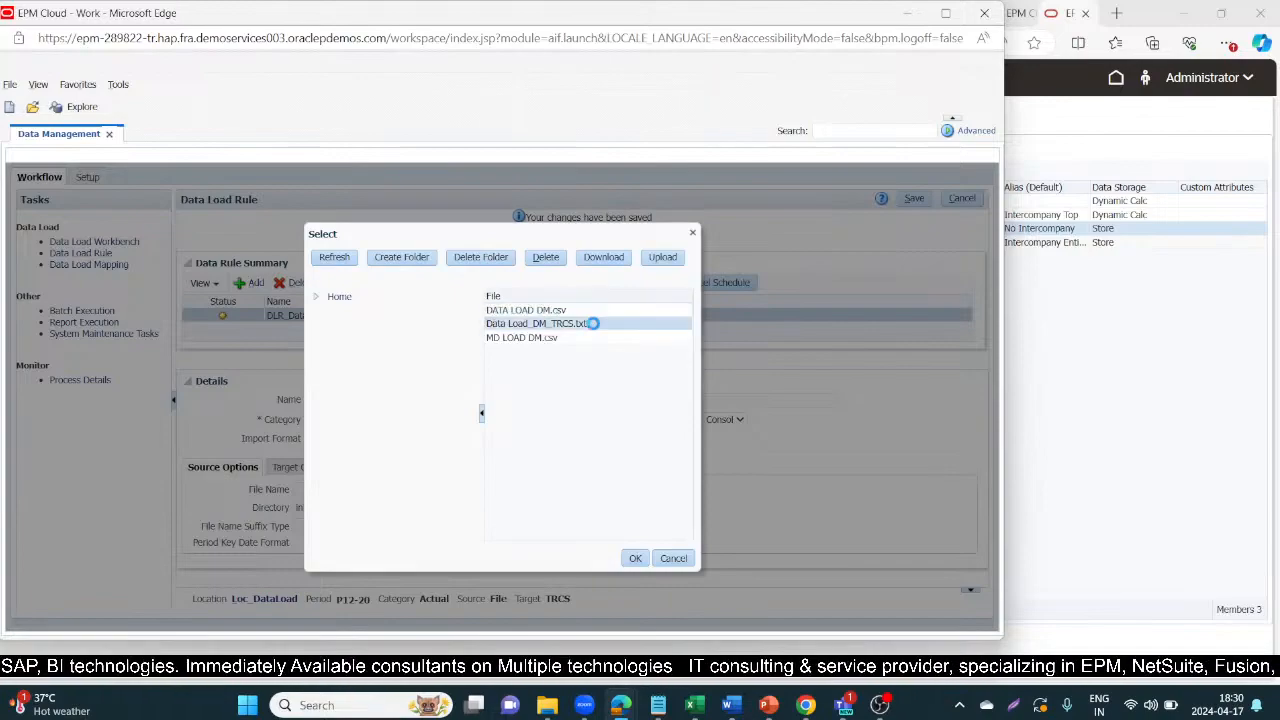
pyautogui.click(635, 558)
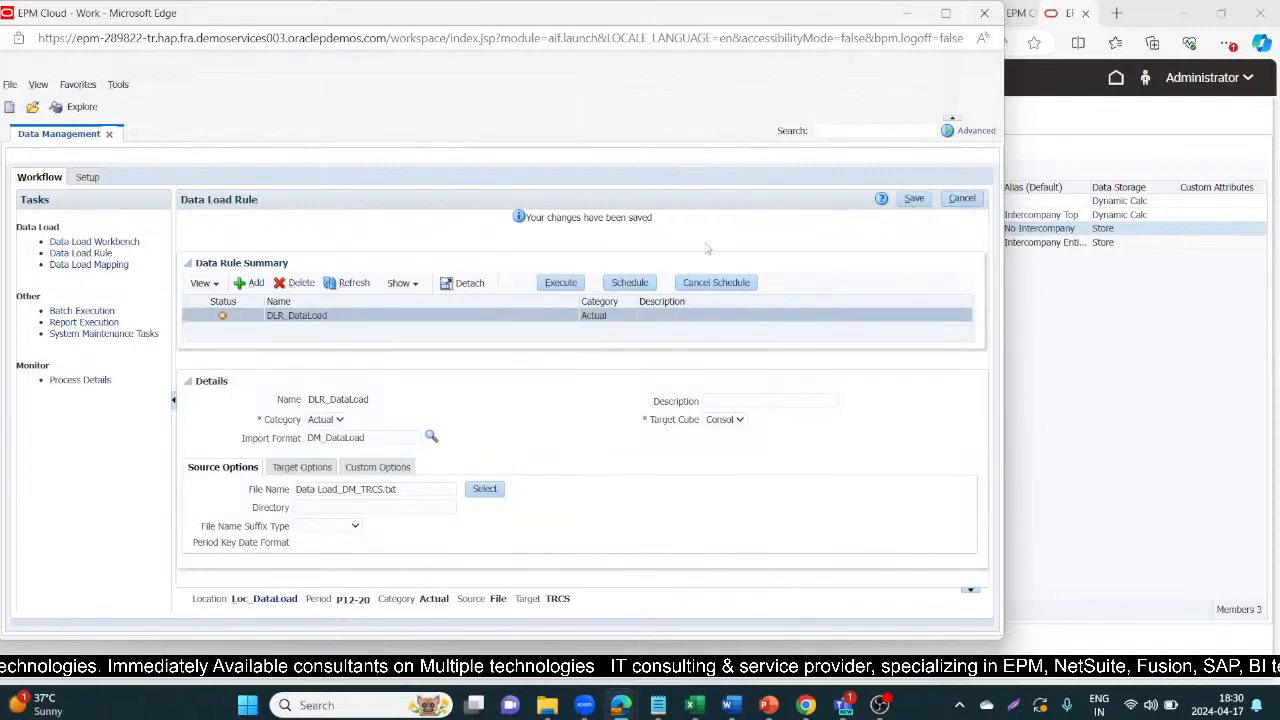
# Step: Execute the DLR_DataLoad rule with Import from Source and Export to Target enabled and the export mode set to Replace
pyautogui.click(561, 283)
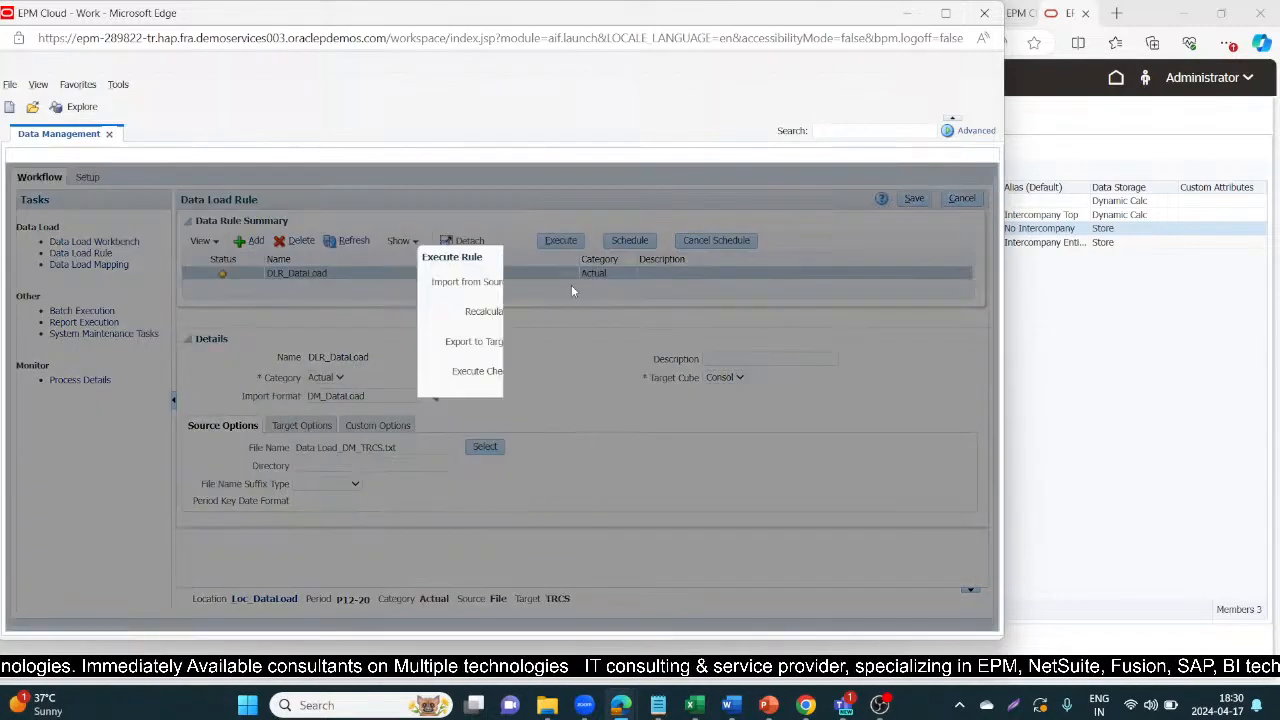
pyautogui.click(521, 283)
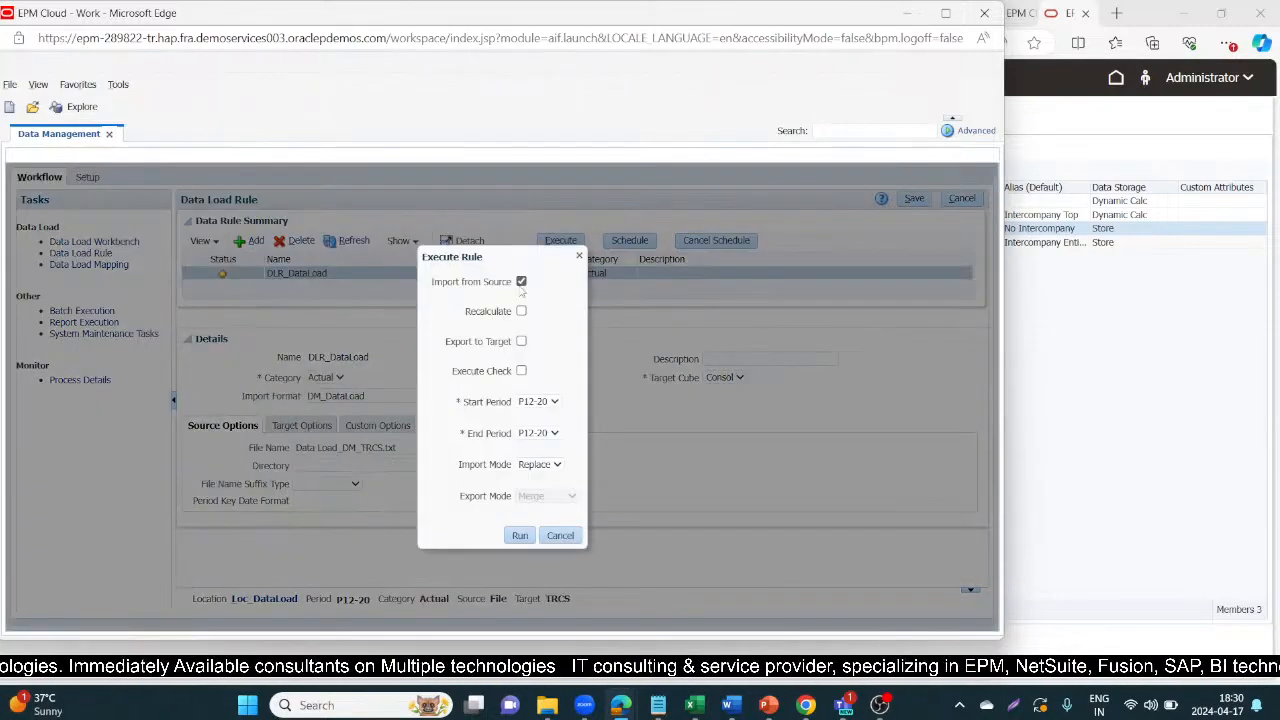
pyautogui.click(521, 342)
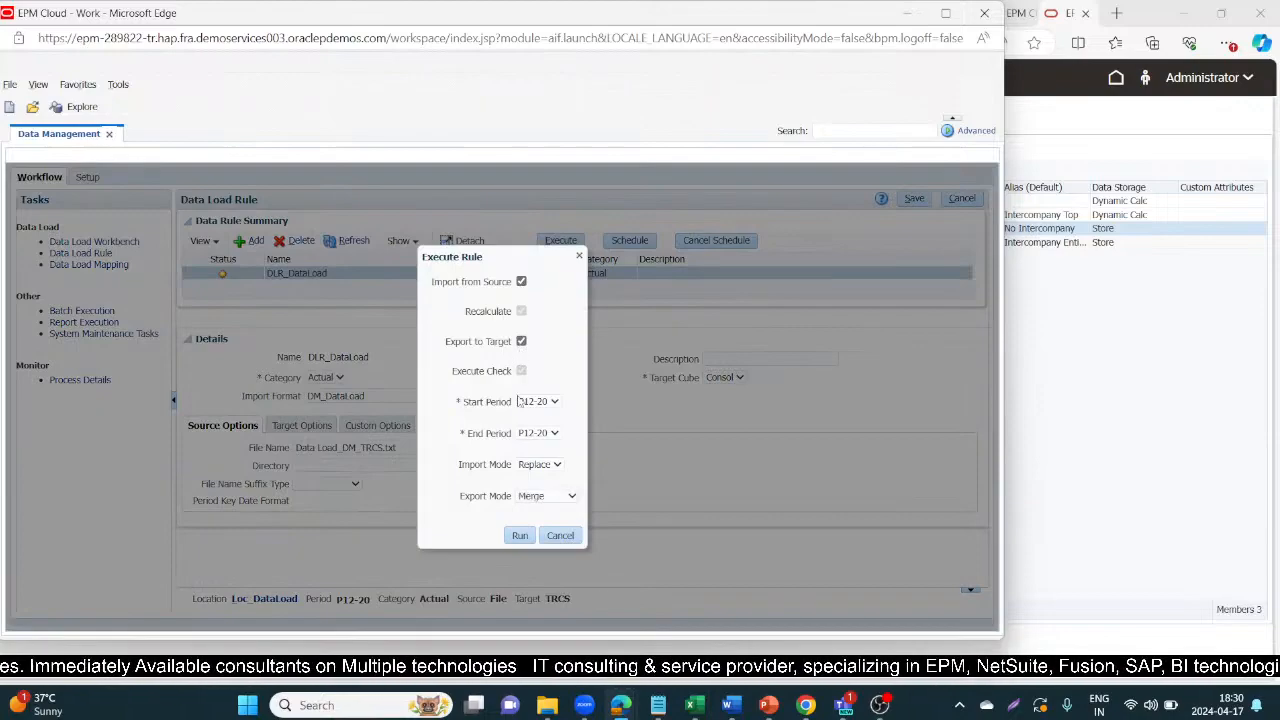
pyautogui.click(571, 497)
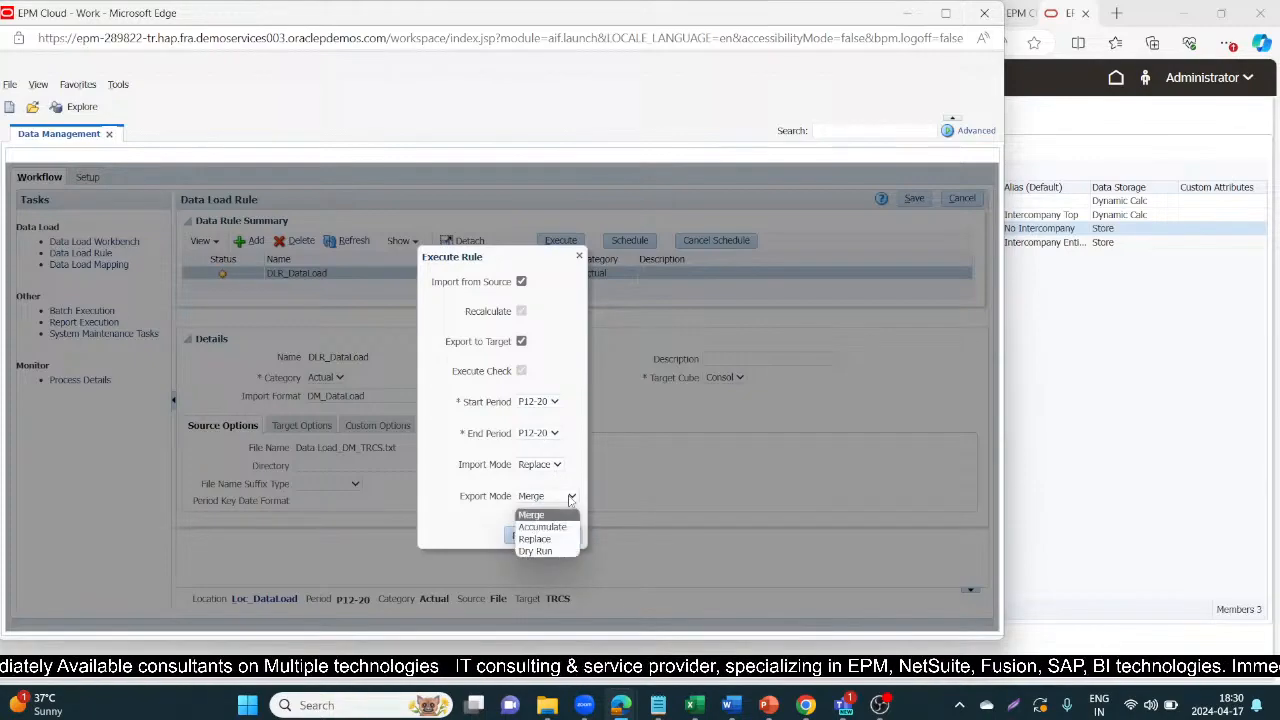
pyautogui.click(542, 545)
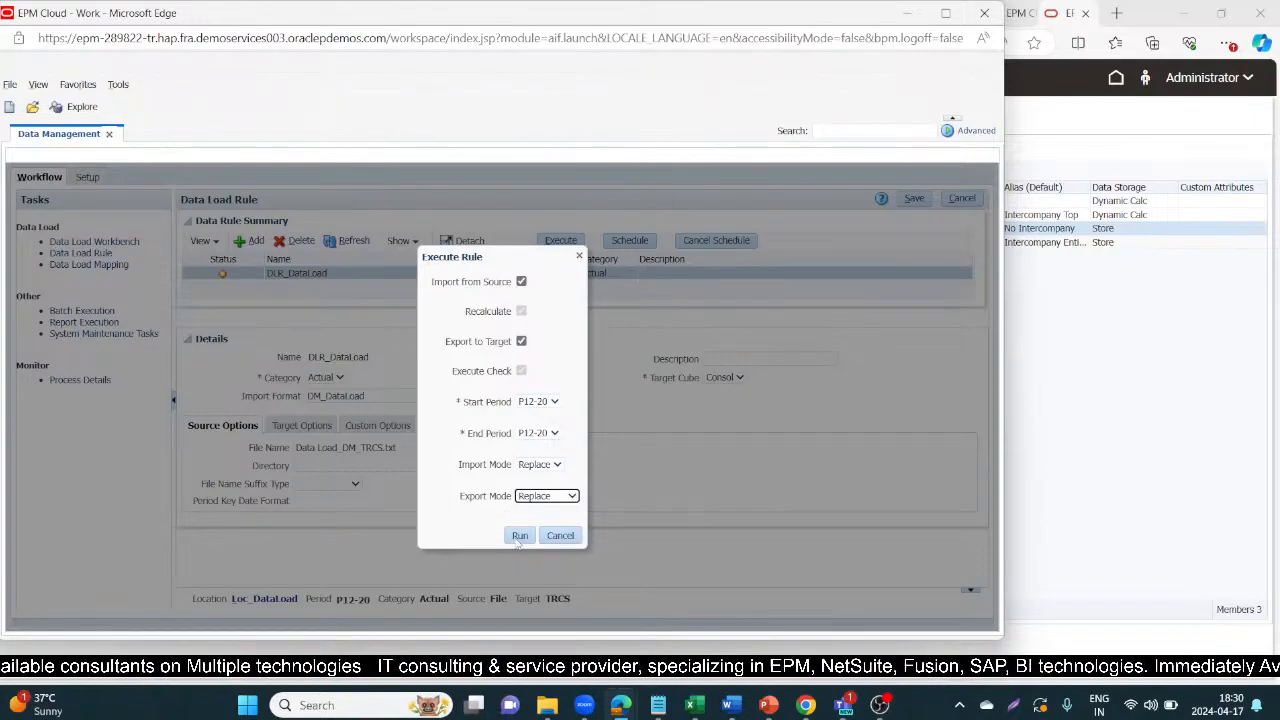
pyautogui.click(518, 537)
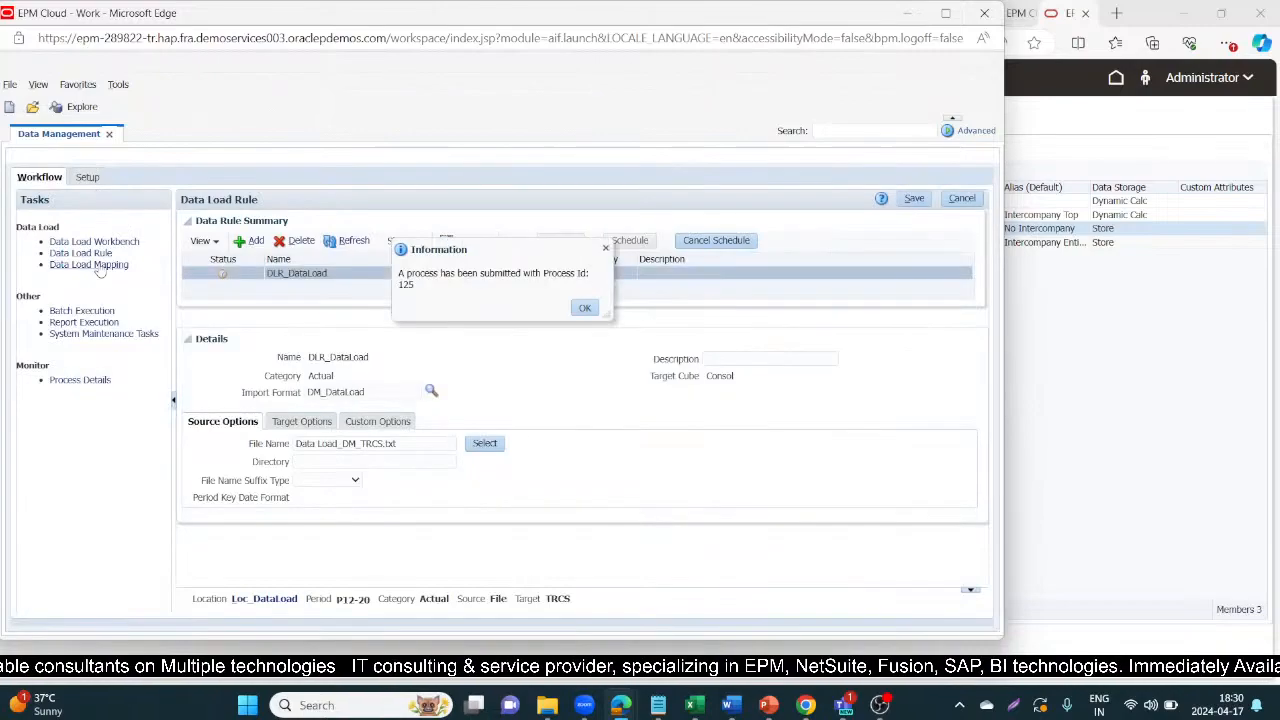
pyautogui.click(586, 314)
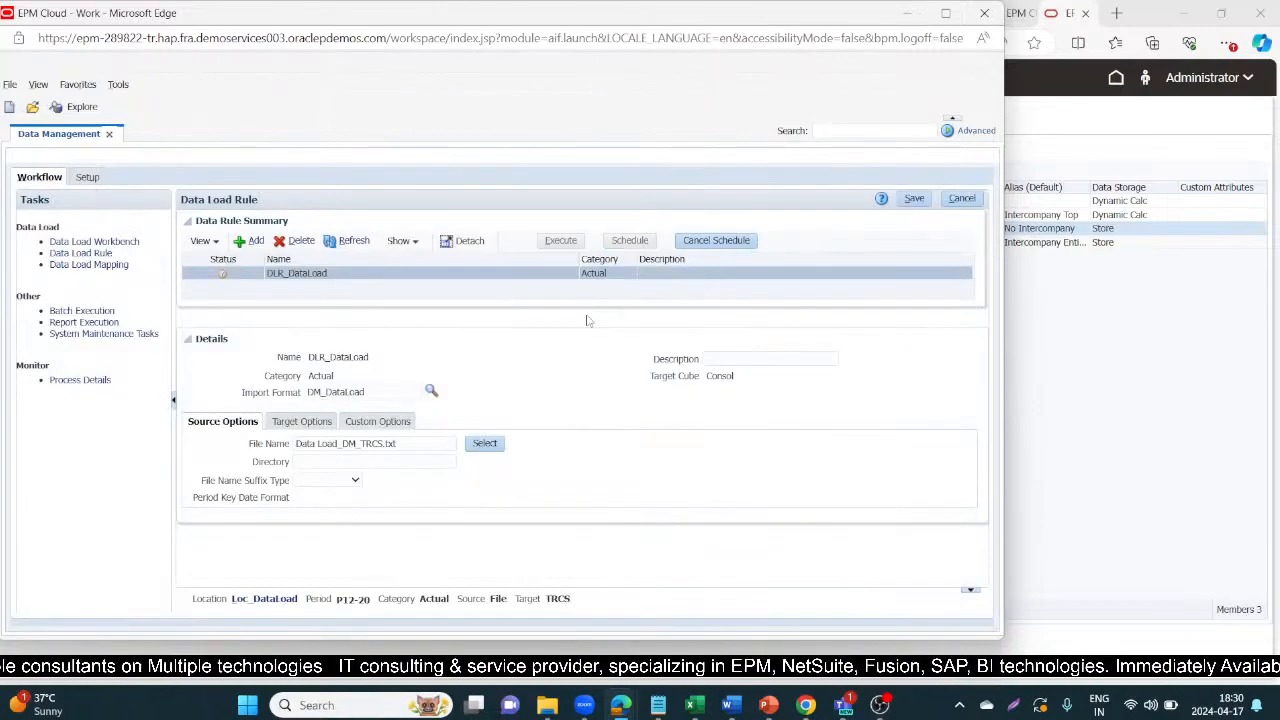
# Step: Check the load stages in Data Load Workbench and monitor the DLR_DataLoad run in Process Details, refreshing its status repeatedly
pyautogui.click(110, 242)
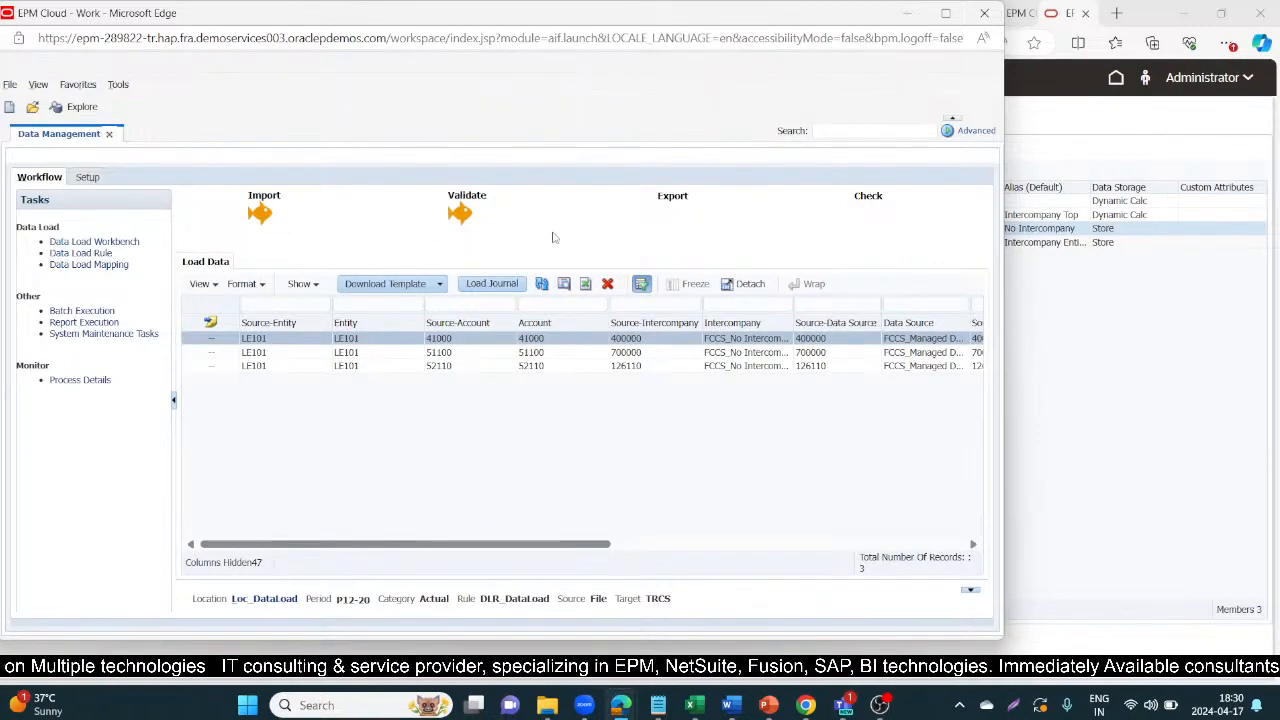
pyautogui.click(89, 390)
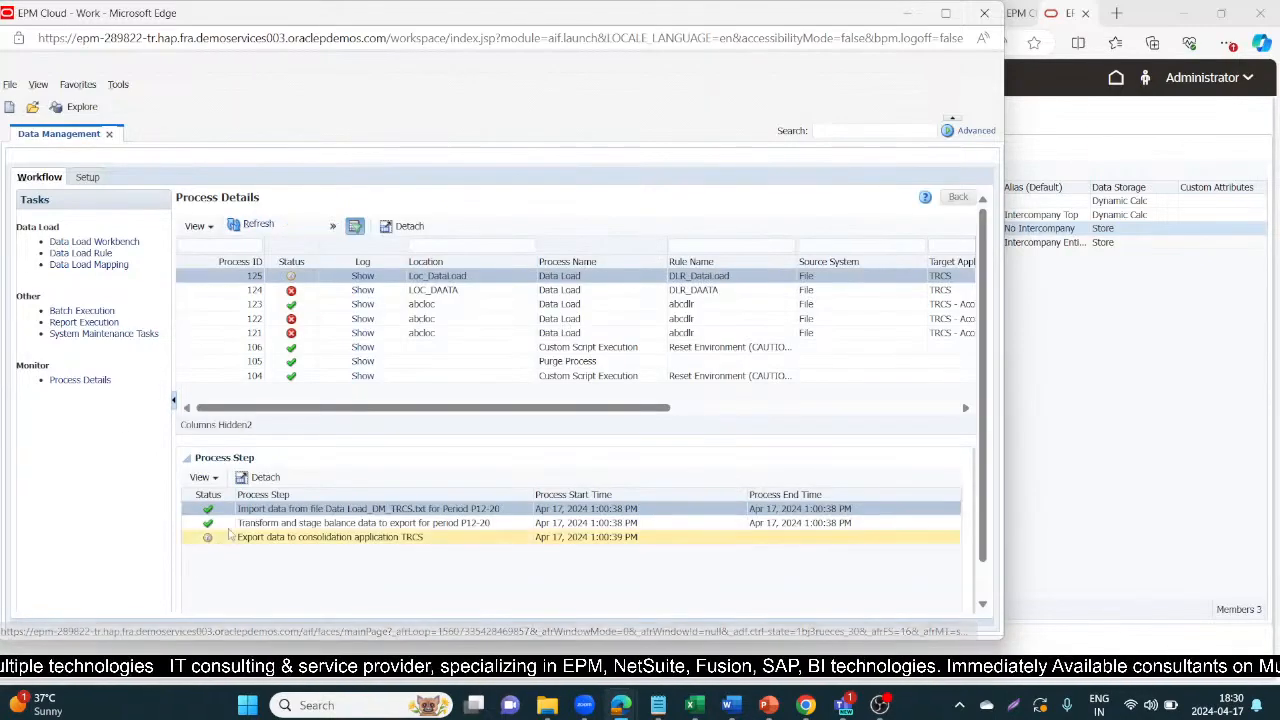
pyautogui.moveTo(210, 542)
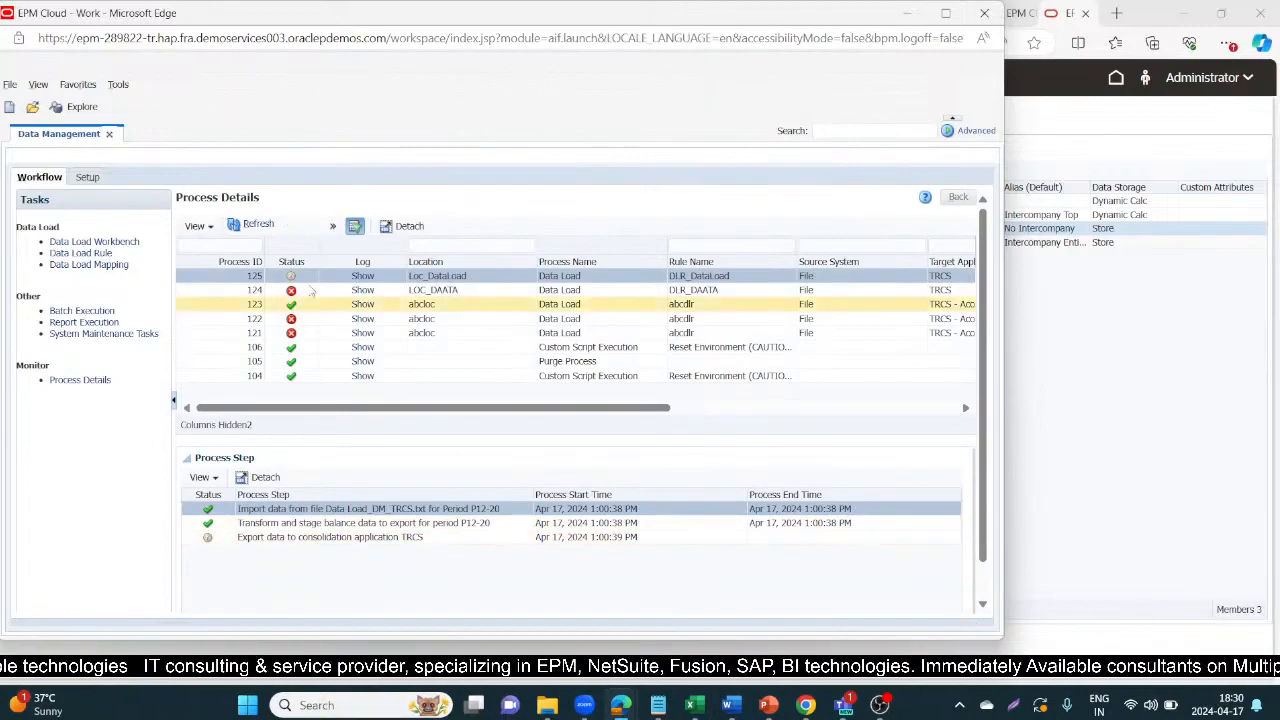
pyautogui.click(245, 227)
pyautogui.click(246, 228)
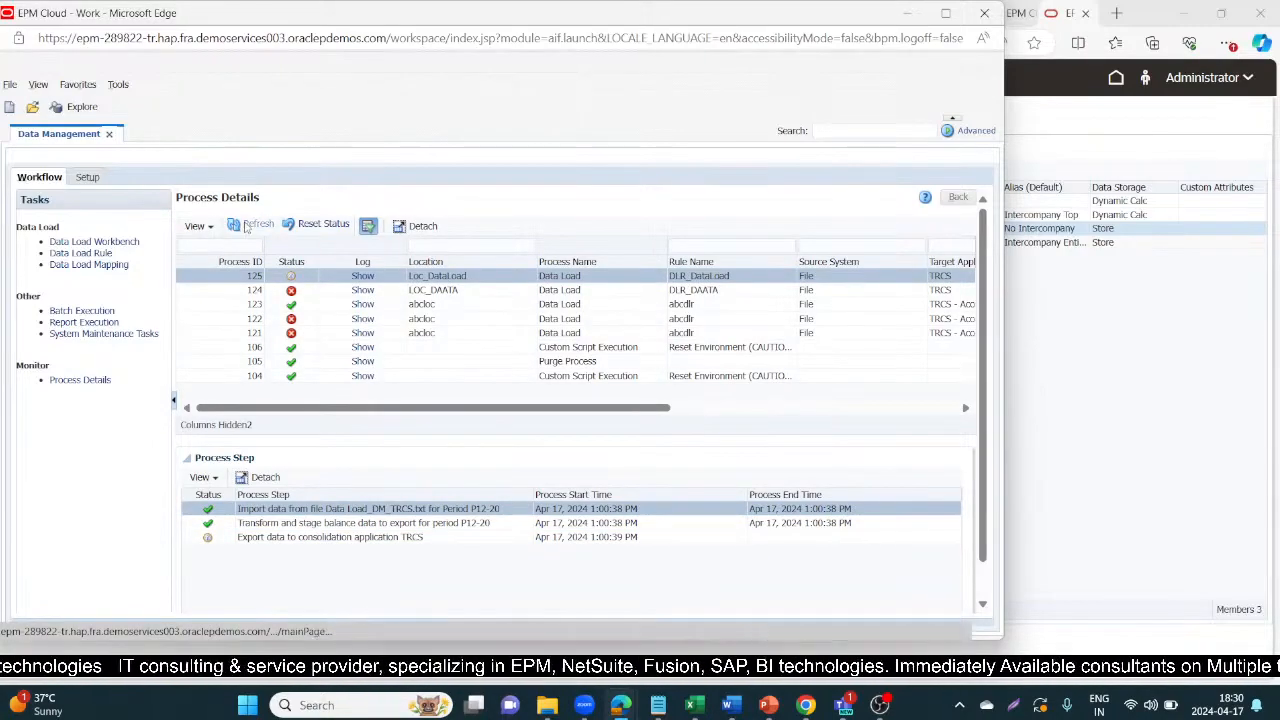
pyautogui.click(248, 227)
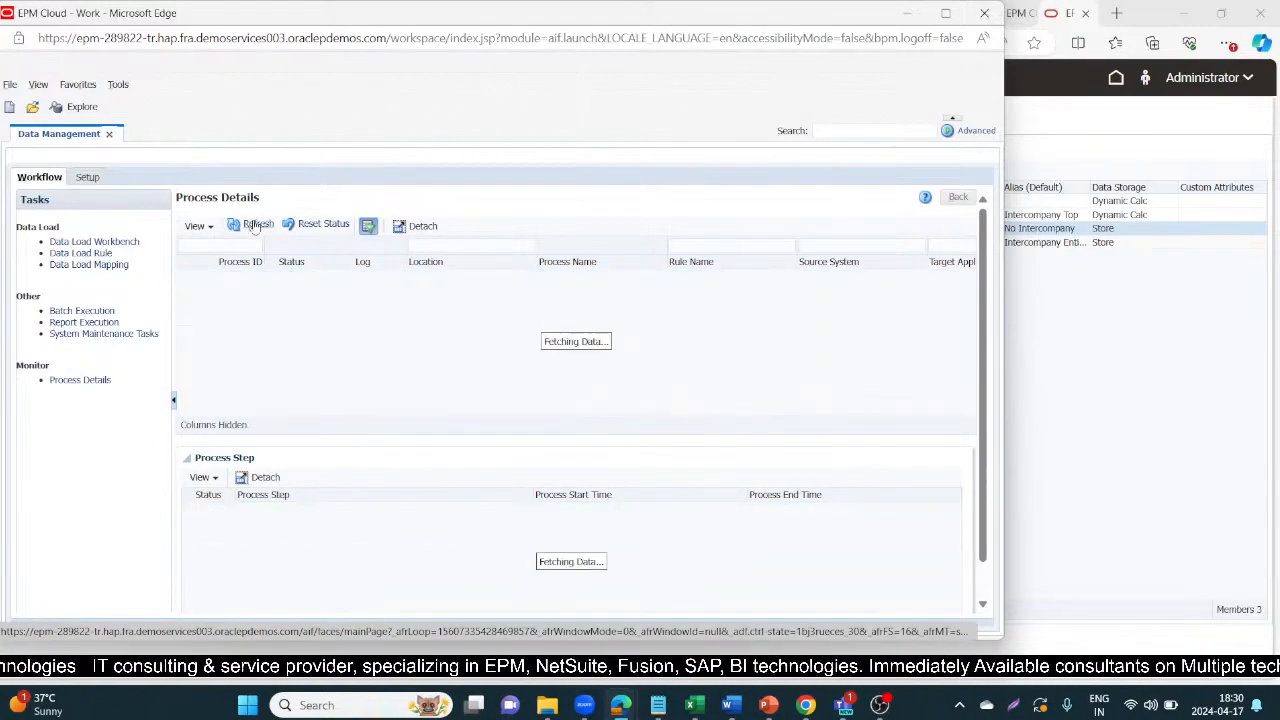
pyautogui.click(253, 227)
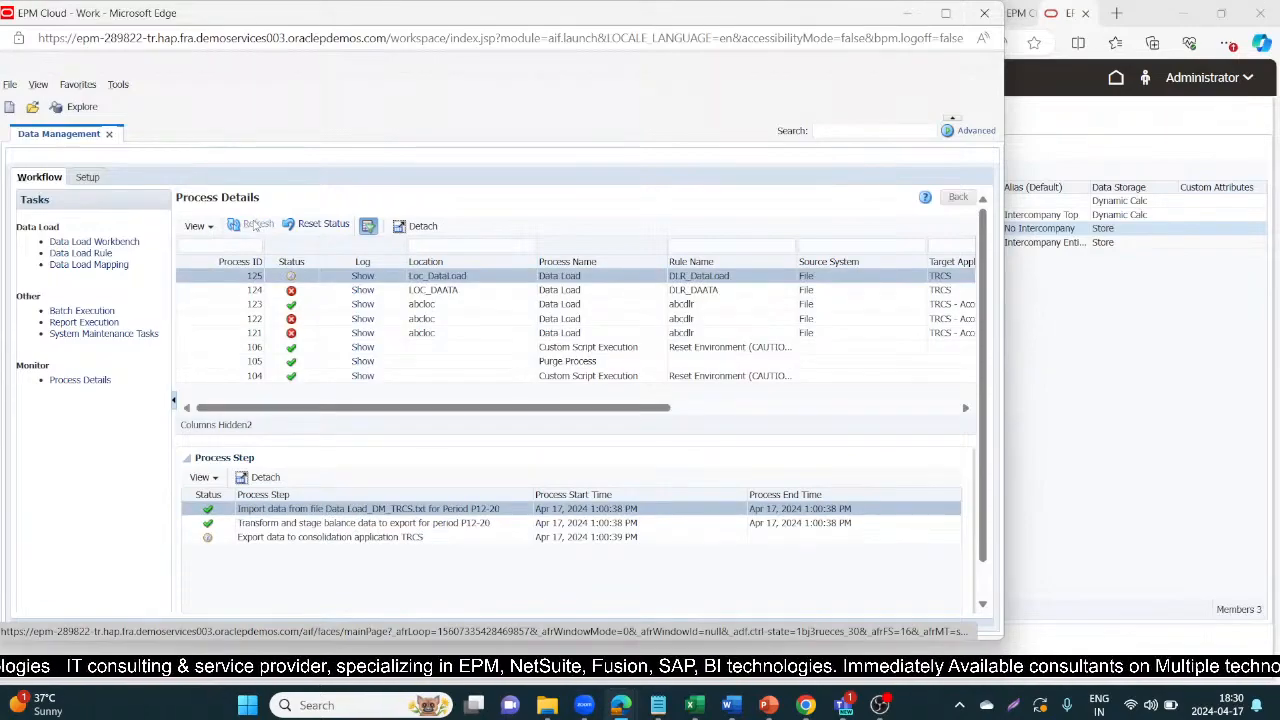
pyautogui.click(255, 227)
pyautogui.click(255, 227)
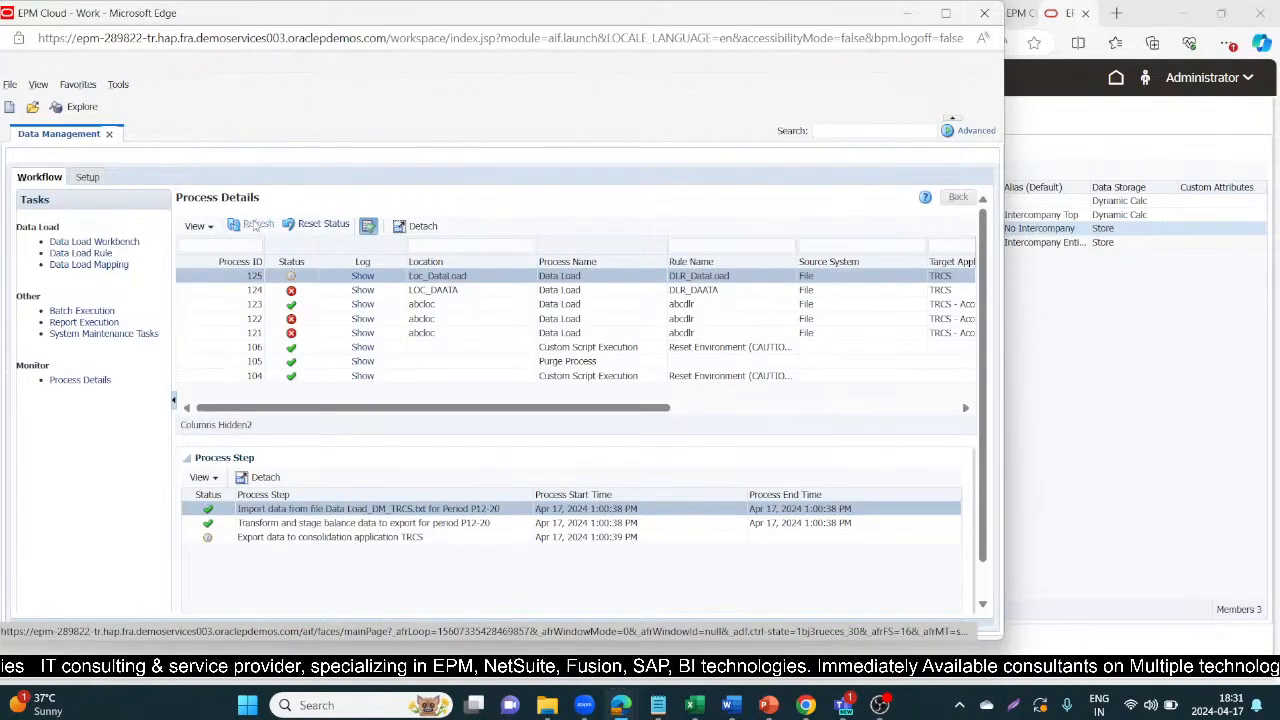
pyautogui.click(255, 225)
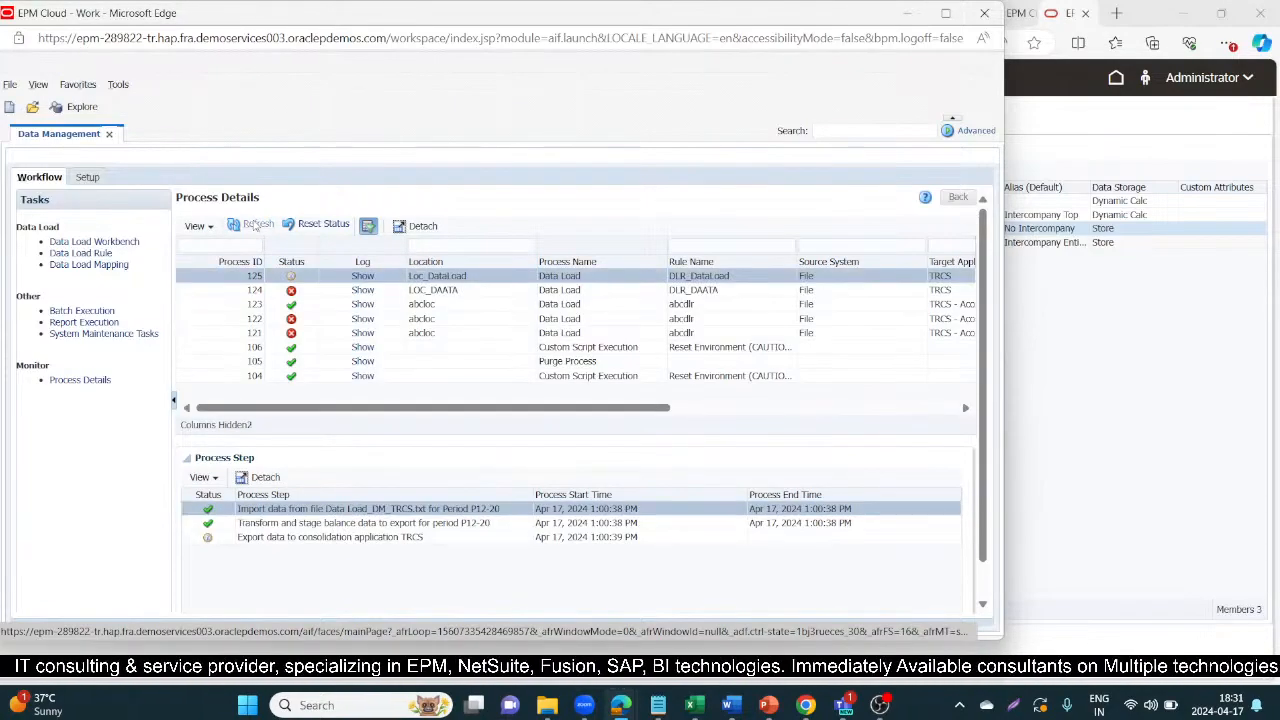
# Step: Recheck the export stage in Data Load Workbench and refresh the latest data load's status in Process Details
pyautogui.click(113, 242)
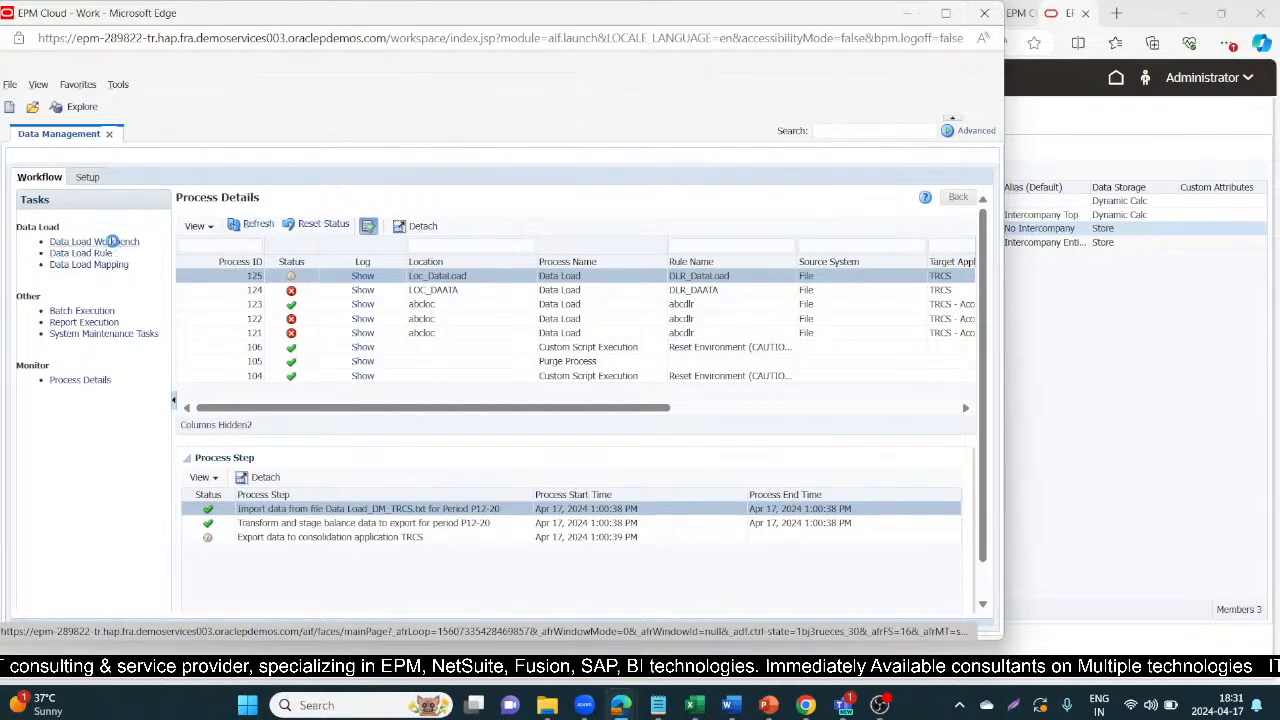
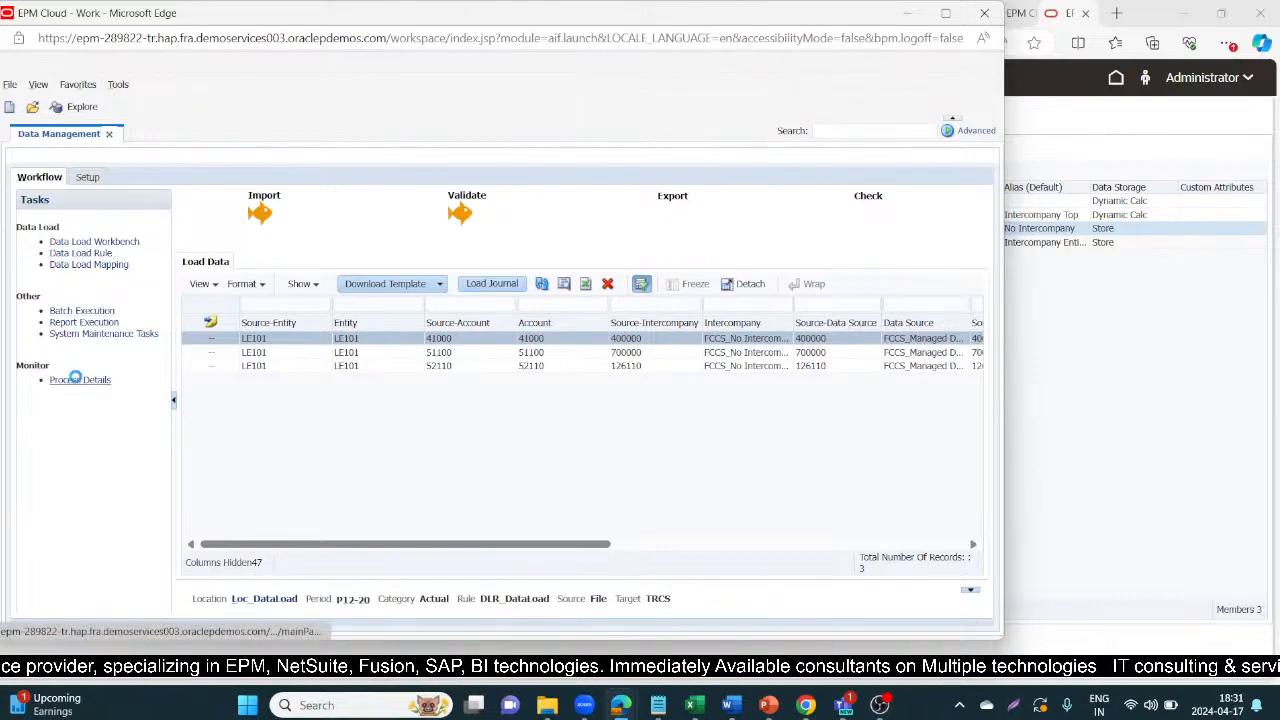
pyautogui.click(78, 382)
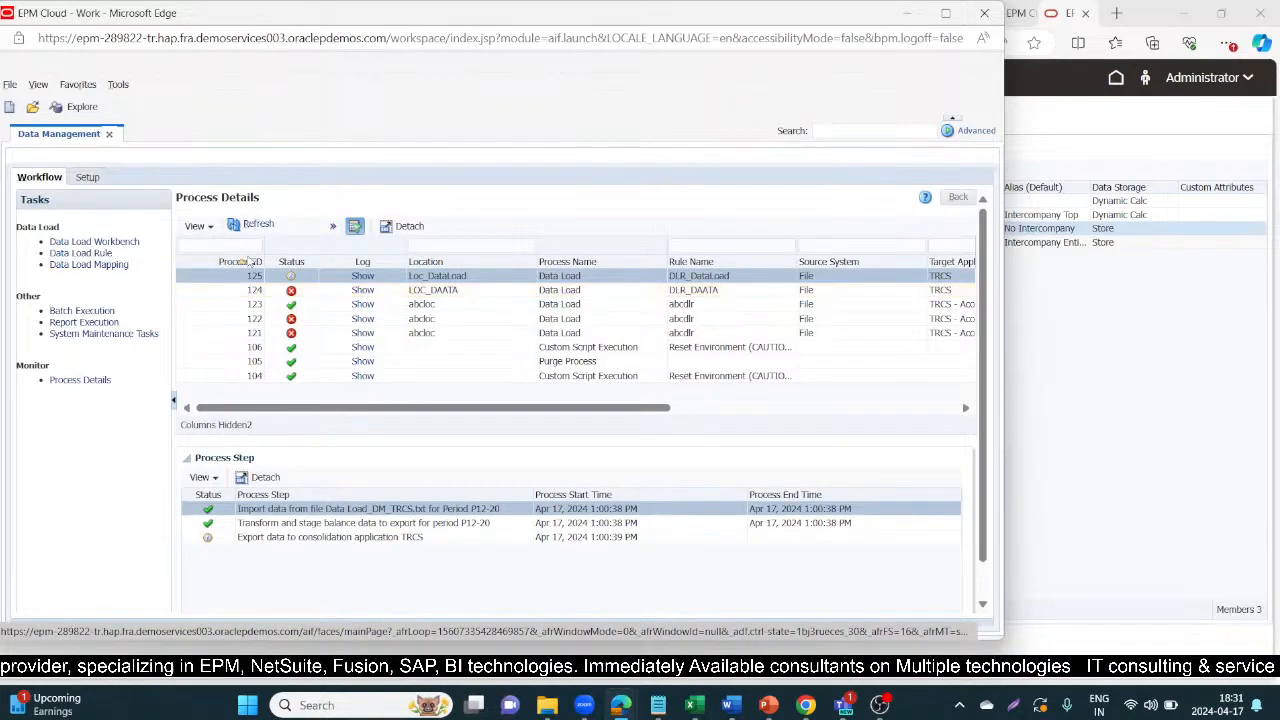
pyautogui.click(256, 226)
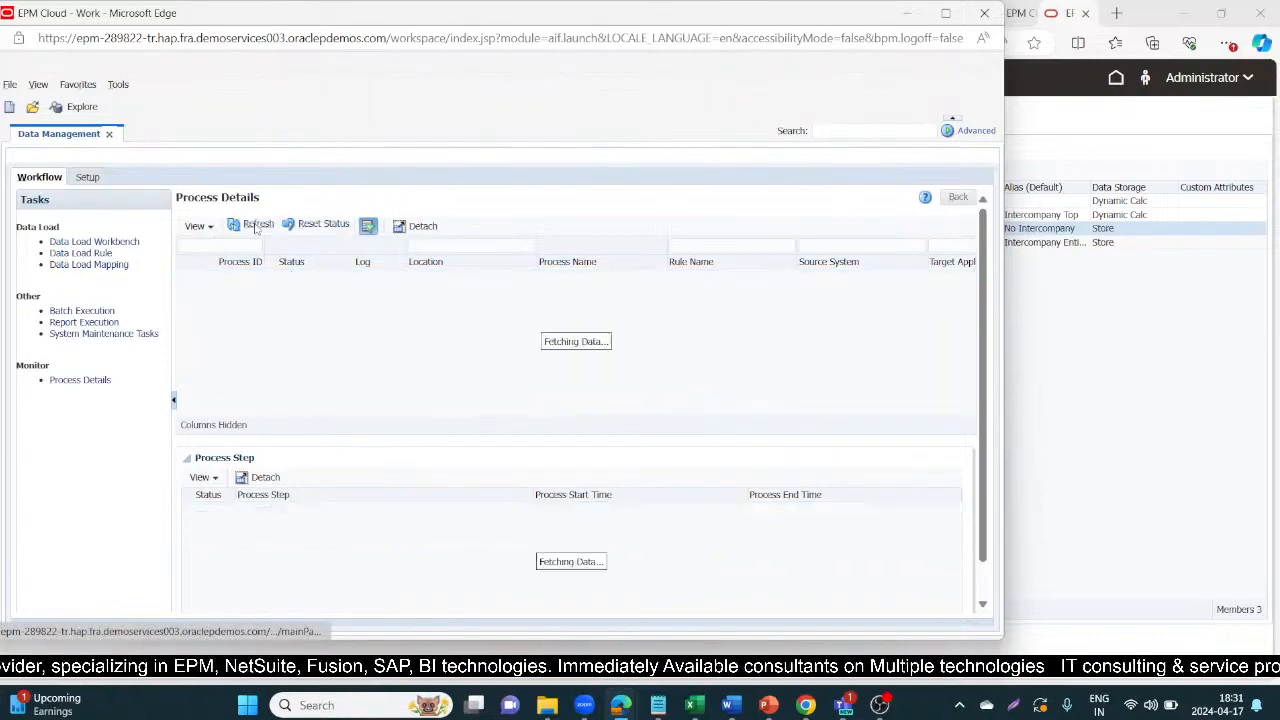
pyautogui.click(256, 226)
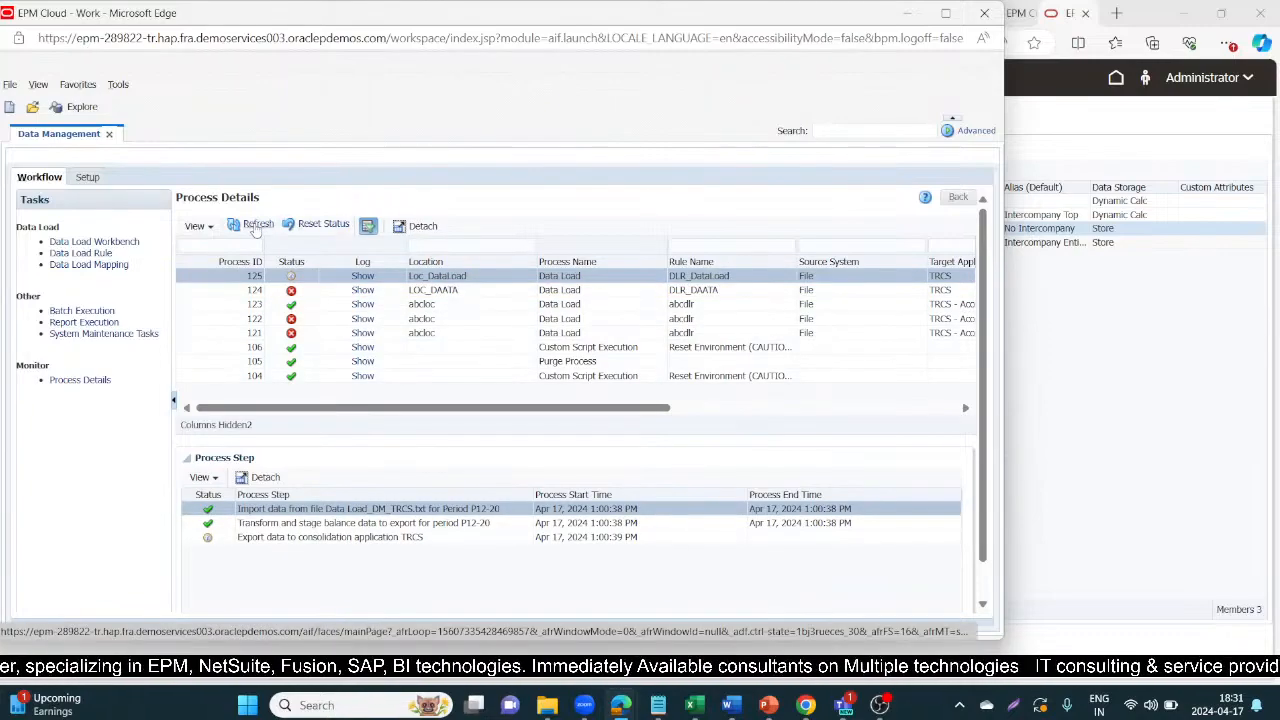
pyautogui.click(256, 226)
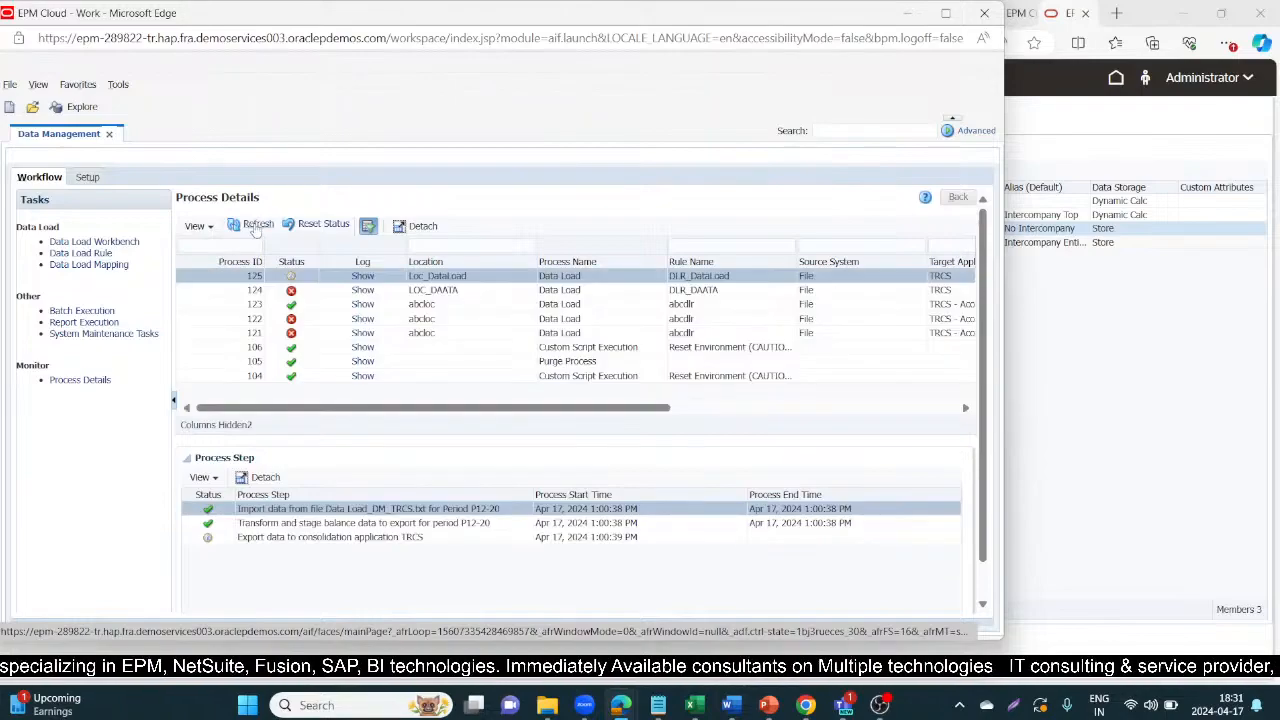
pyautogui.click(256, 226)
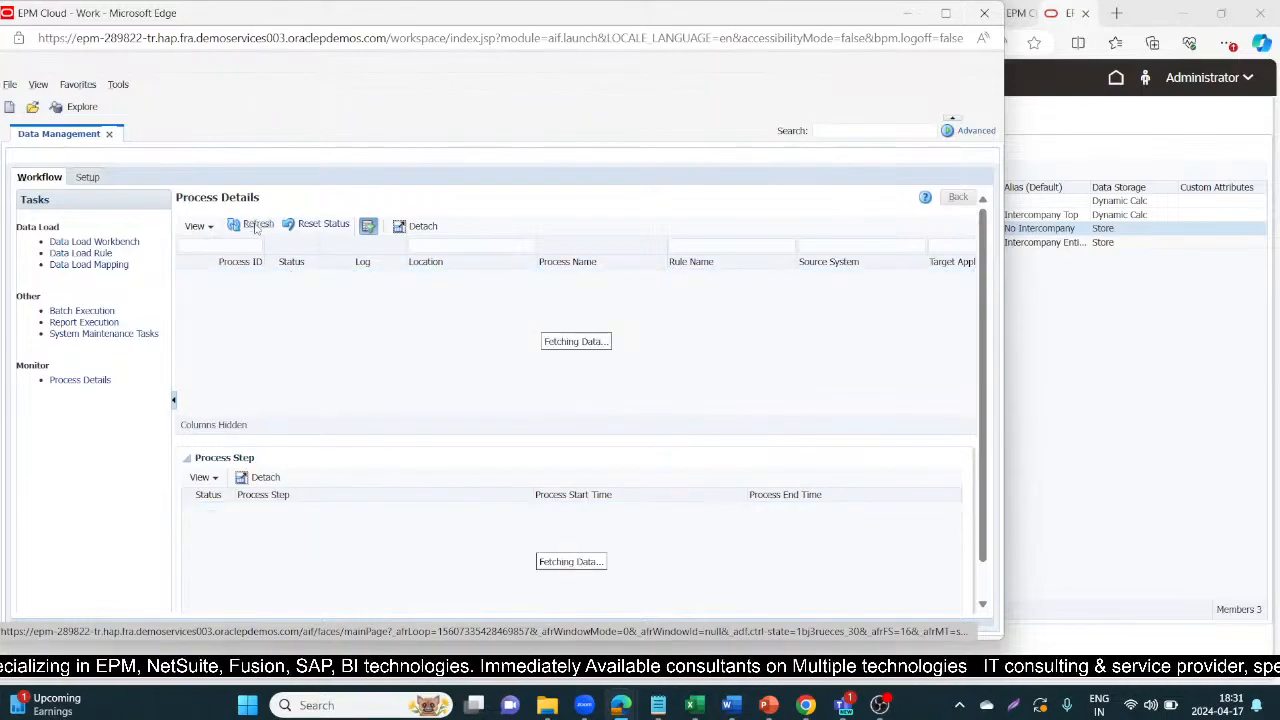
pyautogui.click(256, 226)
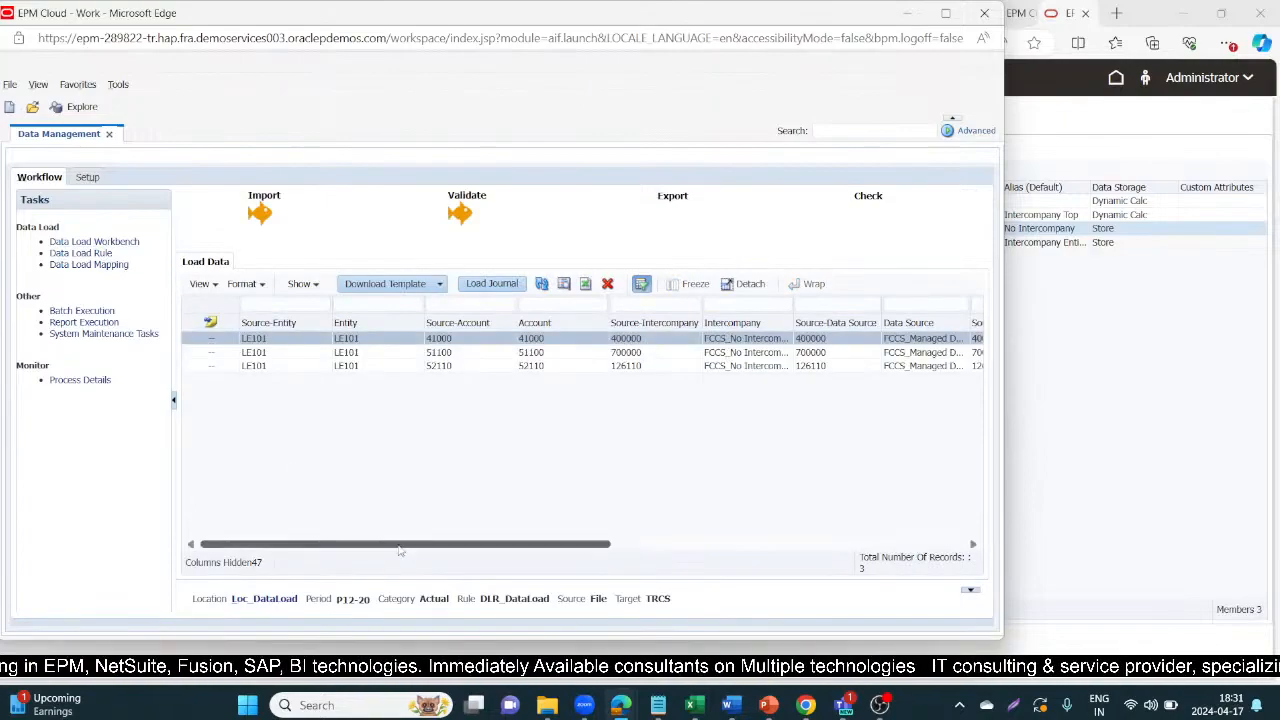
# Step: Examine the loaded records in Data Load Workbench and review the process steps of the latest DLR_DataLoad run in Process Details
pyautogui.moveTo(404, 546)
pyautogui.mouseDown()
pyautogui.moveTo(764, 549)
pyautogui.moveTo(412, 549)
pyautogui.mouseUp()
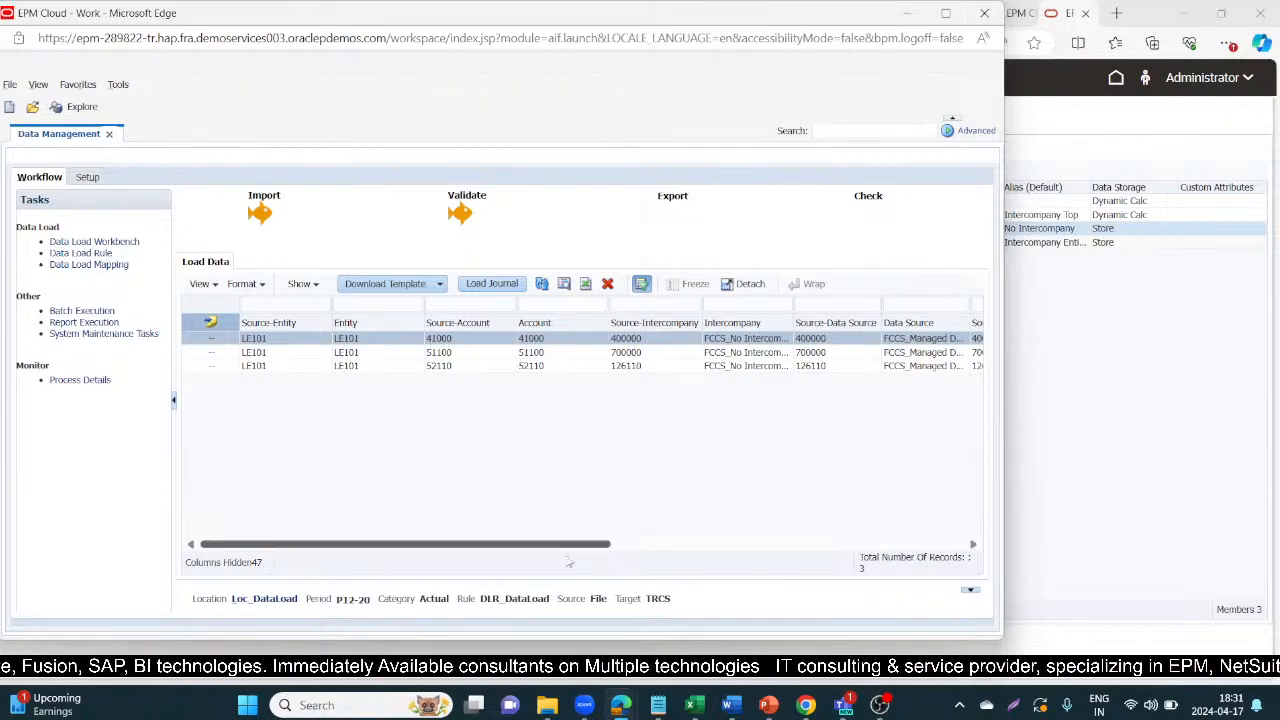
pyautogui.moveTo(567, 551); pyautogui.dragTo(239, 472)
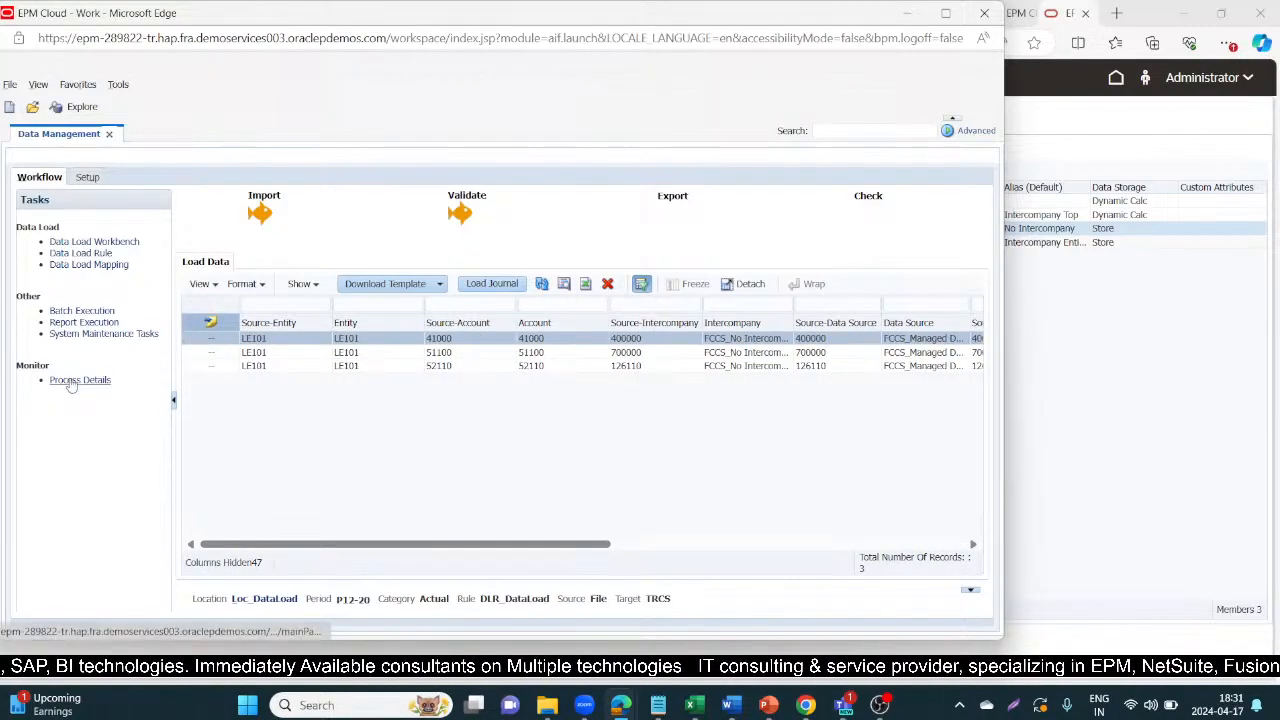
pyautogui.click(72, 382)
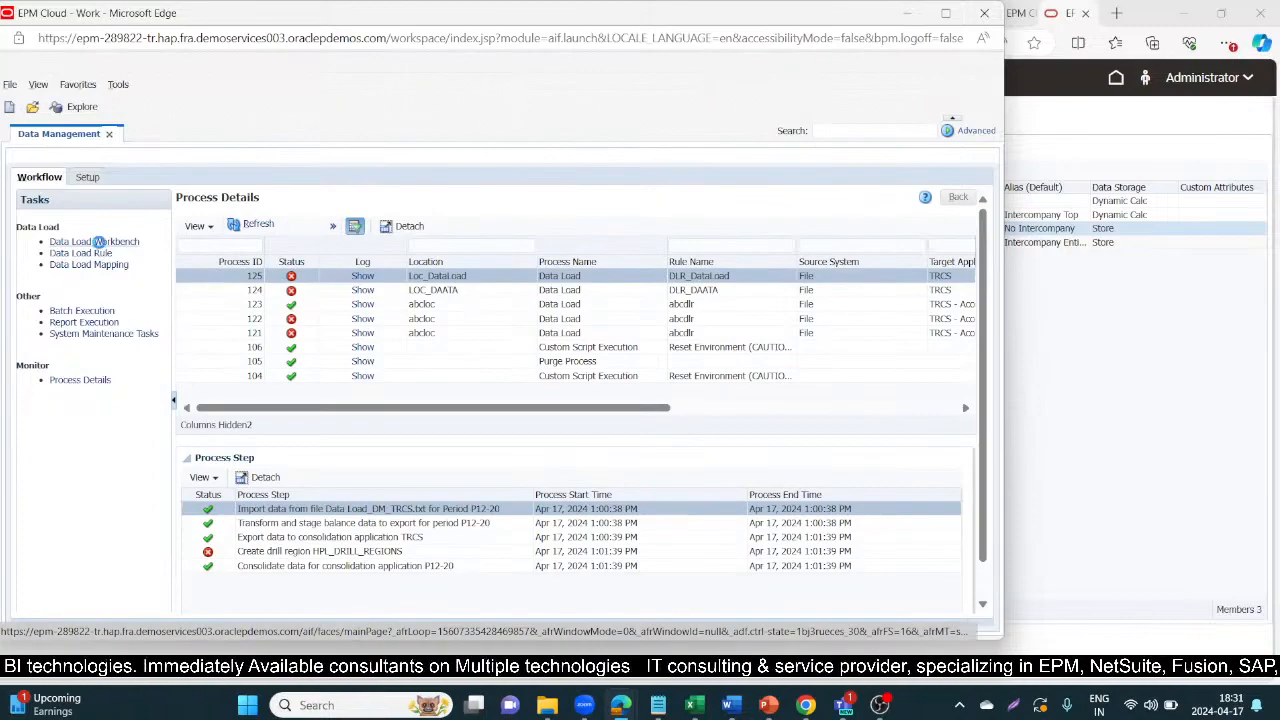
pyautogui.click(99, 242)
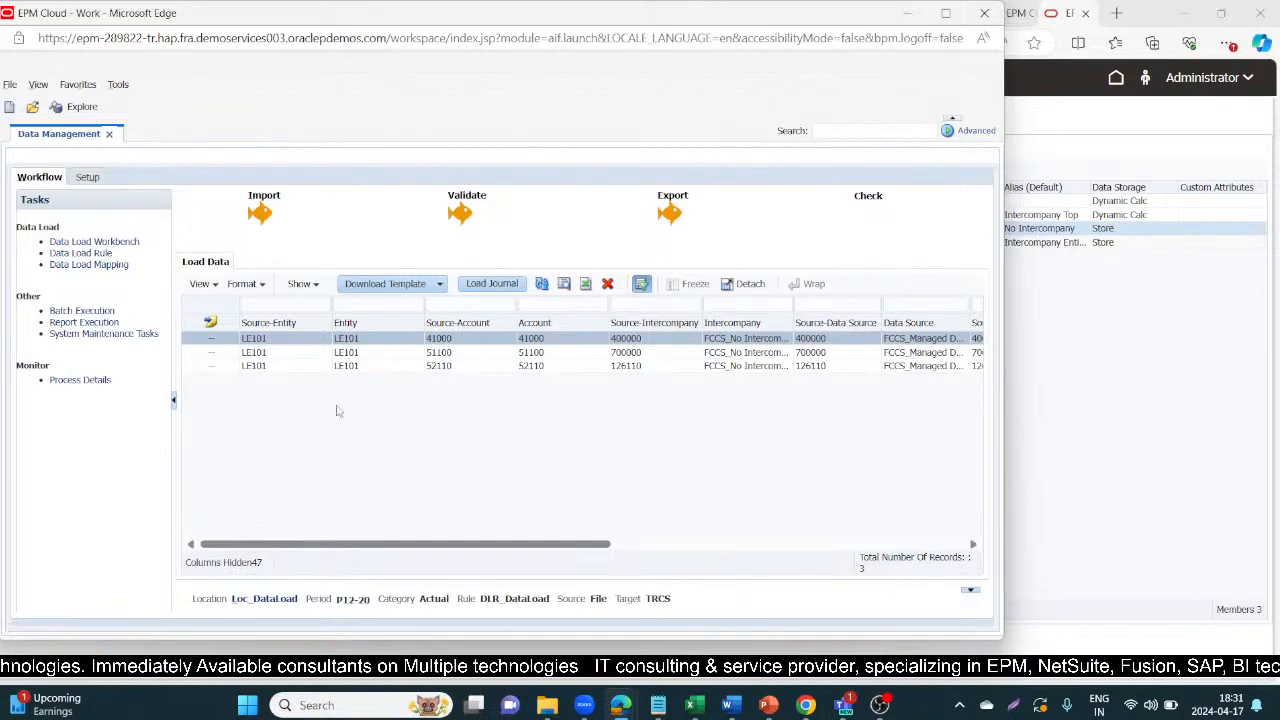
pyautogui.moveTo(363, 544); pyautogui.dragTo(246, 555)
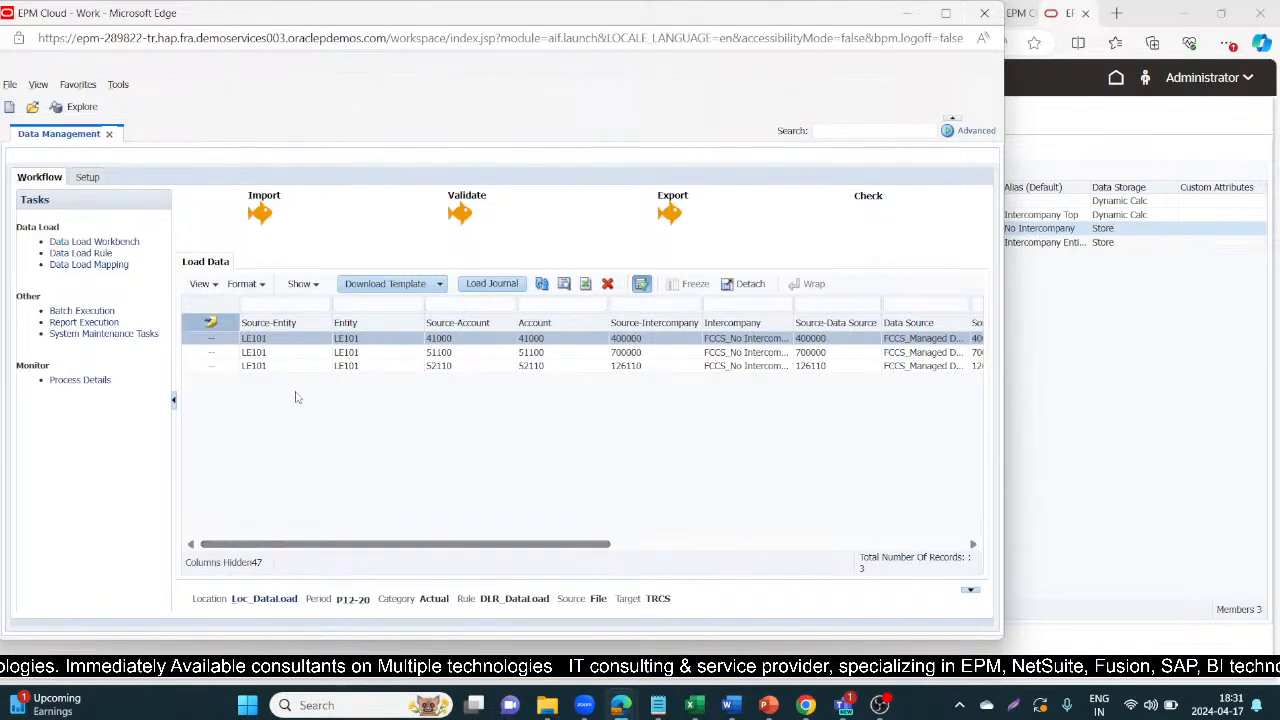
# Step: Compare the accounts and amounts of the loaded records in Data Load Workbench with the lines of the Data Load_DM_TRCS text file
pyautogui.moveTo(492, 545); pyautogui.dragTo(906, 563)
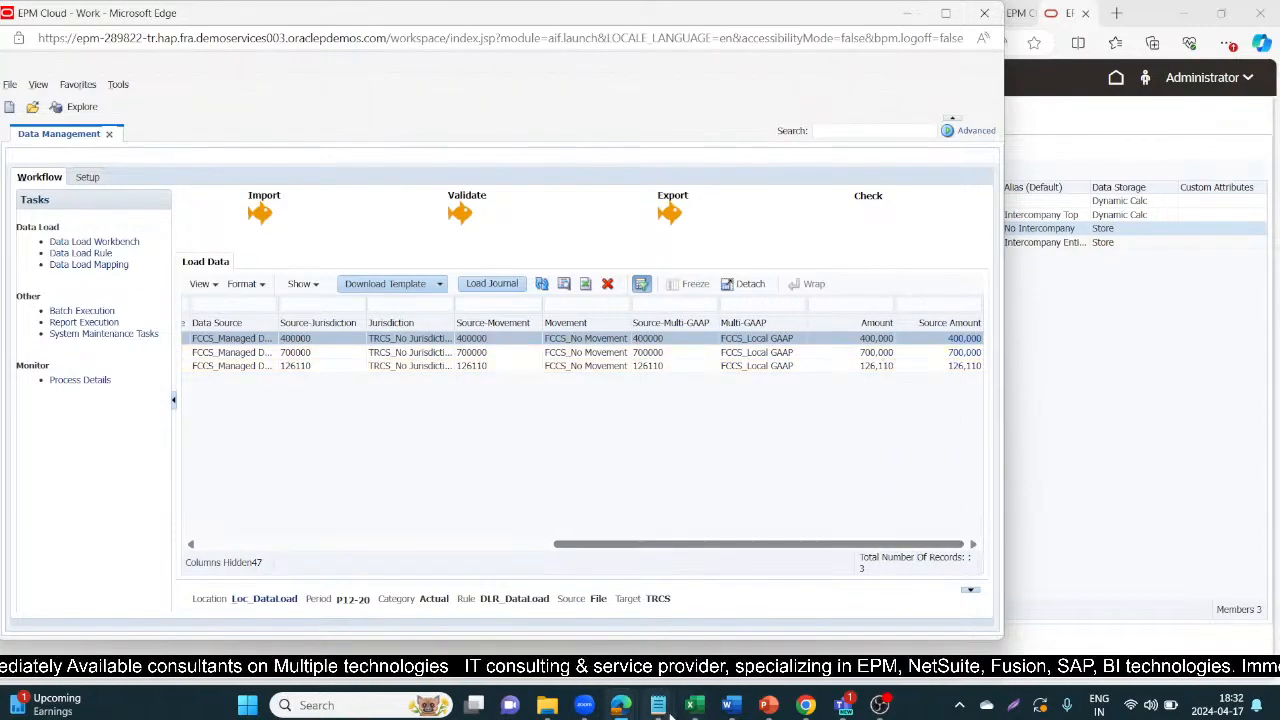
pyautogui.moveTo(676, 714)
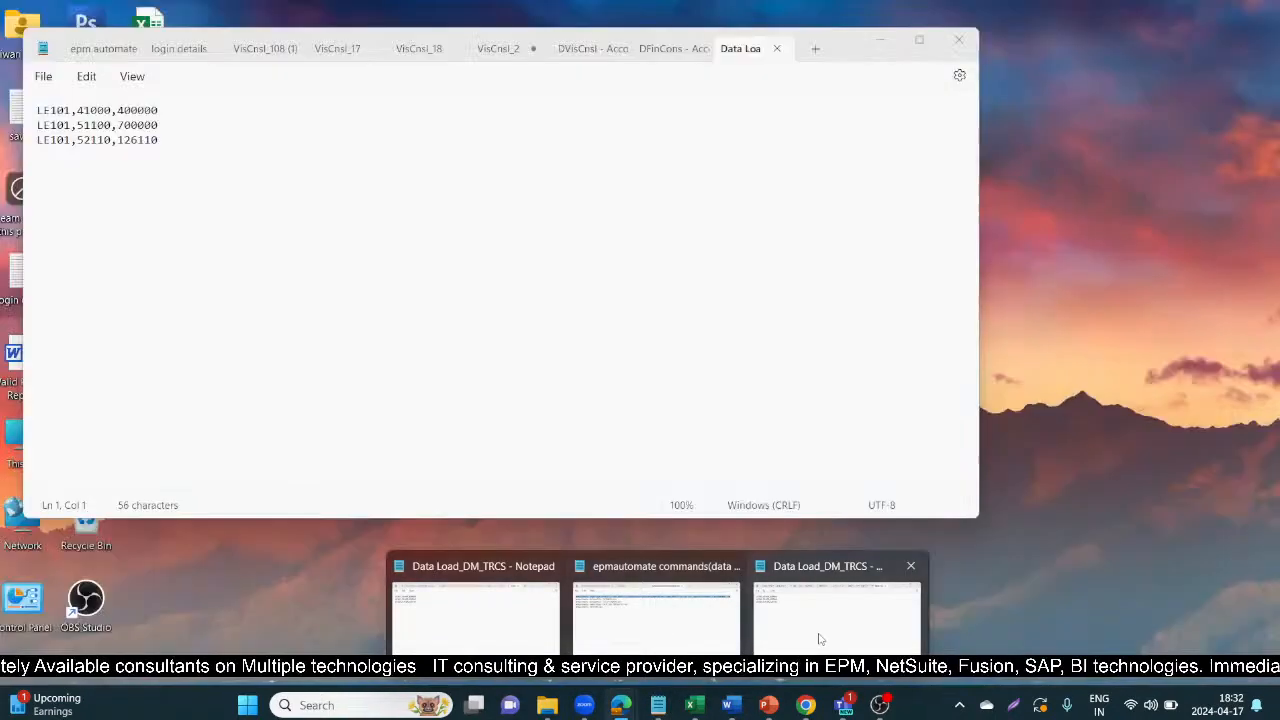
pyautogui.click(820, 630)
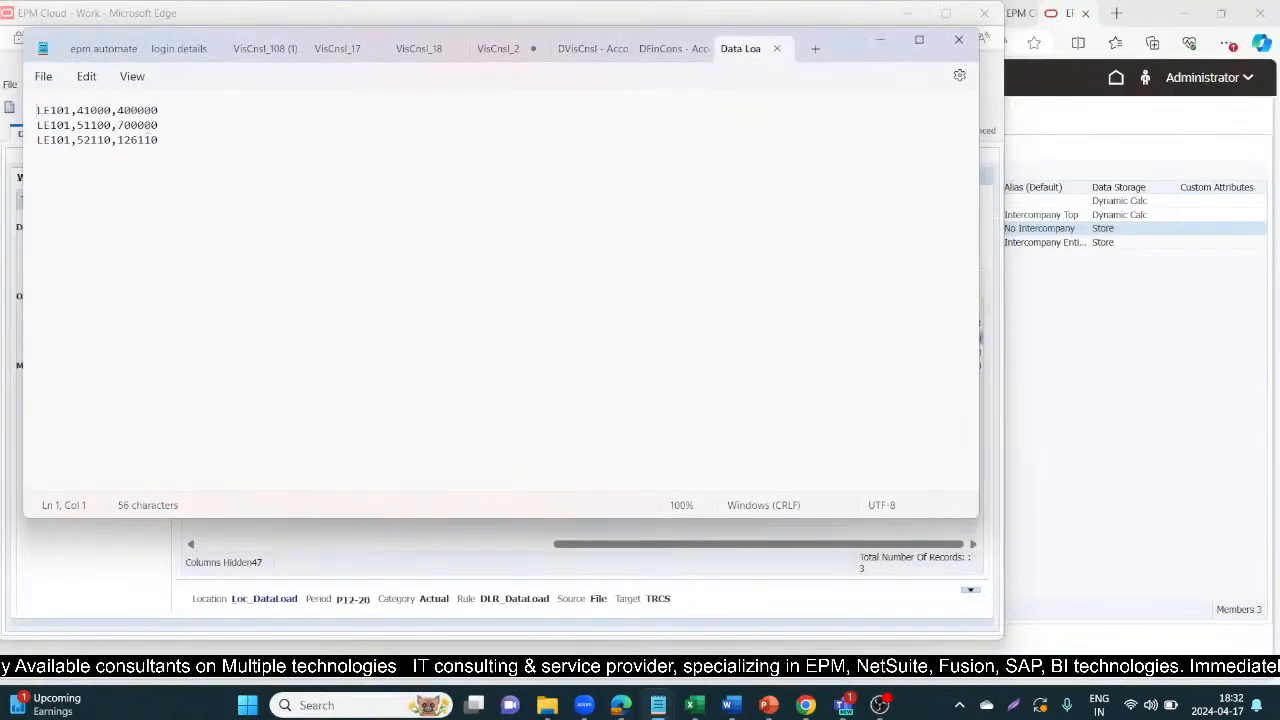
pyautogui.moveTo(162, 125); pyautogui.dragTo(120, 140)
pyautogui.hotkey('alt', 'Tab')
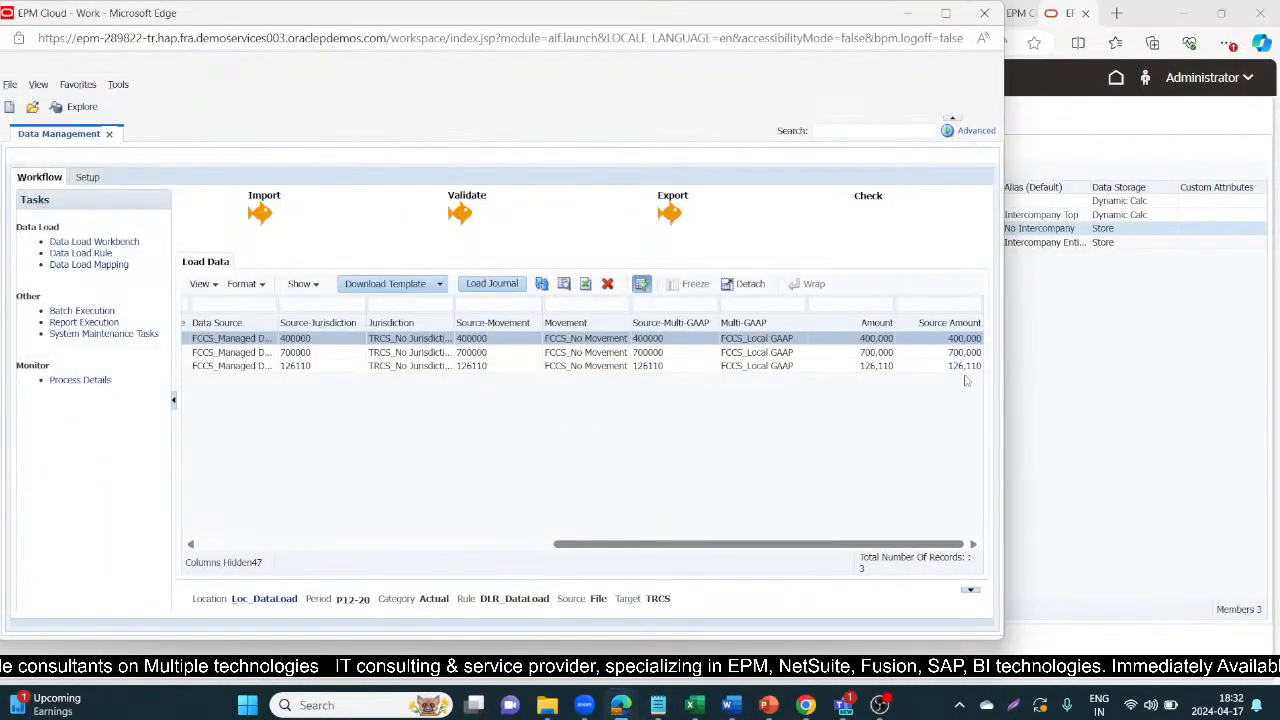
pyautogui.moveTo(695, 538); pyautogui.dragTo(279, 520)
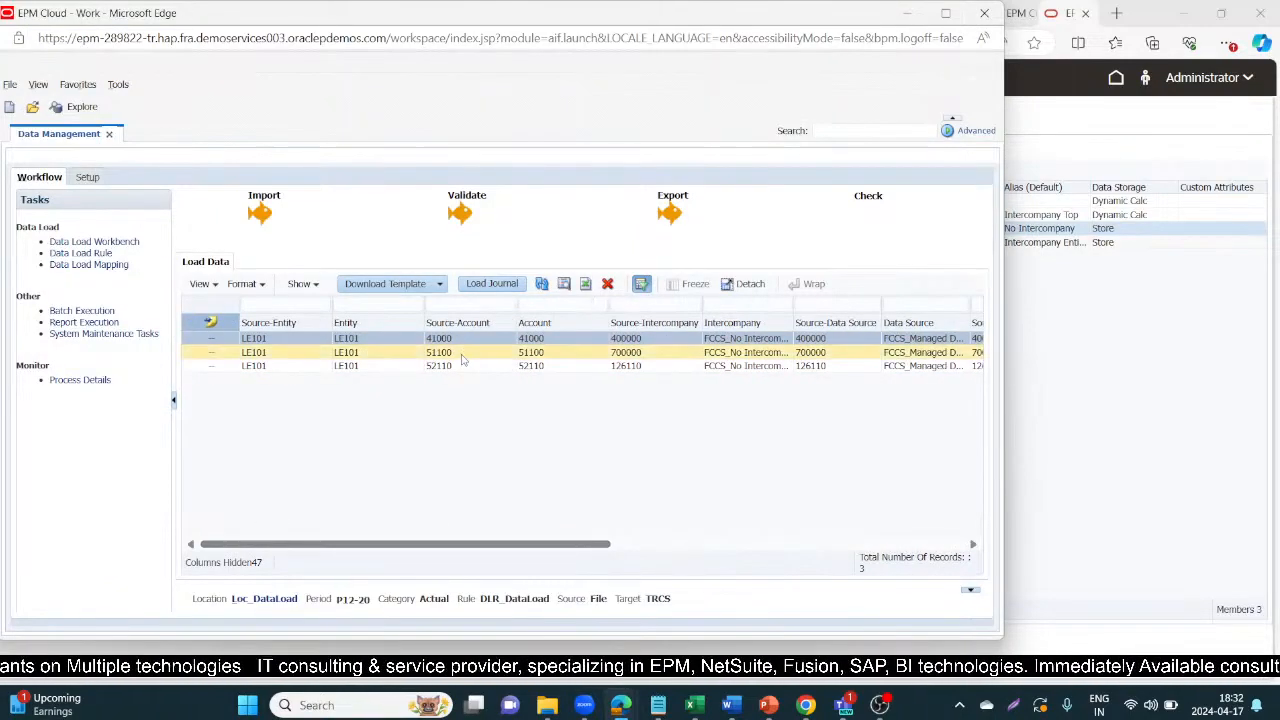
pyautogui.hotkey('alt', 'Tab')
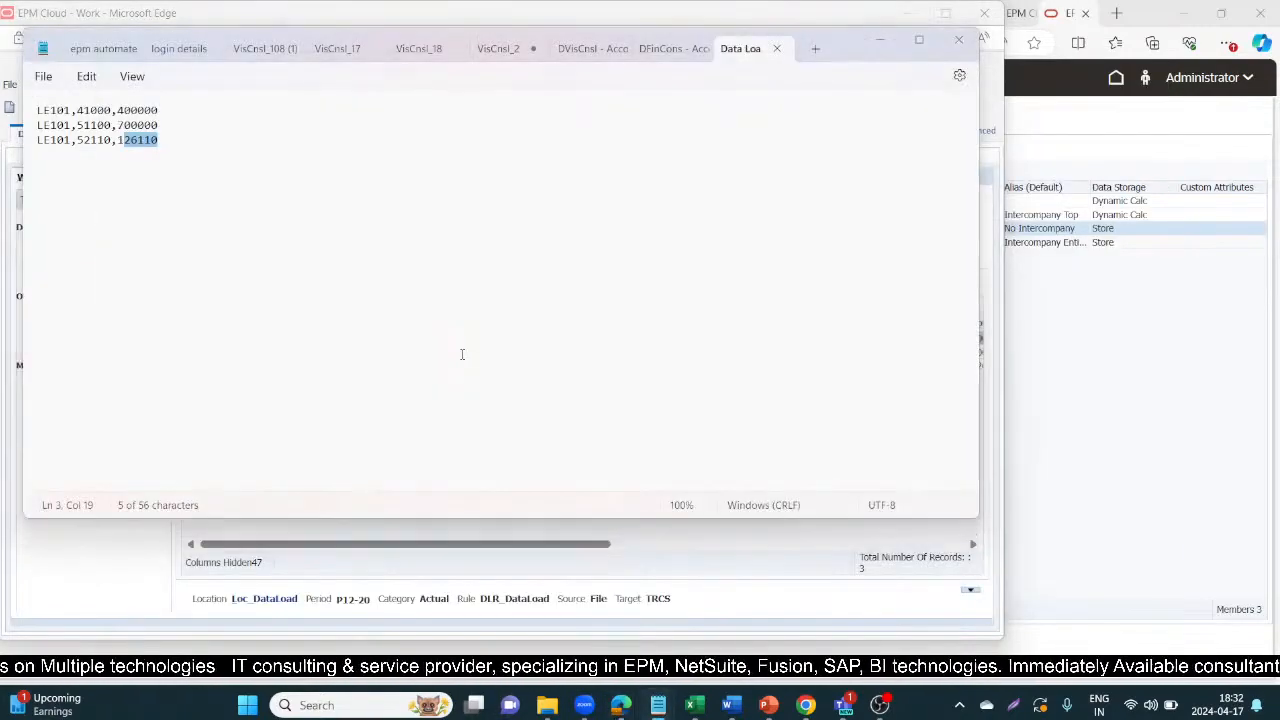
pyautogui.hotkey('alt', 'Tab')
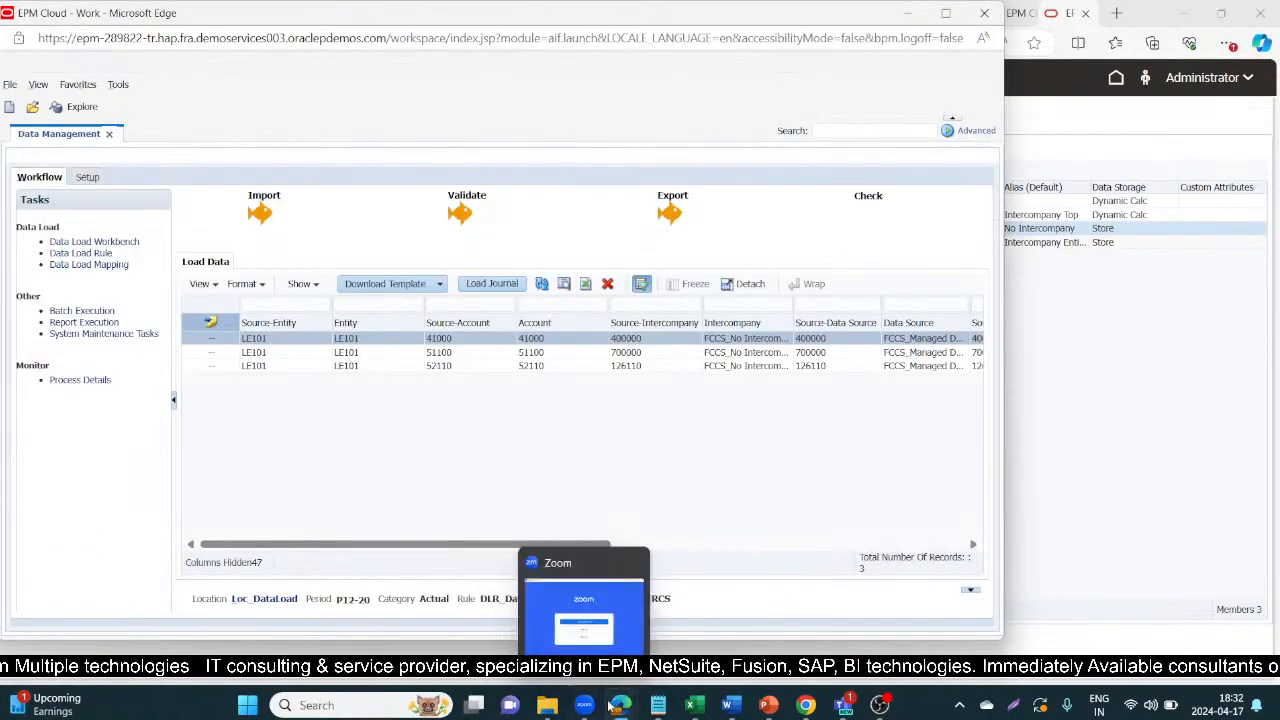
# Step: Switch to the TRCS Tax Reporting browser window and open the Forms page of Tax Provision National
pyautogui.moveTo(621, 705)
pyautogui.click(395, 620)
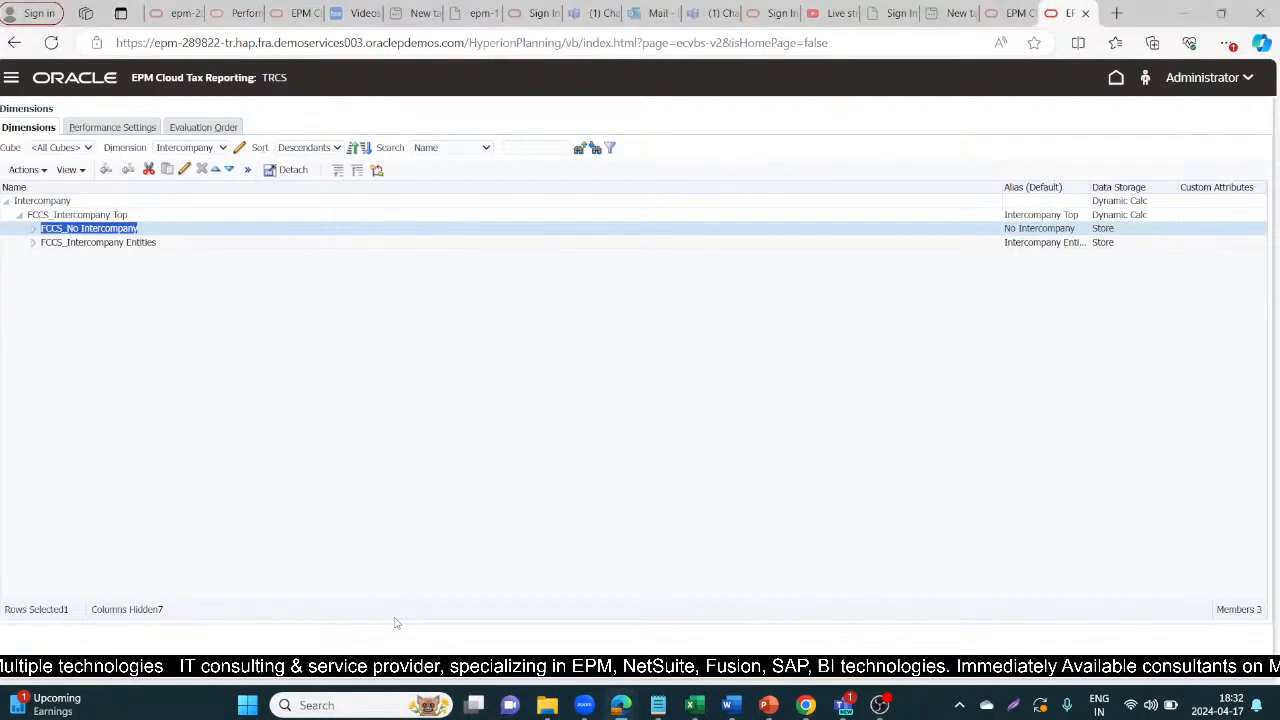
pyautogui.click(1118, 84)
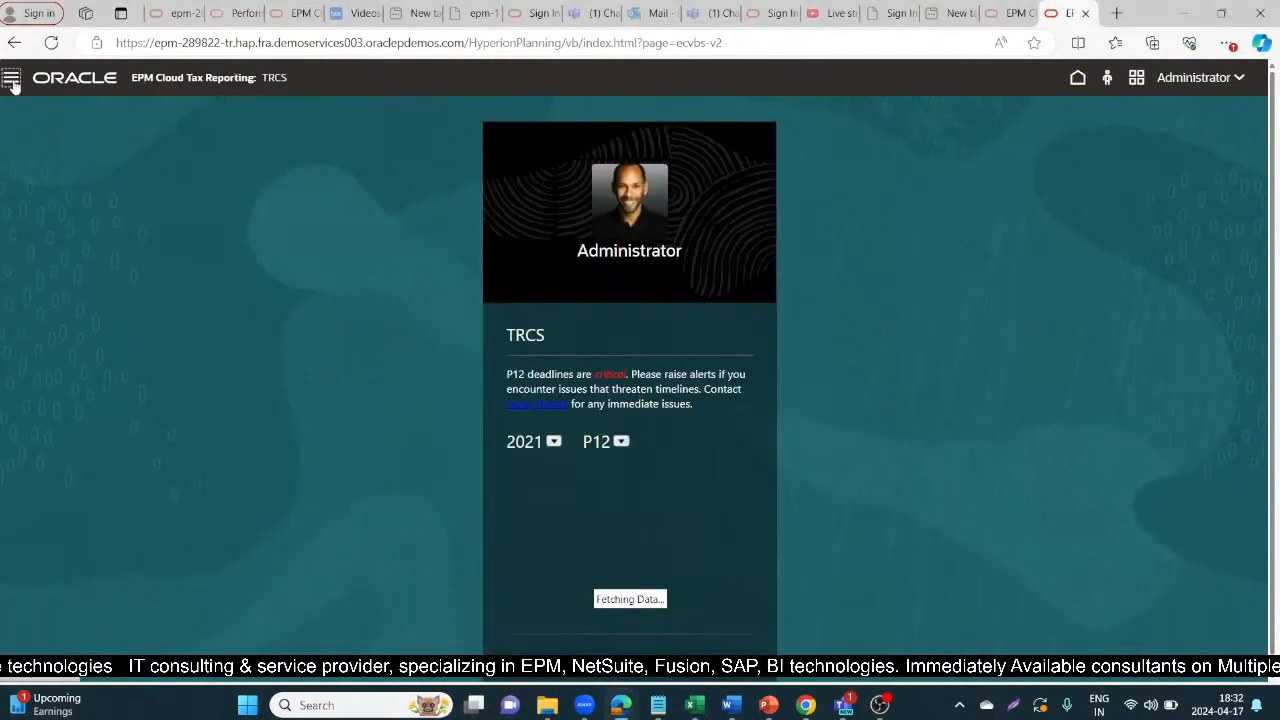
pyautogui.click(12, 80)
pyautogui.scroll(-3, 331, 455)
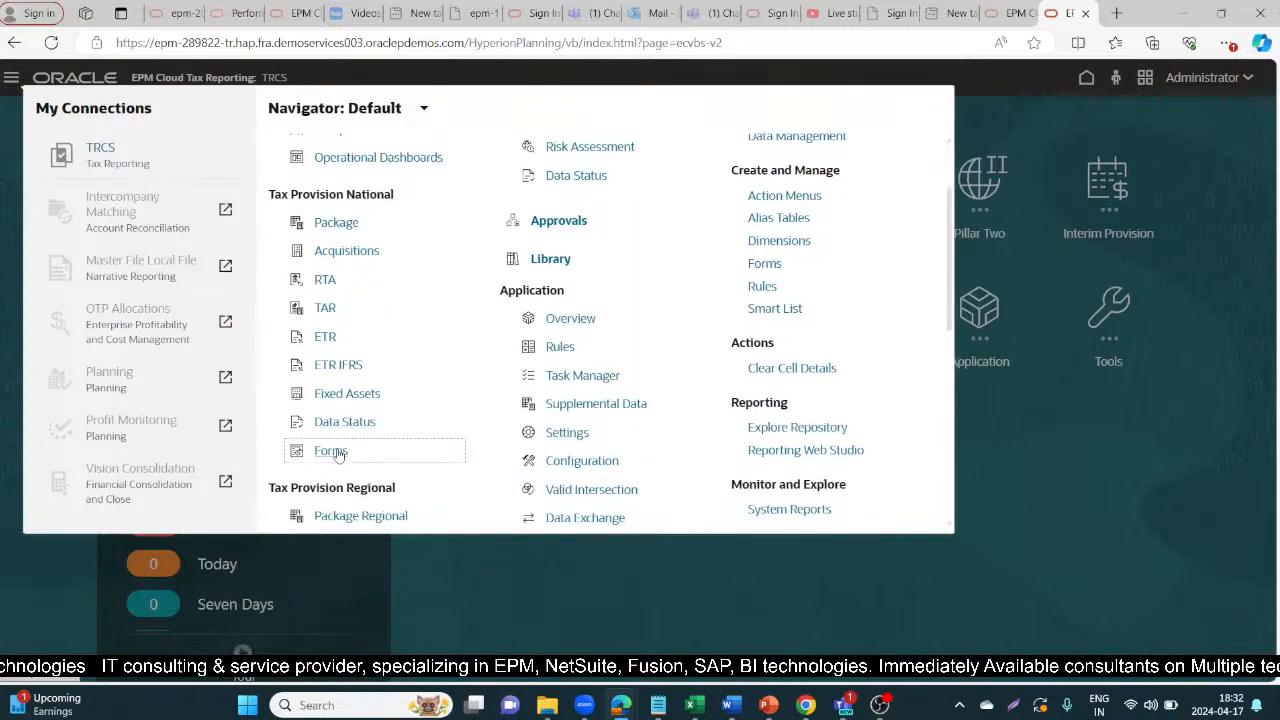
pyautogui.click(331, 451)
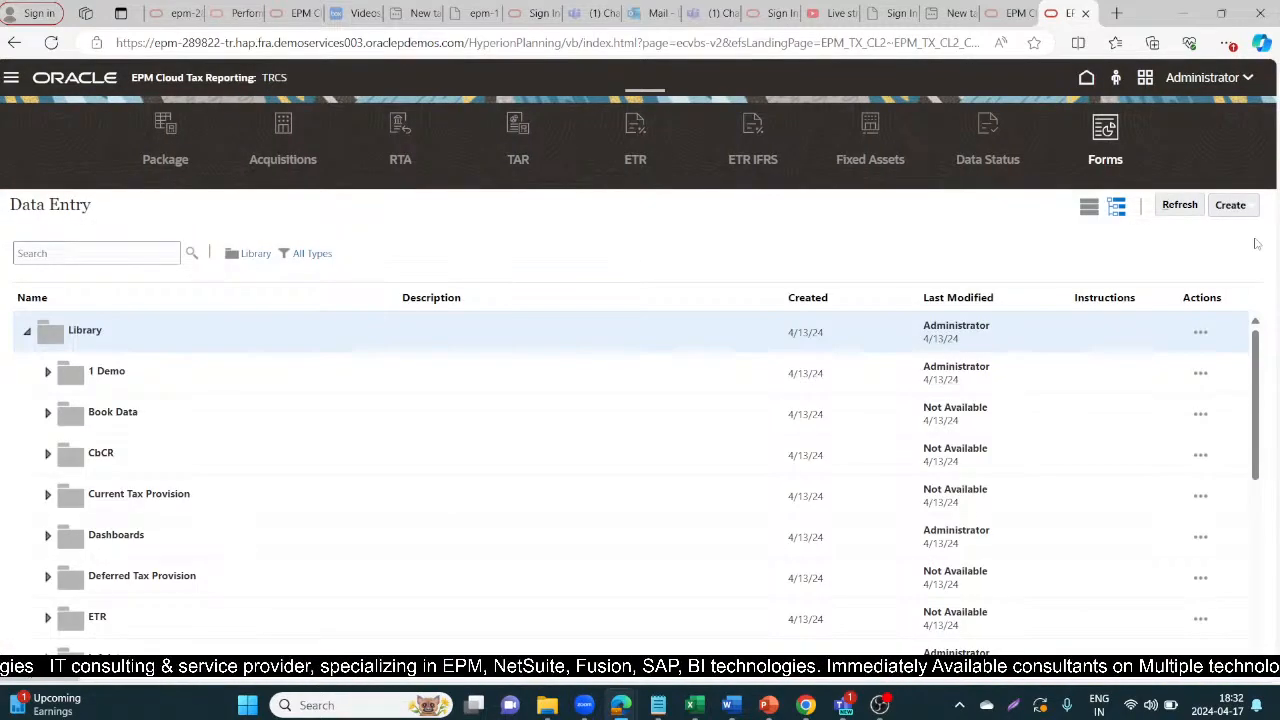
# Step: Create a new ad hoc grid based on the Consol cube
pyautogui.click(1240, 206)
pyautogui.click(1175, 231)
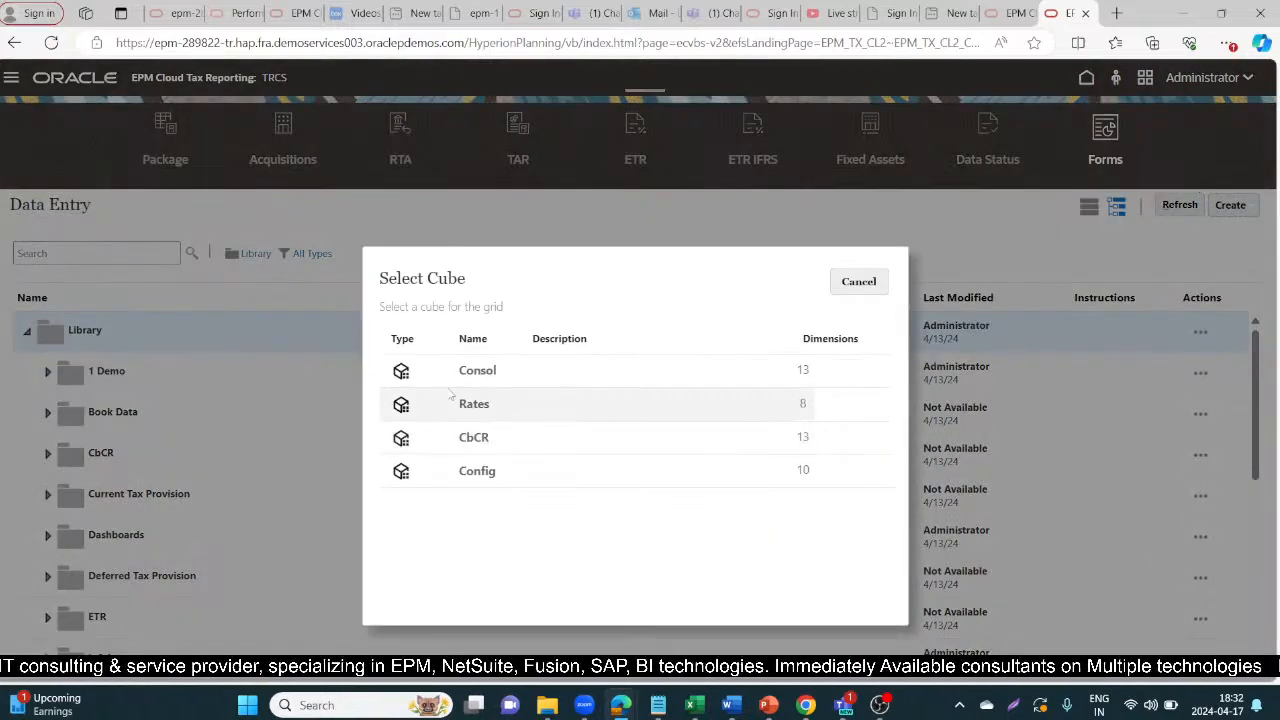
pyautogui.click(478, 371)
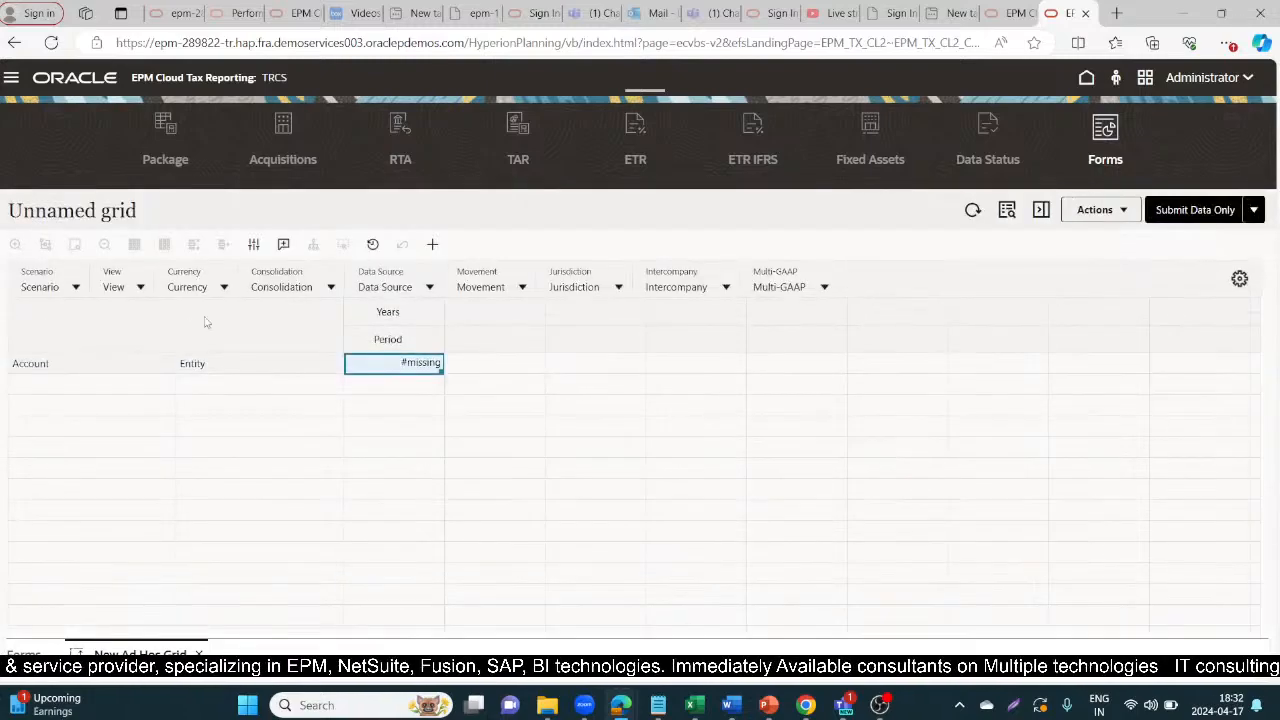
# Step: Set the grid's point of view to Scenario Actual, View Periodic, Currency Entity Currency and Consolidation Entity Input
pyautogui.click(76, 291)
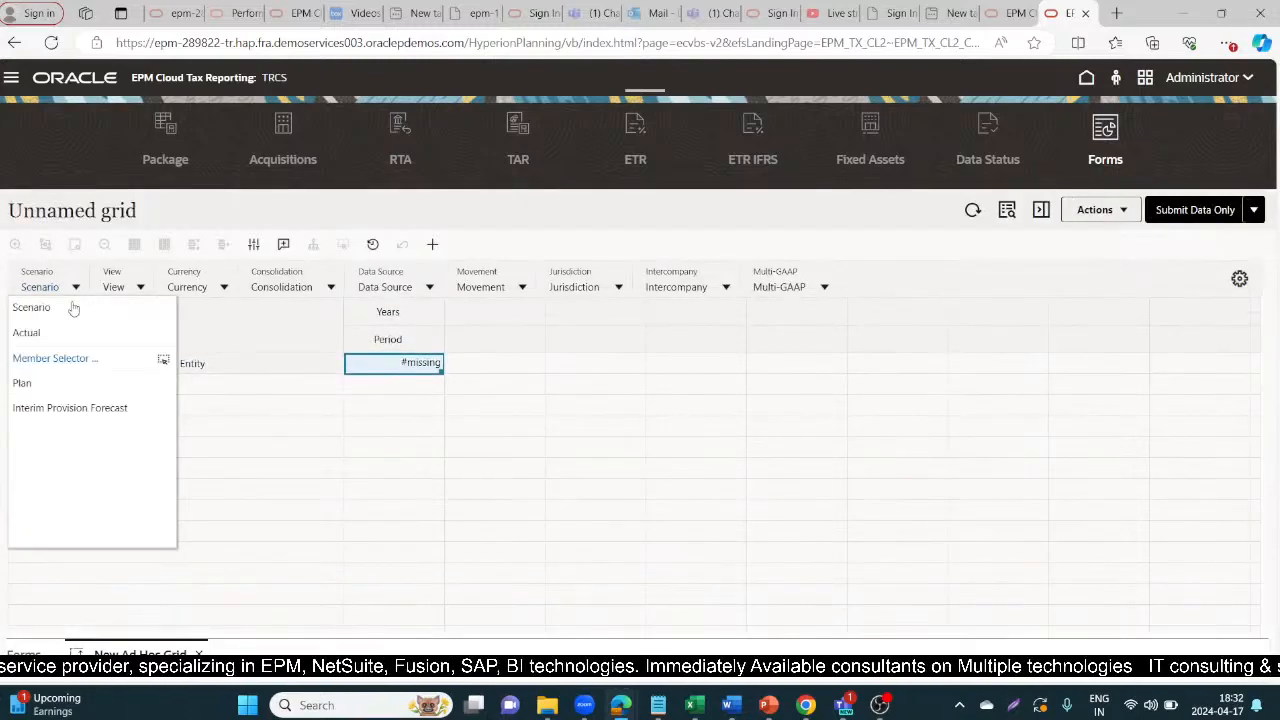
pyautogui.click(40, 332)
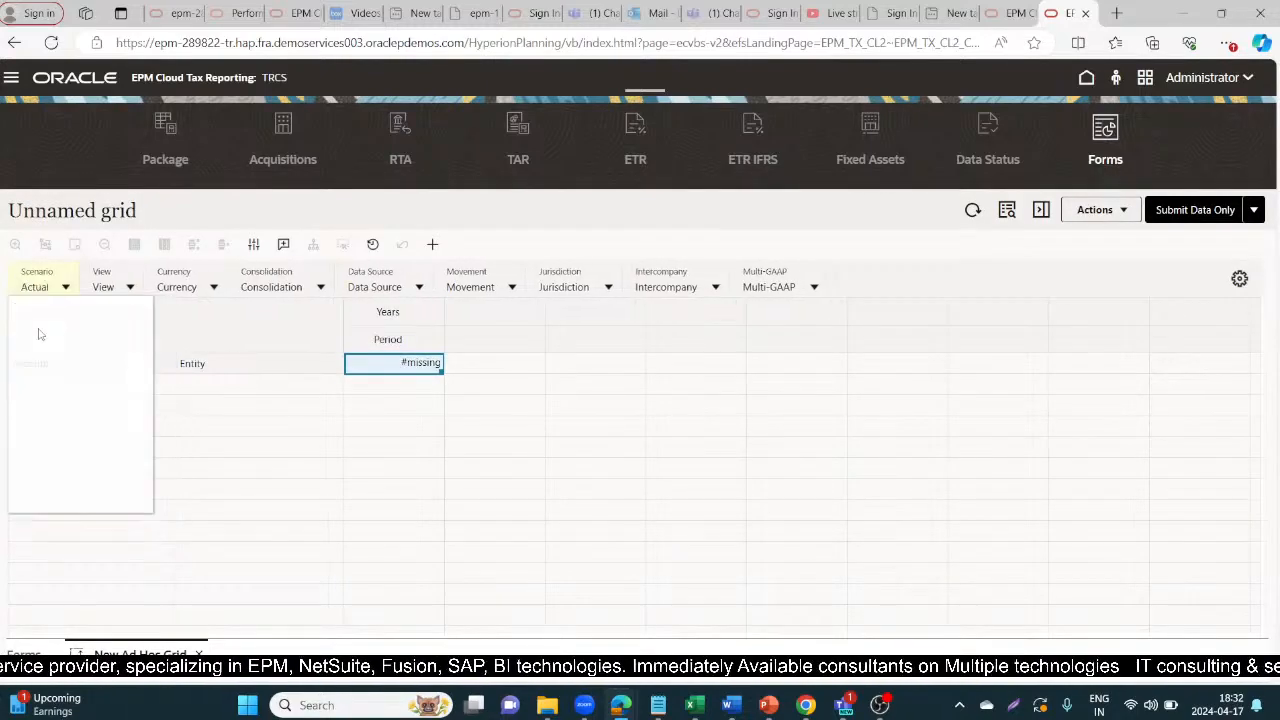
pyautogui.click(130, 288)
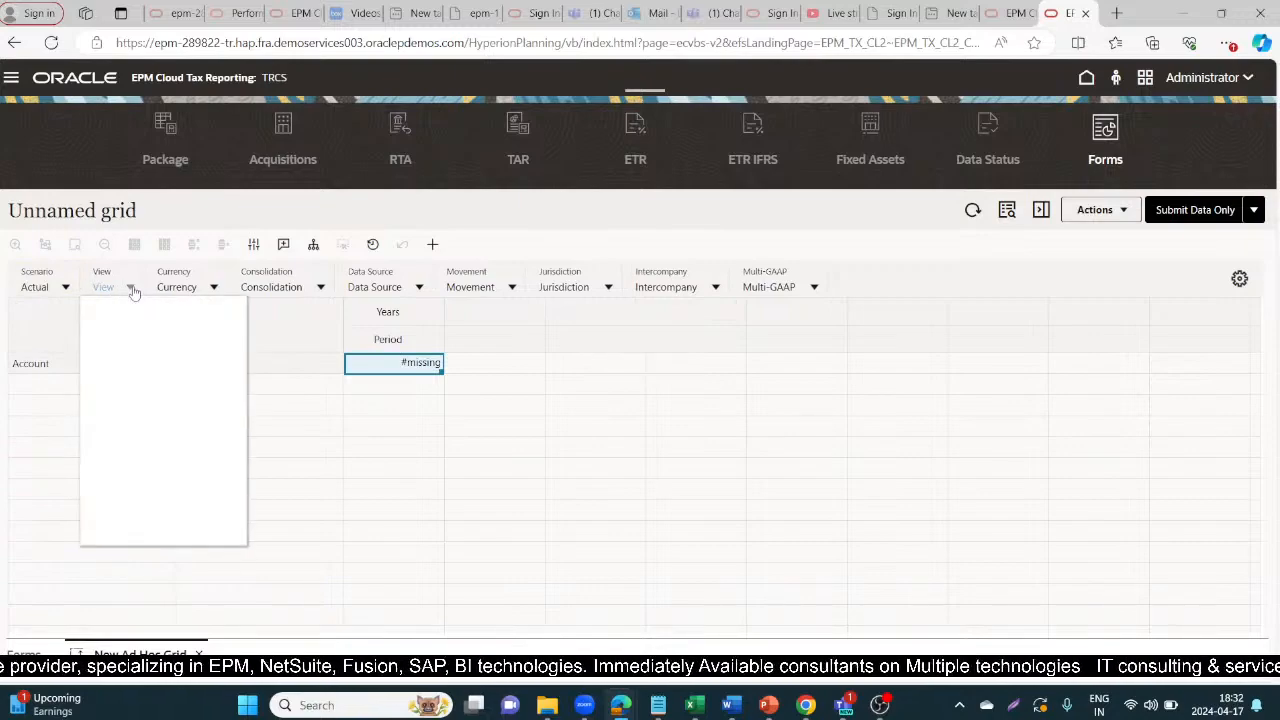
pyautogui.click(101, 332)
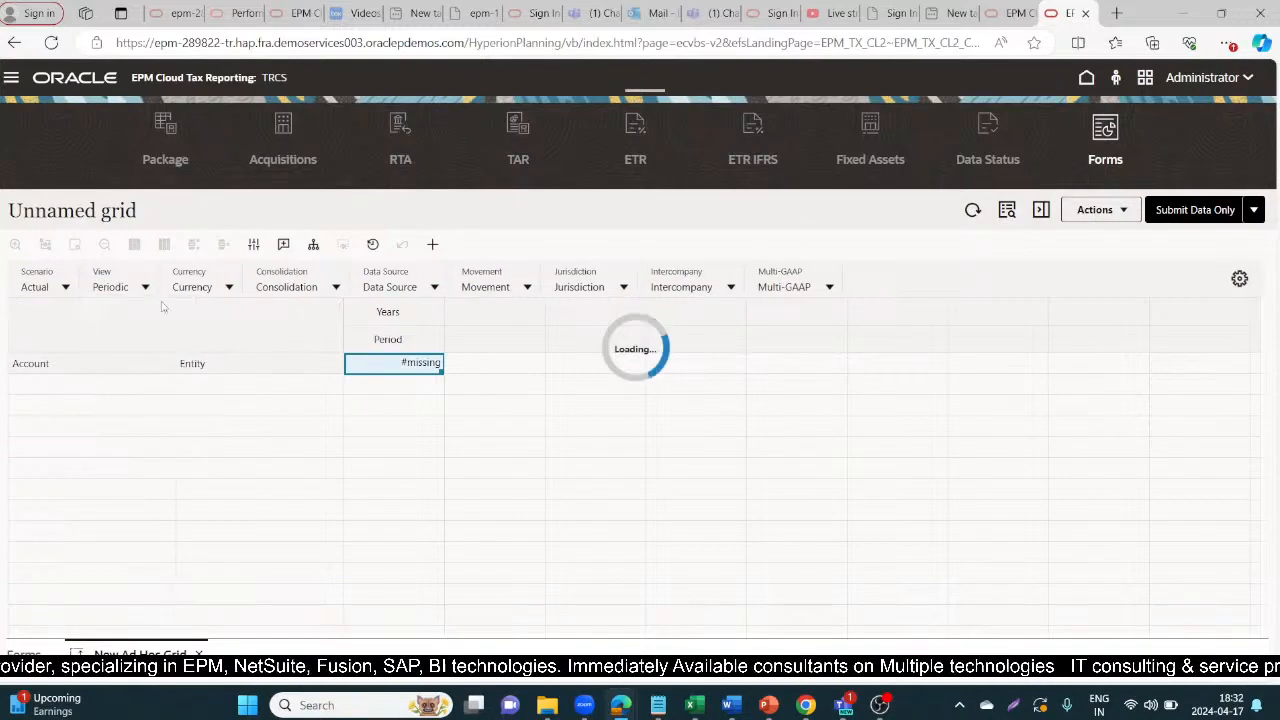
pyautogui.click(231, 289)
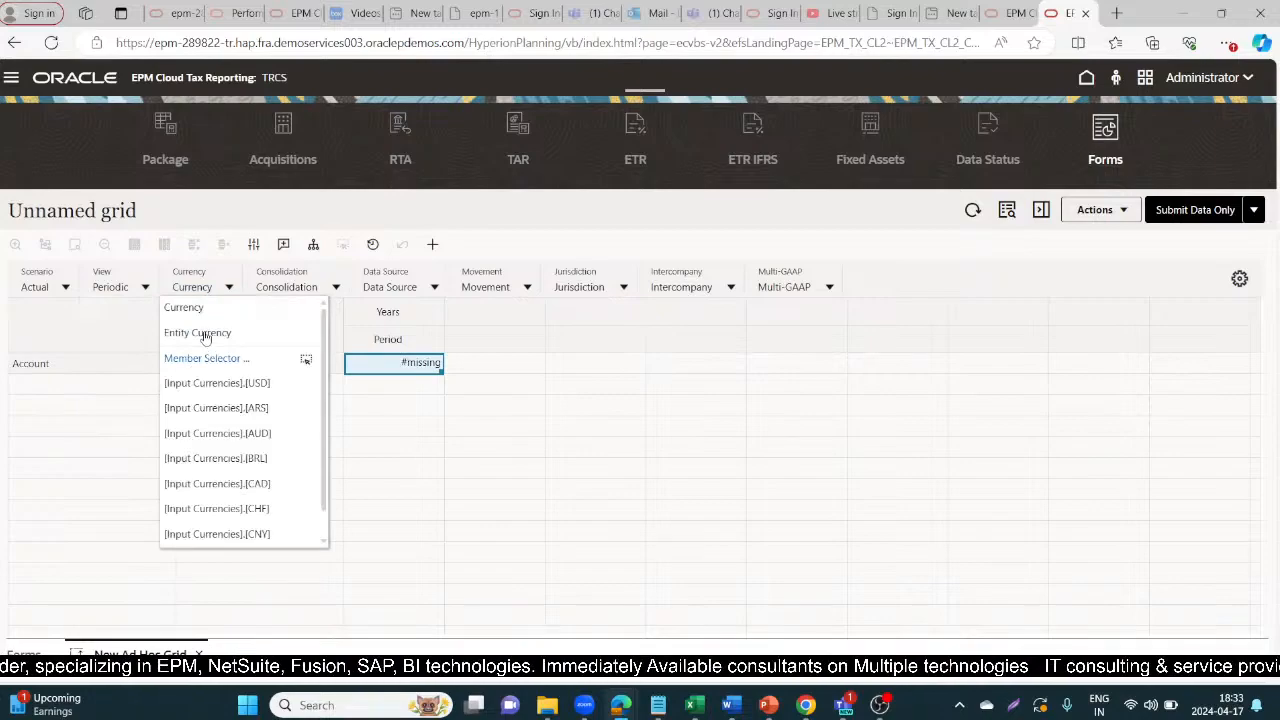
pyautogui.click(203, 336)
pyautogui.click(366, 288)
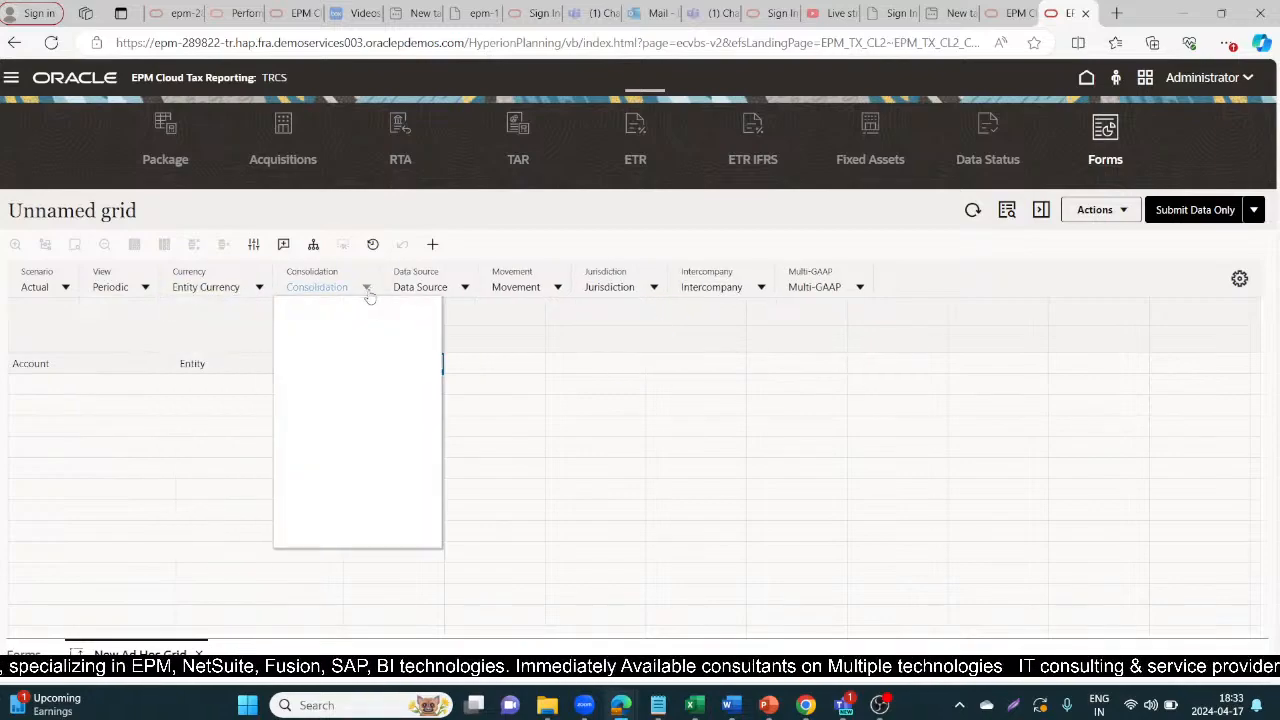
pyautogui.click(321, 334)
# Step: Set the grid's Data Source to the Managed Data member under Total Data Source
pyautogui.click(440, 288)
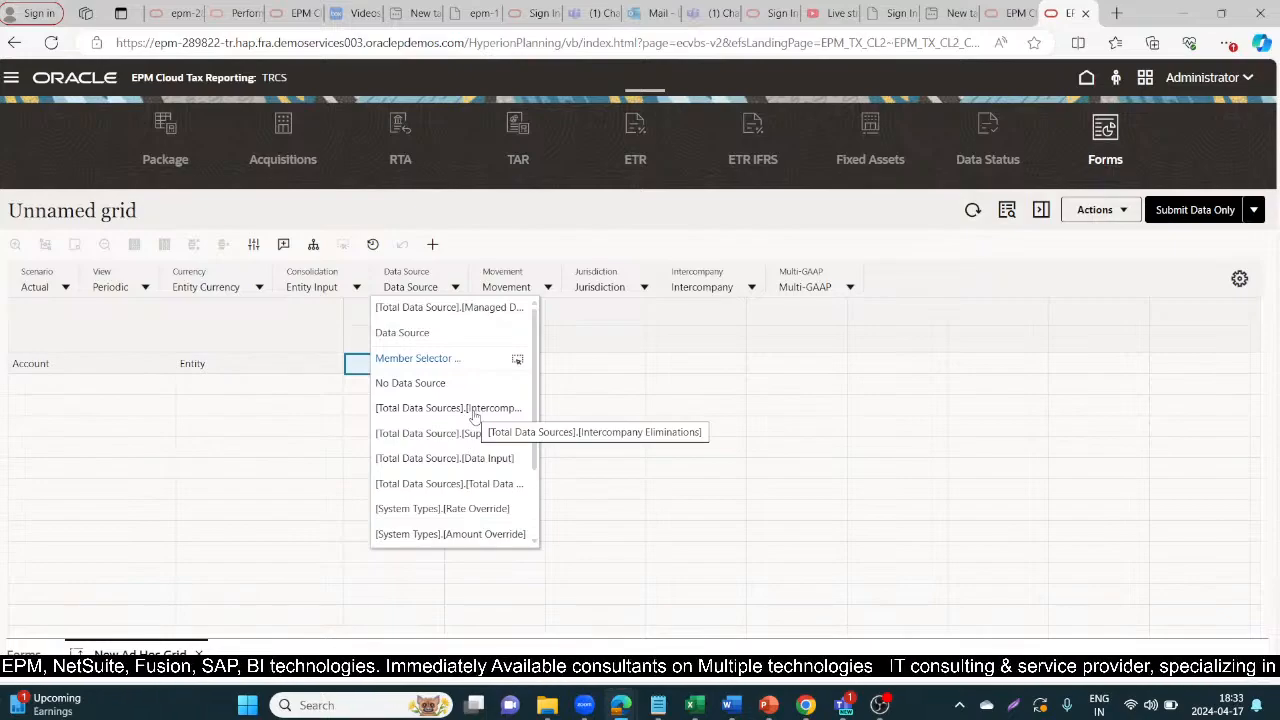
pyautogui.click(432, 360)
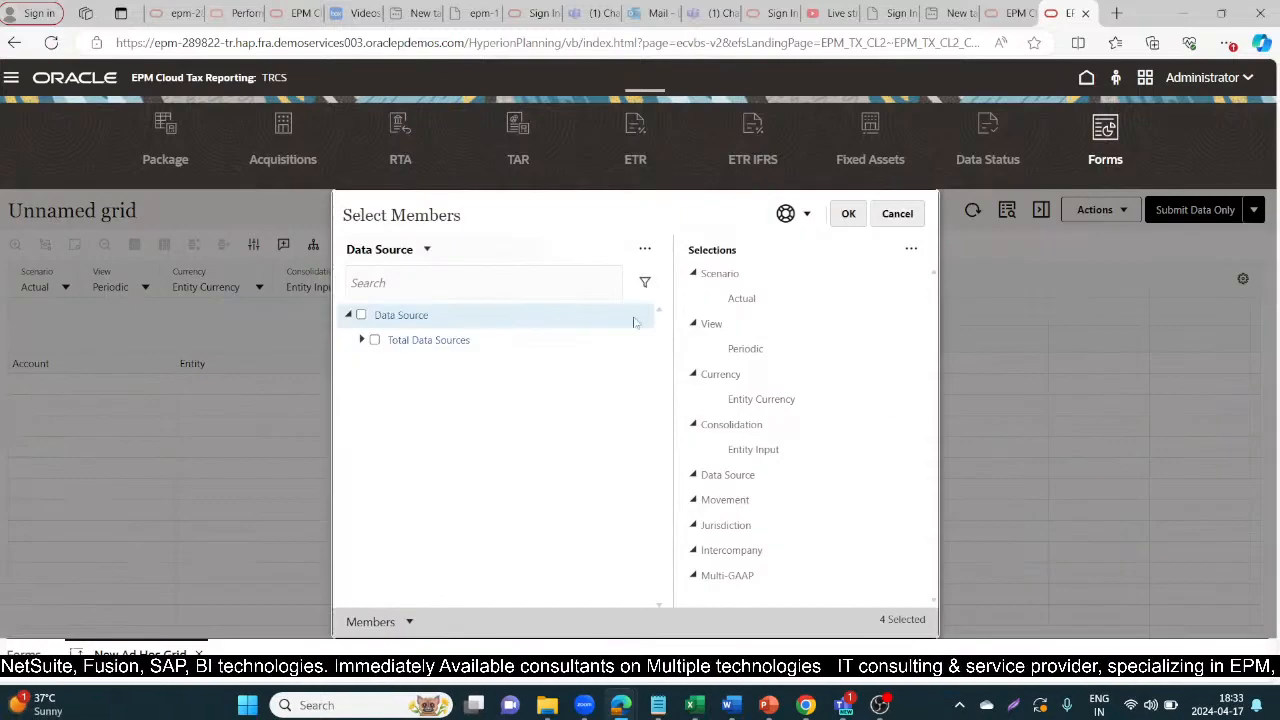
pyautogui.click(361, 340)
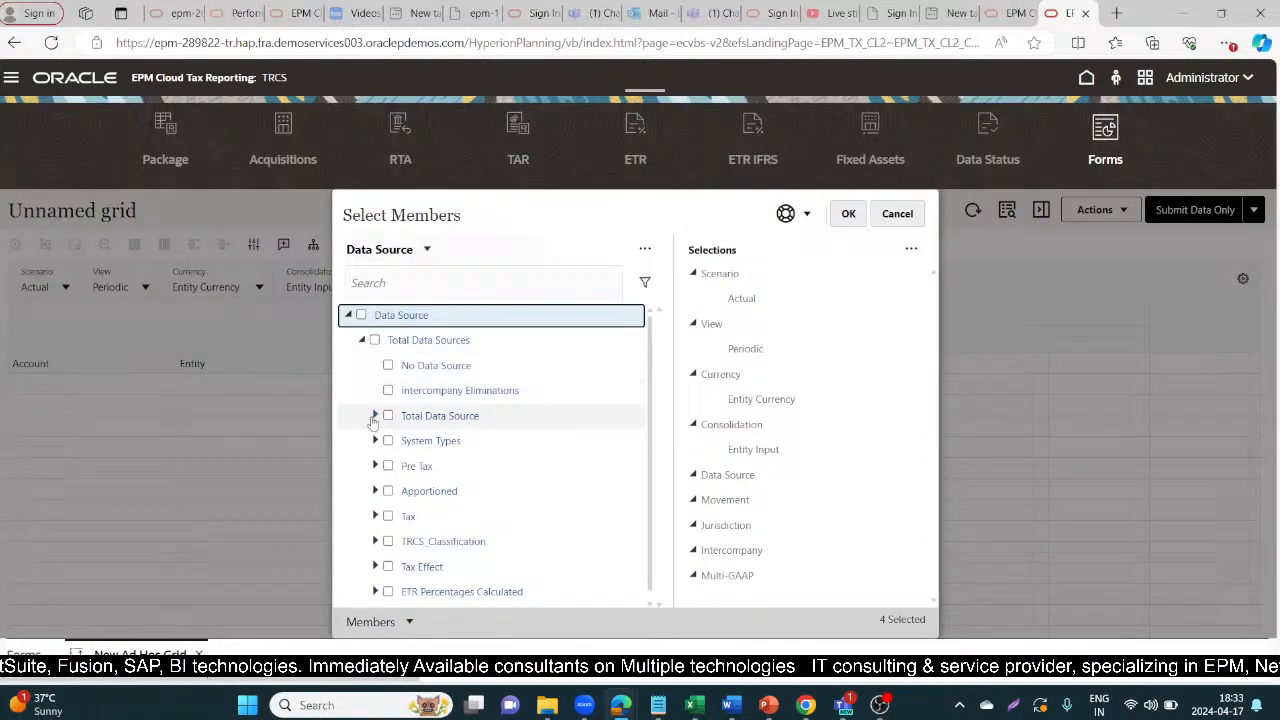
pyautogui.click(375, 415)
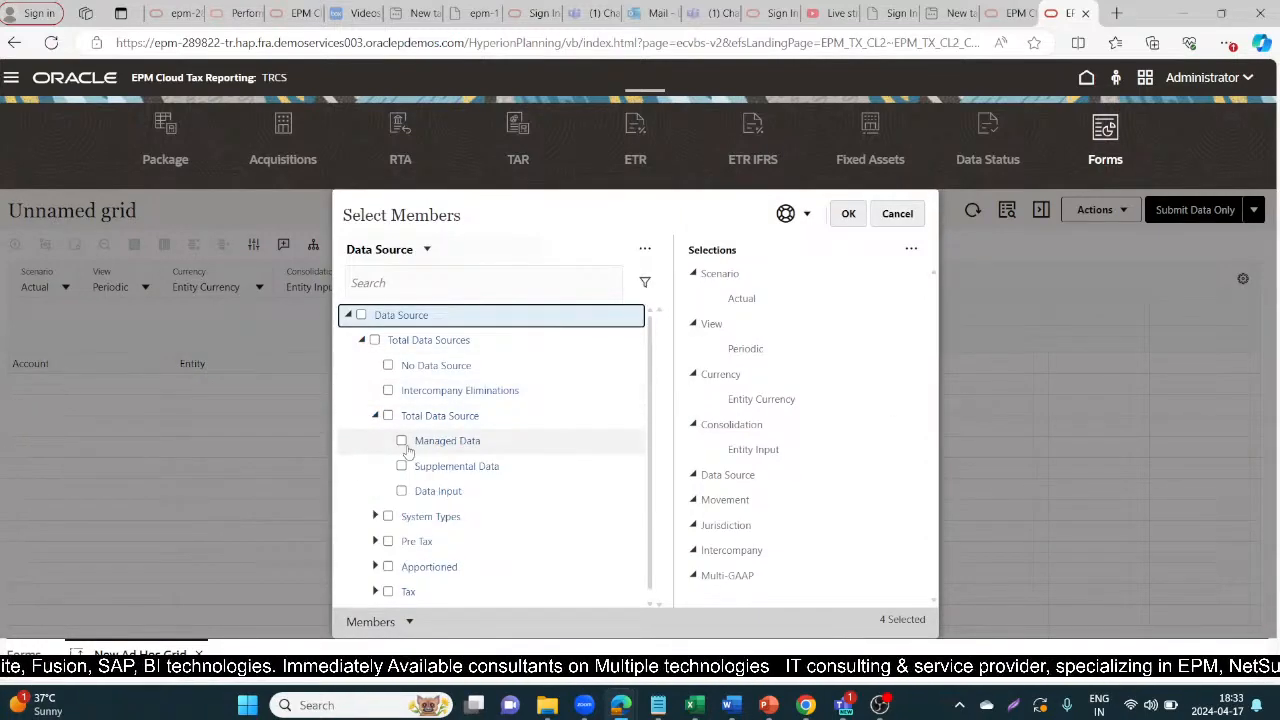
pyautogui.click(401, 442)
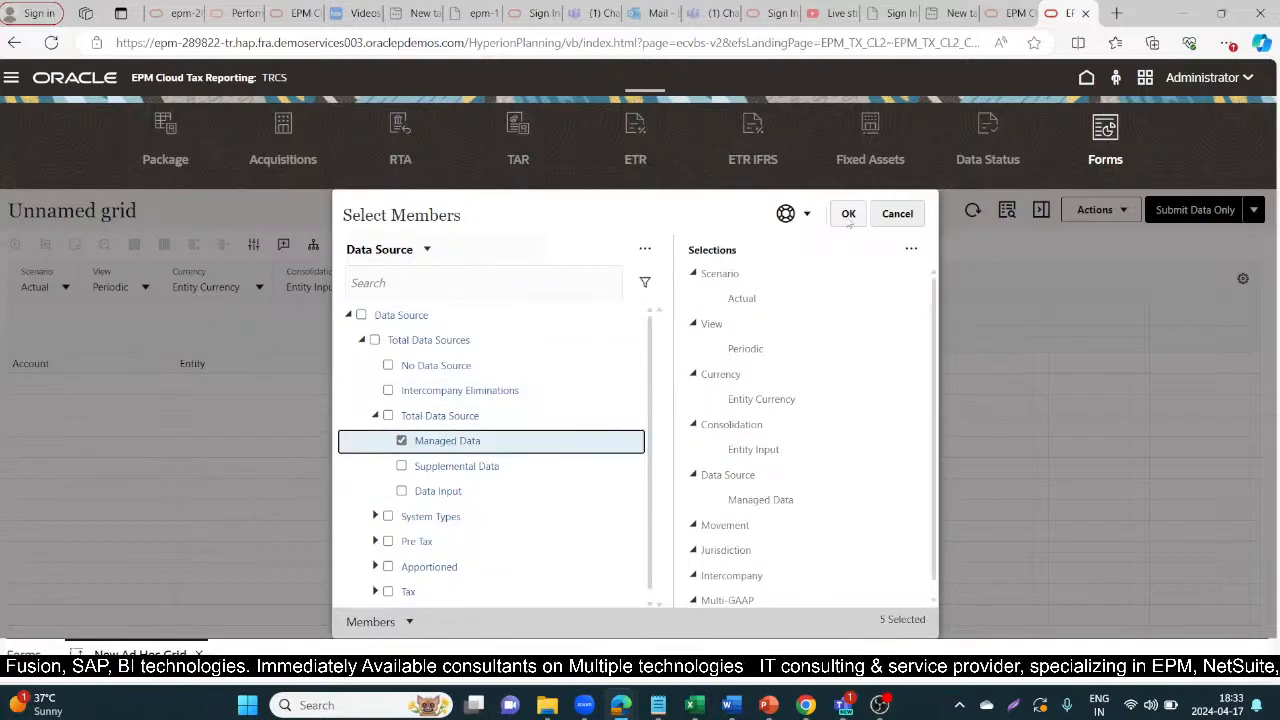
pyautogui.click(849, 222)
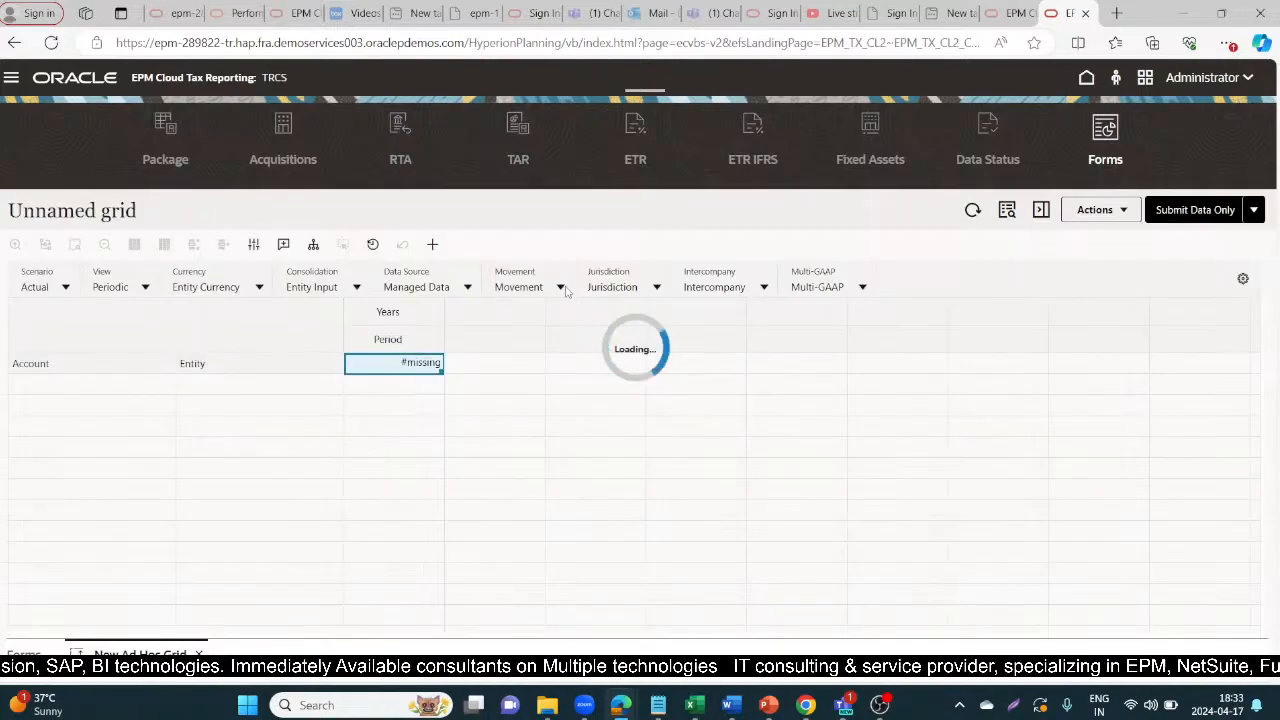
# Step: Set Movement to No Movement, Jurisdiction to TRCS_No Jurisdiction, Intercompany to No Intercompany and Multi-GAAP to [Total IFRS].[Local GAAP]
pyautogui.click(560, 289)
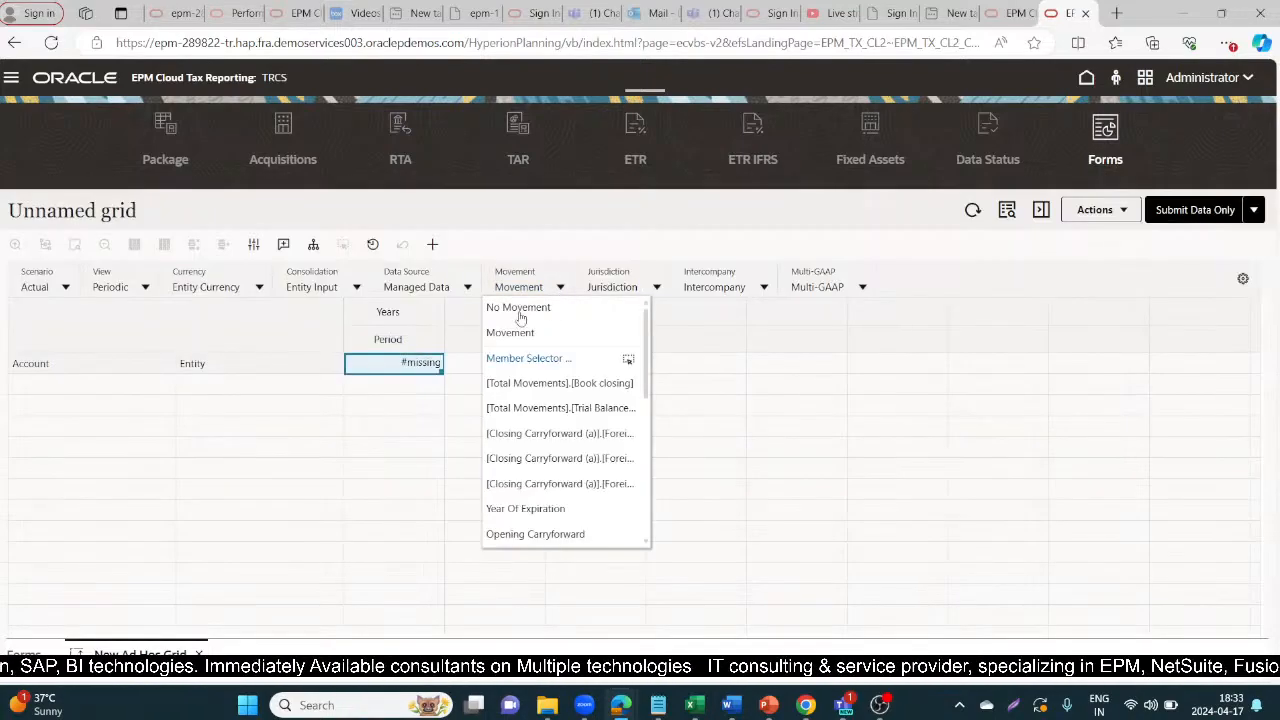
pyautogui.click(519, 310)
pyautogui.click(673, 288)
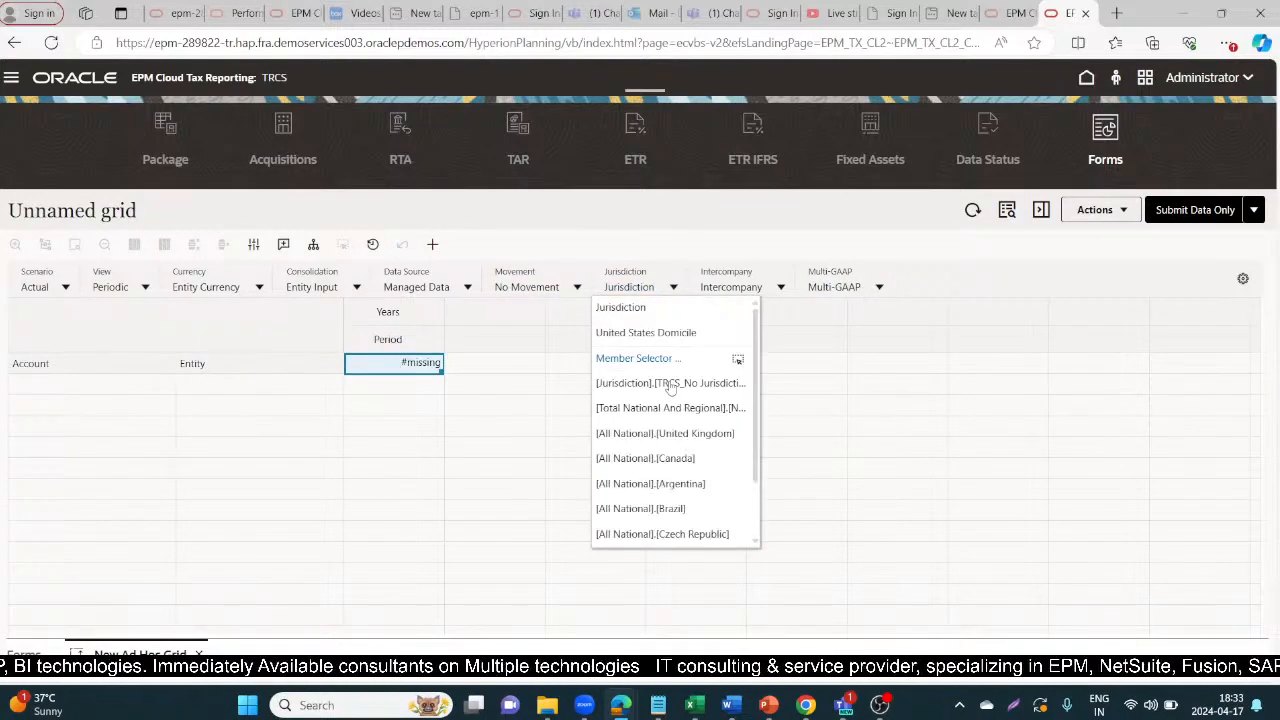
pyautogui.click(670, 386)
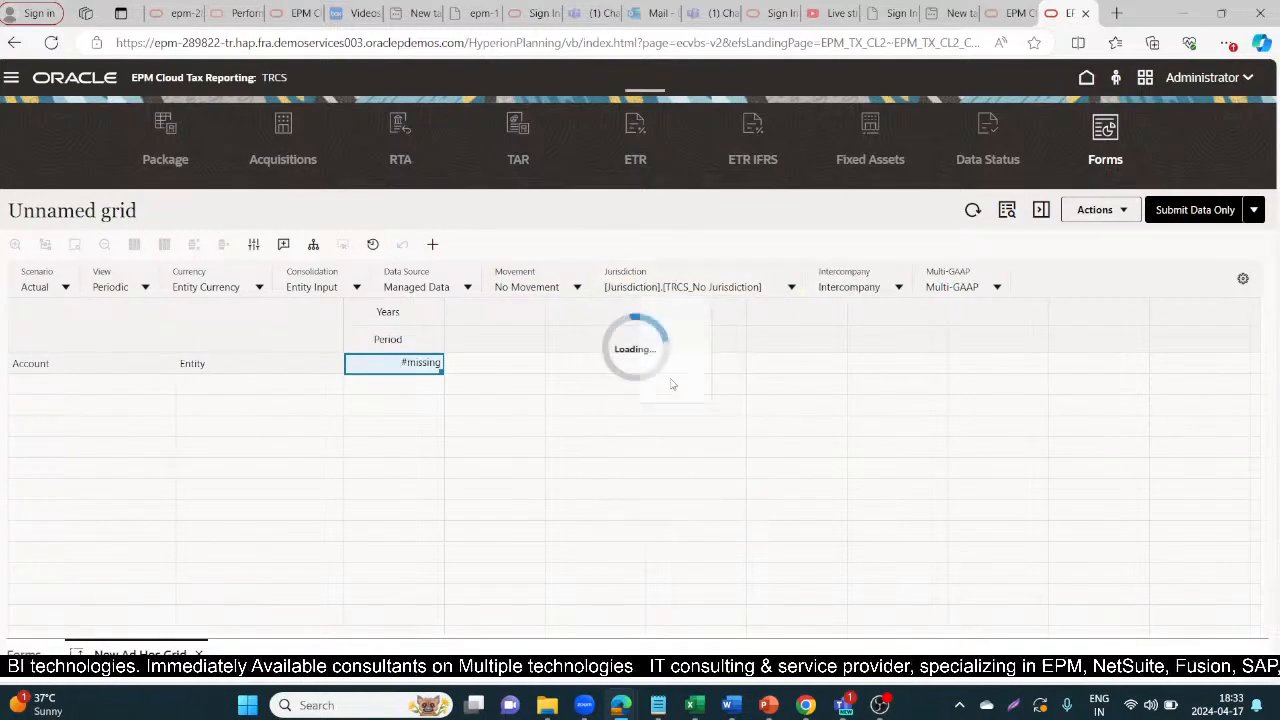
pyautogui.click(897, 290)
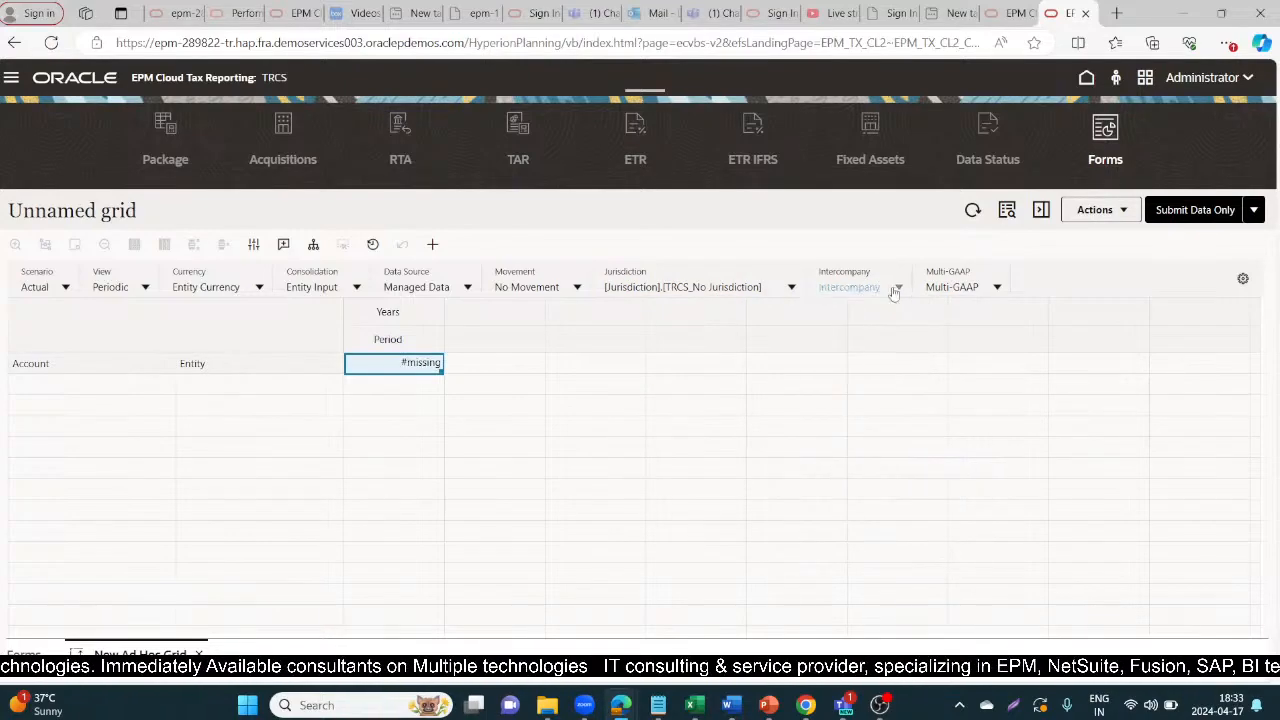
pyautogui.click(899, 290)
pyautogui.click(919, 323)
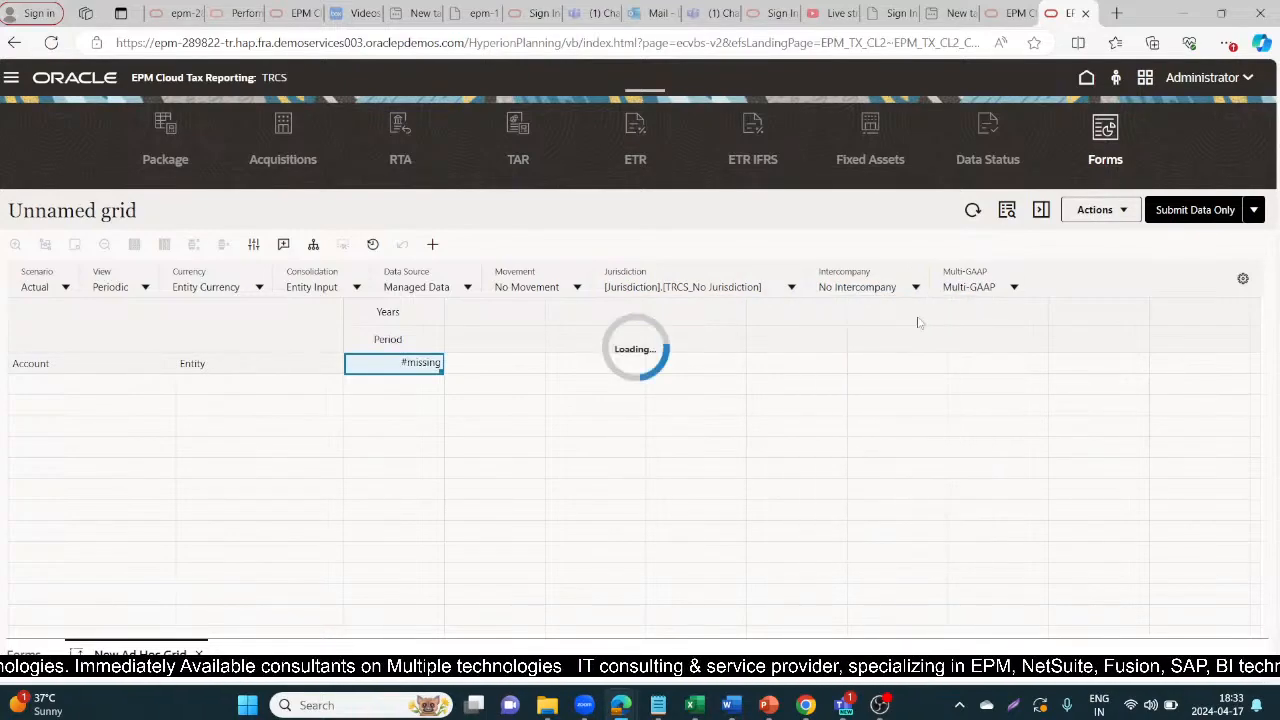
pyautogui.click(1013, 287)
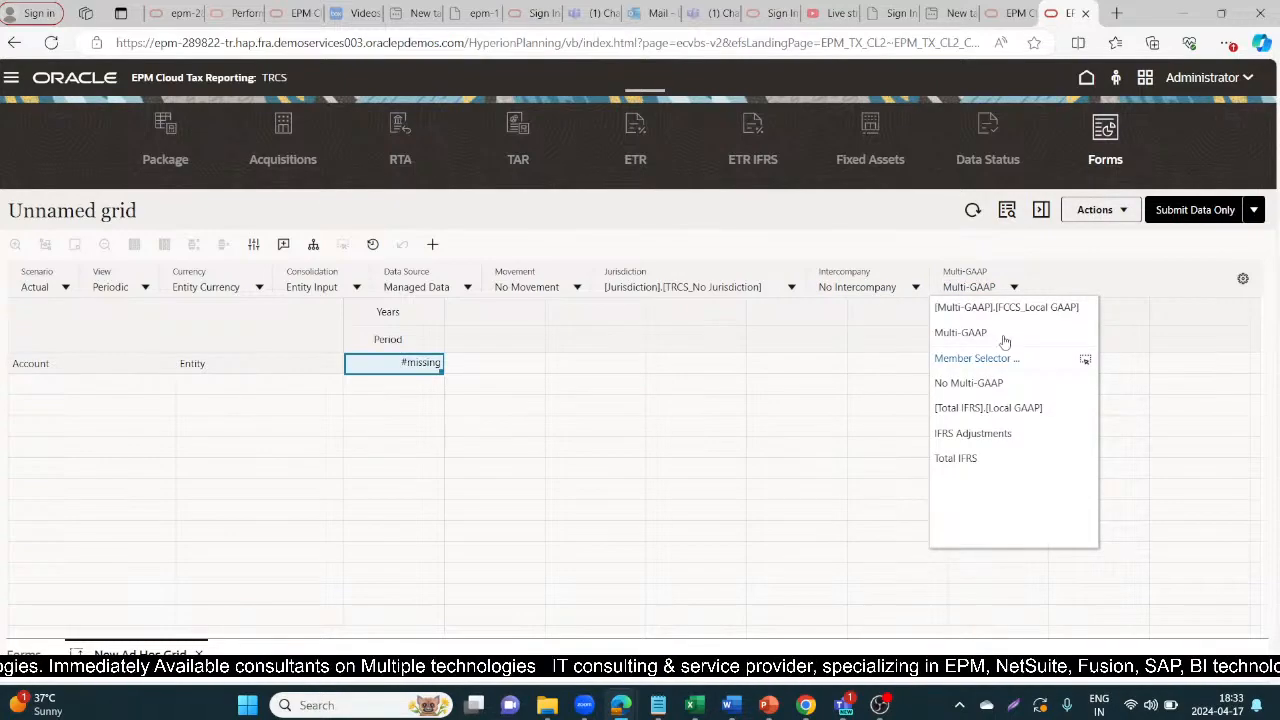
pyautogui.click(983, 410)
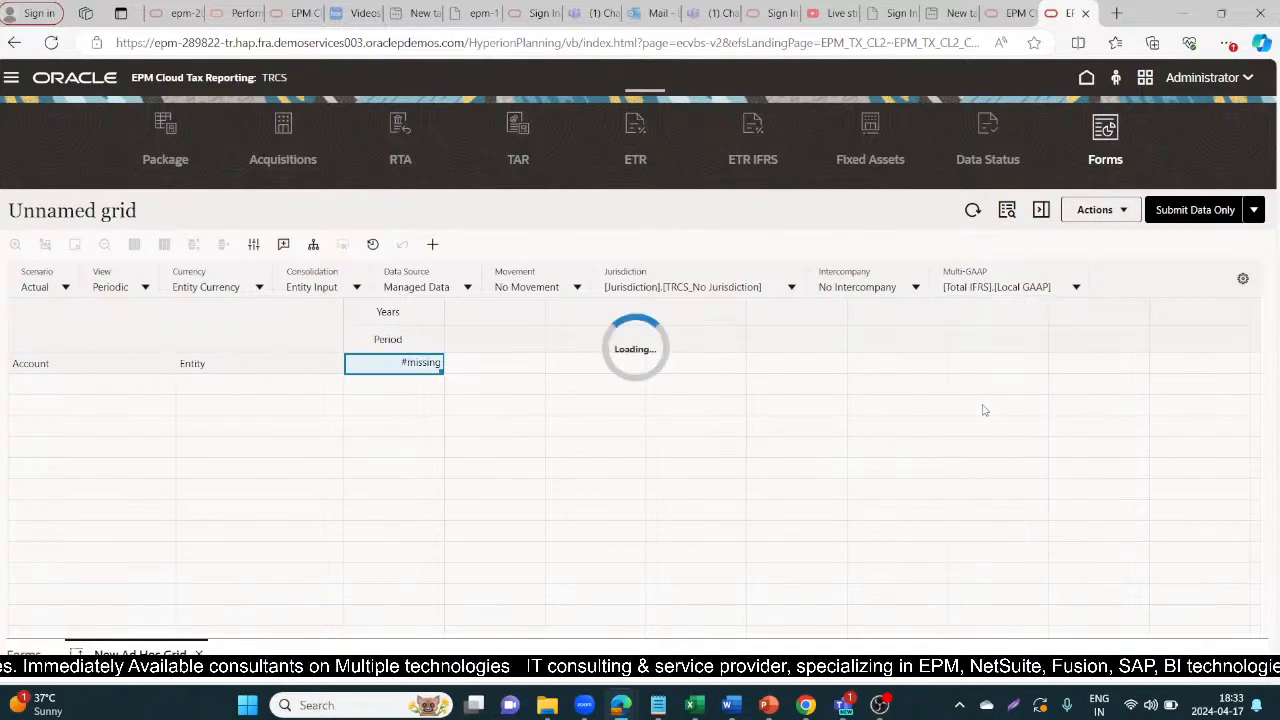
# Step: Set the grid's Years to FY20, Period to P12 and Entity to LE101
pyautogui.click(385, 311)
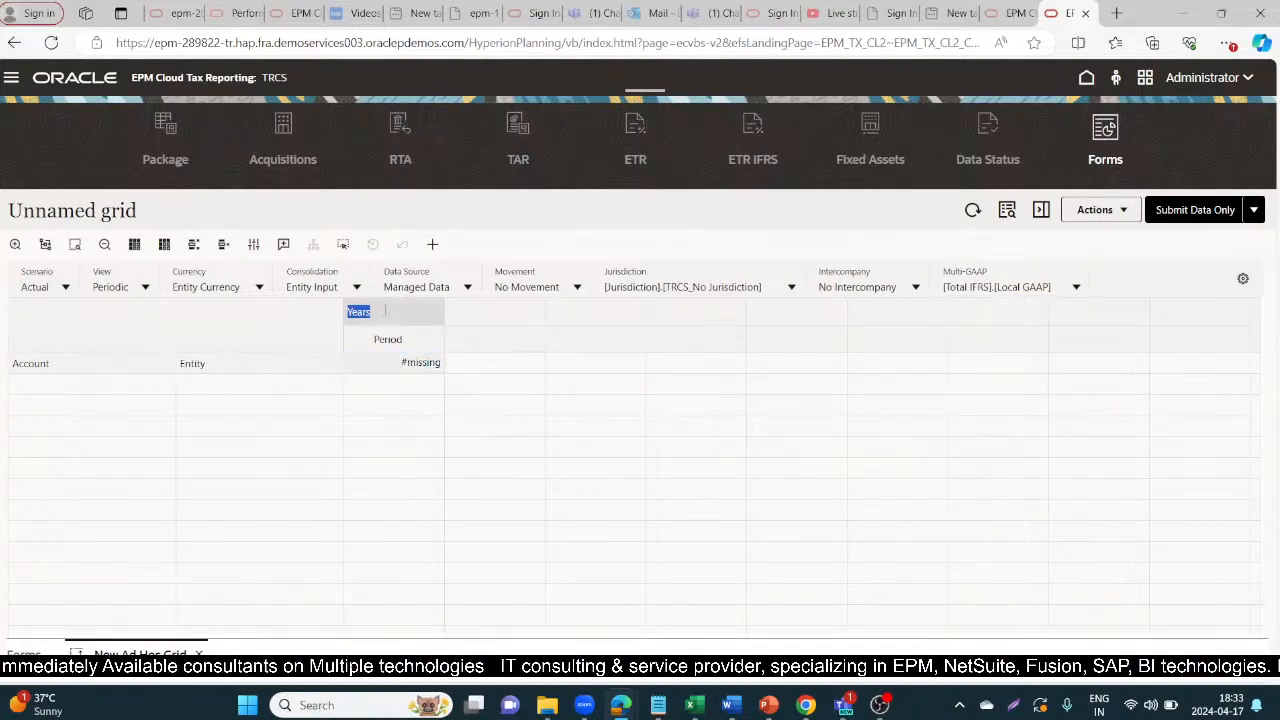
pyautogui.write('FY20')
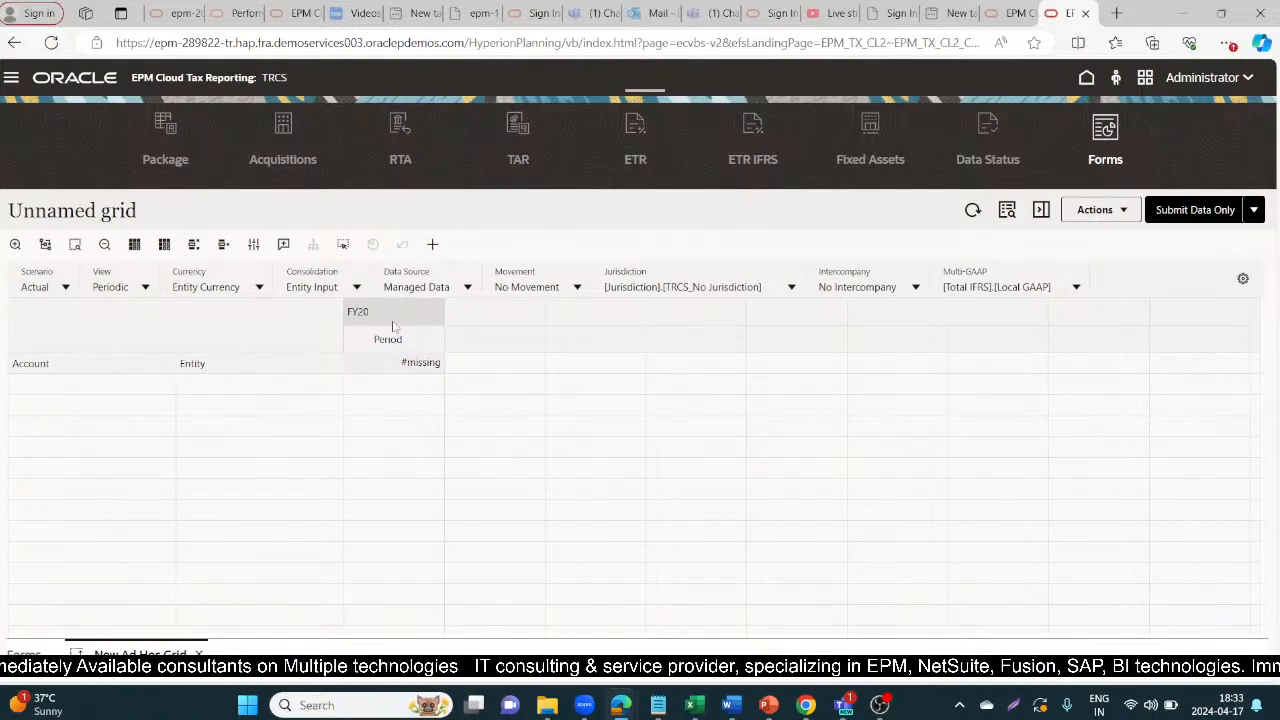
pyautogui.click(387, 339)
pyautogui.write('P')
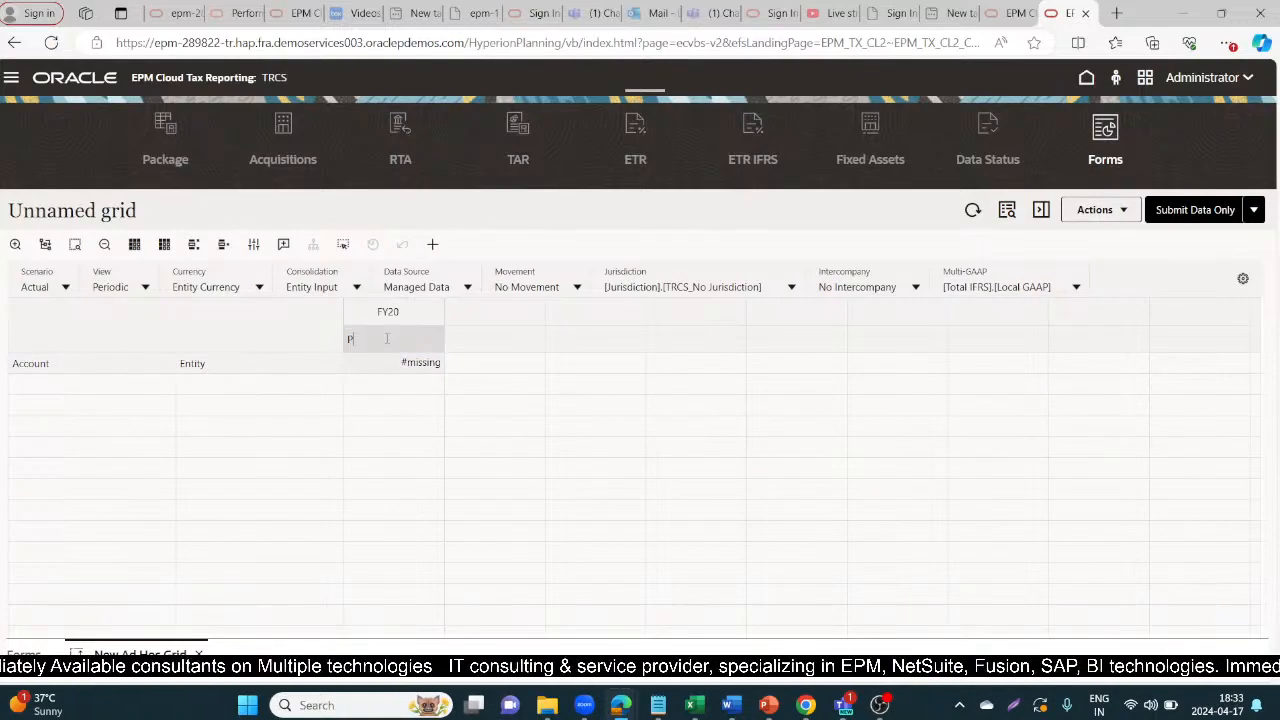
pyautogui.write('12')
pyautogui.click(265, 356)
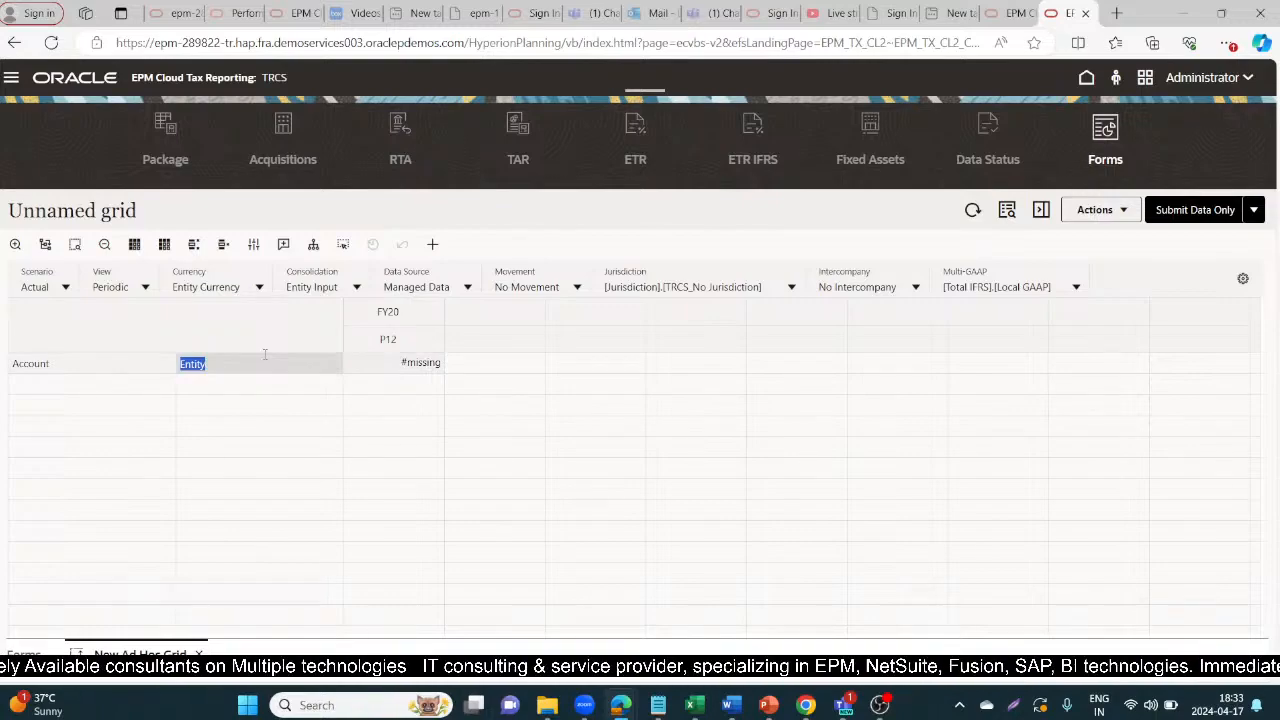
pyautogui.write('LE101')
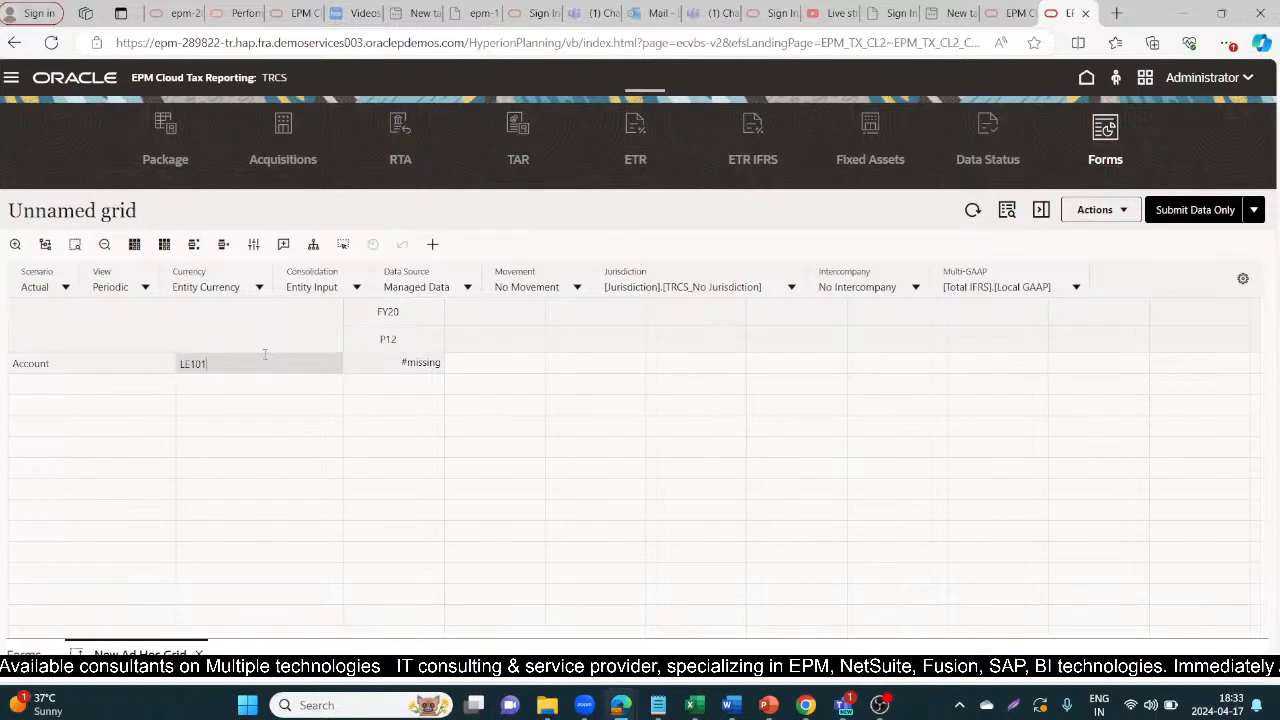
# Step: Check the account codes in the Data Load_DM_TRCS file, set the grid's Account to 41000 and refresh the data
pyautogui.click(54, 369)
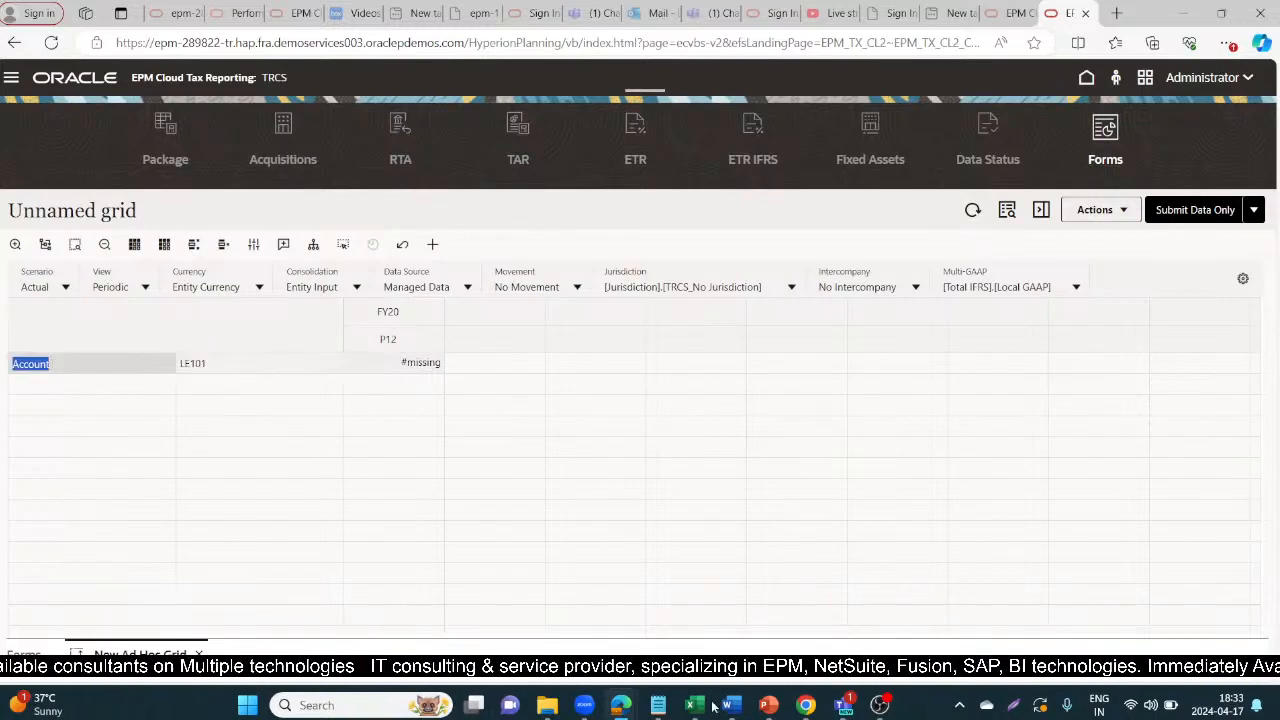
pyautogui.moveTo(668, 710)
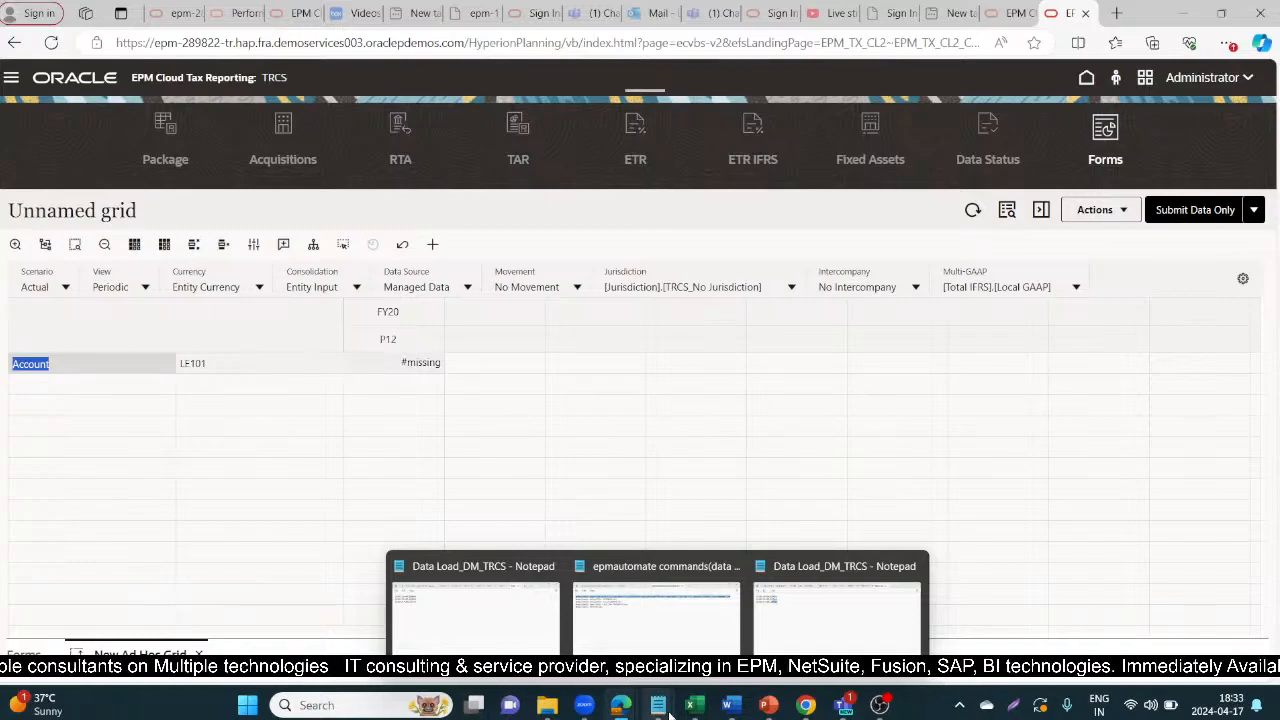
pyautogui.moveTo(821, 645)
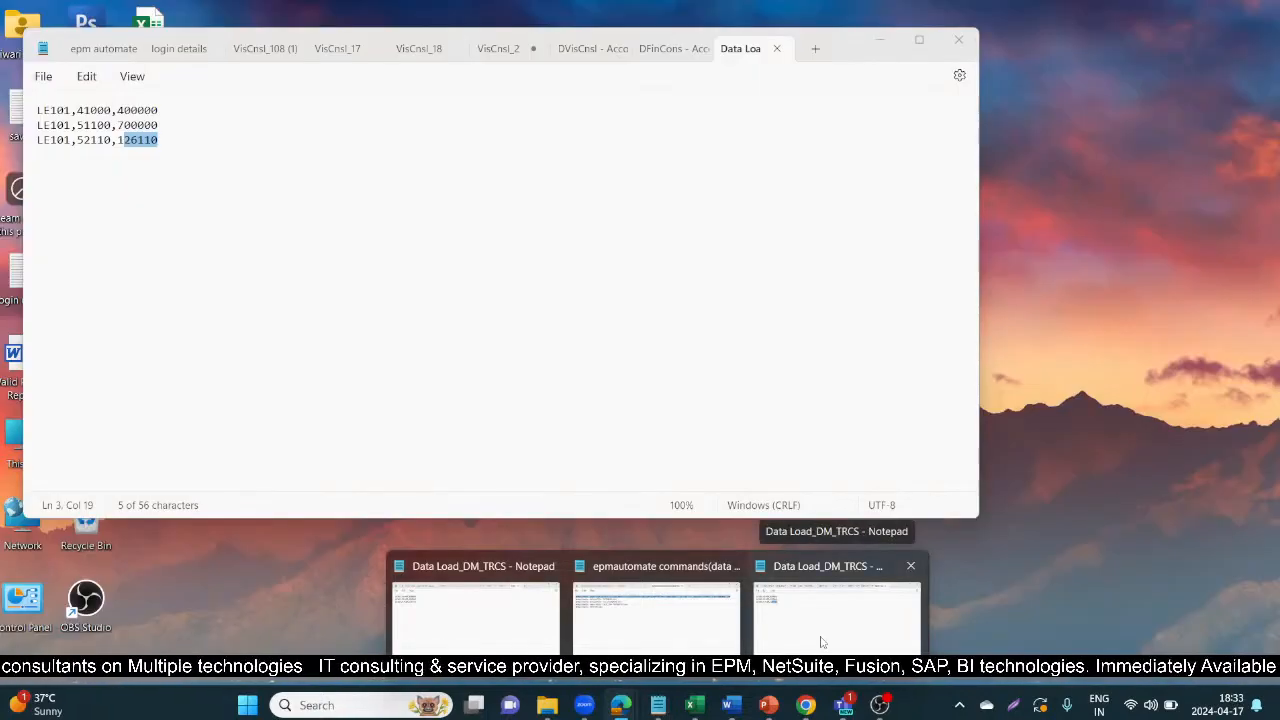
pyautogui.click(821, 643)
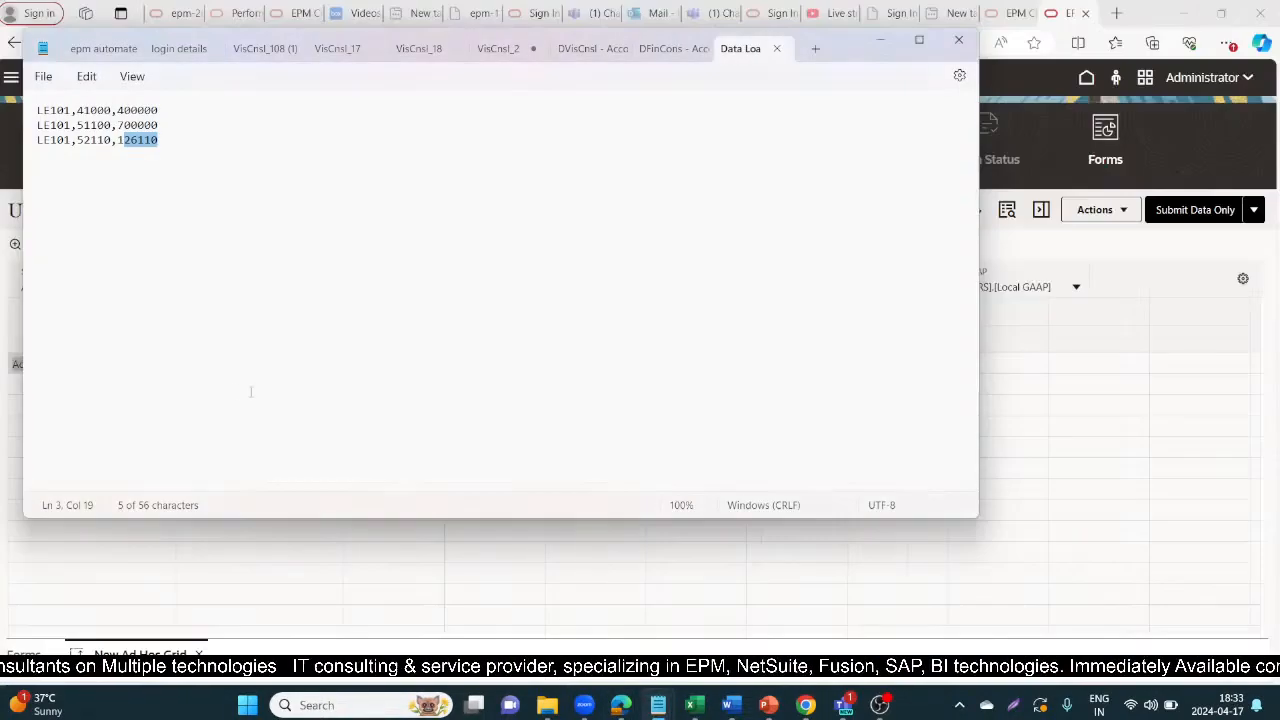
pyautogui.click(878, 42)
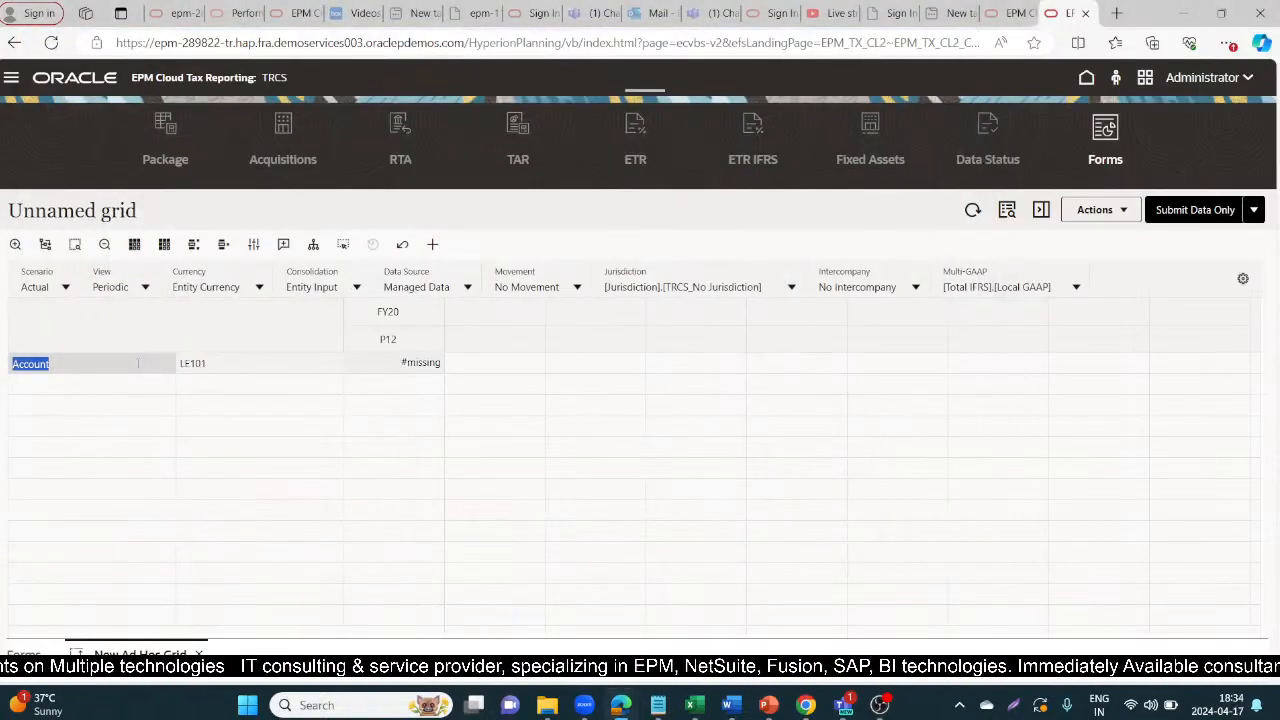
pyautogui.write('41000')
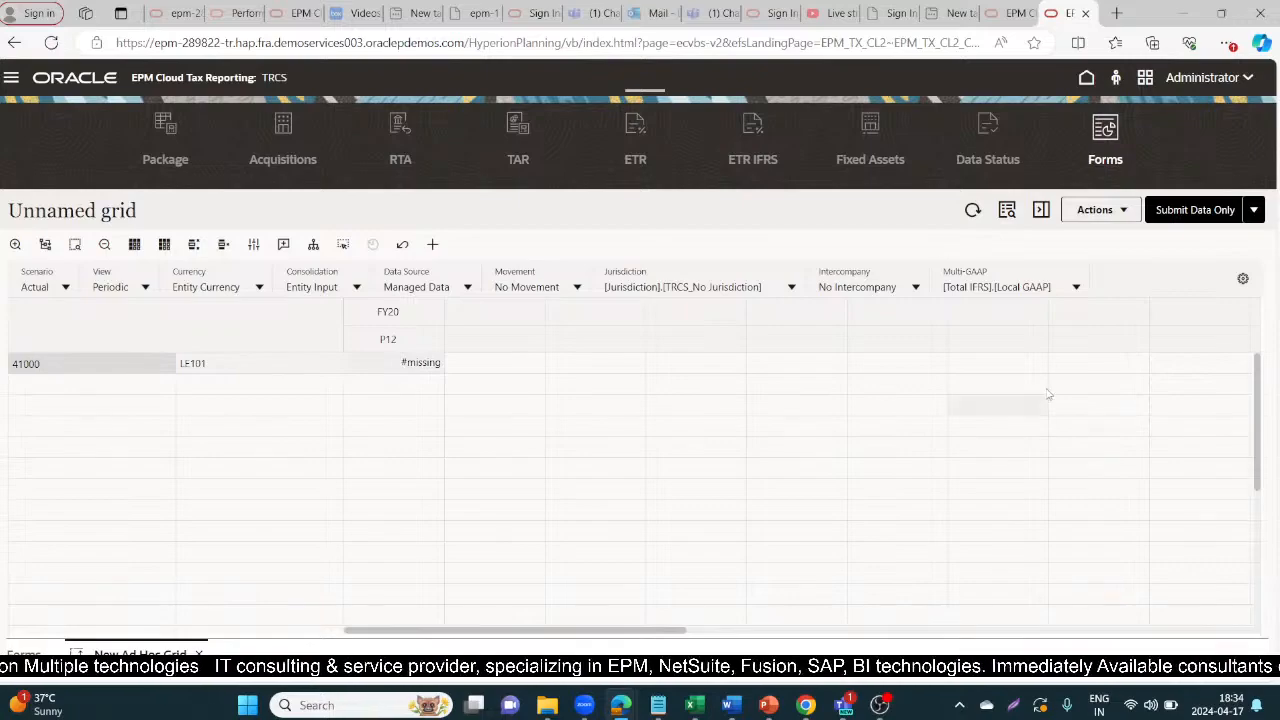
pyautogui.click(970, 211)
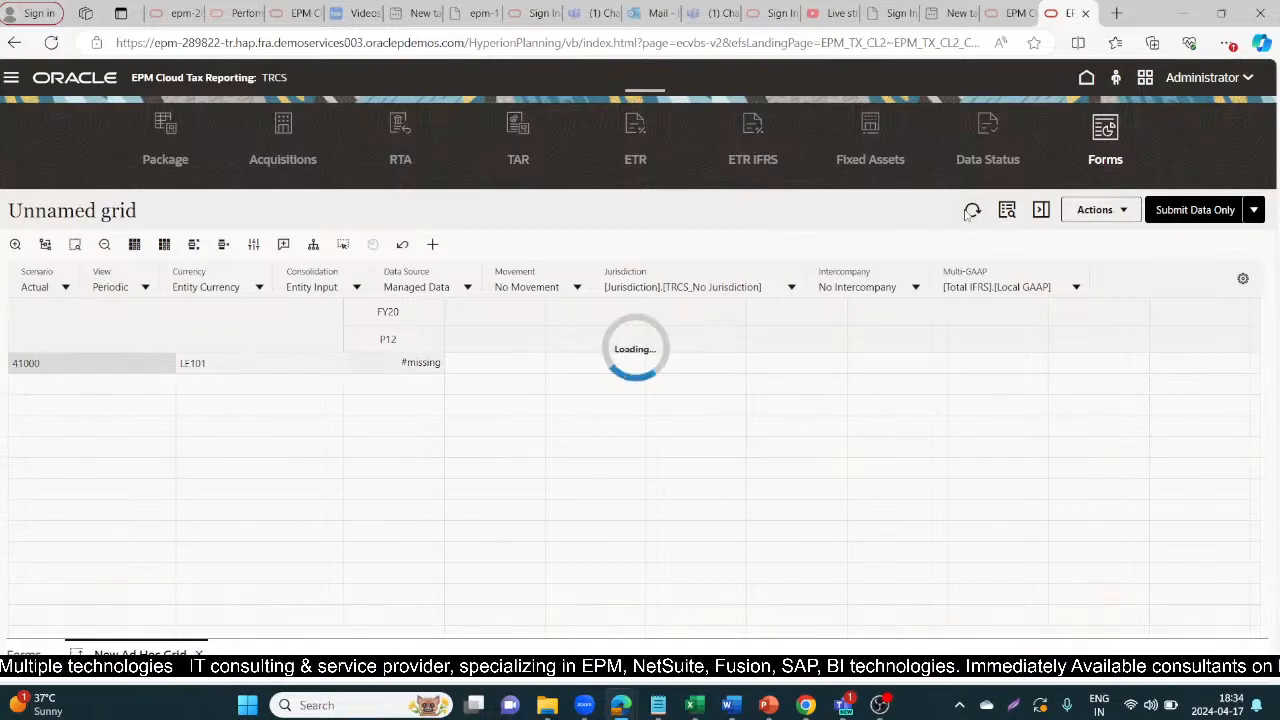
# Step: Add a second grid row for account 51100 and entity LE101, and refresh the data
pyautogui.doubleClick(73, 386)
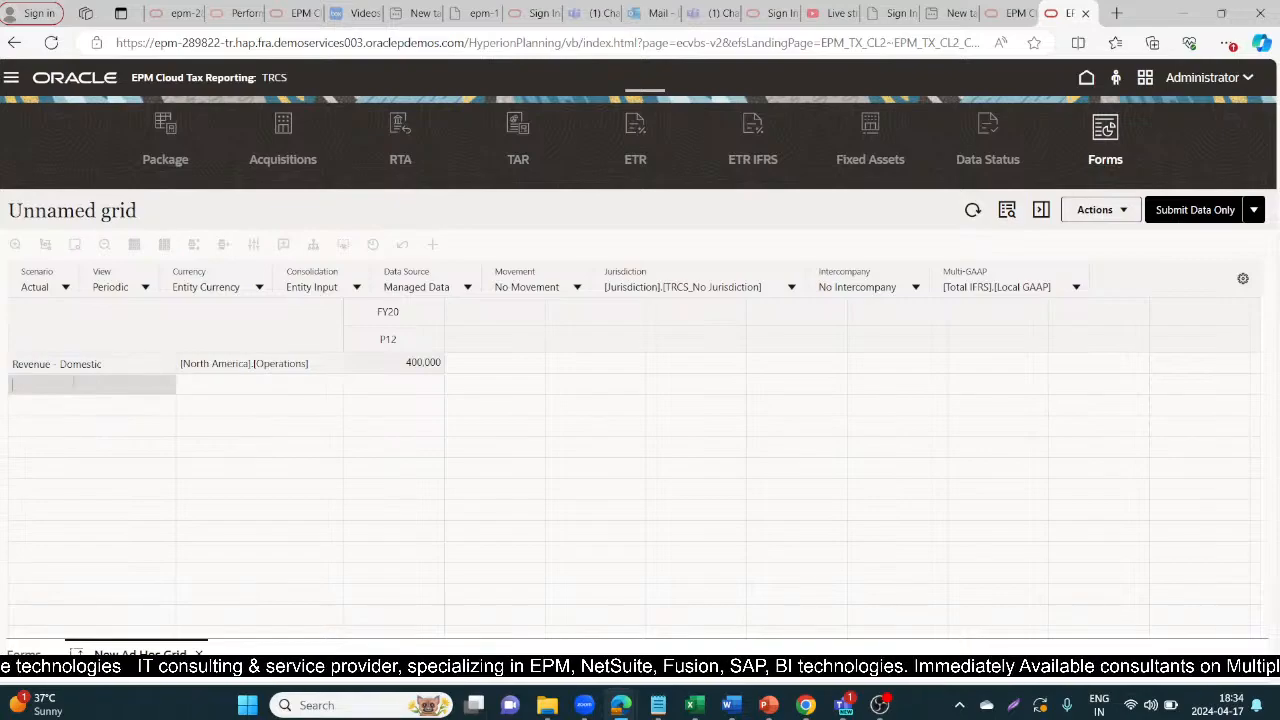
pyautogui.write('51100')
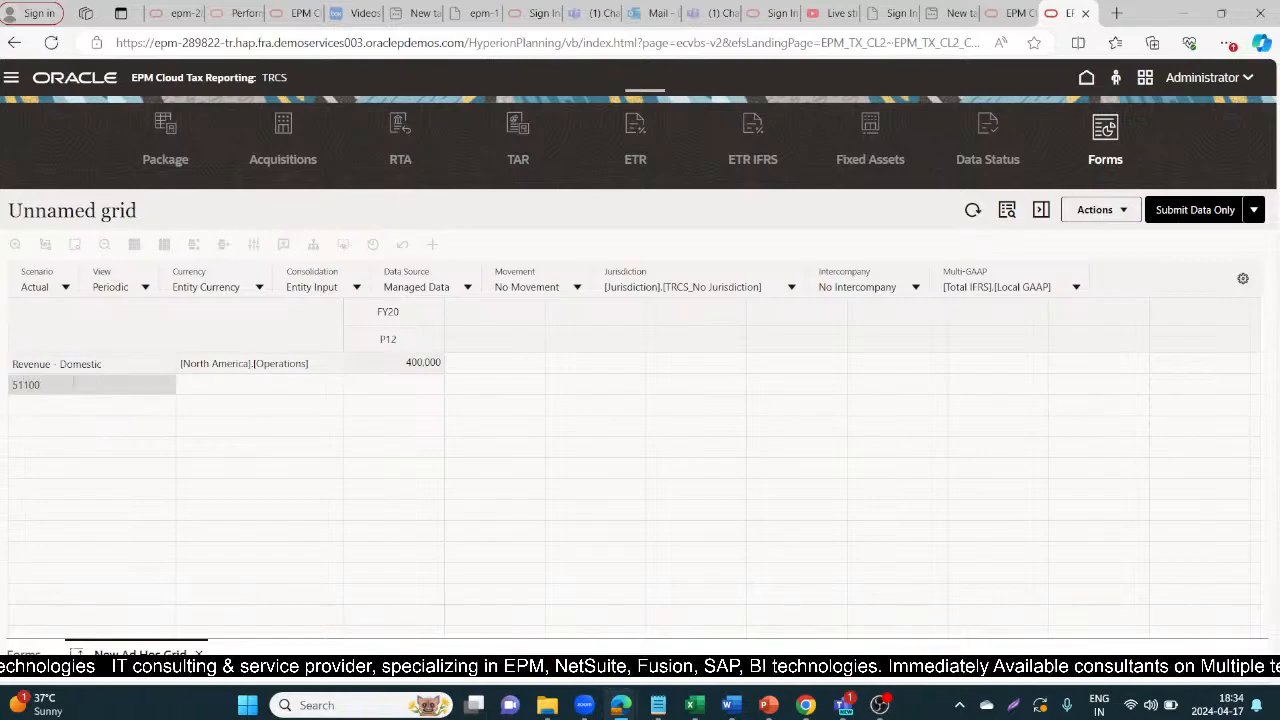
pyautogui.hotkey('alt', 'Tab')
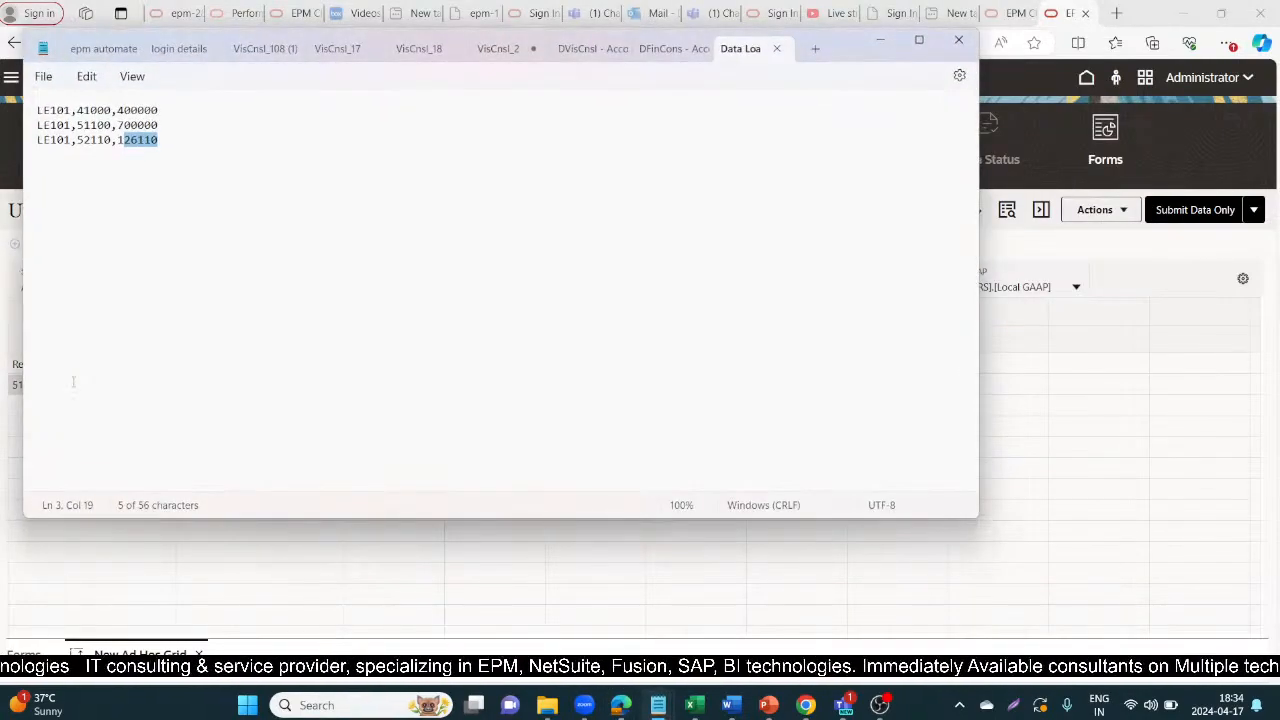
pyautogui.hotkey('alt', 'Tab')
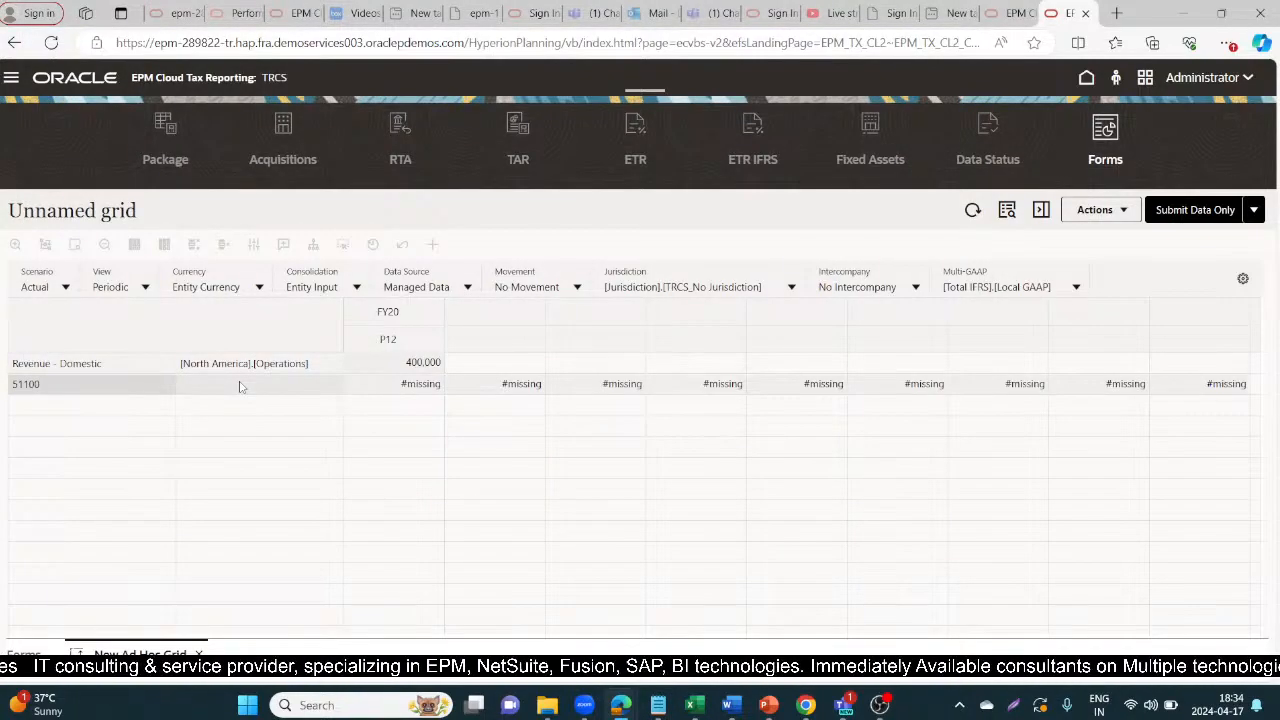
pyautogui.click(240, 386)
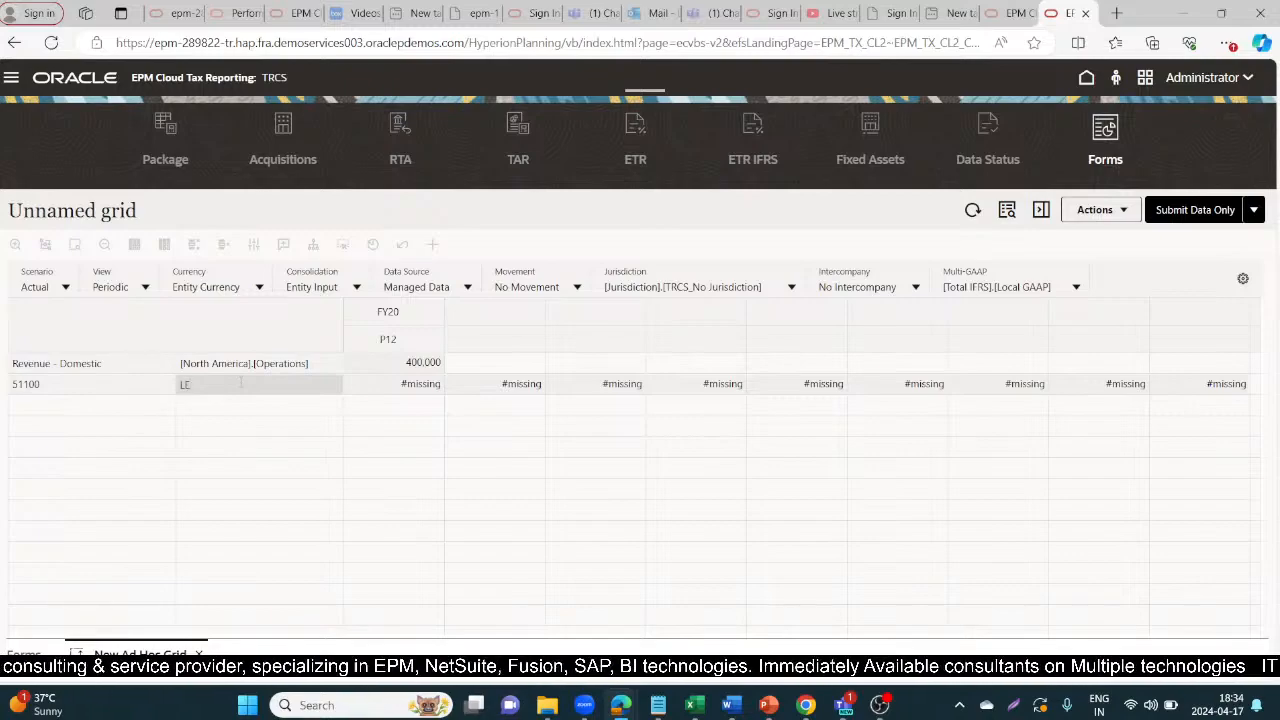
pyautogui.click(975, 210)
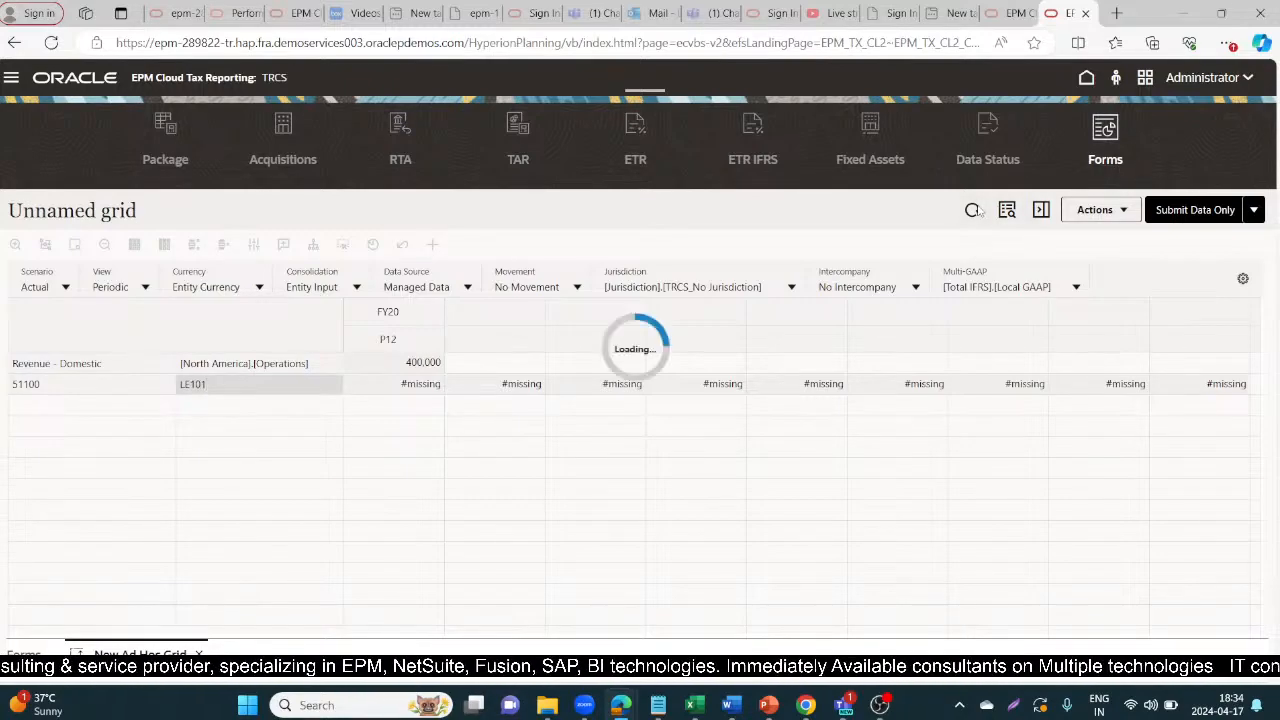
# Step: Look up the last account code in the load file, add a row for 52110 and LE101, and refresh the grid
pyautogui.click(52, 406)
pyautogui.hotkey('alt', 'Tab')
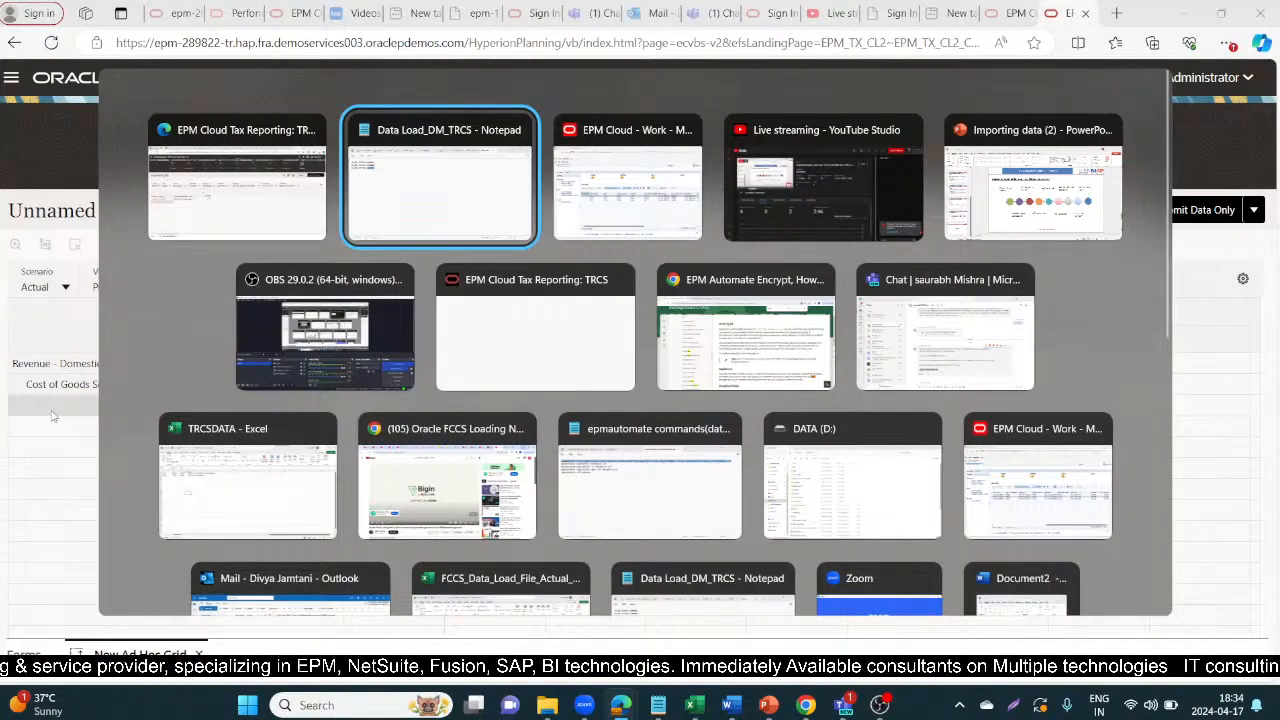
pyautogui.click(79, 141)
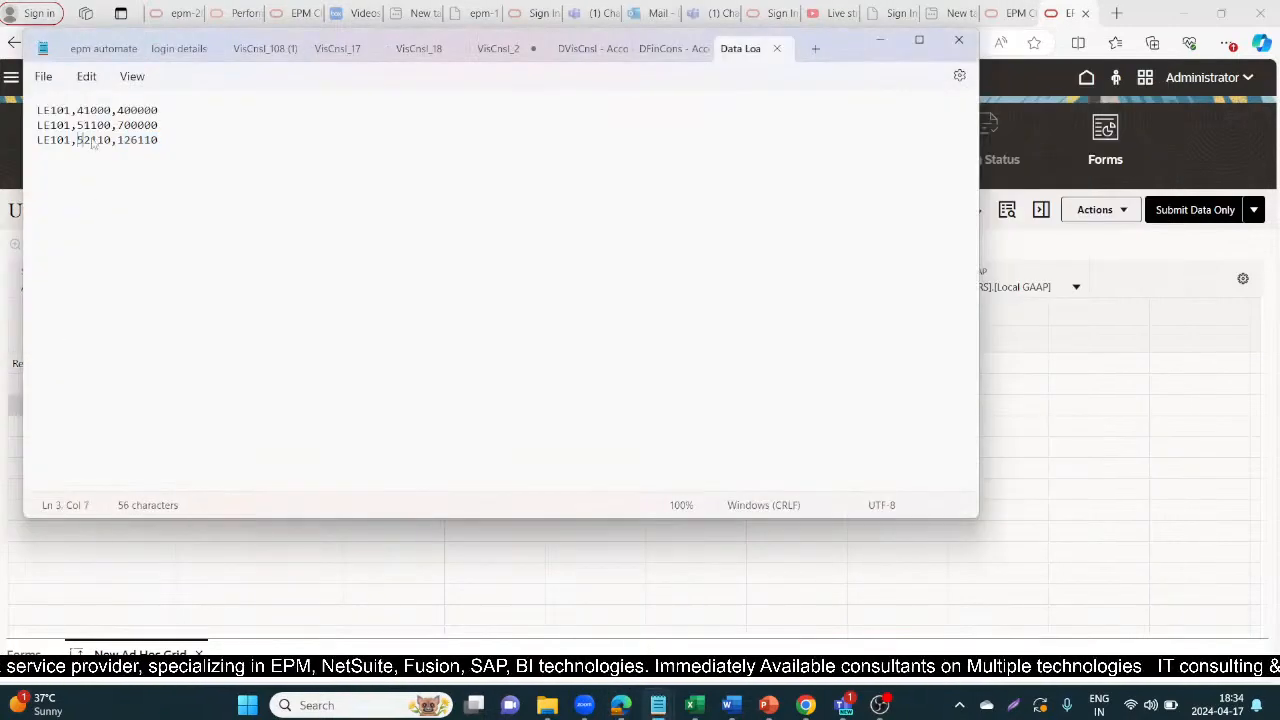
pyautogui.hotkey('alt', 'Tab')
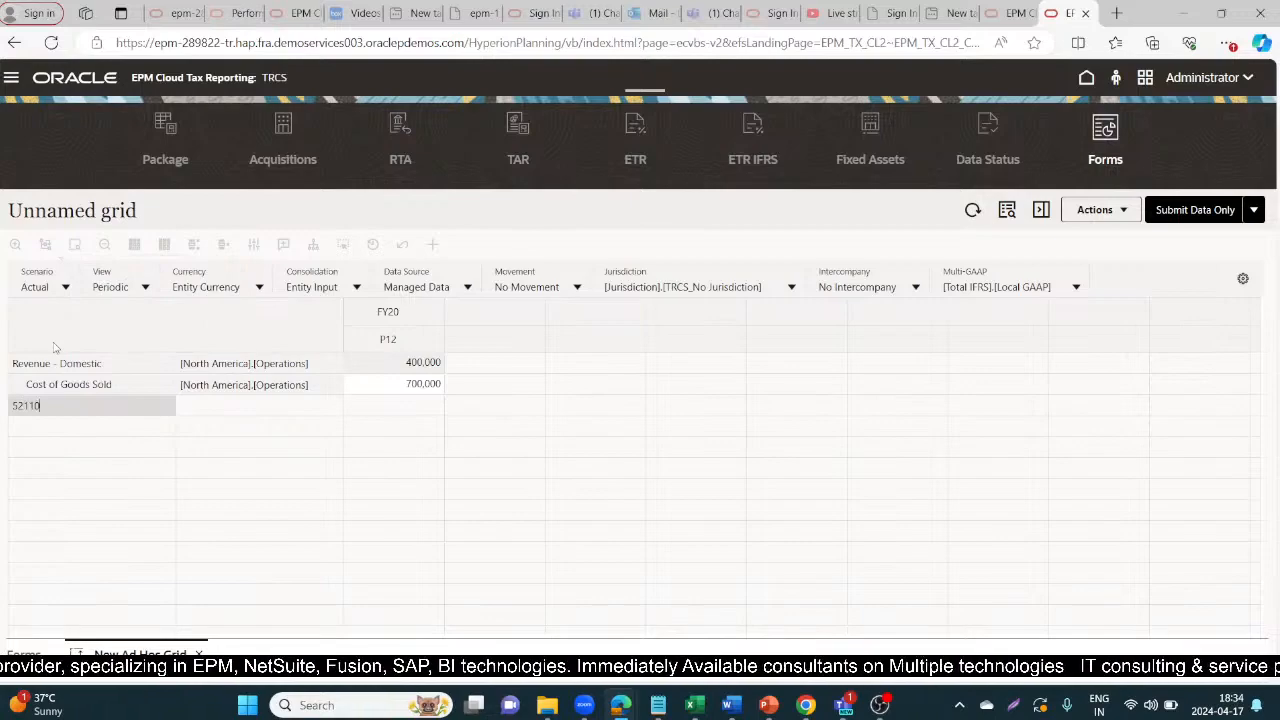
pyautogui.click(236, 406)
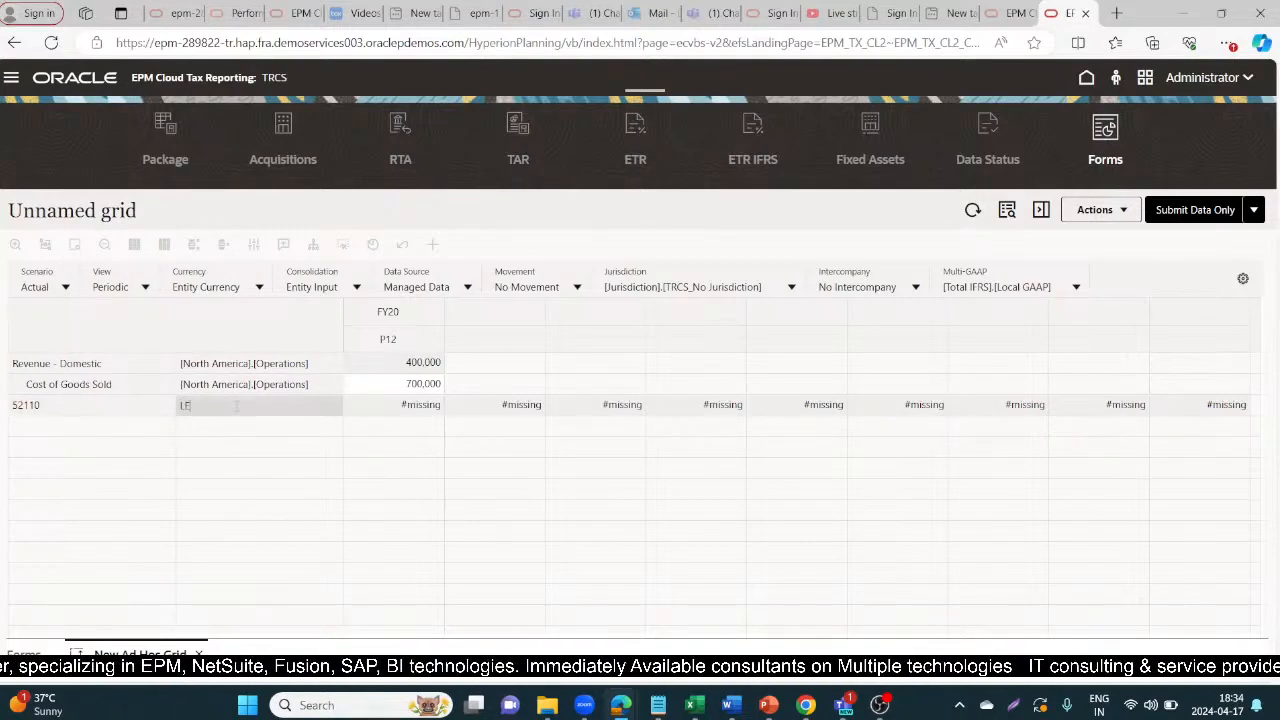
pyautogui.click(972, 209)
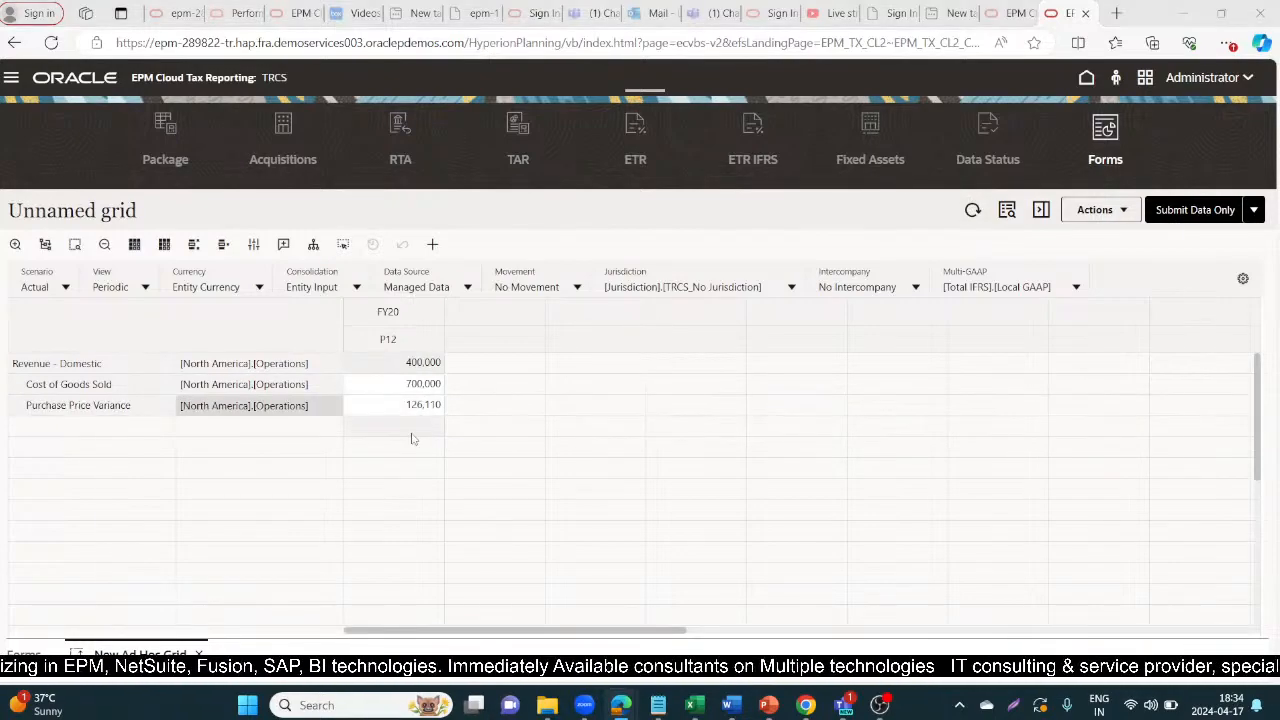
# Step: Compare the grid with the mapped dimension members and amounts of the load data in Data Management
pyautogui.hotkey('alt', 'Tab')
pyautogui.press('Tab')
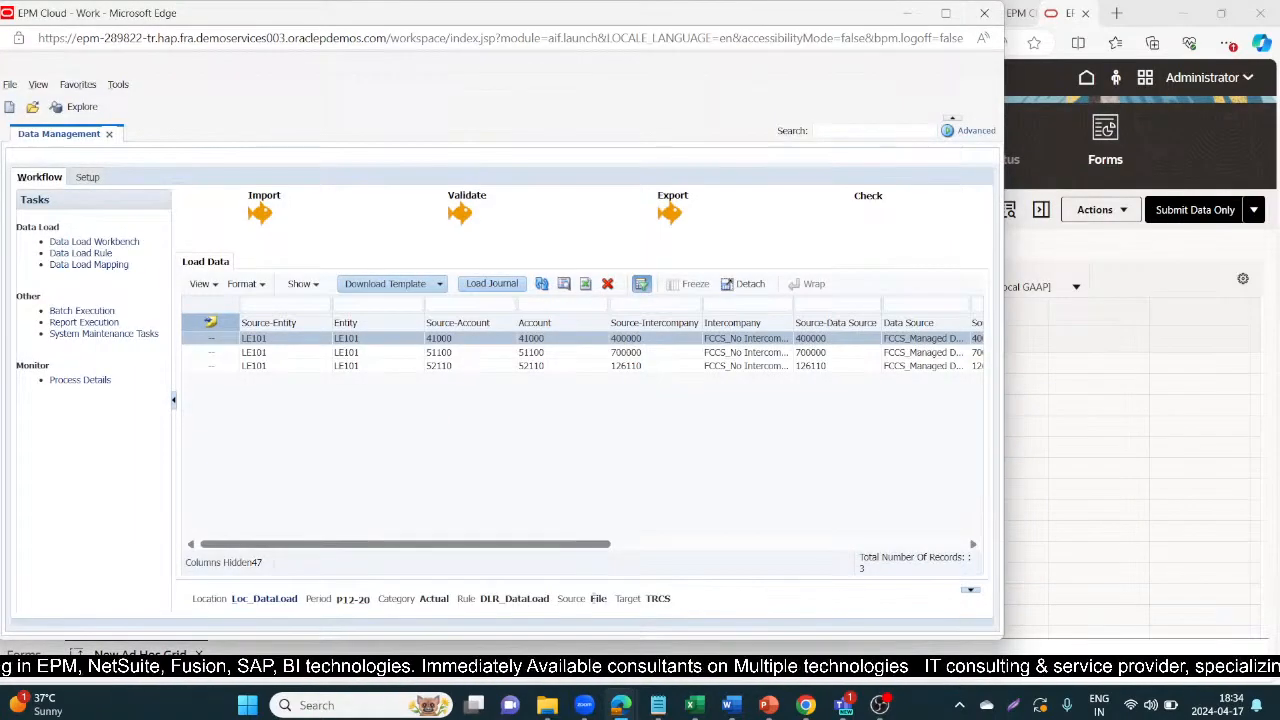
pyautogui.moveTo(583, 545); pyautogui.dragTo(1010, 541)
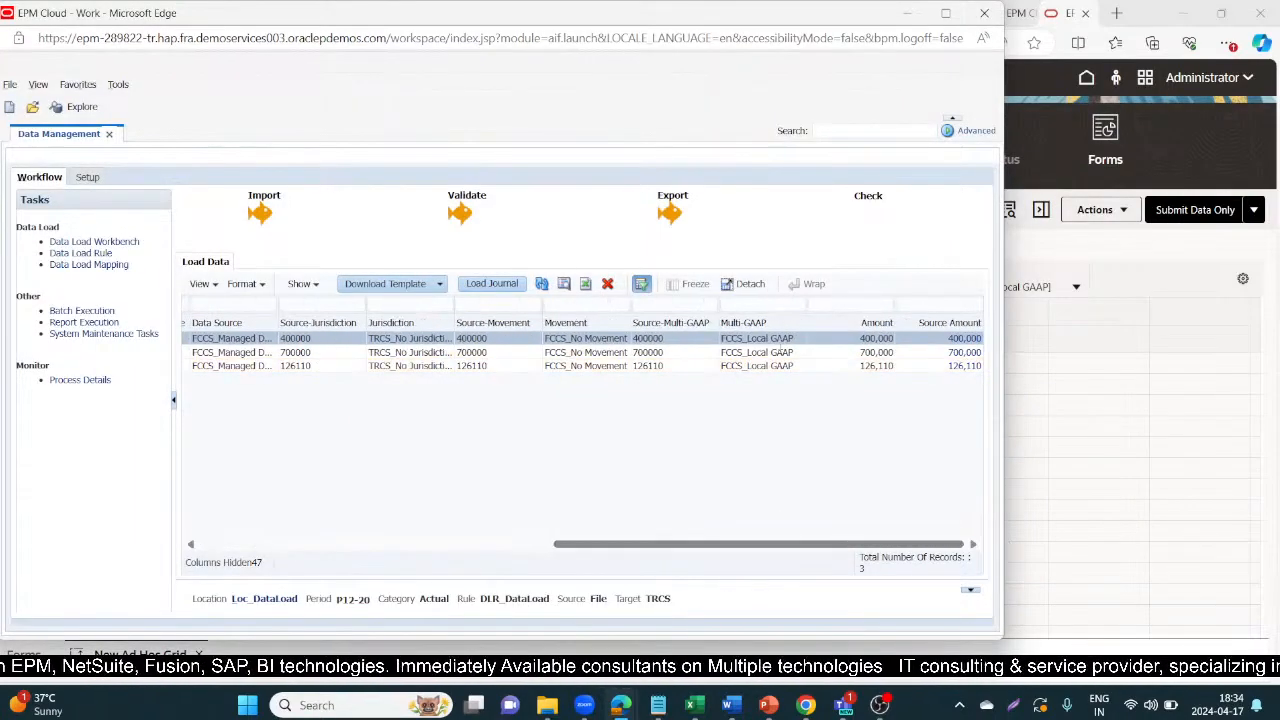
pyautogui.hotkey('alt', 'Tab')
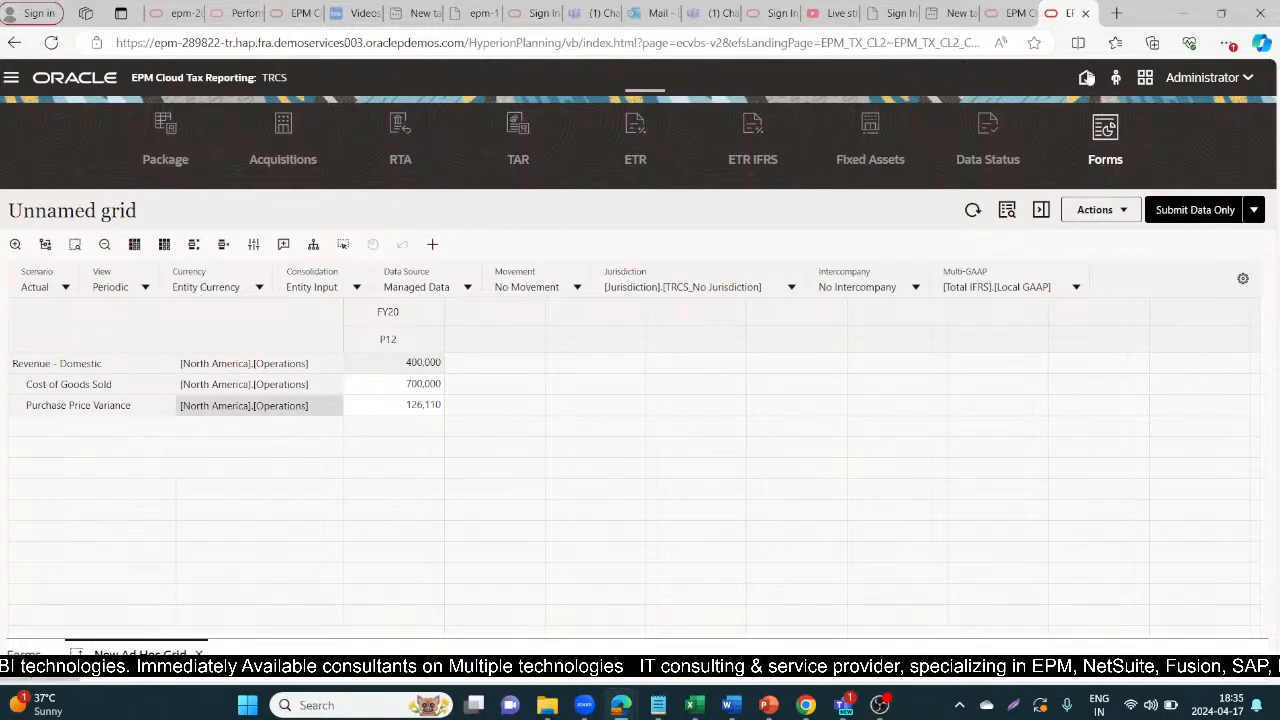
# Step: Return to the home page, discarding the unsaved grid changes, and switch to the TRCSDATA workbook in Excel
pyautogui.click(1087, 77)
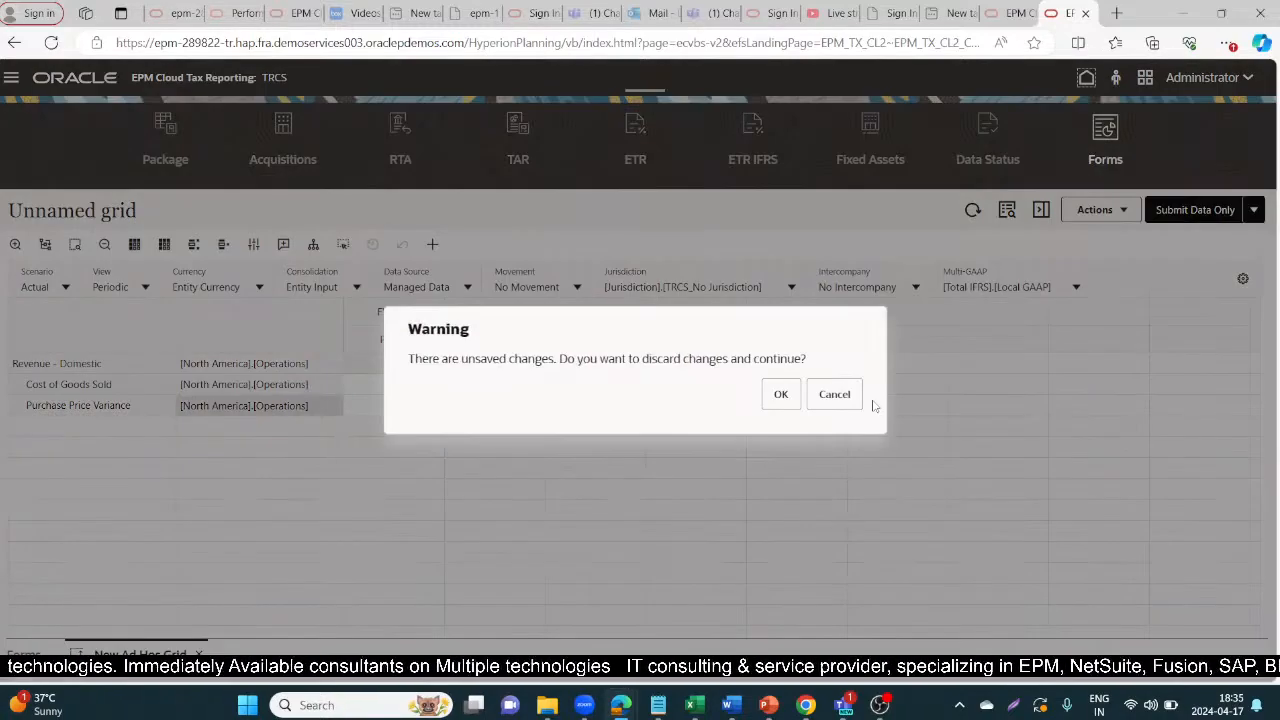
pyautogui.click(795, 392)
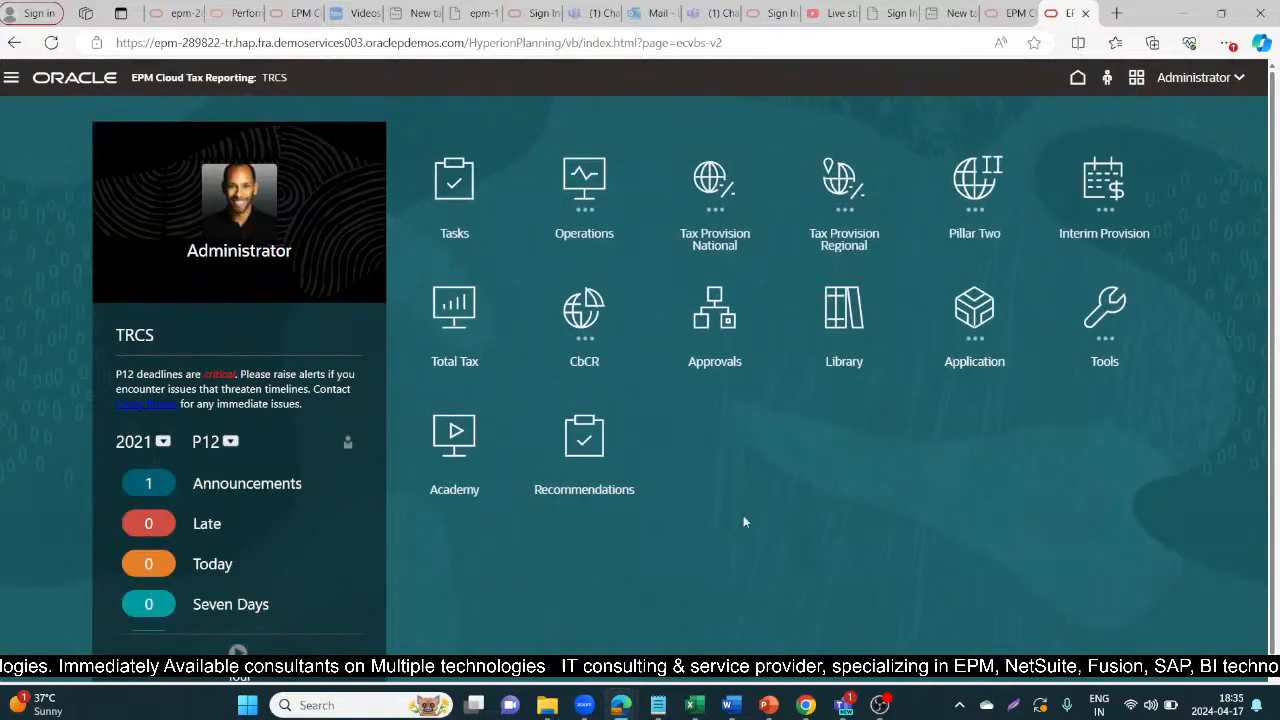
pyautogui.moveTo(694, 705)
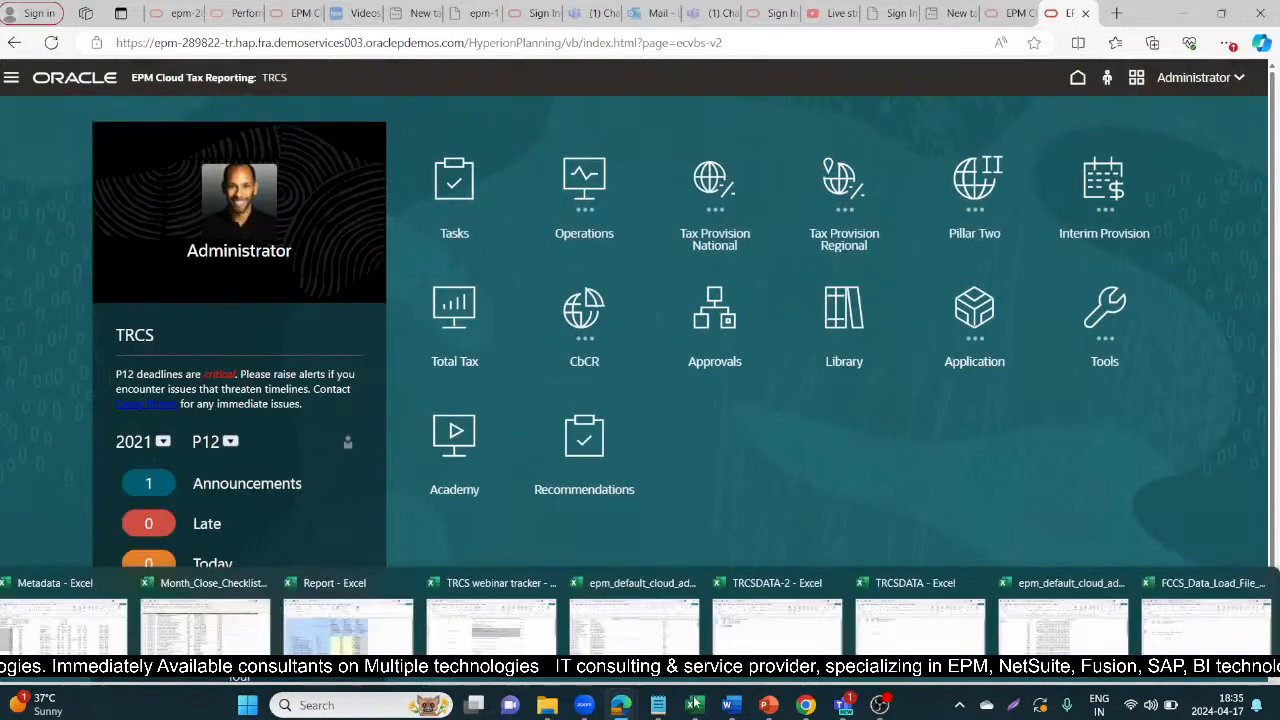
pyautogui.click(915, 625)
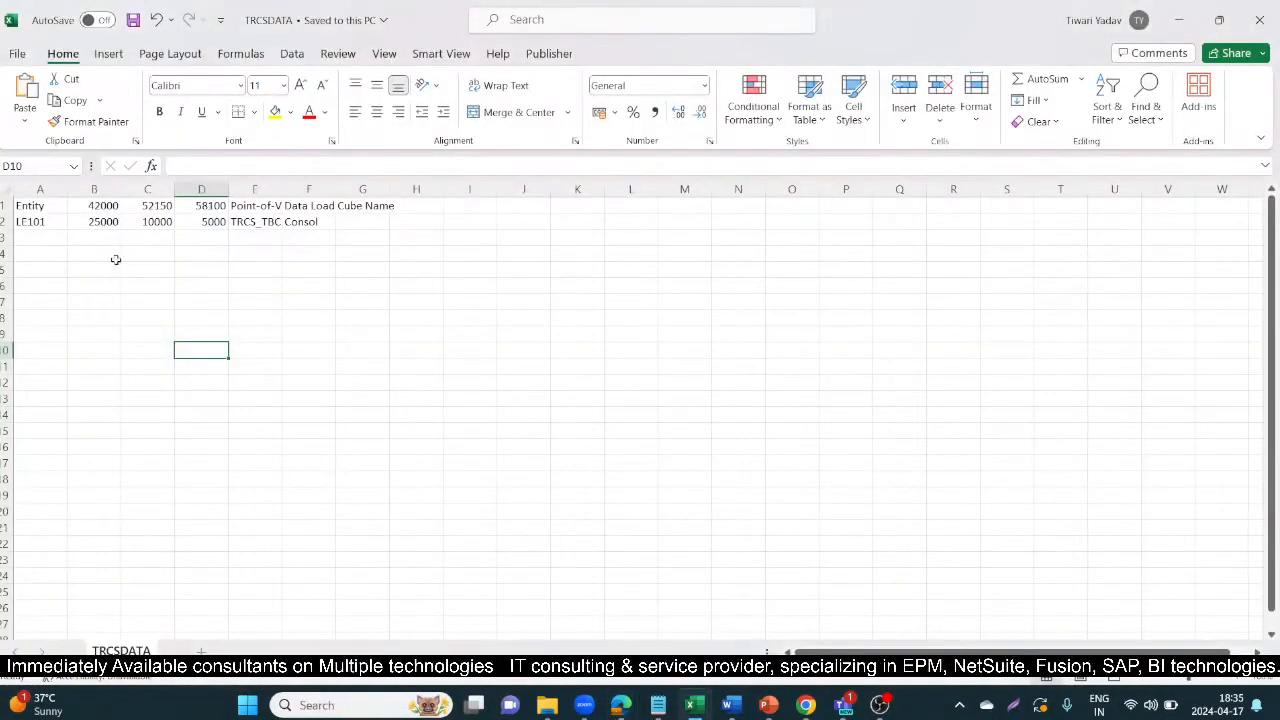
# Step: Examine the TRCSDATA file's entity, account headers, amounts and the point-of-view members in E2
pyautogui.click(35, 220)
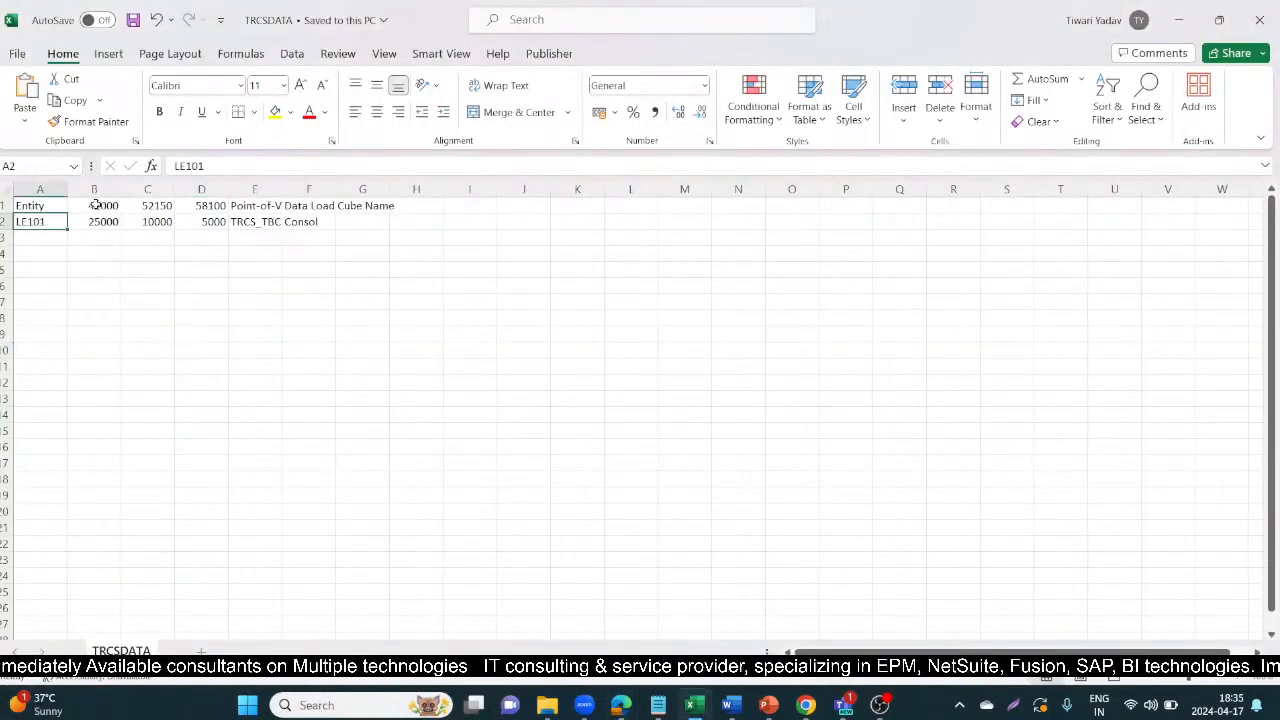
pyautogui.moveTo(95, 205); pyautogui.dragTo(212, 205)
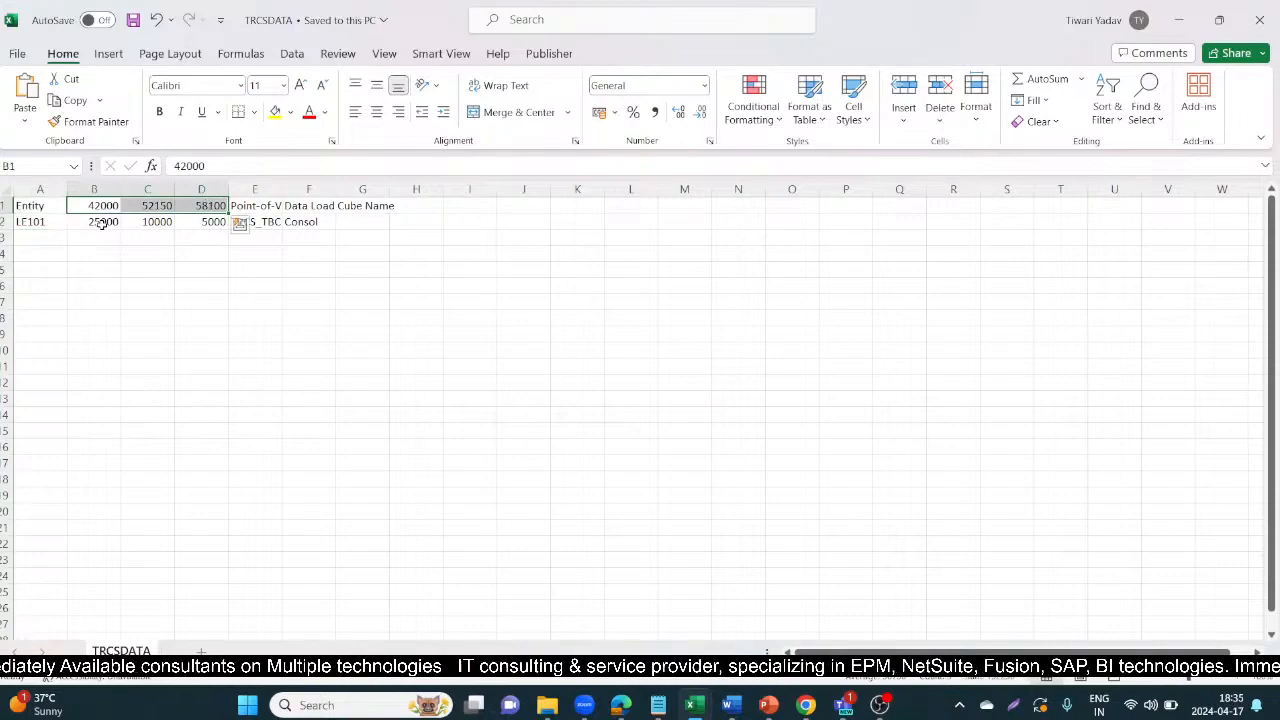
pyautogui.click(101, 224)
pyautogui.click(152, 222)
pyautogui.click(206, 221)
pyautogui.click(251, 206)
pyautogui.click(252, 226)
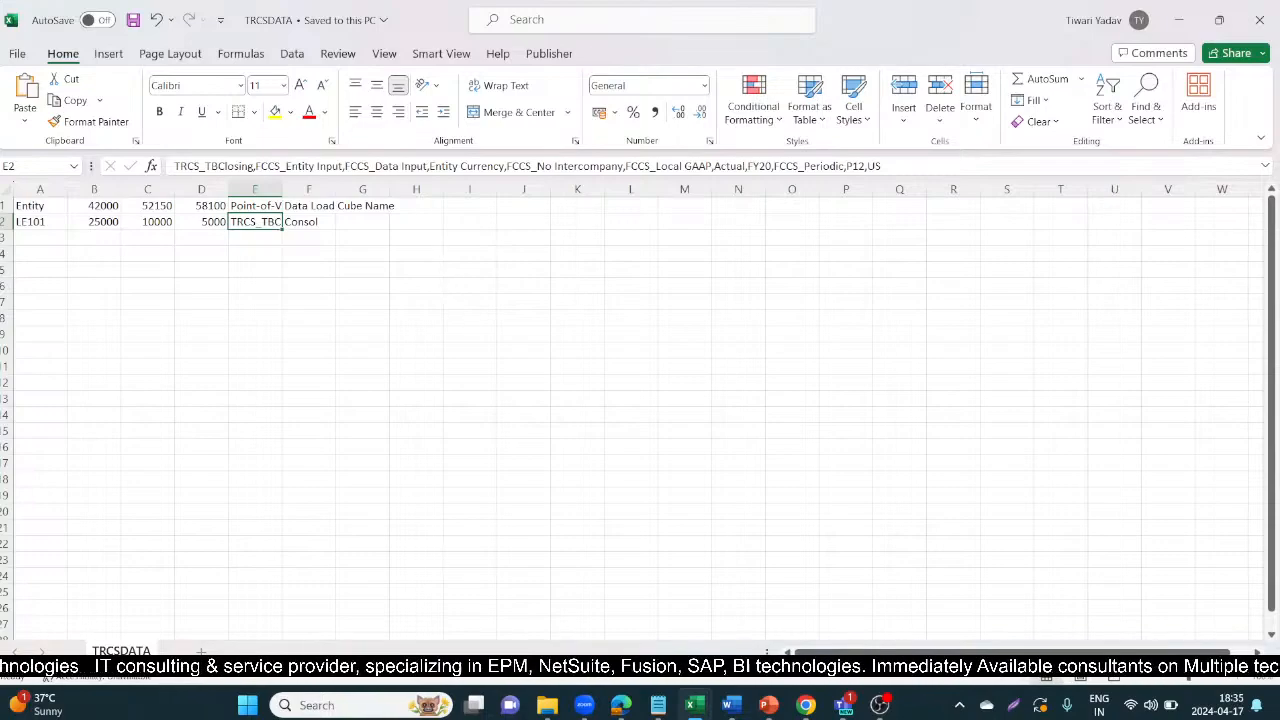
# Step: Search the installed apps for "epm" and launch EPM Automate
pyautogui.click(242, 706)
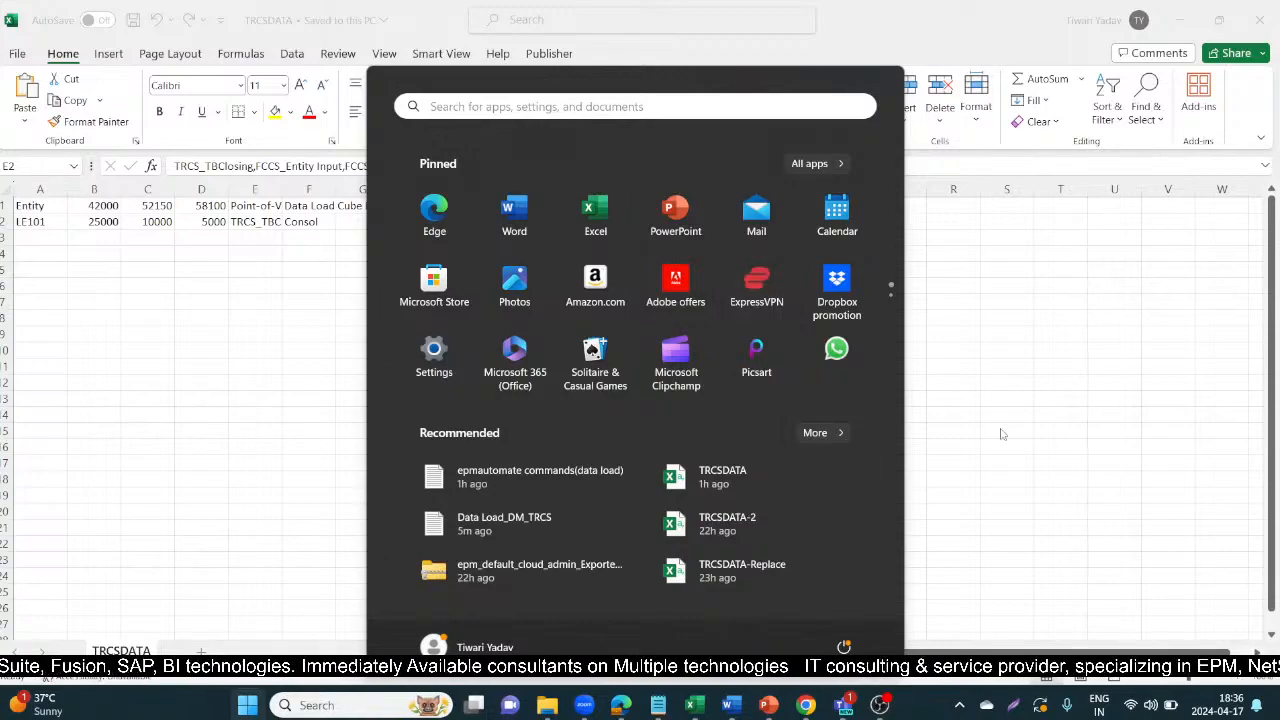
pyautogui.click(563, 114)
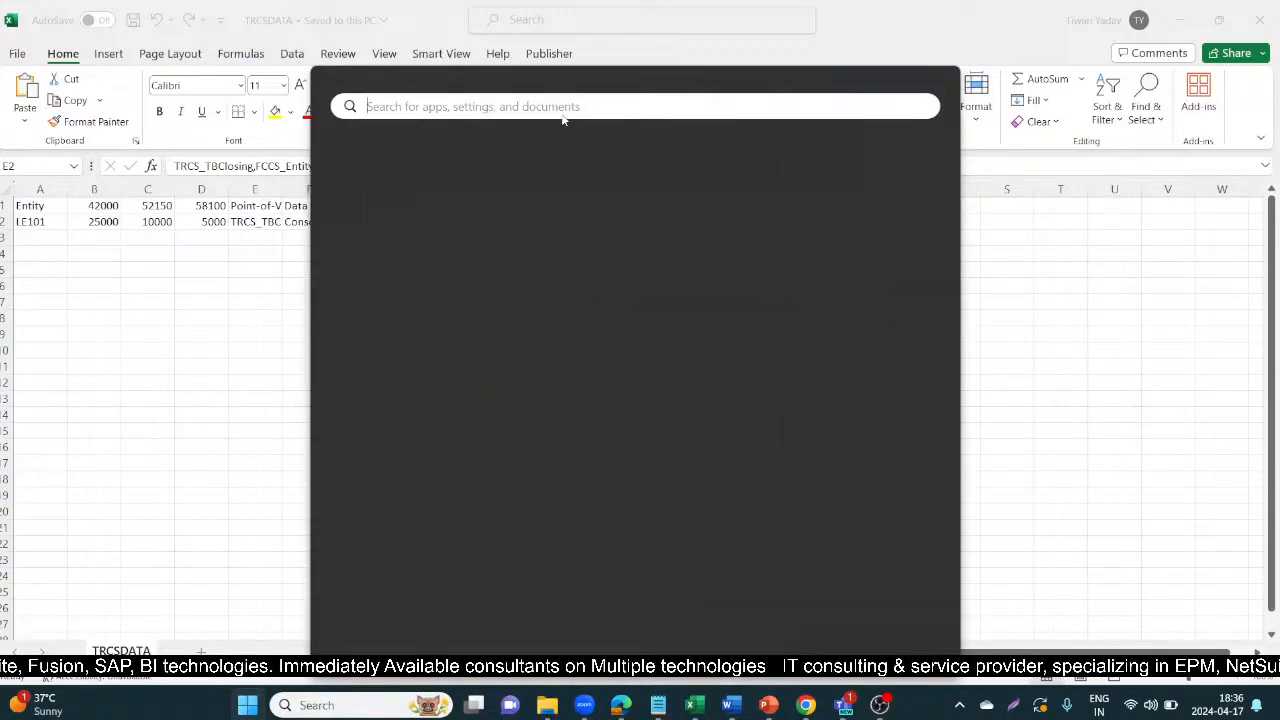
pyautogui.write('ep')
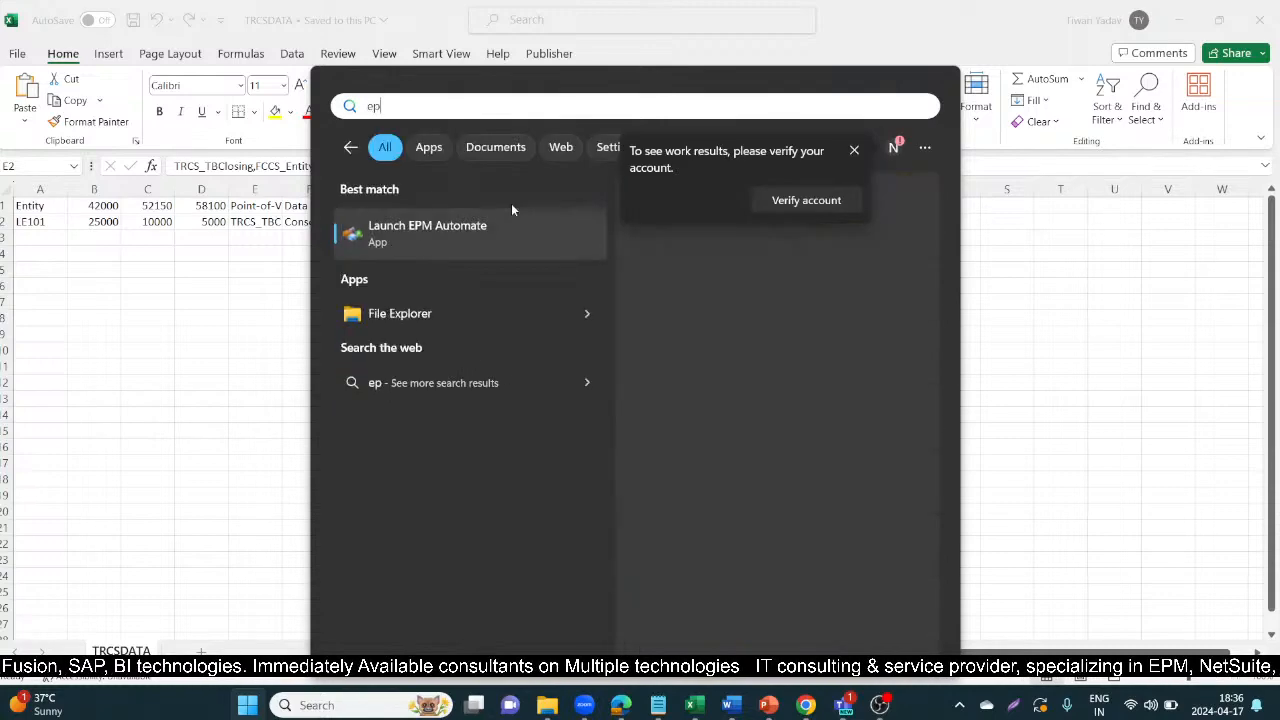
pyautogui.write('m')
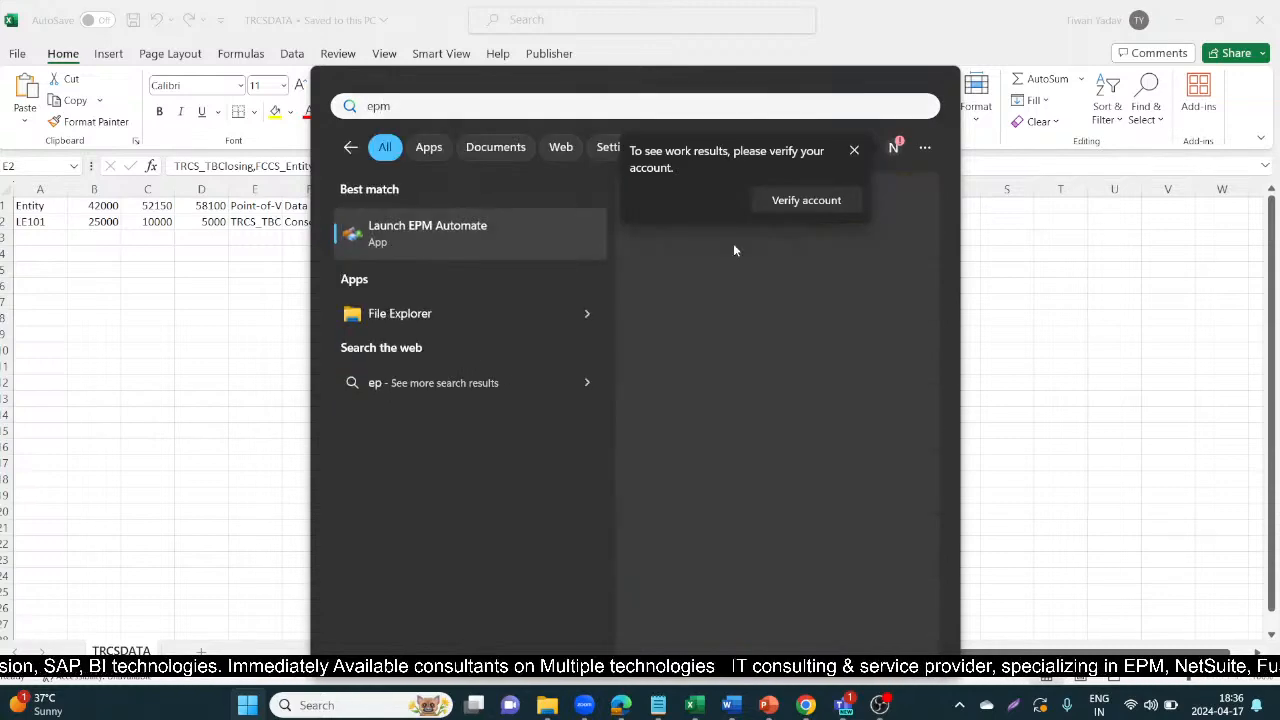
pyautogui.click(407, 237)
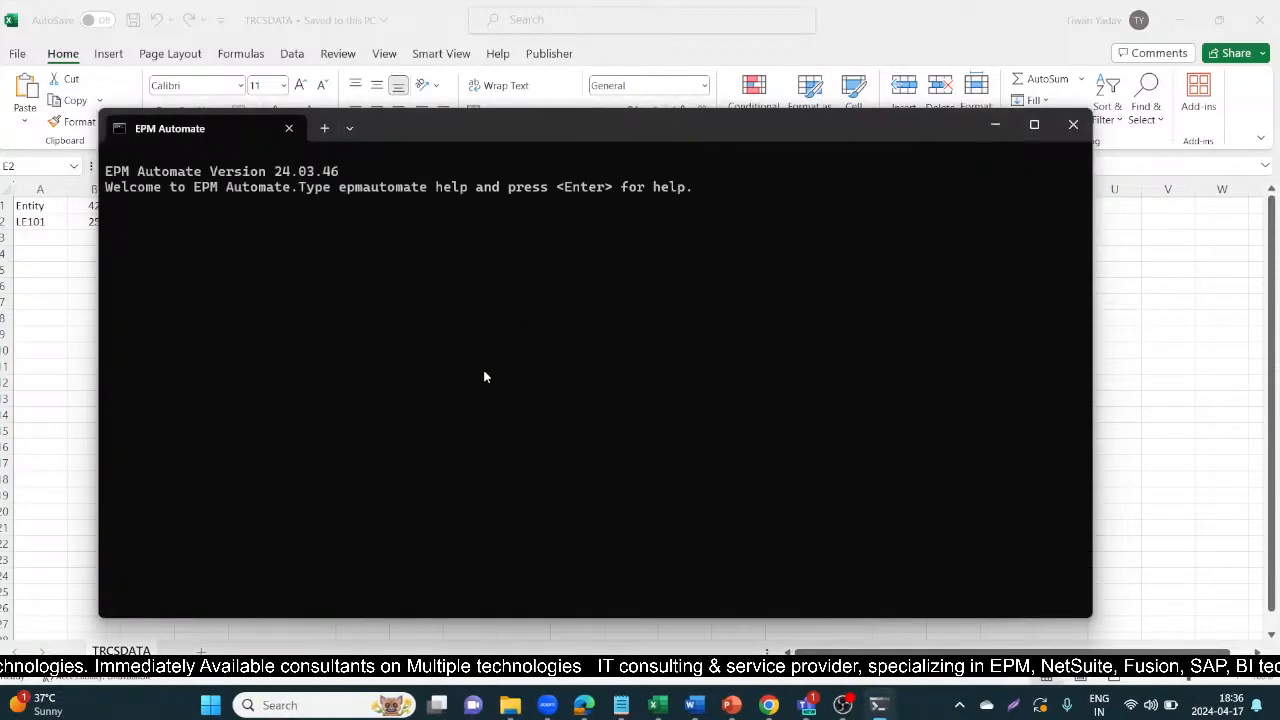
# Step: Copy the epmautomate login command from the epmautomate commands notes in Notepad and run it in EPM Automate
pyautogui.moveTo(621, 705)
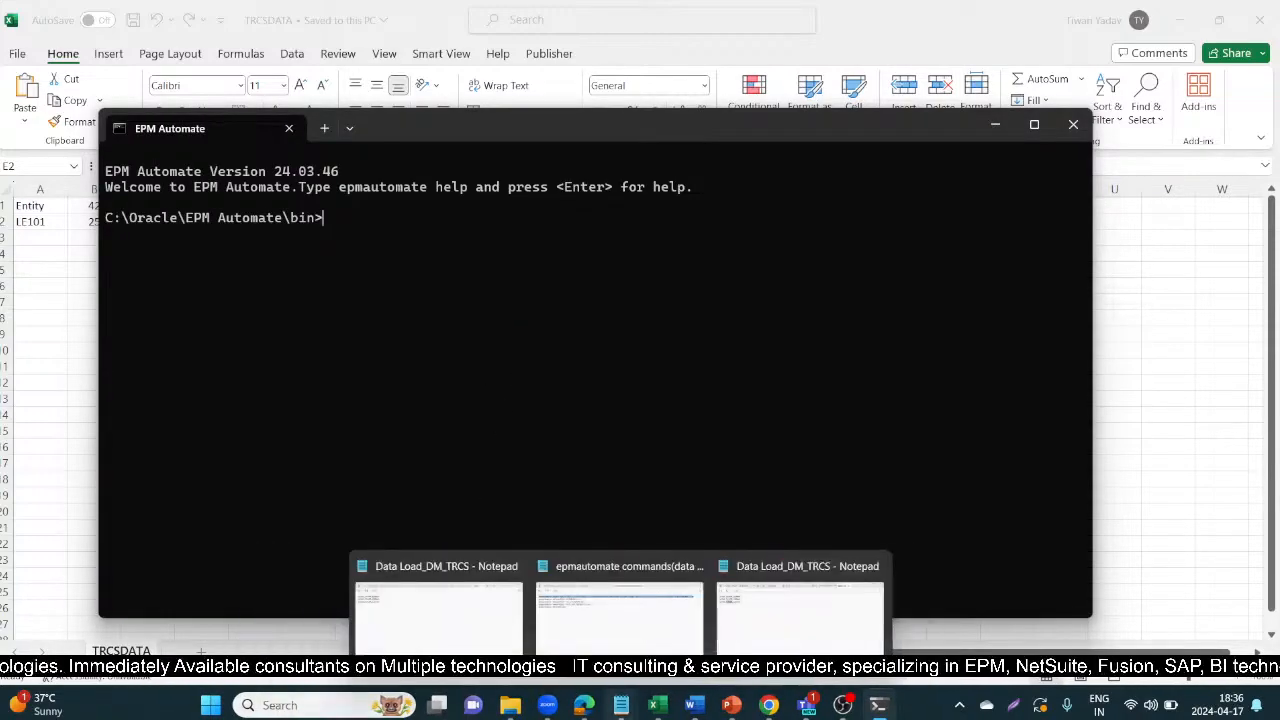
pyautogui.click(591, 587)
pyautogui.click(555, 524)
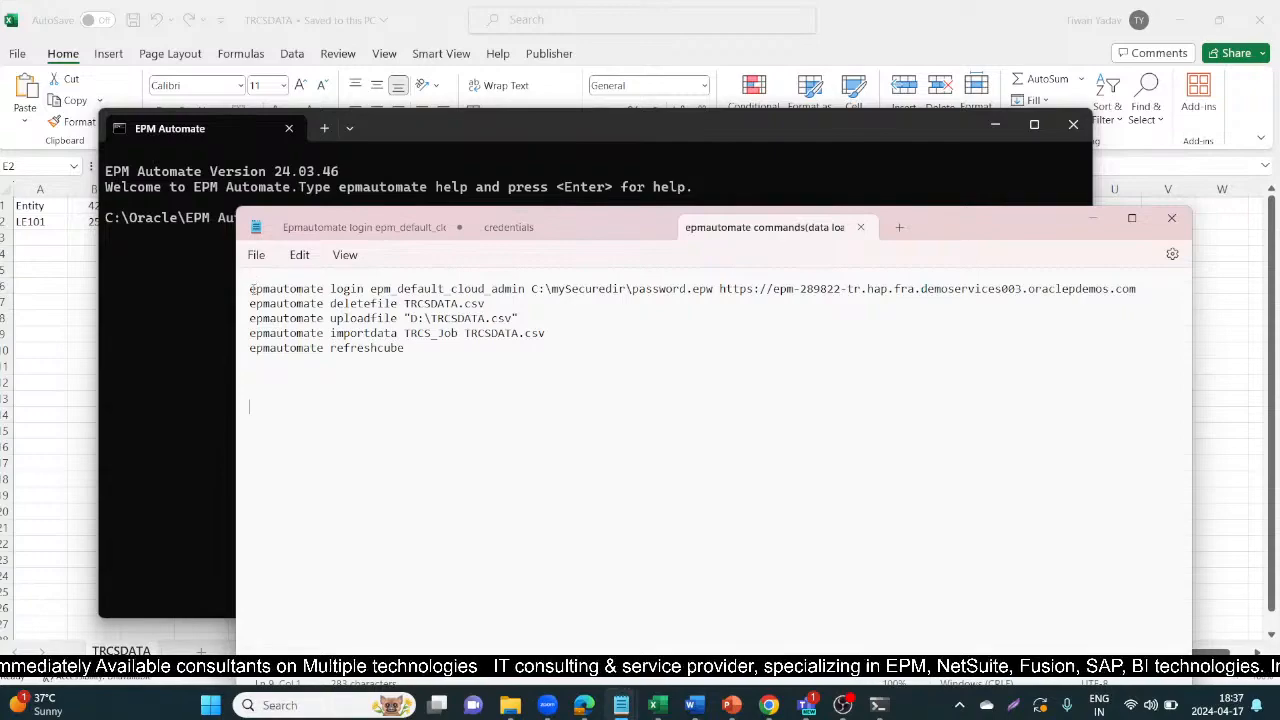
pyautogui.moveTo(250, 289); pyautogui.dragTo(1148, 291)
pyautogui.click(483, 505)
pyautogui.click(560, 393)
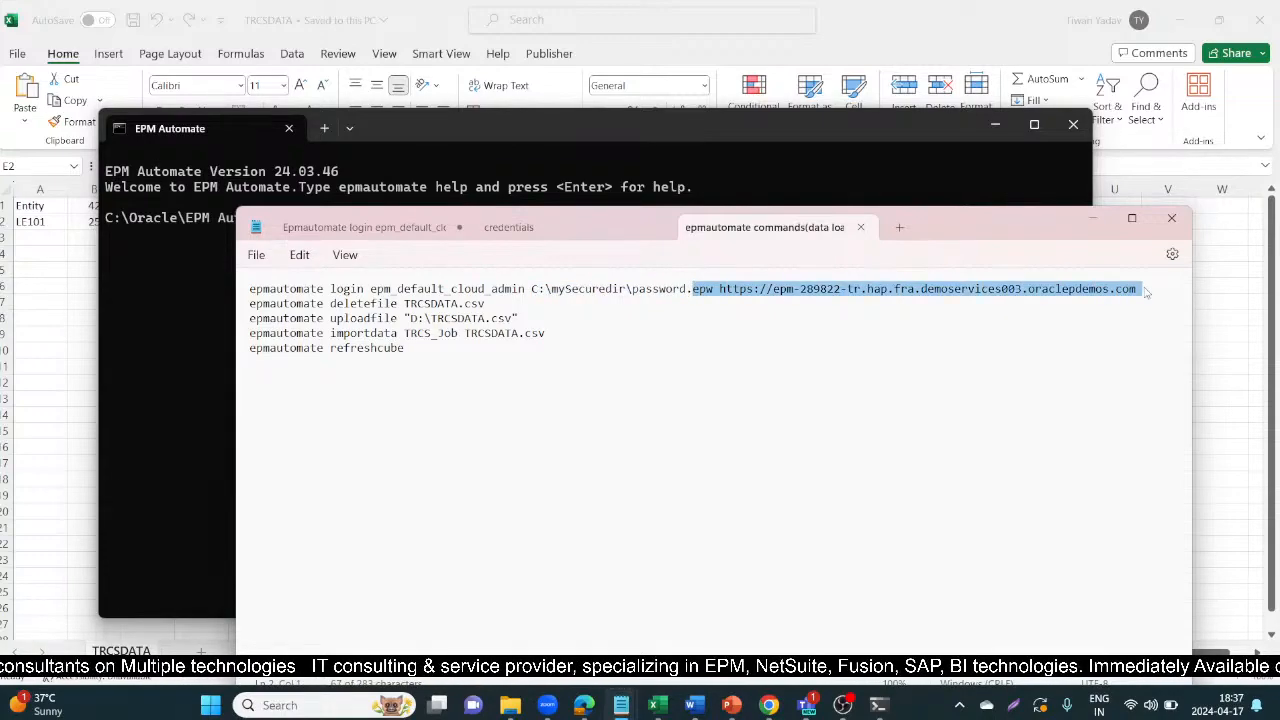
pyautogui.click(236, 276)
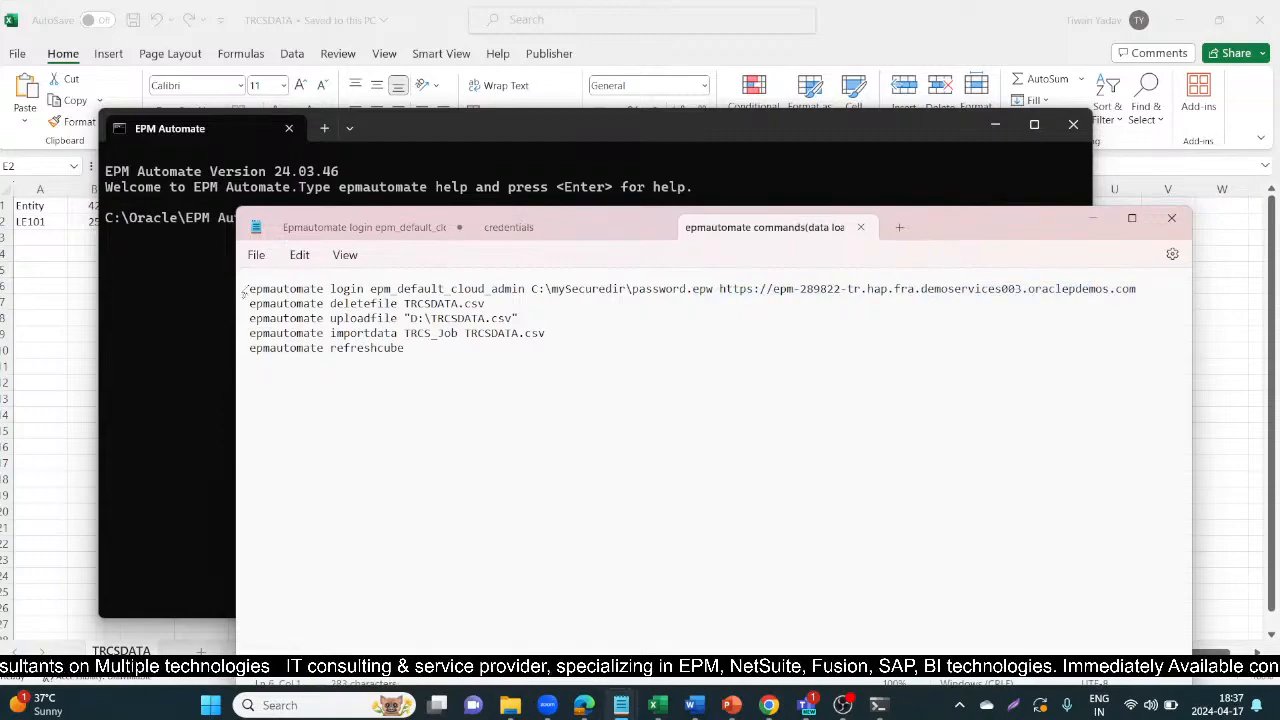
pyautogui.tripleClick(251, 290)
pyautogui.hotkey('ctrl', 'c')
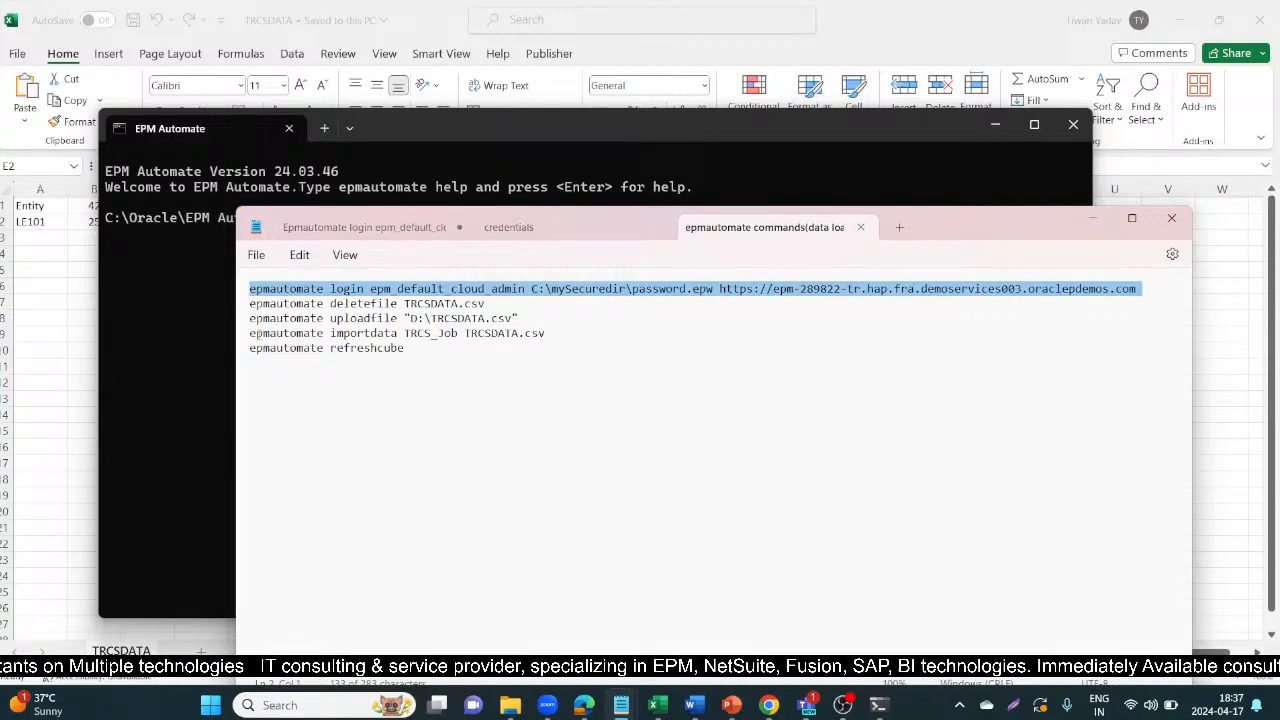
pyautogui.click(1092, 218)
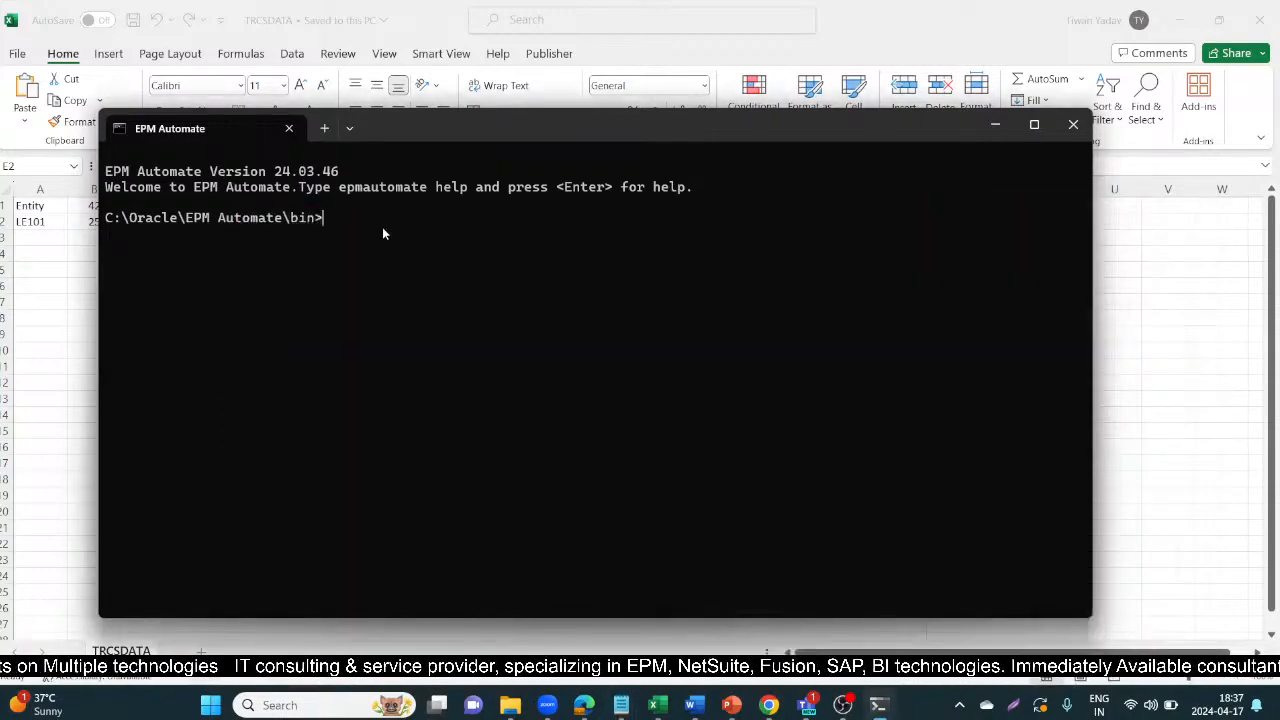
pyautogui.hotkey('ctrl', 'v')
pyautogui.press('Return')
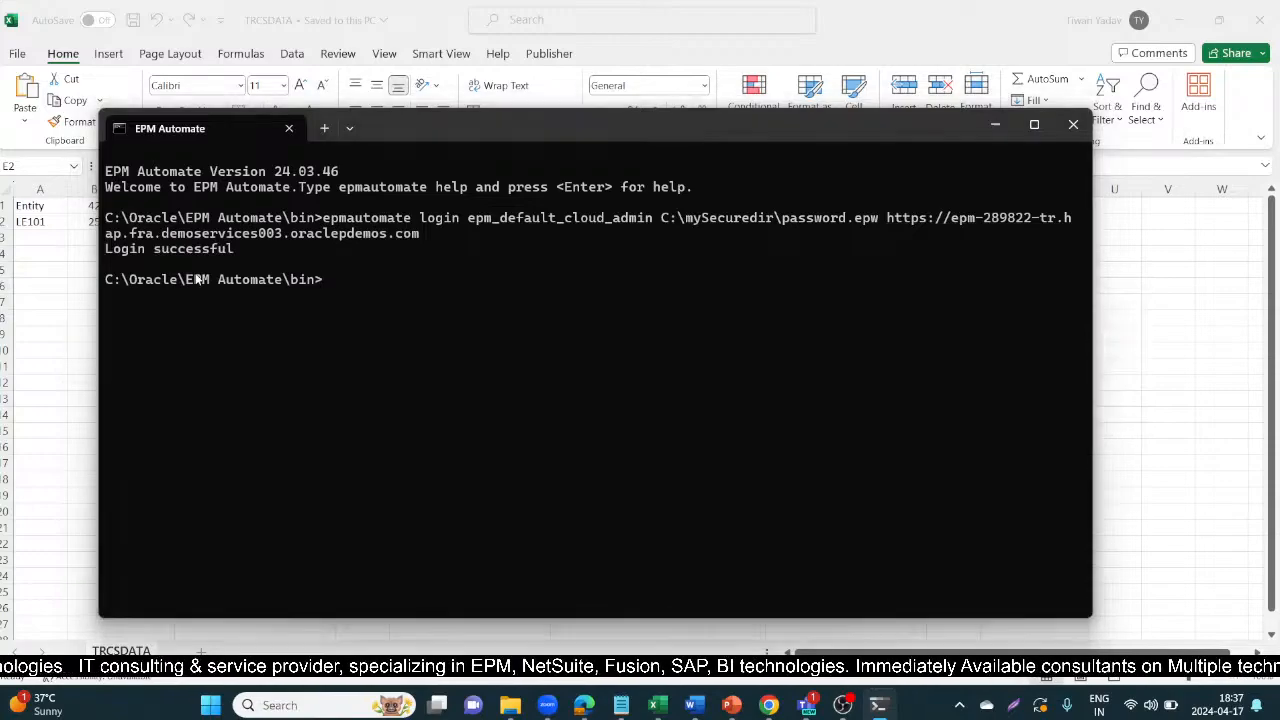
# Step: Copy the command "epmautomate deletefile TRCSDATA.csv" from the notes and run it in EPM Automate
pyautogui.hotkey('alt', 'Tab')
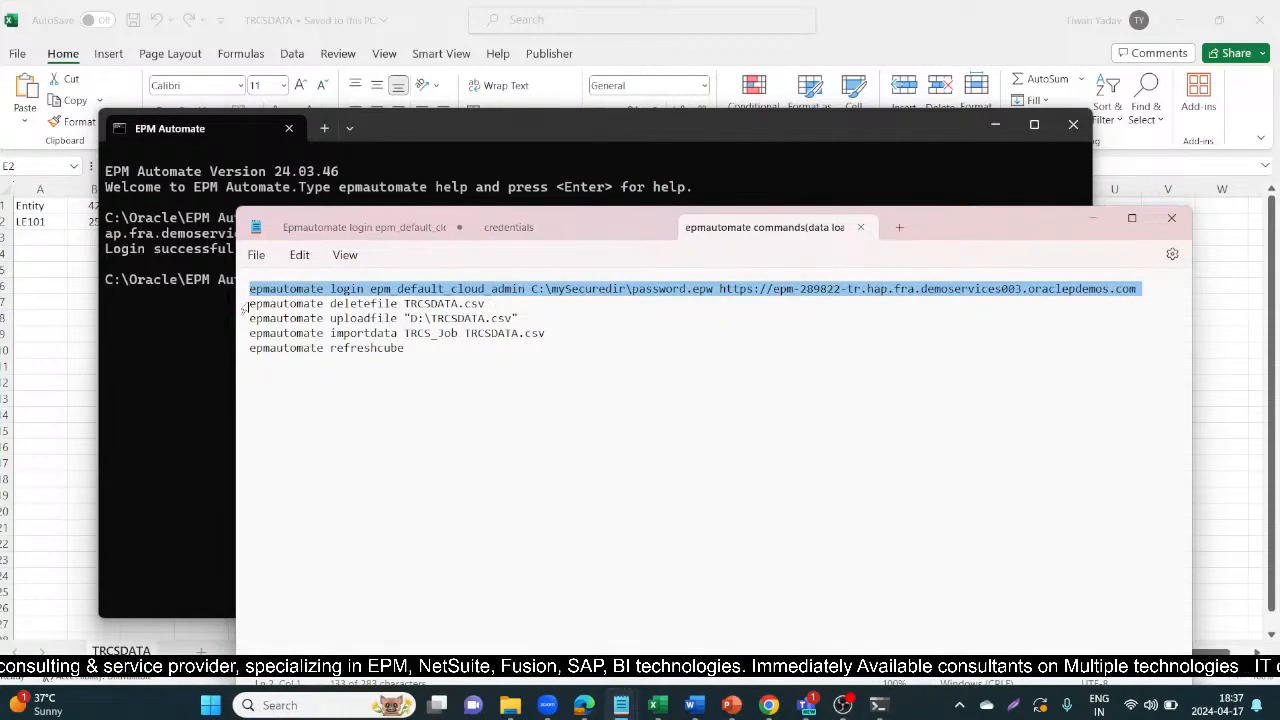
pyautogui.tripleClick(243, 305)
pyautogui.click(385, 408)
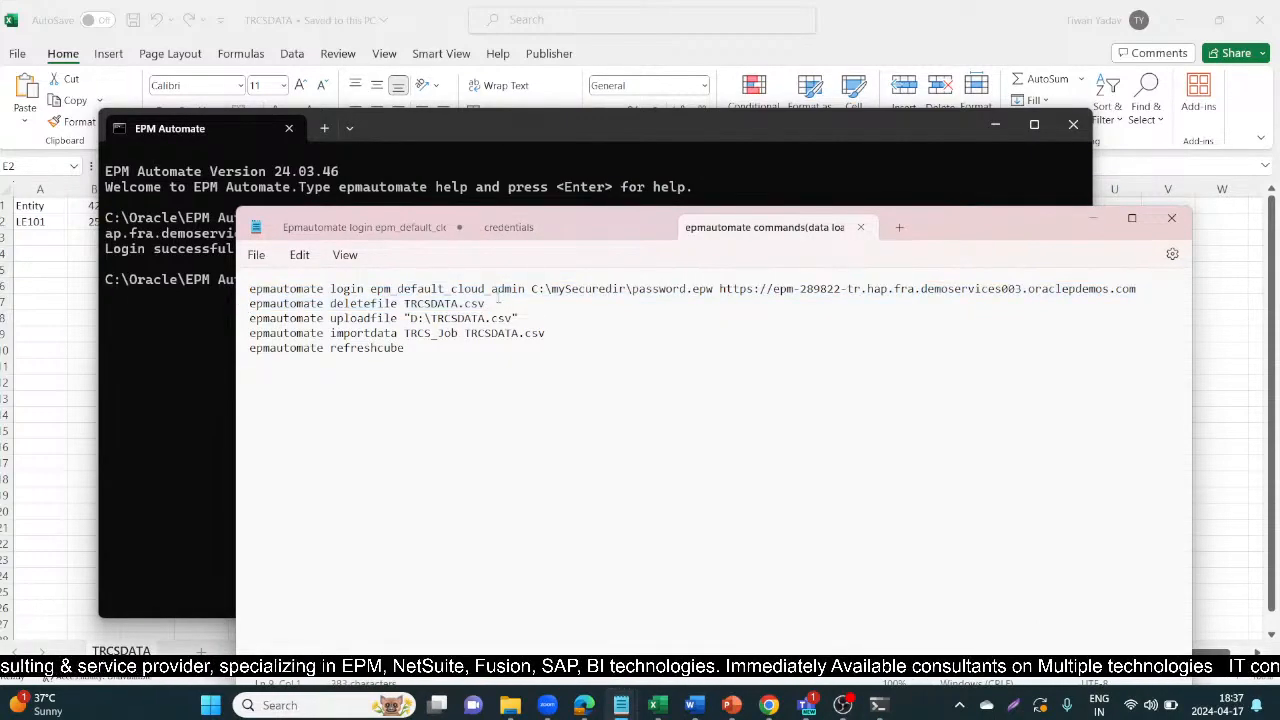
pyautogui.moveTo(487, 303); pyautogui.dragTo(244, 306)
pyautogui.hotkey('ctrl', 'c')
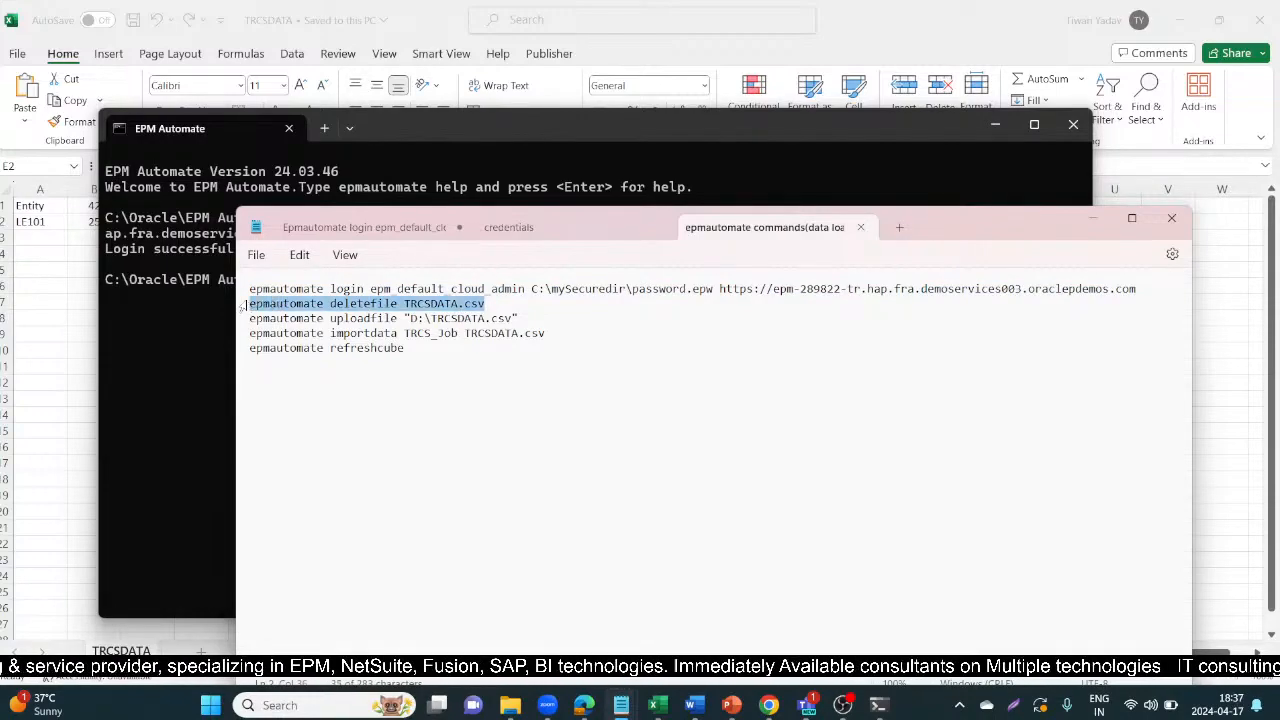
pyautogui.click(1092, 218)
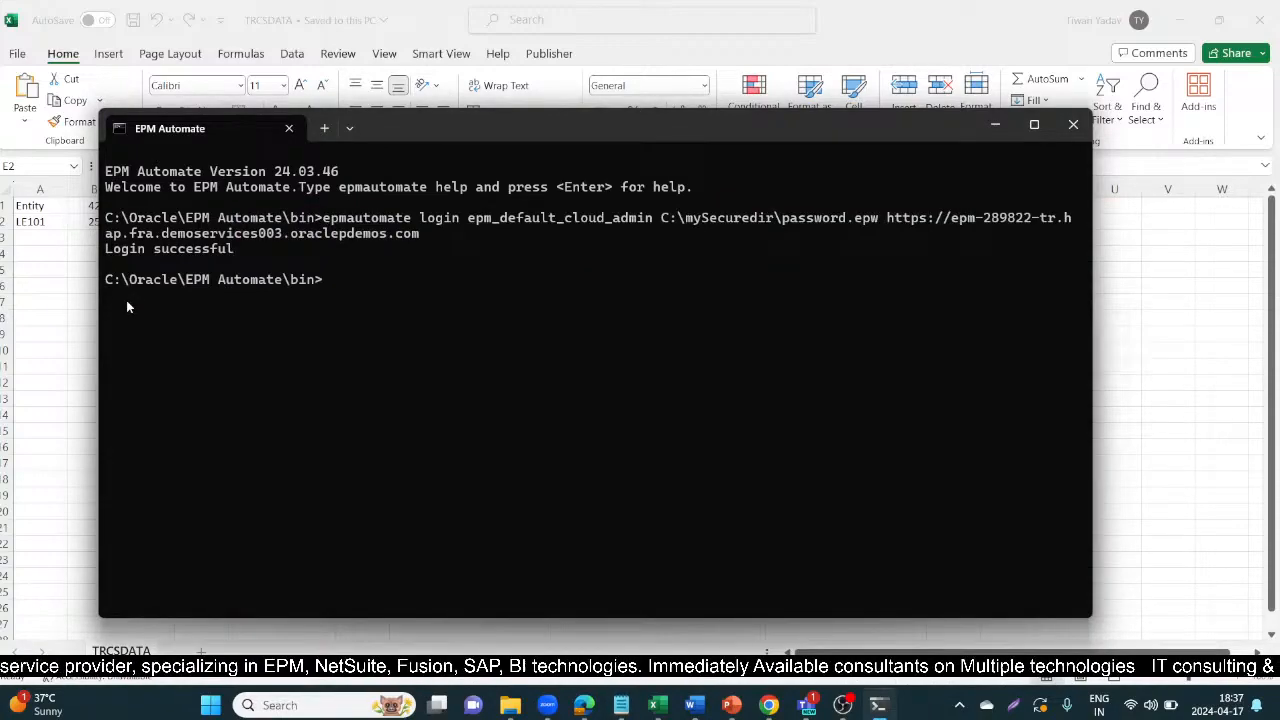
pyautogui.hotkey('ctrl', 'v')
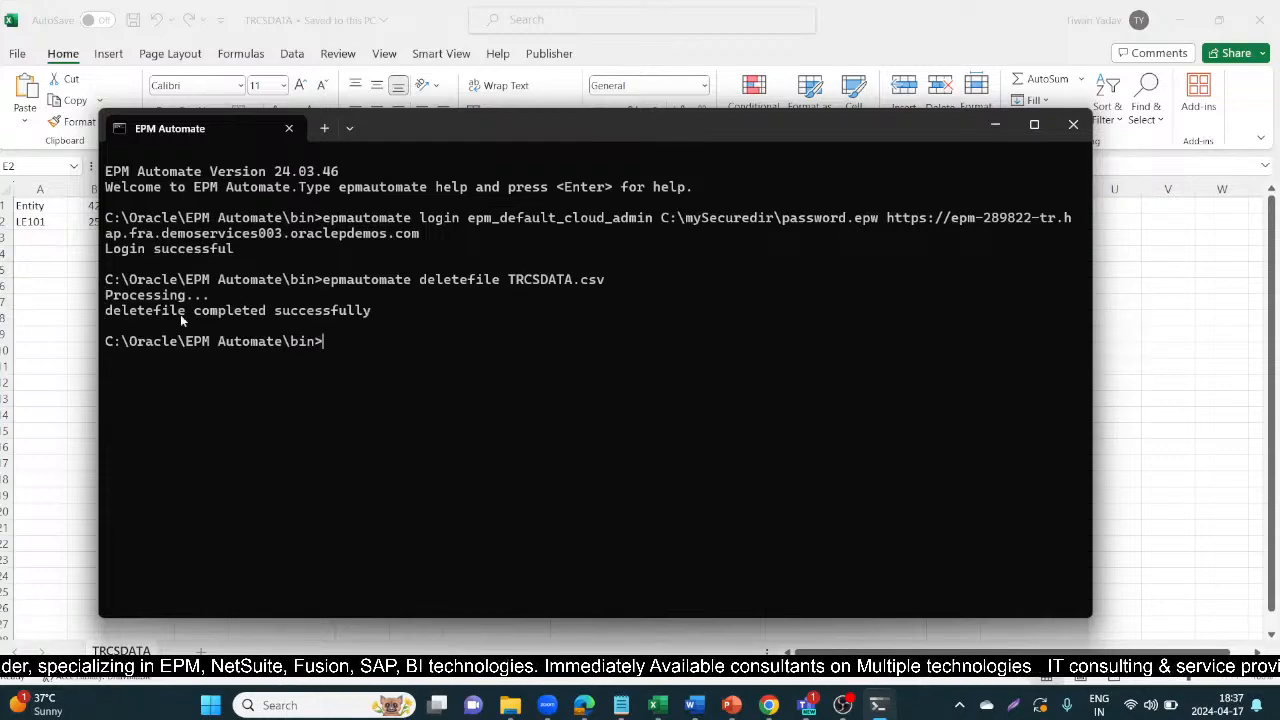
# Step: Copy the command epmautomate uploadfile "D:\TRCSDATA.csv" from the notes and run it in EPM Automate
pyautogui.hotkey('alt', 'Tab')
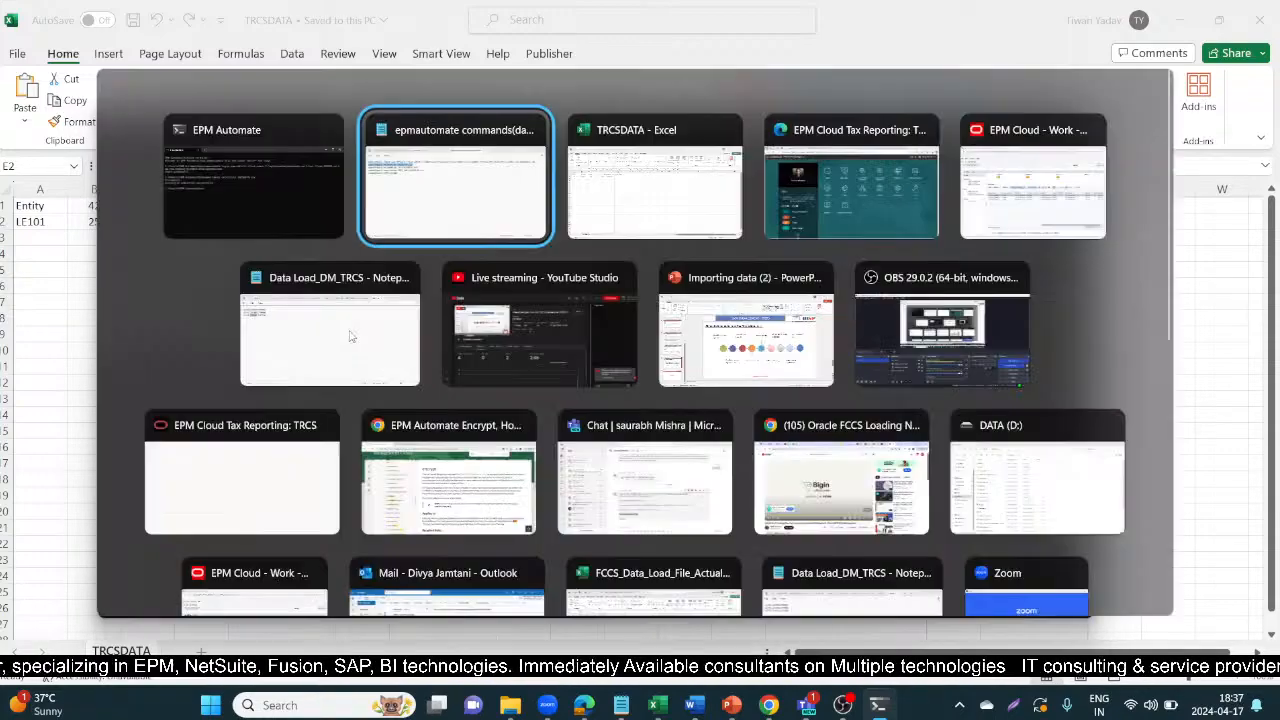
pyautogui.moveTo(249, 318); pyautogui.dragTo(520, 332)
pyautogui.hotkey('ctrl', 'c')
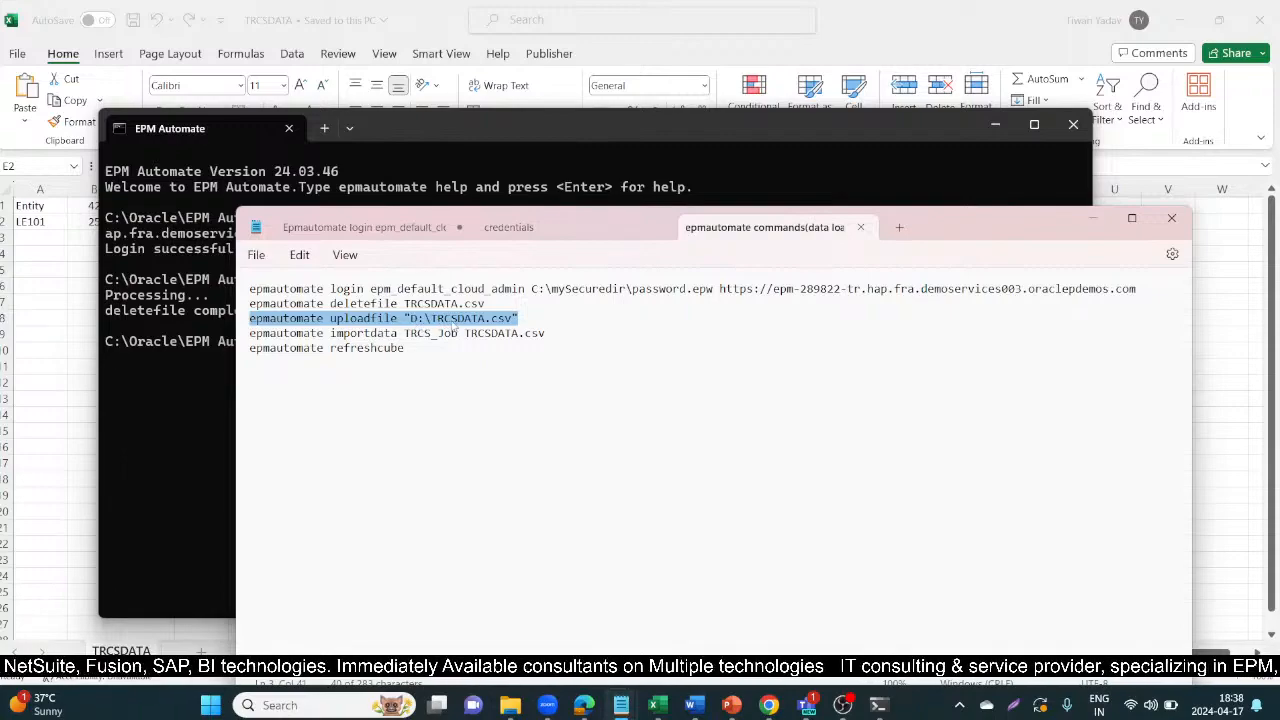
pyautogui.click(1093, 218)
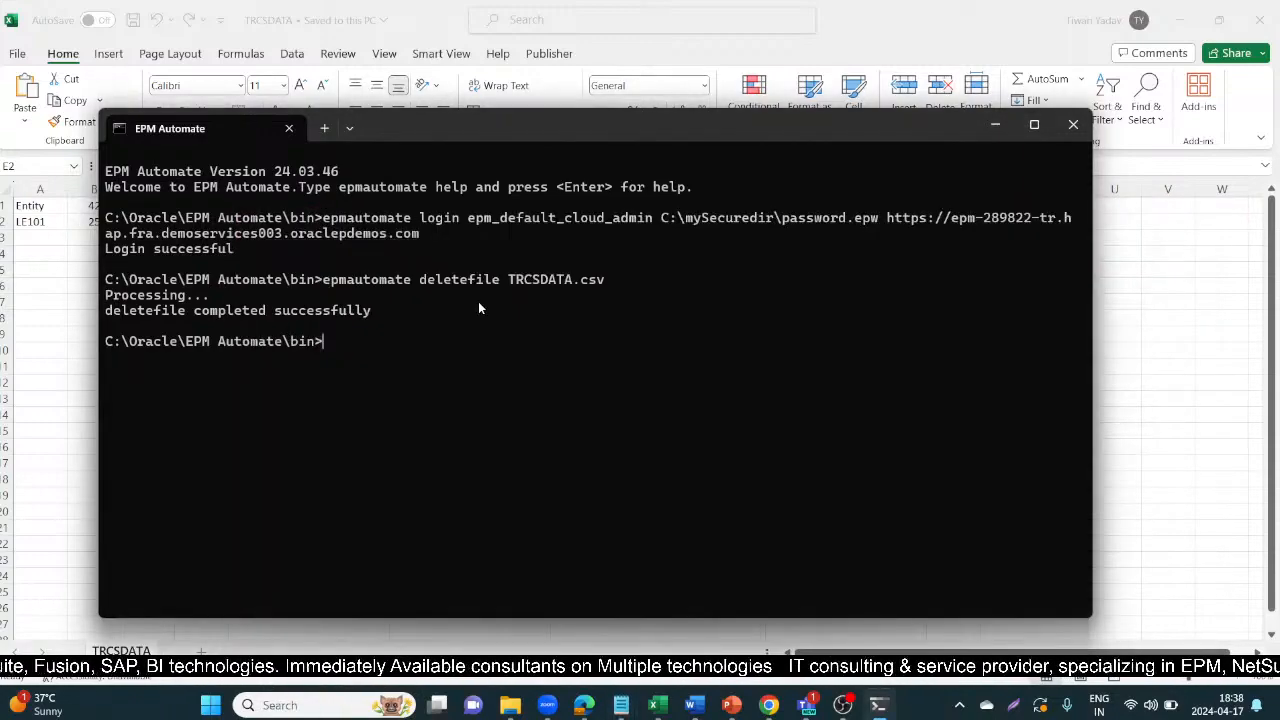
pyautogui.hotkey('ctrl', 'v')
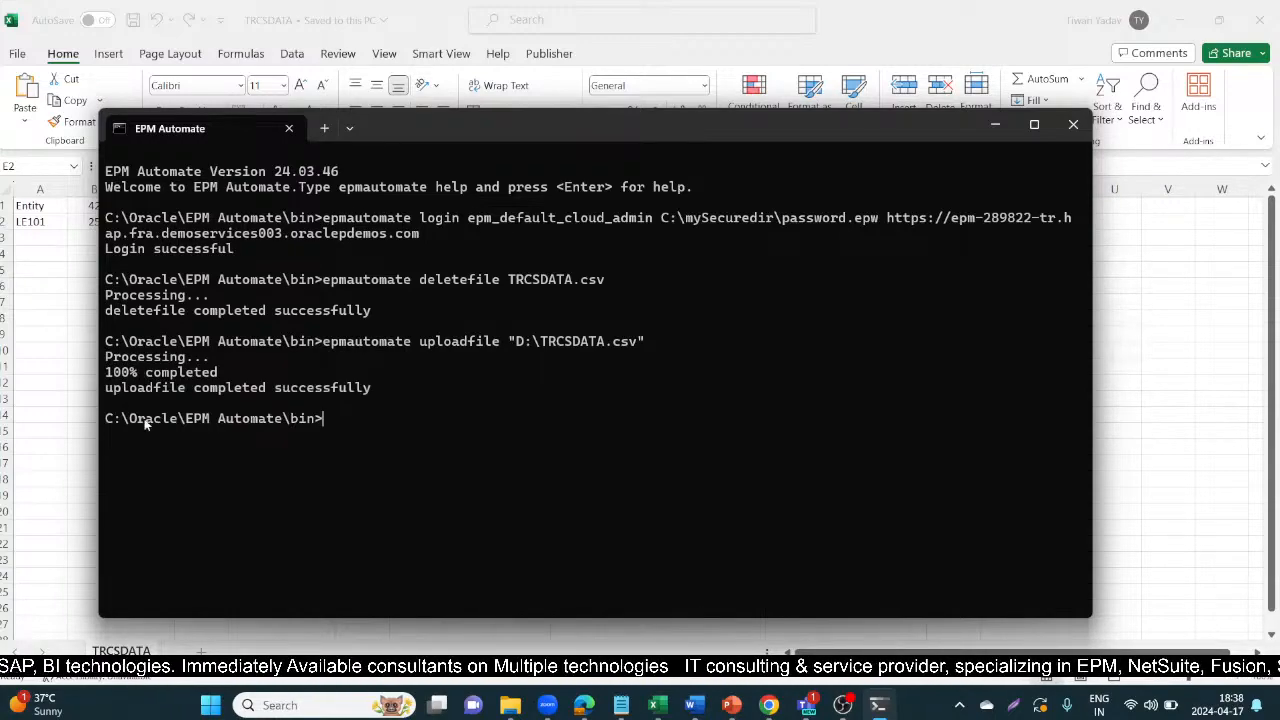
# Step: Review the job name and file name arguments of the importdata command in the Notepad notes
pyautogui.hotkey('alt', 'Tab')
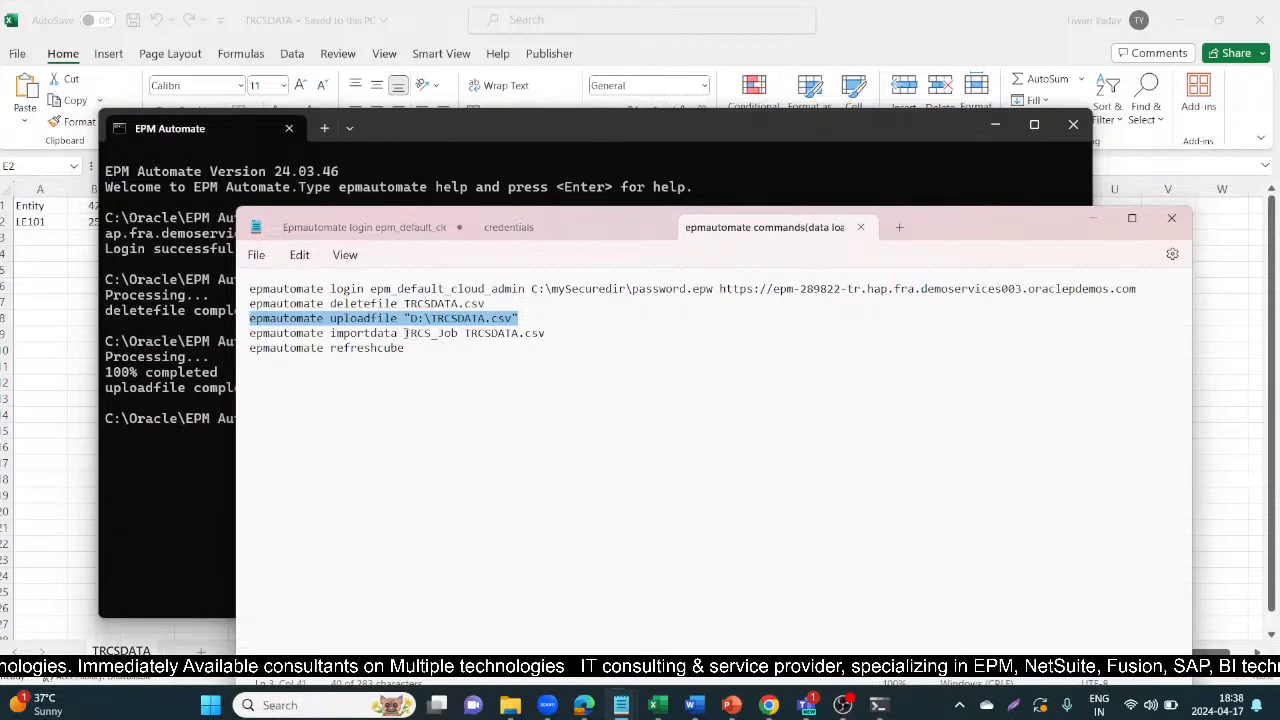
pyautogui.moveTo(405, 333); pyautogui.dragTo(552, 344)
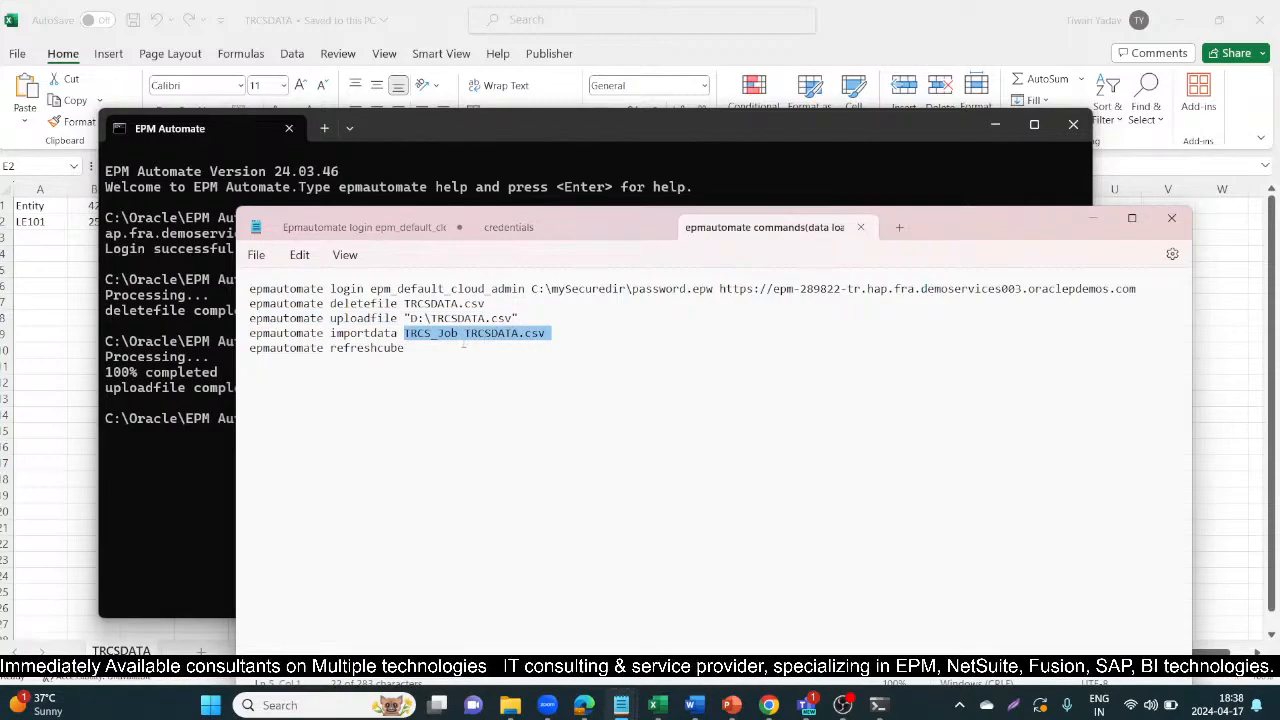
pyautogui.click(437, 382)
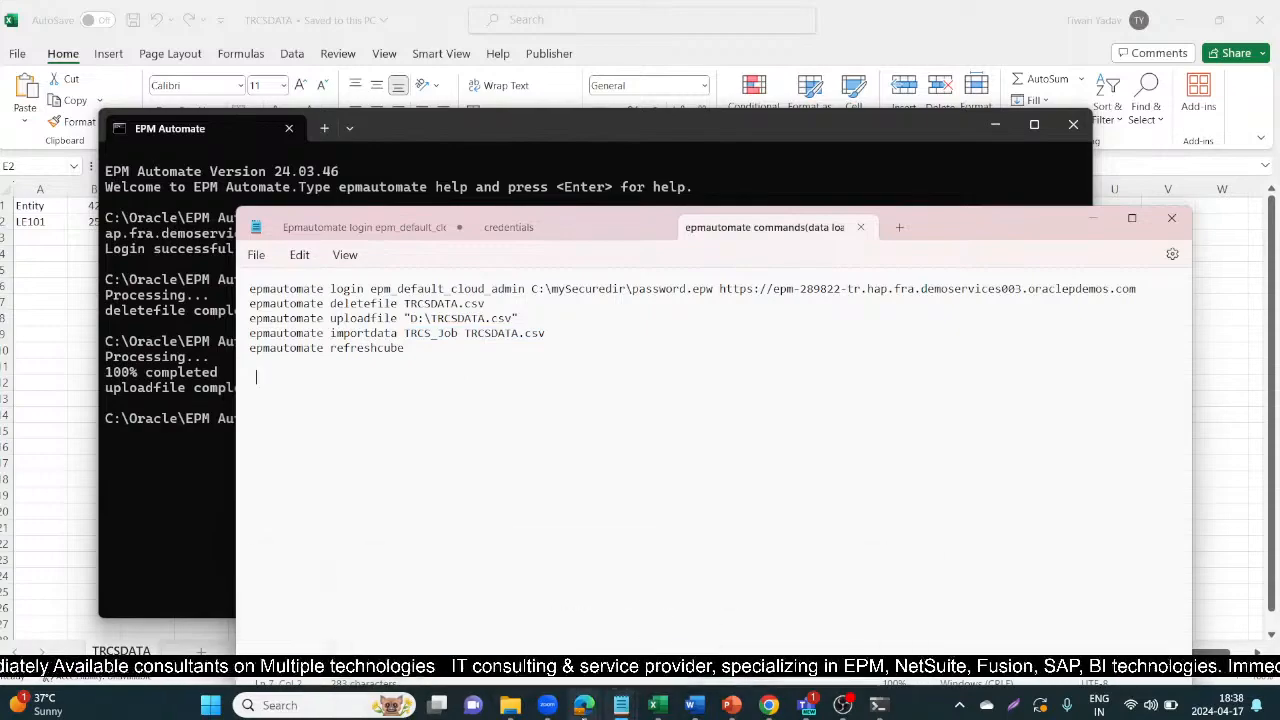
# Step: Switch to the TRCS application in Edge and check the Inbox/Outbox Explorer from the application overview for the uploaded TRCSDATA.csv
pyautogui.moveTo(583, 705)
pyautogui.click(347, 620)
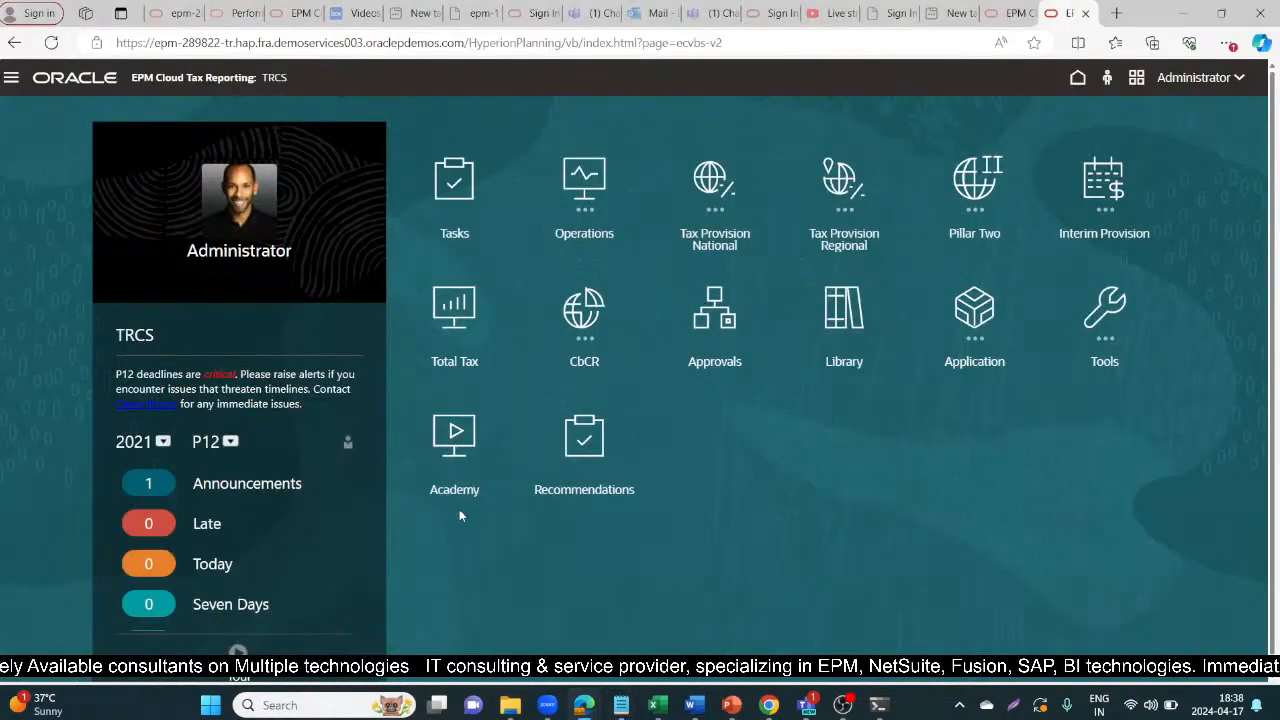
pyautogui.click(972, 310)
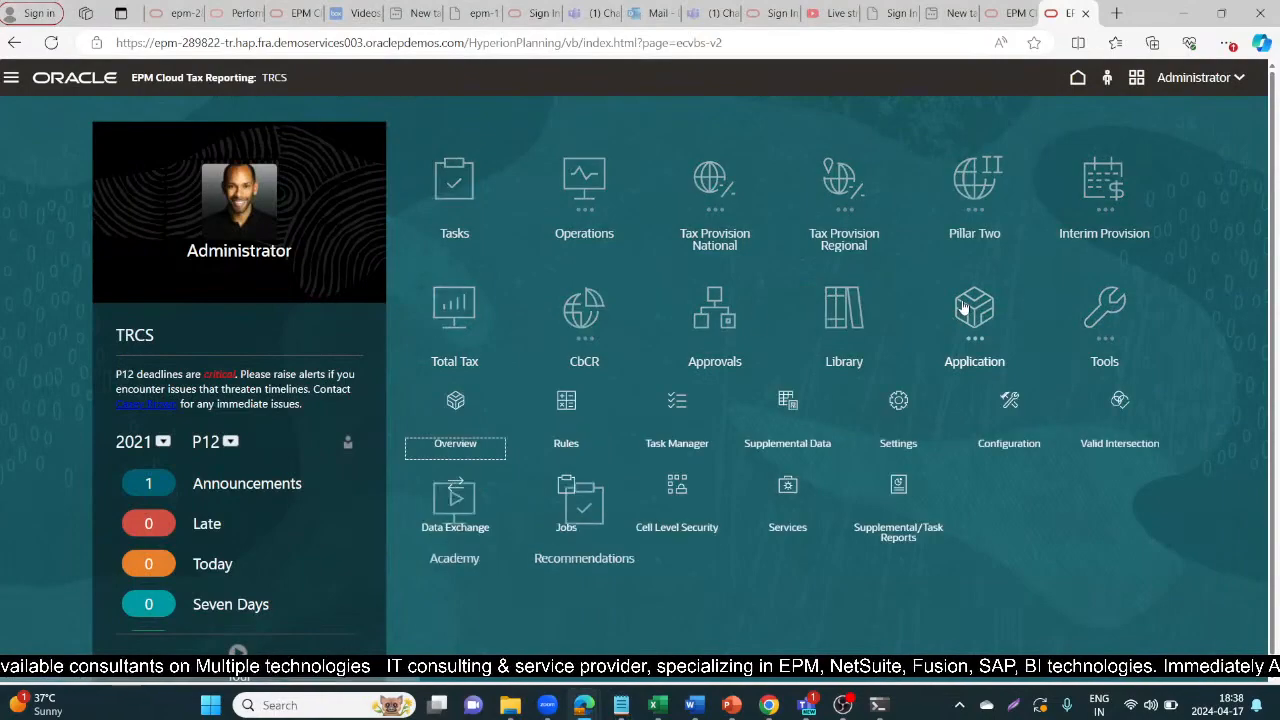
pyautogui.click(455, 402)
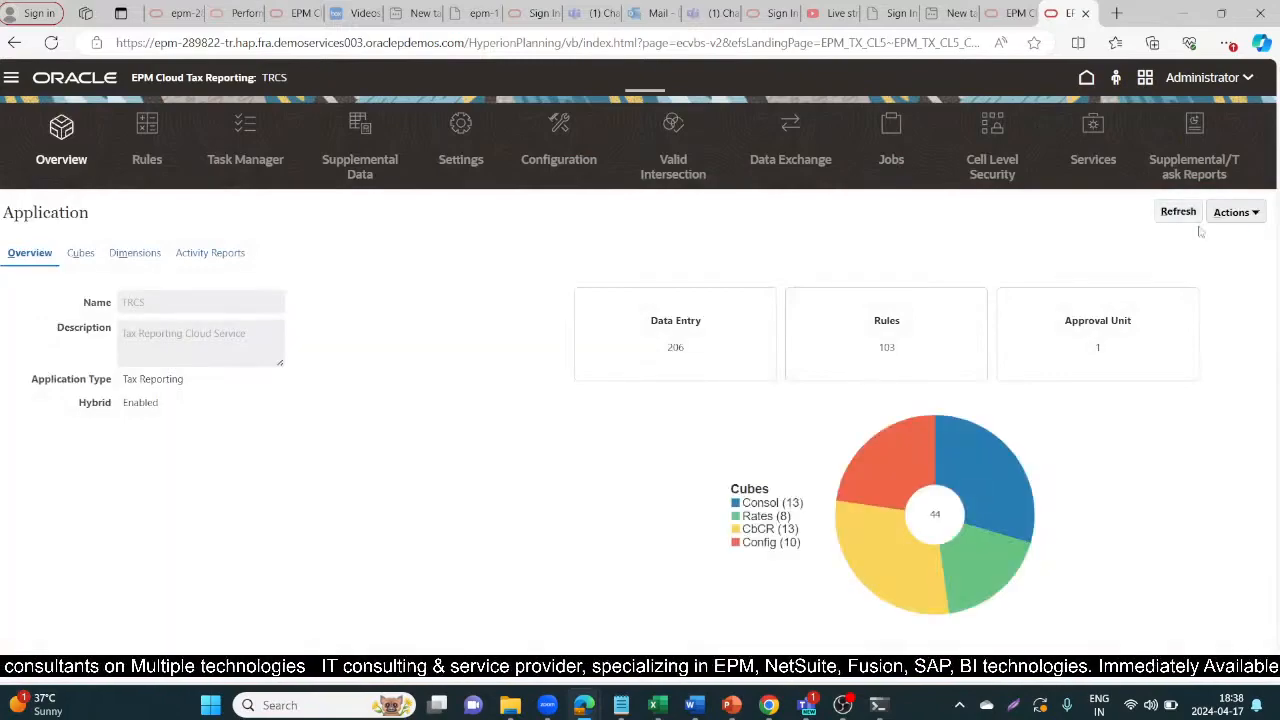
pyautogui.click(1240, 212)
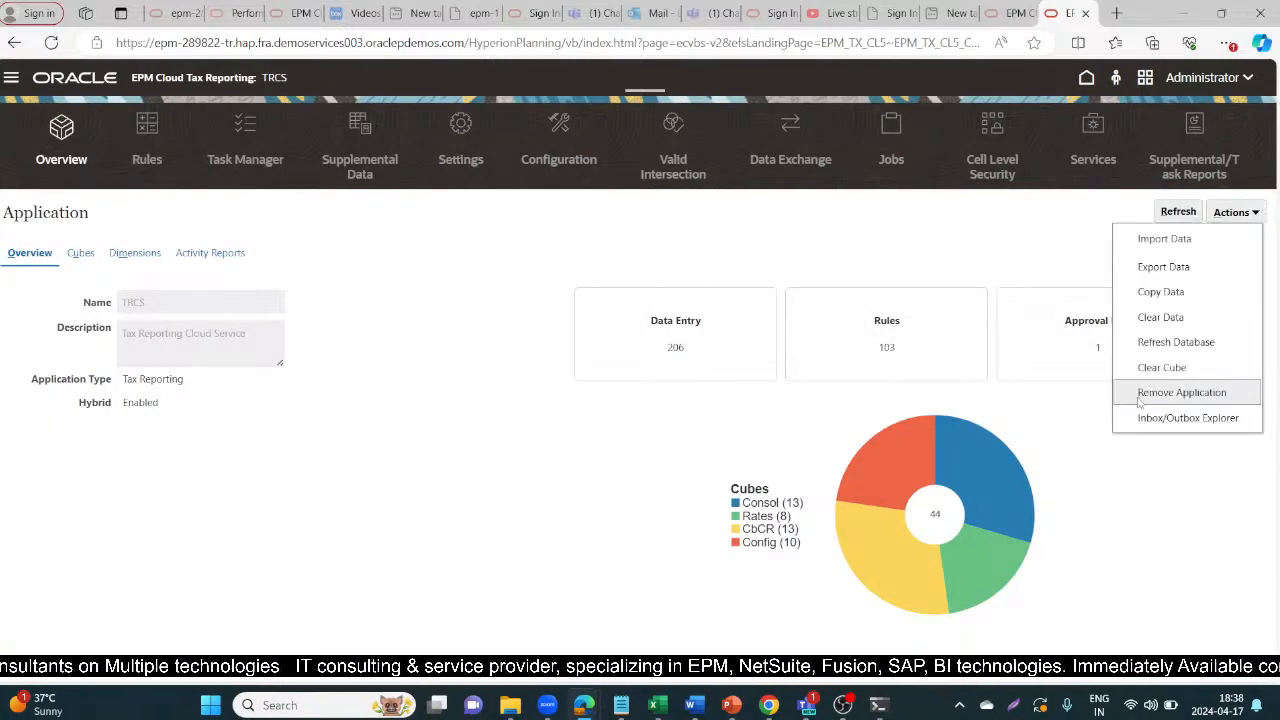
pyautogui.click(1185, 424)
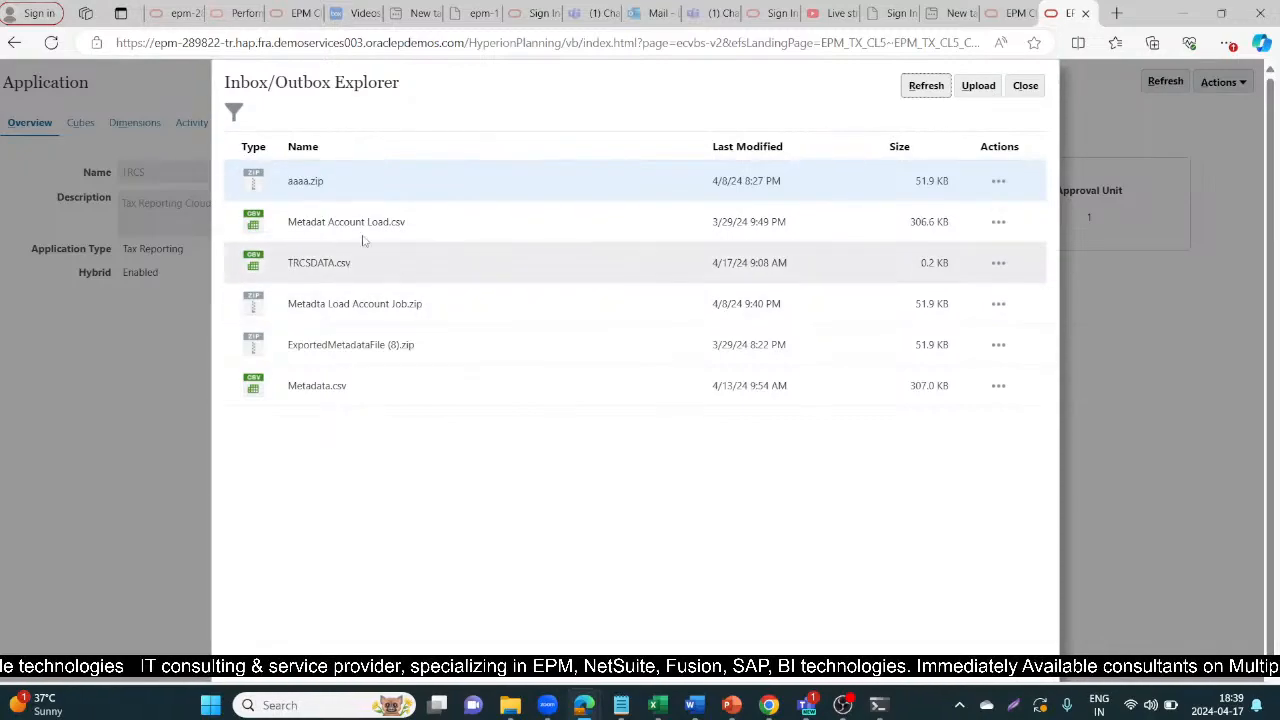
pyautogui.click(1024, 86)
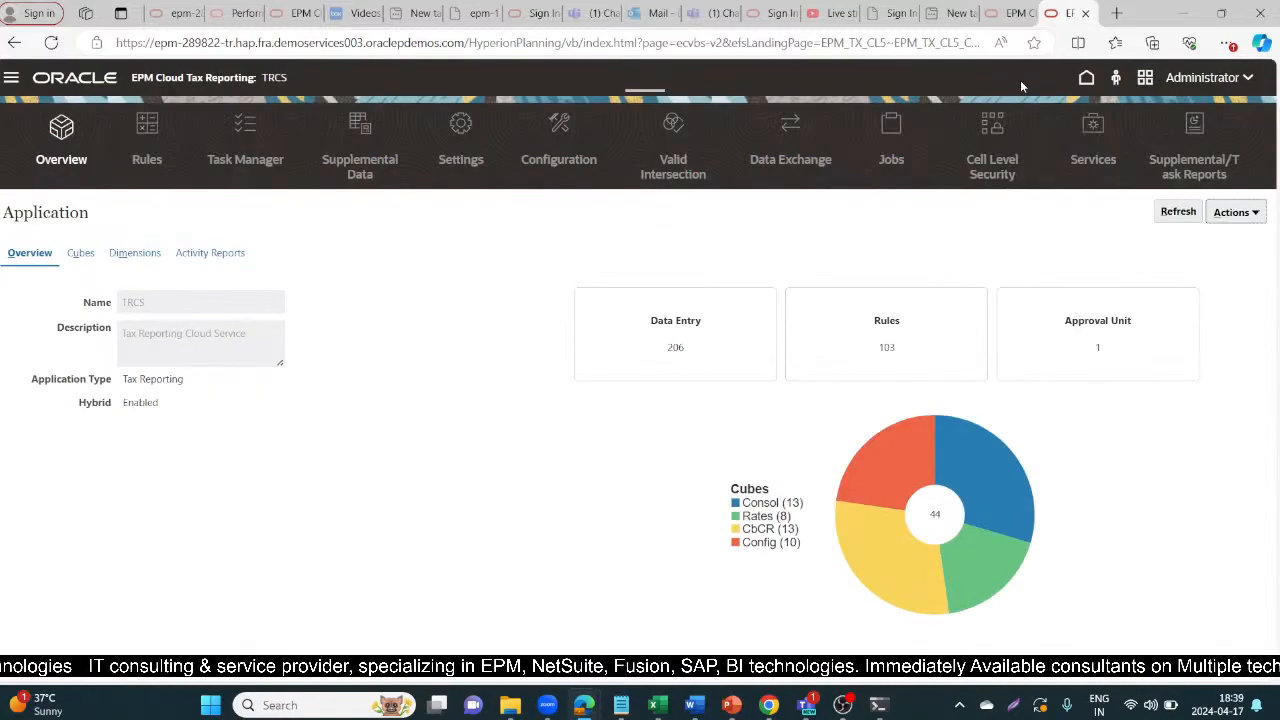
# Step: Open the application's Import Data jobs and compare the saved job name with the one in the importdata command
pyautogui.click(1236, 212)
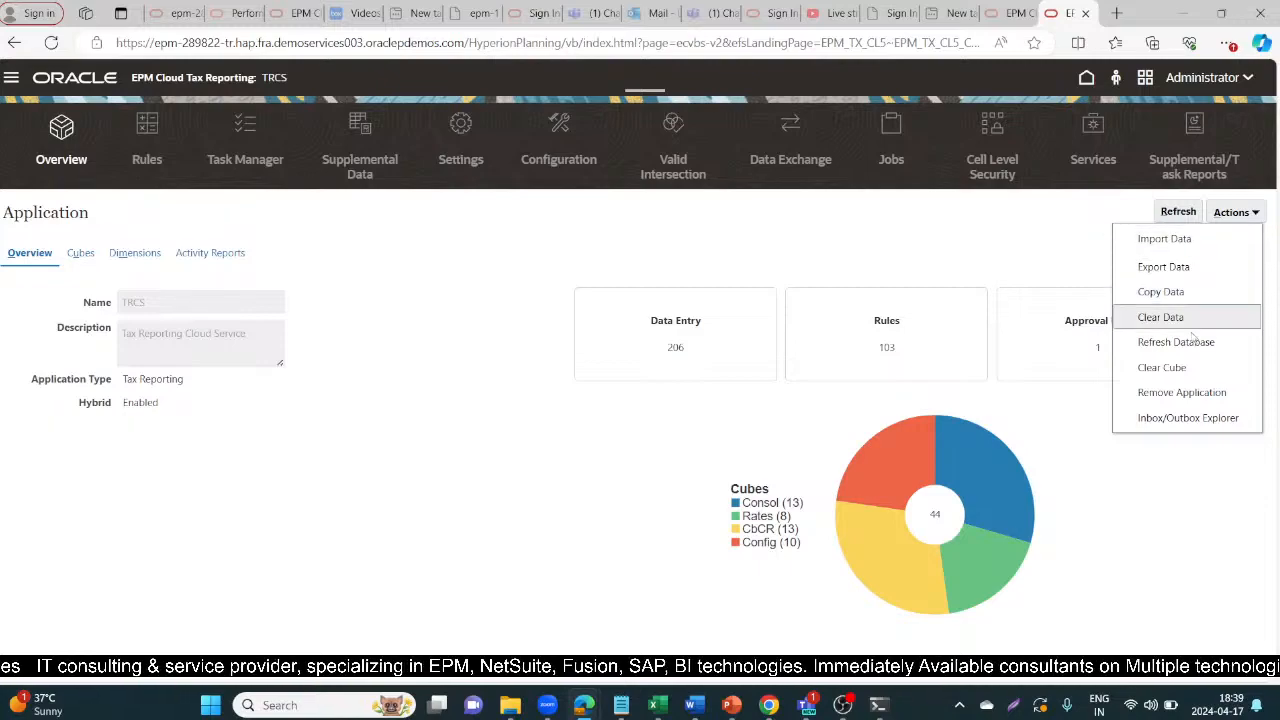
pyautogui.click(1178, 250)
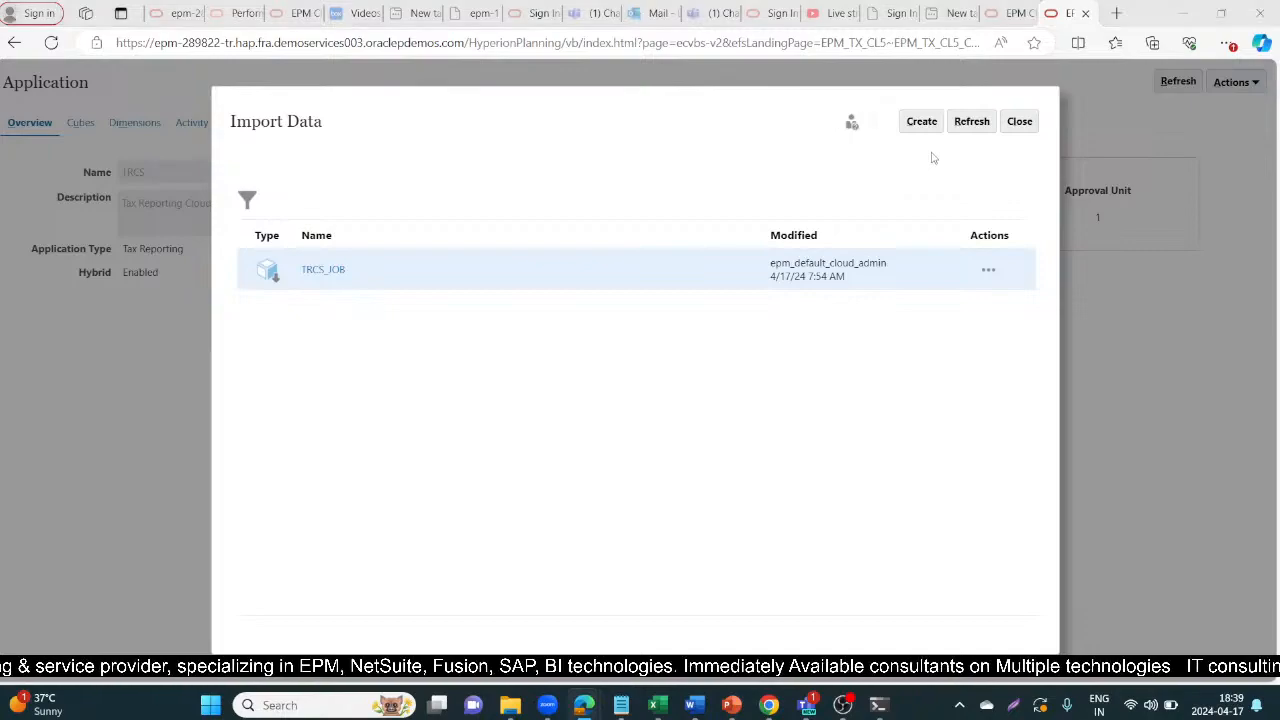
pyautogui.hotkey('alt', 'Tab')
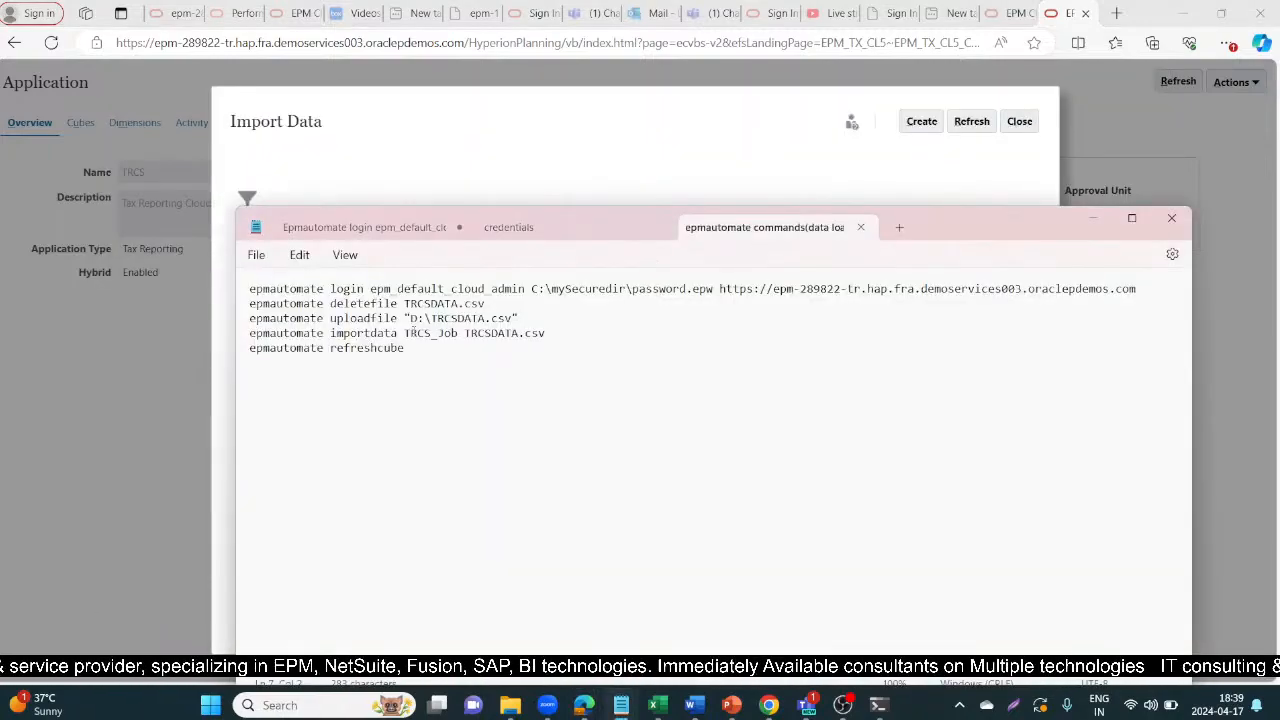
pyautogui.moveTo(404, 333); pyautogui.dragTo(458, 337)
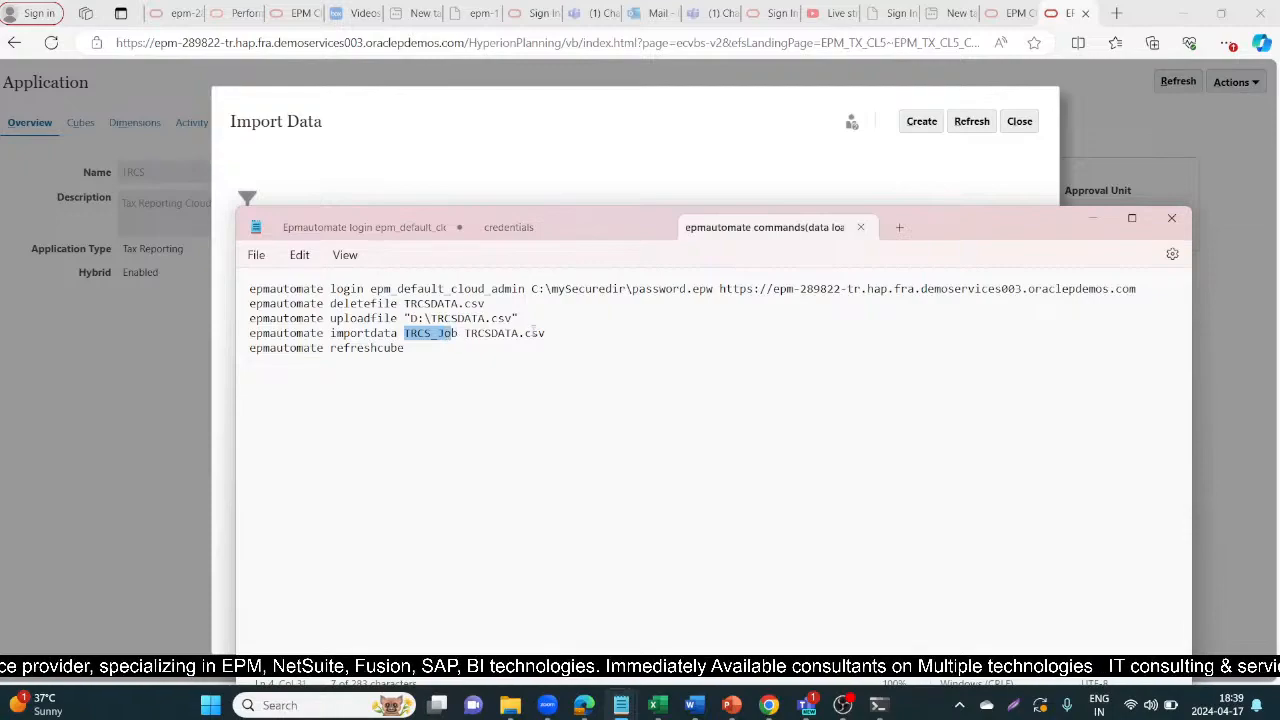
pyautogui.hotkey('alt', 'Tab')
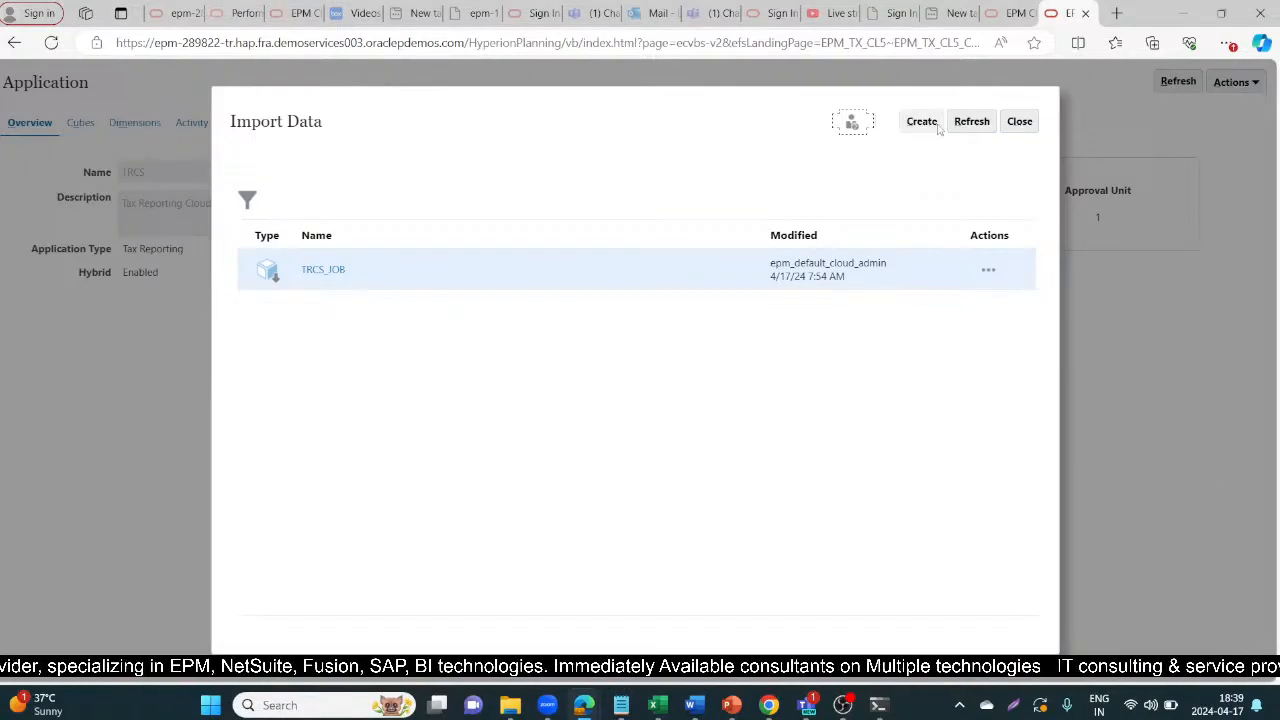
# Step: Create a new data import that uses the Inbox location and TRCSDATA.csv as its source file
pyautogui.click(927, 125)
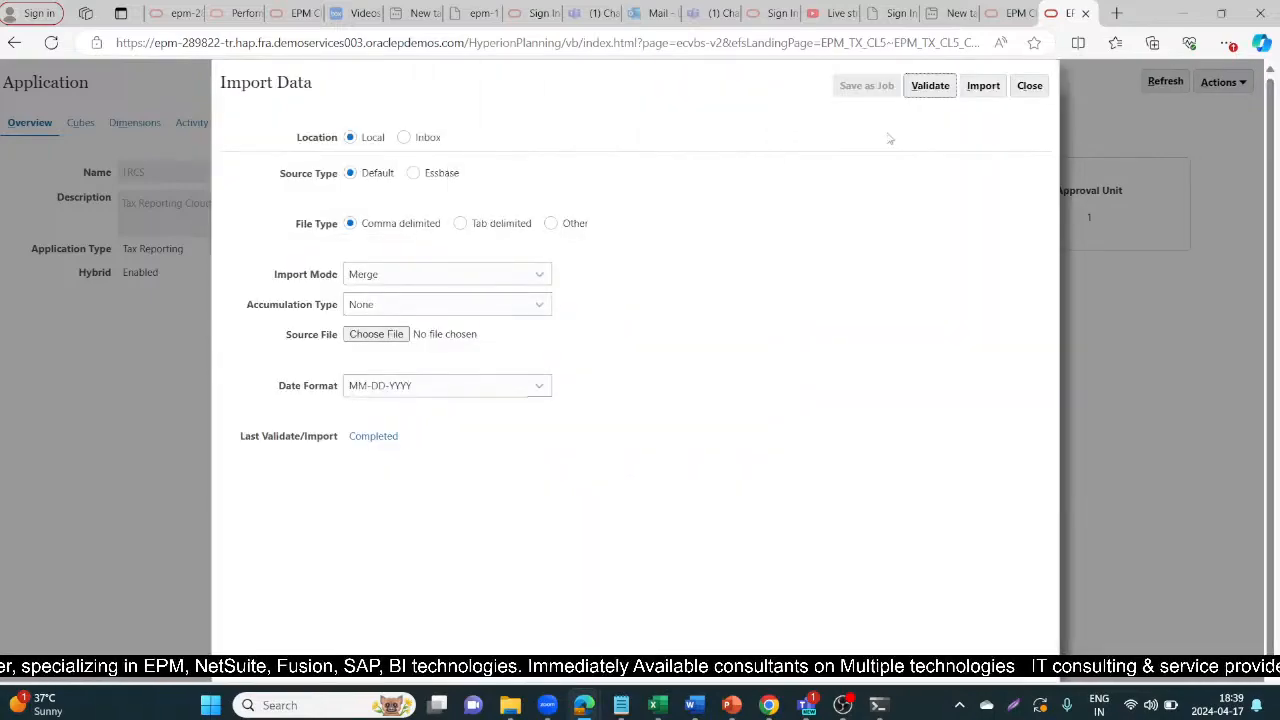
pyautogui.click(404, 137)
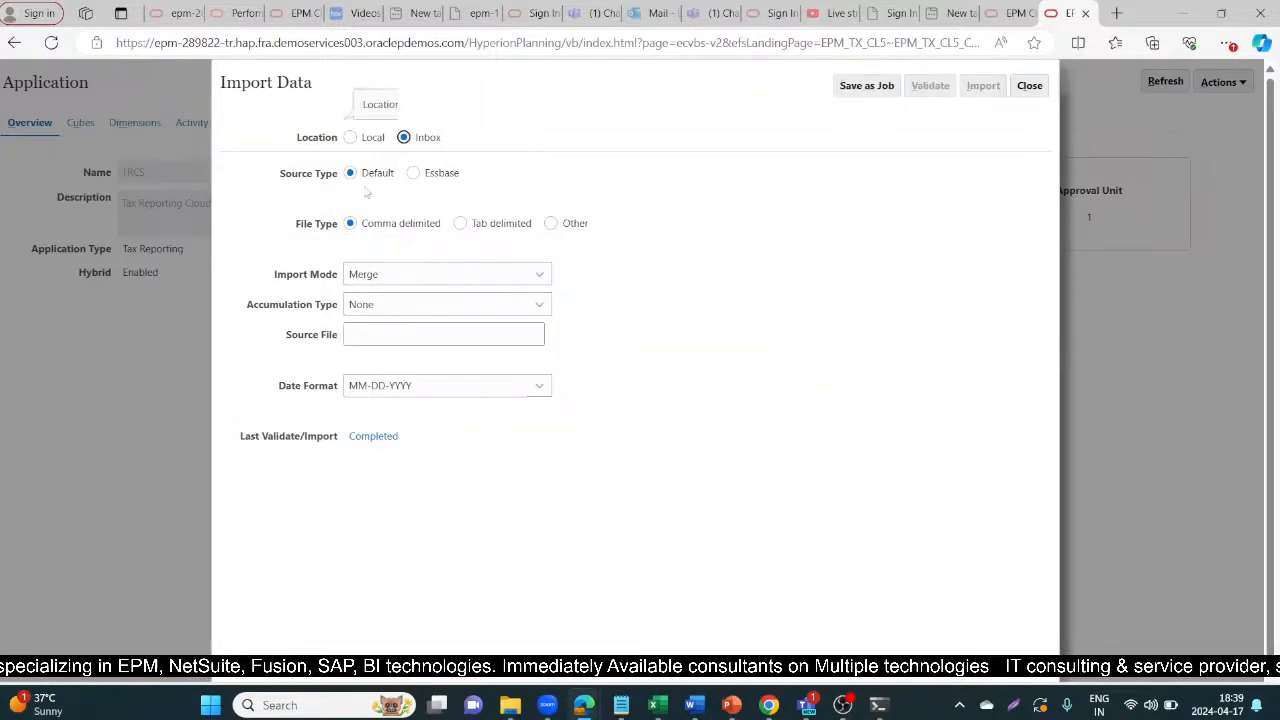
pyautogui.click(394, 333)
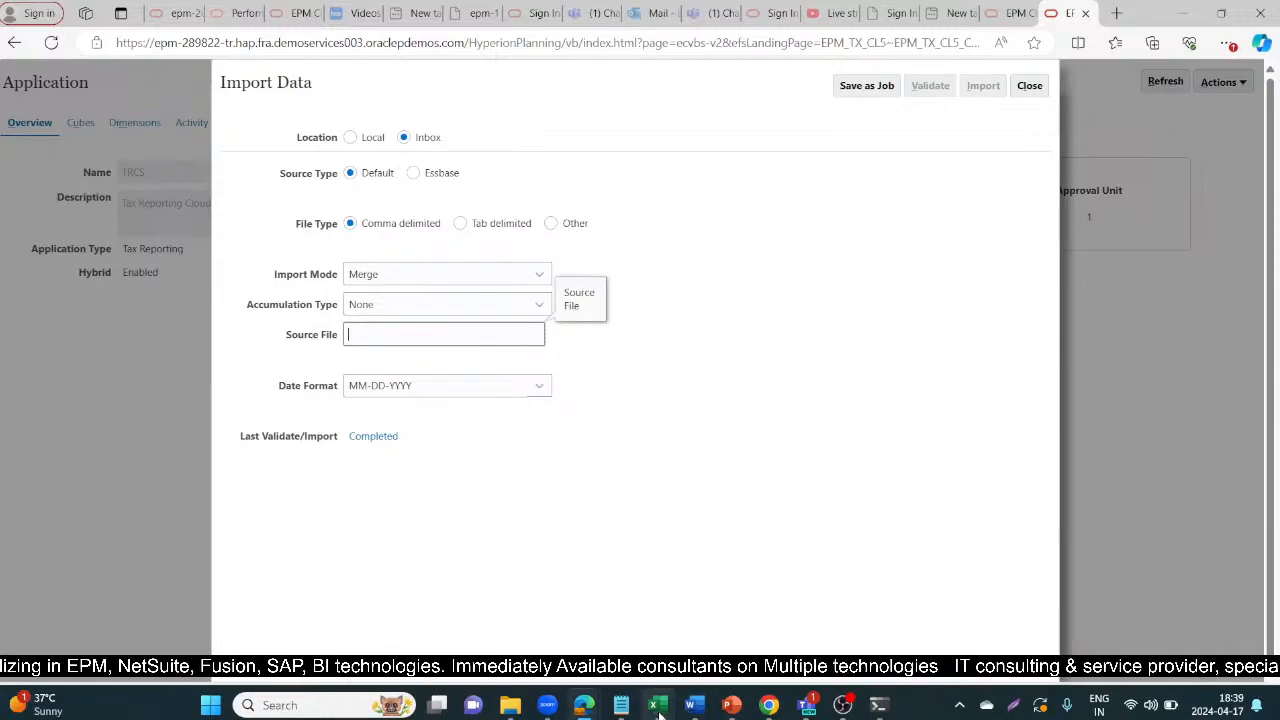
pyautogui.moveTo(658, 710)
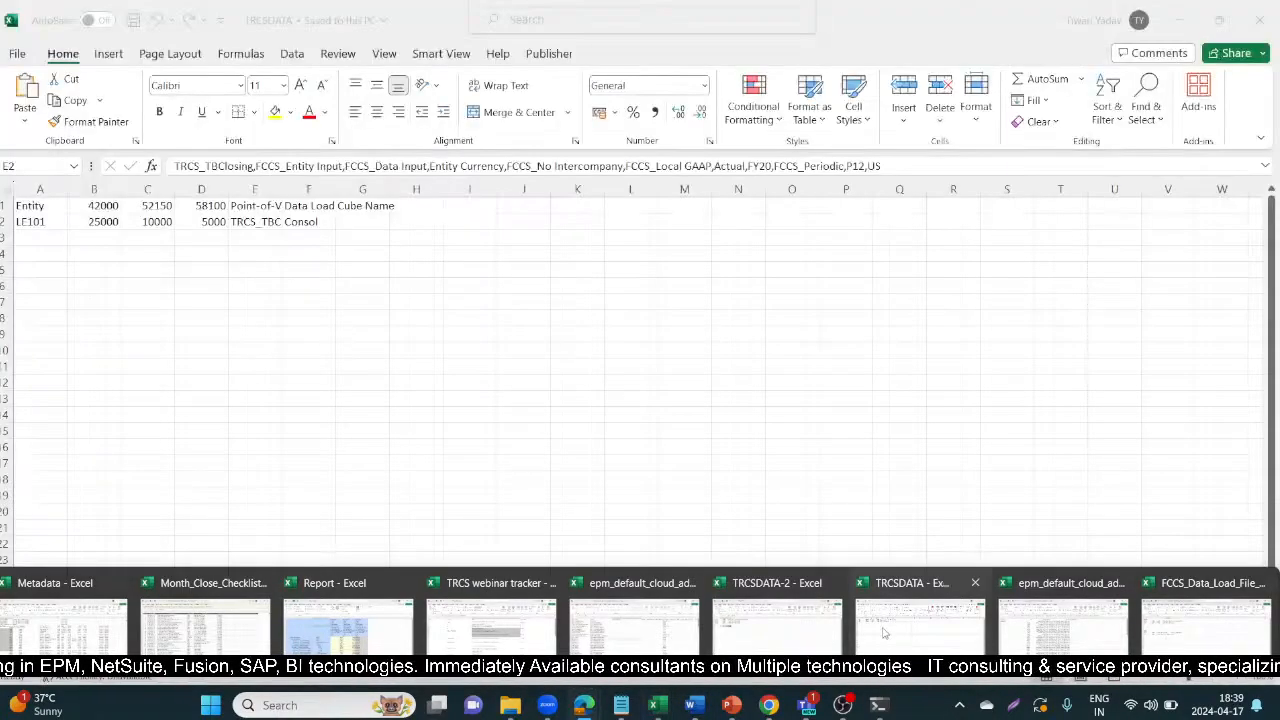
pyautogui.write('TR')
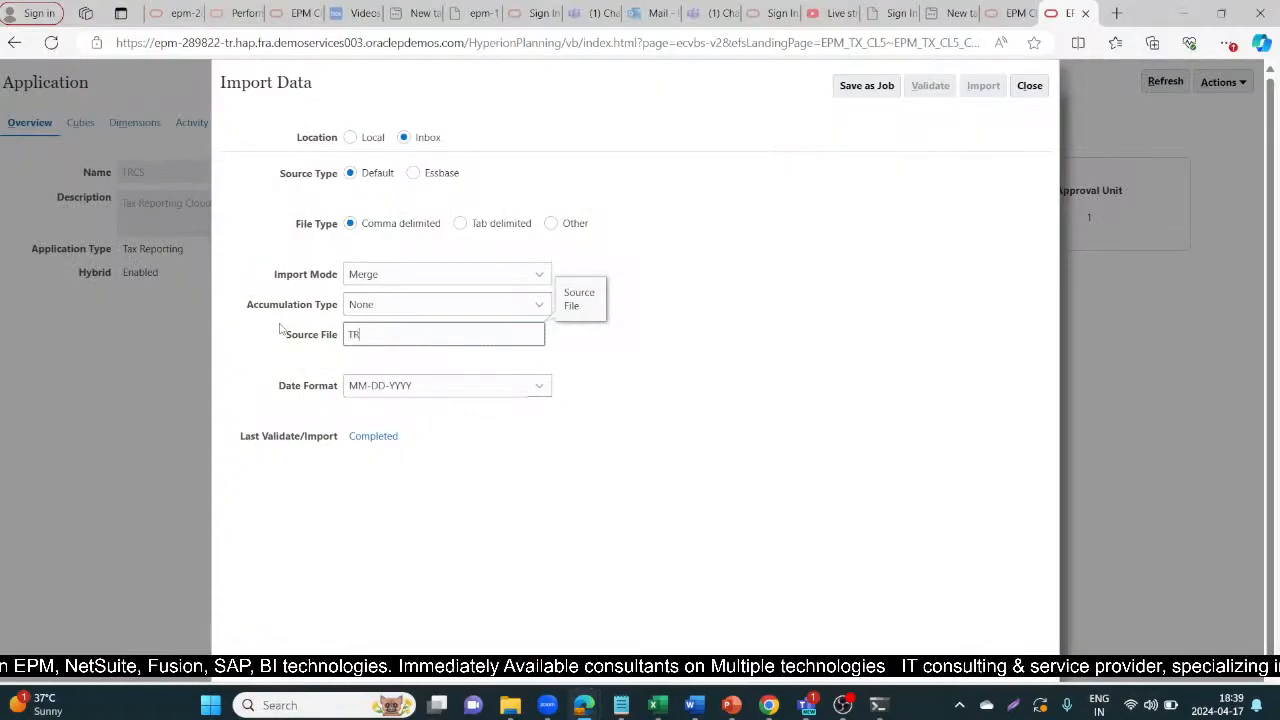
pyautogui.write('CSDATA.csv')
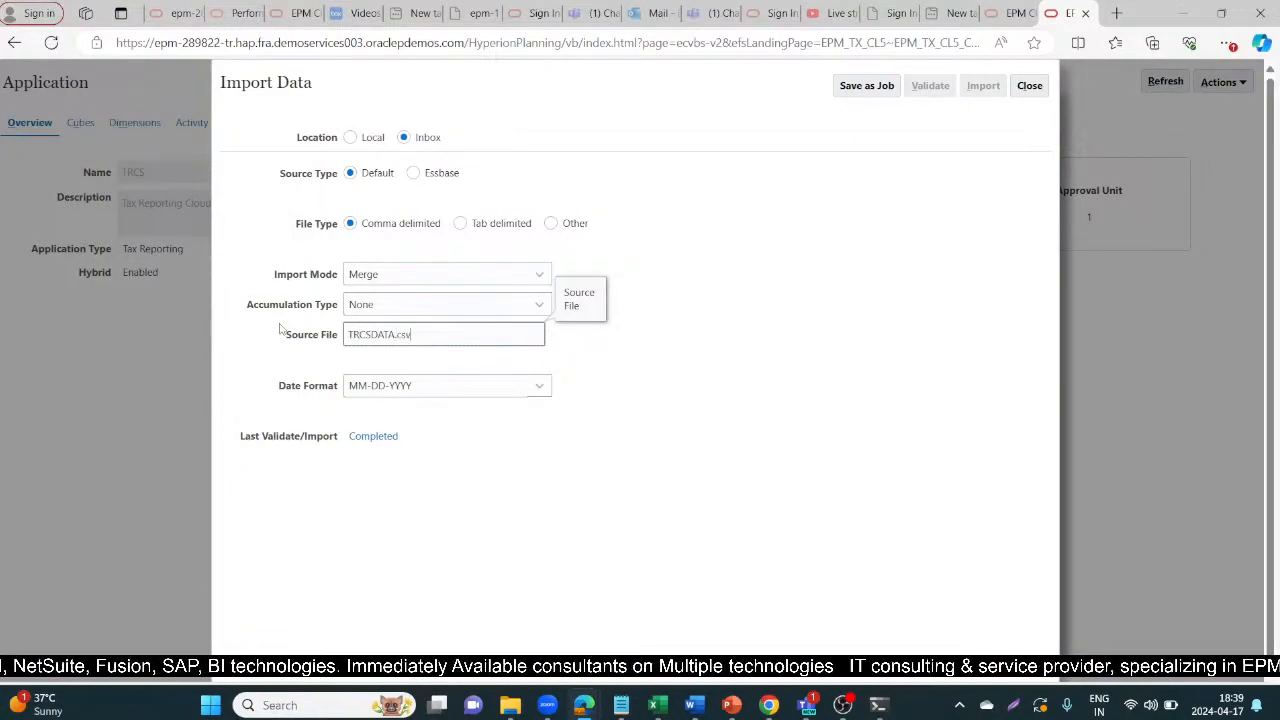
# Step: Save the import as a job named Job_Data with error file Error_Data, and return to the Import Data job list
pyautogui.click(868, 89)
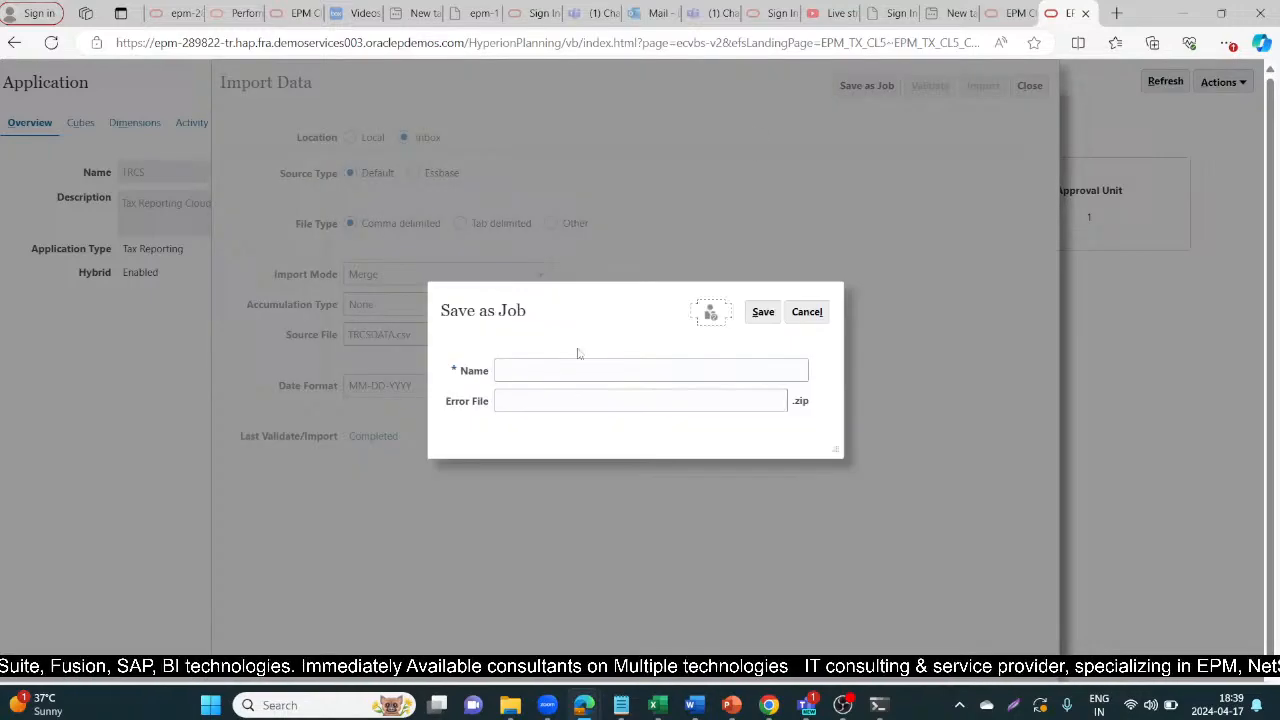
pyautogui.click(503, 372)
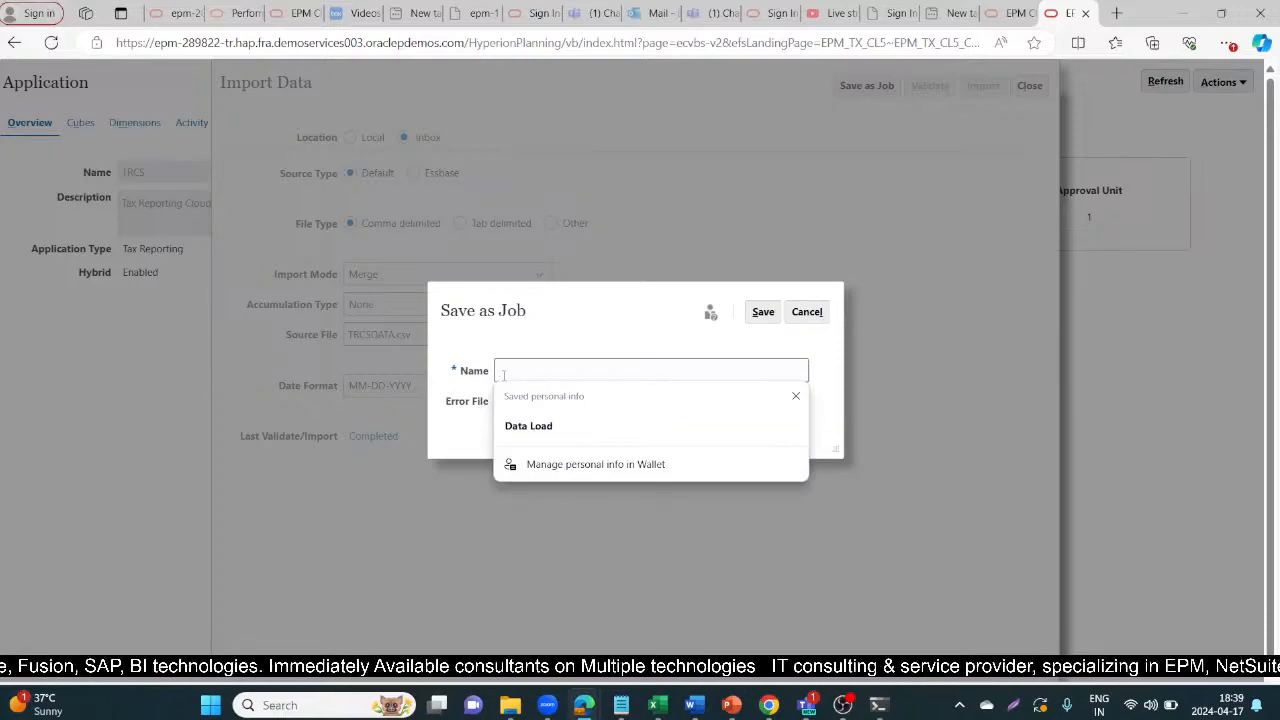
pyautogui.write('Job_')
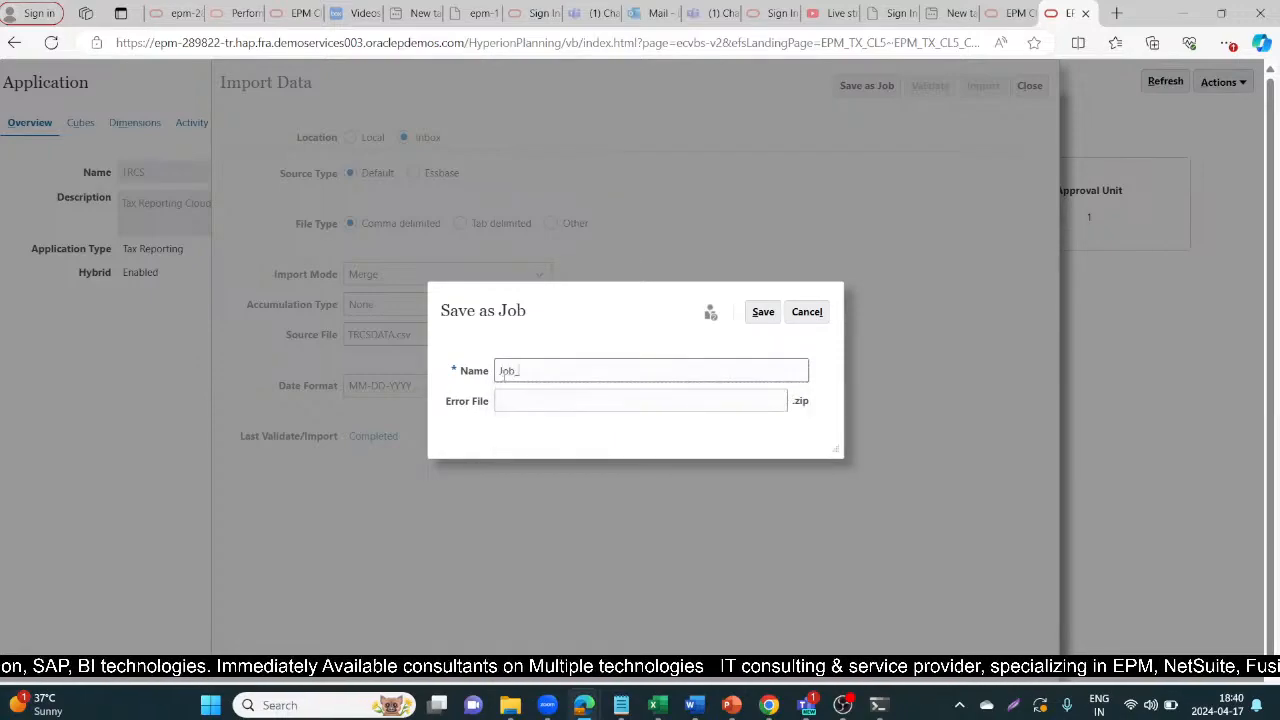
pyautogui.write('Data')
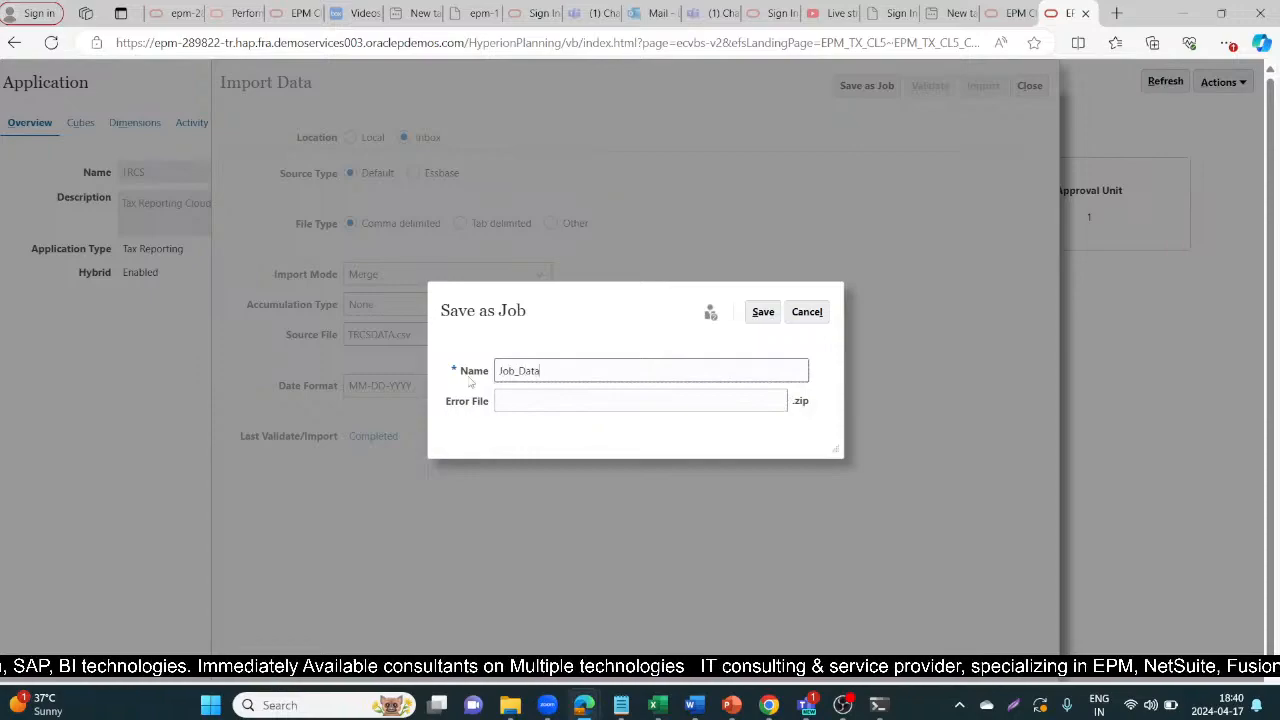
pyautogui.click(520, 400)
pyautogui.write('rror_')
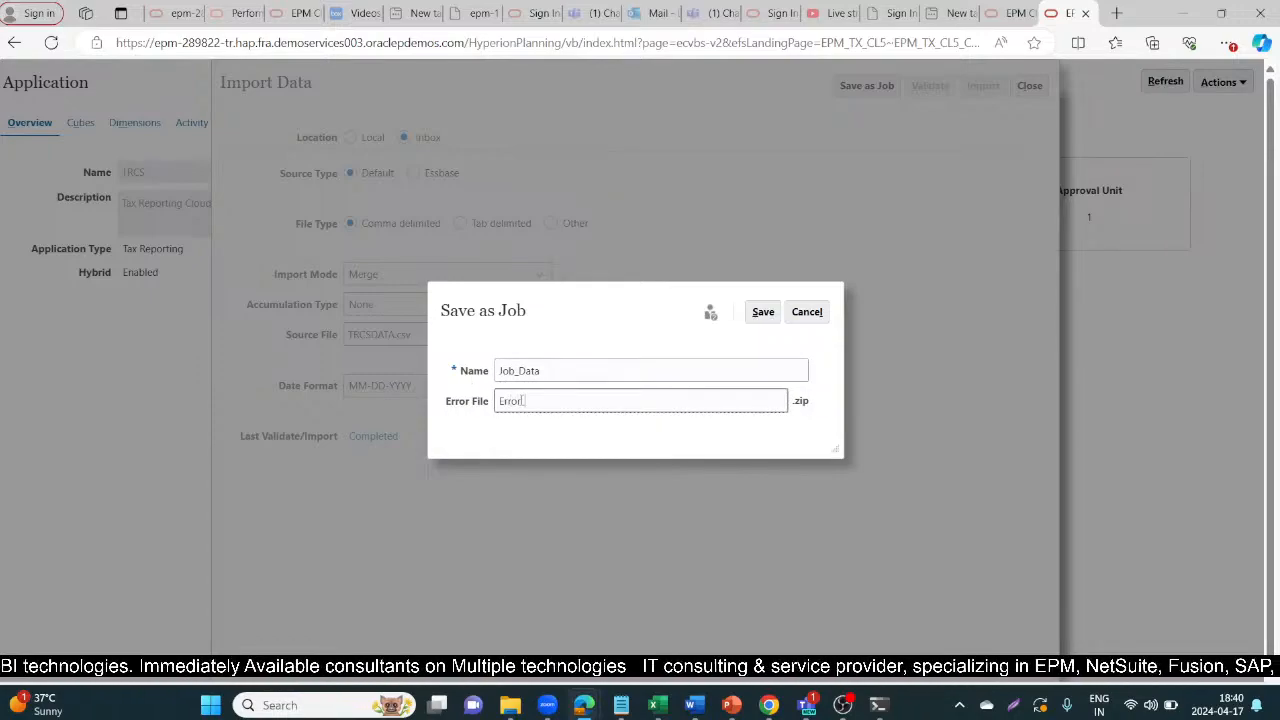
pyautogui.write('Data')
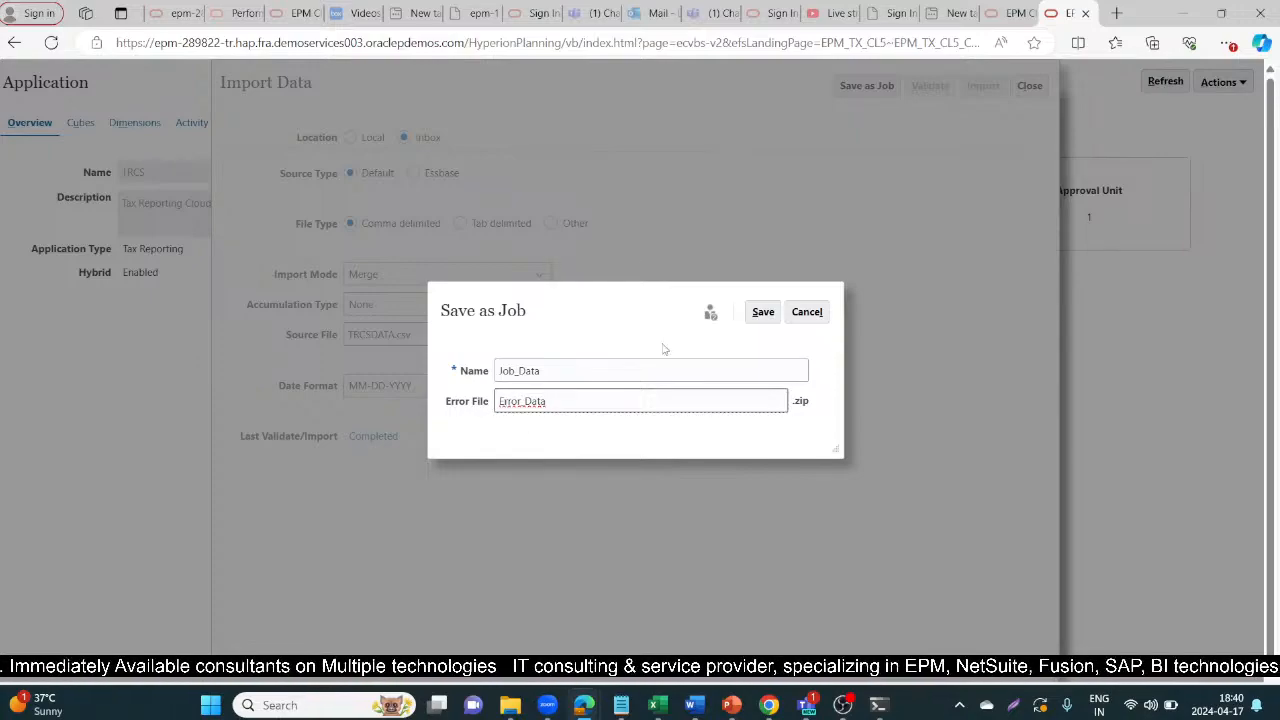
pyautogui.click(760, 314)
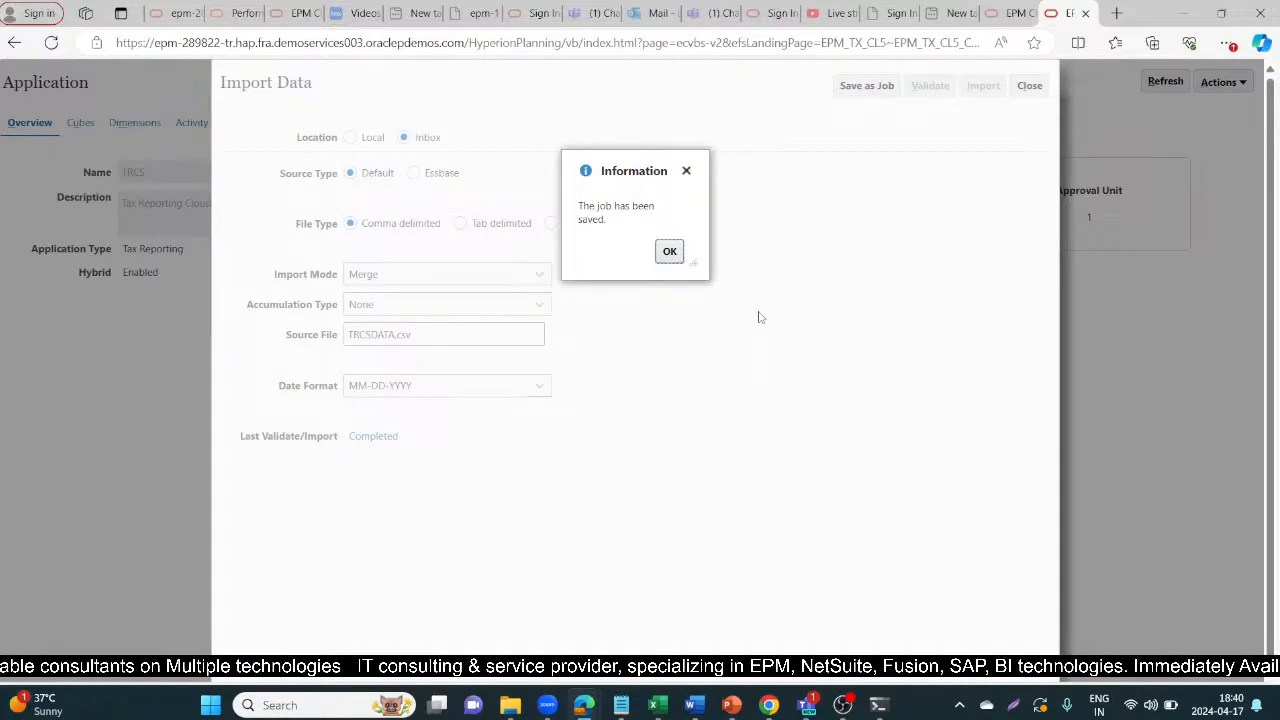
pyautogui.click(670, 251)
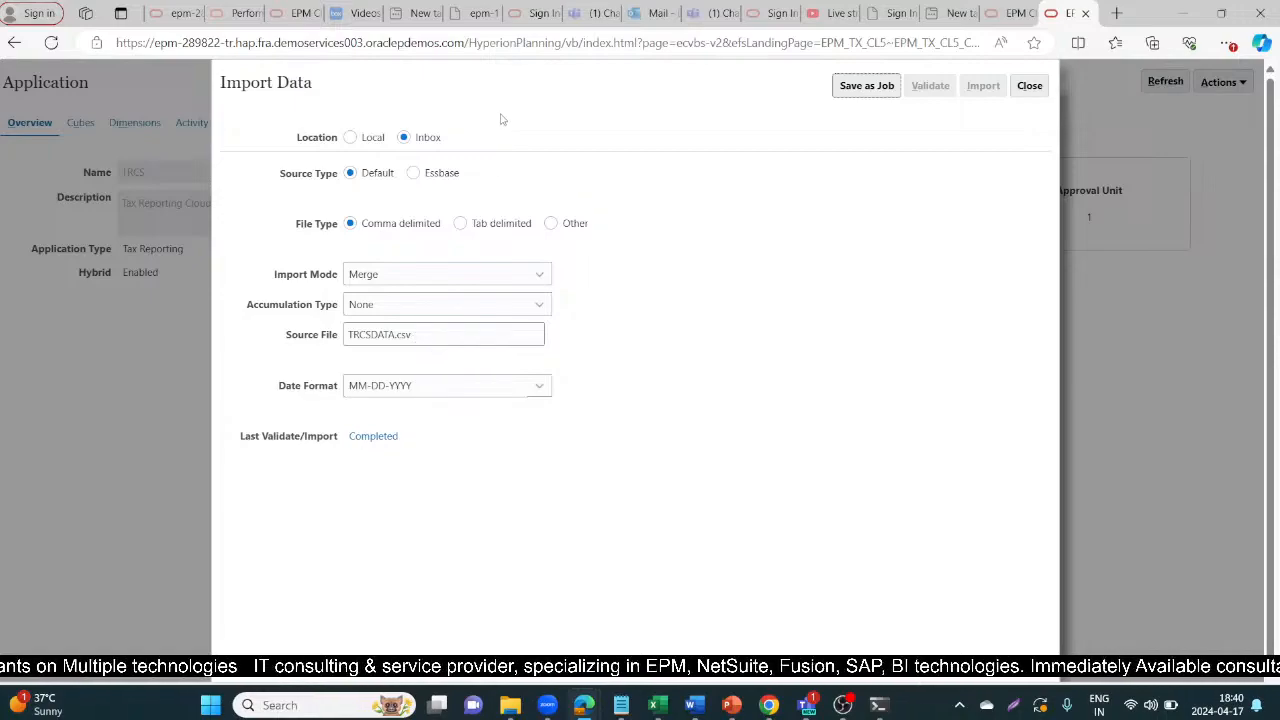
pyautogui.click(1030, 87)
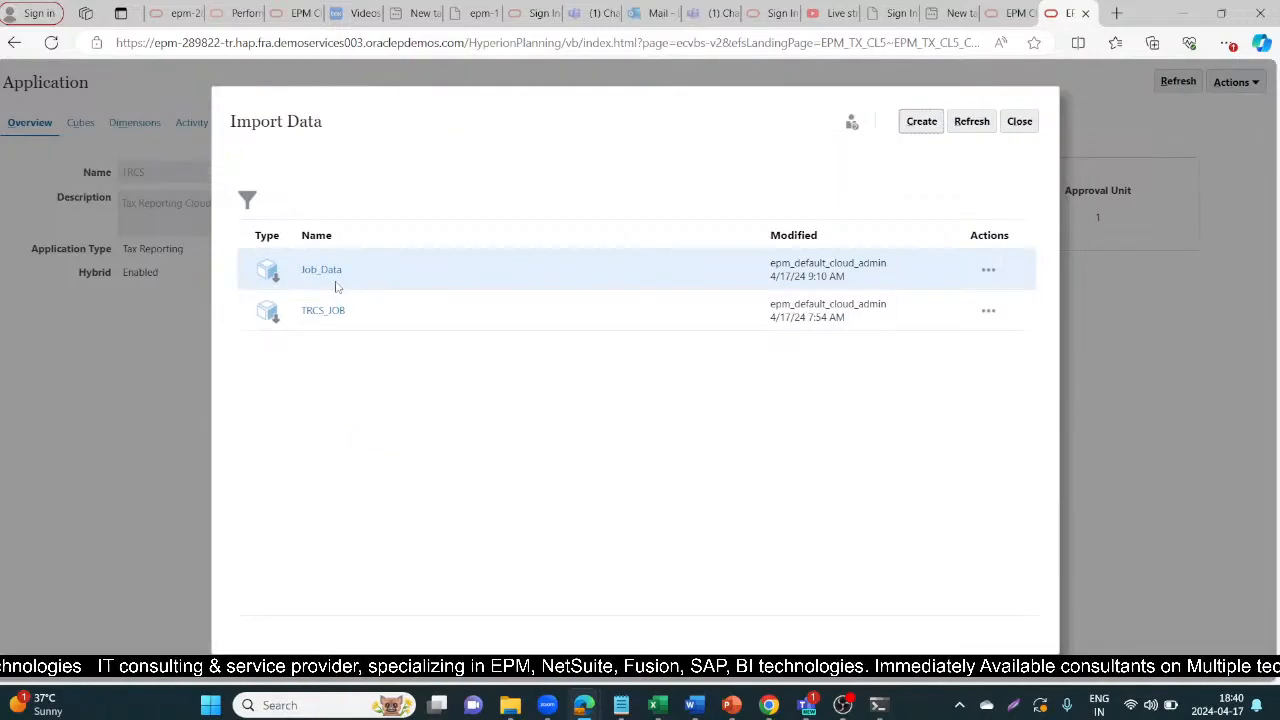
# Step: Copy the command epmautomate importdata TRCS_Job TRCSDATA.csv from the Notepad notes and paste it at the EPM Automate prompt
pyautogui.hotkey('alt', 'Tab')
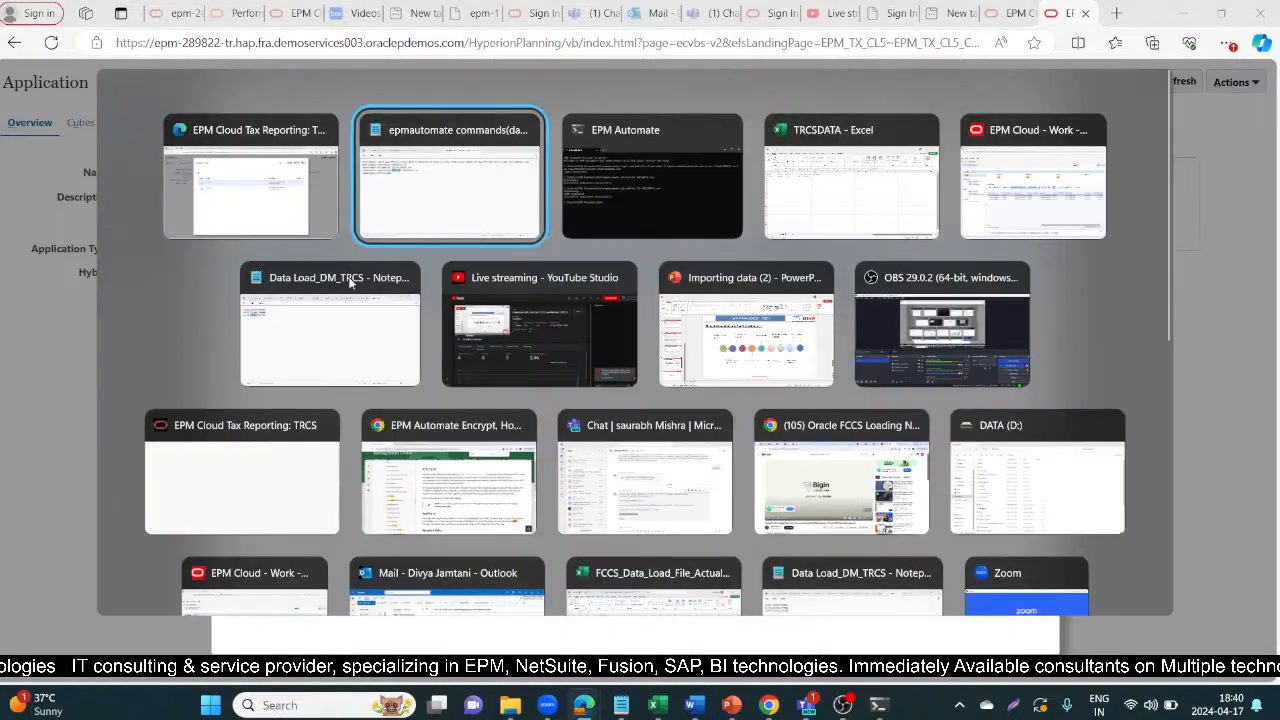
pyautogui.hotkey('alt', 'Tab')
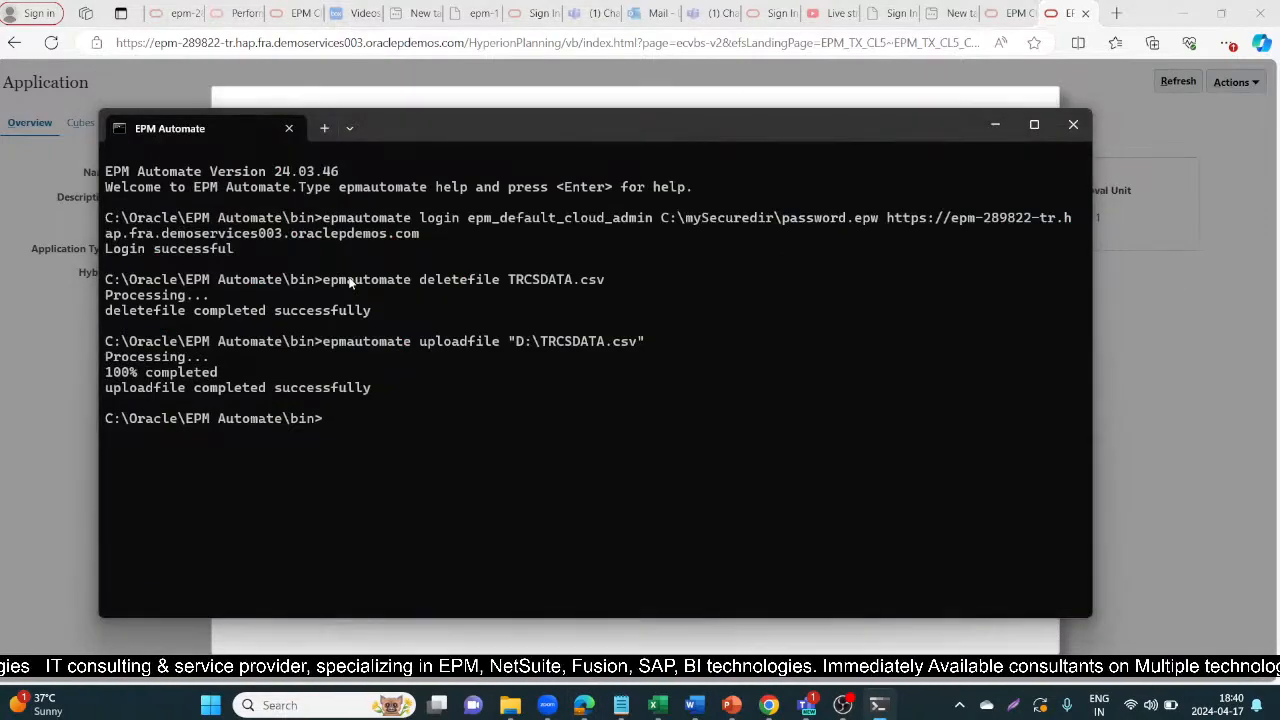
pyautogui.hotkey('alt', 'Tab')
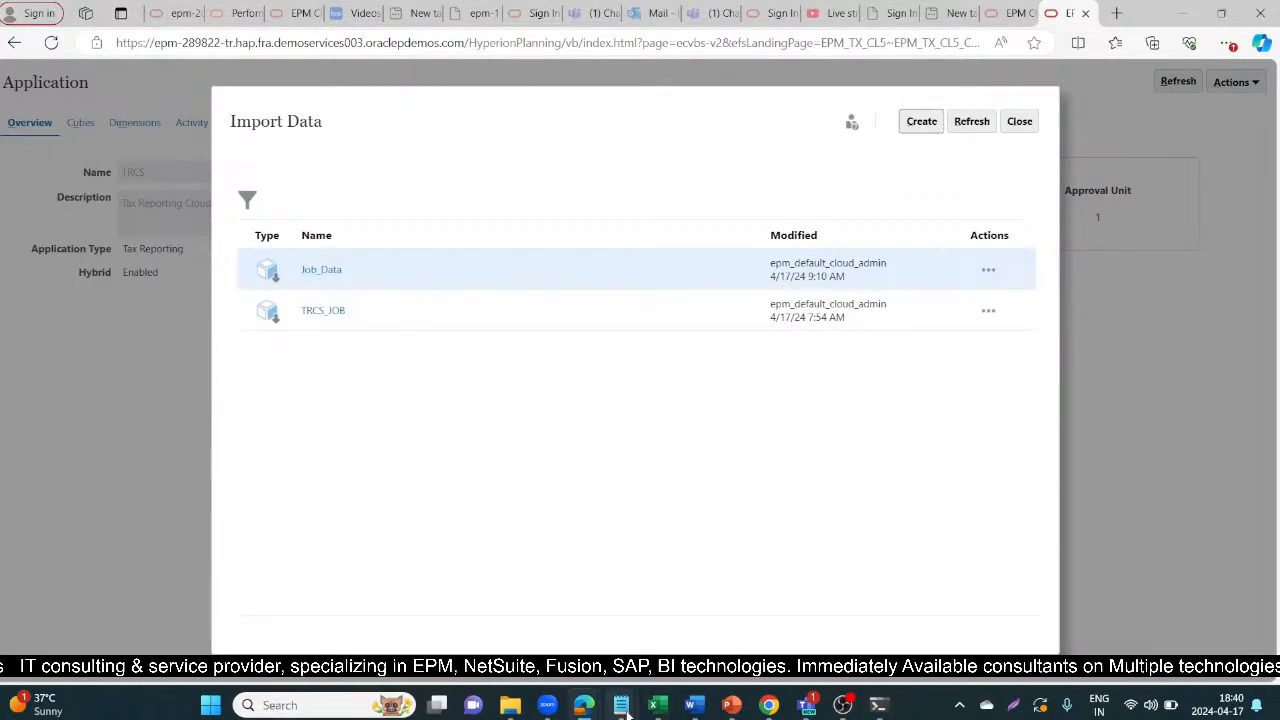
pyautogui.moveTo(624, 706)
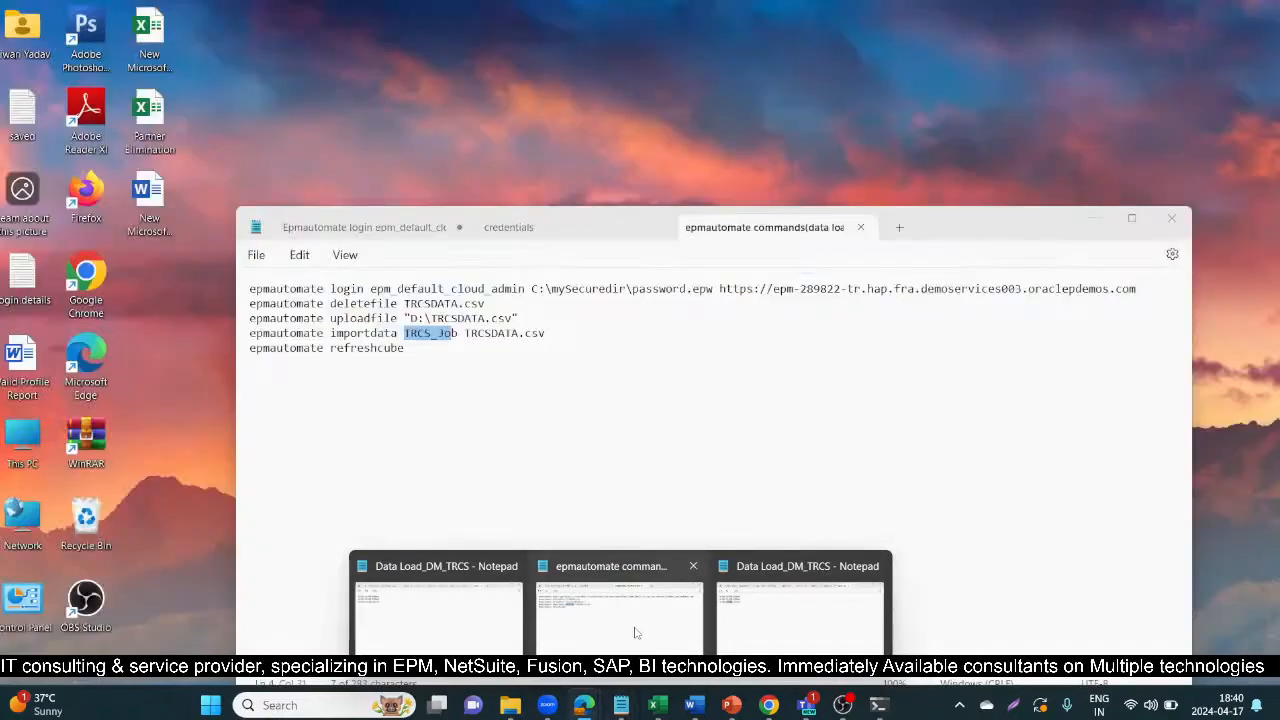
pyautogui.click(634, 627)
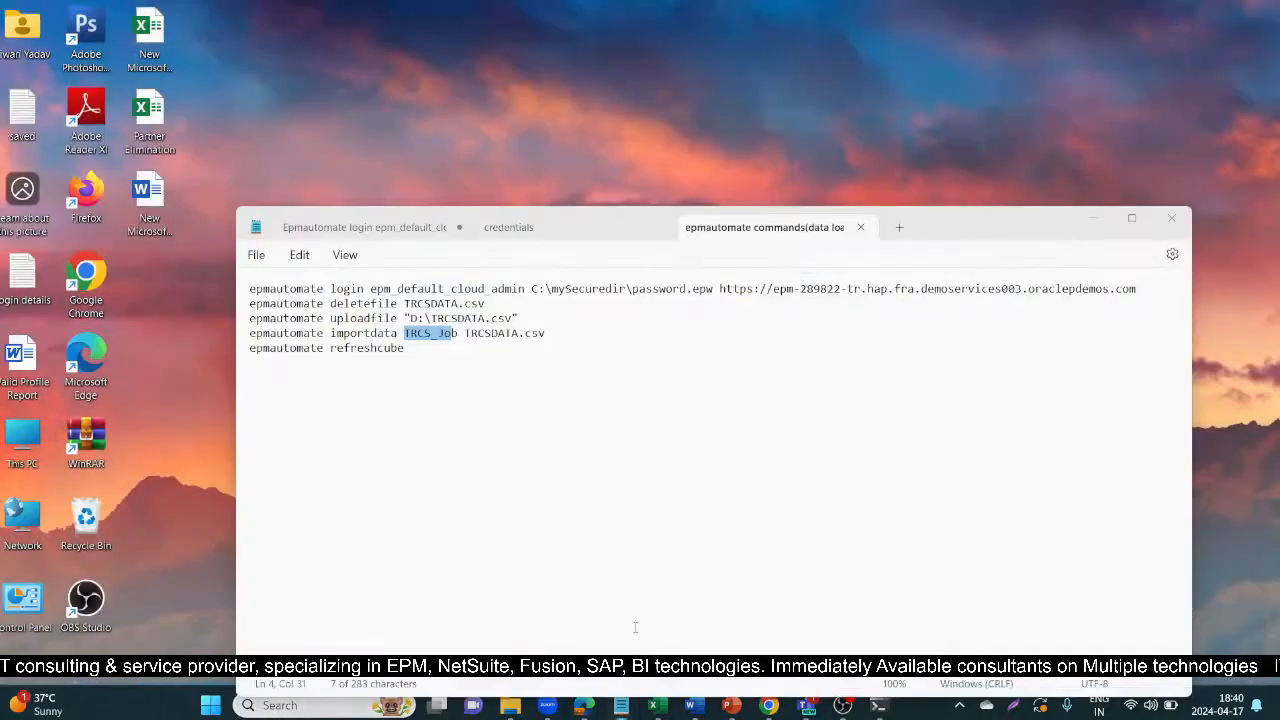
pyautogui.click(366, 438)
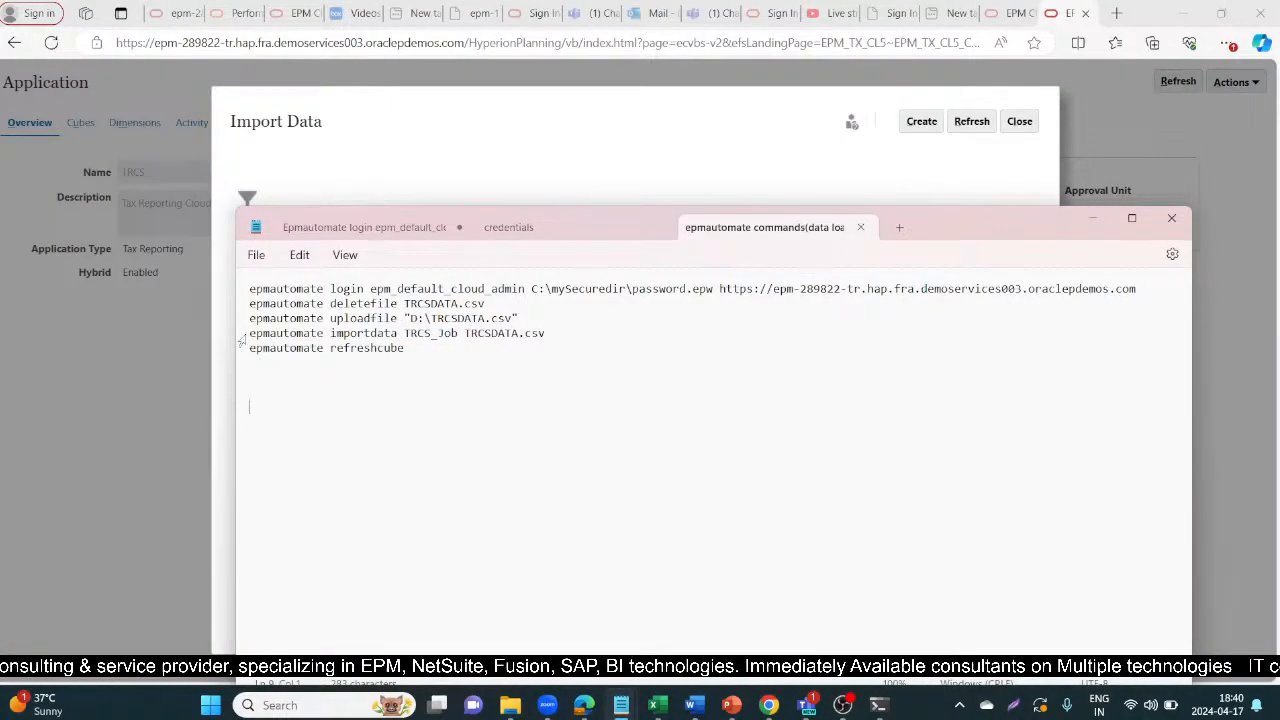
pyautogui.moveTo(249, 333); pyautogui.dragTo(546, 337)
pyautogui.hotkey('ctrl', 'c')
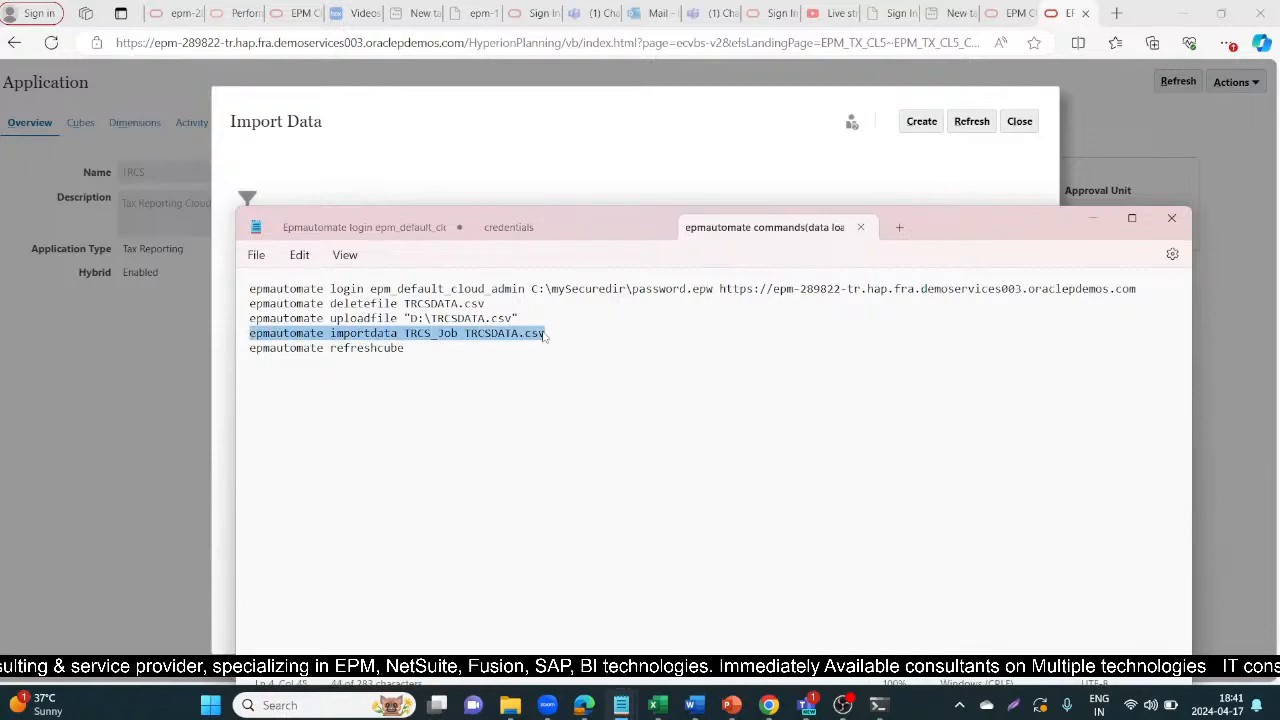
pyautogui.hotkey('alt', 'Tab')
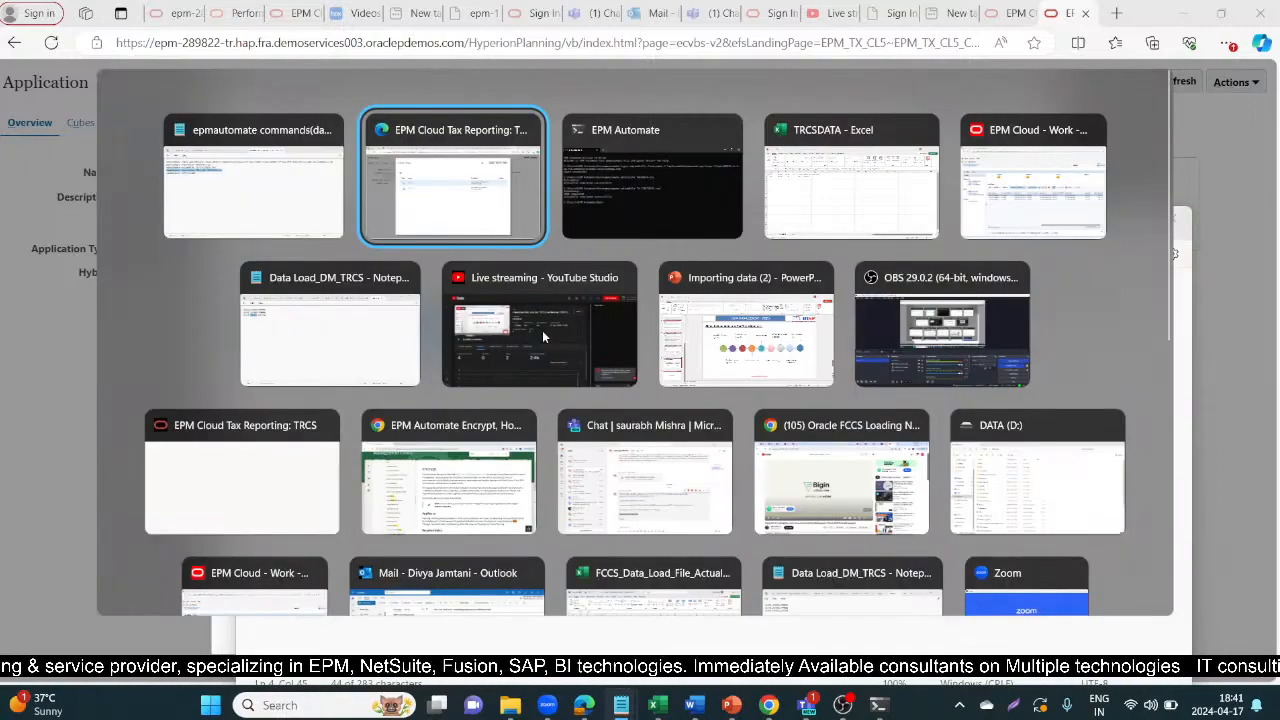
pyautogui.hotkey('alt', 'Tab')
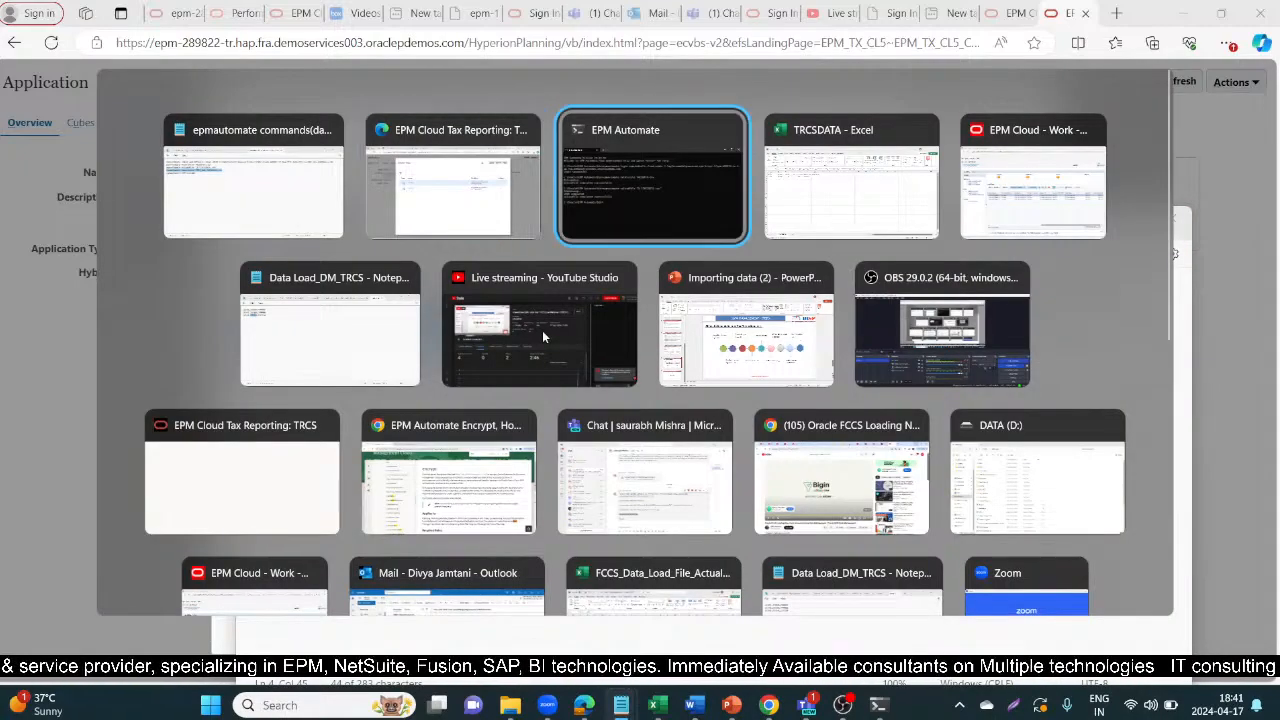
pyautogui.hotkey('ctrl', 'v')
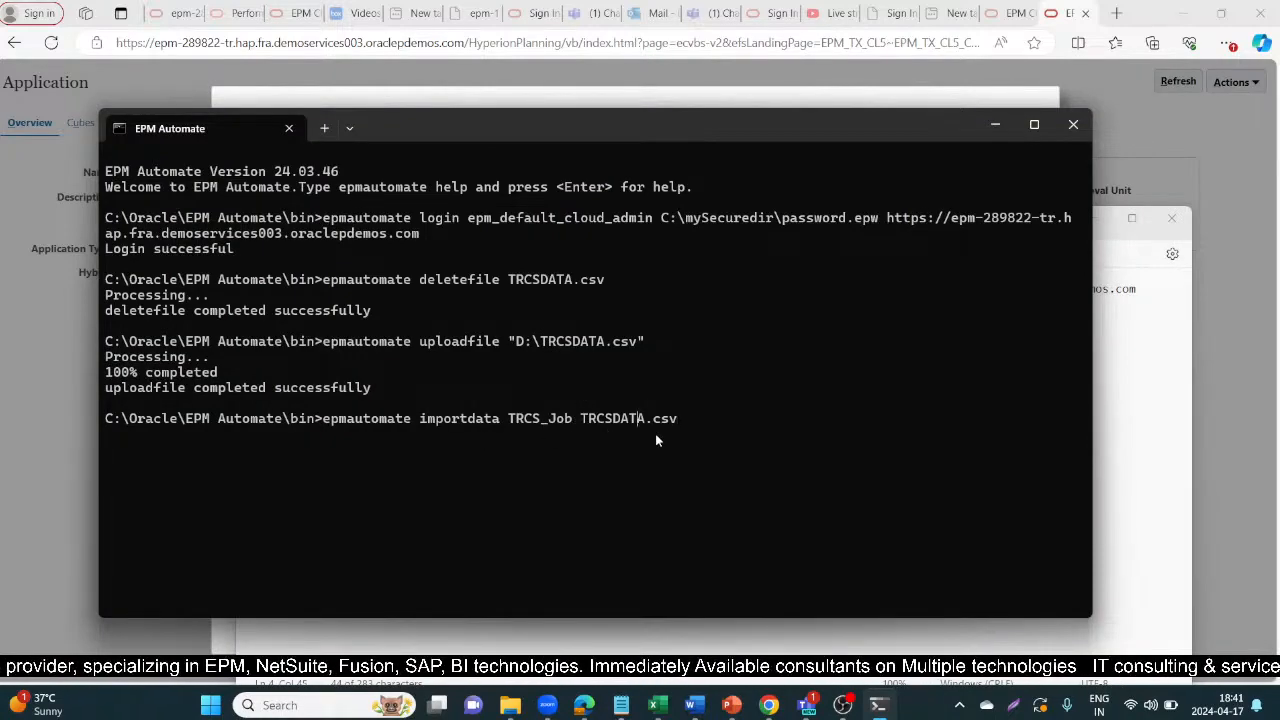
# Step: Remove the job name TRCS_Job from the pasted importdata command, keeping the TRCSDATA.csv argument
pyautogui.press('Left')
pyautogui.press('Left')
pyautogui.press('Left')
pyautogui.press('Left')
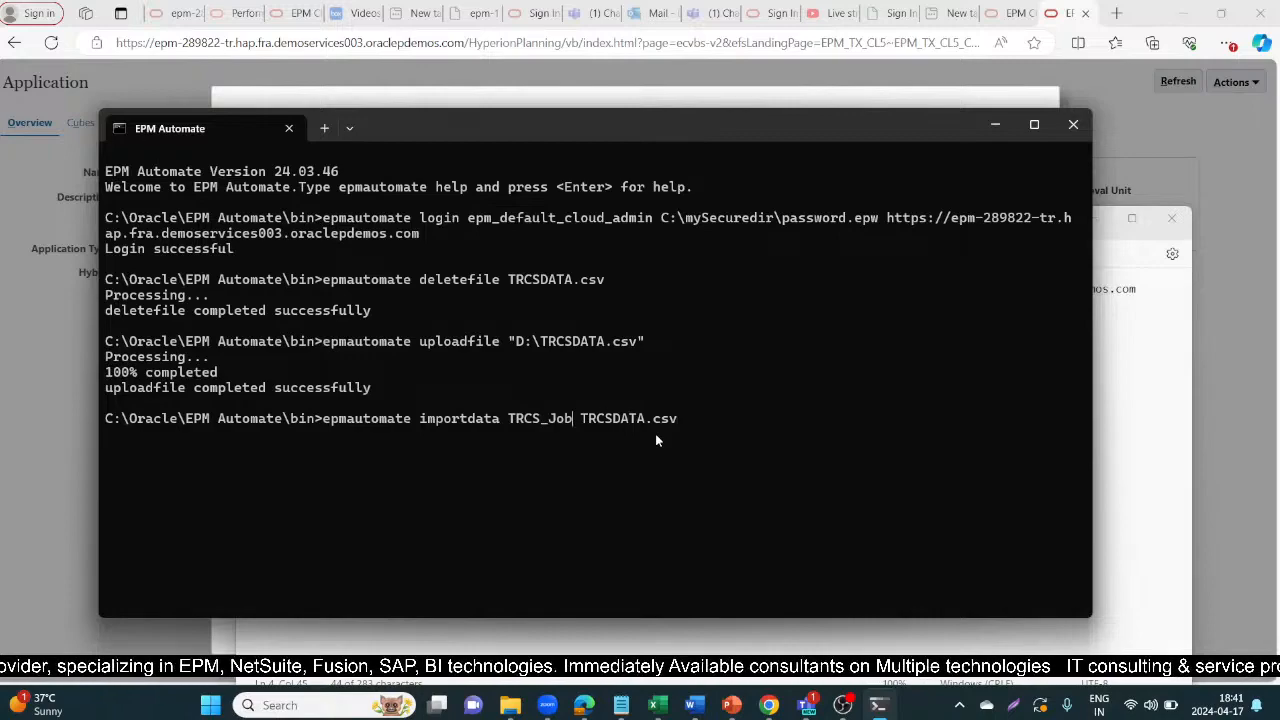
pyautogui.press('BackSpace')
pyautogui.press('BackSpace')
pyautogui.press('BackSpace')
pyautogui.press('BackSpace')
pyautogui.press('BackSpace')
pyautogui.press('BackSpace')
pyautogui.press('BackSpace')
pyautogui.press('BackSpace')
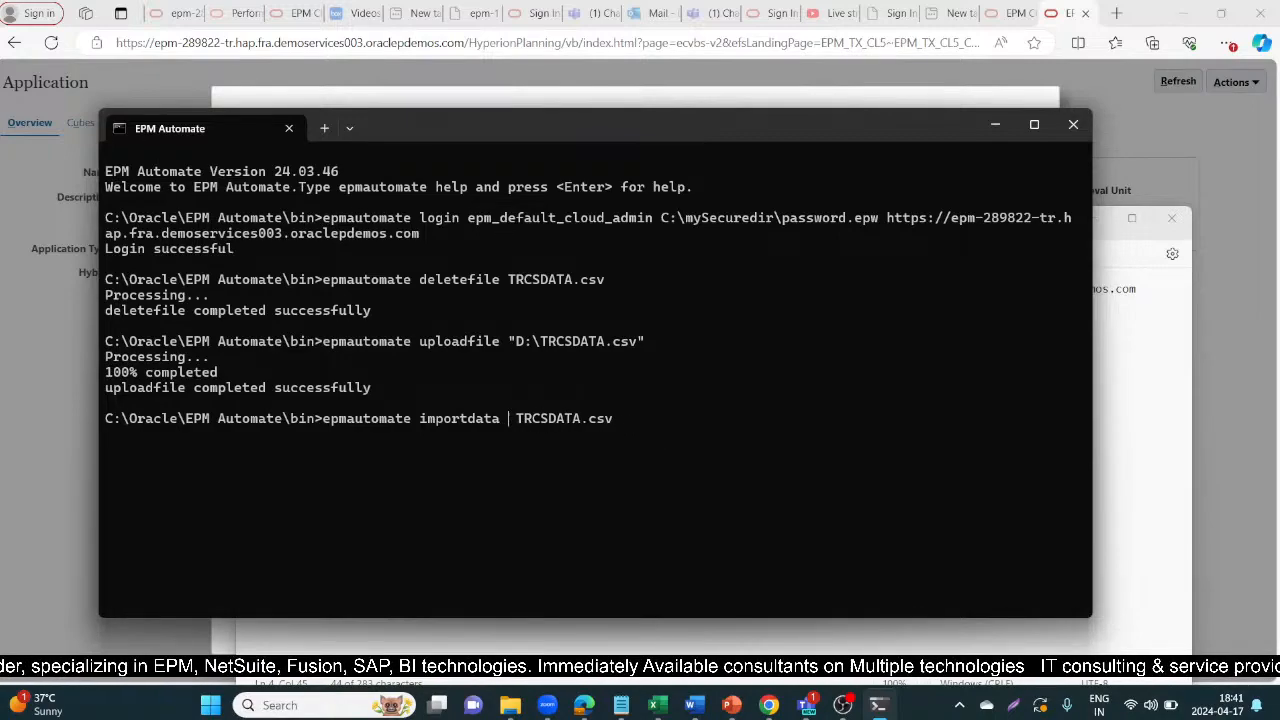
# Step: Copy the job name Job_Data from the Import Data list in Edge and insert it before TRCSDATA.csv in the EPM Automate command
pyautogui.hotkey('alt', 'Tab')
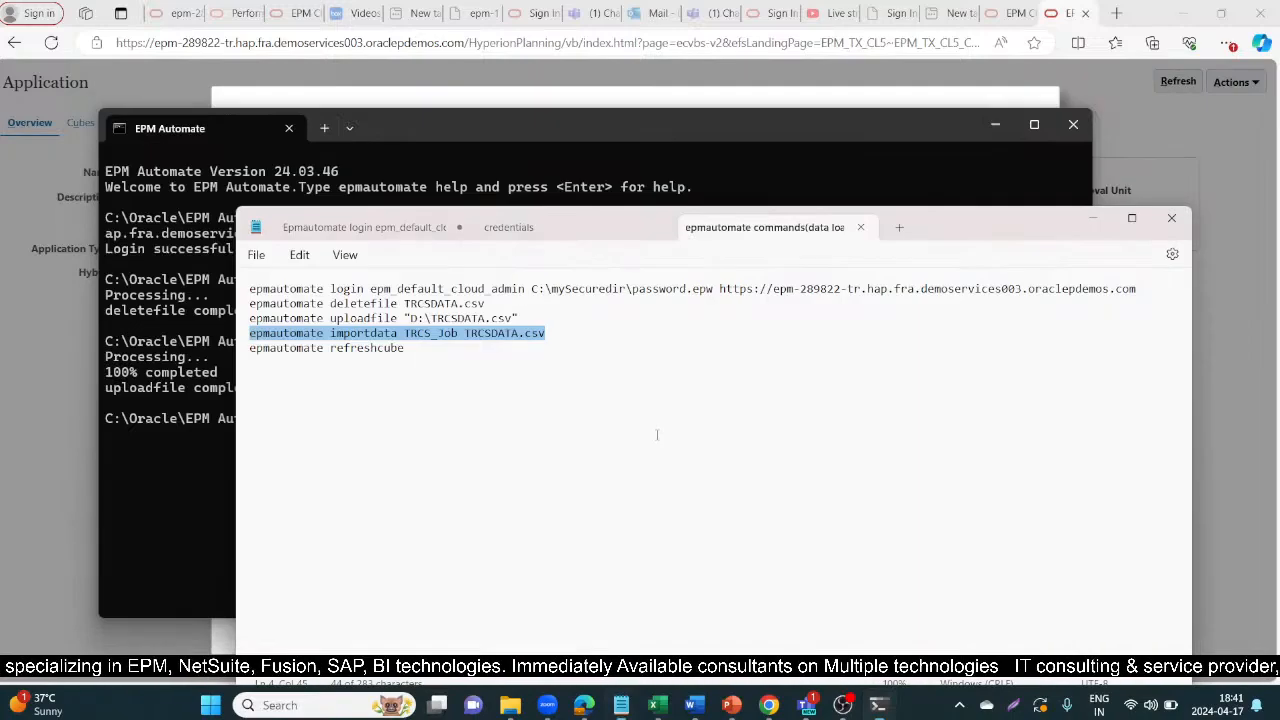
pyautogui.hotkey('alt', 'Tab')
pyautogui.hotkey('alt', 'Tab')
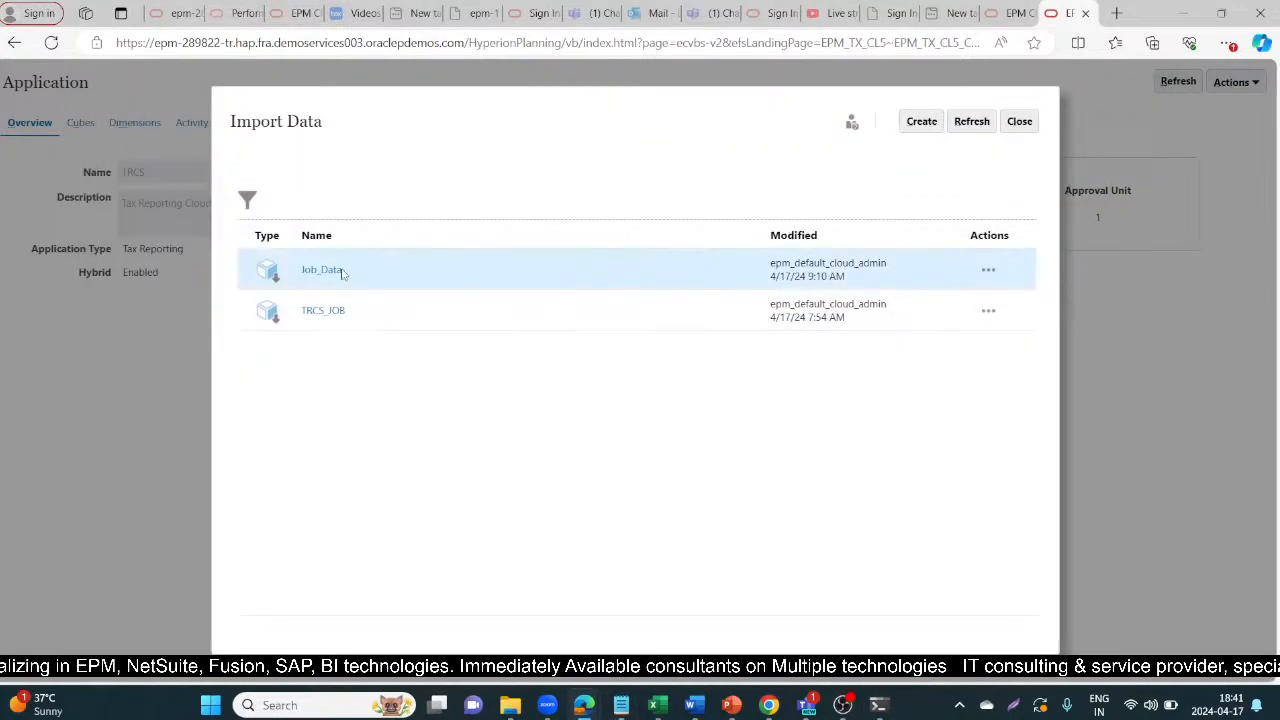
pyautogui.moveTo(342, 271); pyautogui.dragTo(300, 278)
pyautogui.hotkey('ctrl', 'c')
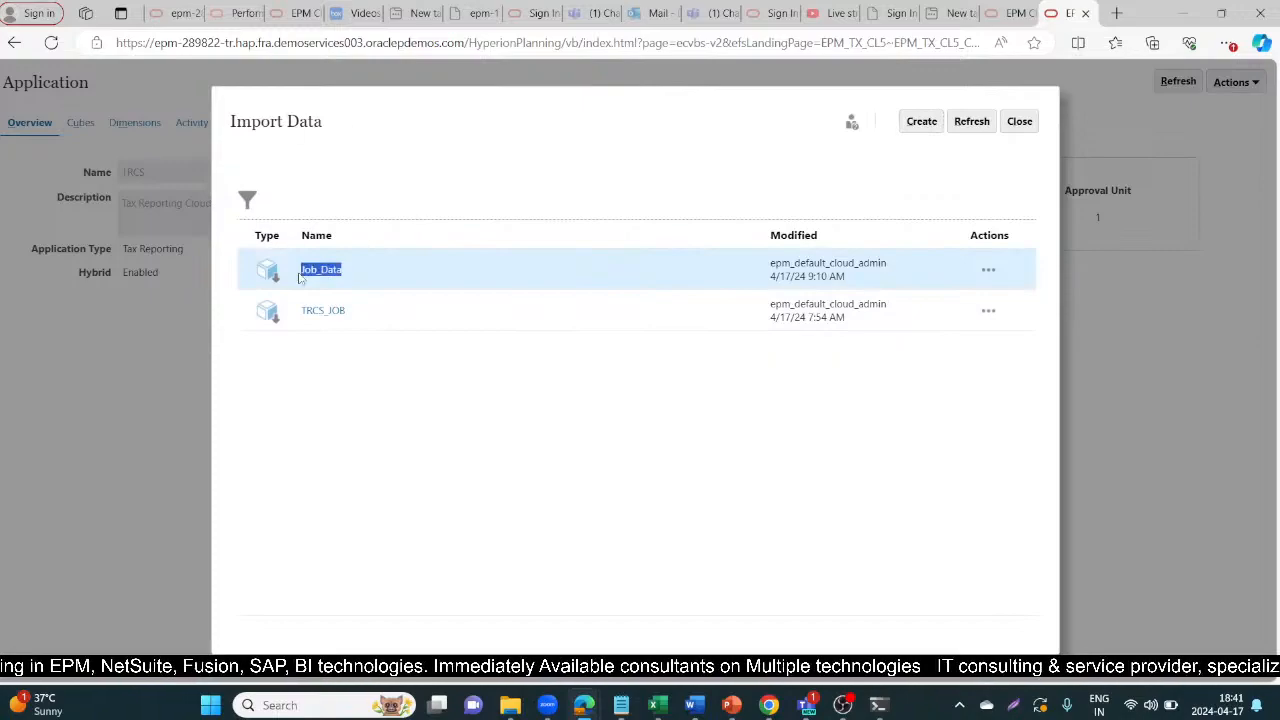
pyautogui.hotkey('alt', 'Tab')
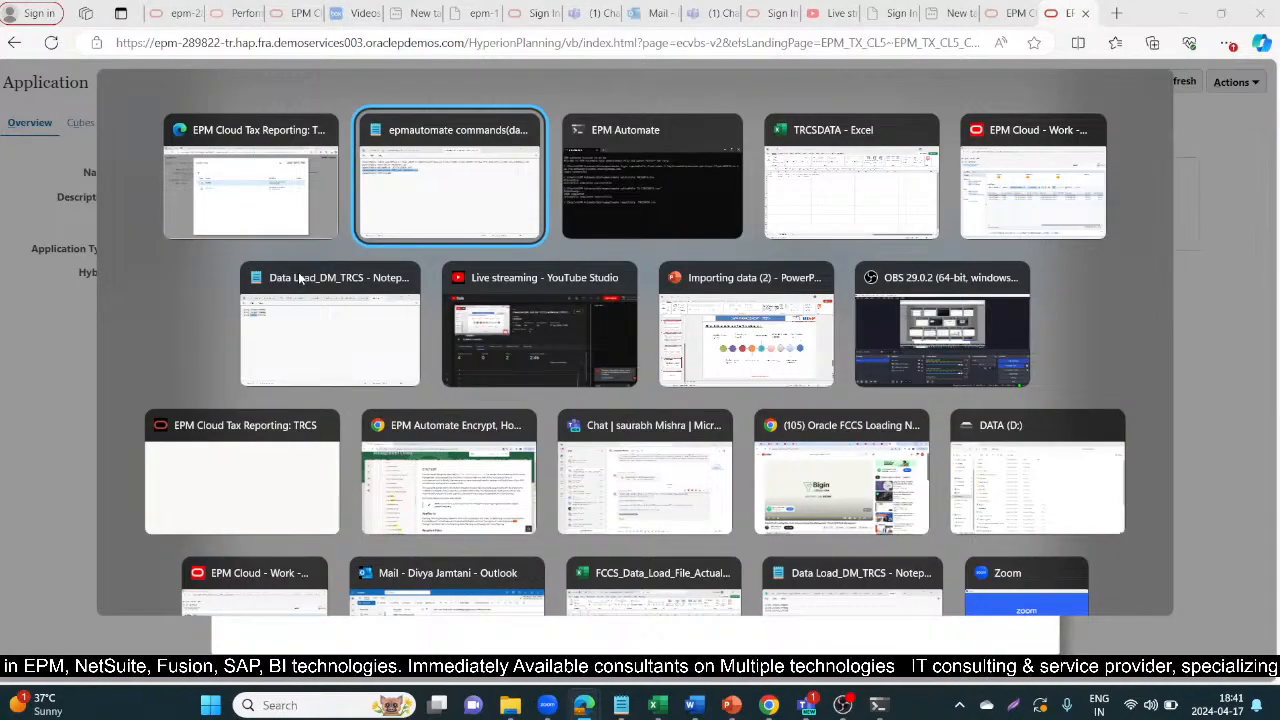
pyautogui.hotkey('alt', 'Tab')
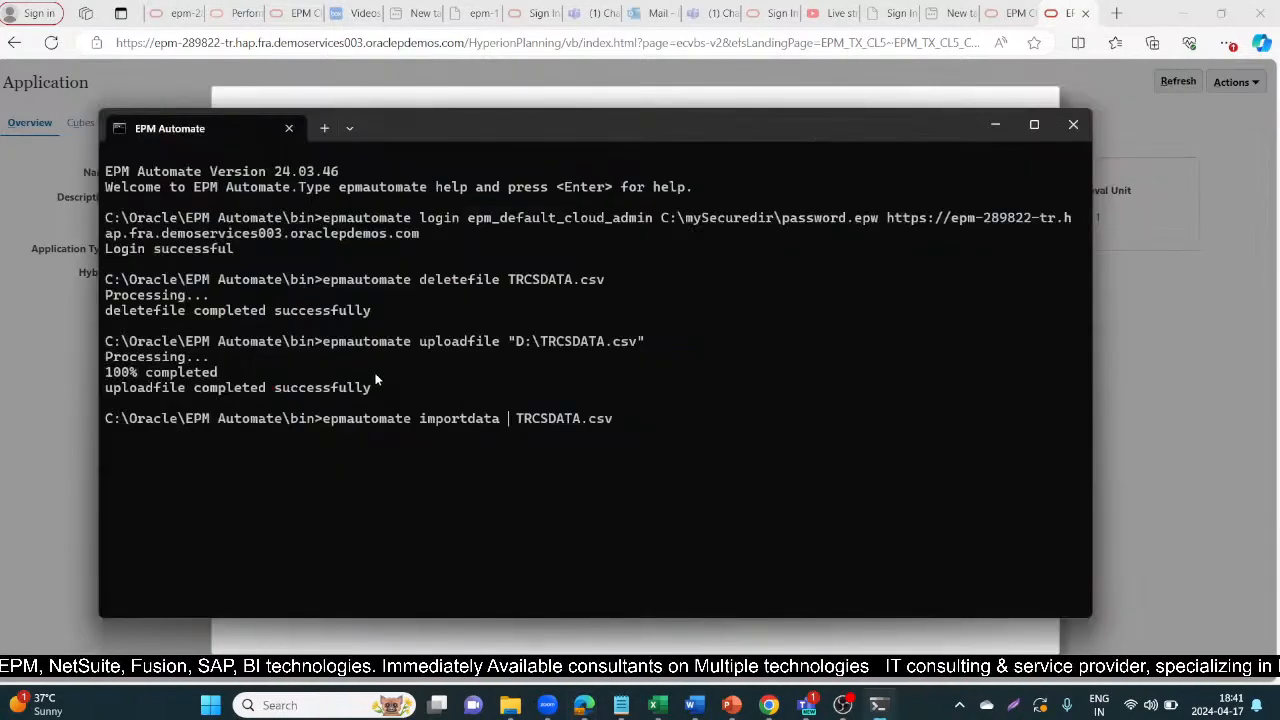
pyautogui.hotkey('ctrl', 'v')
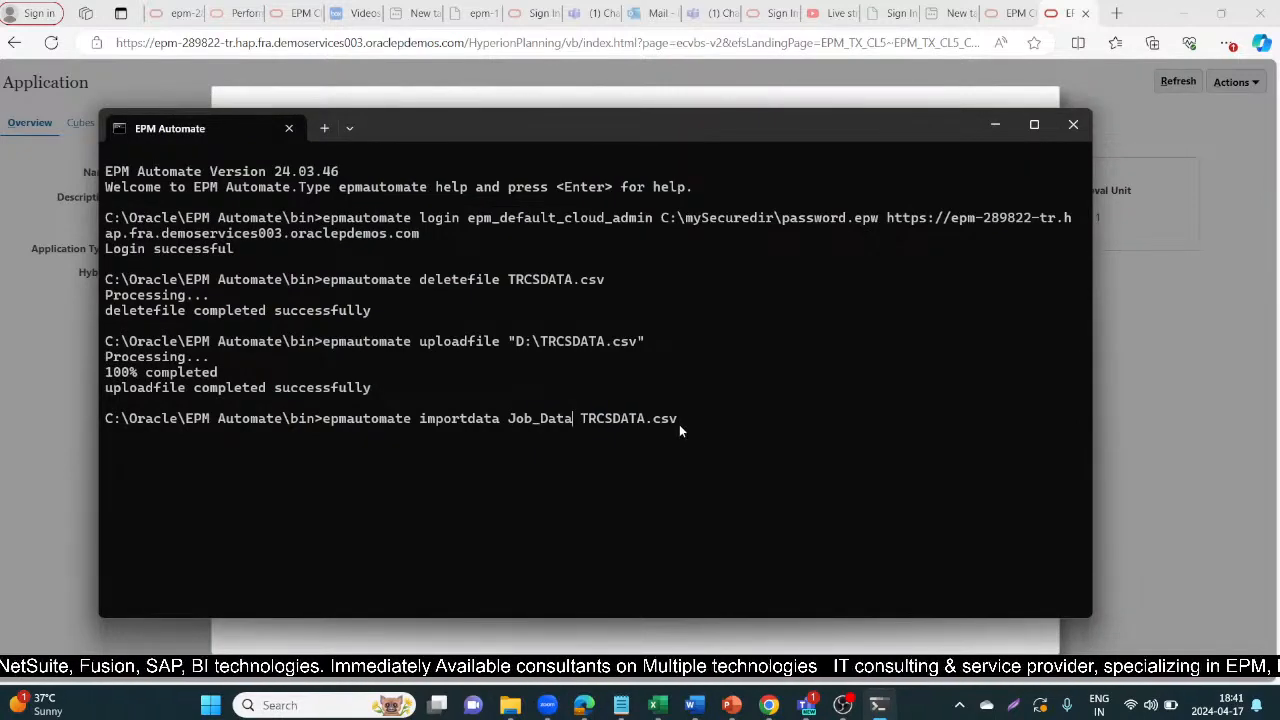
# Step: Run the completed command epmautomate importdata Job_Data TRCSDATA.csv
pyautogui.press('Right')
pyautogui.press('Right')
pyautogui.press('Right')
pyautogui.press('Right')
pyautogui.press('Right')
pyautogui.press('Right')
pyautogui.press('Right')
pyautogui.press('Right')
pyautogui.press('Right')
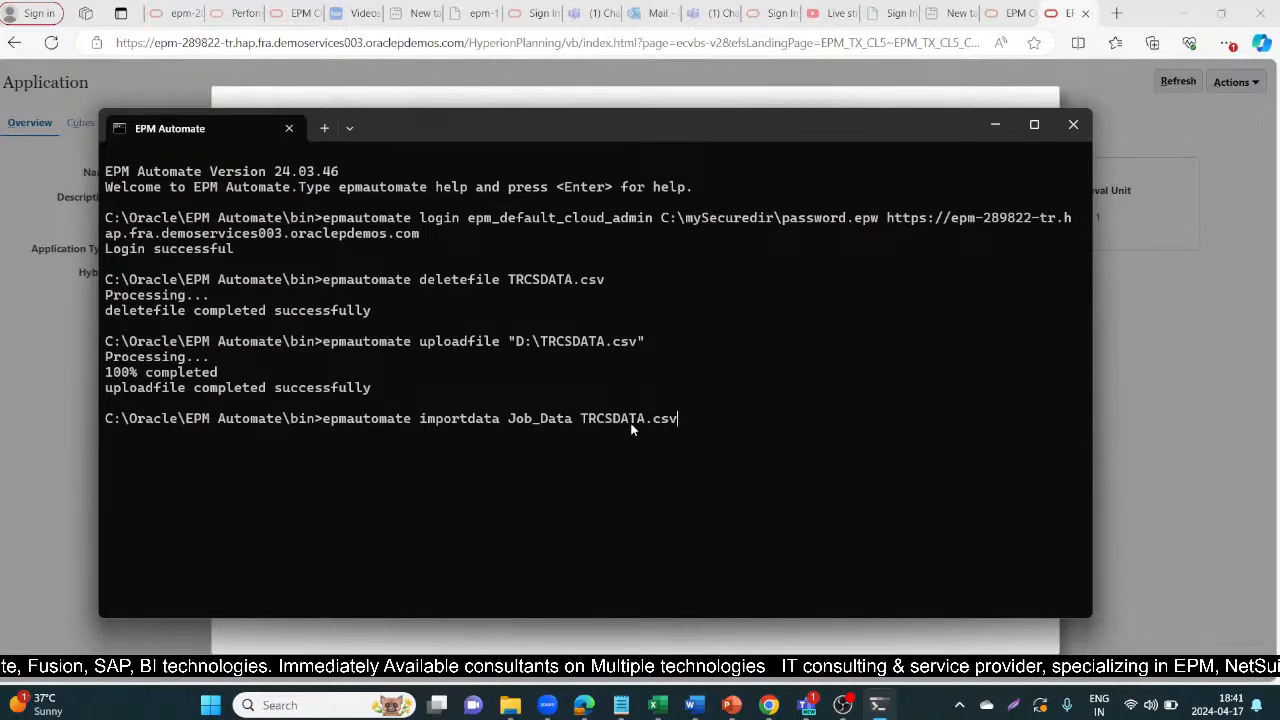
pyautogui.press('Return')
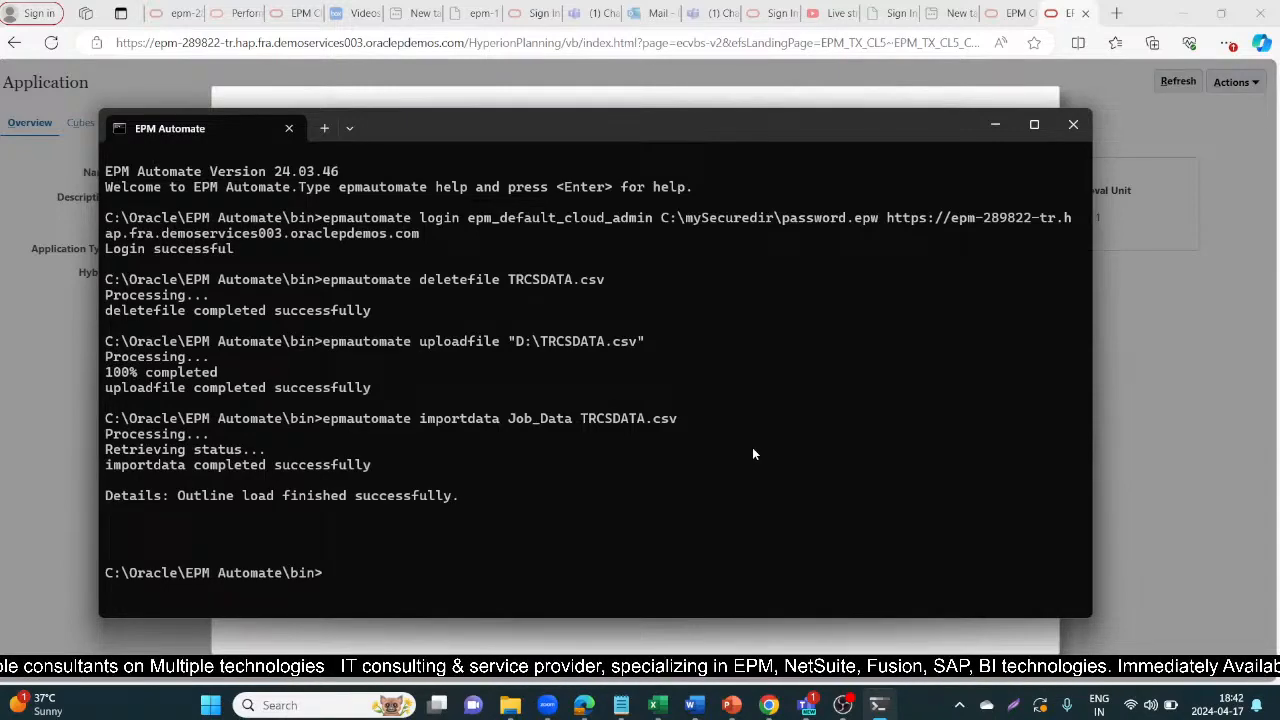
pyautogui.hotkey('alt', 'Tab')
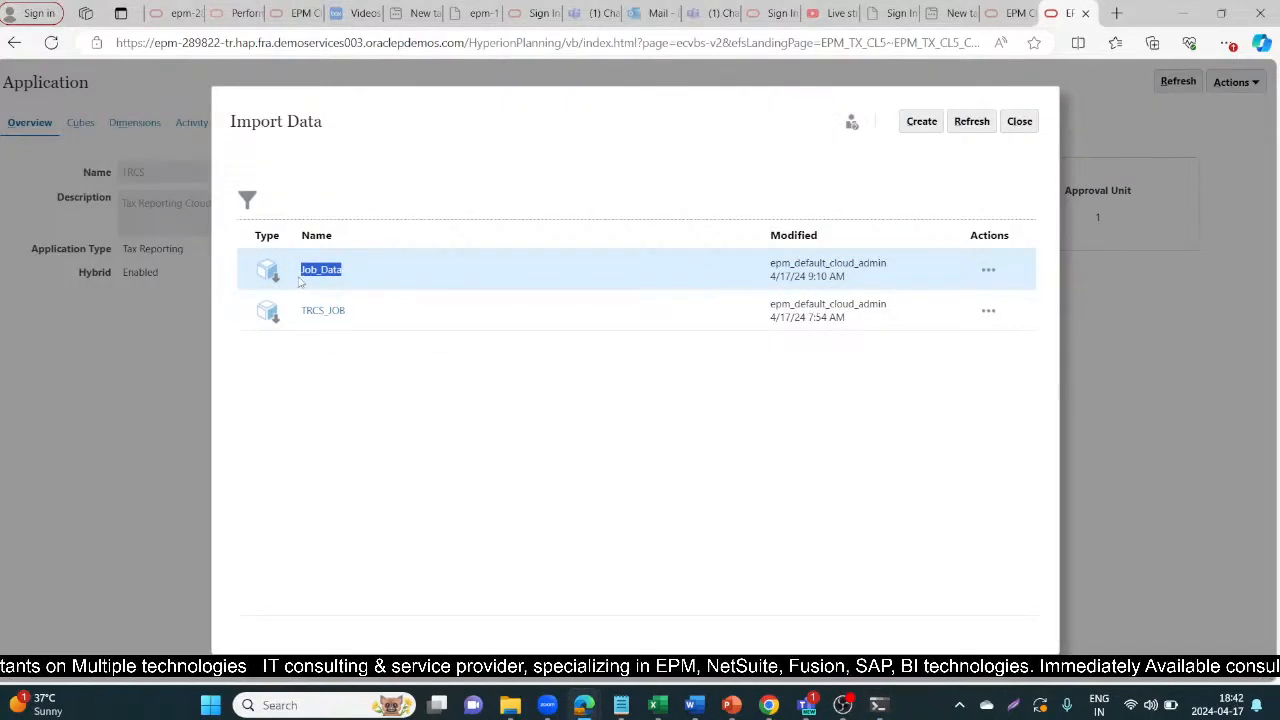
pyautogui.hotkey('alt', 'Tab')
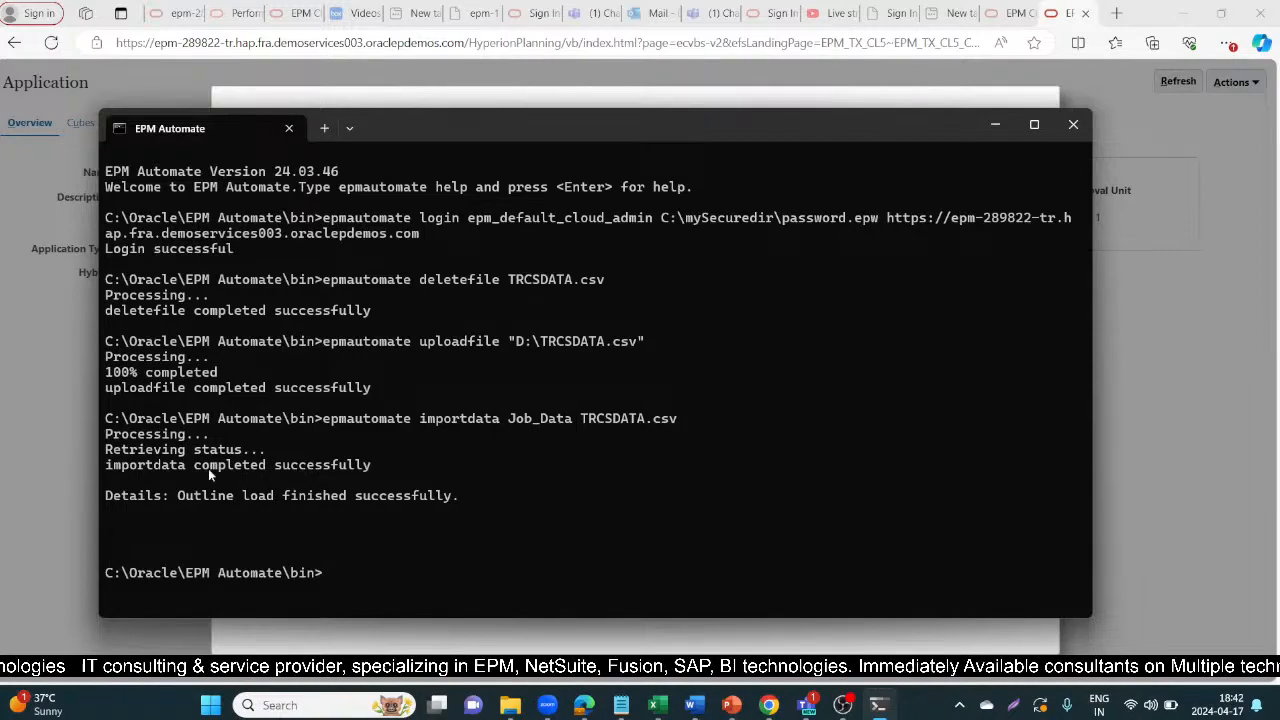
# Step: Copy the command epmautomate refreshcube from the Notepad notes and run it at the EPM Automate prompt
pyautogui.hotkey('alt', 'Tab')
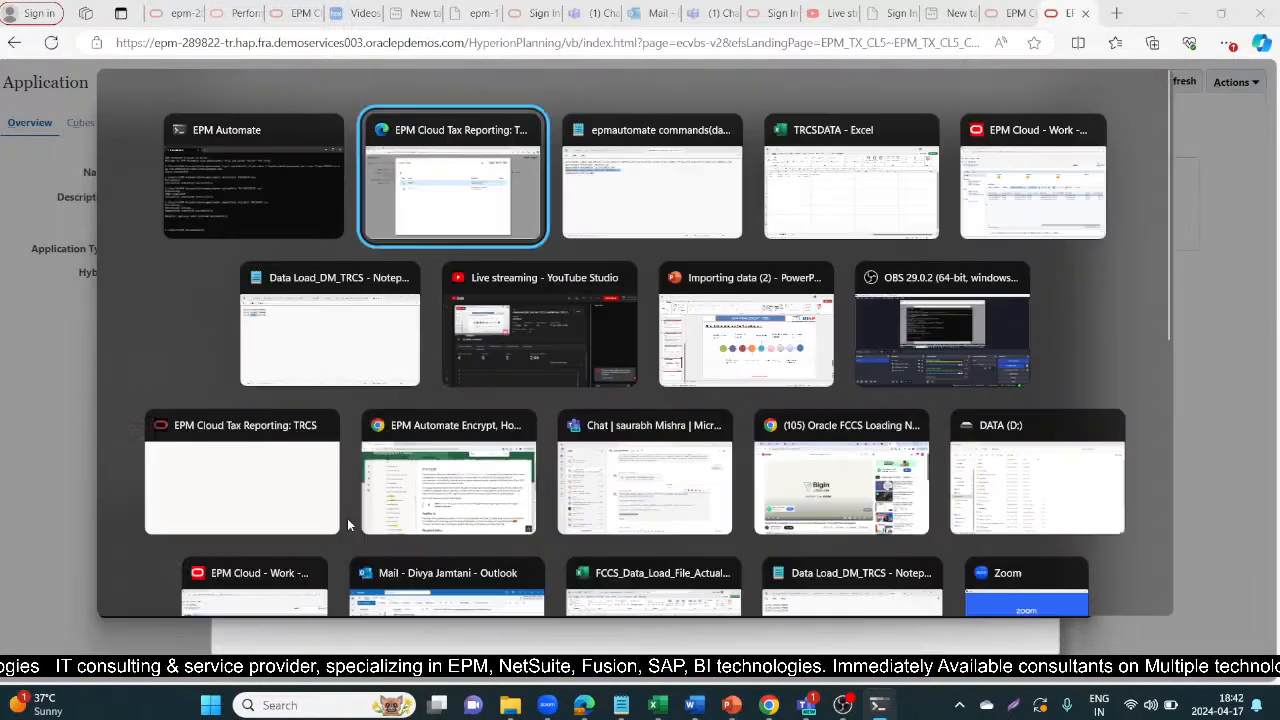
pyautogui.hotkey('alt', 'Tab')
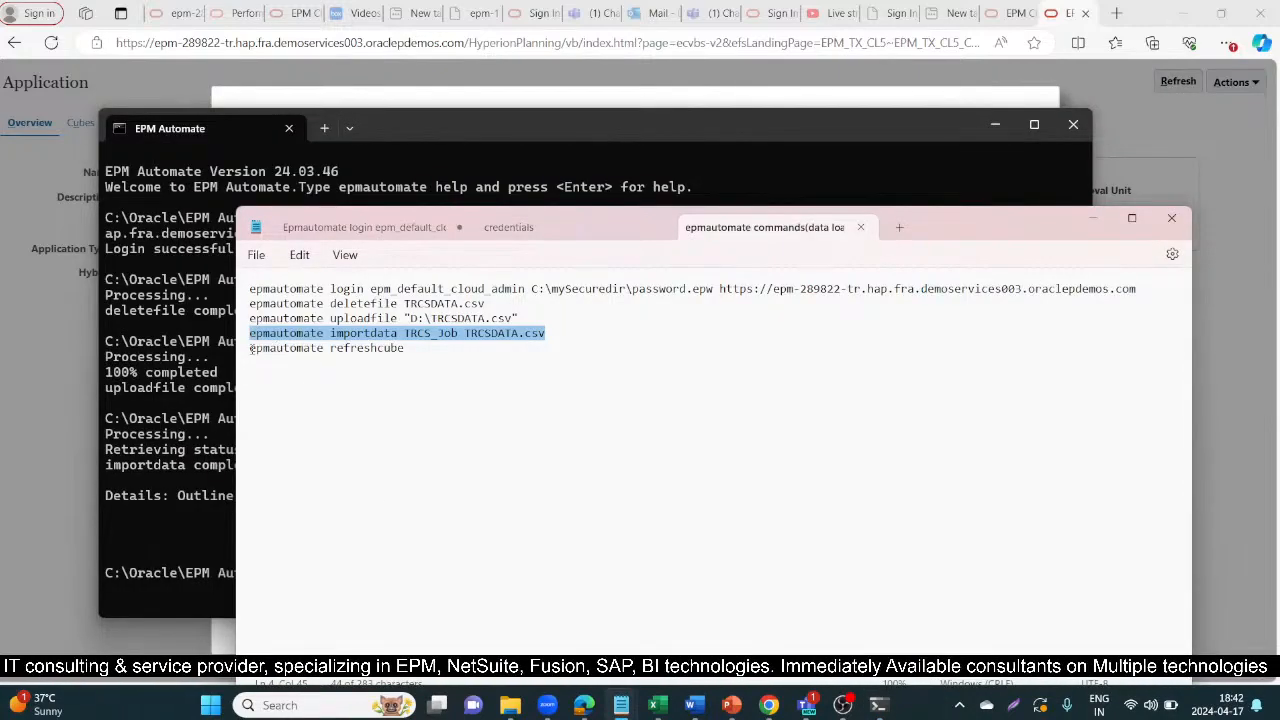
pyautogui.moveTo(251, 347); pyautogui.dragTo(406, 352)
pyautogui.hotkey('ctrl', 'c')
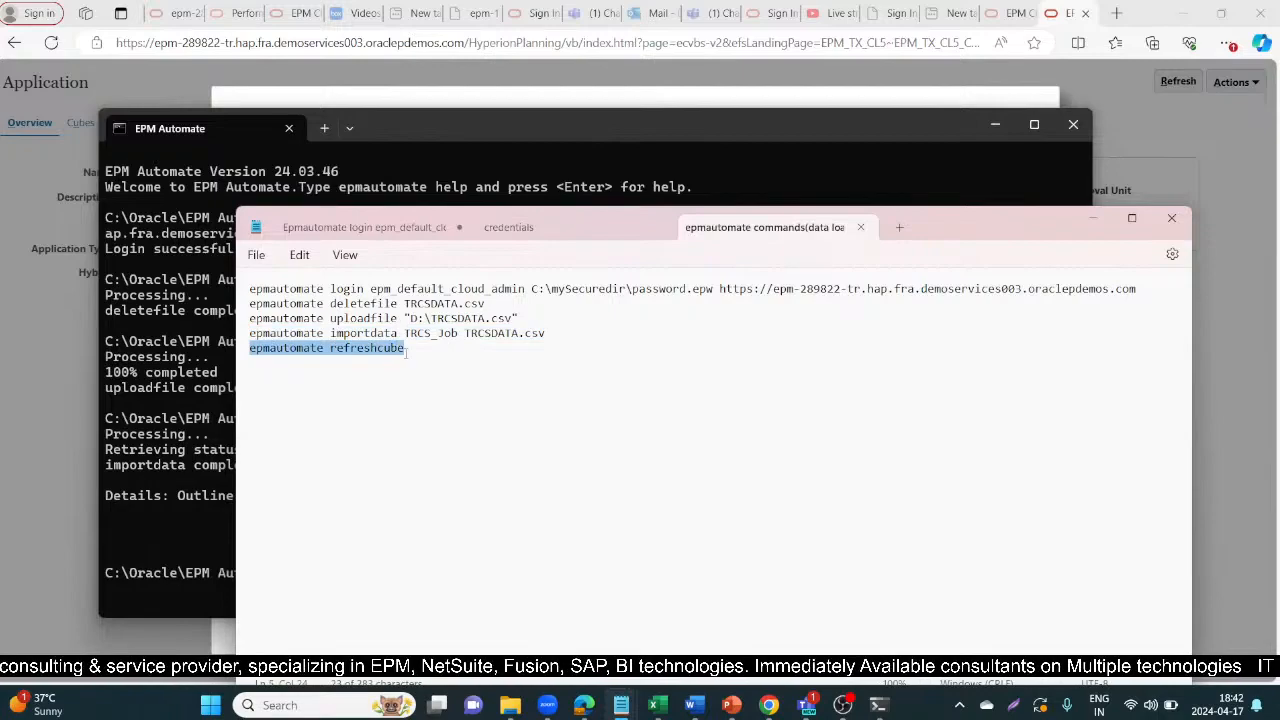
pyautogui.hotkey('alt', 'Tab')
pyautogui.hotkey('ctrl', 'v')
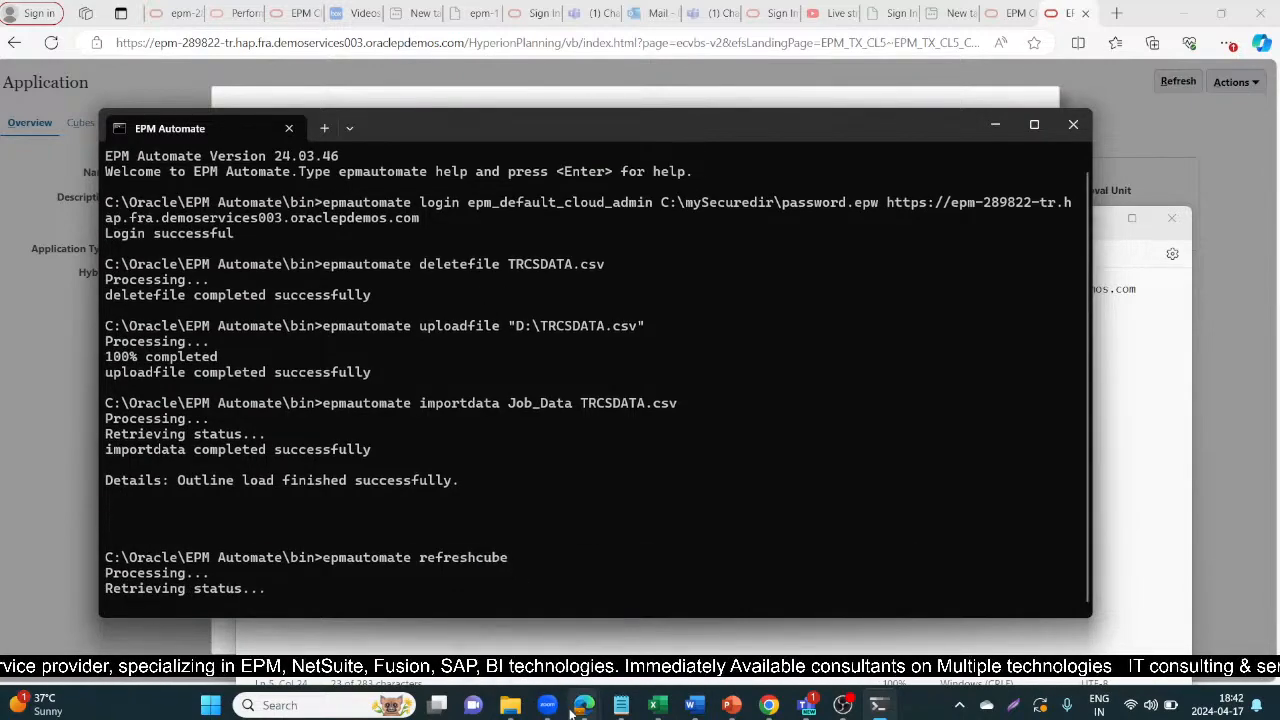
# Step: Switch to Edge, close the Import Data list and open a new ad hoc grid in the Tax Provision National forms
pyautogui.moveTo(574, 712)
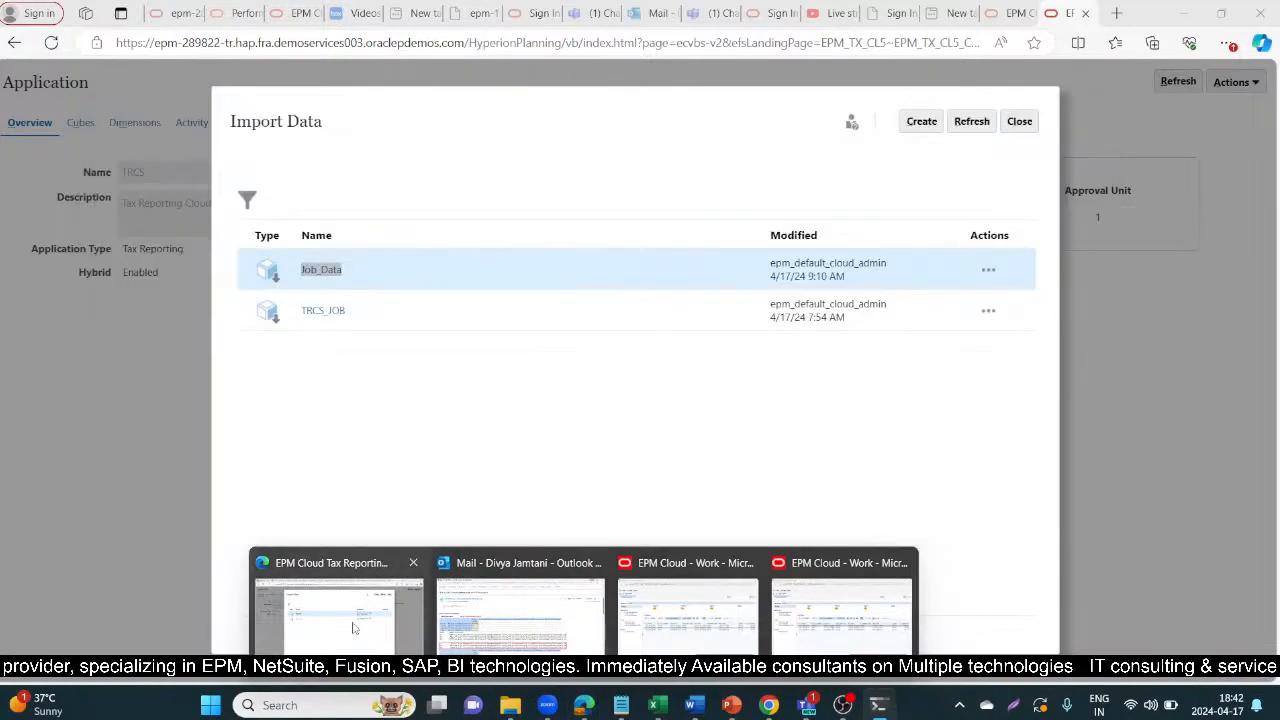
pyautogui.click(352, 628)
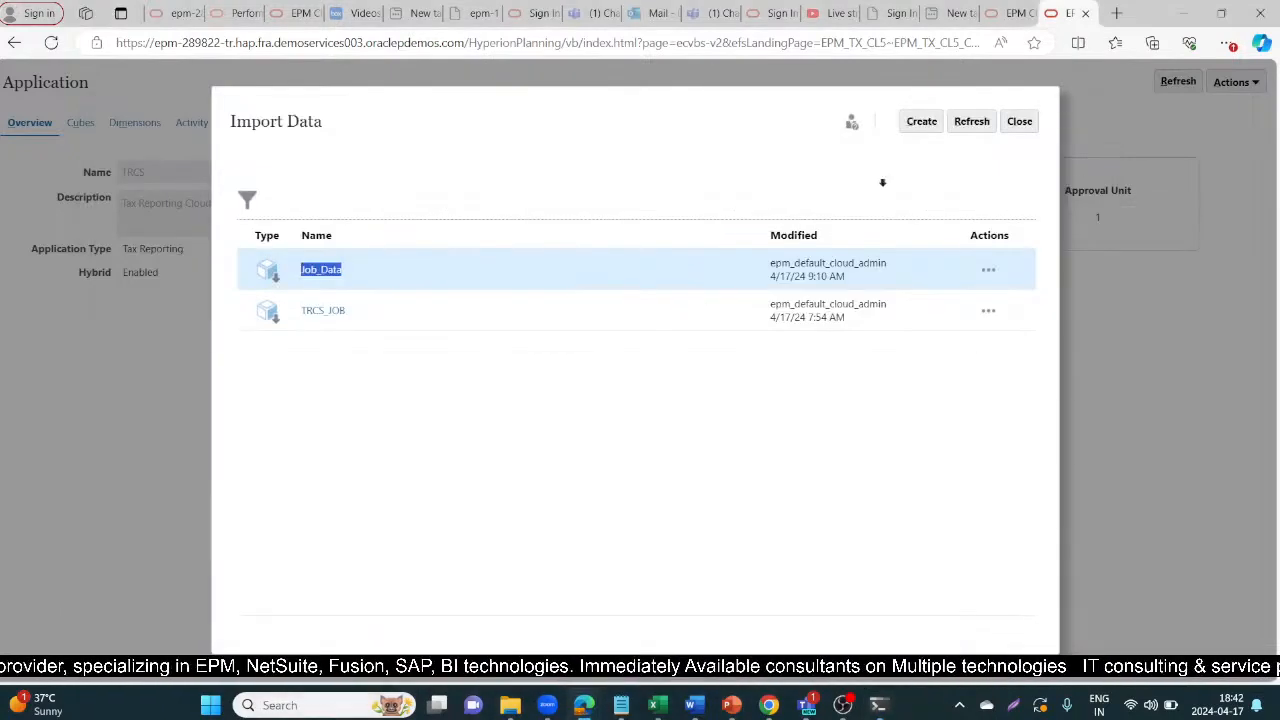
pyautogui.click(1012, 124)
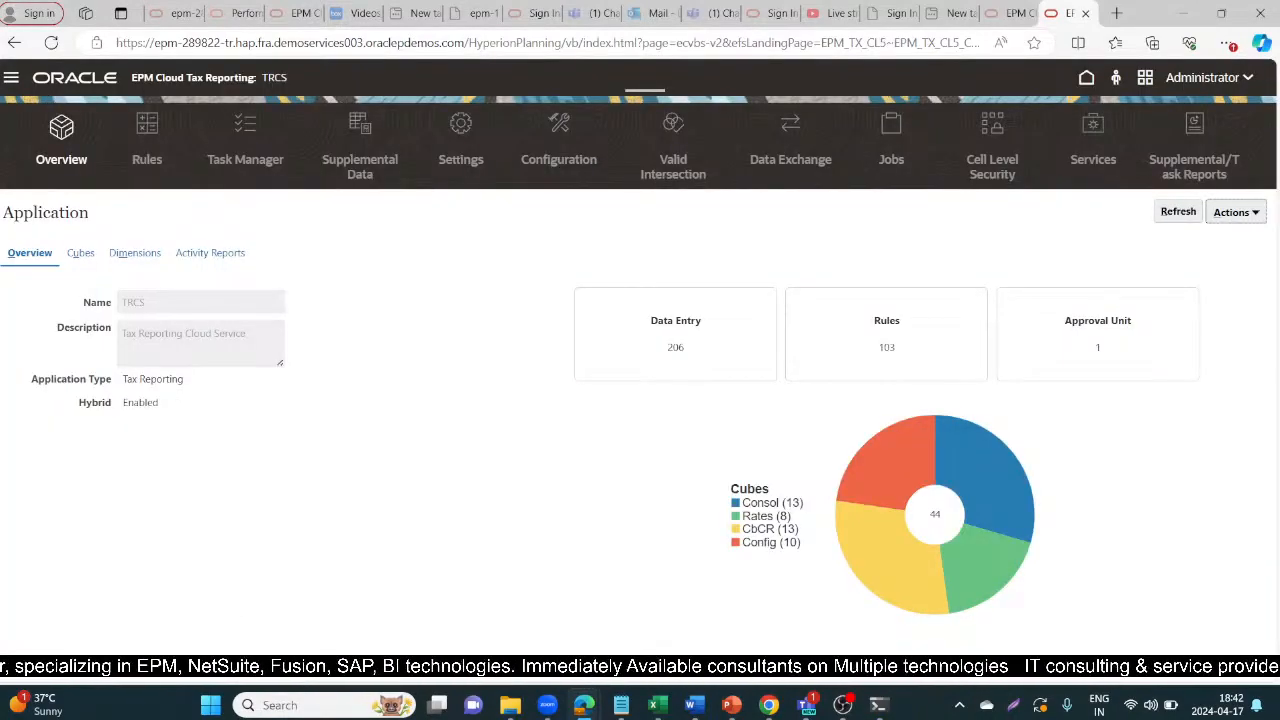
pyautogui.click(11, 77)
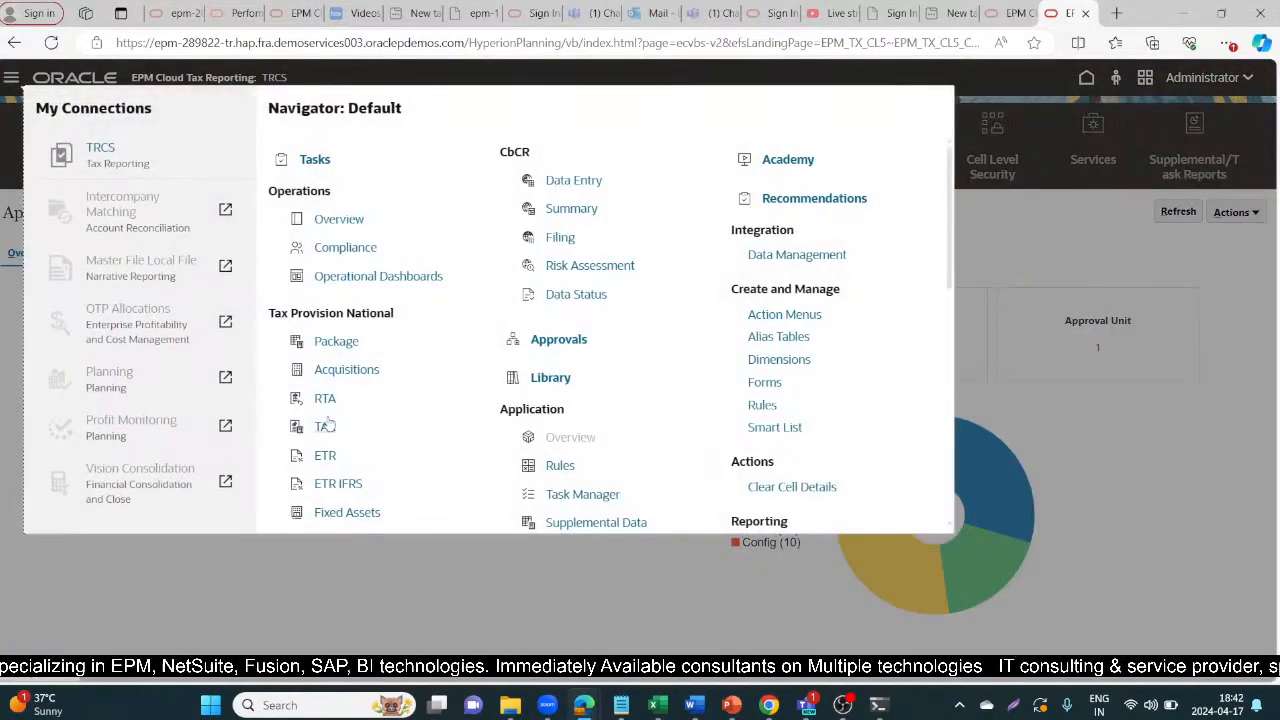
pyautogui.scroll(-2, 330, 425)
pyautogui.click(330, 455)
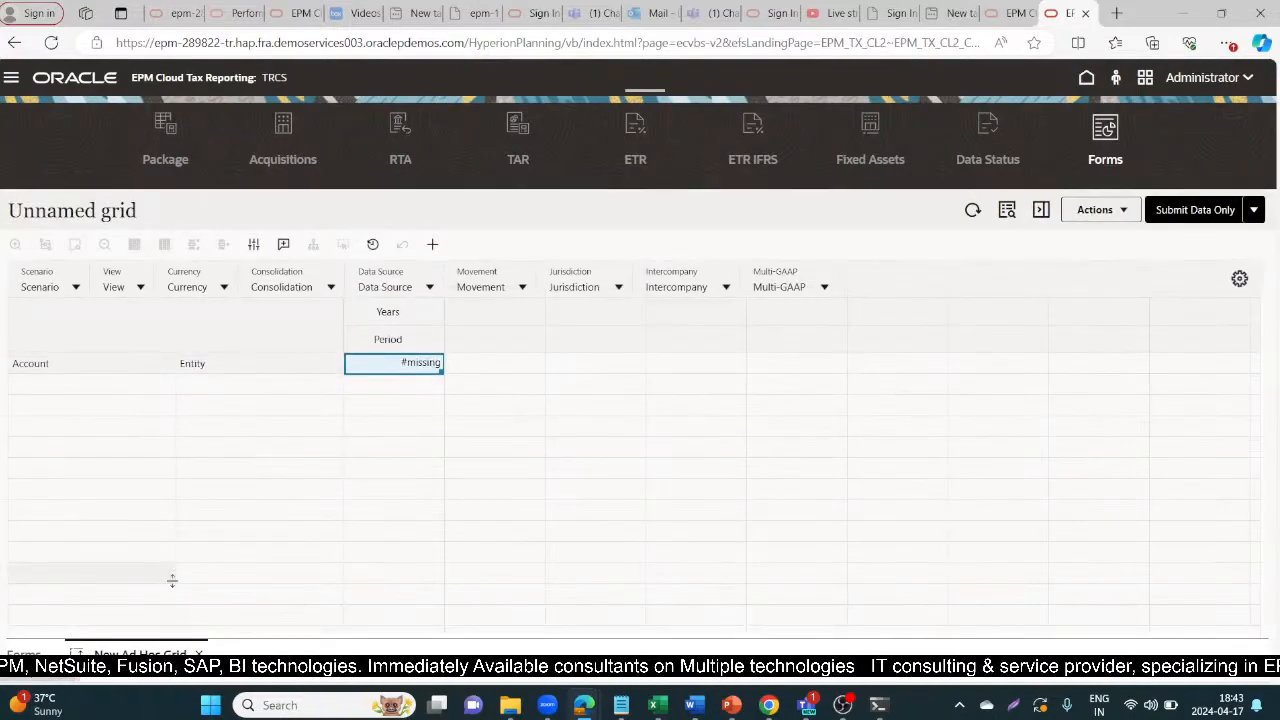
# Step: Set the grid's point of view to Scenario Actual, View Periodic, Currency Entity Currency and Consolidation Entity Input
pyautogui.click(75, 287)
pyautogui.click(36, 334)
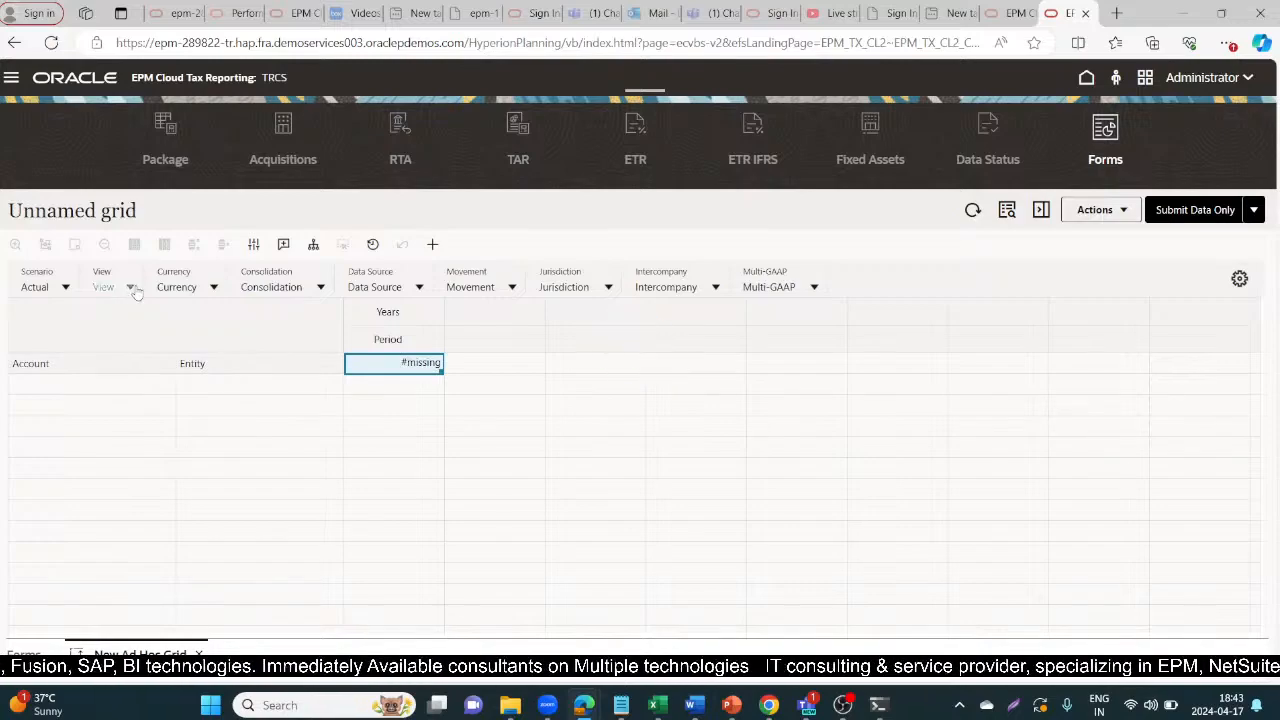
pyautogui.click(135, 290)
pyautogui.click(100, 332)
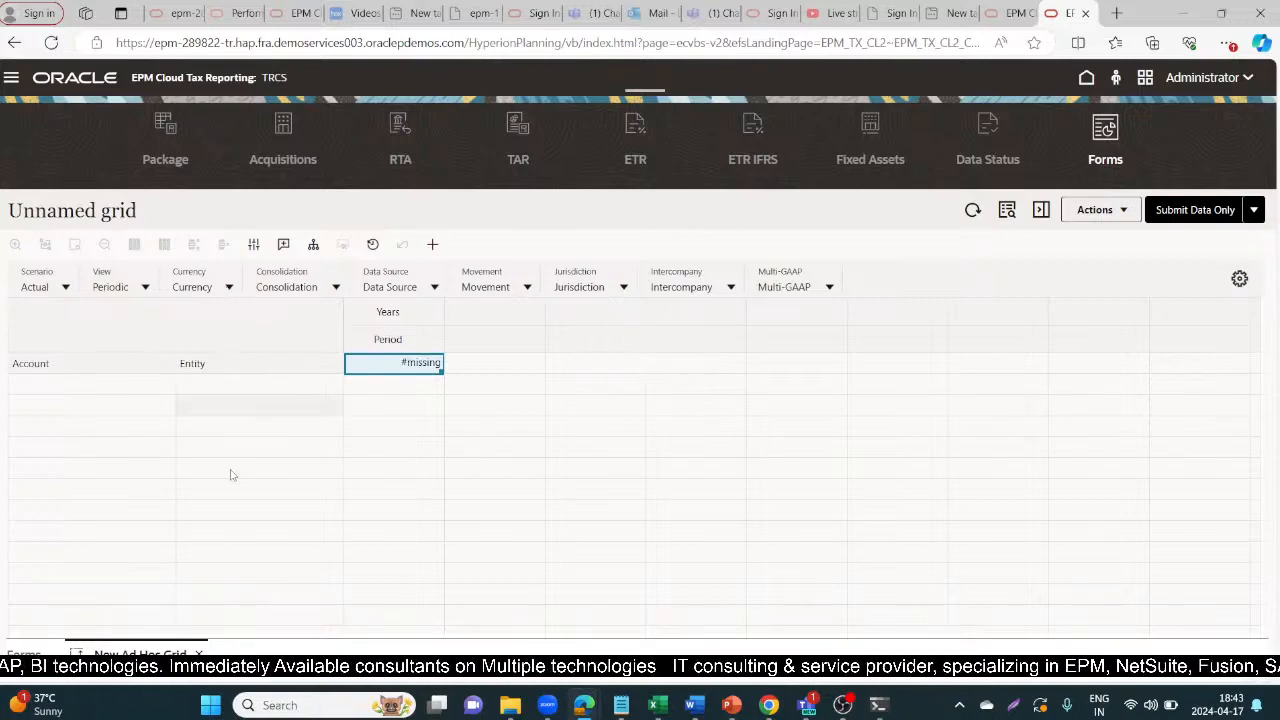
pyautogui.click(215, 332)
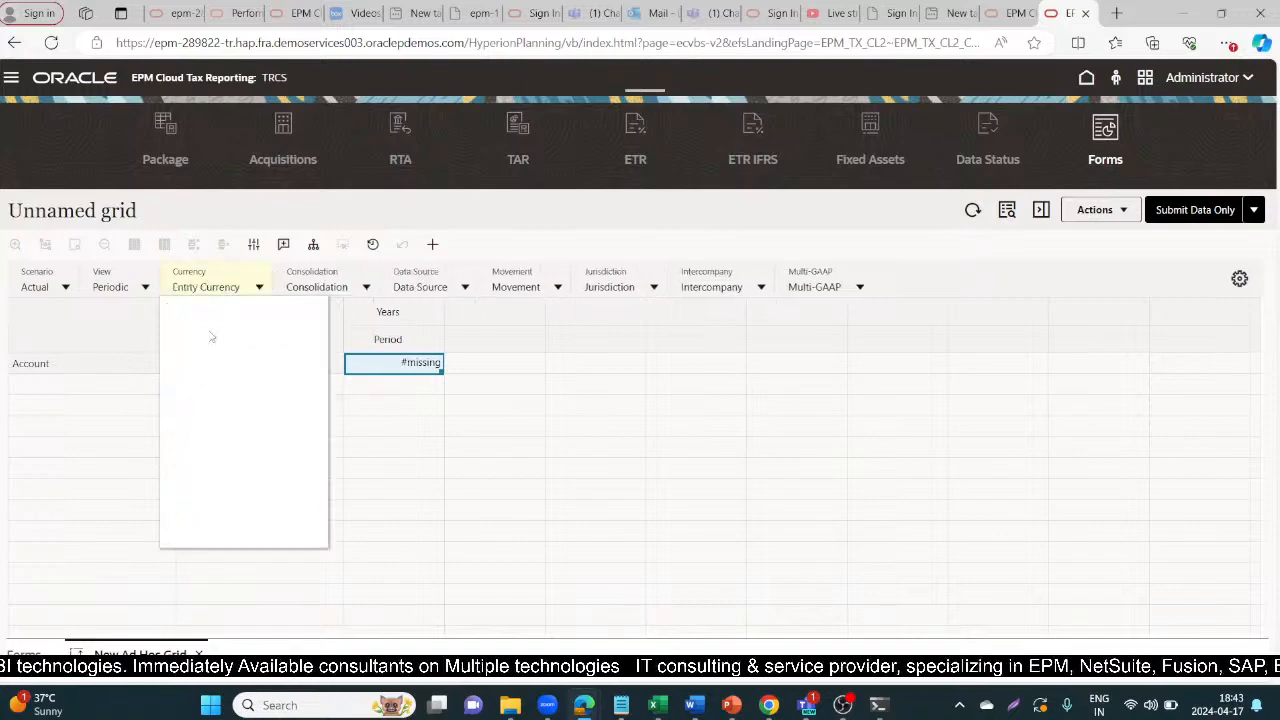
pyautogui.click(367, 289)
pyautogui.click(295, 336)
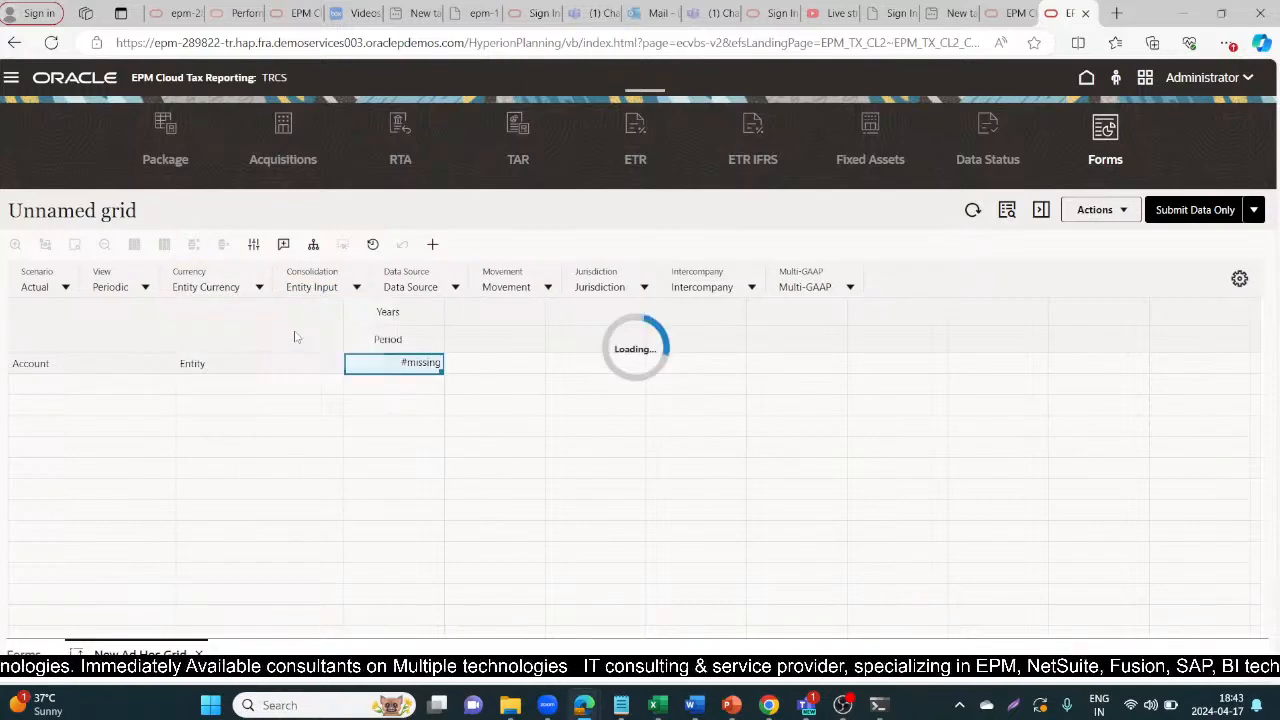
# Step: Set the grid's Data Source to Data Input under Total Data Source
pyautogui.click(455, 290)
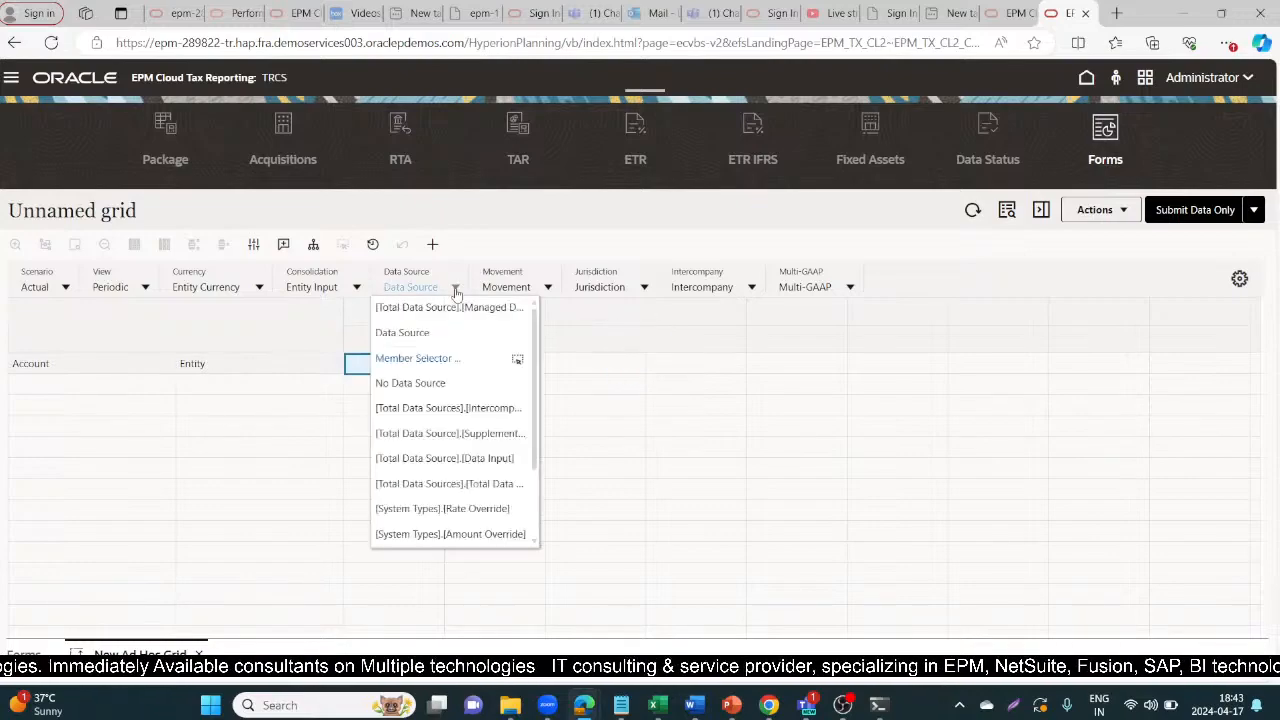
pyautogui.click(419, 362)
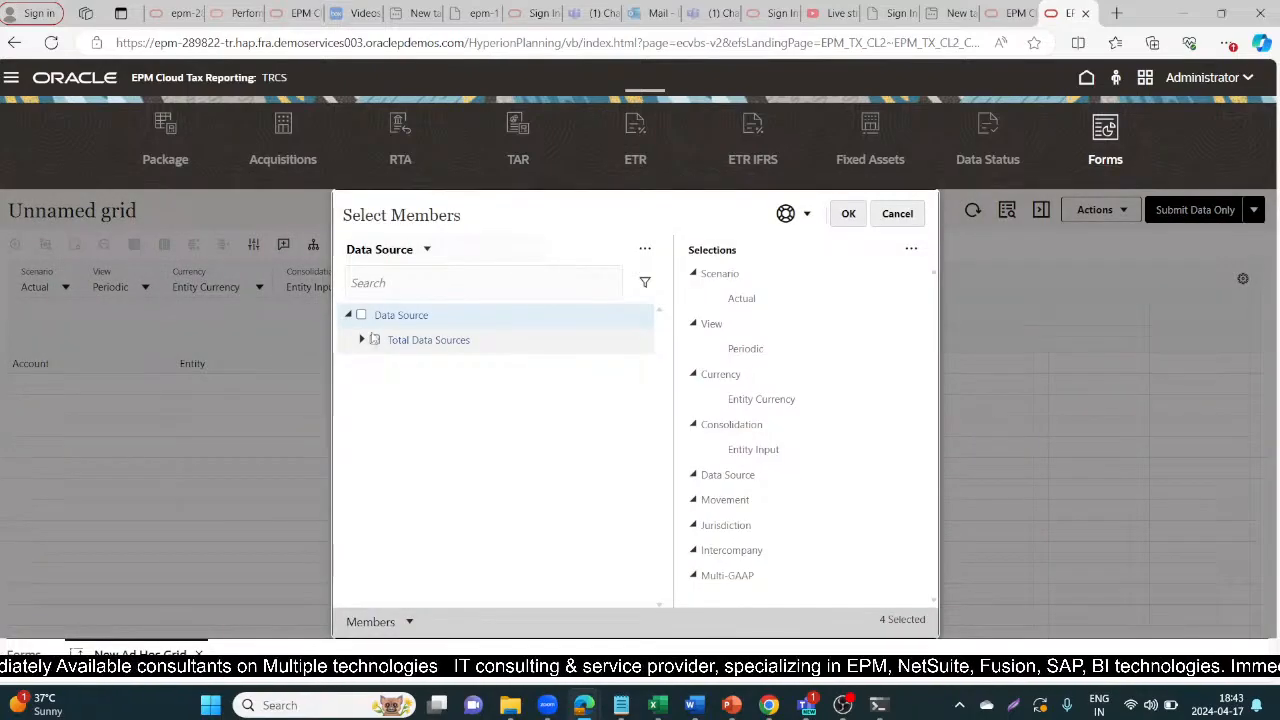
pyautogui.click(363, 341)
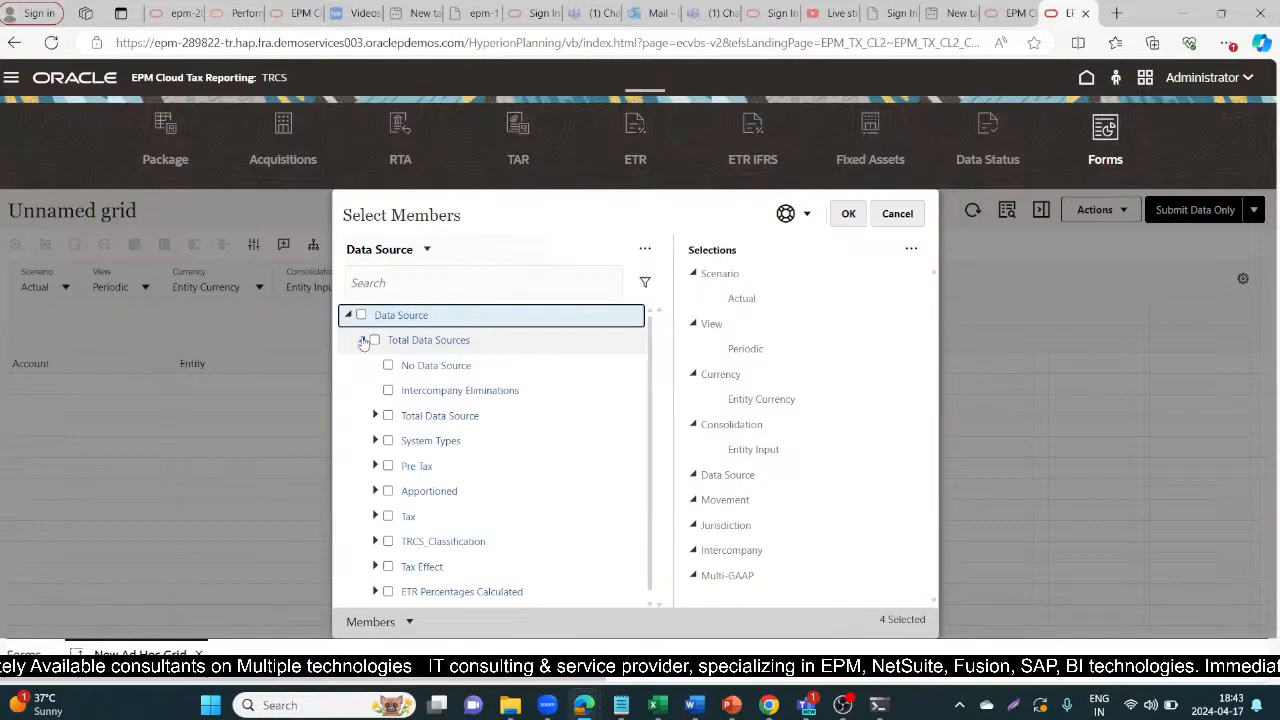
pyautogui.click(376, 416)
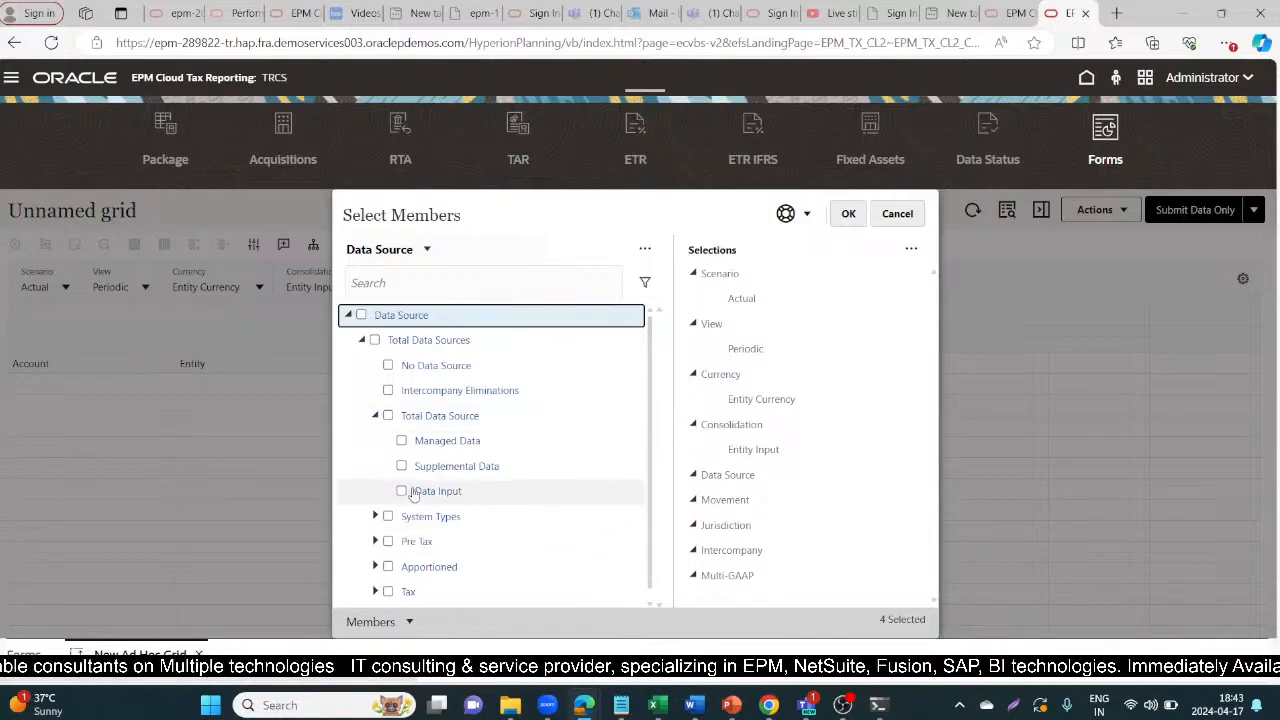
pyautogui.click(401, 491)
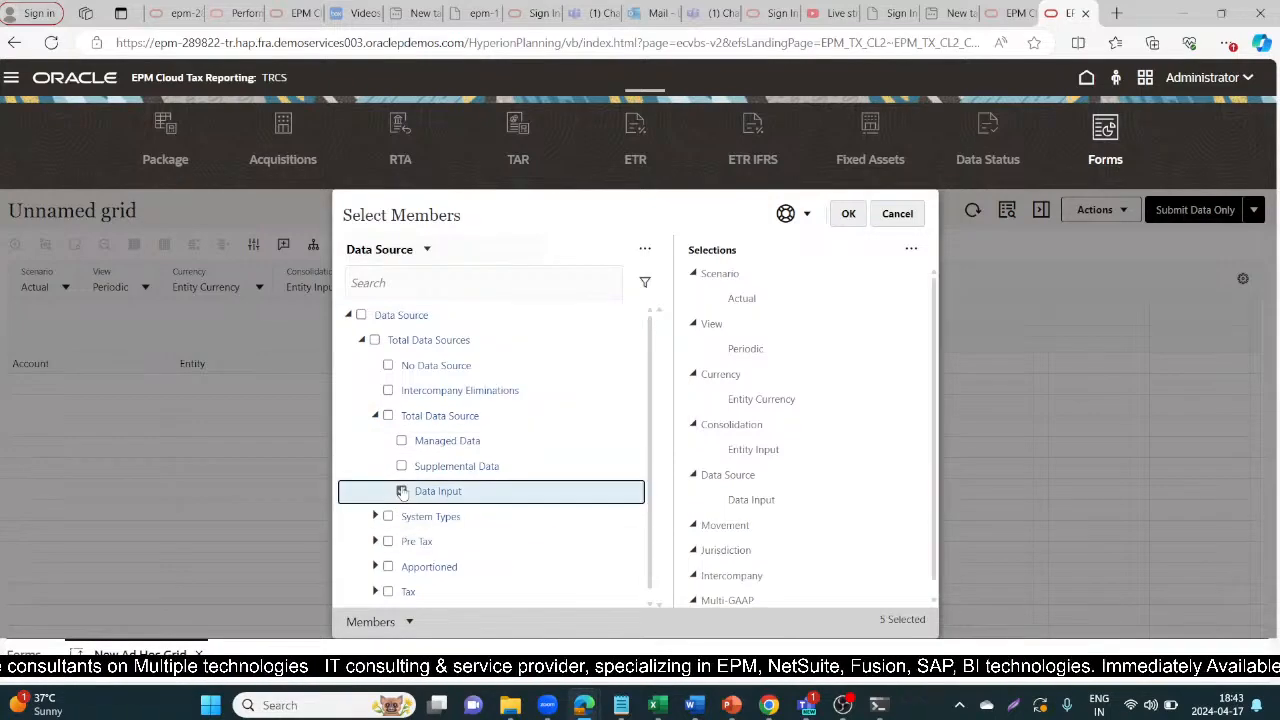
pyautogui.click(842, 217)
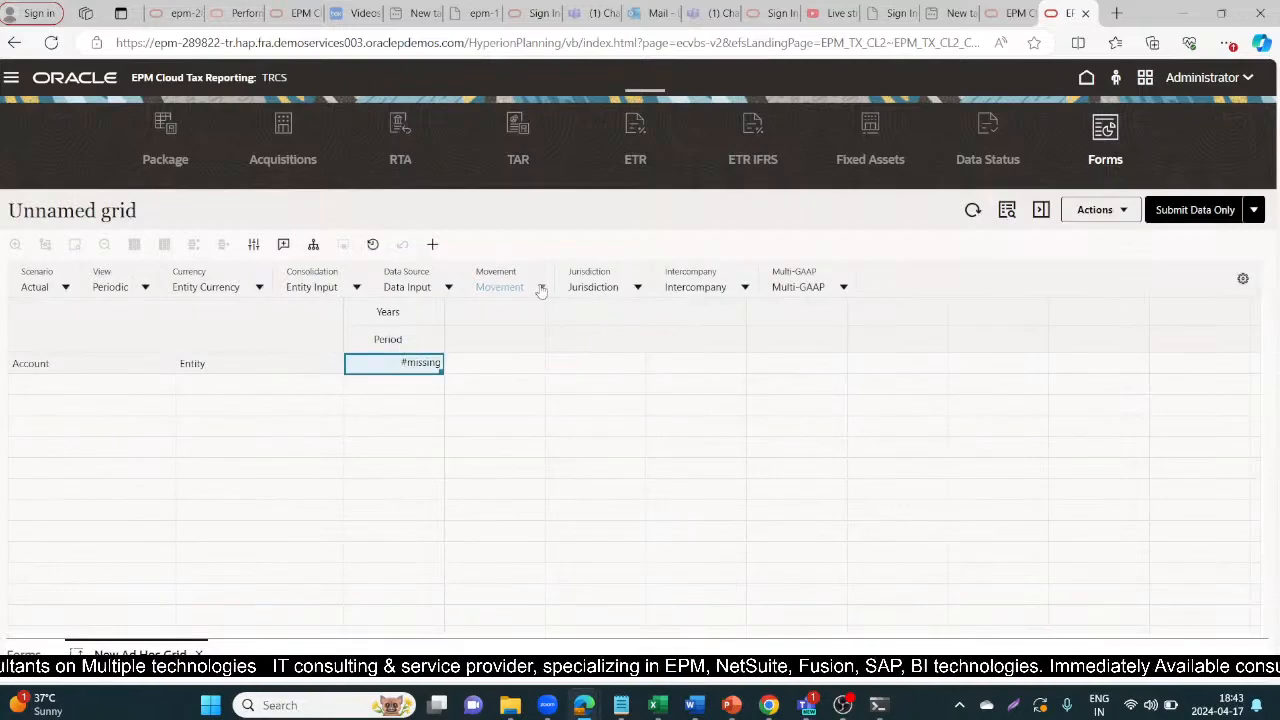
# Step: Look up the movement member in cell E2 of TRCSDATA in Excel and set the grid's Movement to Trial Balance Close
pyautogui.click(541, 288)
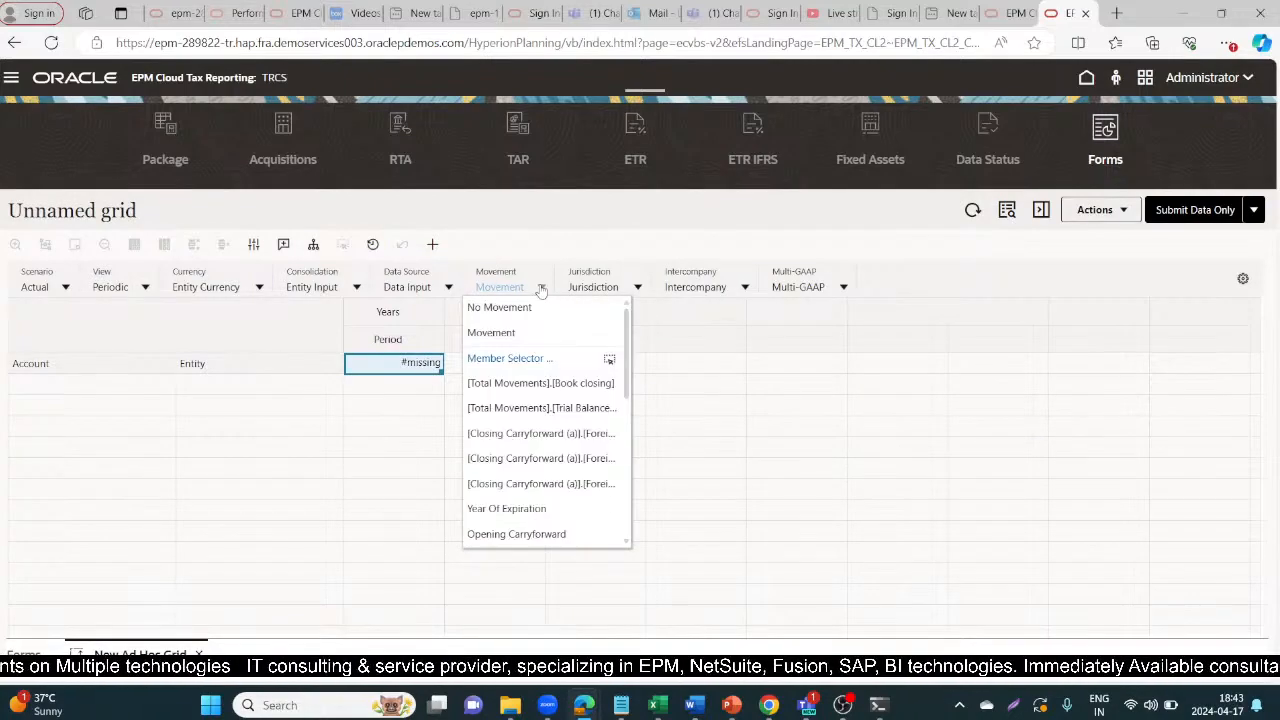
pyautogui.press('super+Tab')
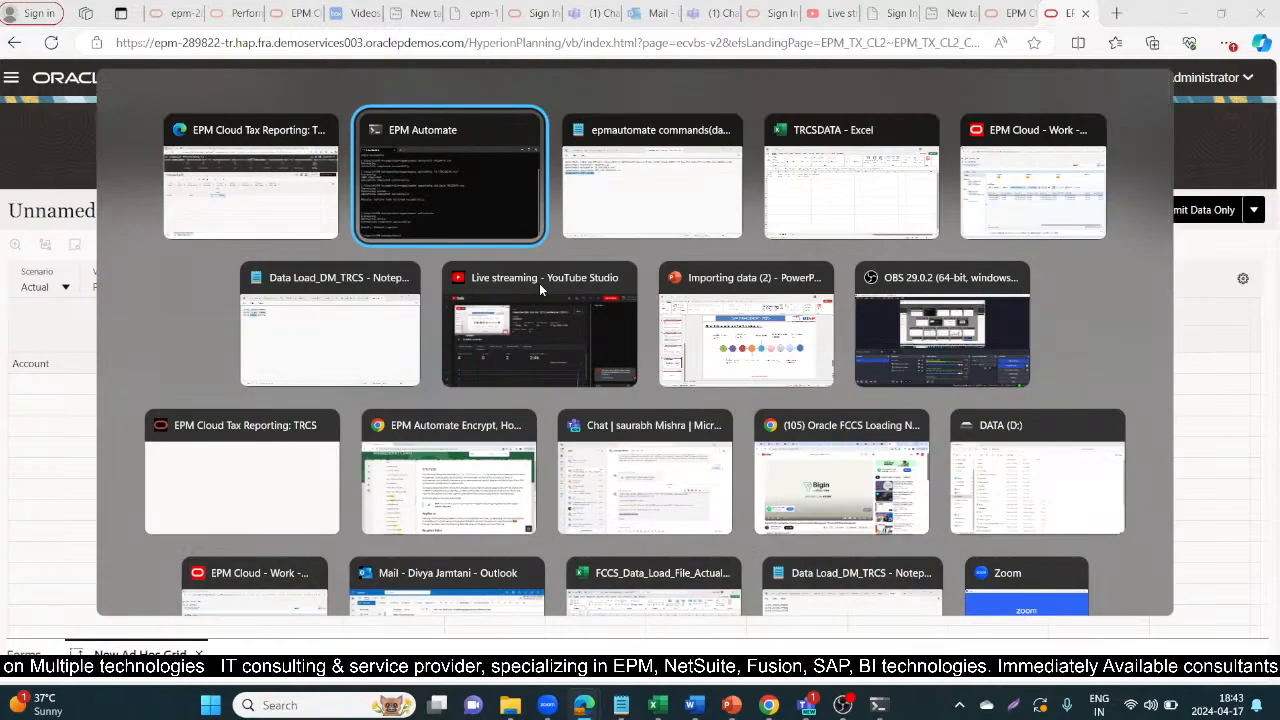
pyautogui.press('Right')
pyautogui.press('Right')
pyautogui.press('Return')
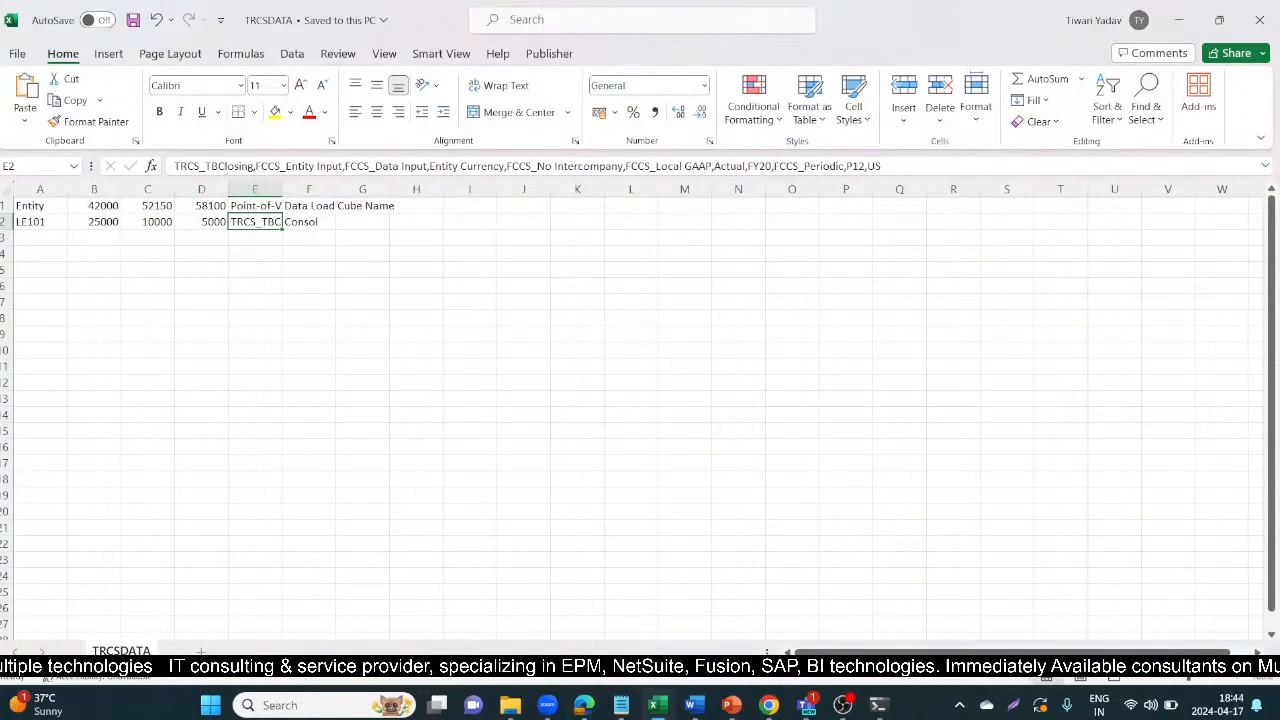
pyautogui.click(244, 166)
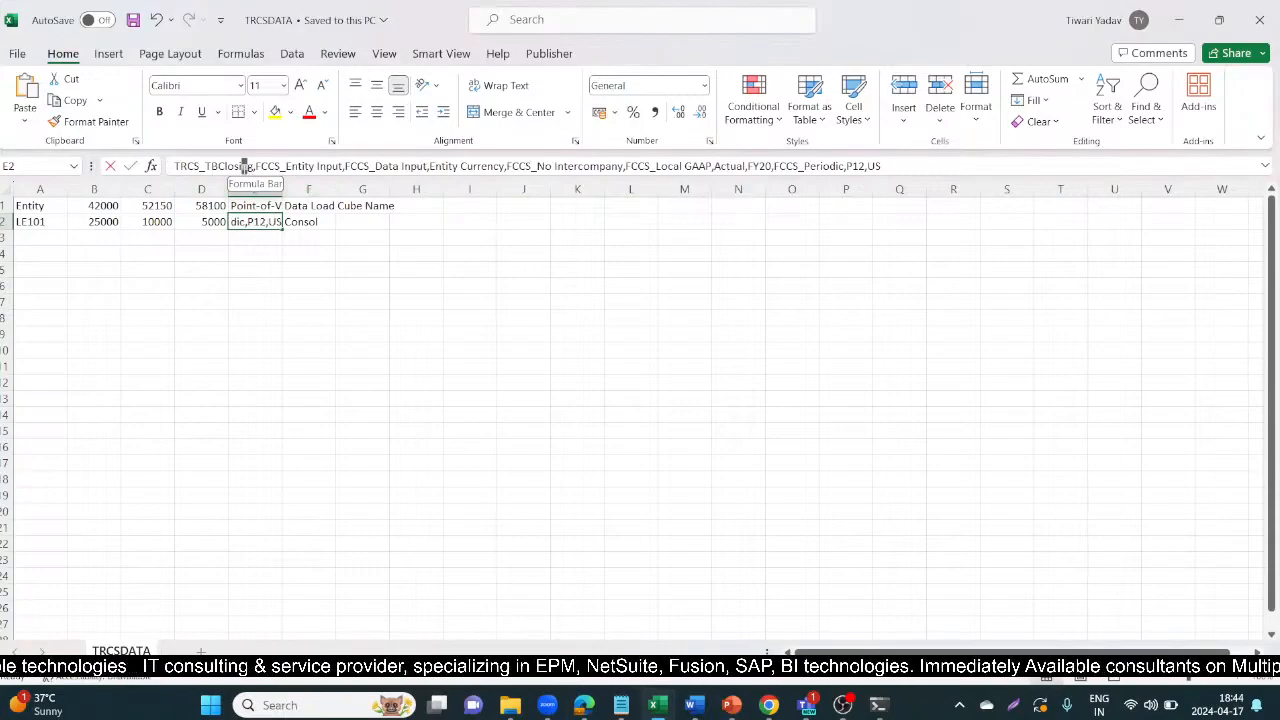
pyautogui.hotkey('alt', 'Tab')
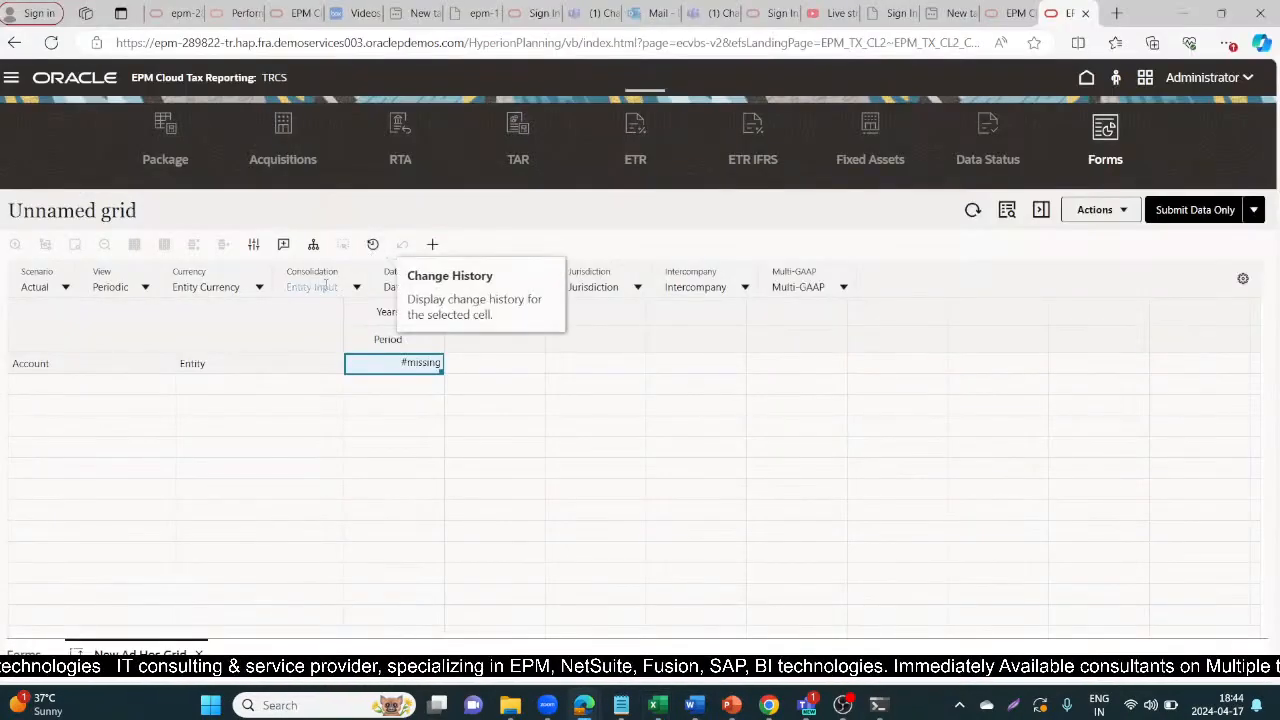
pyautogui.click(539, 289)
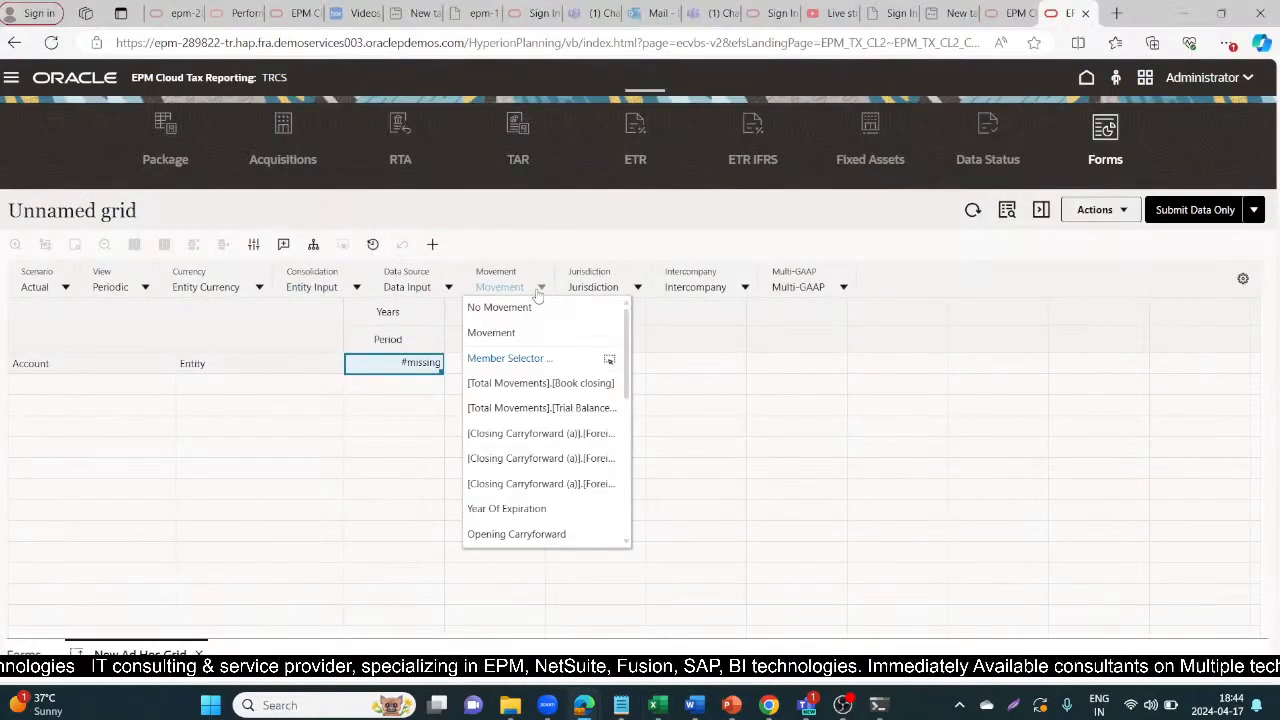
pyautogui.click(506, 356)
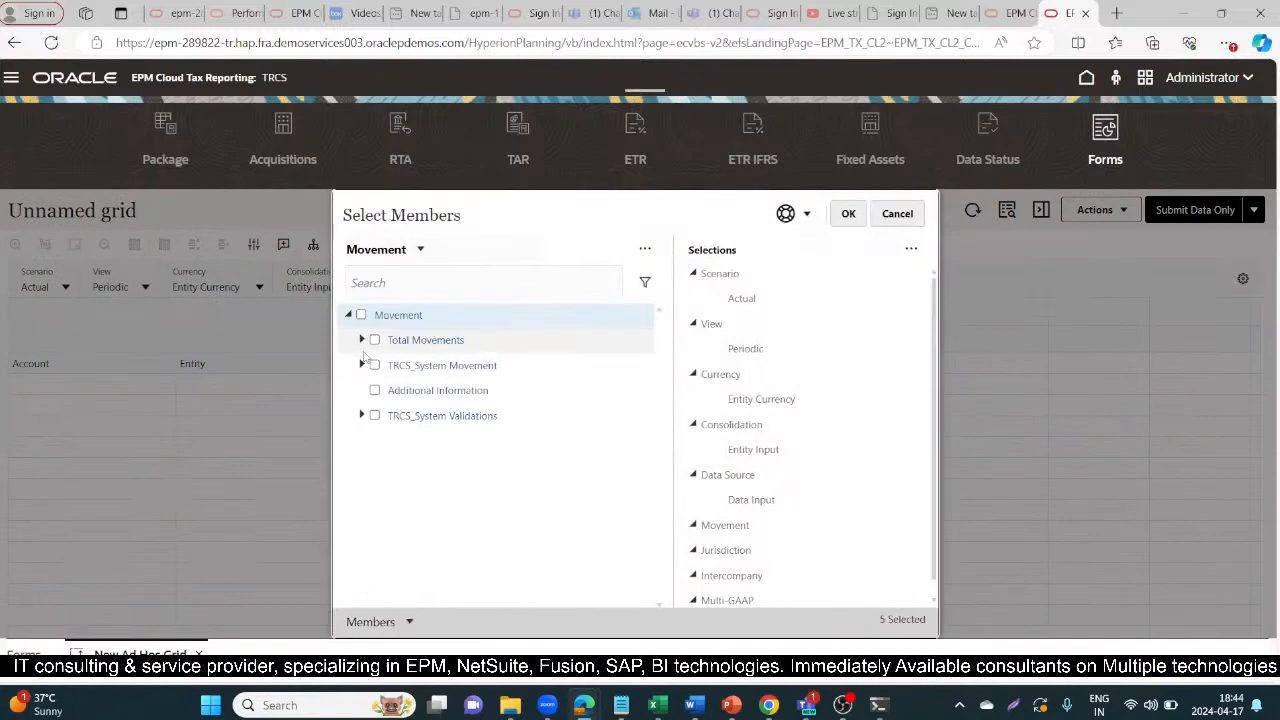
pyautogui.click(362, 340)
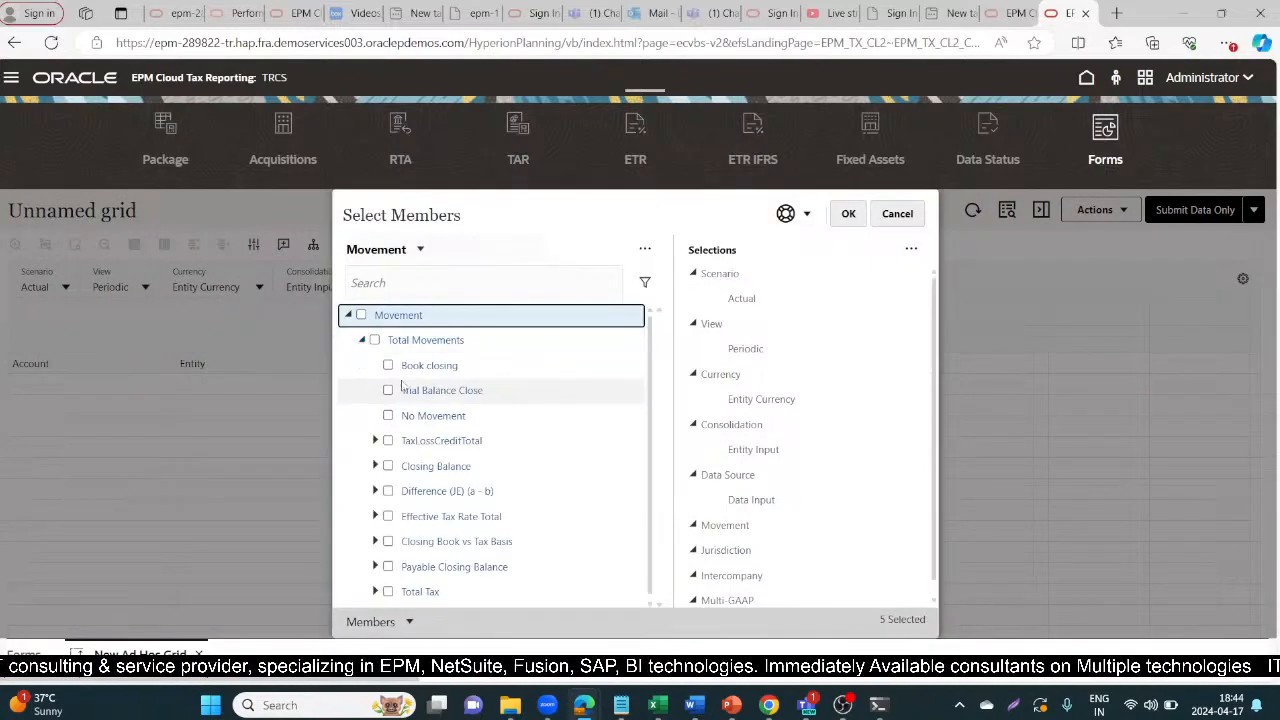
pyautogui.click(388, 390)
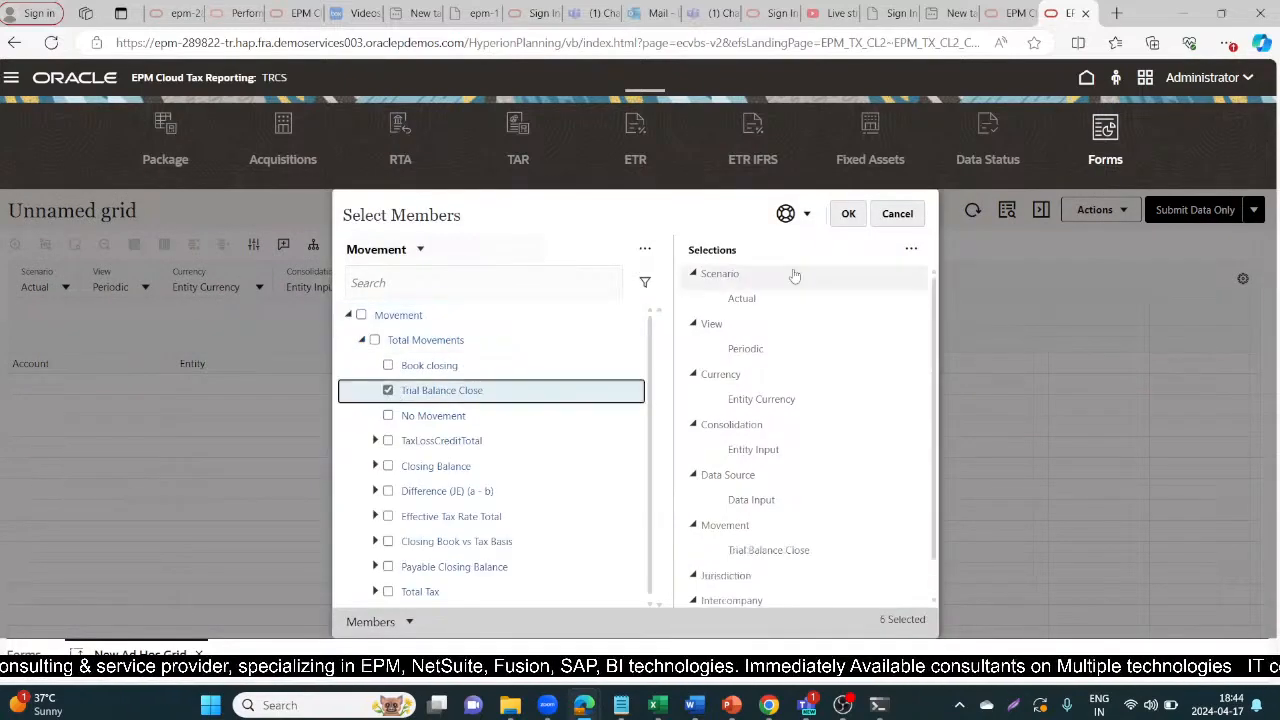
pyautogui.click(845, 215)
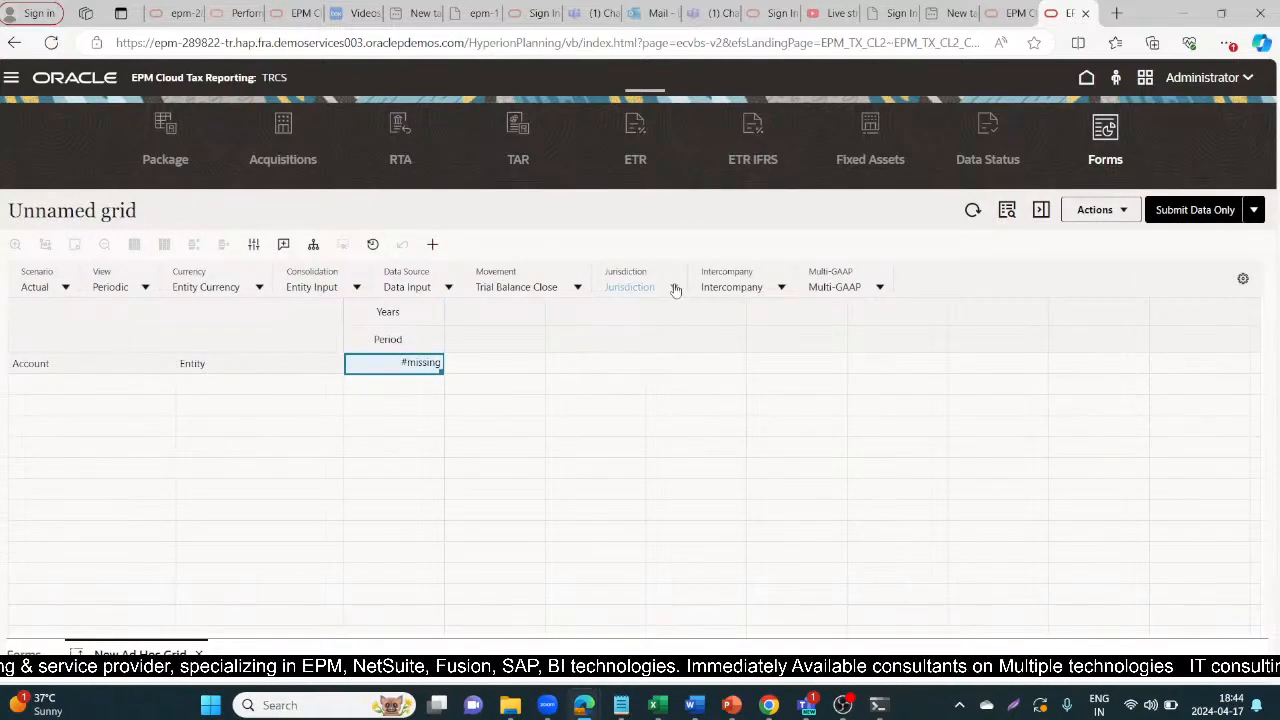
# Step: Set the grid's Jurisdiction to United States Domicile and check the Intercompany member in cell E2 of TRCSDATA in Excel
pyautogui.click(676, 290)
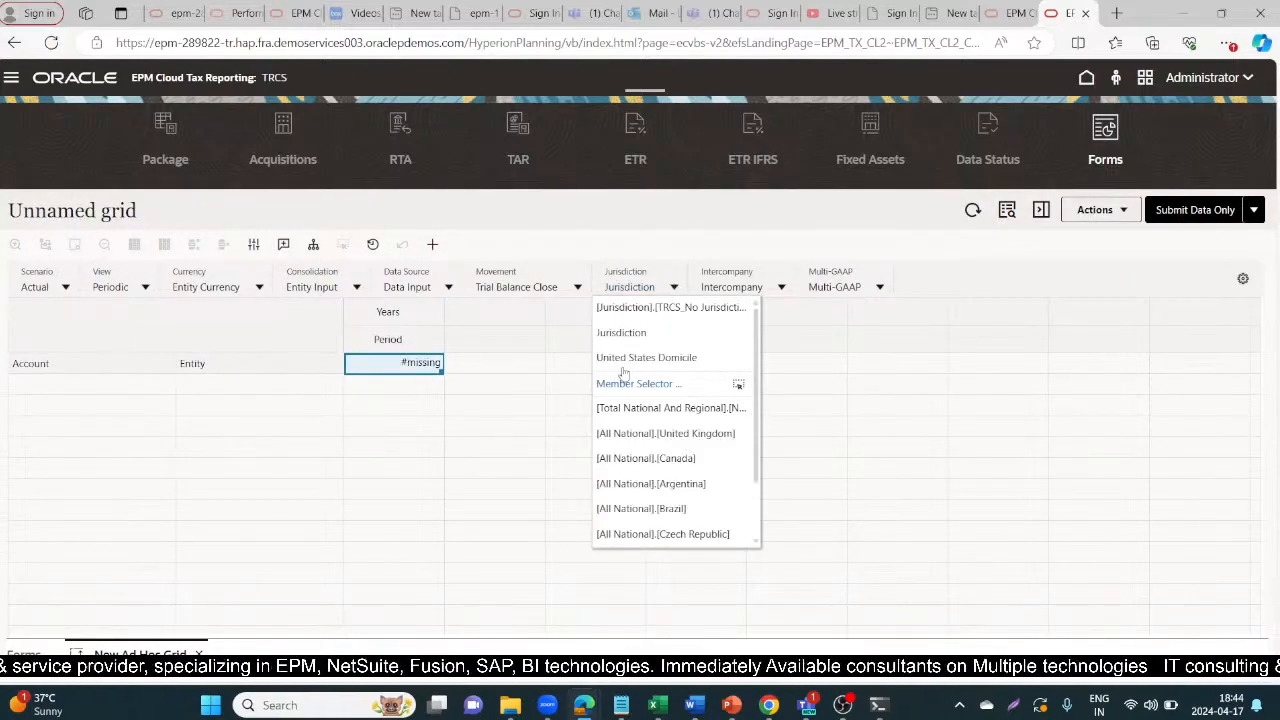
pyautogui.click(627, 358)
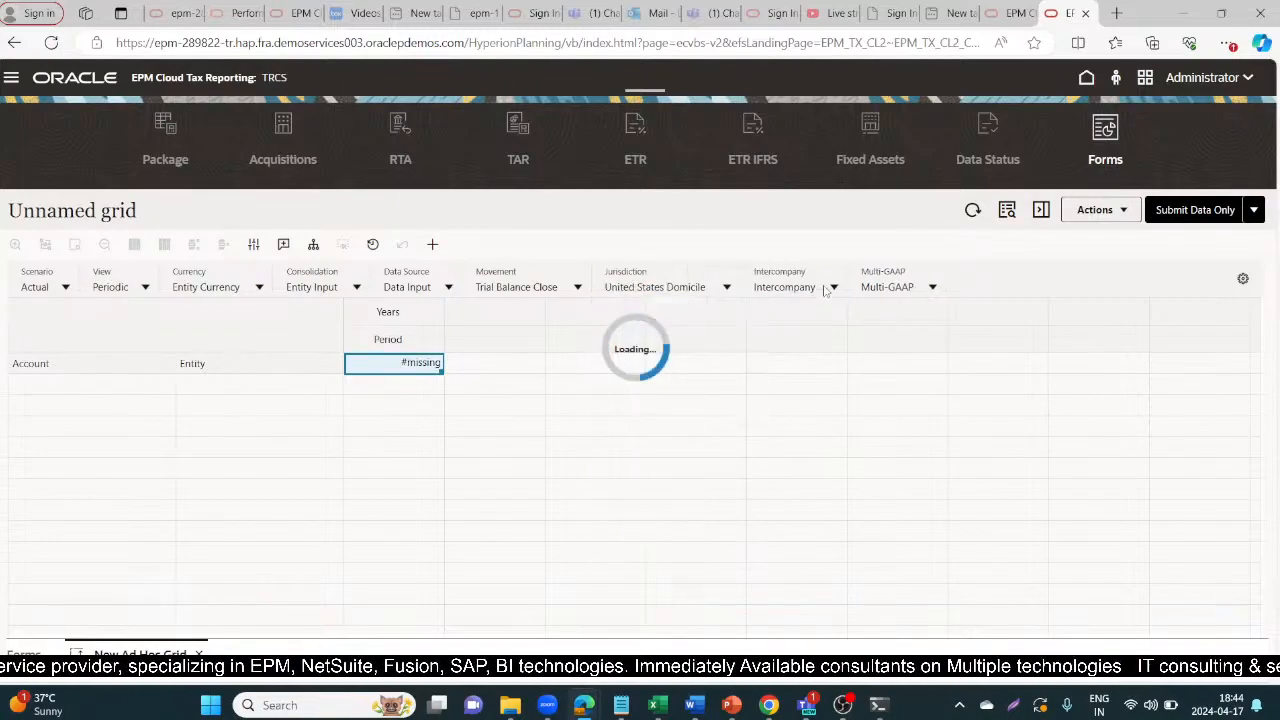
pyautogui.hotkey('alt', 'Tab')
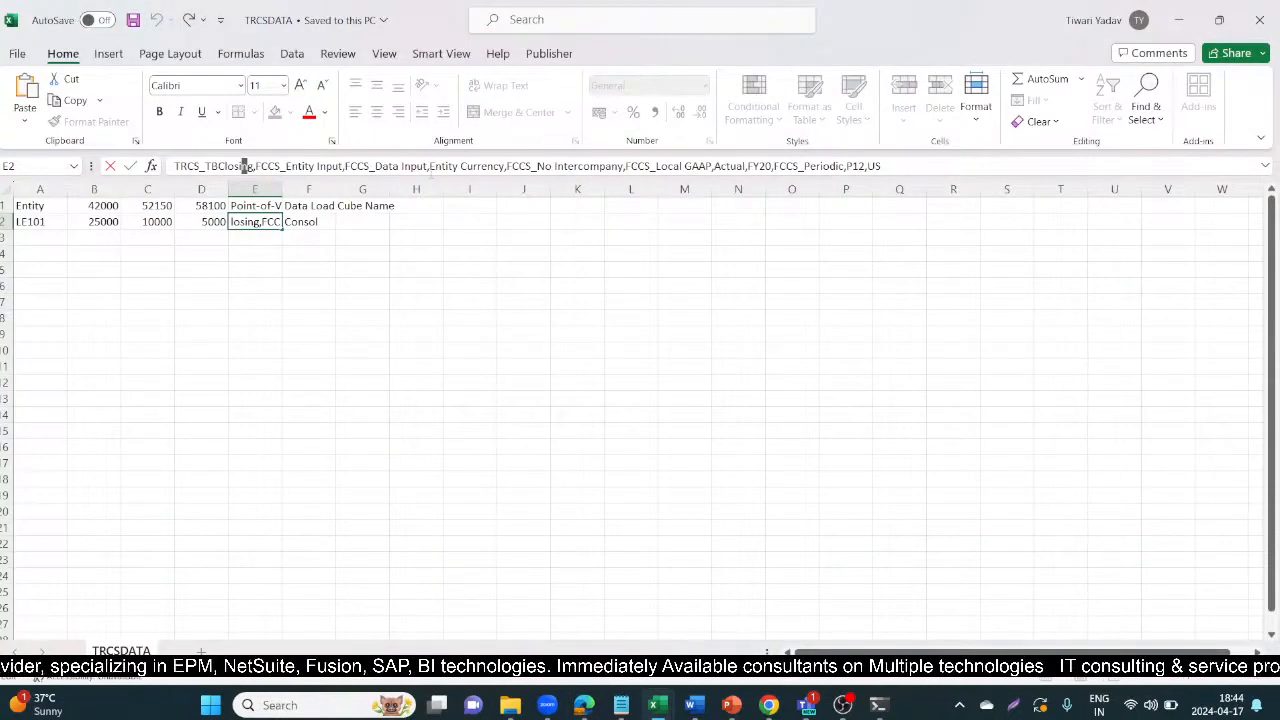
pyautogui.hotkey('alt', 'Tab')
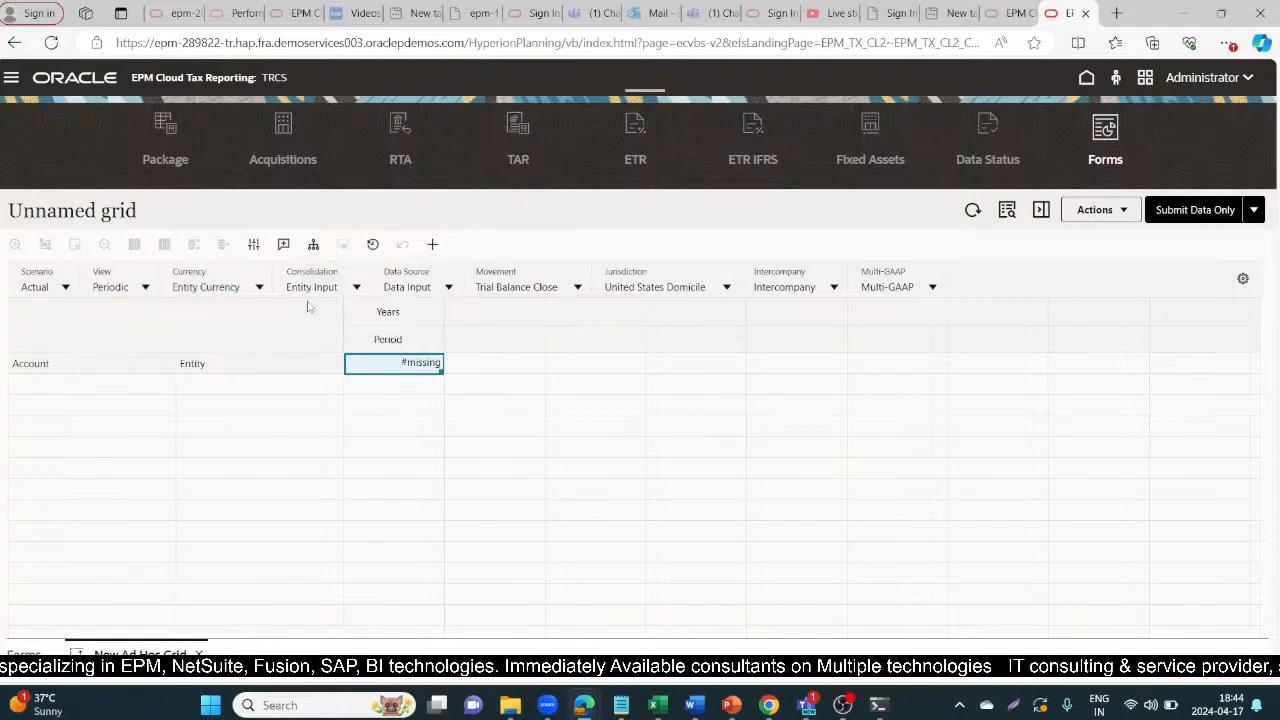
# Step: Set the grid's Intercompany to No Intercompany and its Multi-GAAP to [Multi-GAAP].[FCCS_Local GAAP]
pyautogui.click(836, 290)
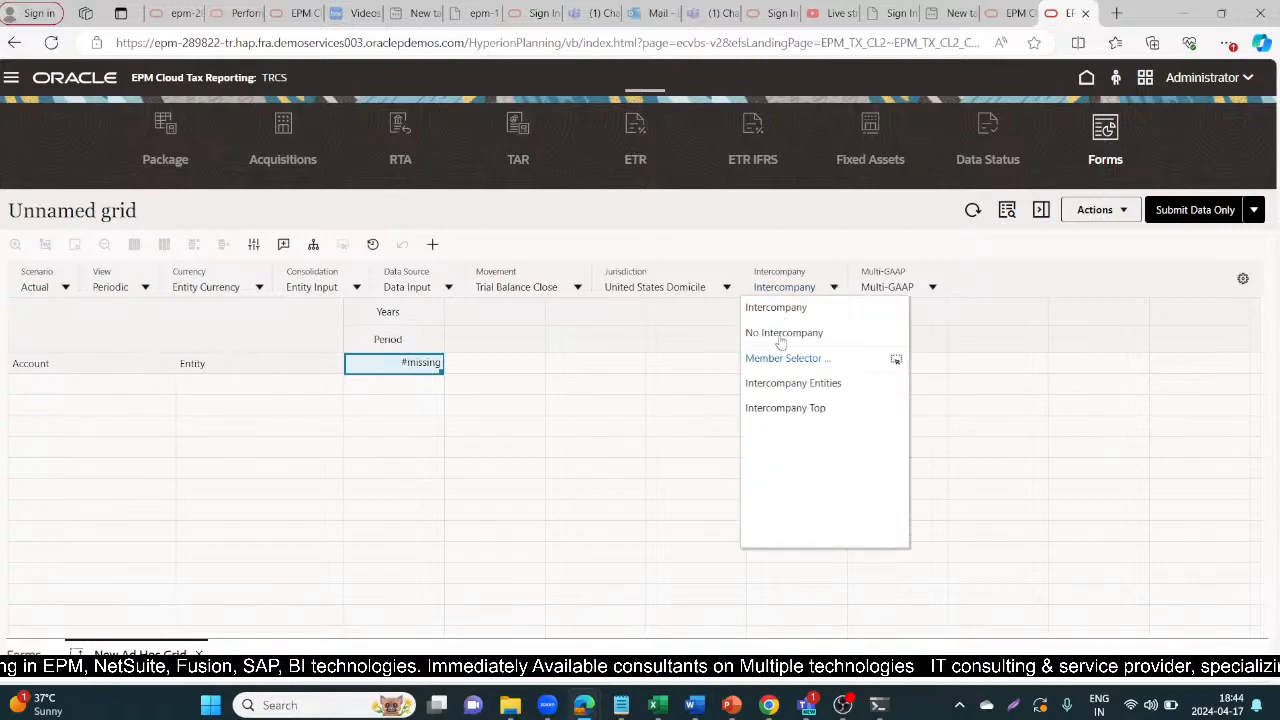
pyautogui.click(780, 337)
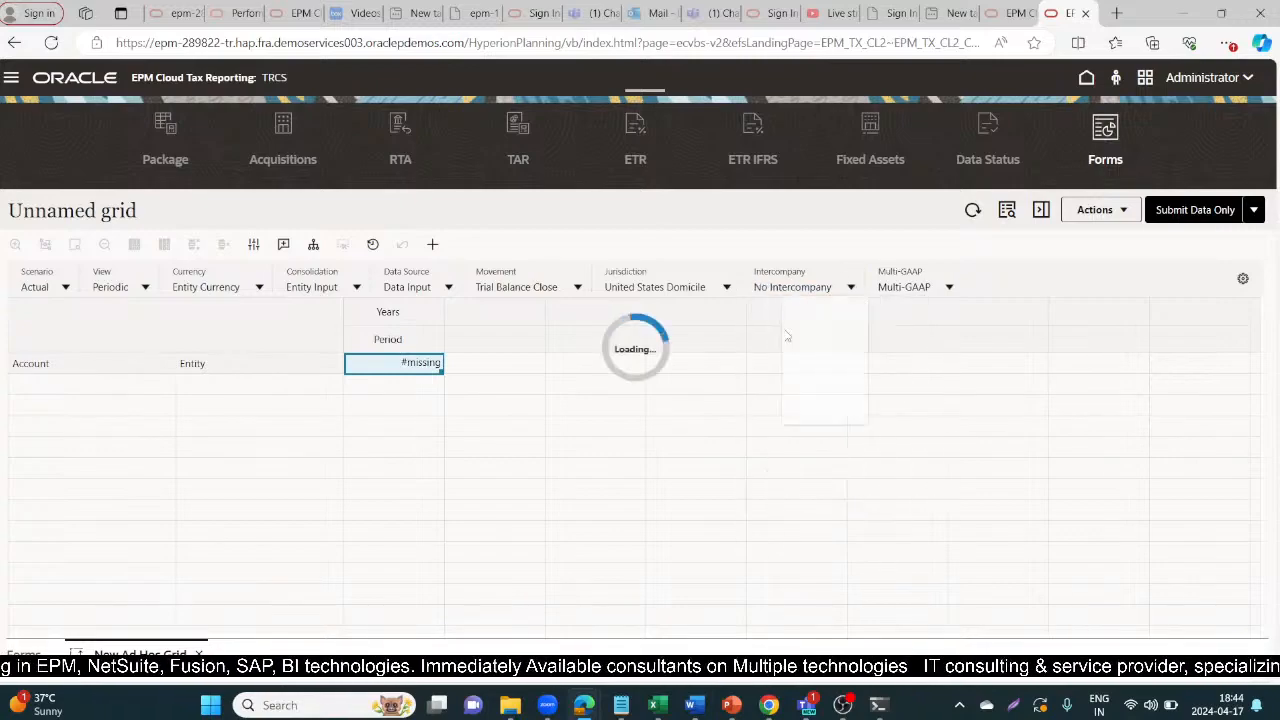
pyautogui.click(949, 288)
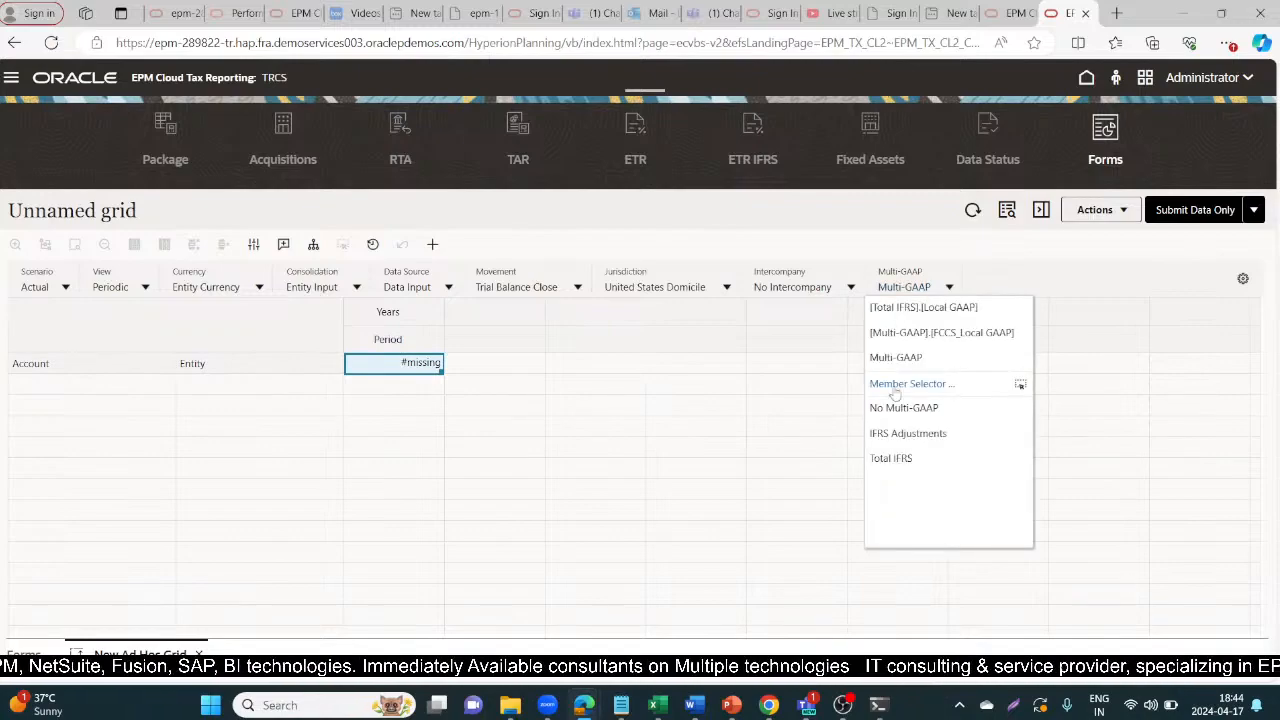
pyautogui.click(914, 334)
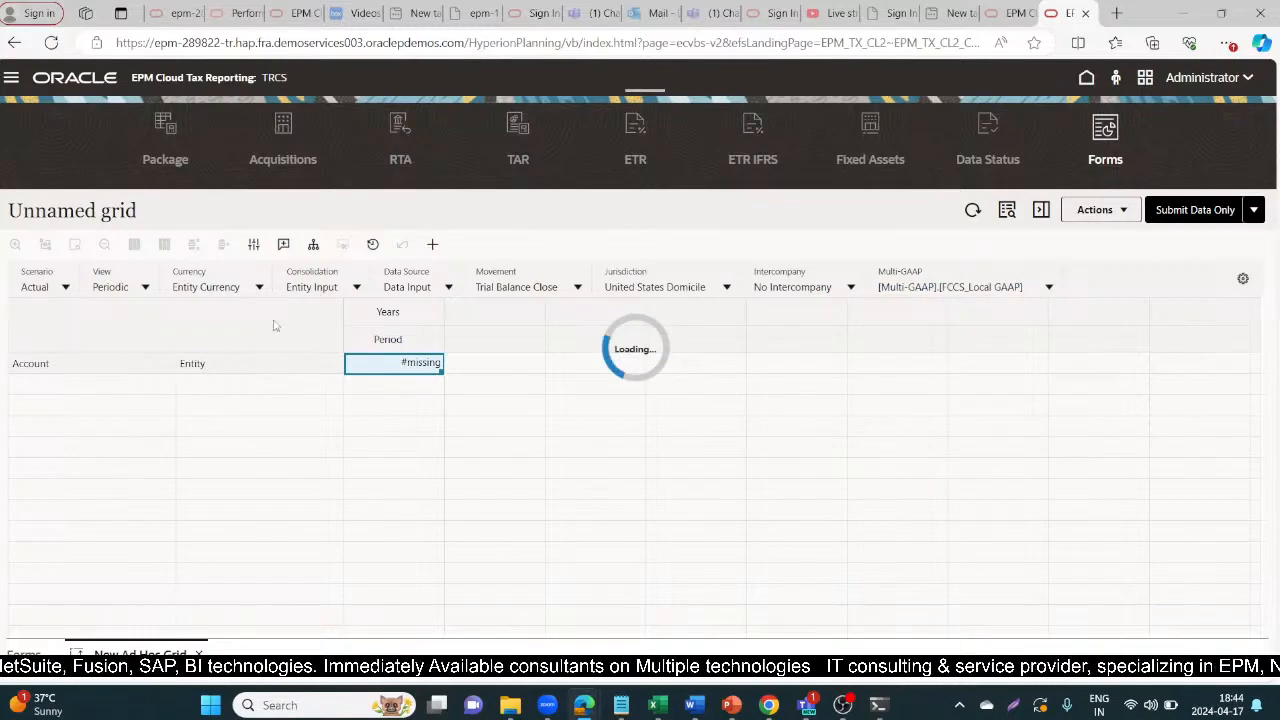
# Step: Set the grid's Years header to FY20 and its Period header to P12, checking the members against TRCSDATA in Excel
pyautogui.doubleClick(416, 313)
pyautogui.write('FY20')
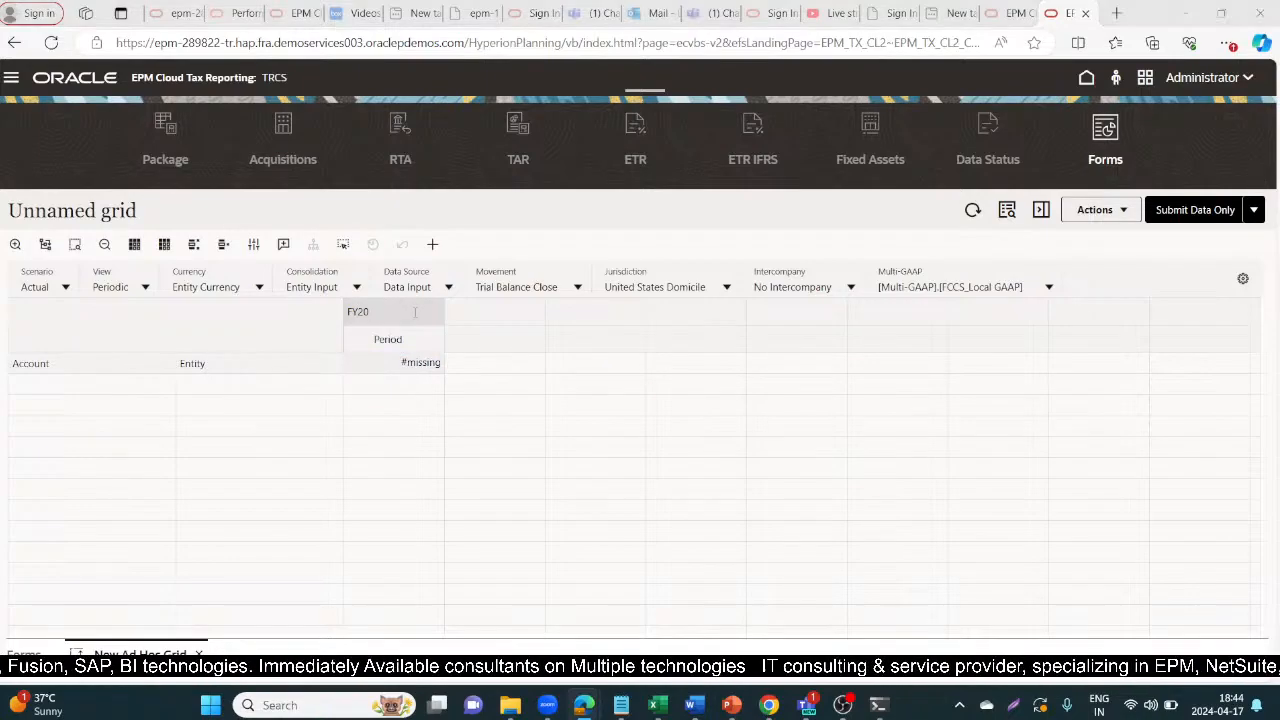
pyautogui.hotkey('alt', 'Tab')
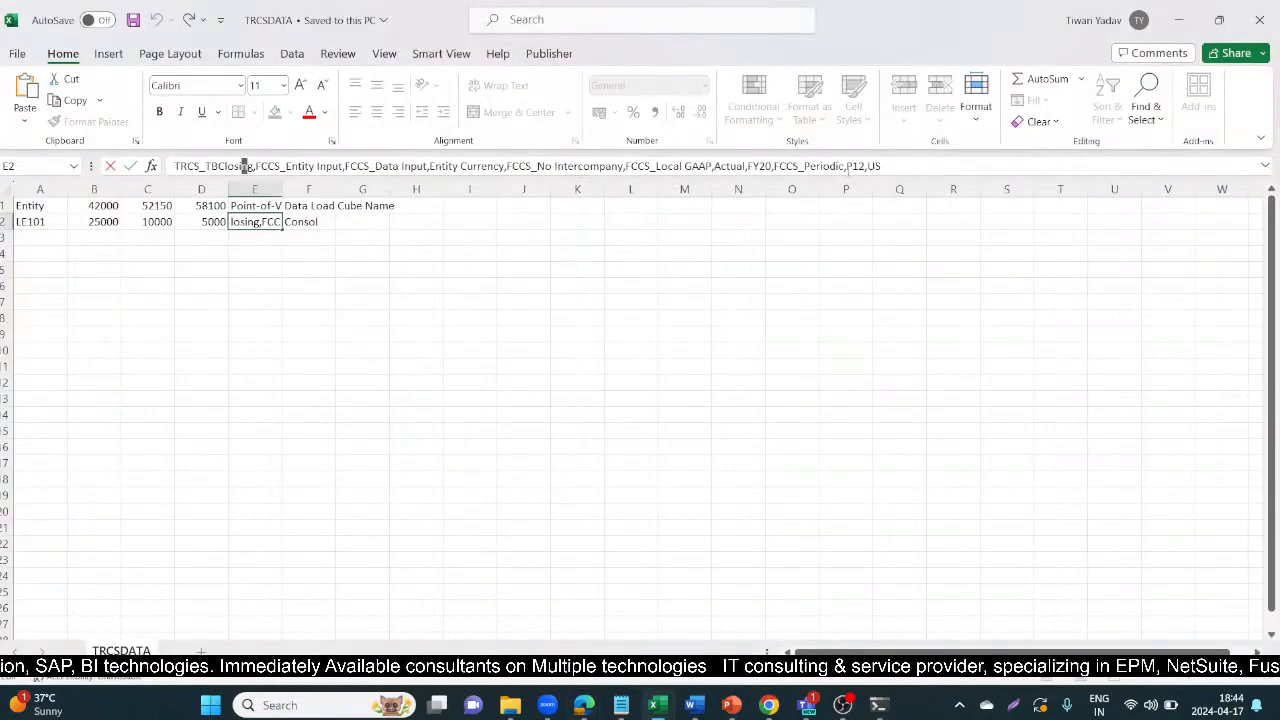
pyautogui.hotkey('alt', 'Tab')
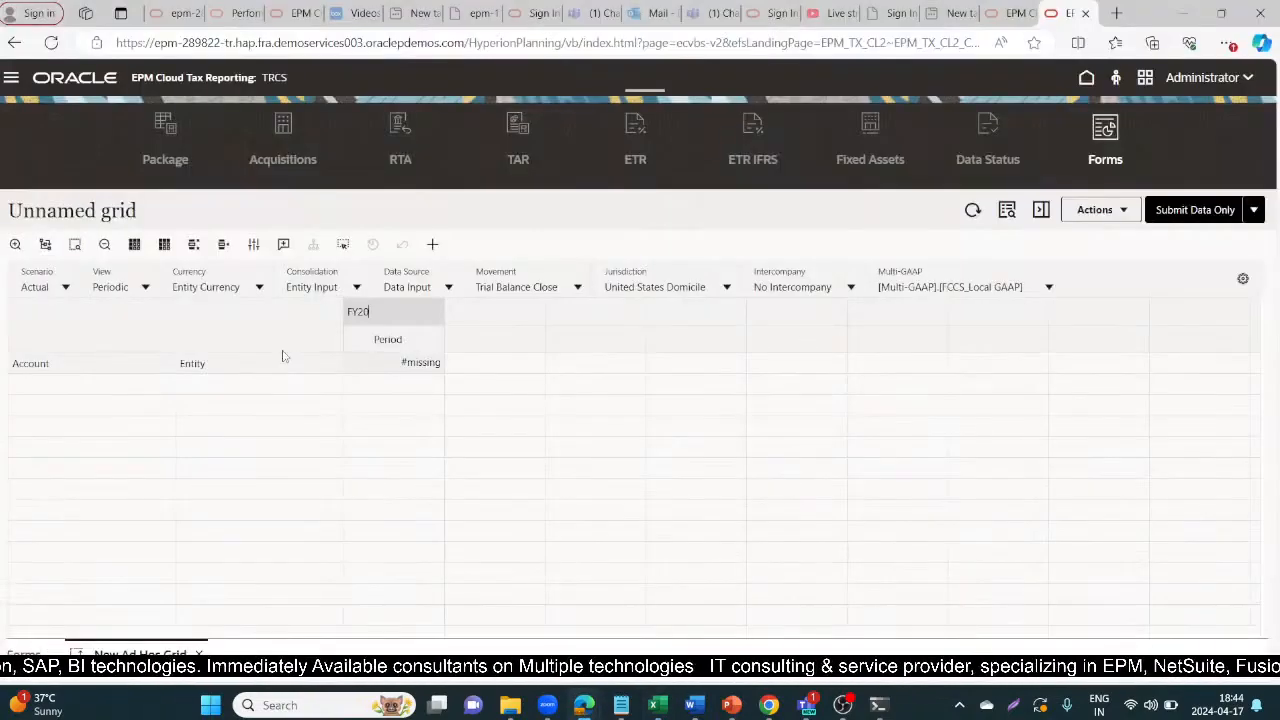
pyautogui.click(393, 345)
pyautogui.write('P')
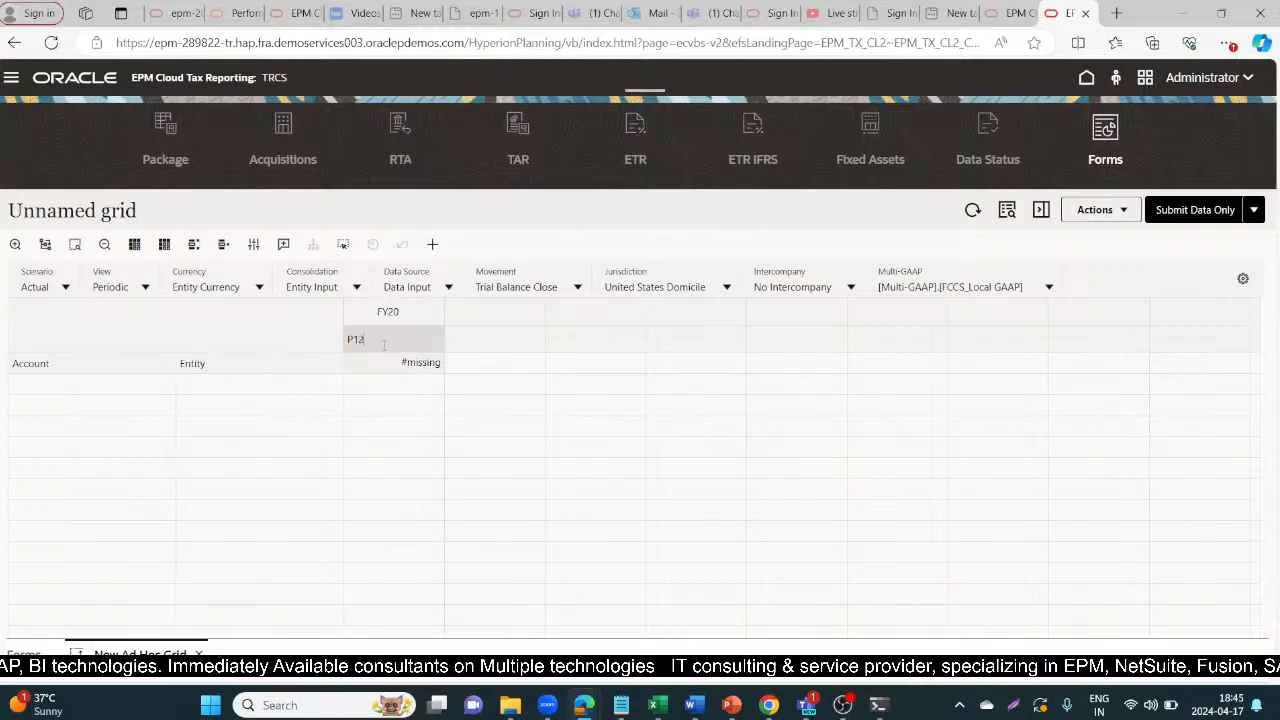
pyautogui.write('12')
pyautogui.click(365, 468)
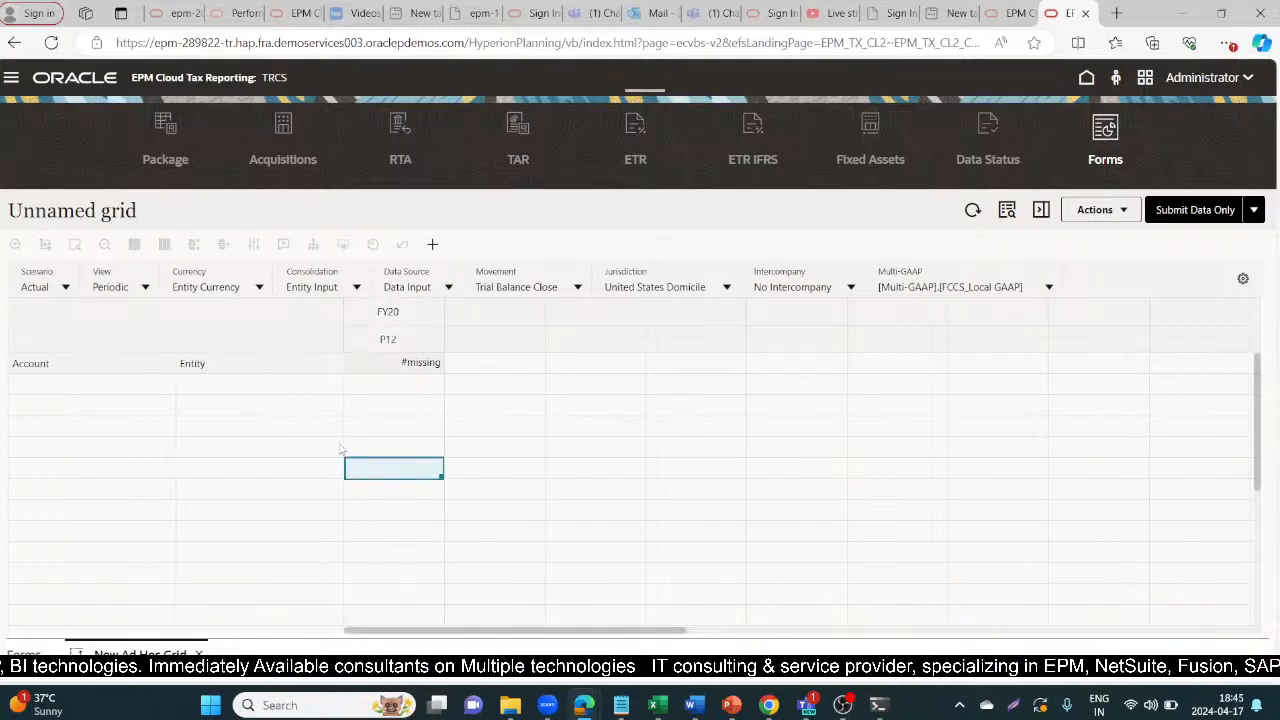
# Step: Look up the entity in TRCSDATA in Excel and replace Entity in the grid's first row with LE101
pyautogui.click(195, 364)
pyautogui.hotkey('alt', 'Tab')
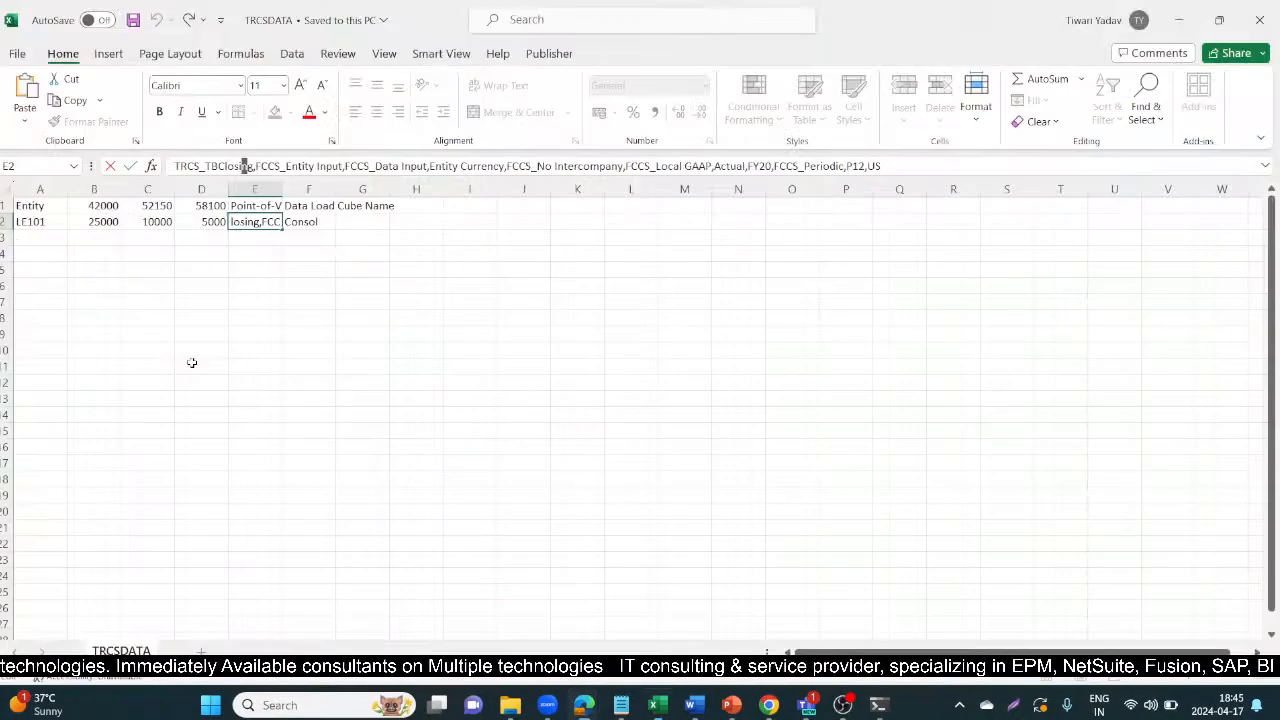
pyautogui.hotkey('alt', 'Tab')
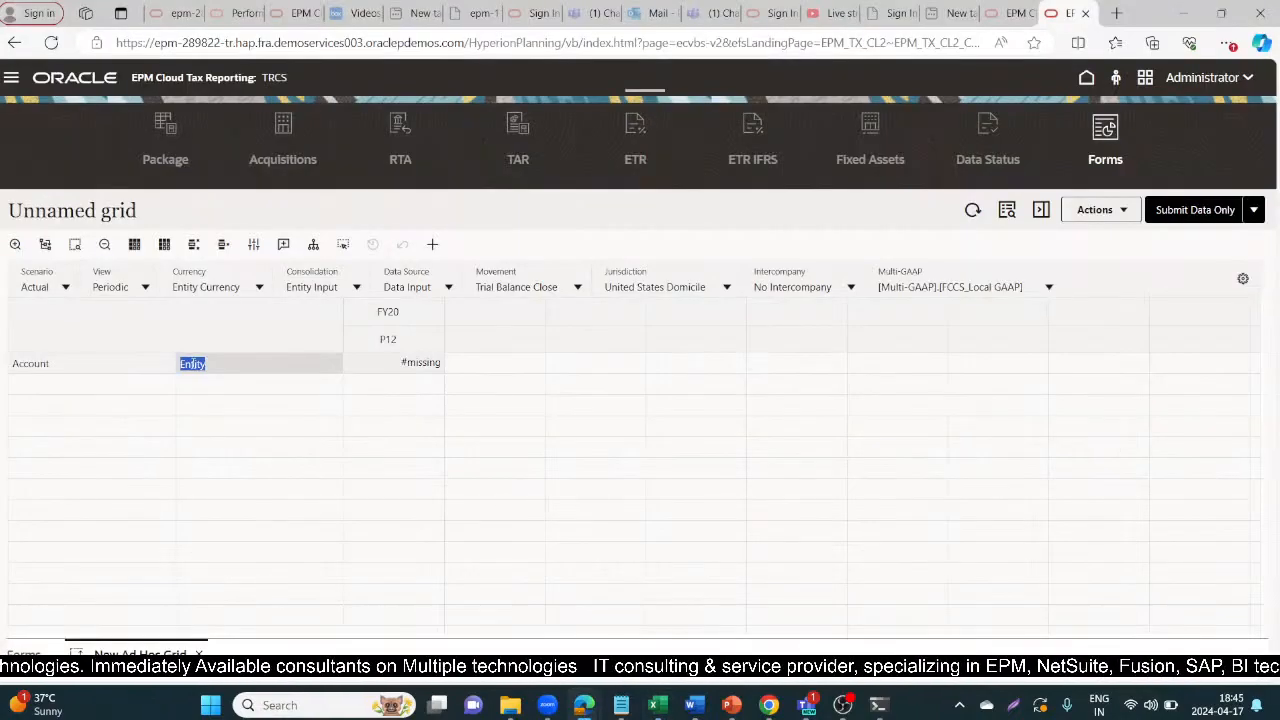
pyautogui.write('LE101')
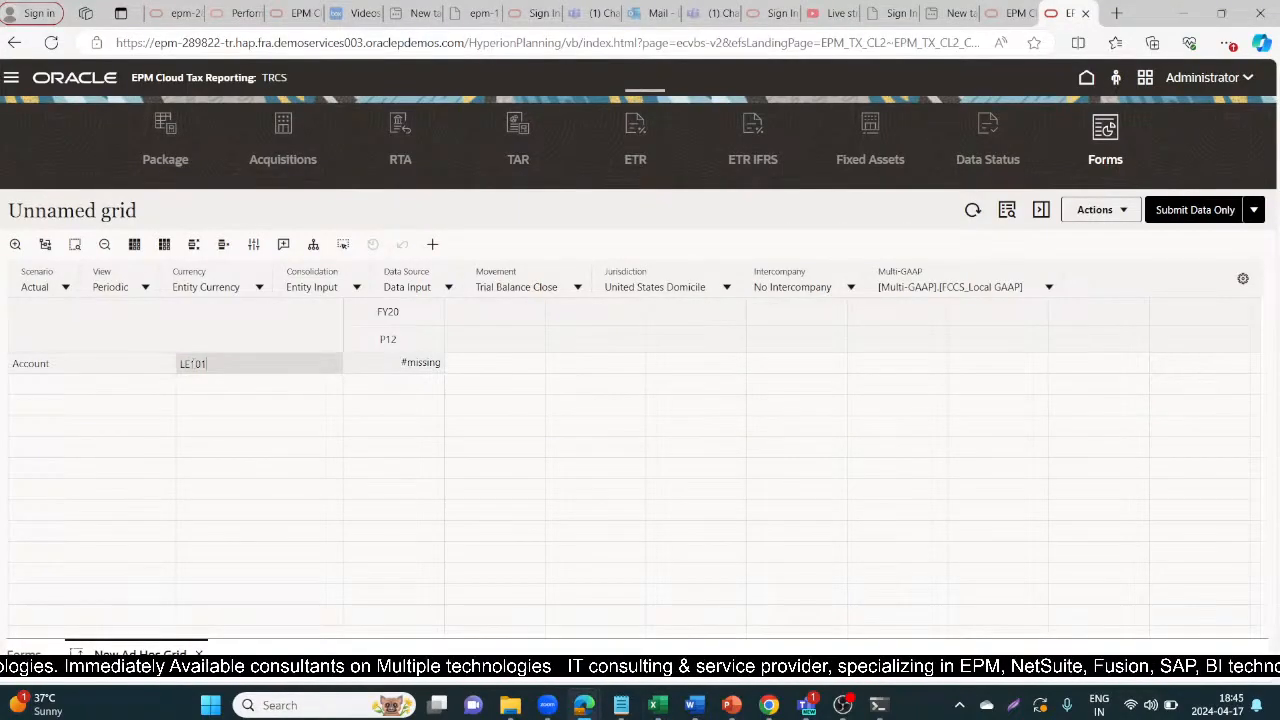
# Step: Replace Account in the grid's first row with 42000, the first account in TRCSDATA, and refresh the grid
pyautogui.click(126, 366)
pyautogui.hotkey('alt', 'Tab')
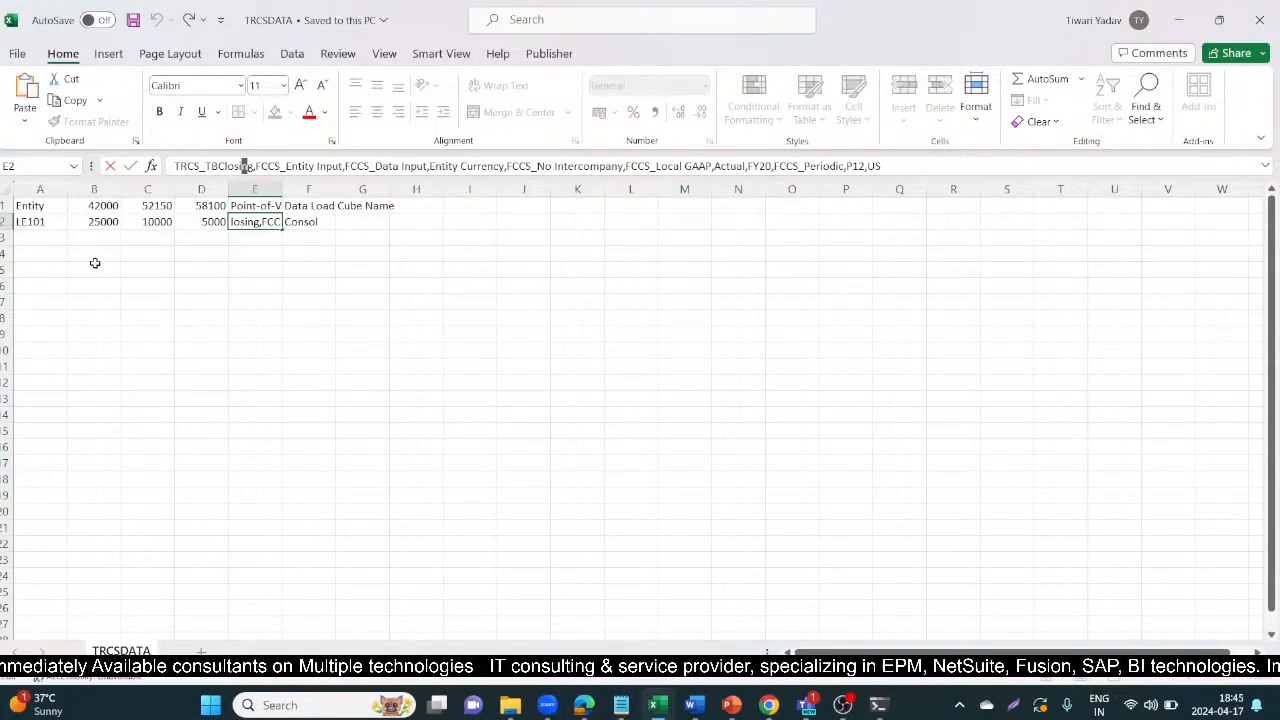
pyautogui.hotkey('alt', 'Tab')
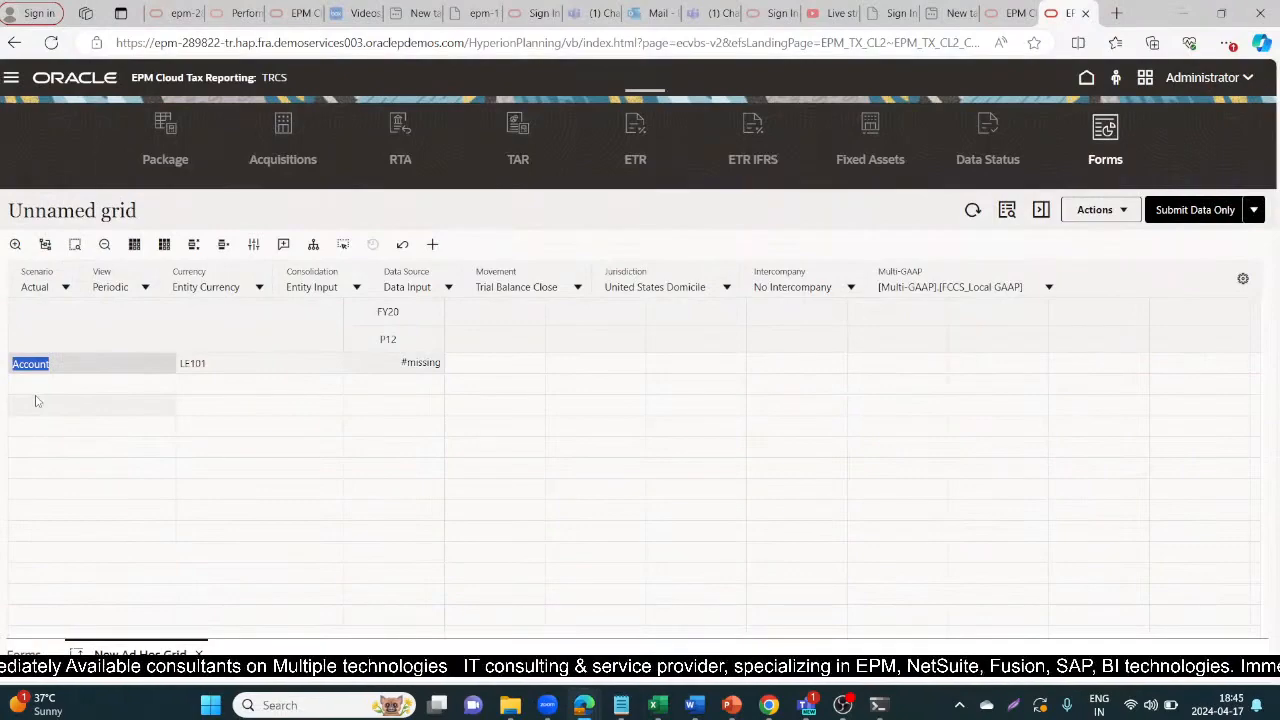
pyautogui.write('42000')
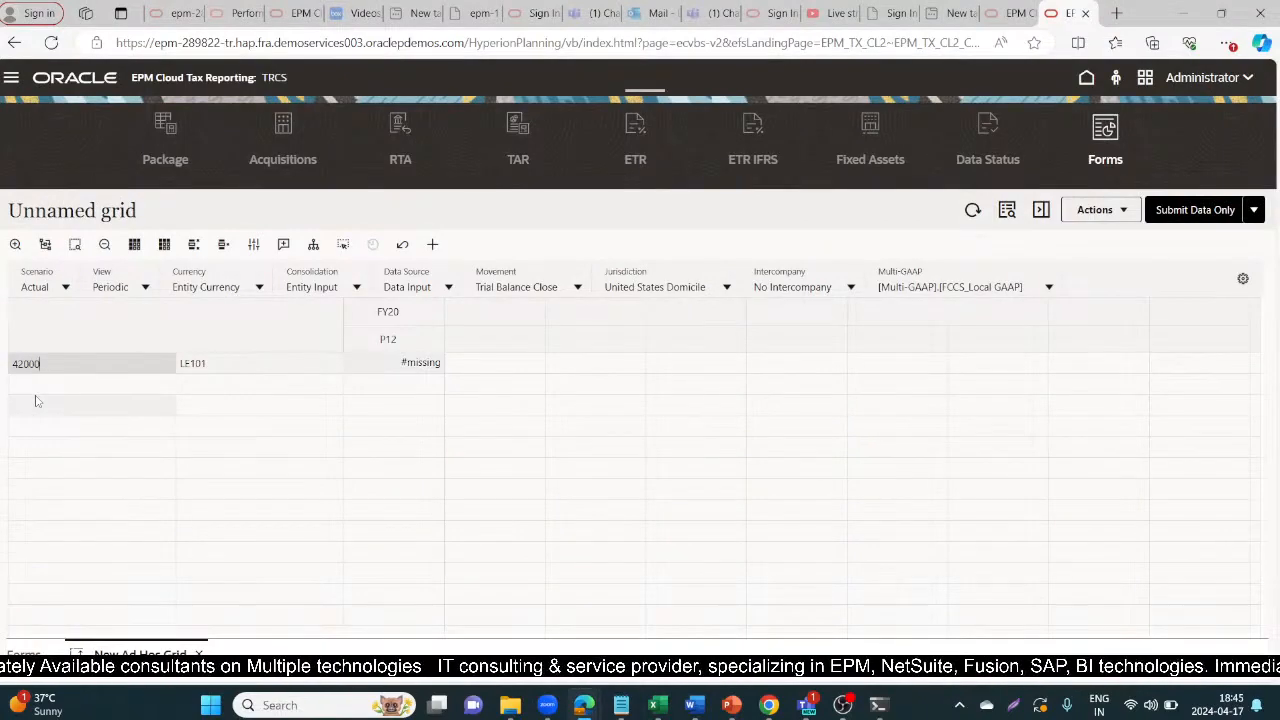
pyautogui.press('Tab')
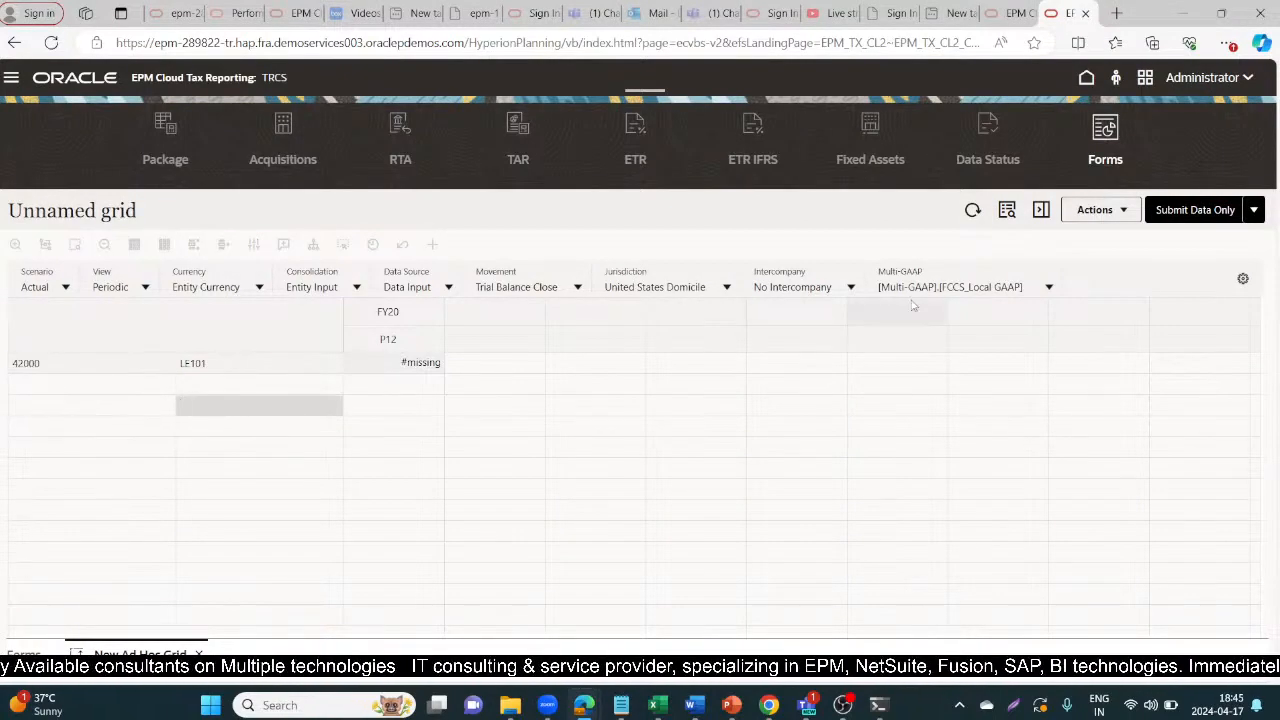
pyautogui.click(974, 211)
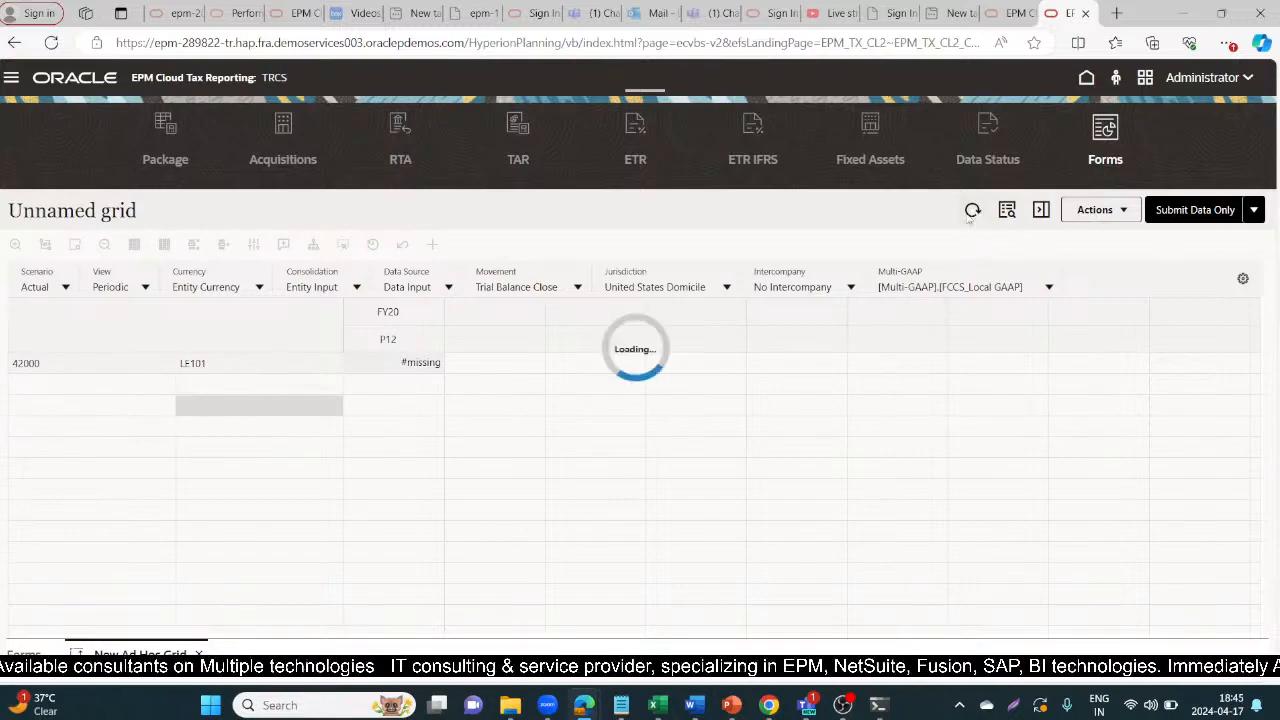
# Step: Compare the refreshed amount with cell B2 of TRCSDATA in Excel and return to the grid
pyautogui.hotkey('alt', 'Tab')
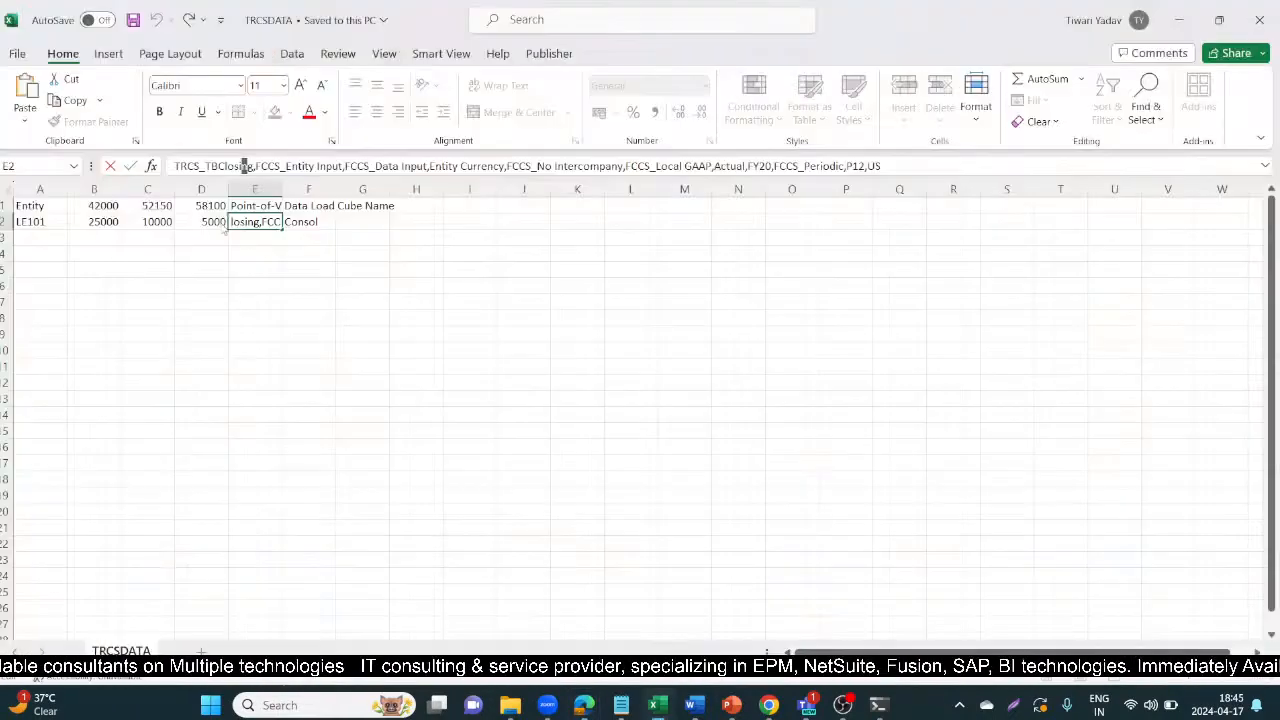
pyautogui.click(100, 222)
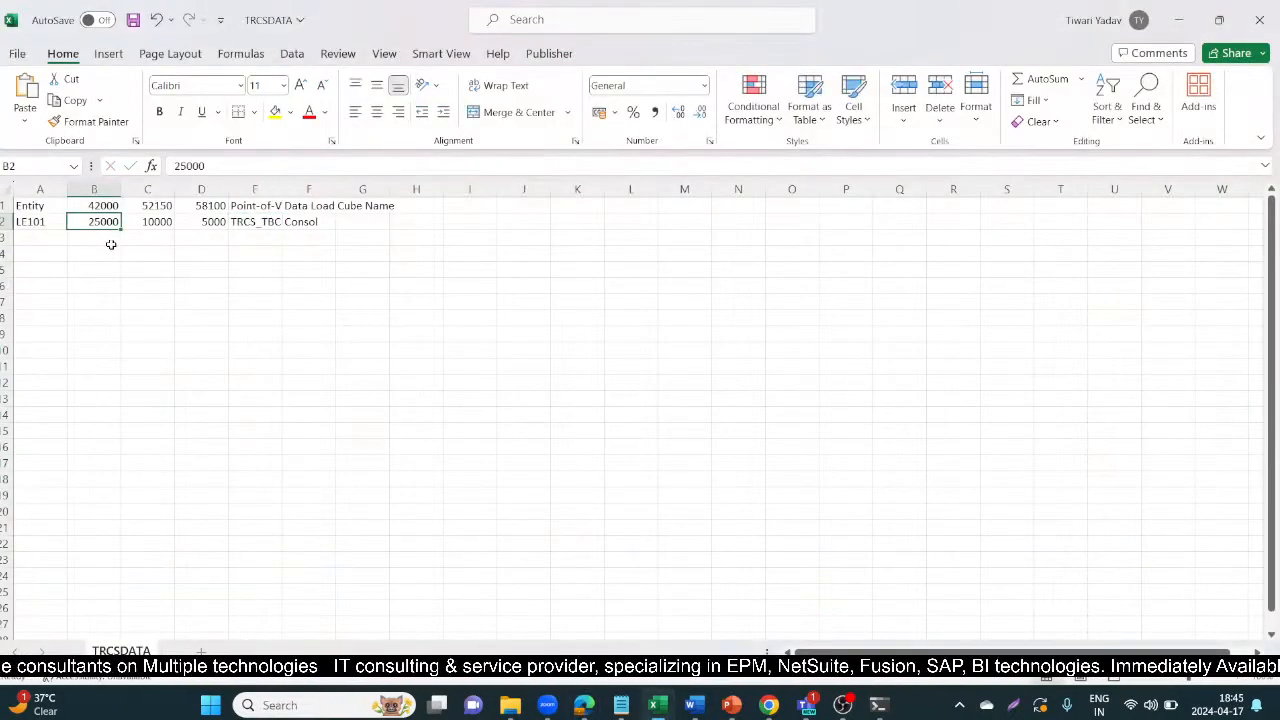
pyautogui.hotkey('alt', 'Tab')
# Step: Add a second grid row for account 52150 and entity LE101, and refresh the grid
pyautogui.click(83, 386)
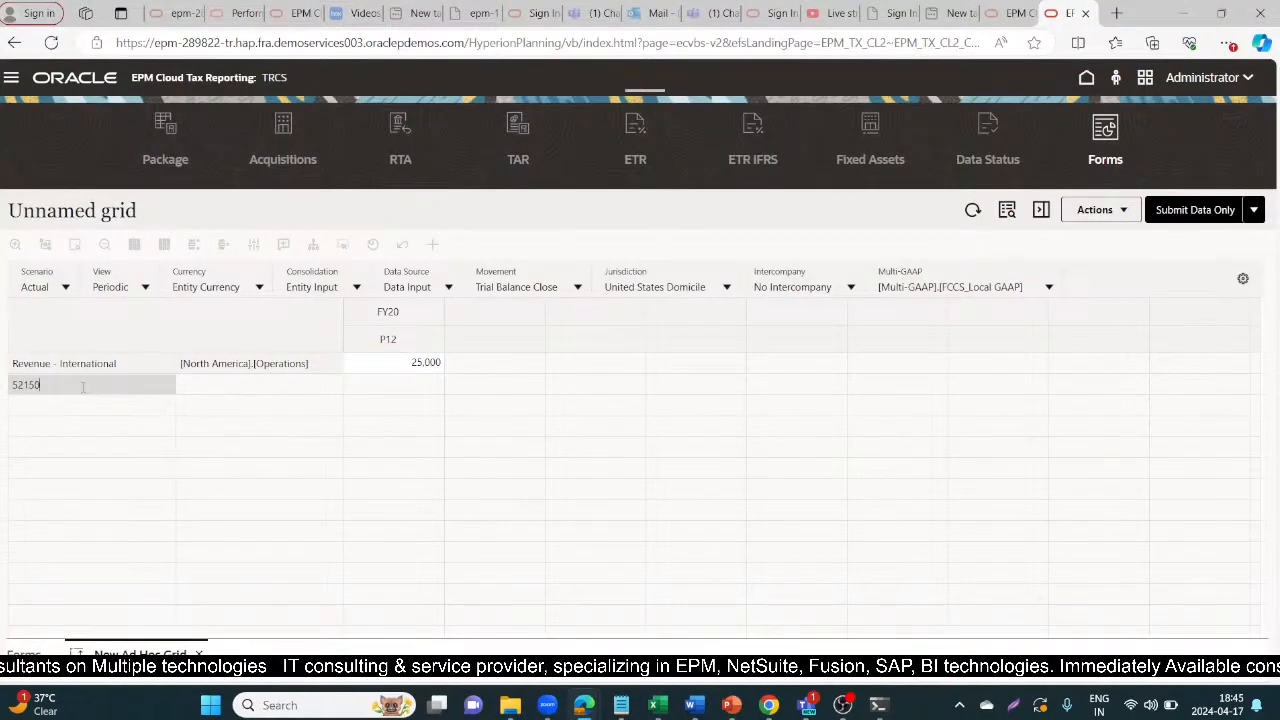
pyautogui.hotkey('alt', 'Tab')
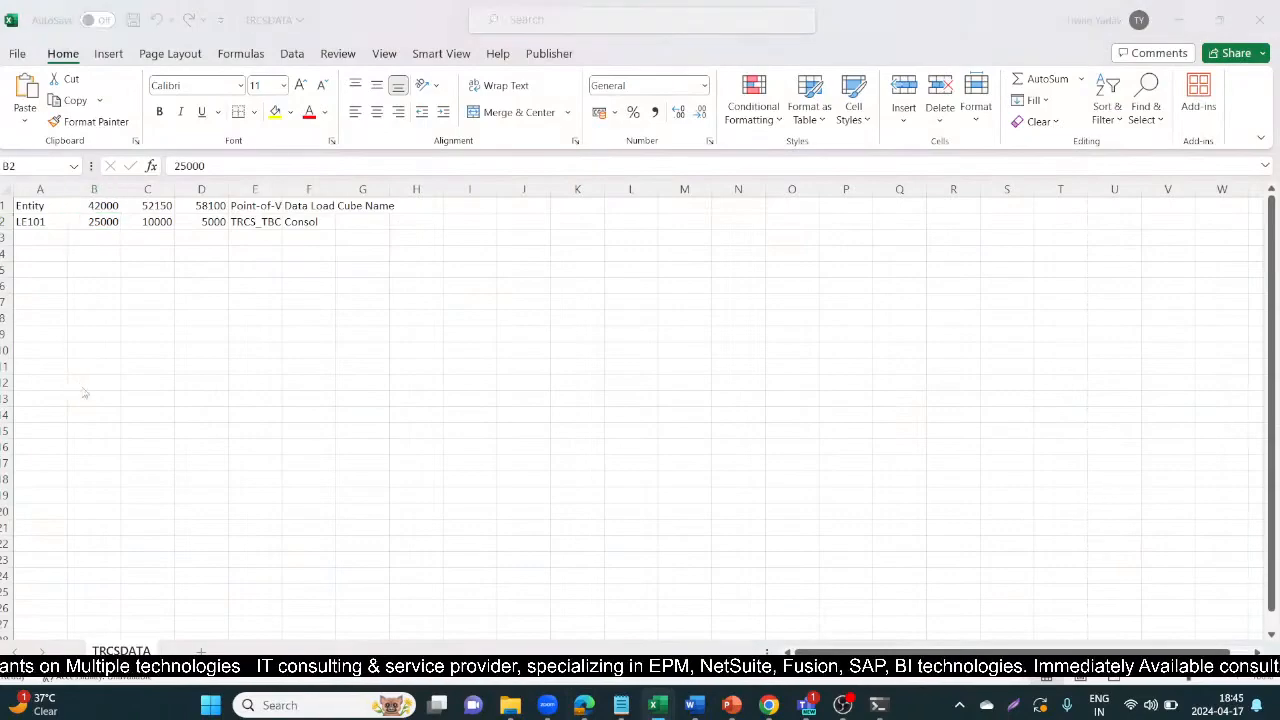
pyautogui.hotkey('alt', 'Tab')
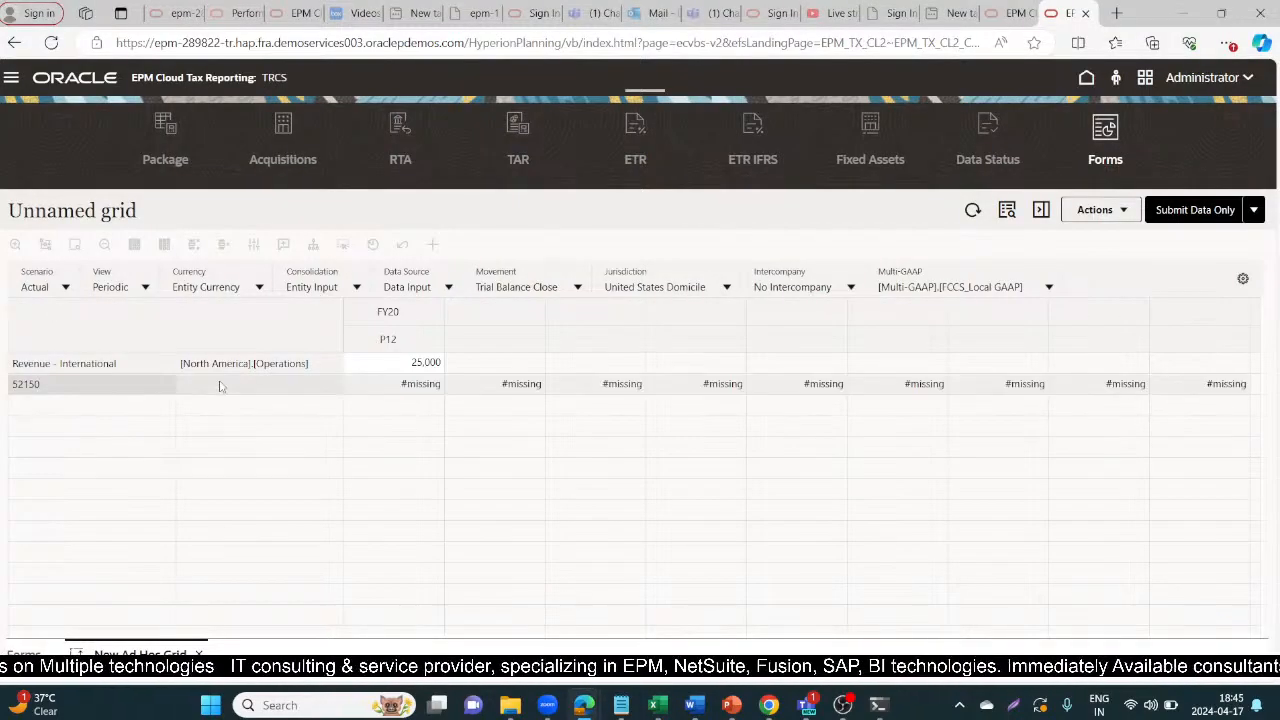
pyautogui.click(221, 386)
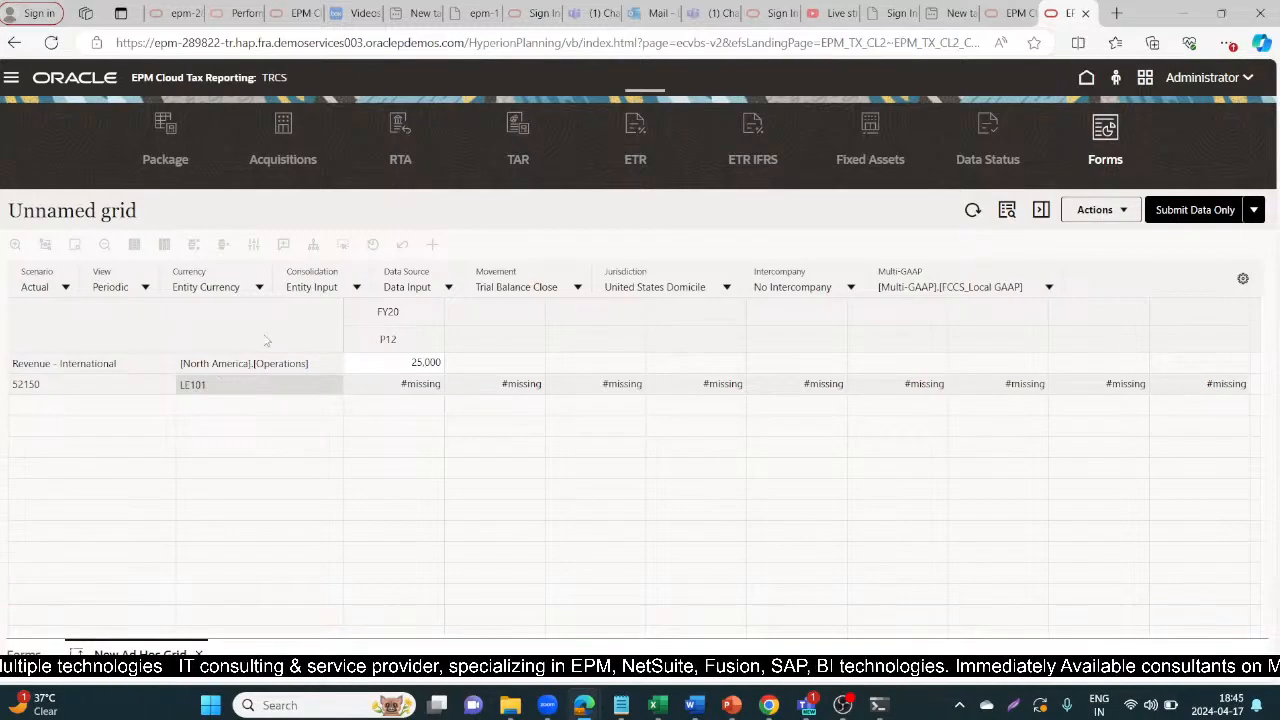
pyautogui.click(973, 210)
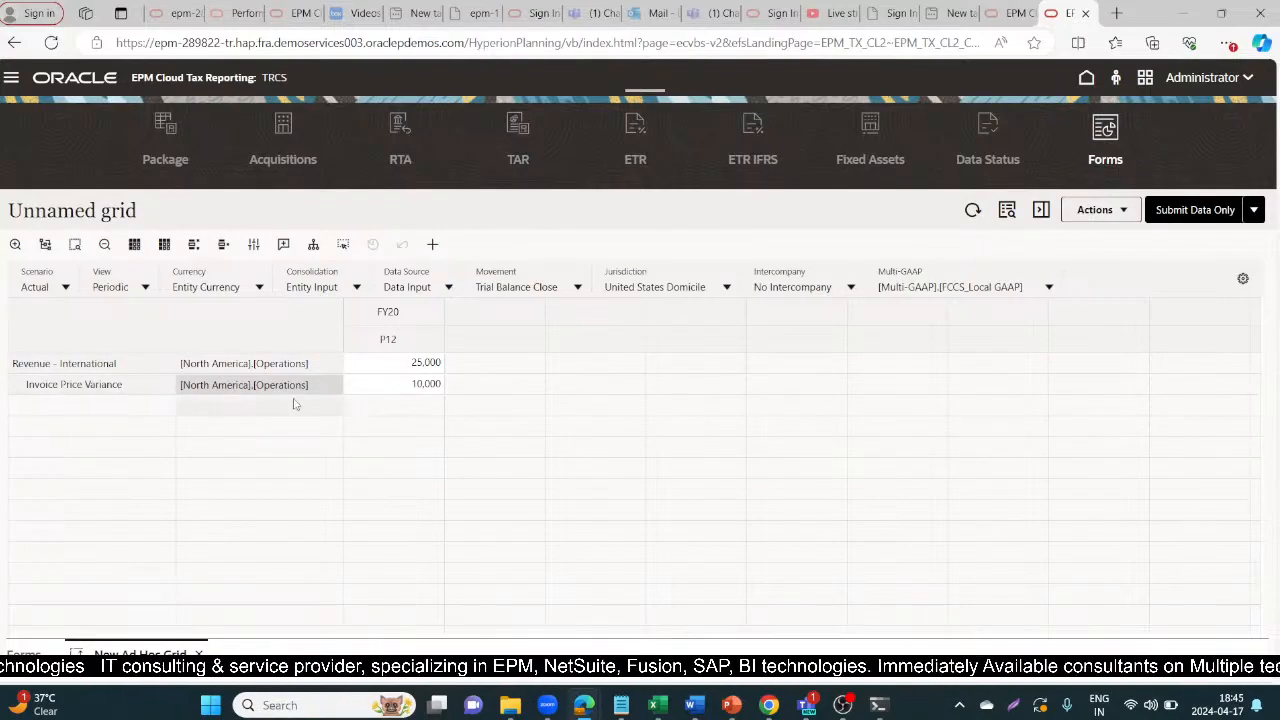
# Step: Look up the third account in cell D1 of TRCSDATA in Excel and enter 58100 as the account of the third grid row
pyautogui.doubleClick(118, 405)
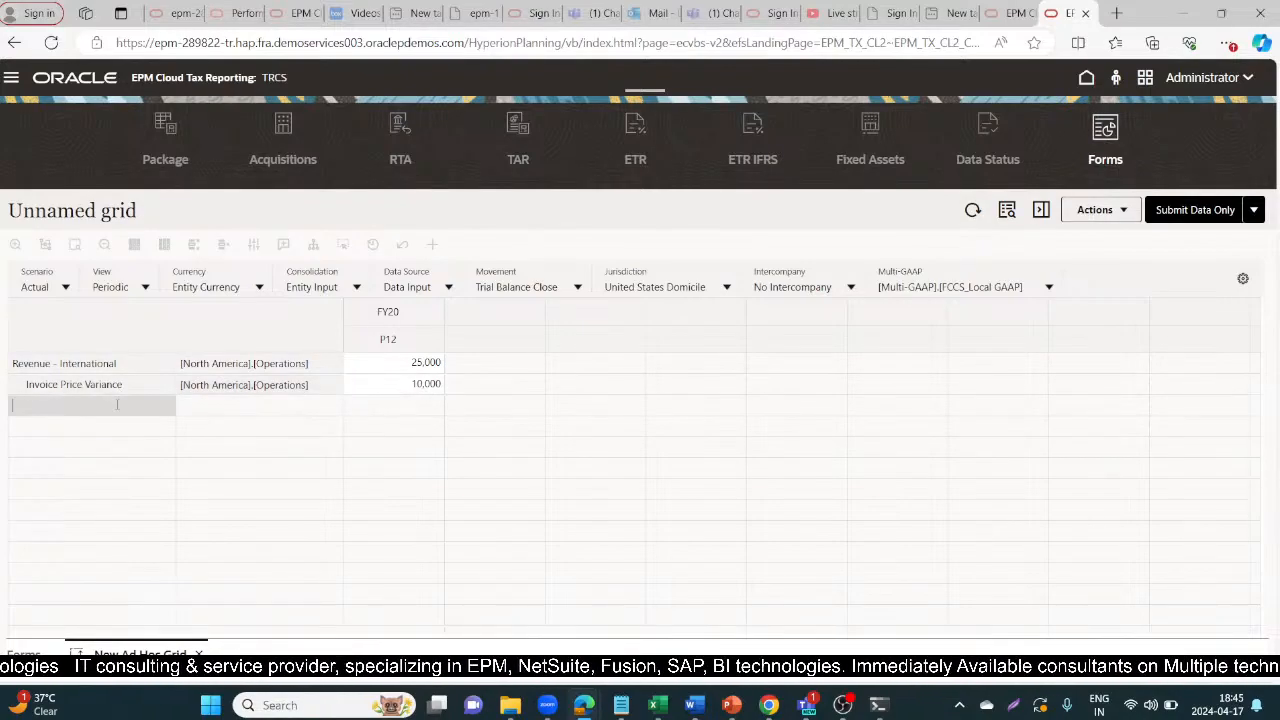
pyautogui.hotkey('alt', 'Tab')
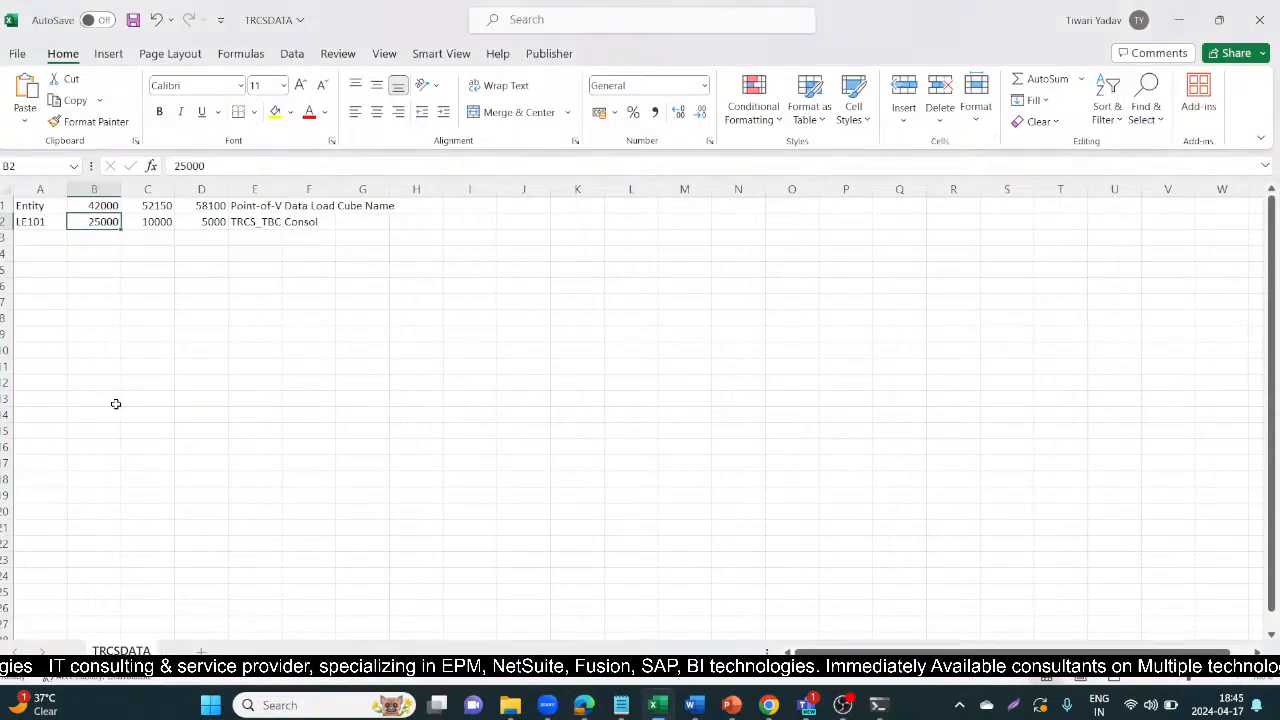
pyautogui.click(168, 220)
pyautogui.click(195, 208)
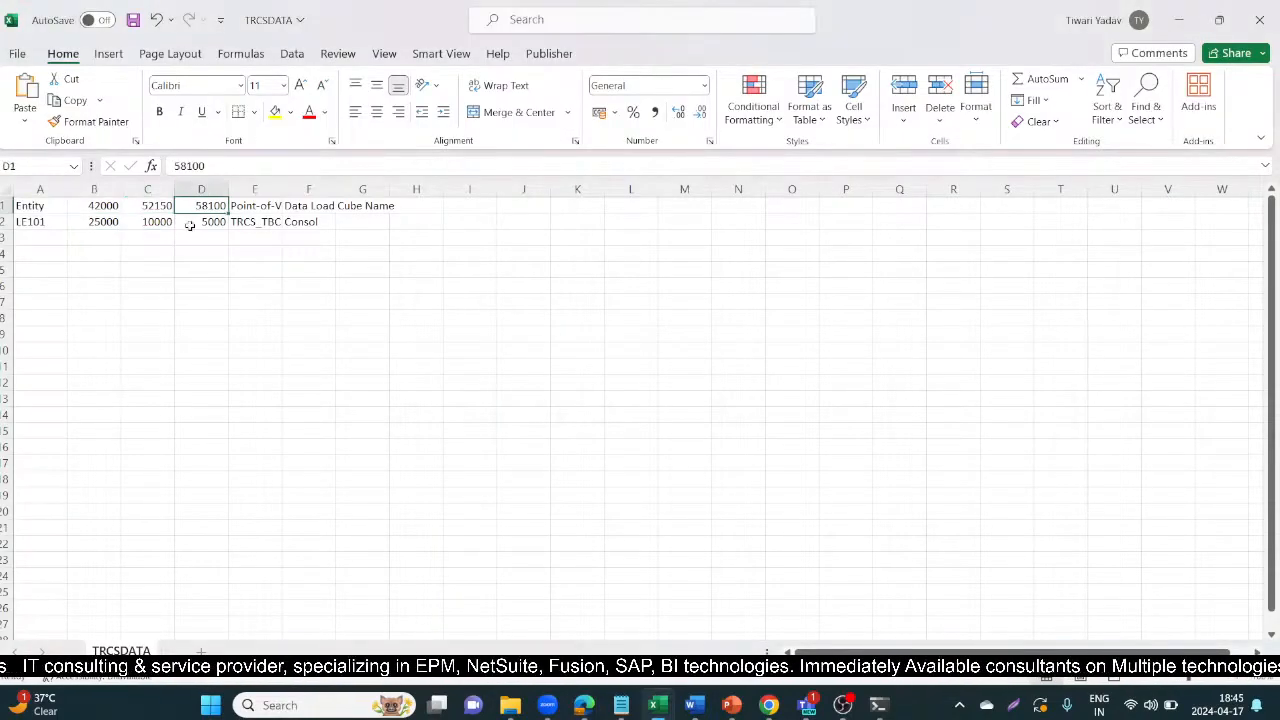
pyautogui.hotkey('alt', 'Tab')
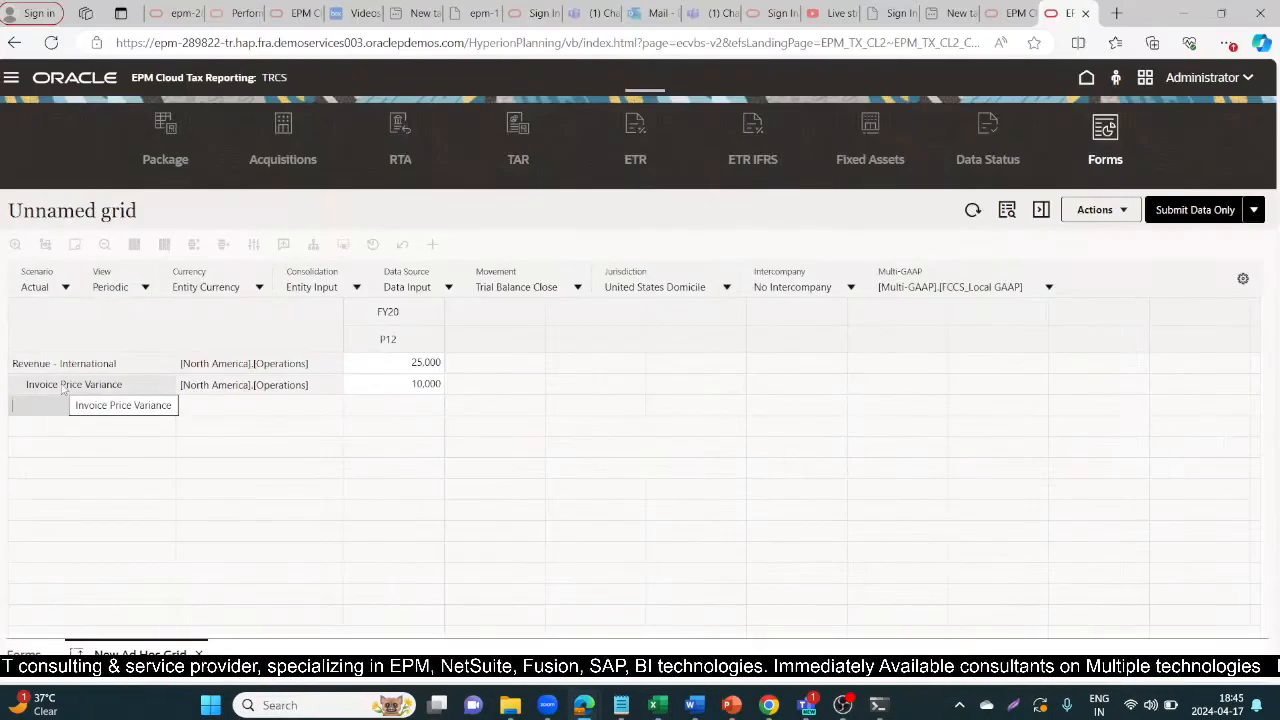
pyautogui.write('58100')
pyautogui.click(262, 410)
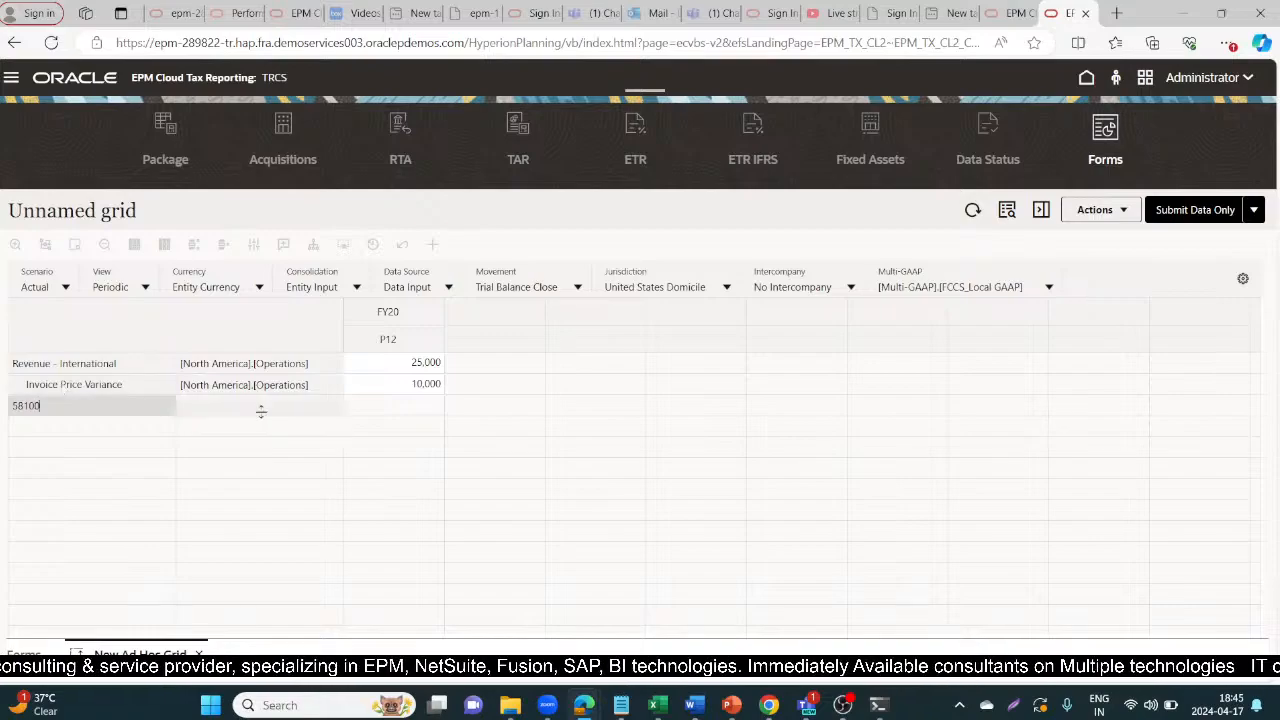
pyautogui.click(270, 410)
pyautogui.hotkey('ctrl', 'l')
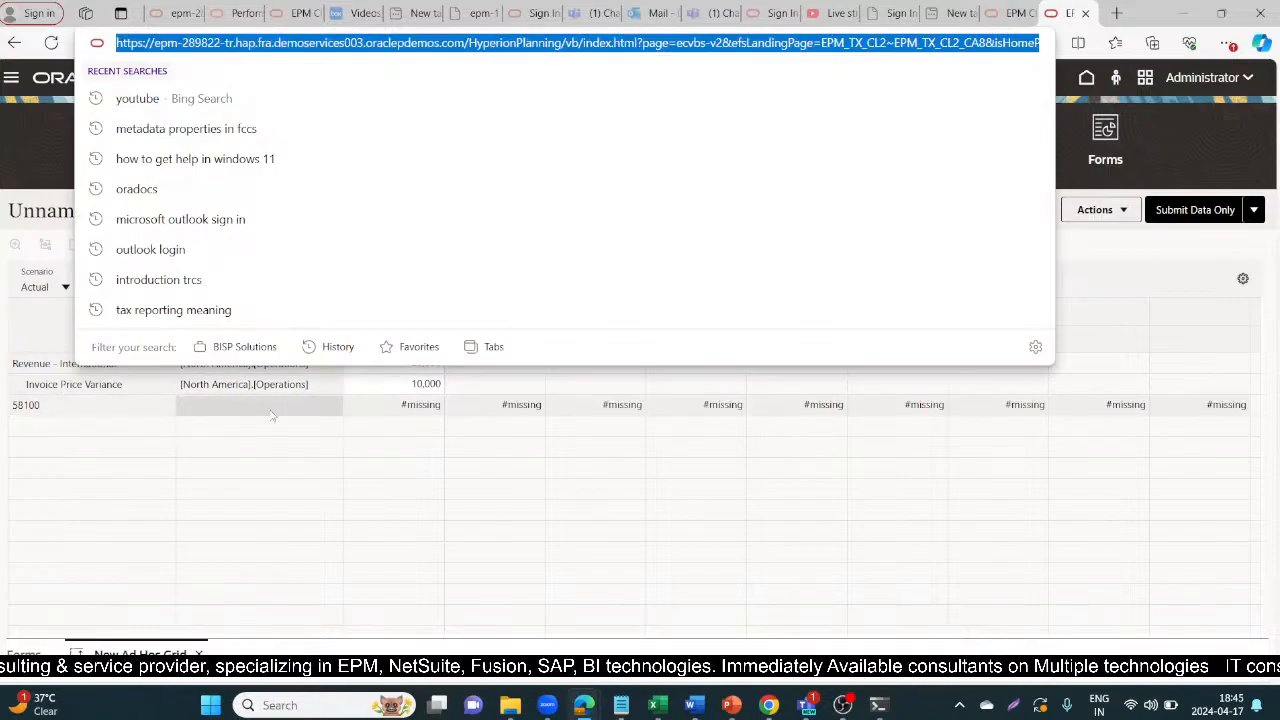
pyautogui.write('epm')
pyautogui.press('Return')
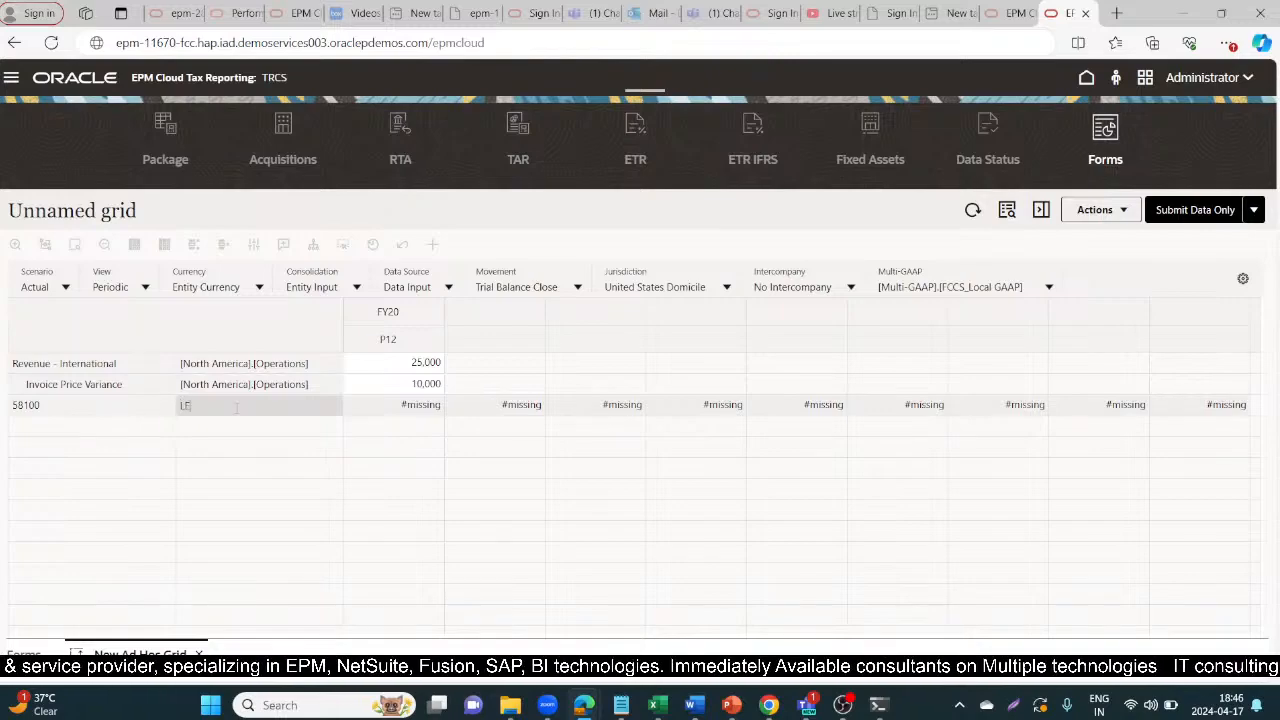
# Step: Refresh the grid with entity LE101 on the 58100 row and compare the amounts with A1:E2 of TRCSDATA in Excel
pyautogui.click(973, 210)
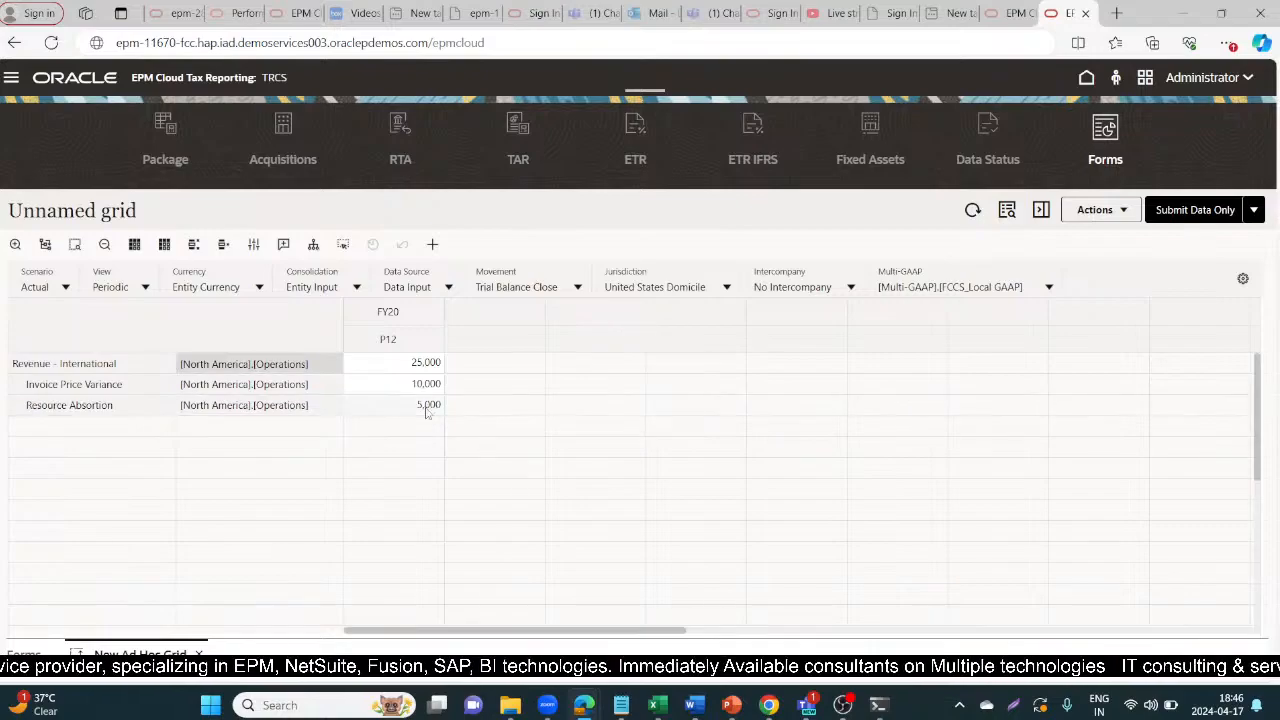
pyautogui.hotkey('alt', 'Tab')
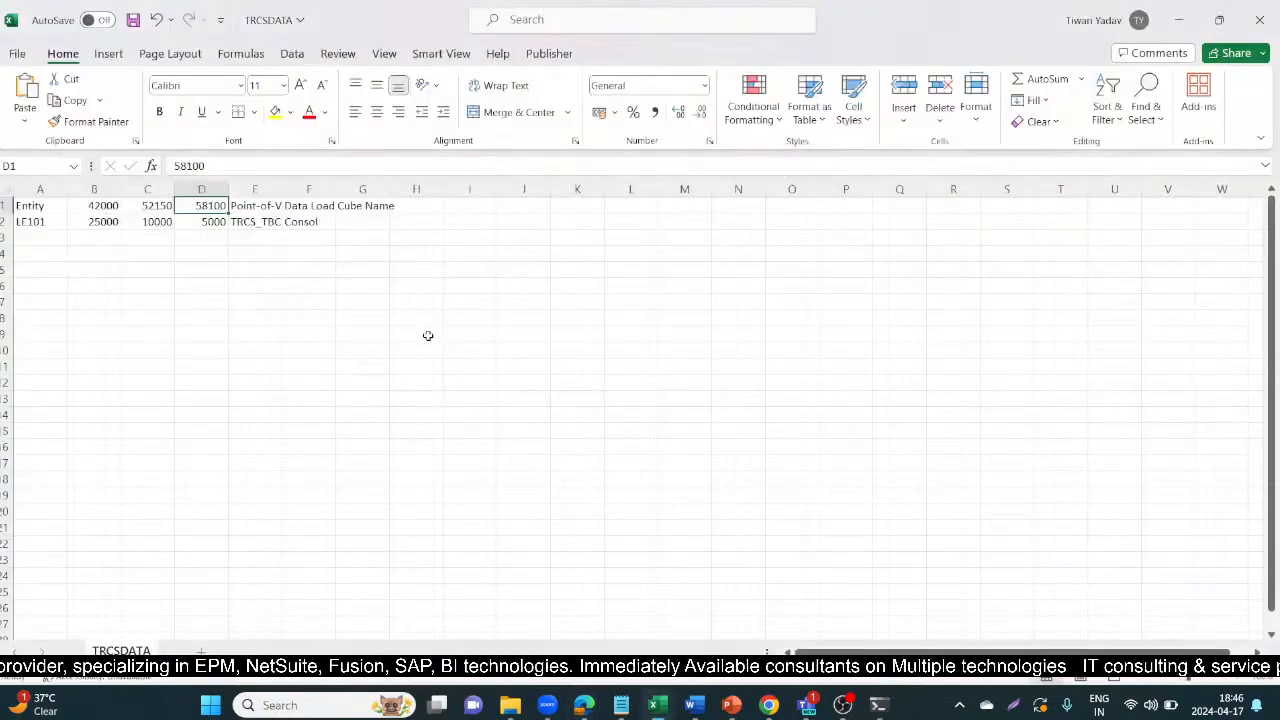
pyautogui.click(117, 297)
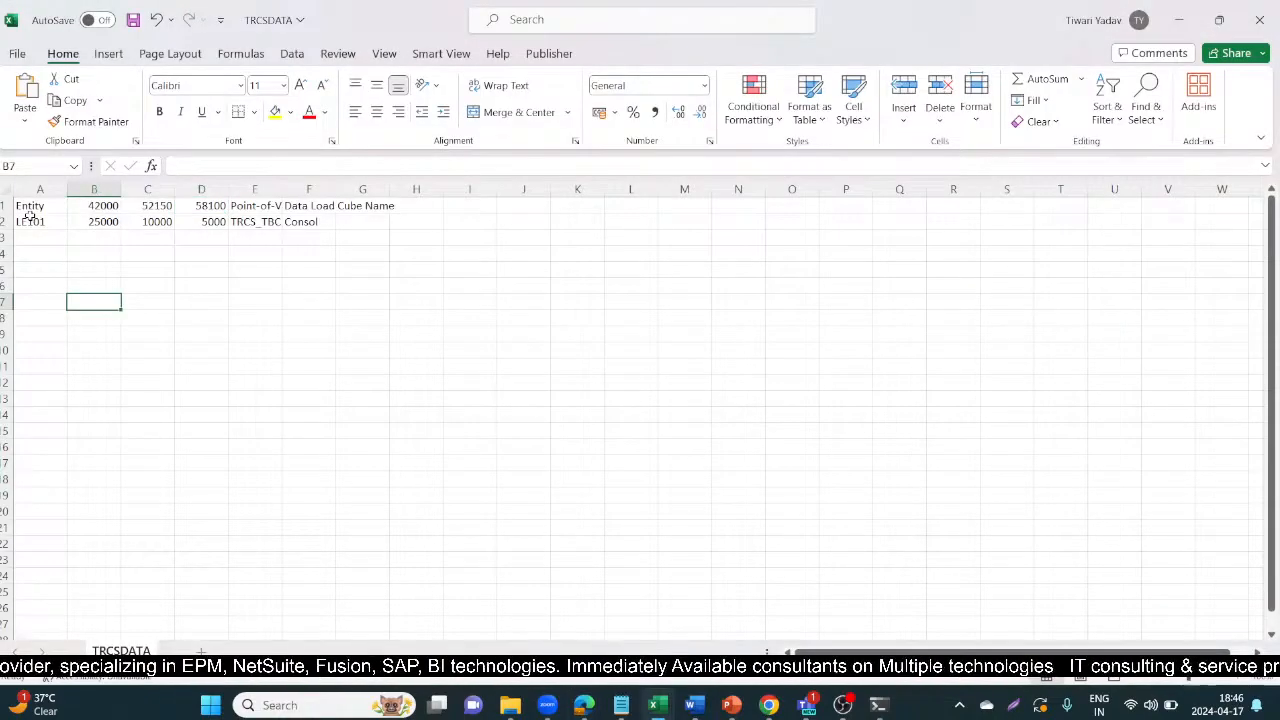
pyautogui.moveTo(28, 210); pyautogui.dragTo(236, 220)
pyautogui.hotkey('alt', 'Tab')
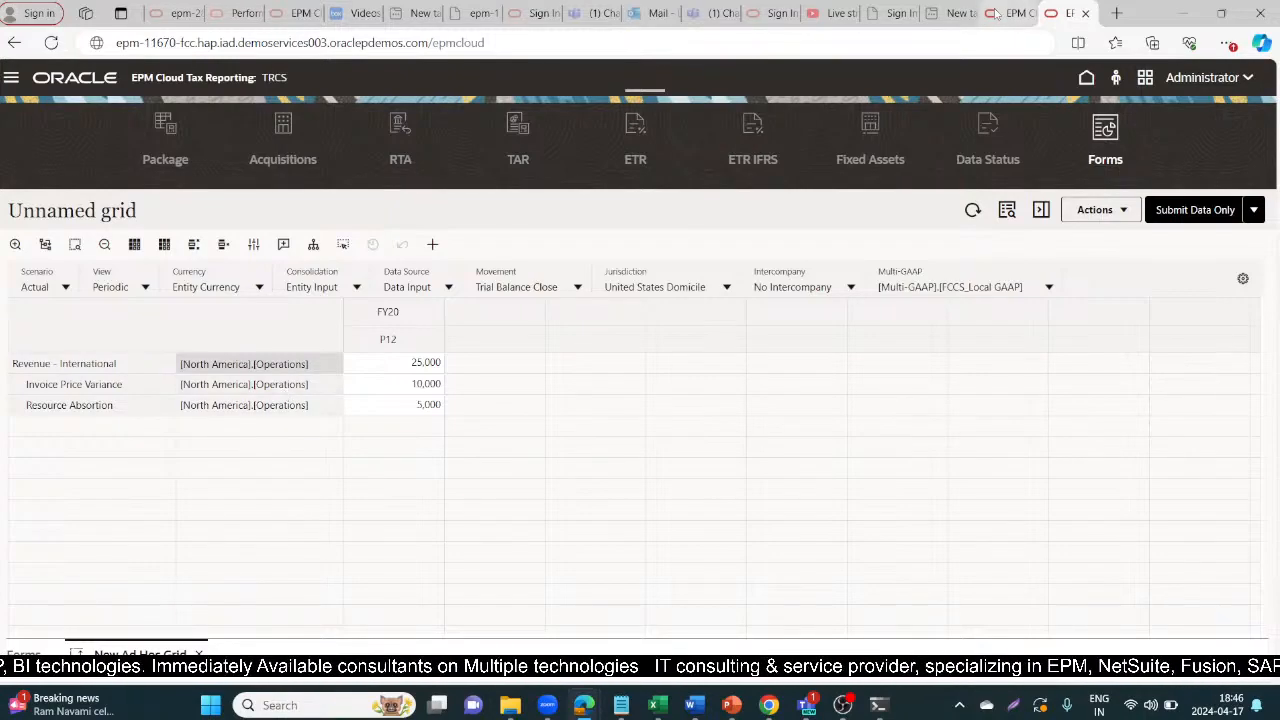
# Step: Switch to YouTube Studio and end the TRCS webinar's live stream
pyautogui.click(835, 13)
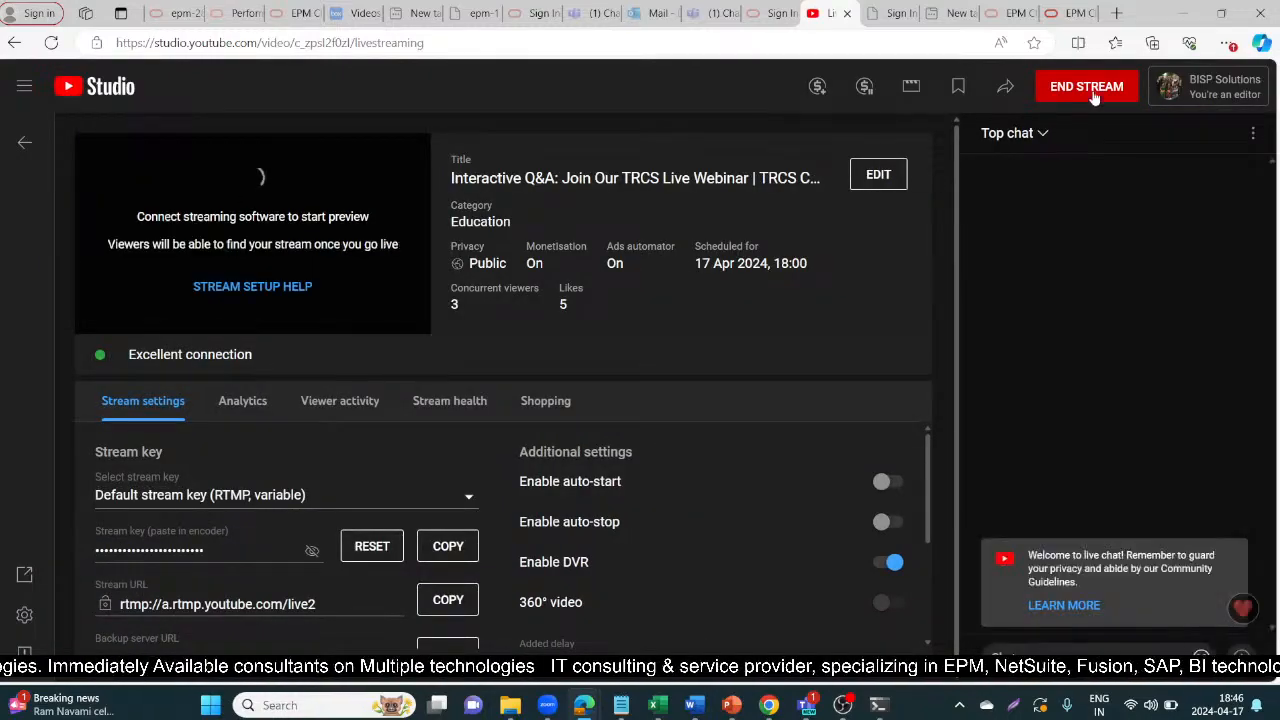
pyautogui.click(1090, 90)
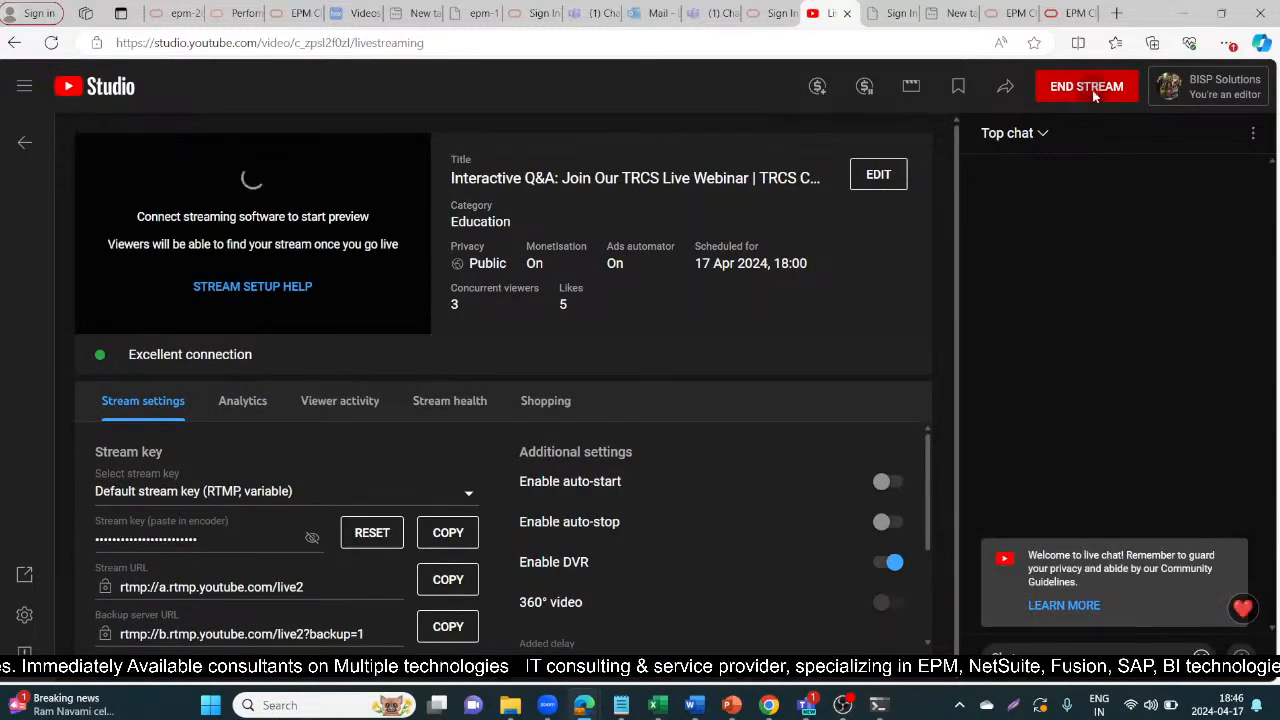
pyautogui.click(786, 438)
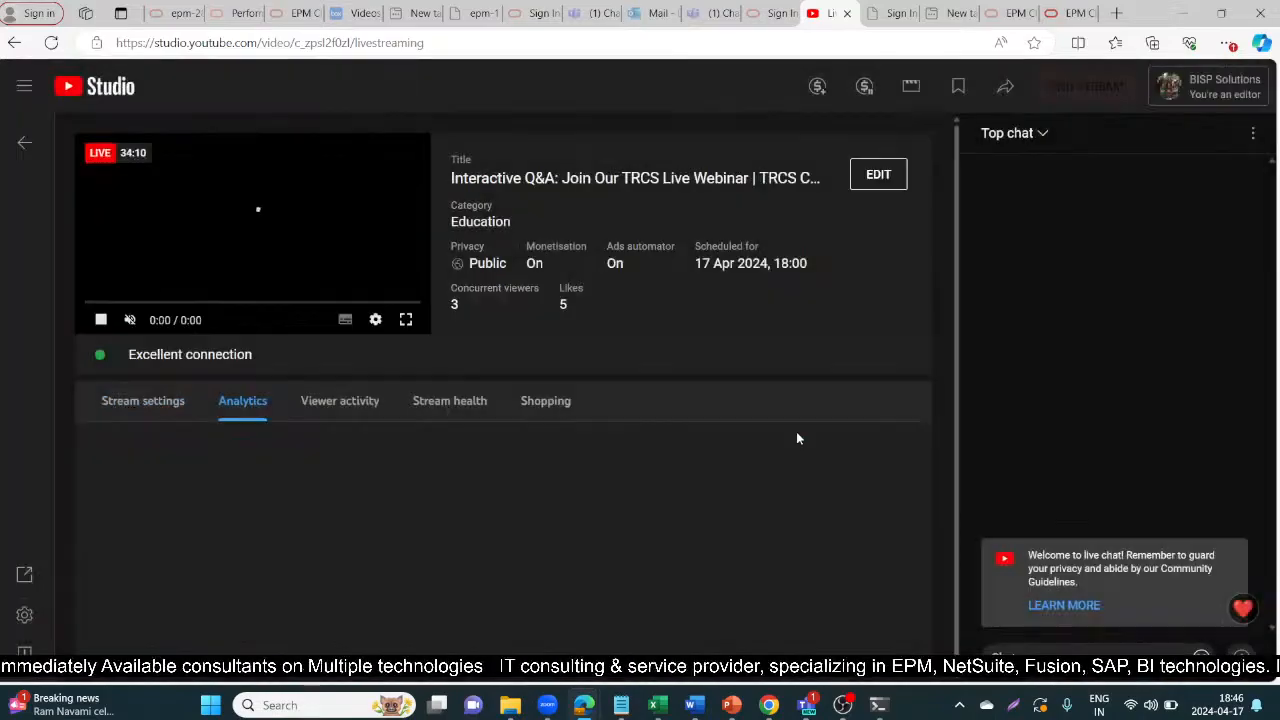